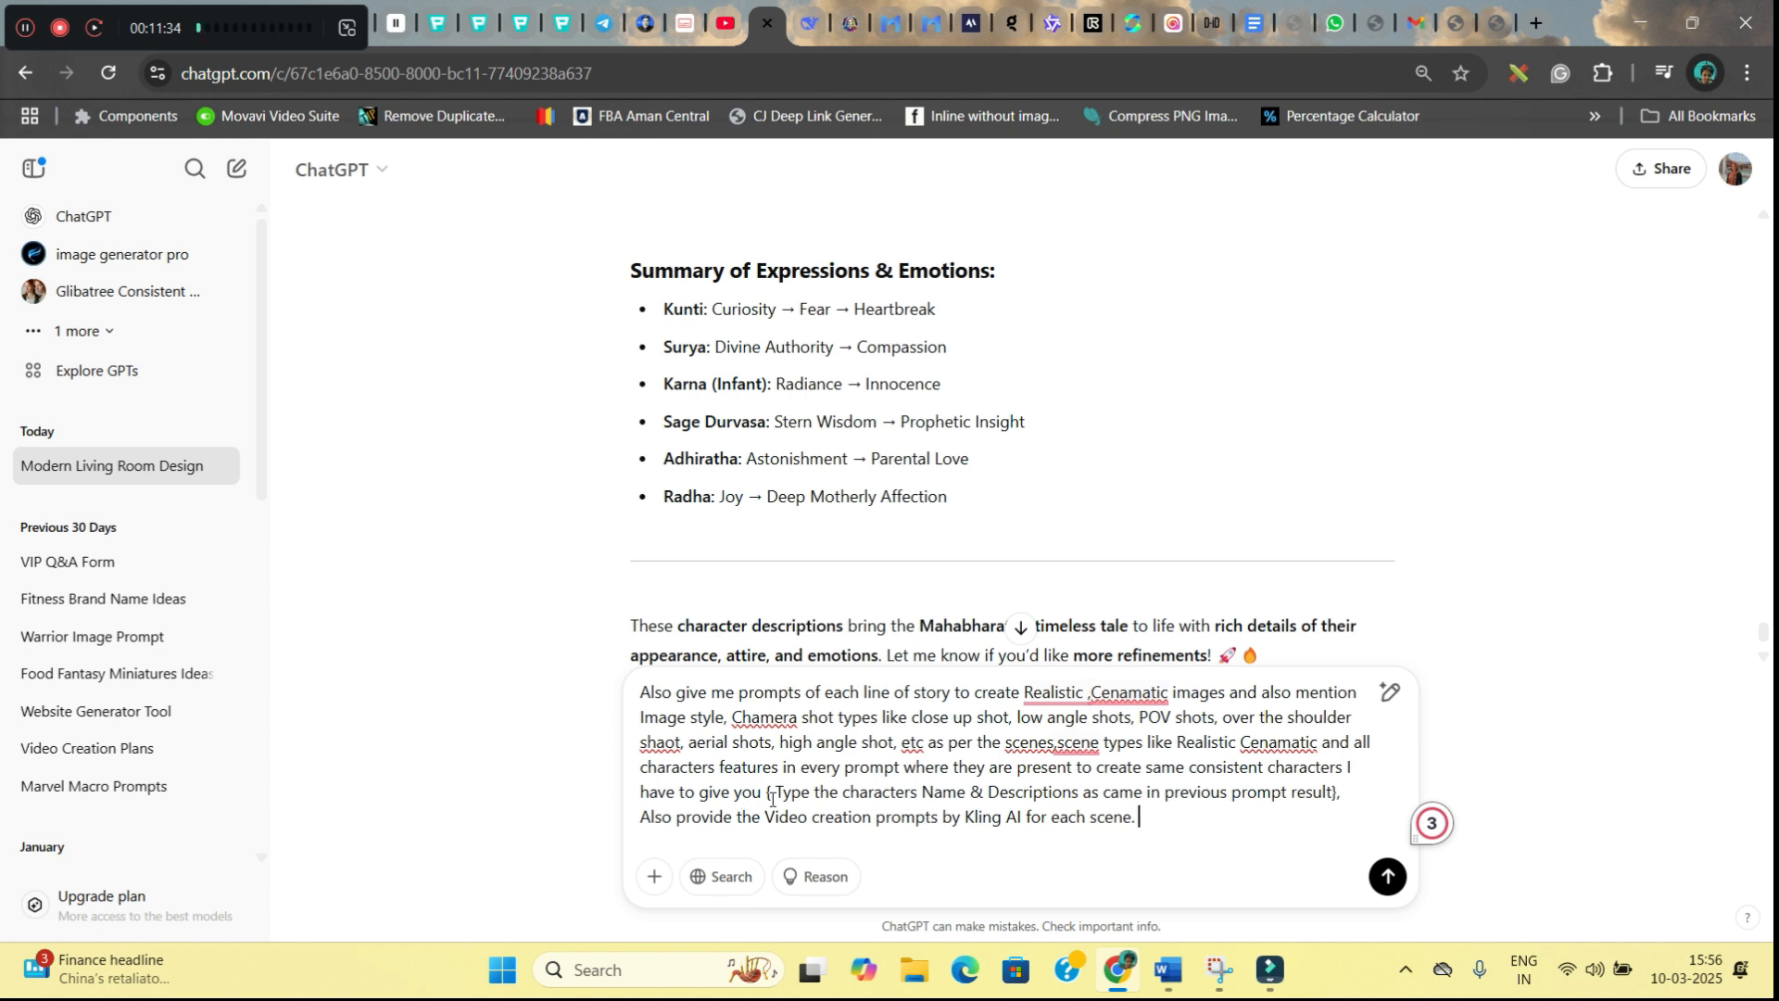
Select the character-description placeholder inside the ChatGPT prompt's braces and copy the character descriptions from the KARNA PROMPT document in Word
drag(767, 792, 1337, 795)
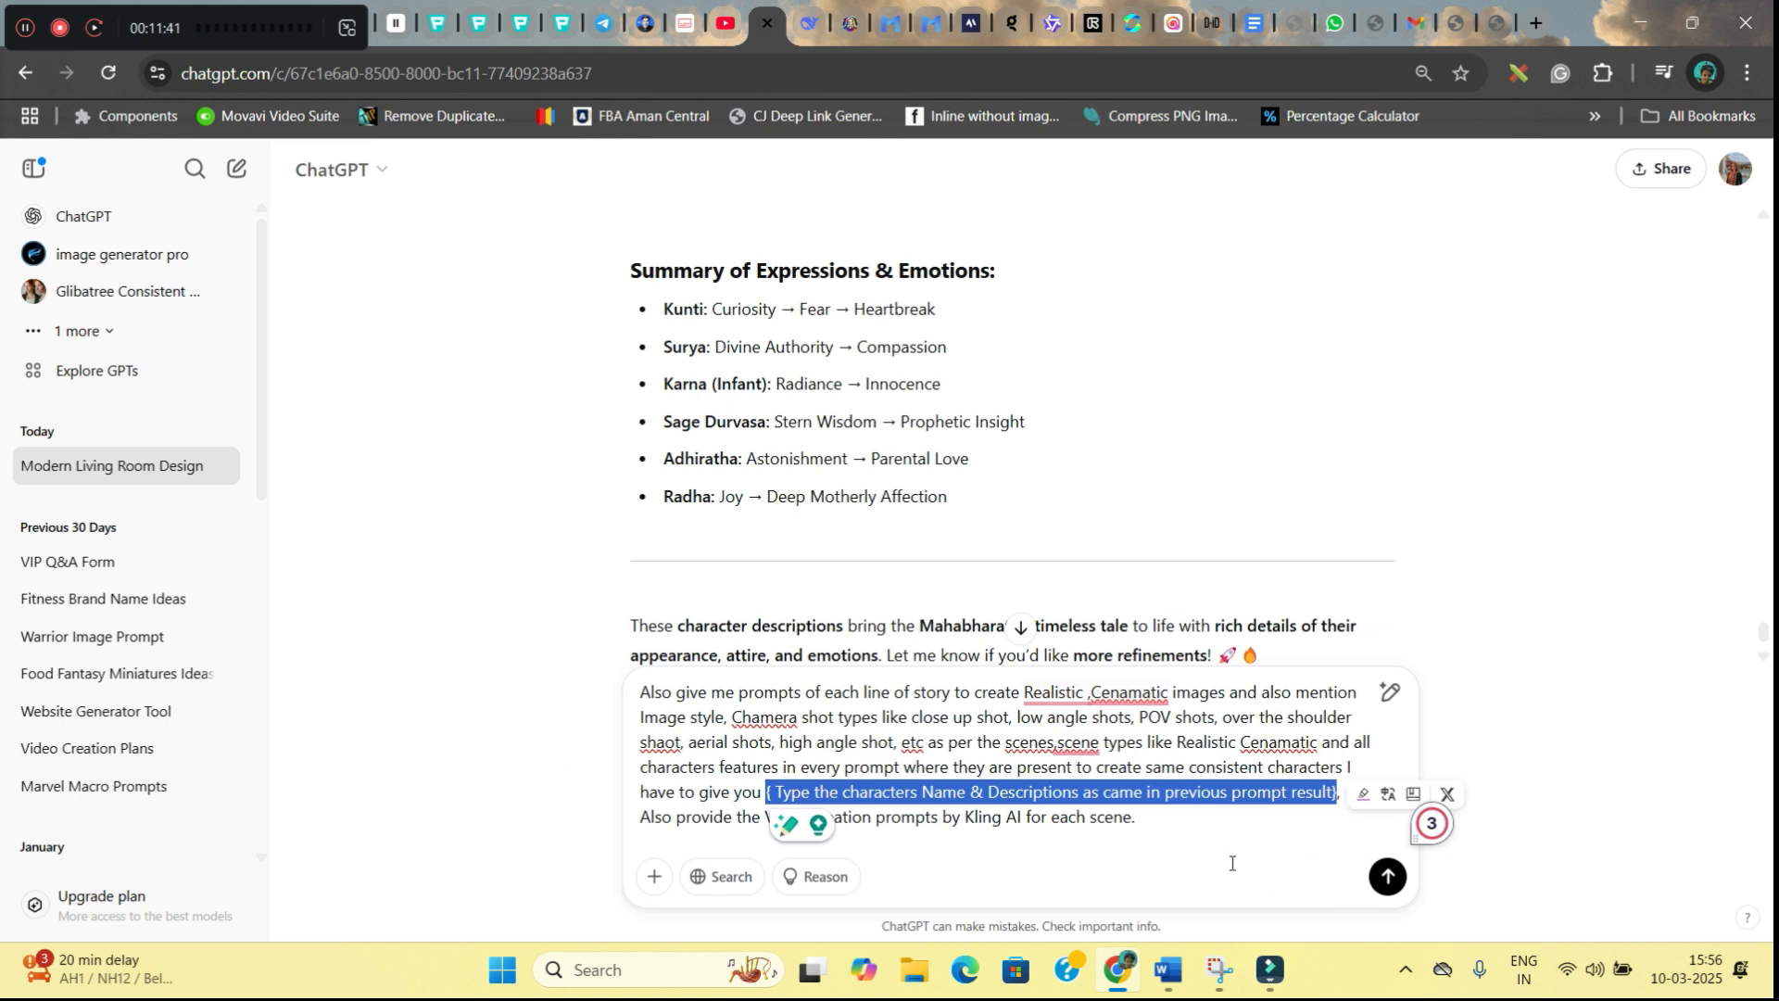
drag(776, 793, 1335, 793)
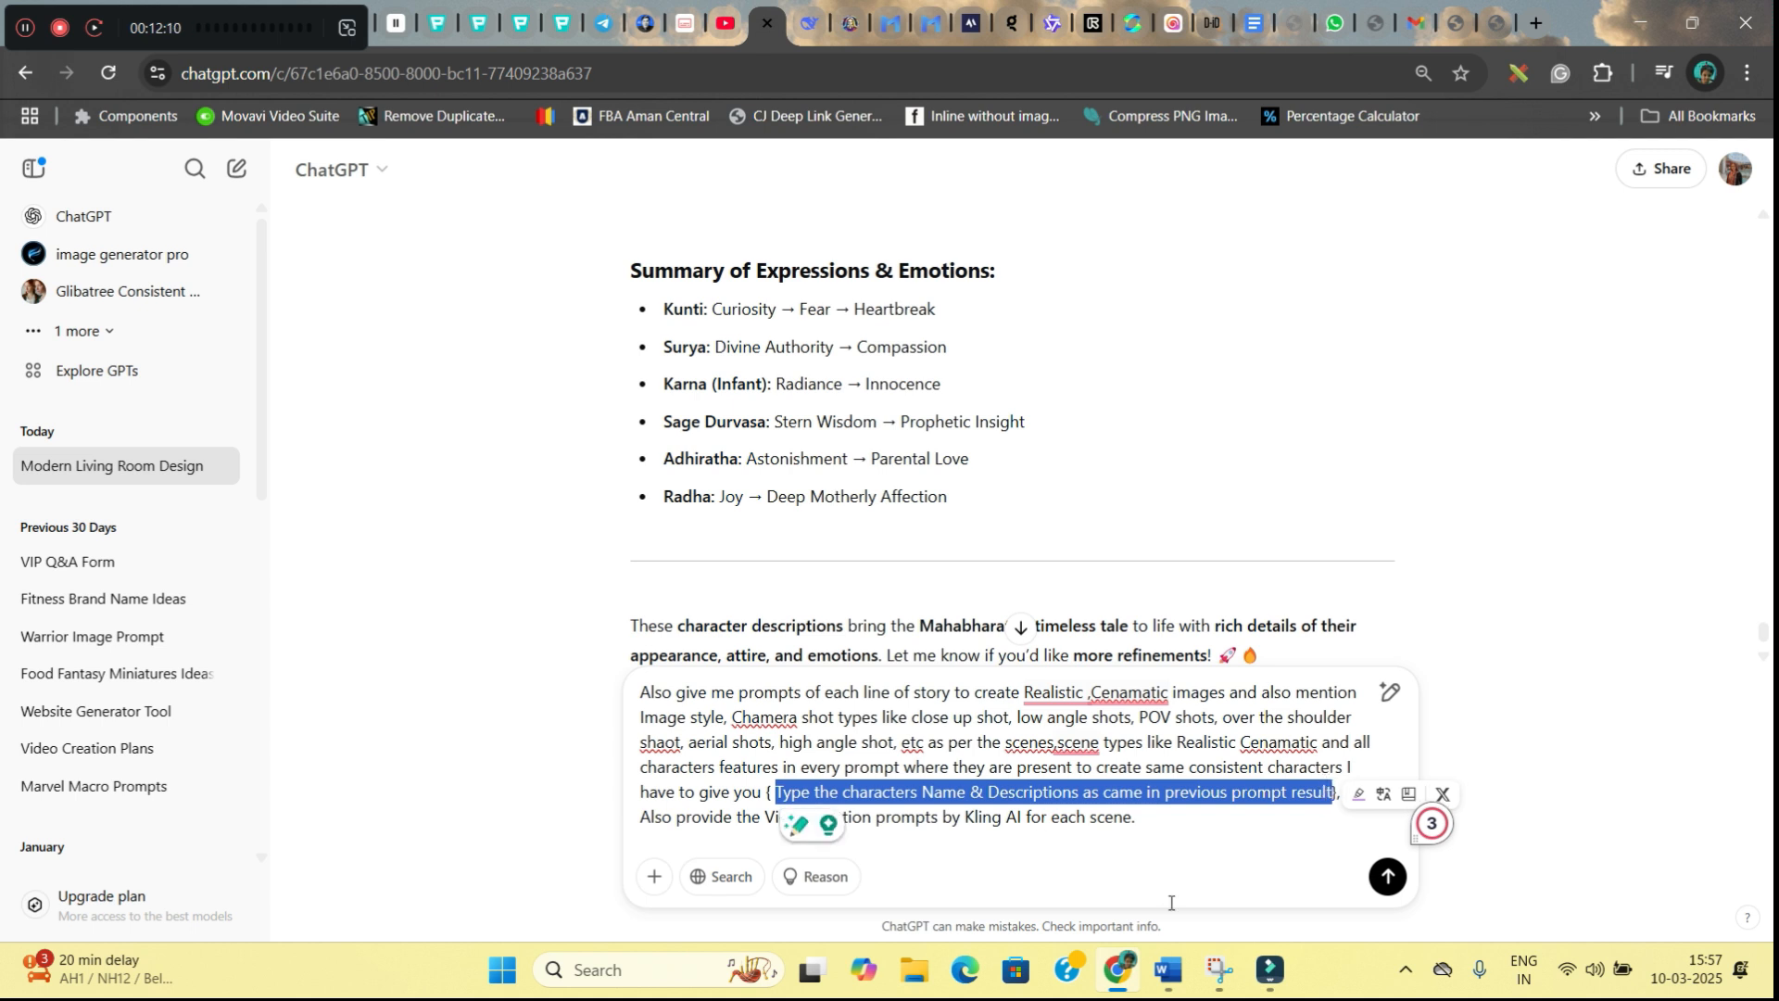
click(1173, 978)
scroll(933, 839, down, 20)
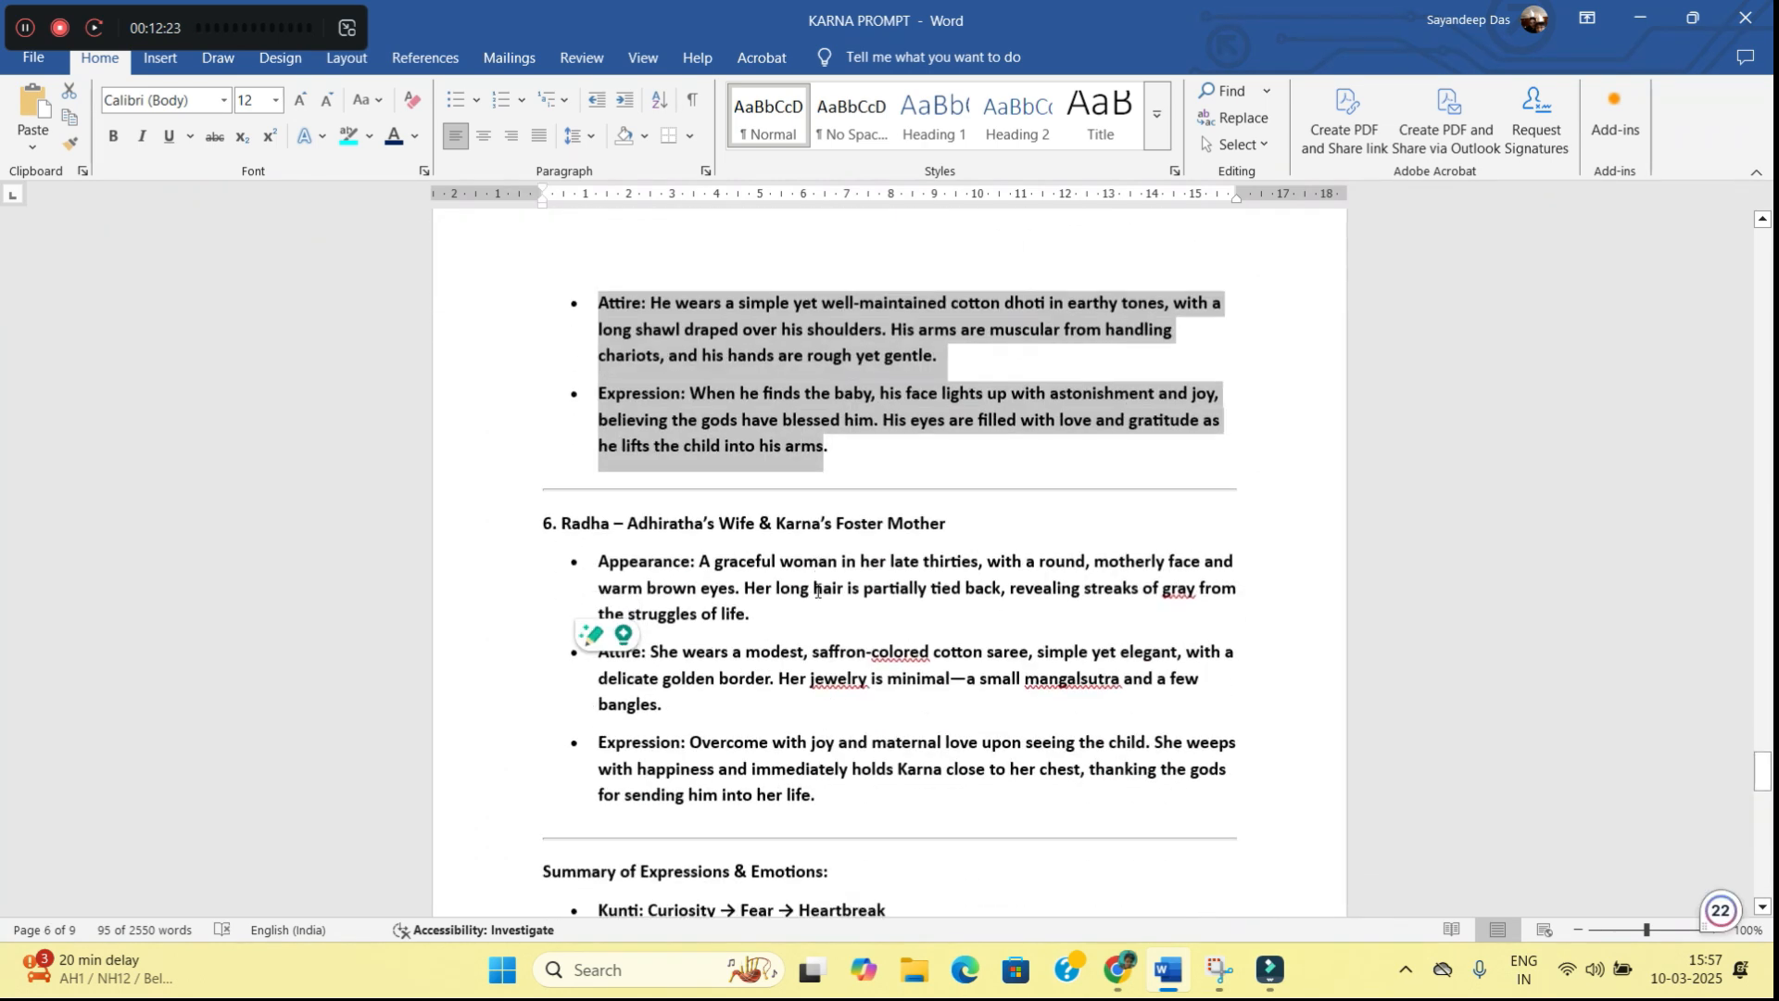
drag(779, 398, 828, 562)
key(ctrl+c)
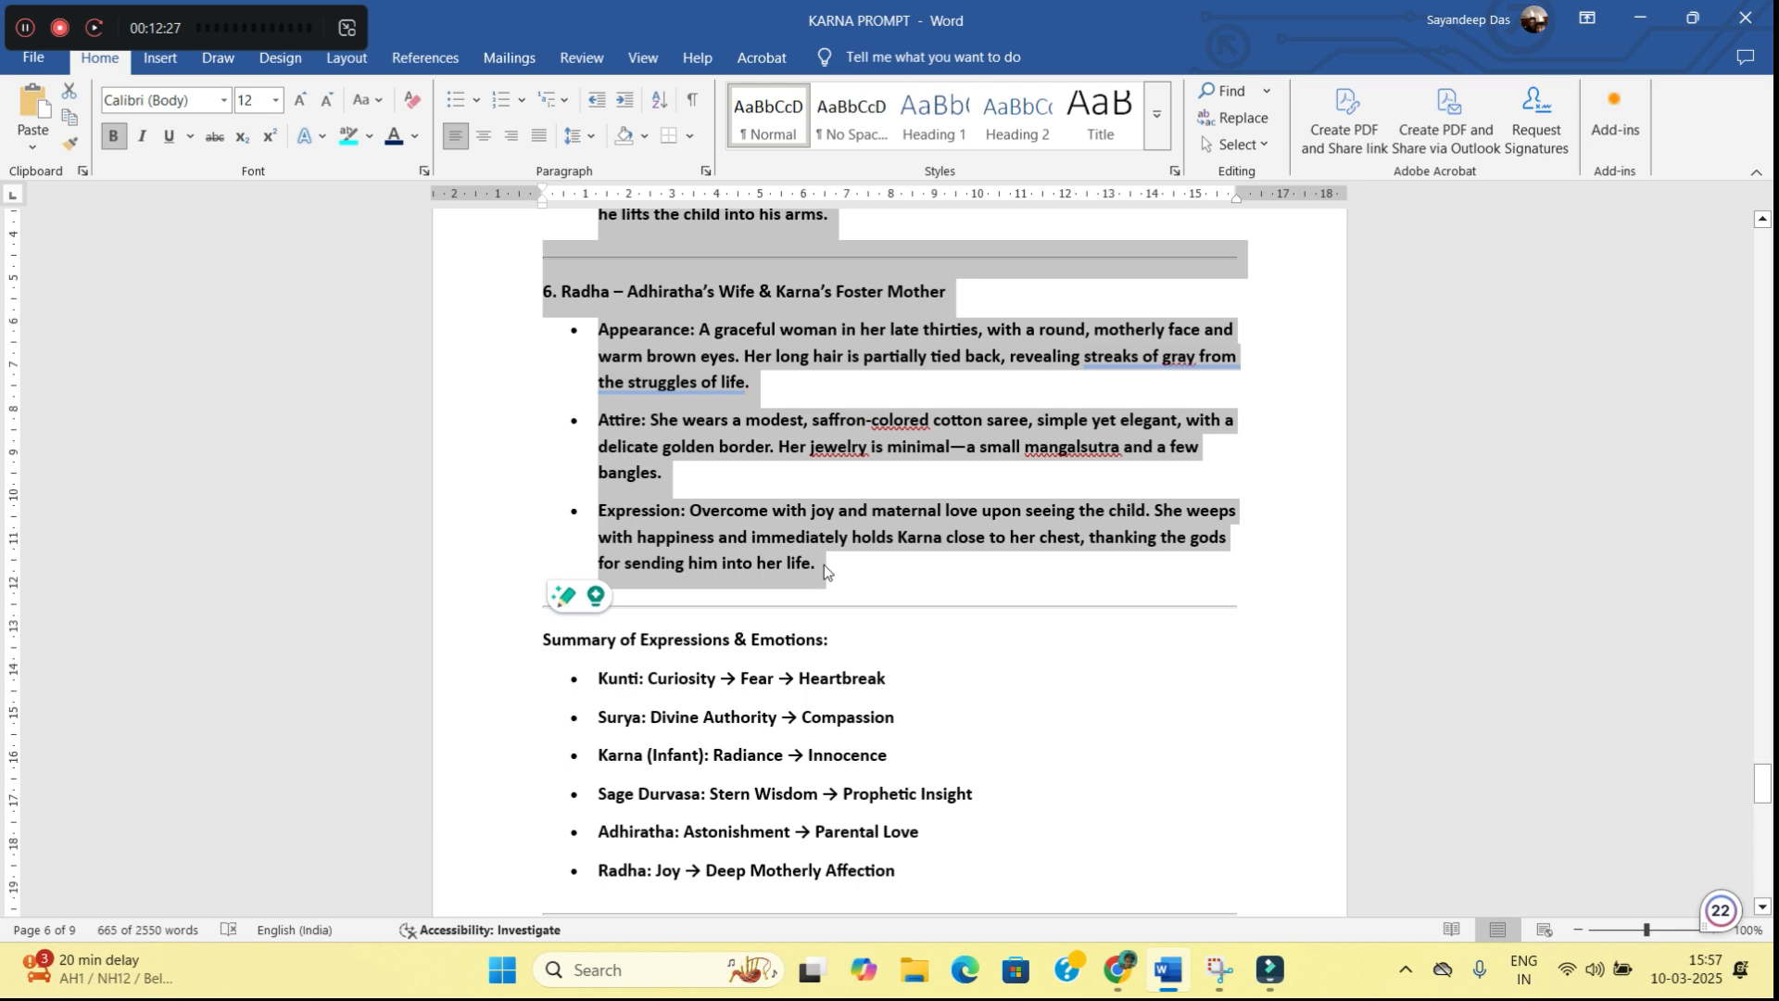
Replace the placeholder in the ChatGPT prompt with the copied character descriptions and submit the prompt
key(alt+Tab)
key(ctrl+v)
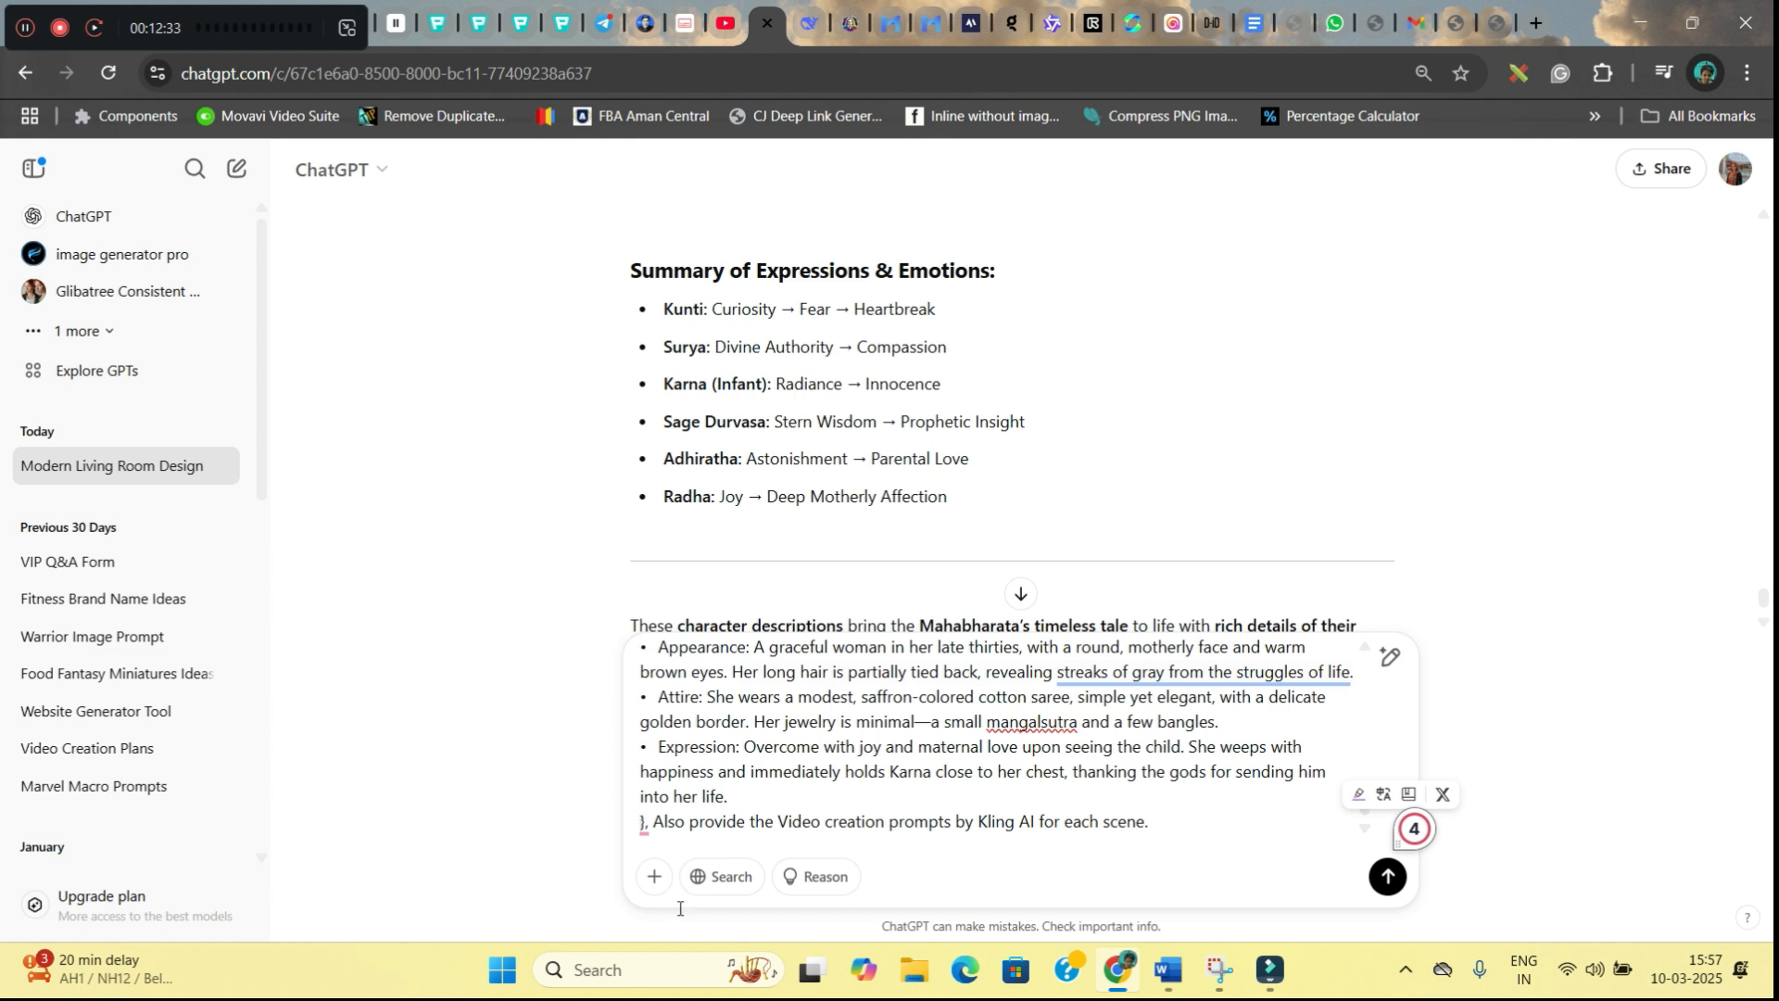
click(1388, 878)
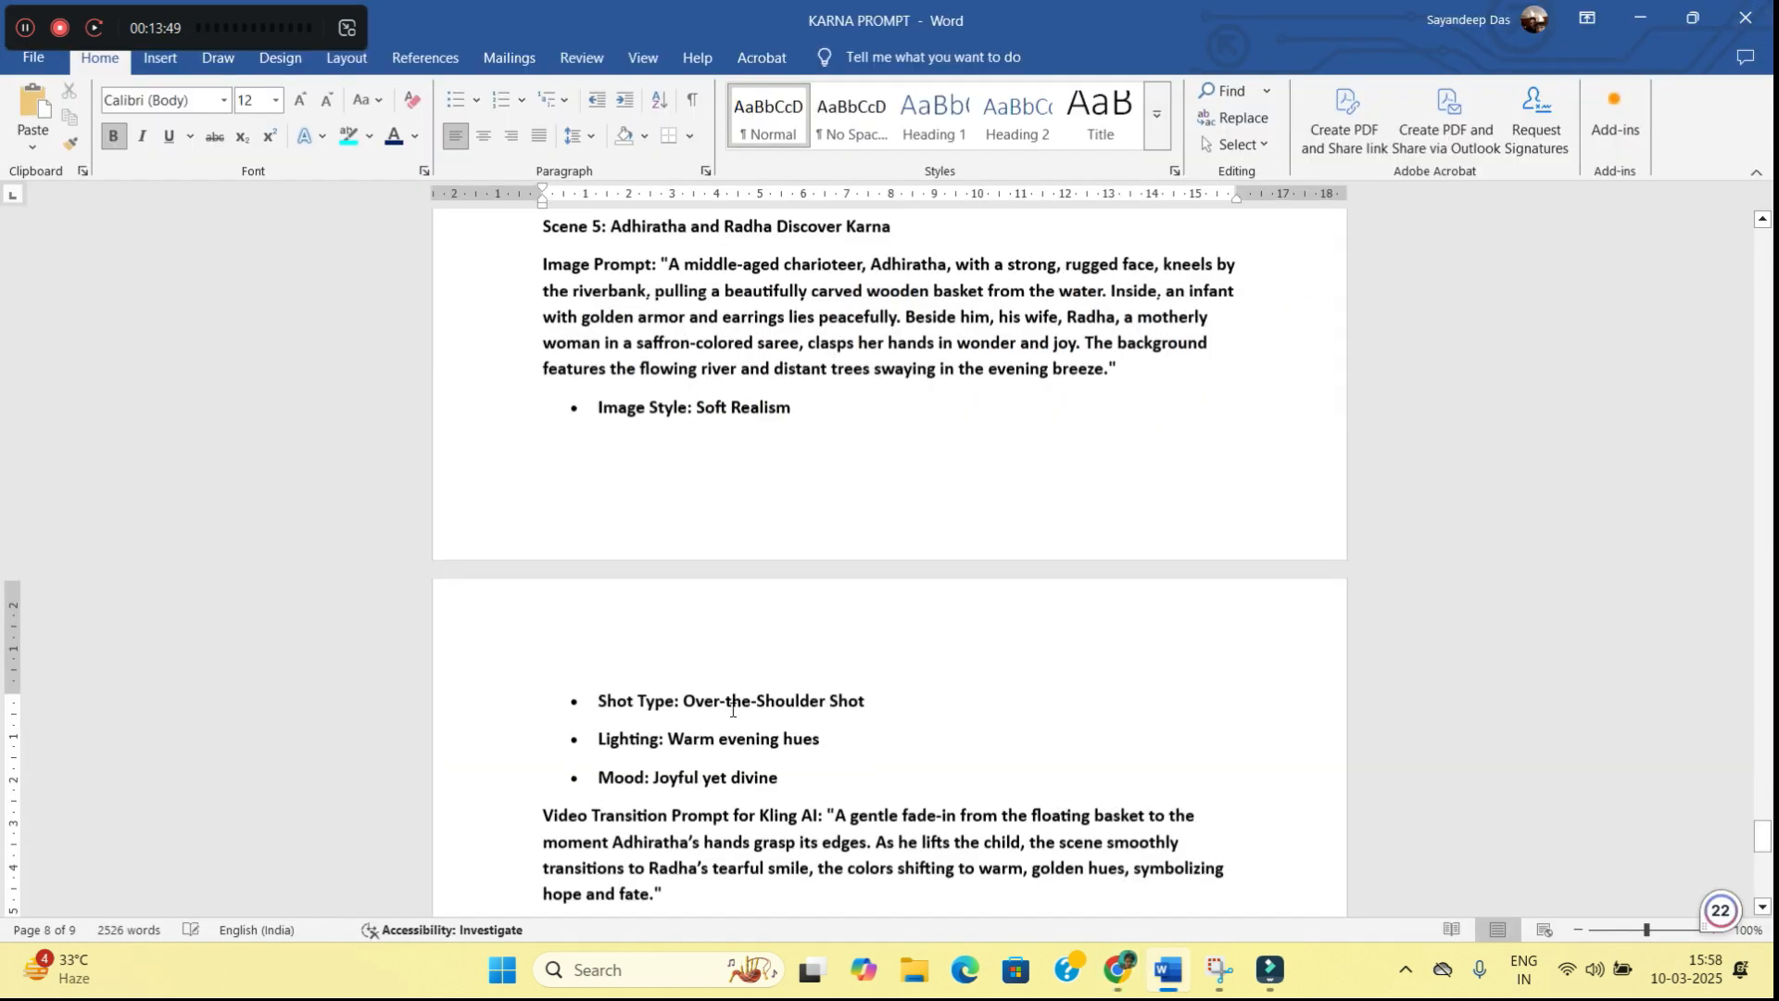
Select the IMAGE & VIDEO PROMPTS heading in the KARNA PROMPT document in Word
scroll(736, 714, up, 20)
scroll(737, 714, up, 15)
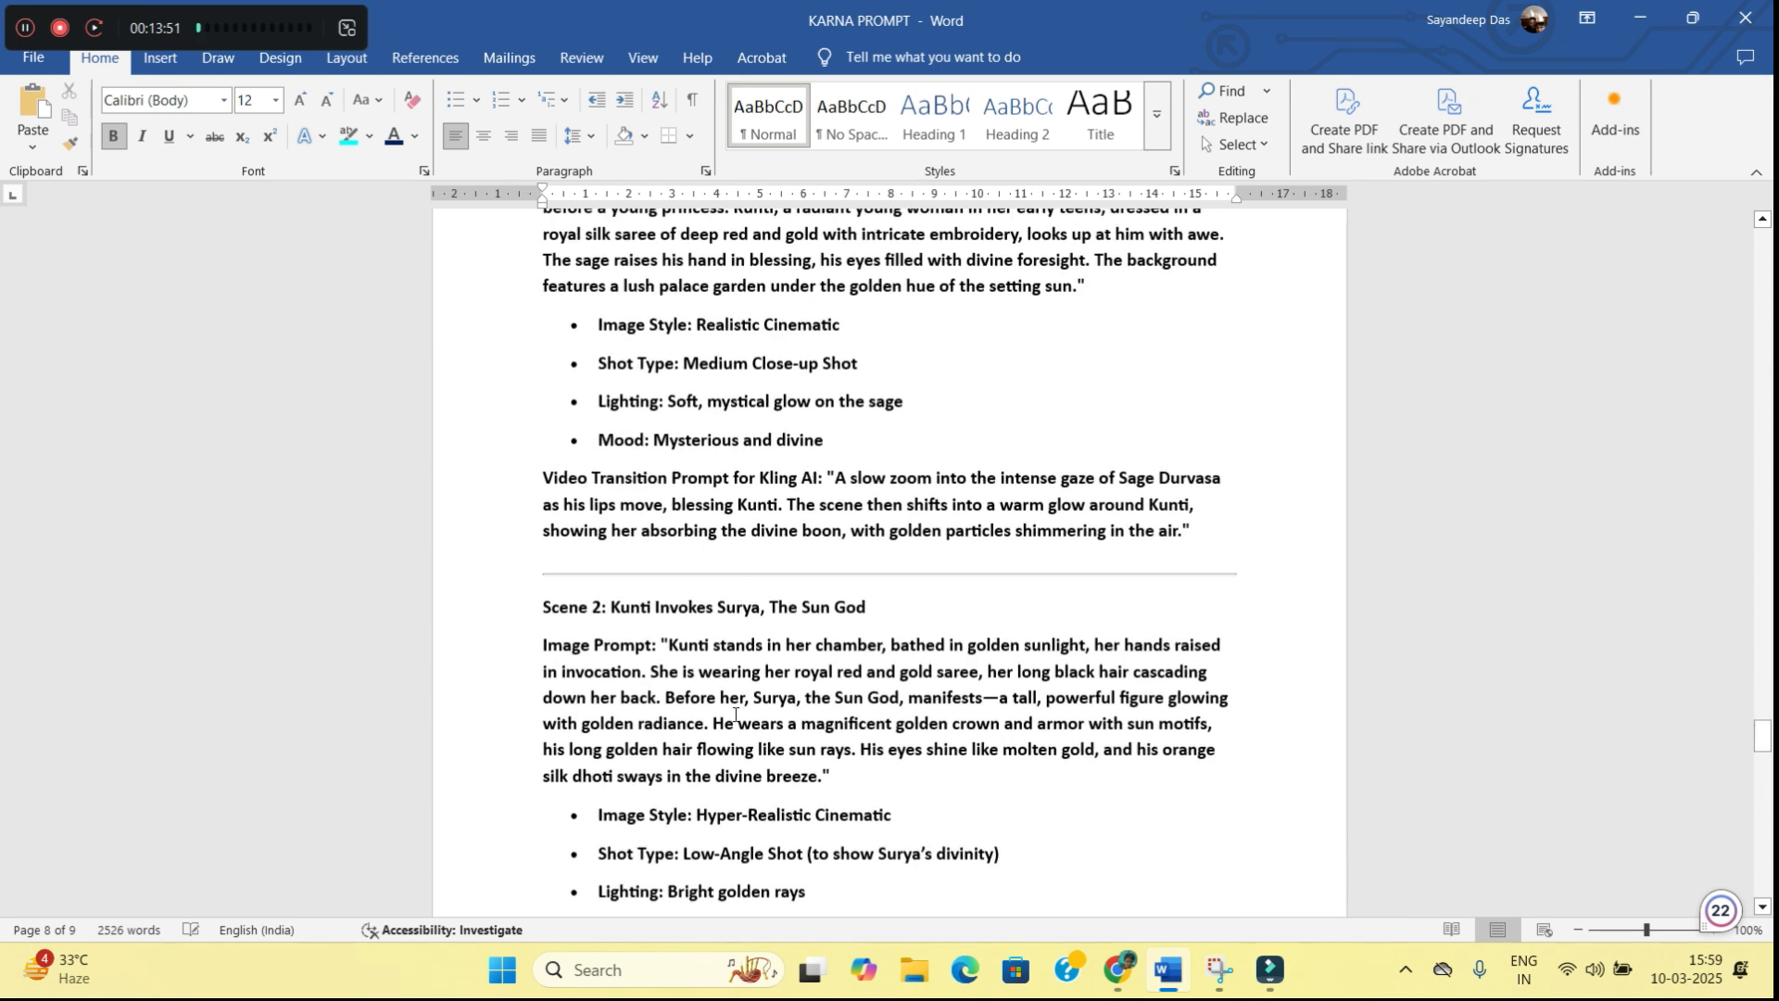
scroll(735, 715, up, 10)
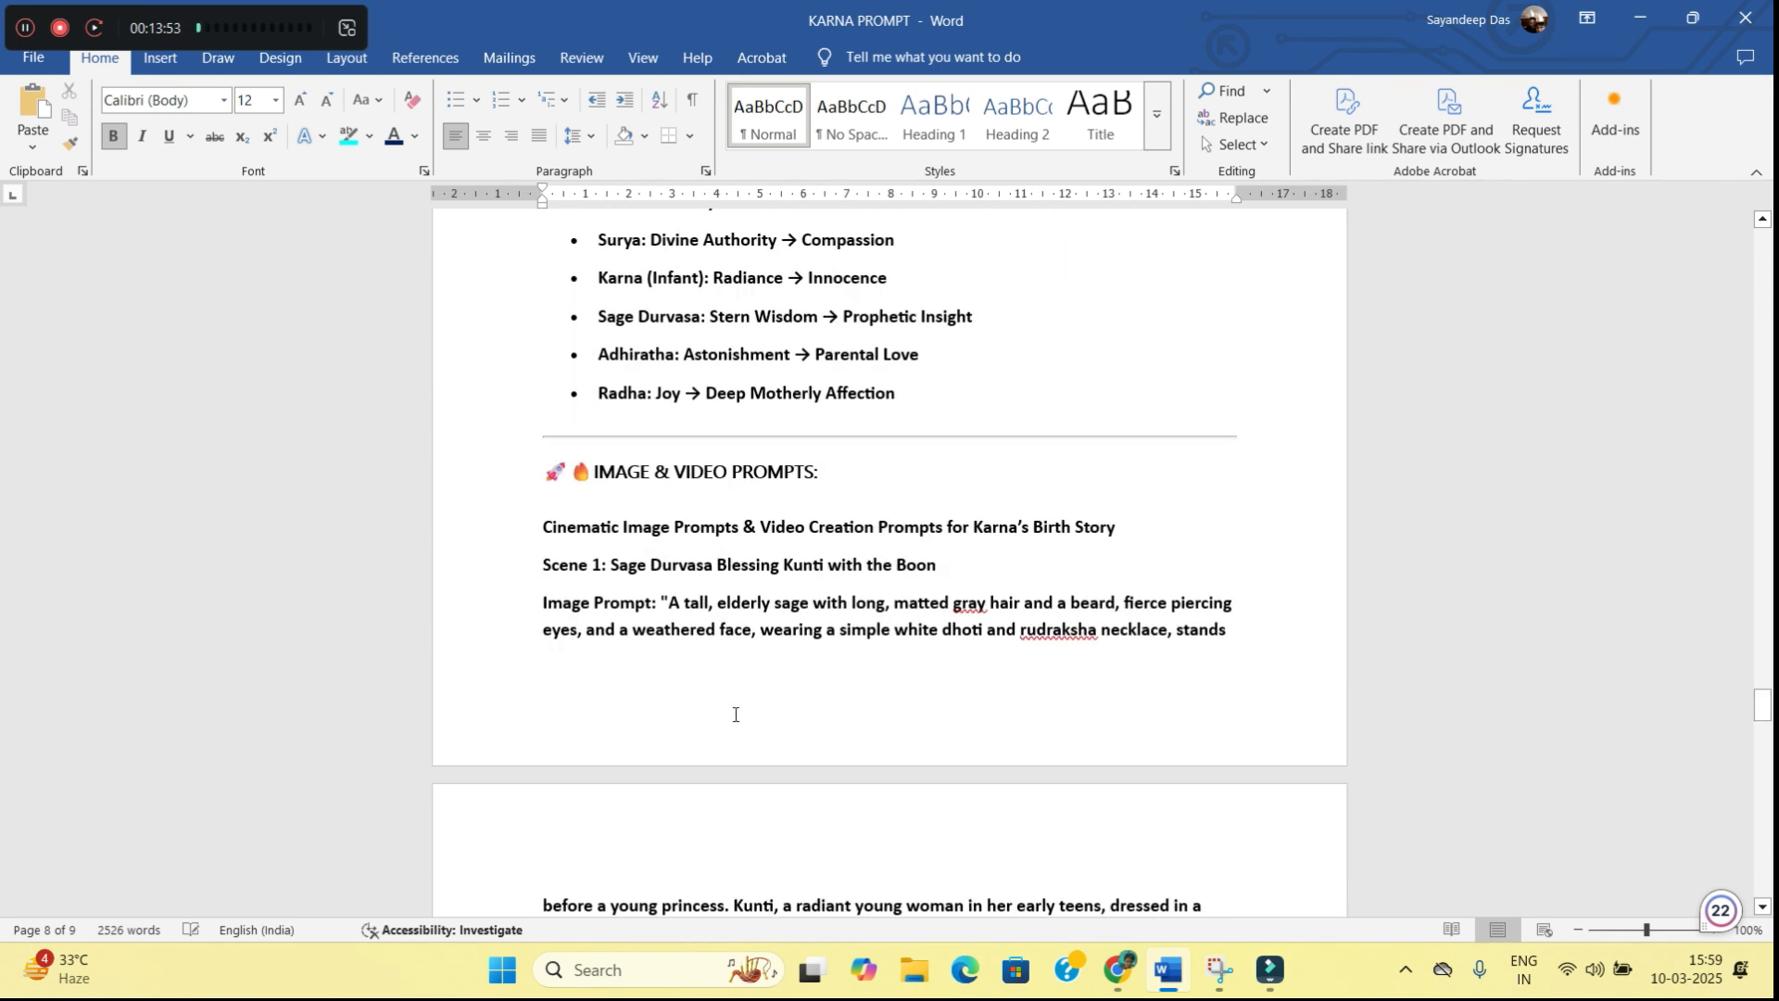
click(590, 691)
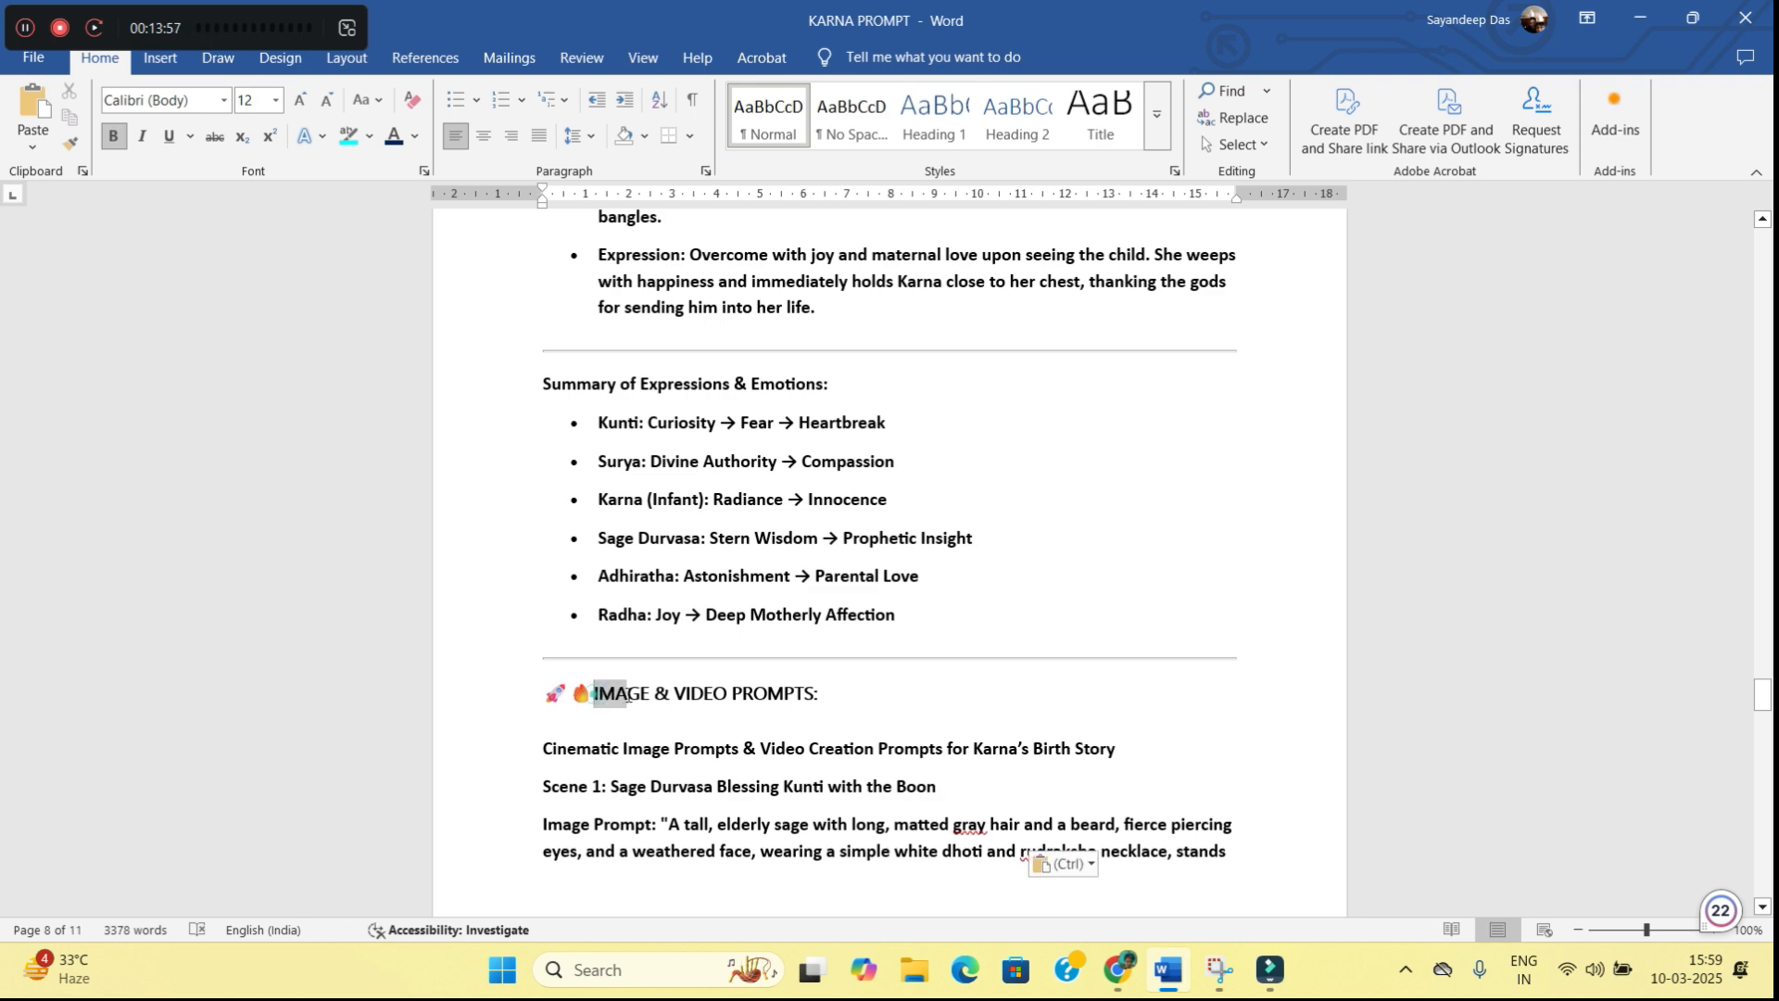
triple_click(593, 694)
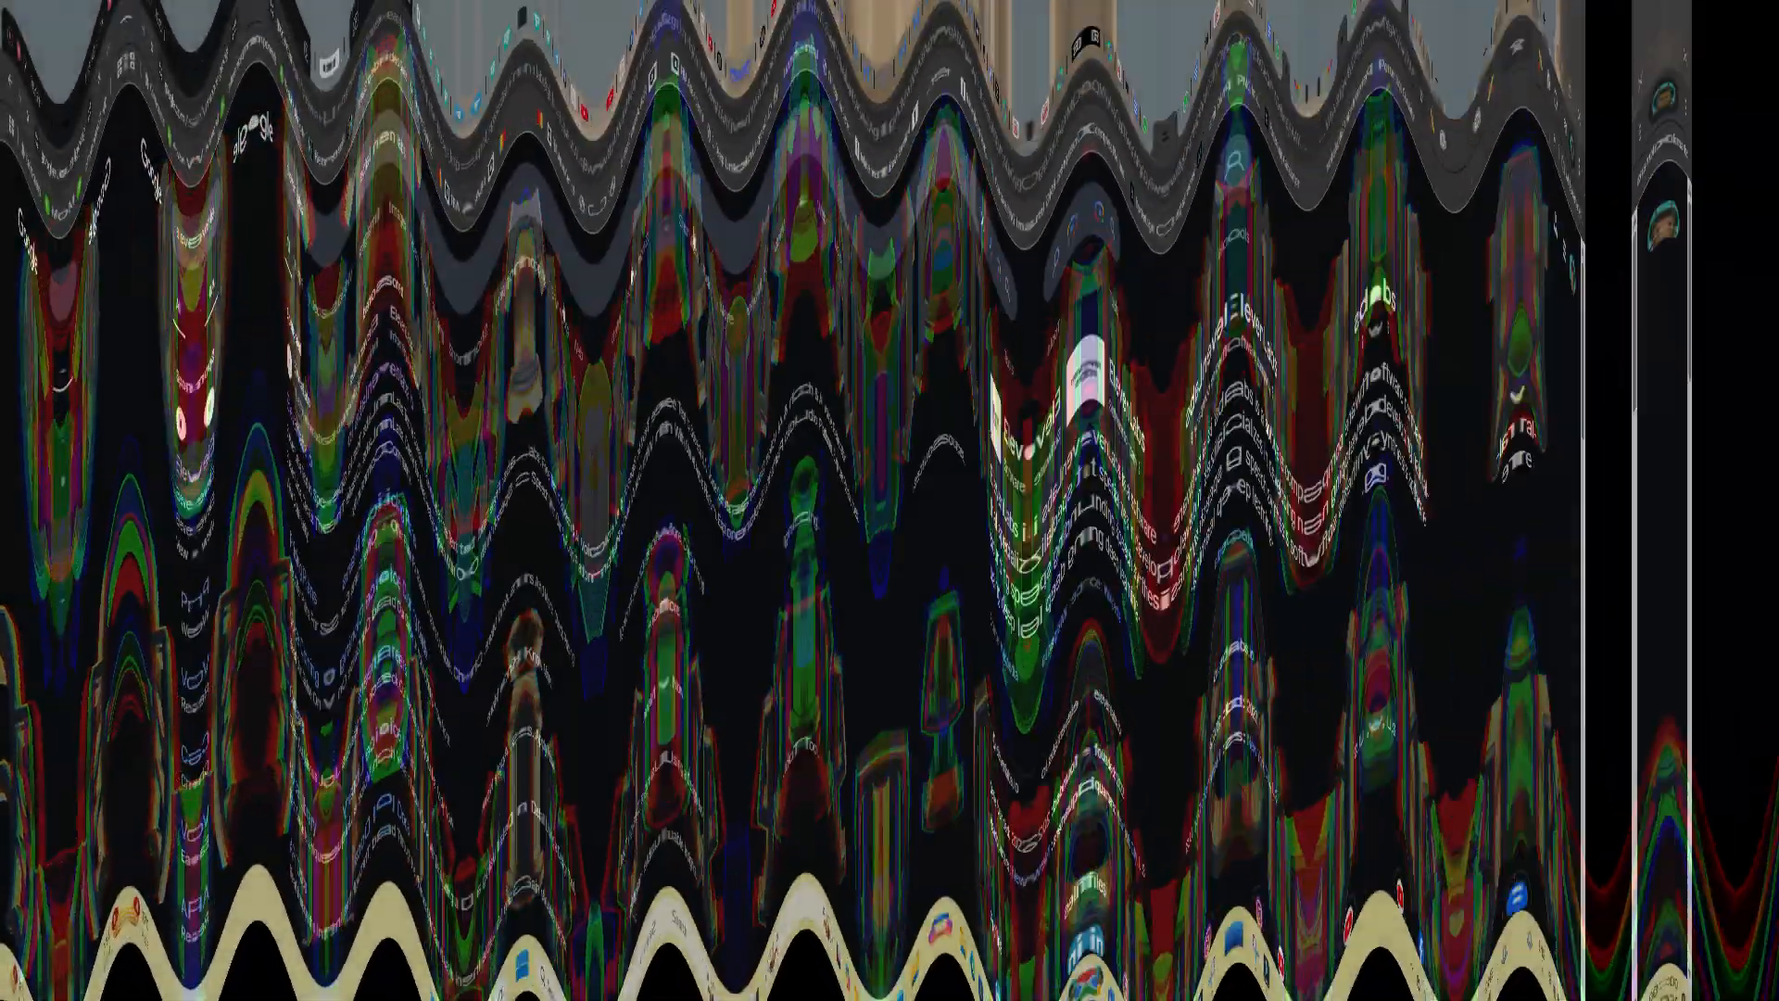
Open Text to Speech in the ElevenLabs app and replace the existing Hindi text with the English Karna birth story
click(313, 428)
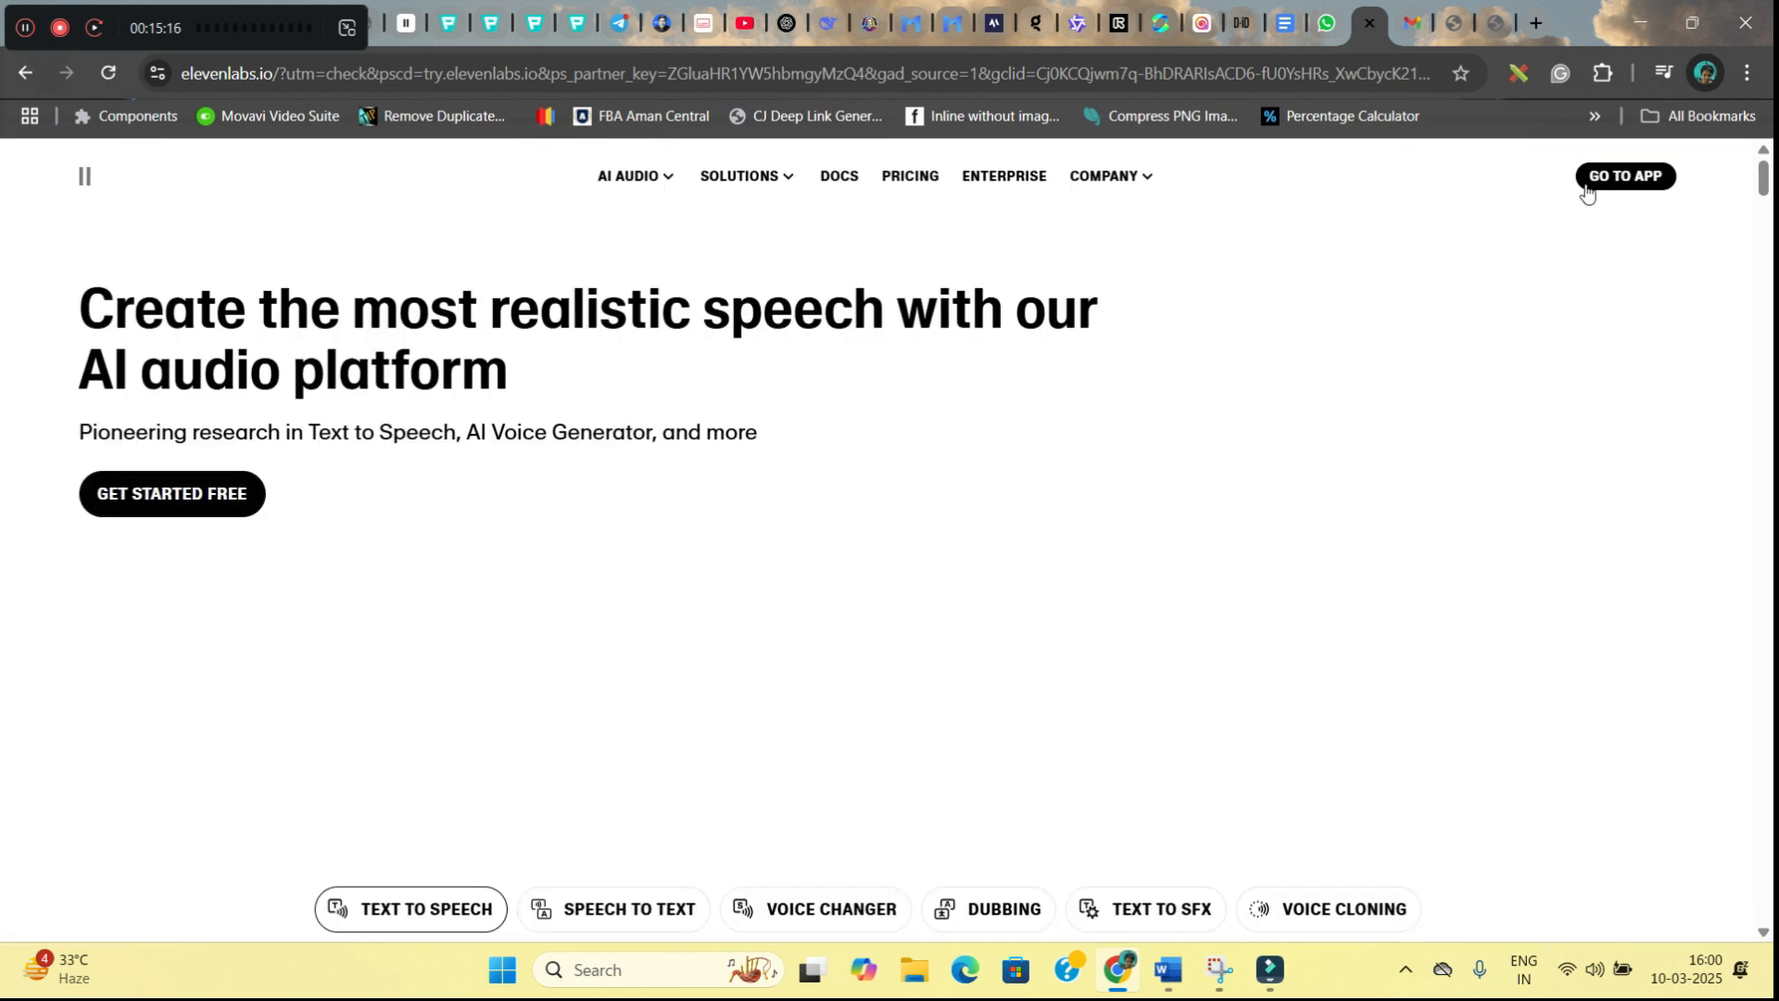
click(1607, 182)
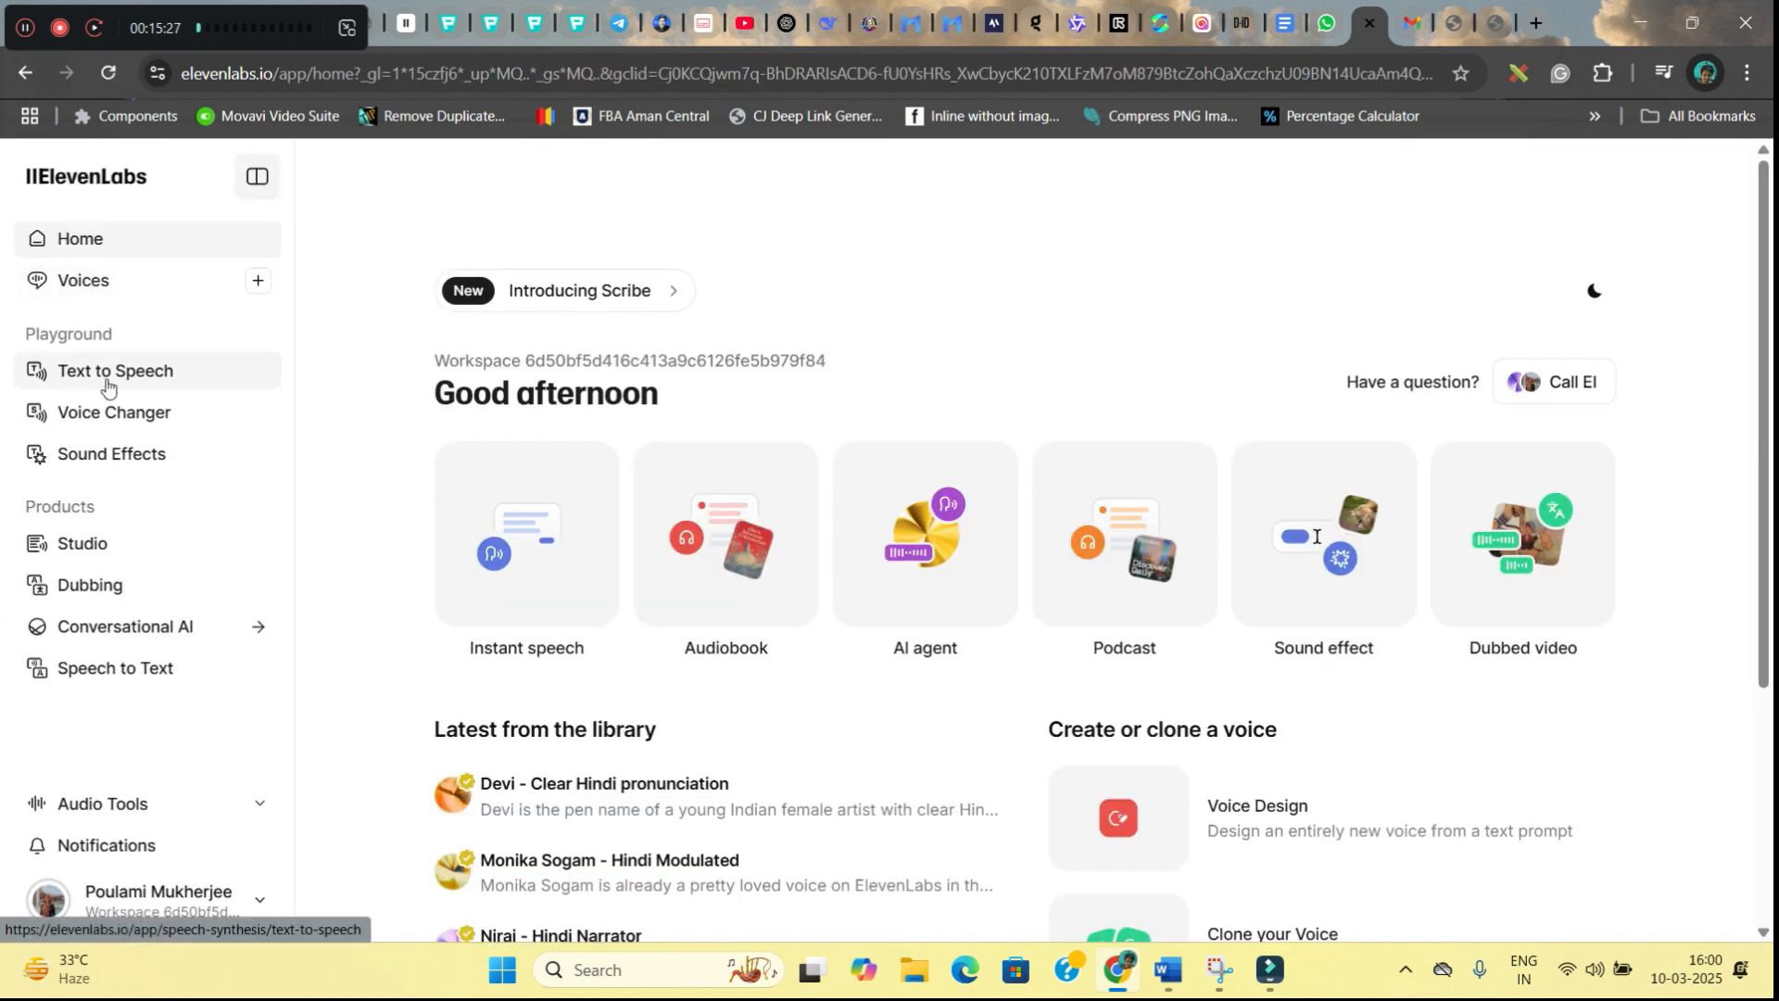
click(108, 373)
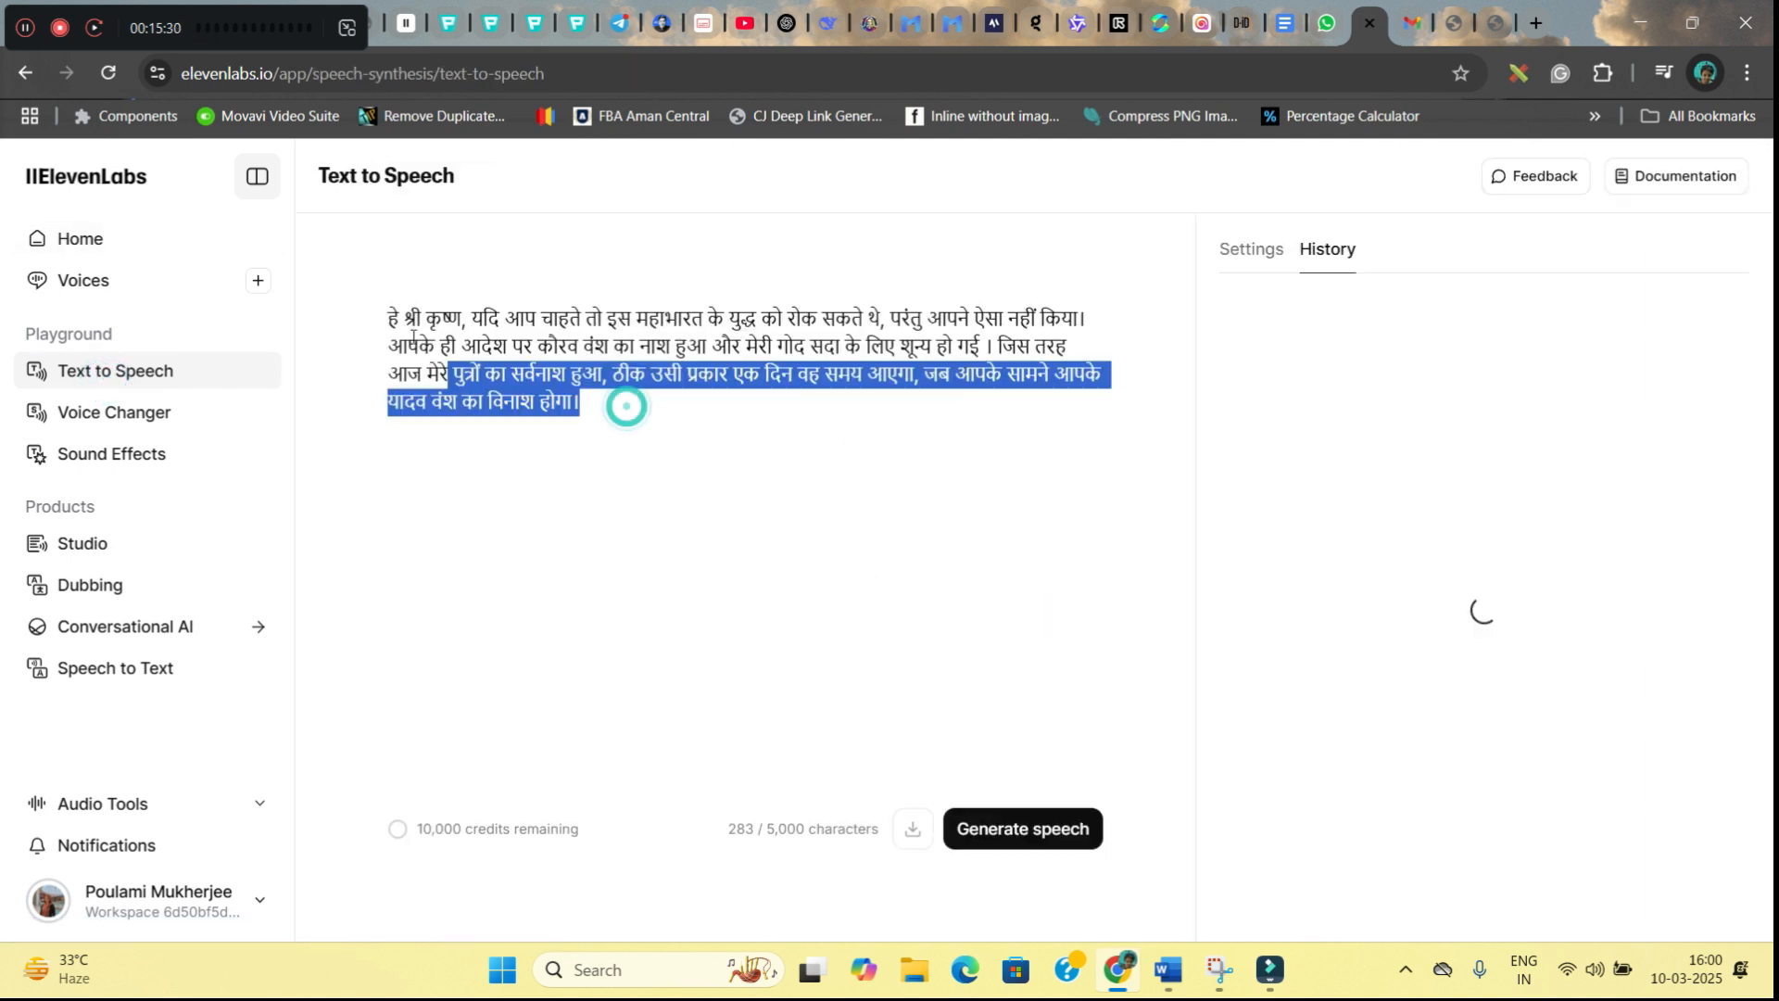
drag(624, 403, 368, 310)
key(ctrl+v)
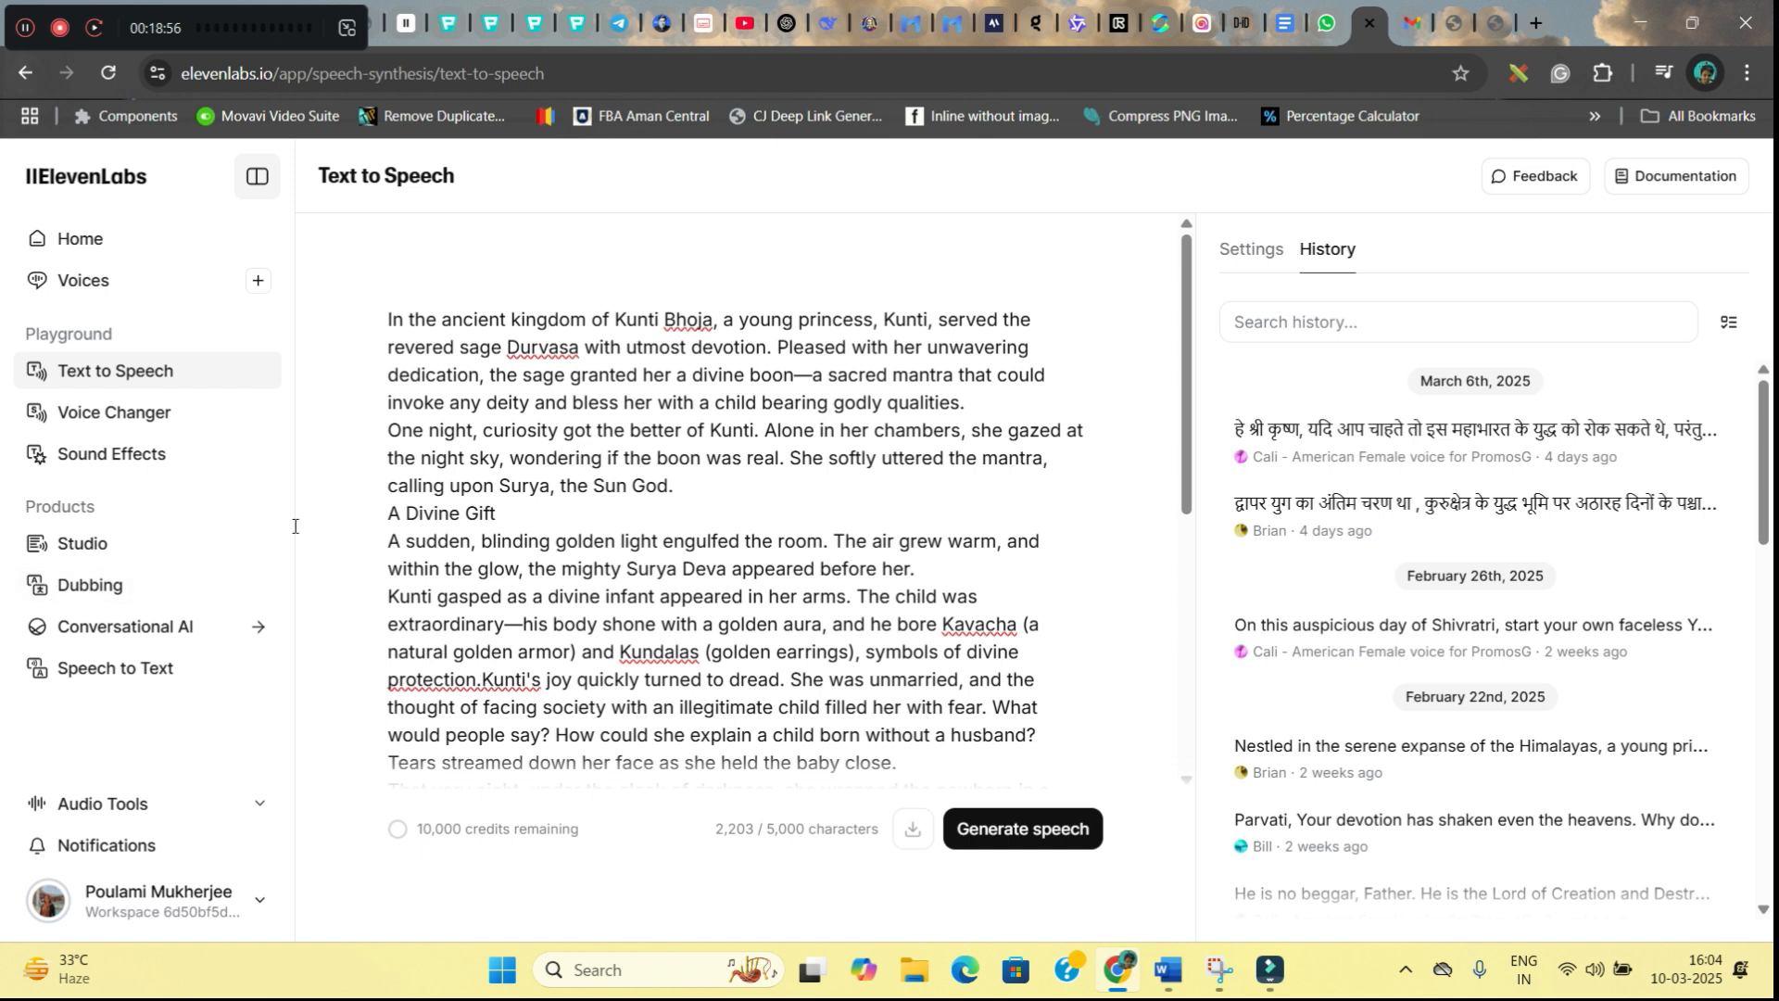
Generate speech from the full Karna story text and pause its playback
scroll(890, 552, down, 5)
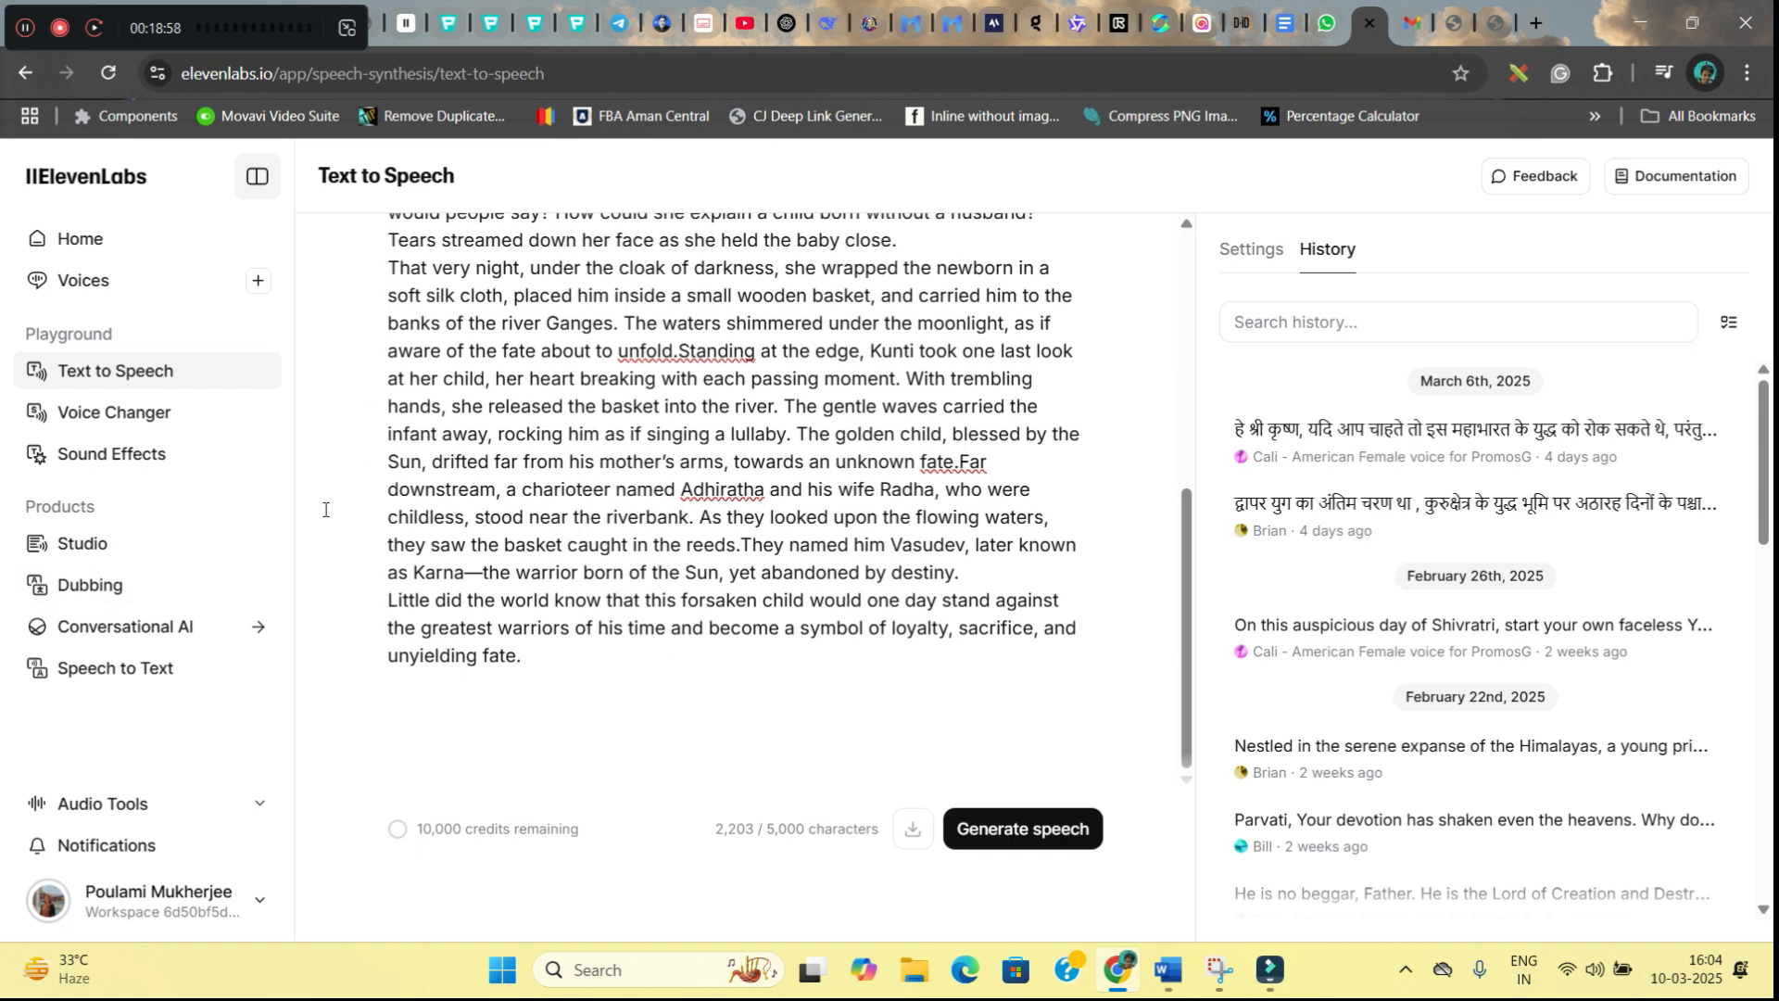
click(1003, 832)
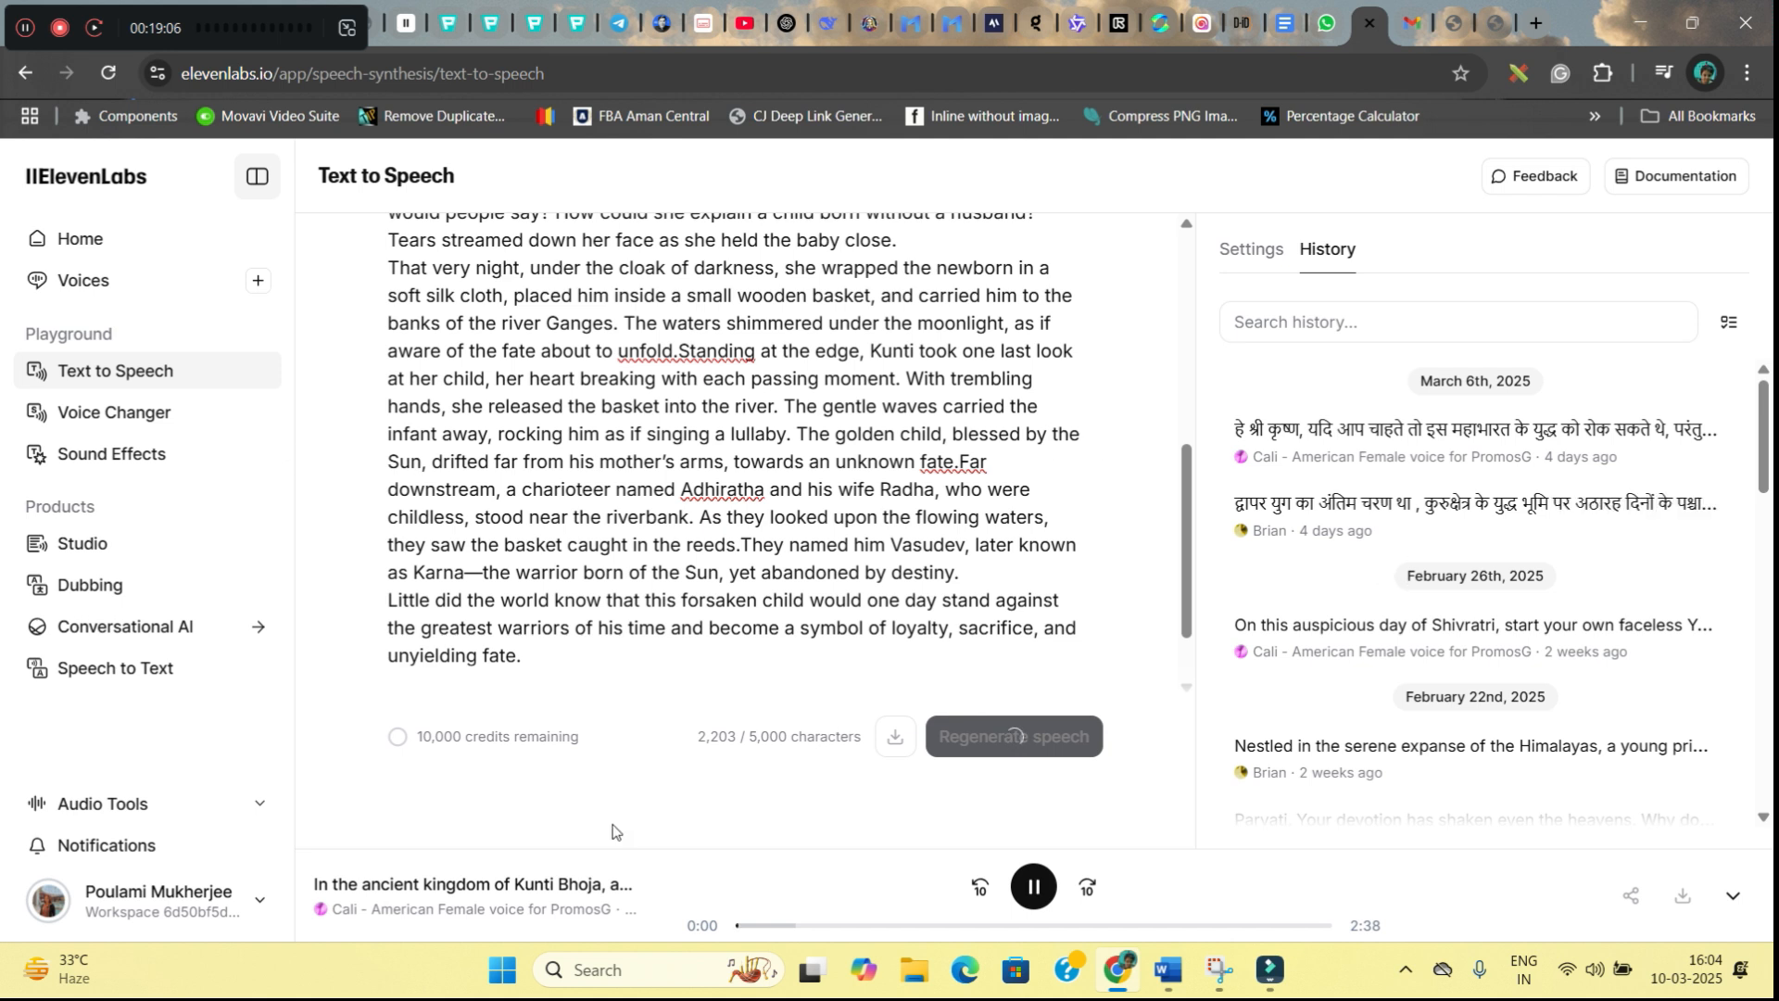
click(1033, 887)
Look through the voices available in the Text to Speech settings, including recently used and professional ones
click(1249, 253)
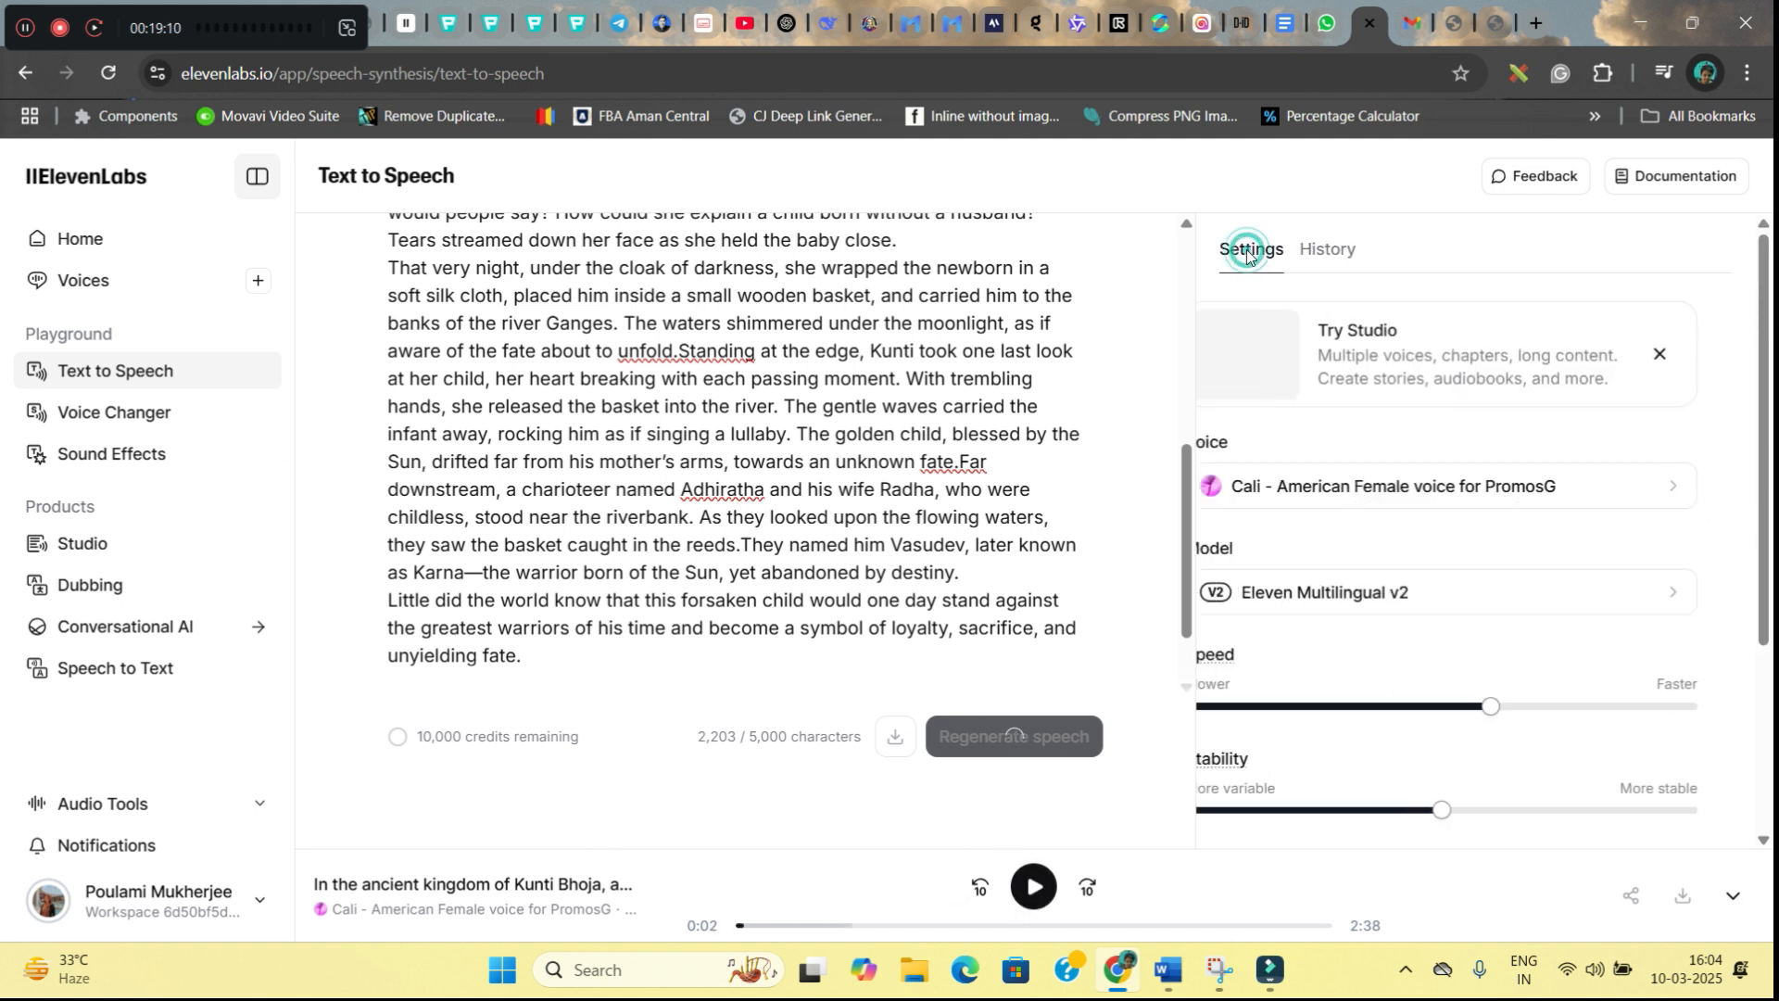
scroll(1397, 525, down, 1)
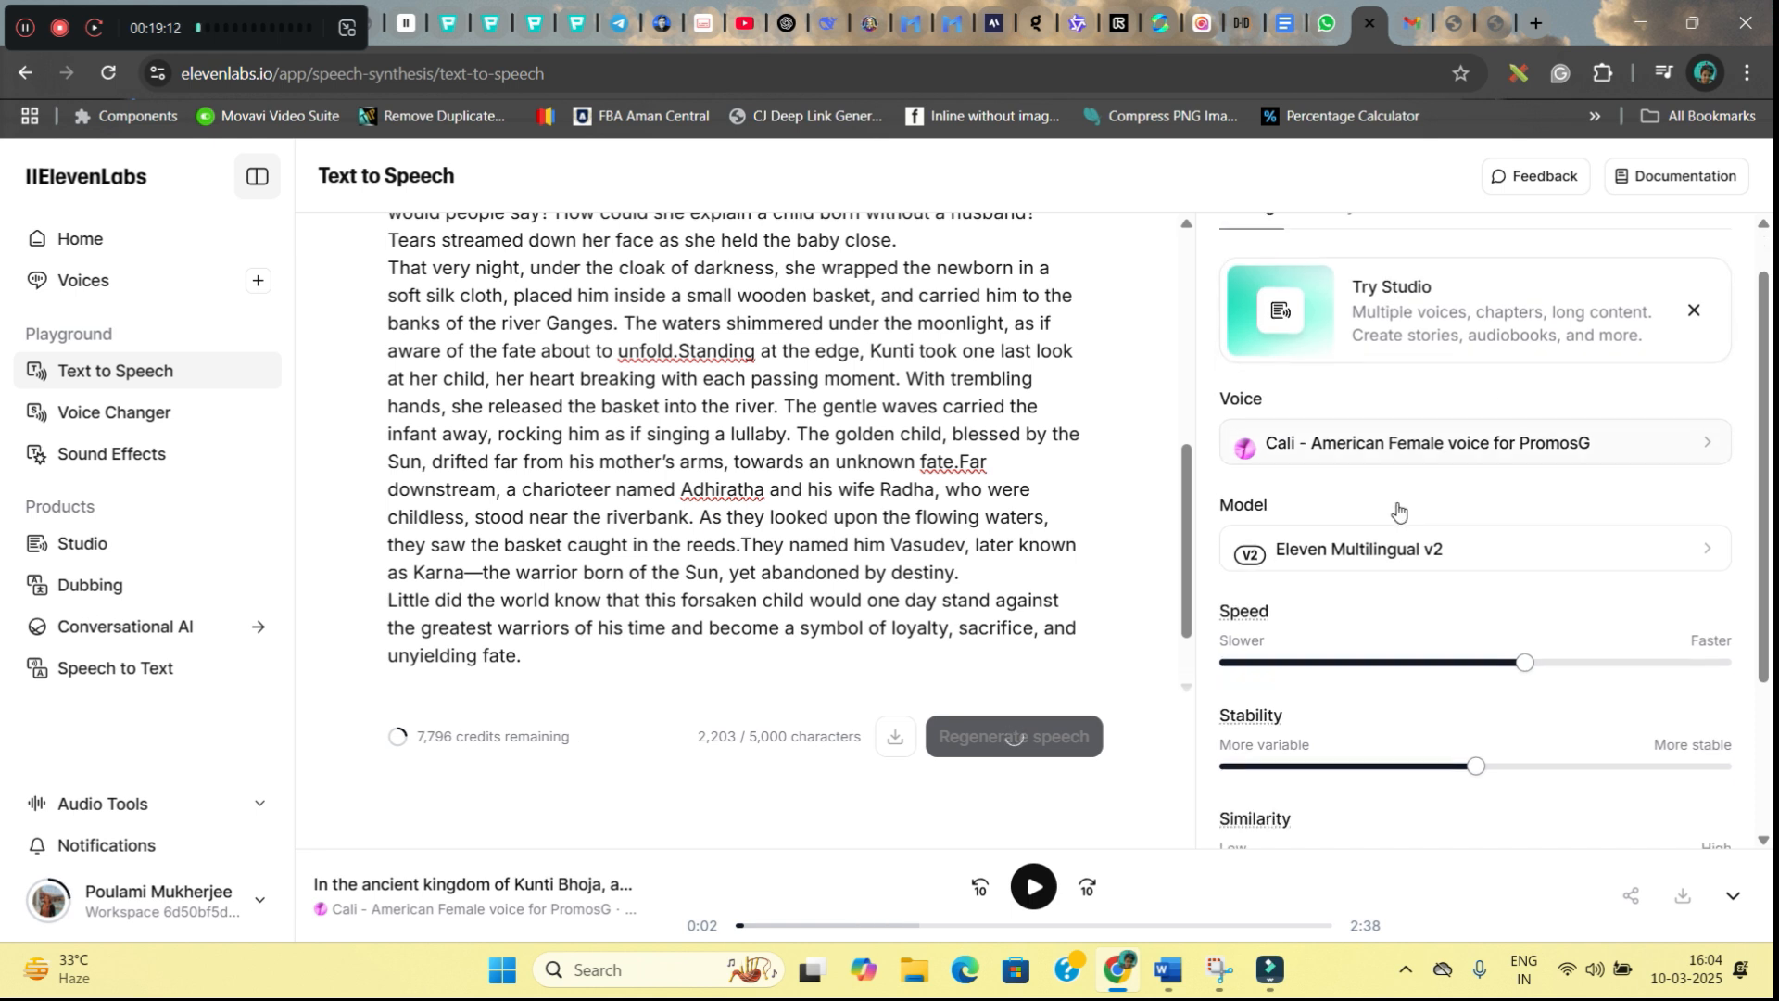
click(1374, 374)
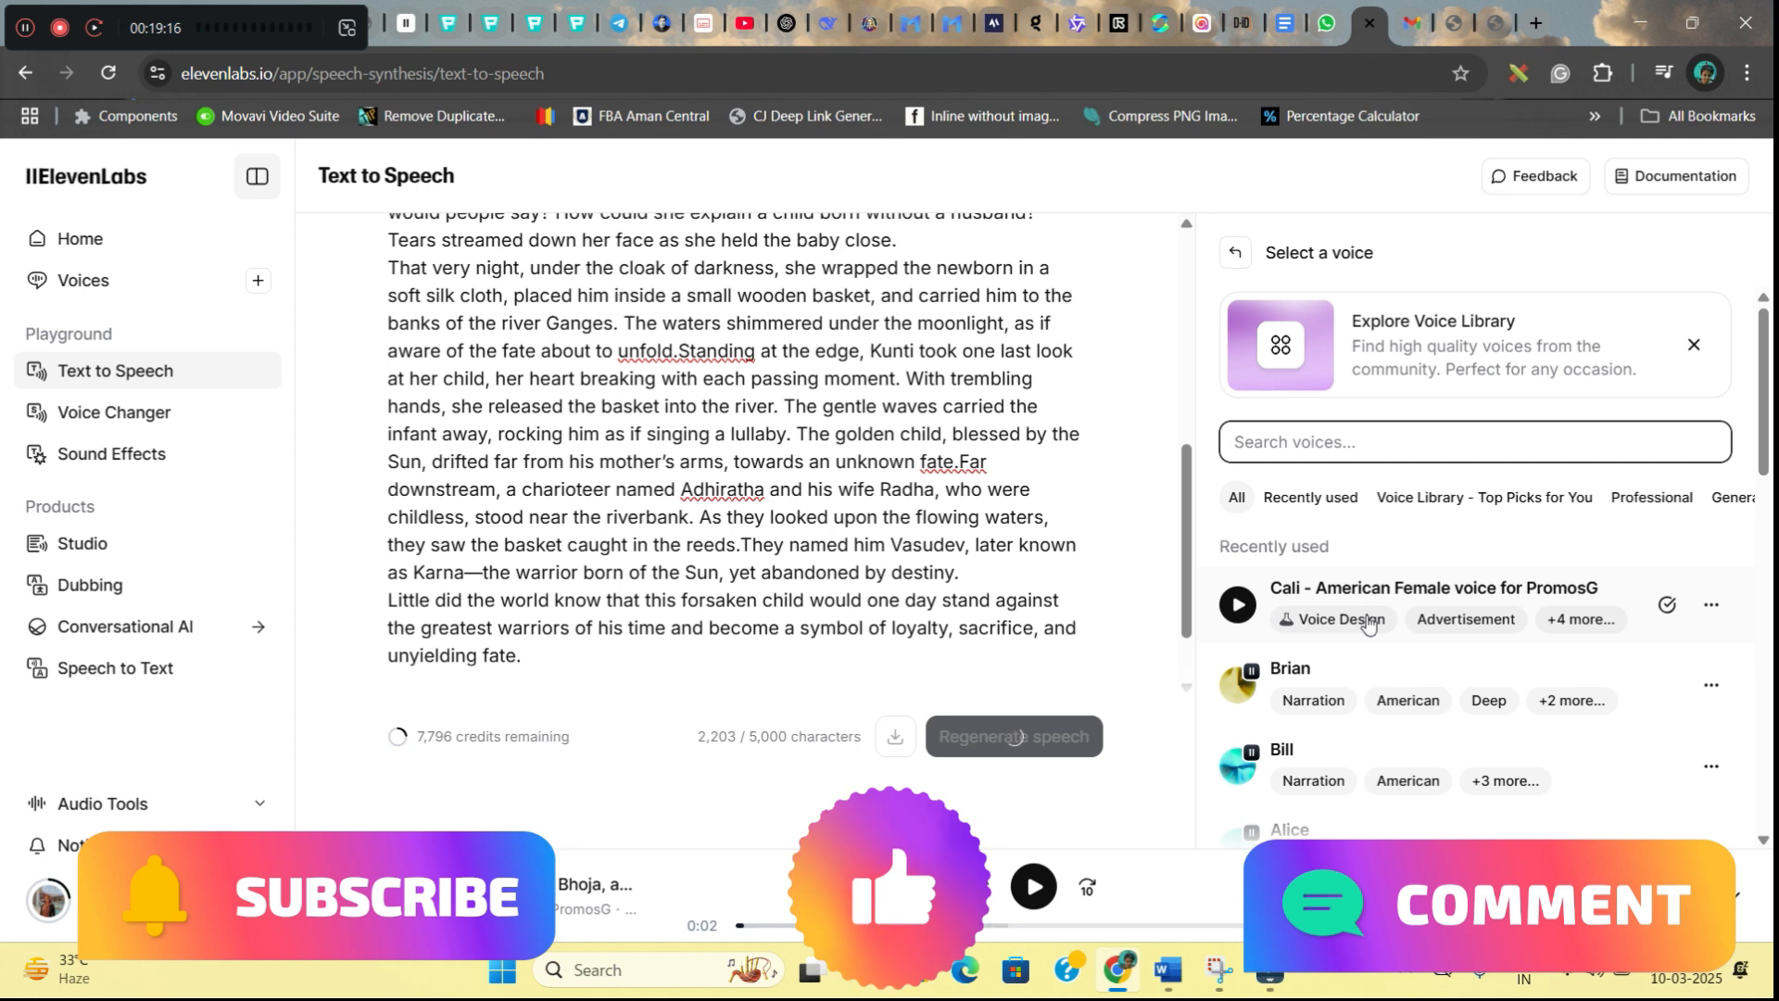
scroll(1362, 648, down, 5)
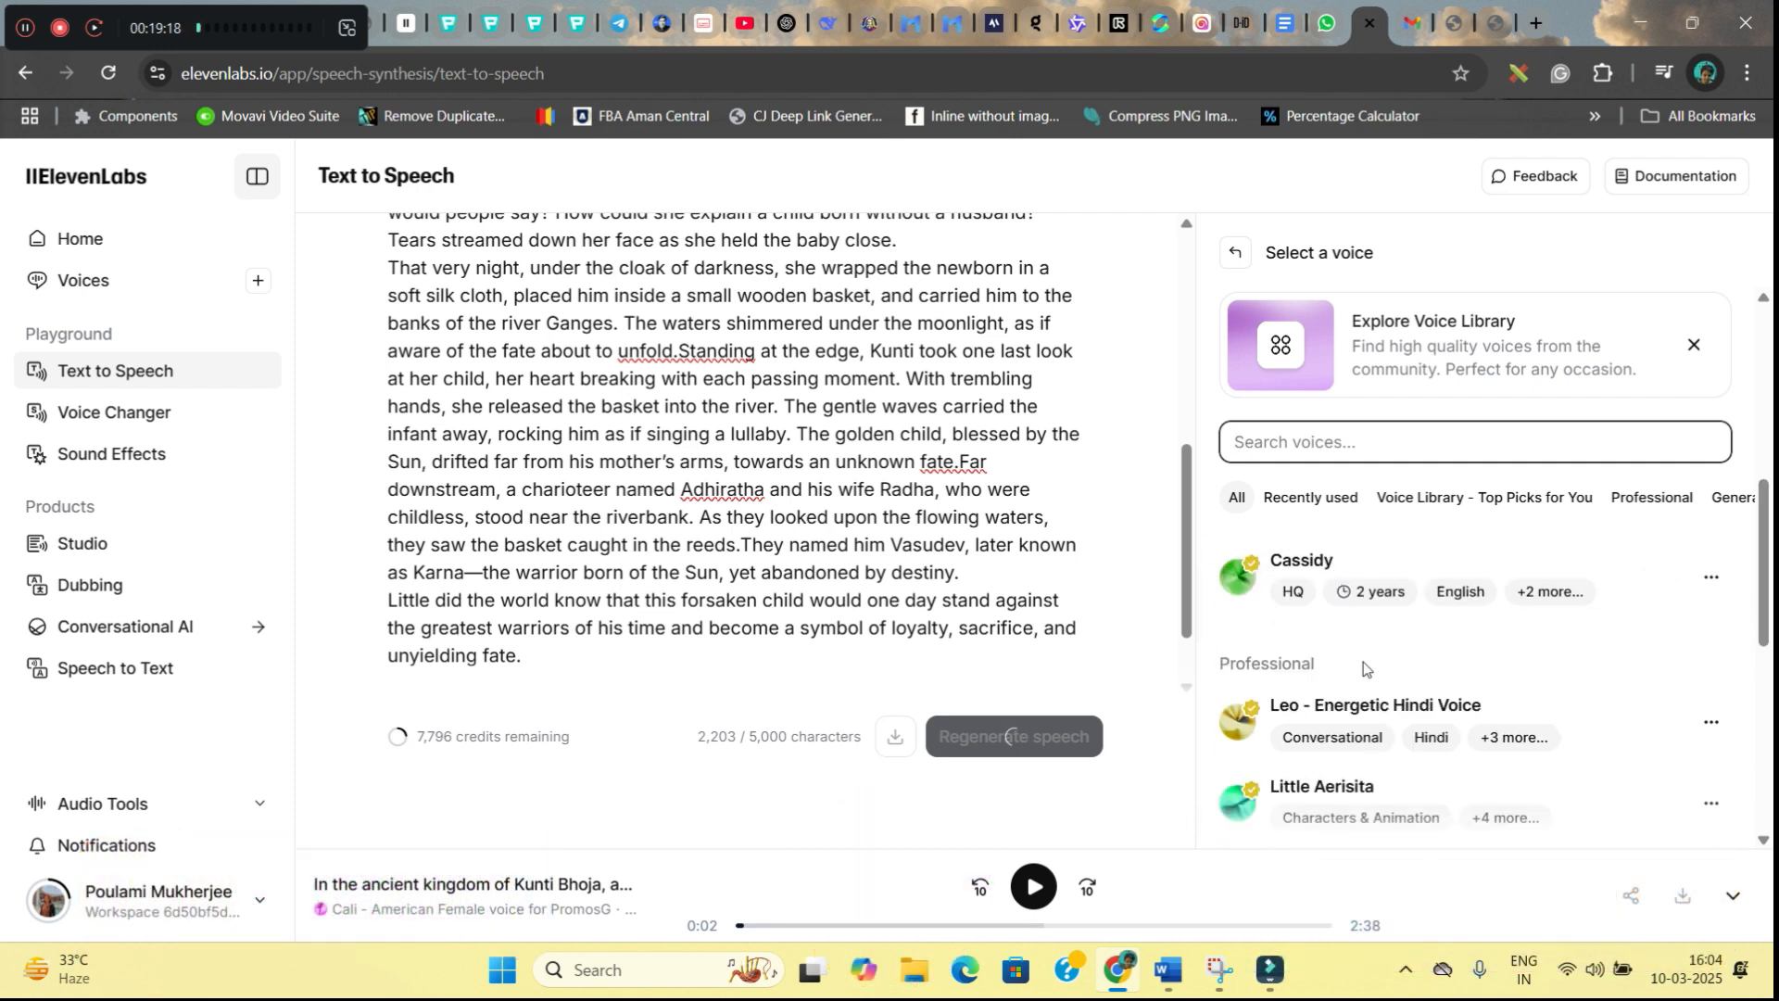
scroll(1412, 687, down, 2)
scroll(1343, 714, up, 8)
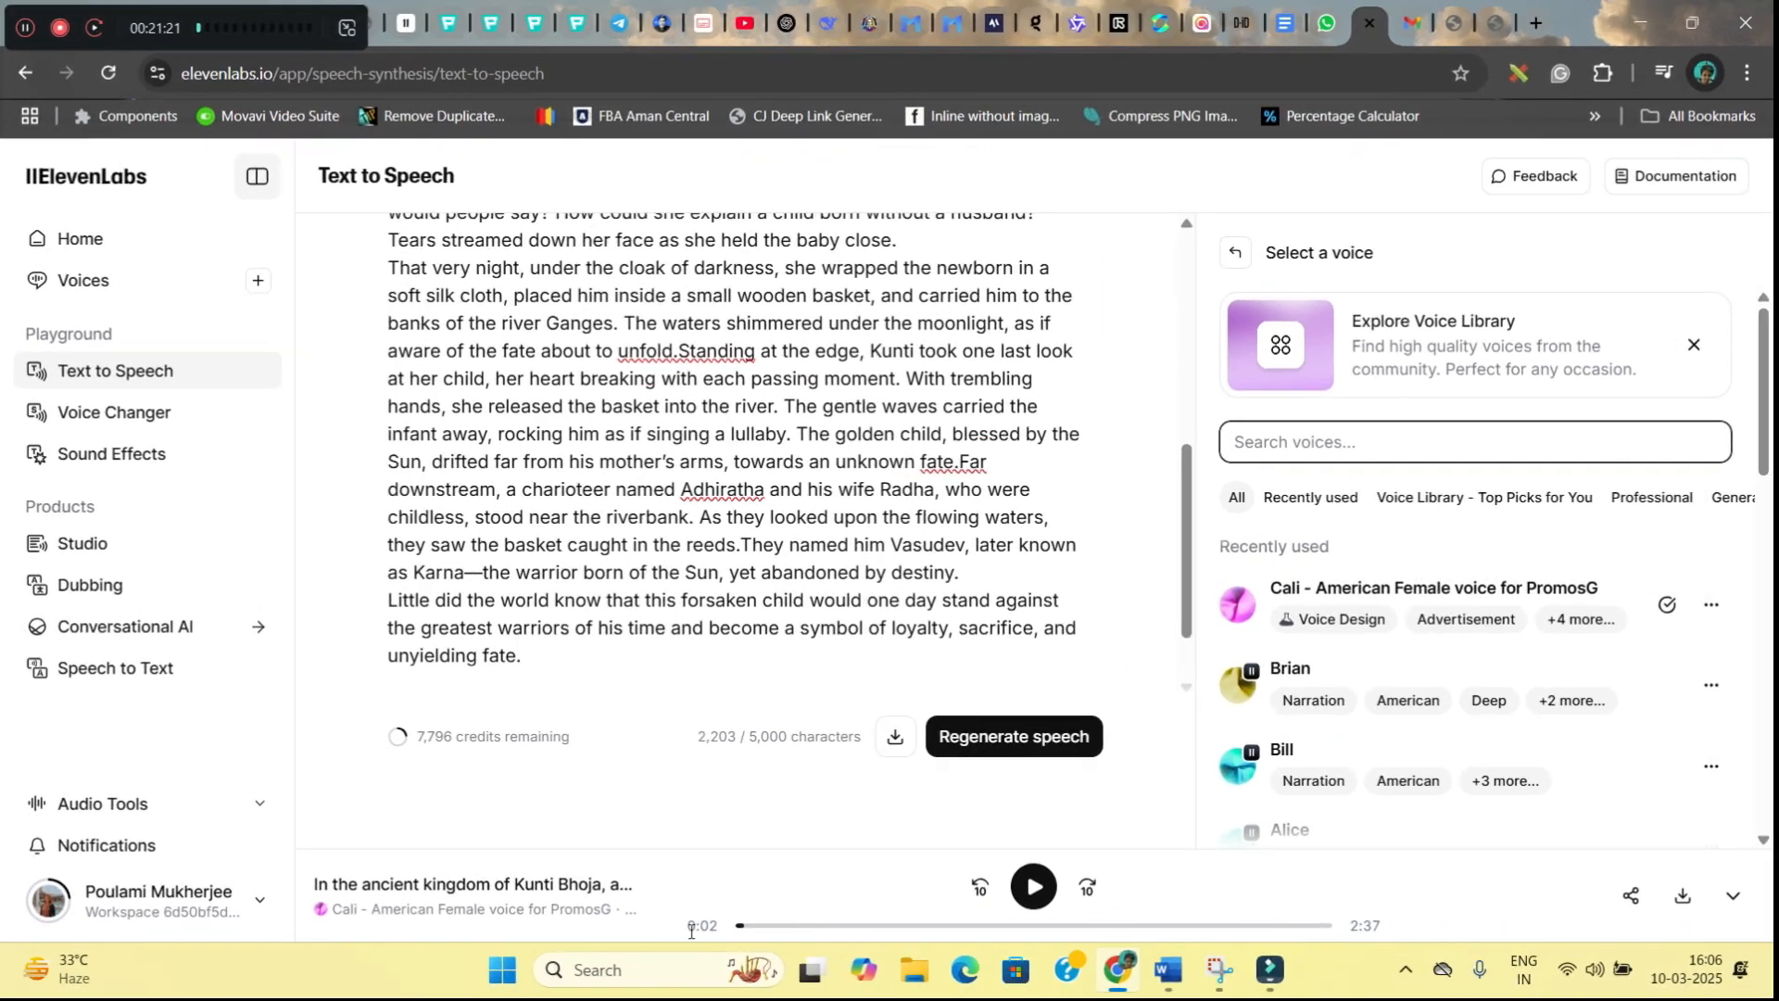
Play the generated story narration and download its audio file
click(1038, 891)
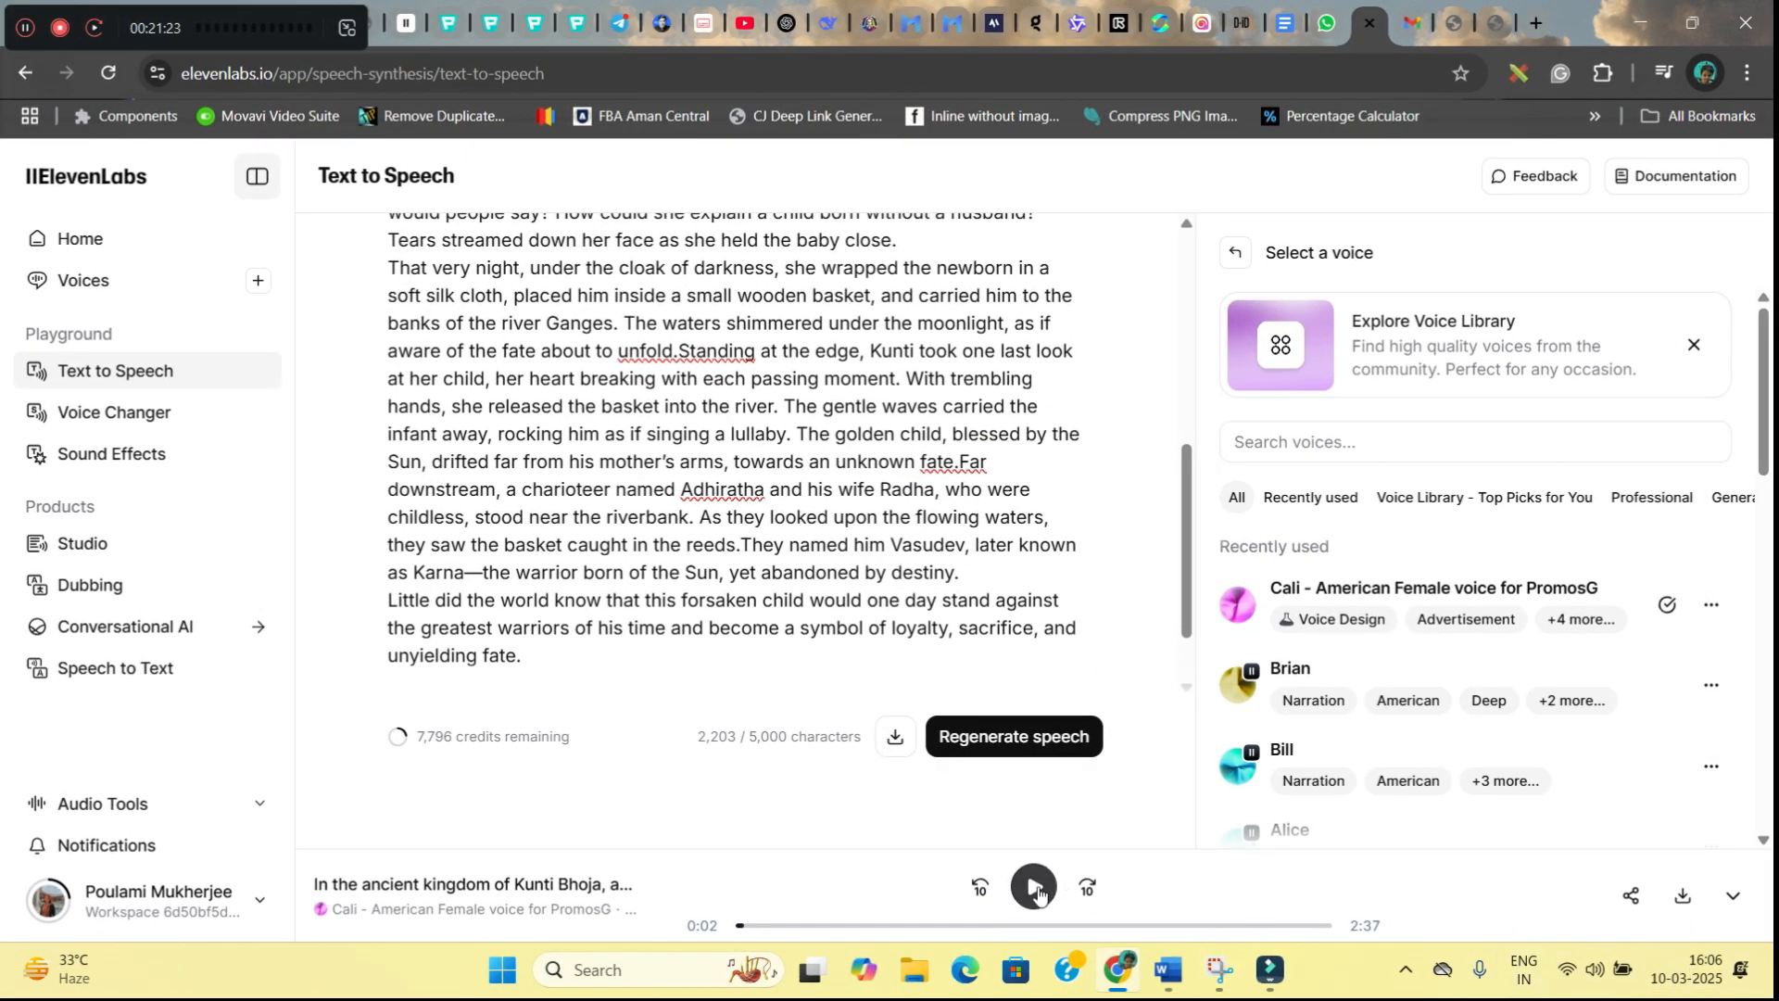
click(1684, 904)
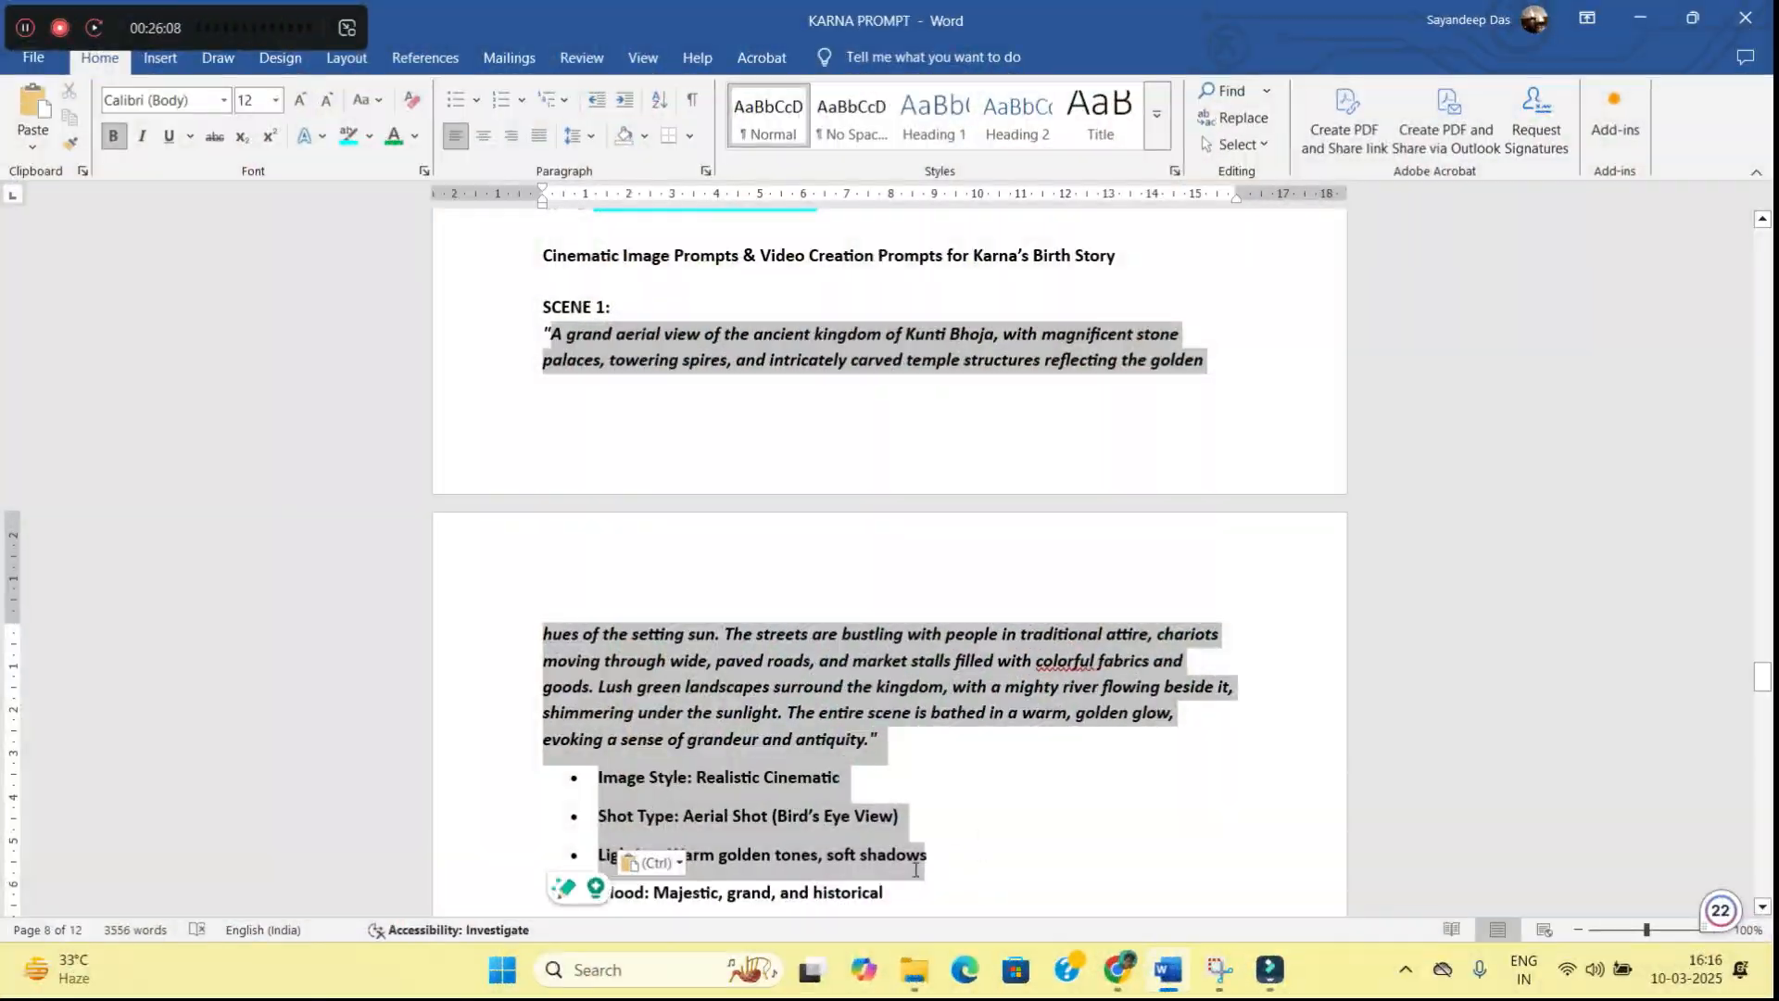
Copy the Scene 1 image prompt from Word into Leonardo.Ai's Image Creation prompt and remove the quotation mark after "antiquity."
key(ctrl+c)
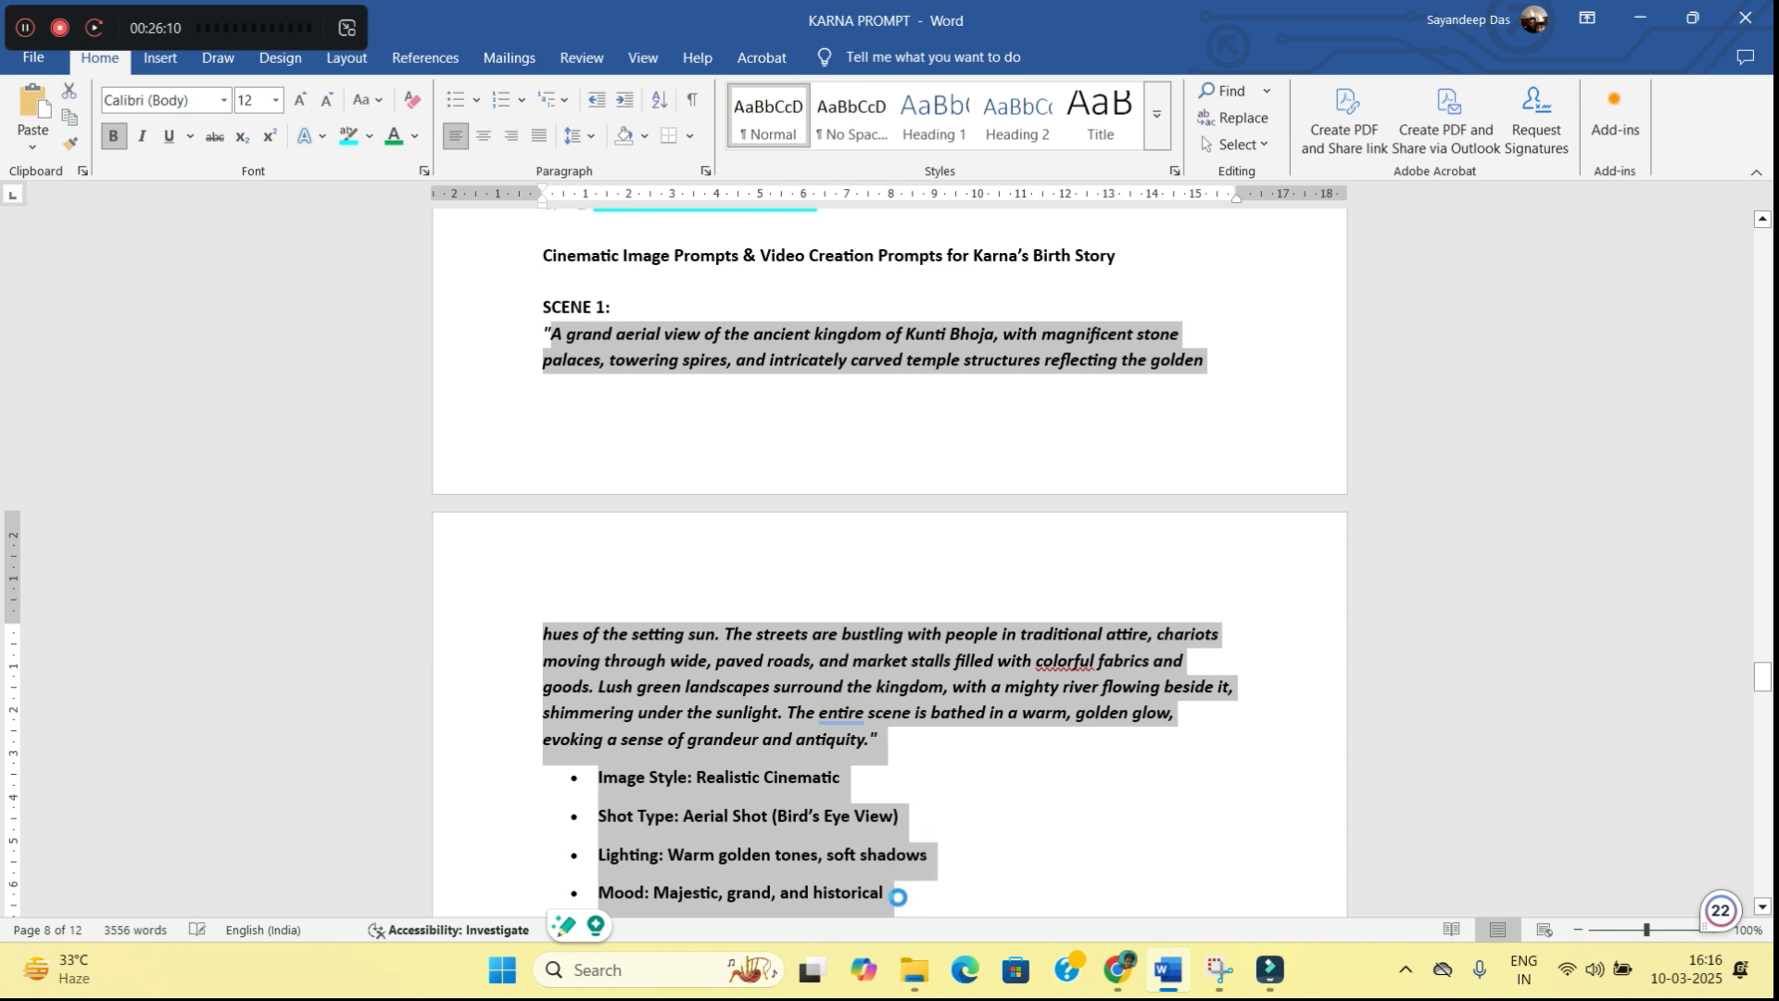
click(1109, 977)
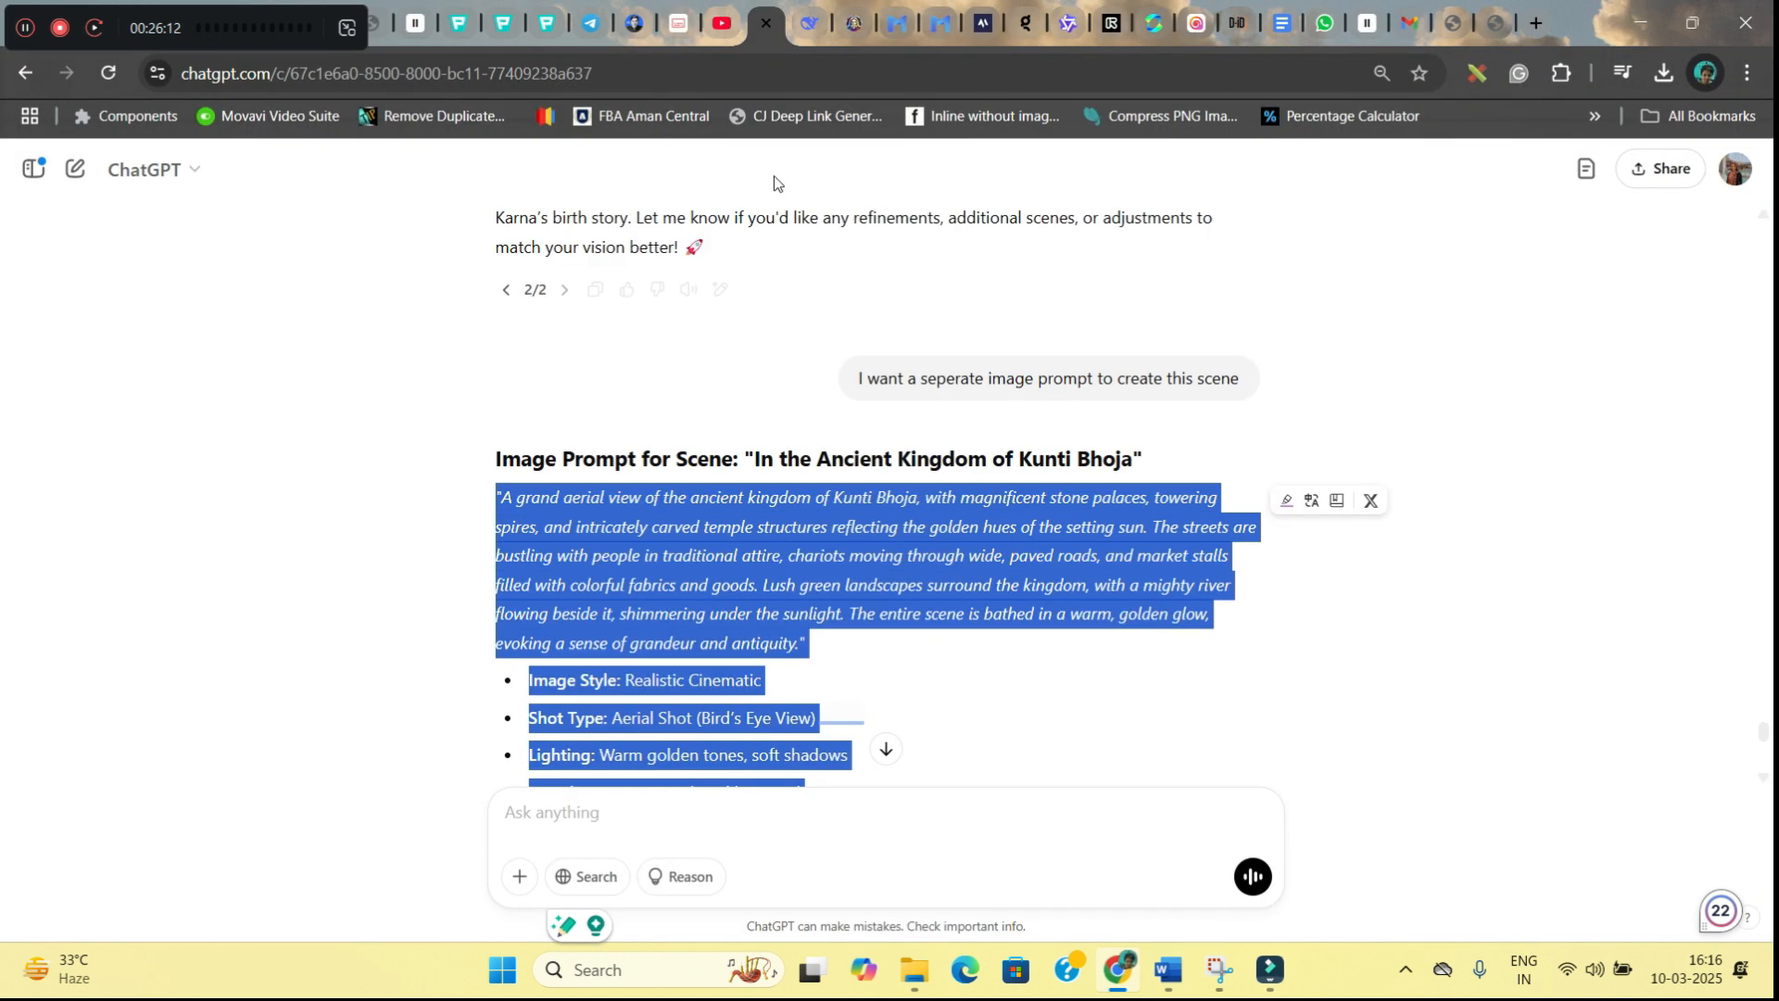
click(859, 23)
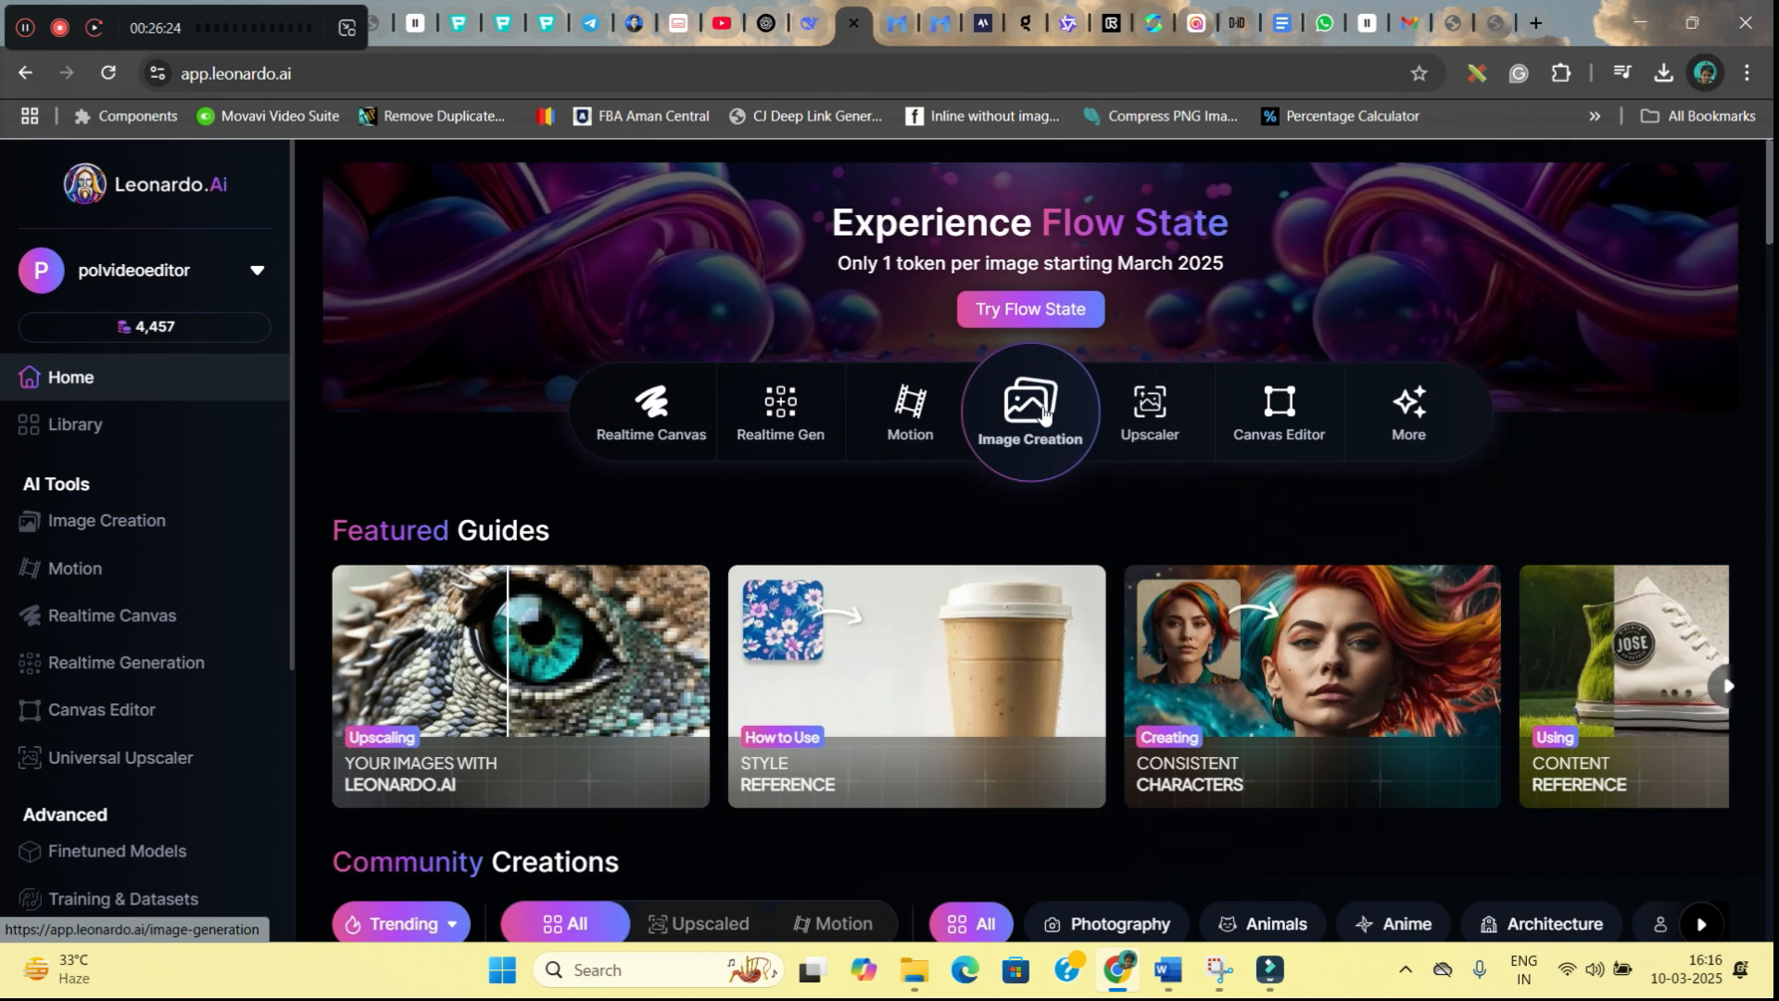
click(1044, 412)
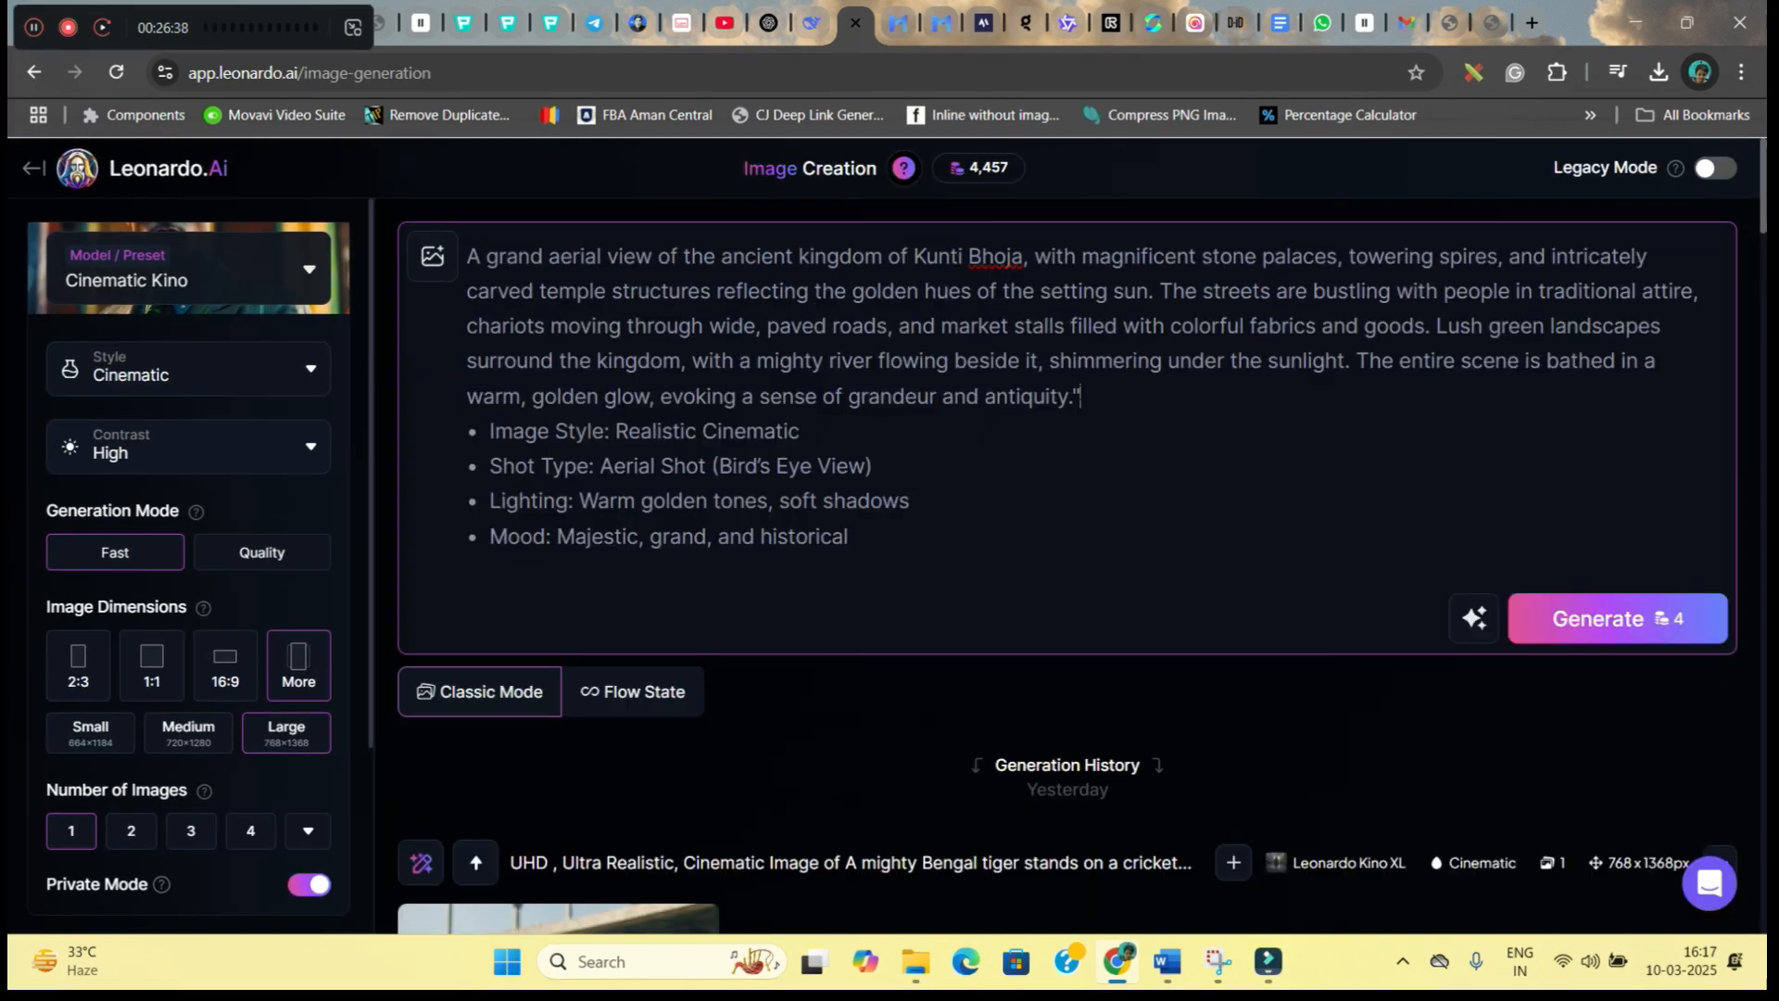
click(1080, 391)
Change the image generation model to Phoenix 1.0
click(170, 282)
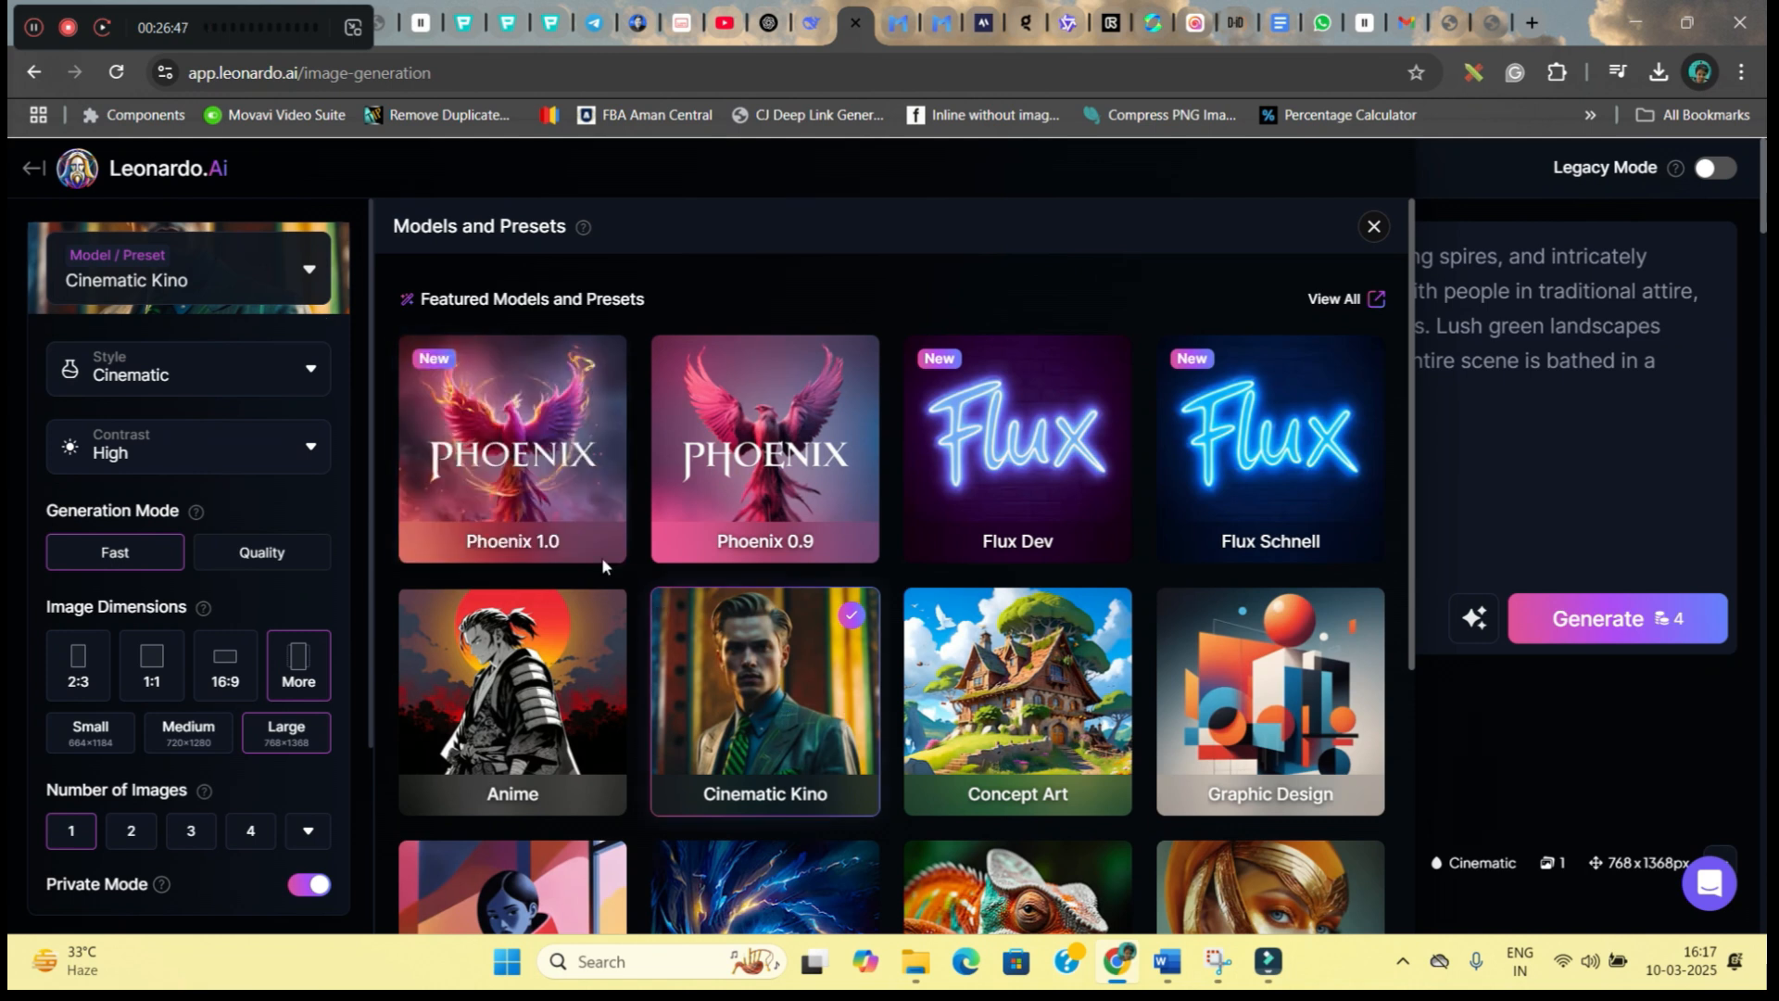
click(519, 470)
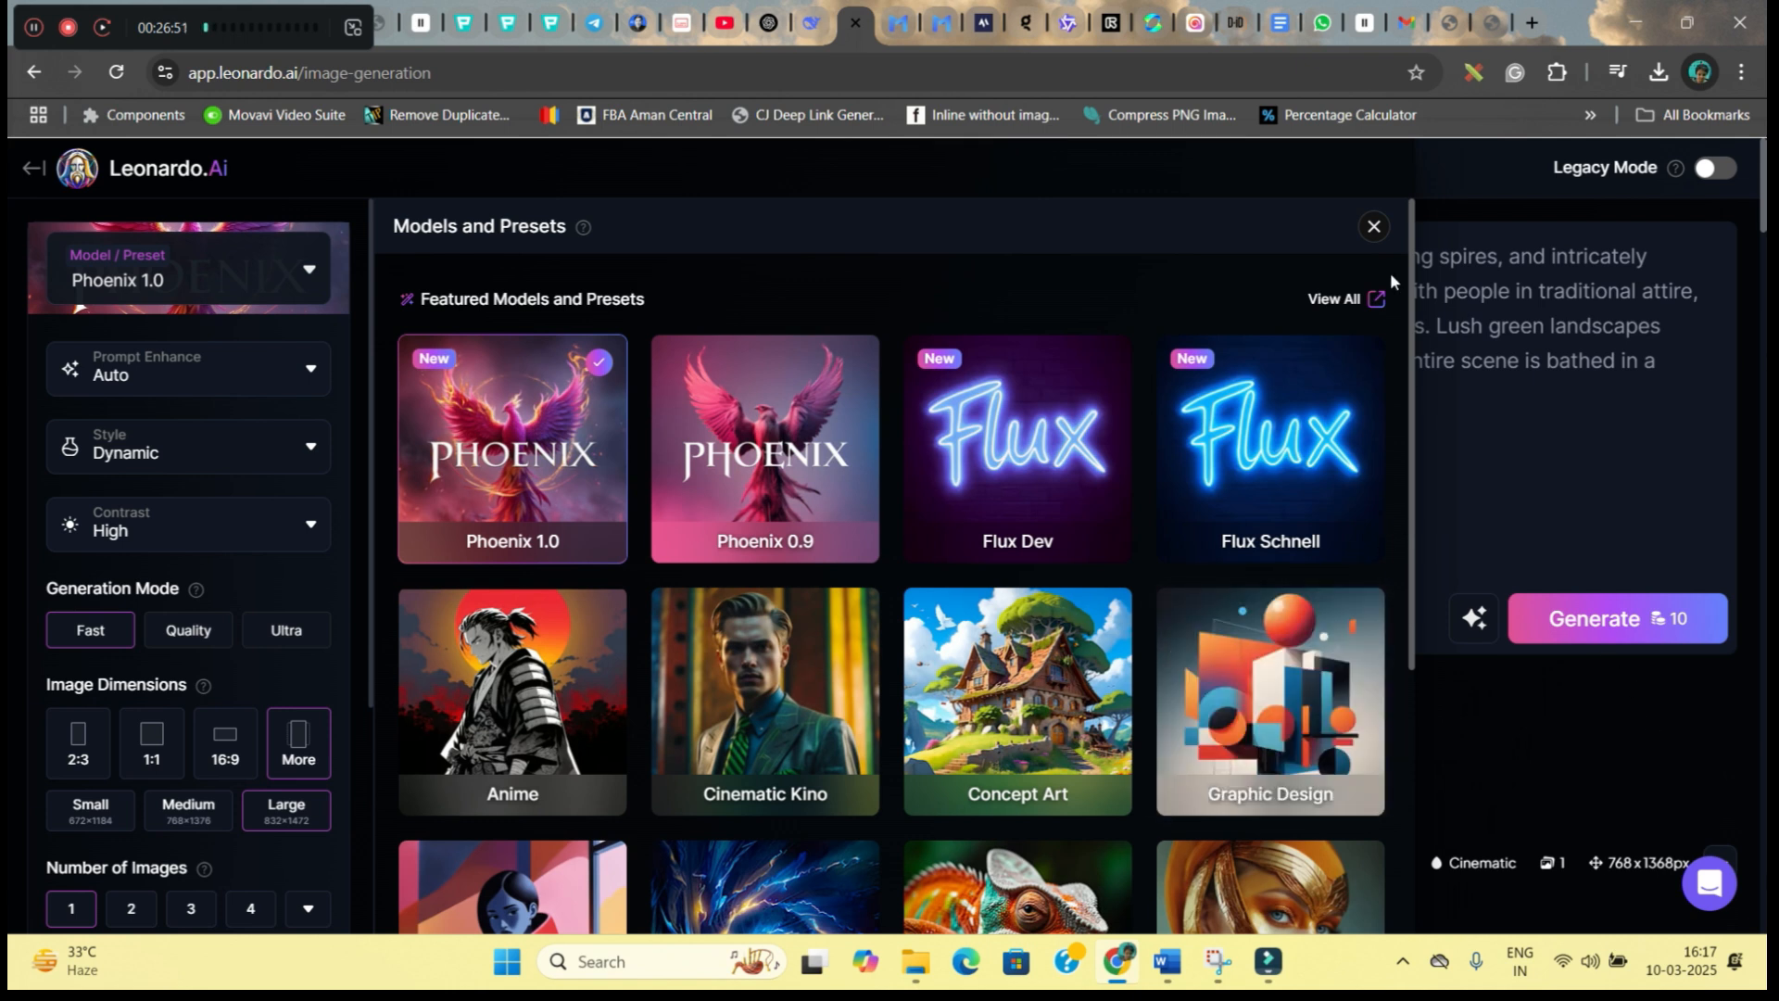
click(1375, 226)
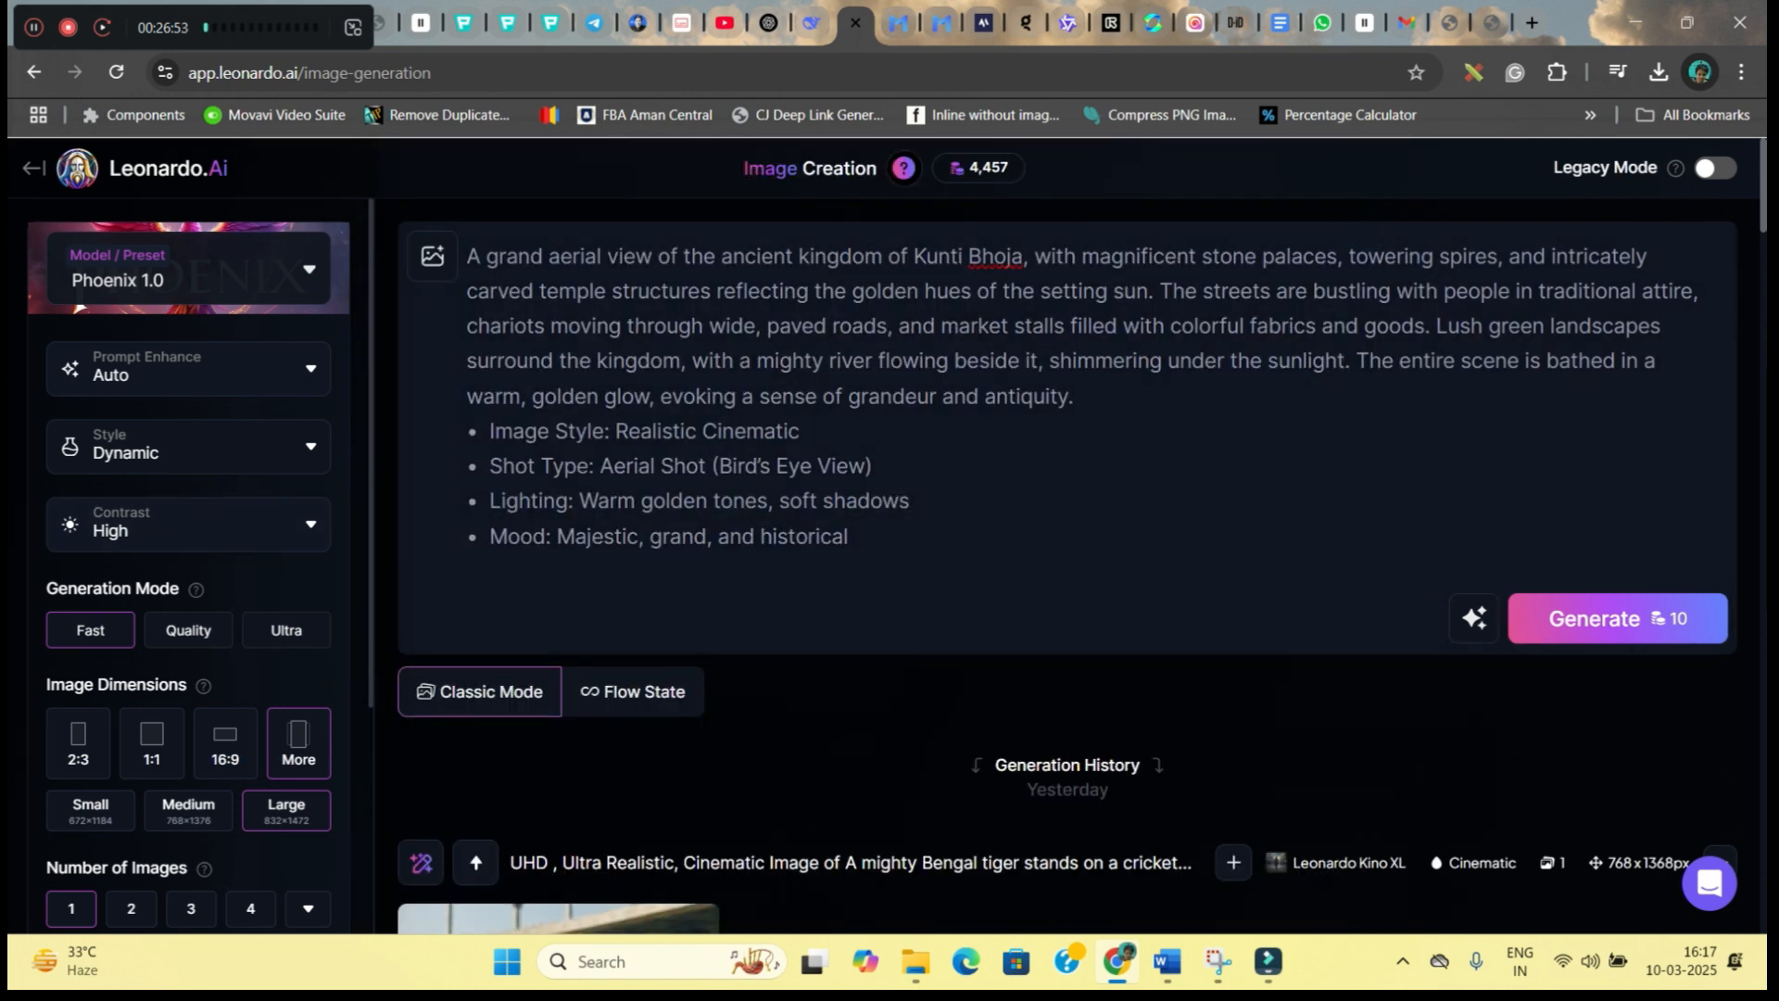
Review the full set of image reference options offered for the prompt, including Character Reference, and close it
click(431, 256)
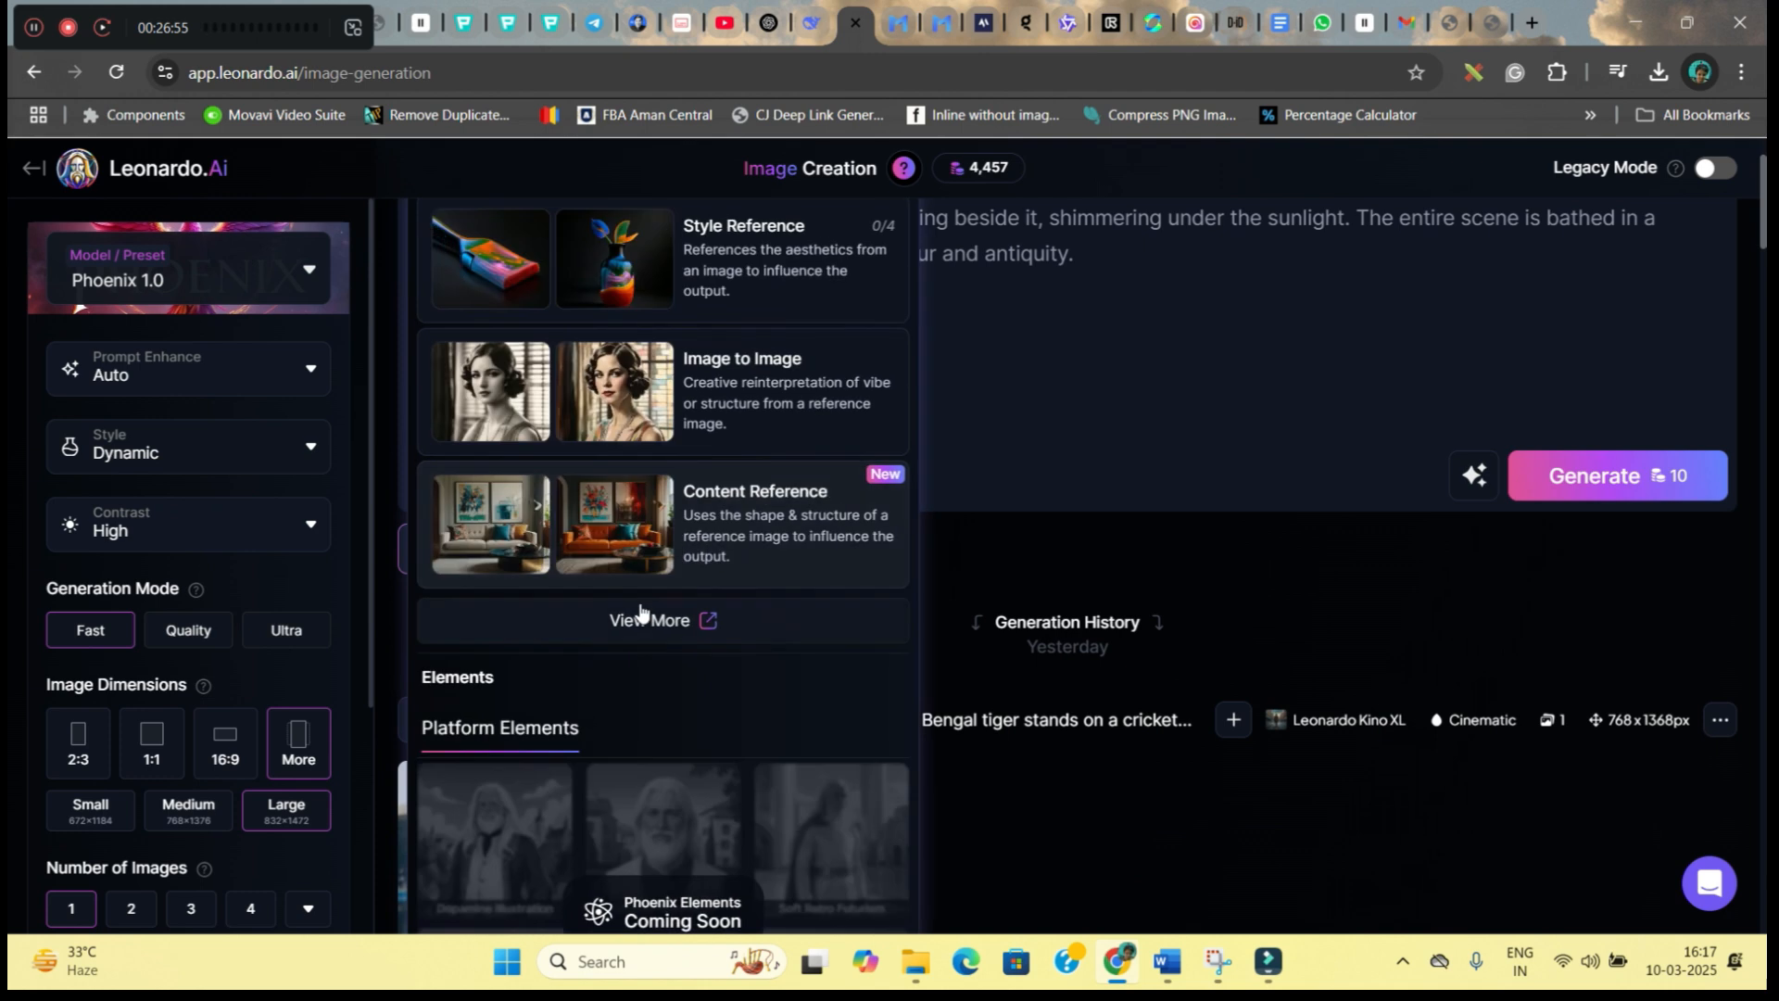
click(652, 620)
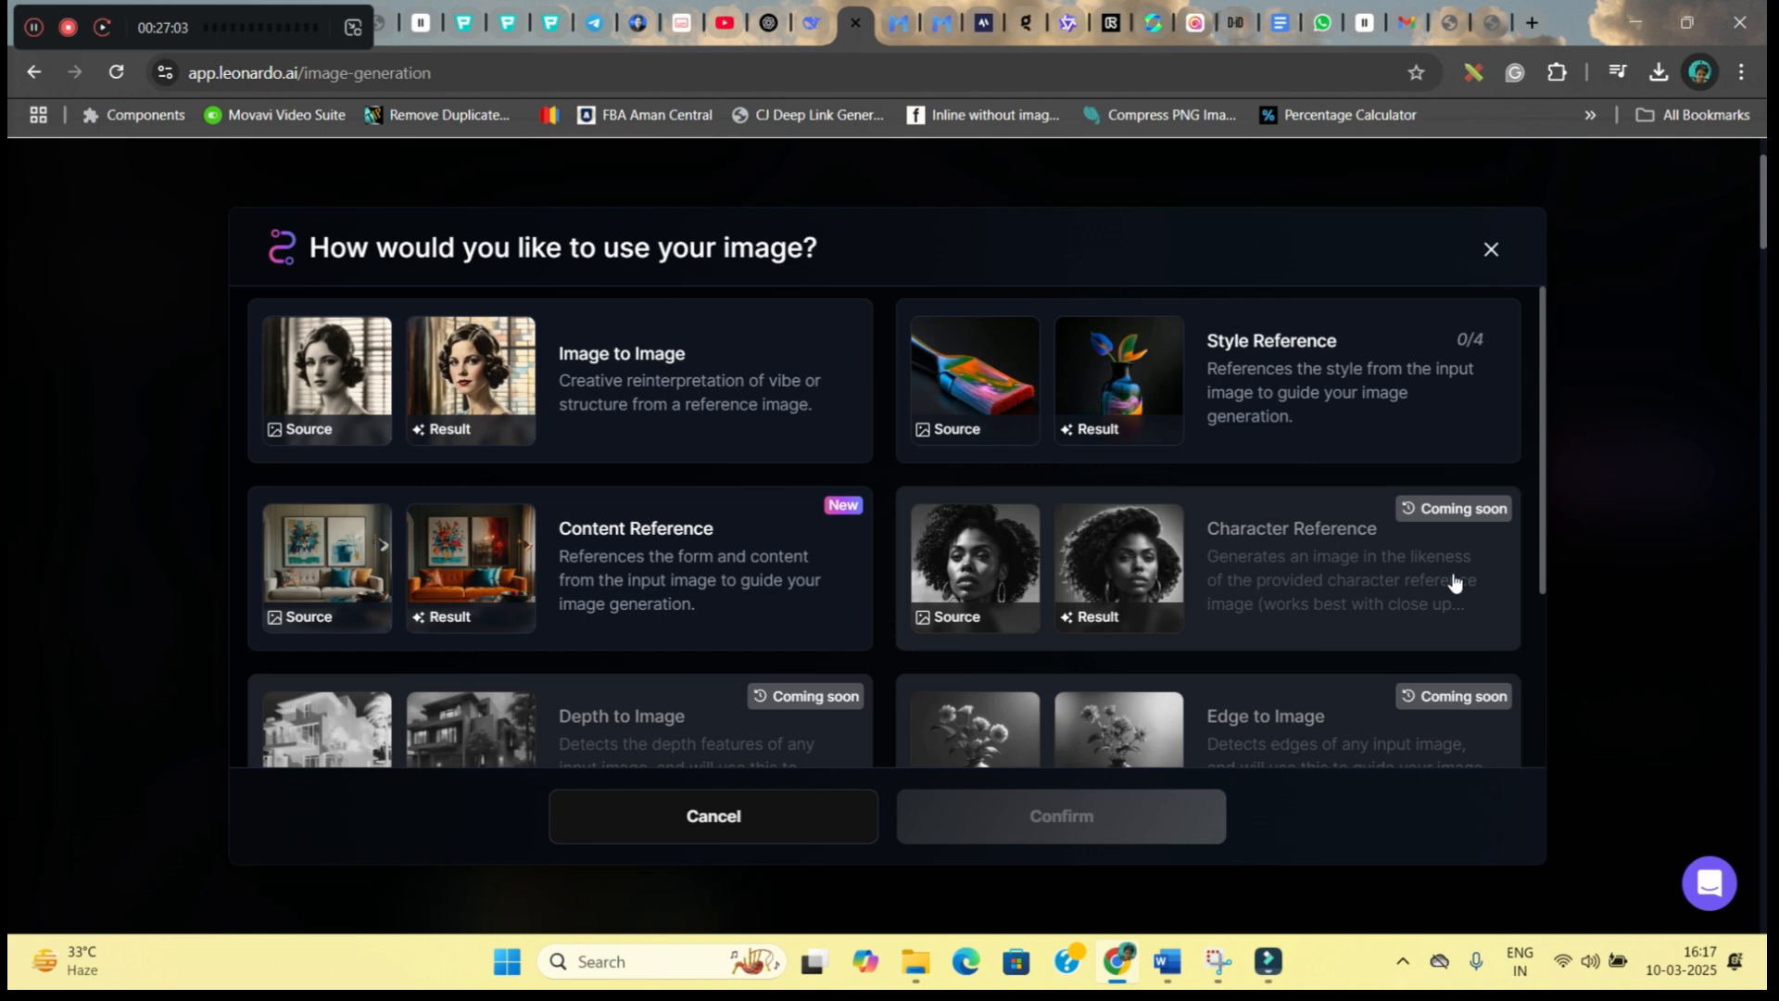
click(1495, 253)
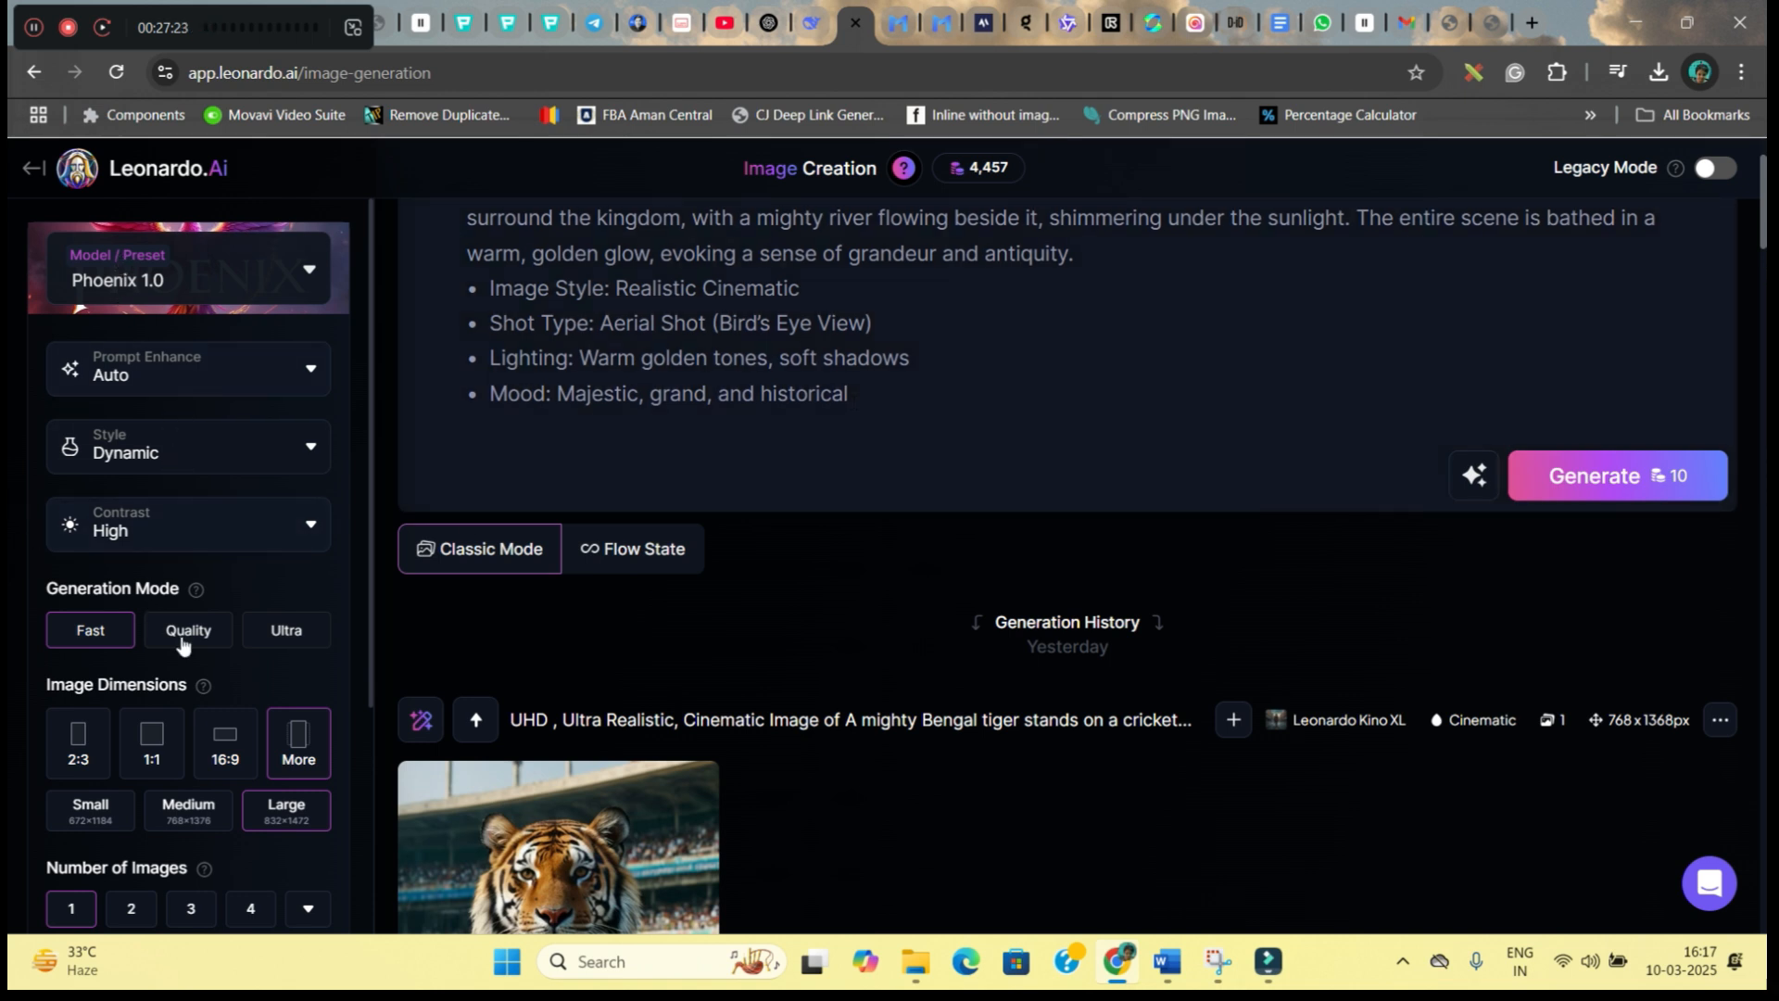
Set the generation mode to Ultra and the image dimensions to 16:9
click(287, 638)
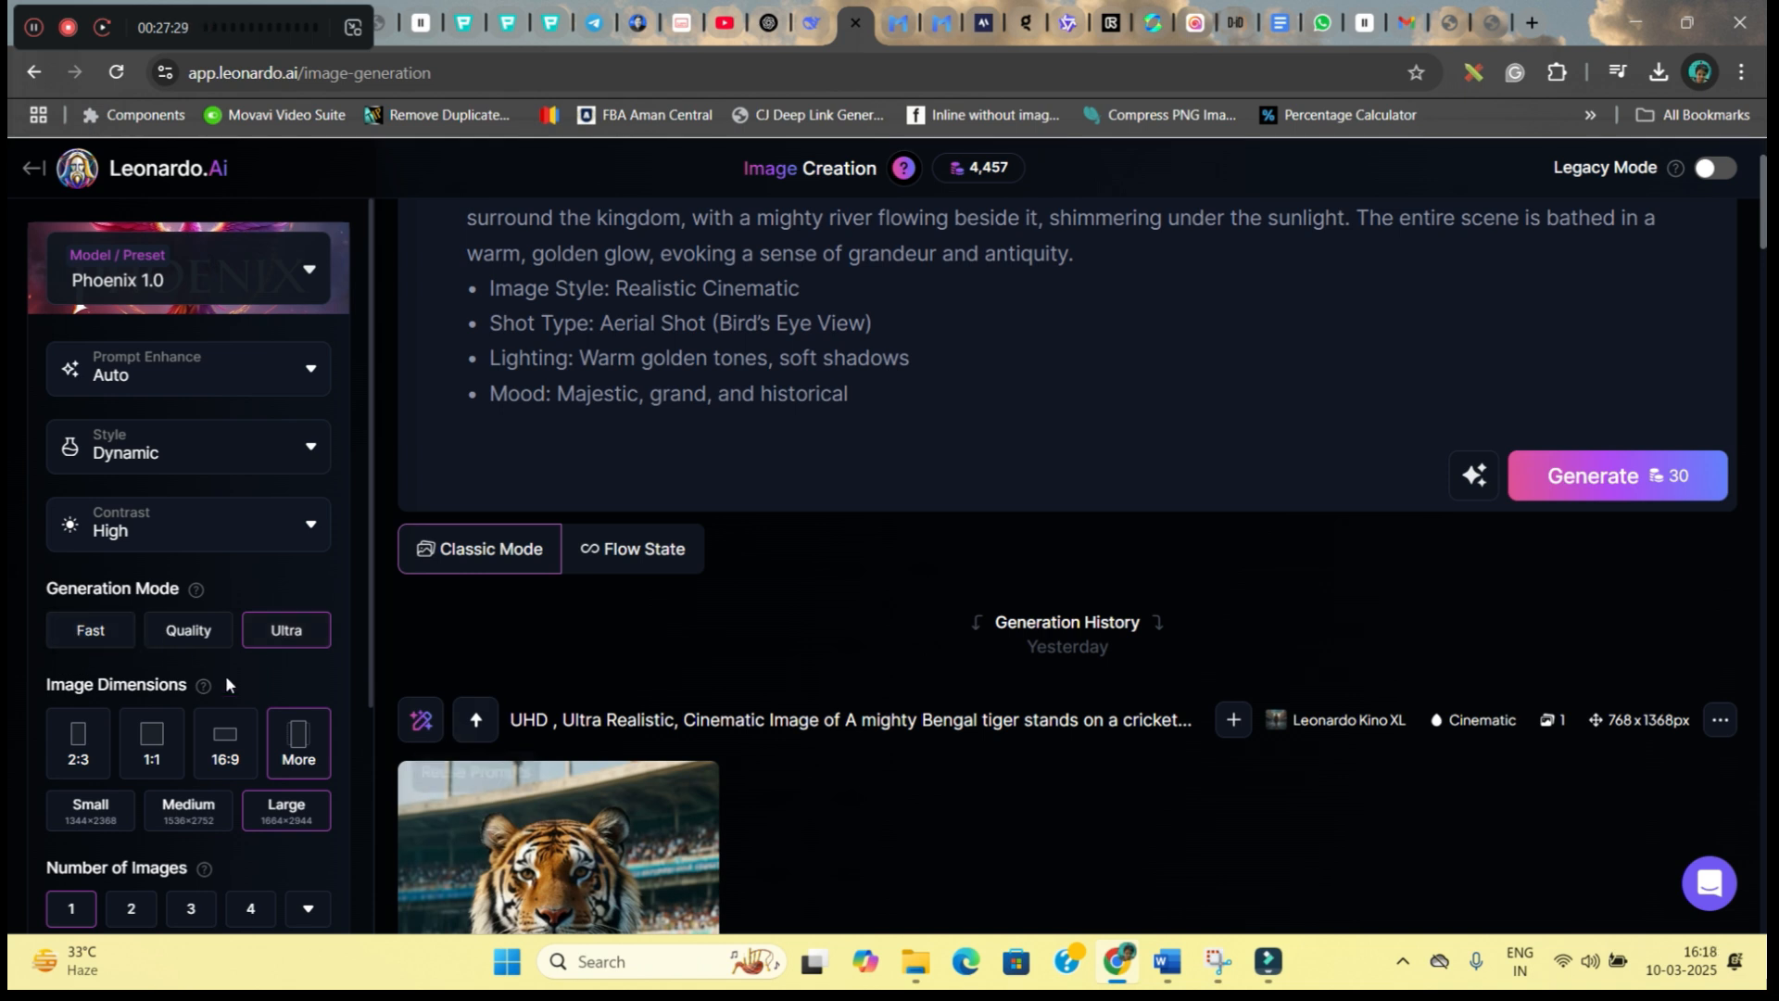
click(222, 746)
scroll(215, 723, down, 3)
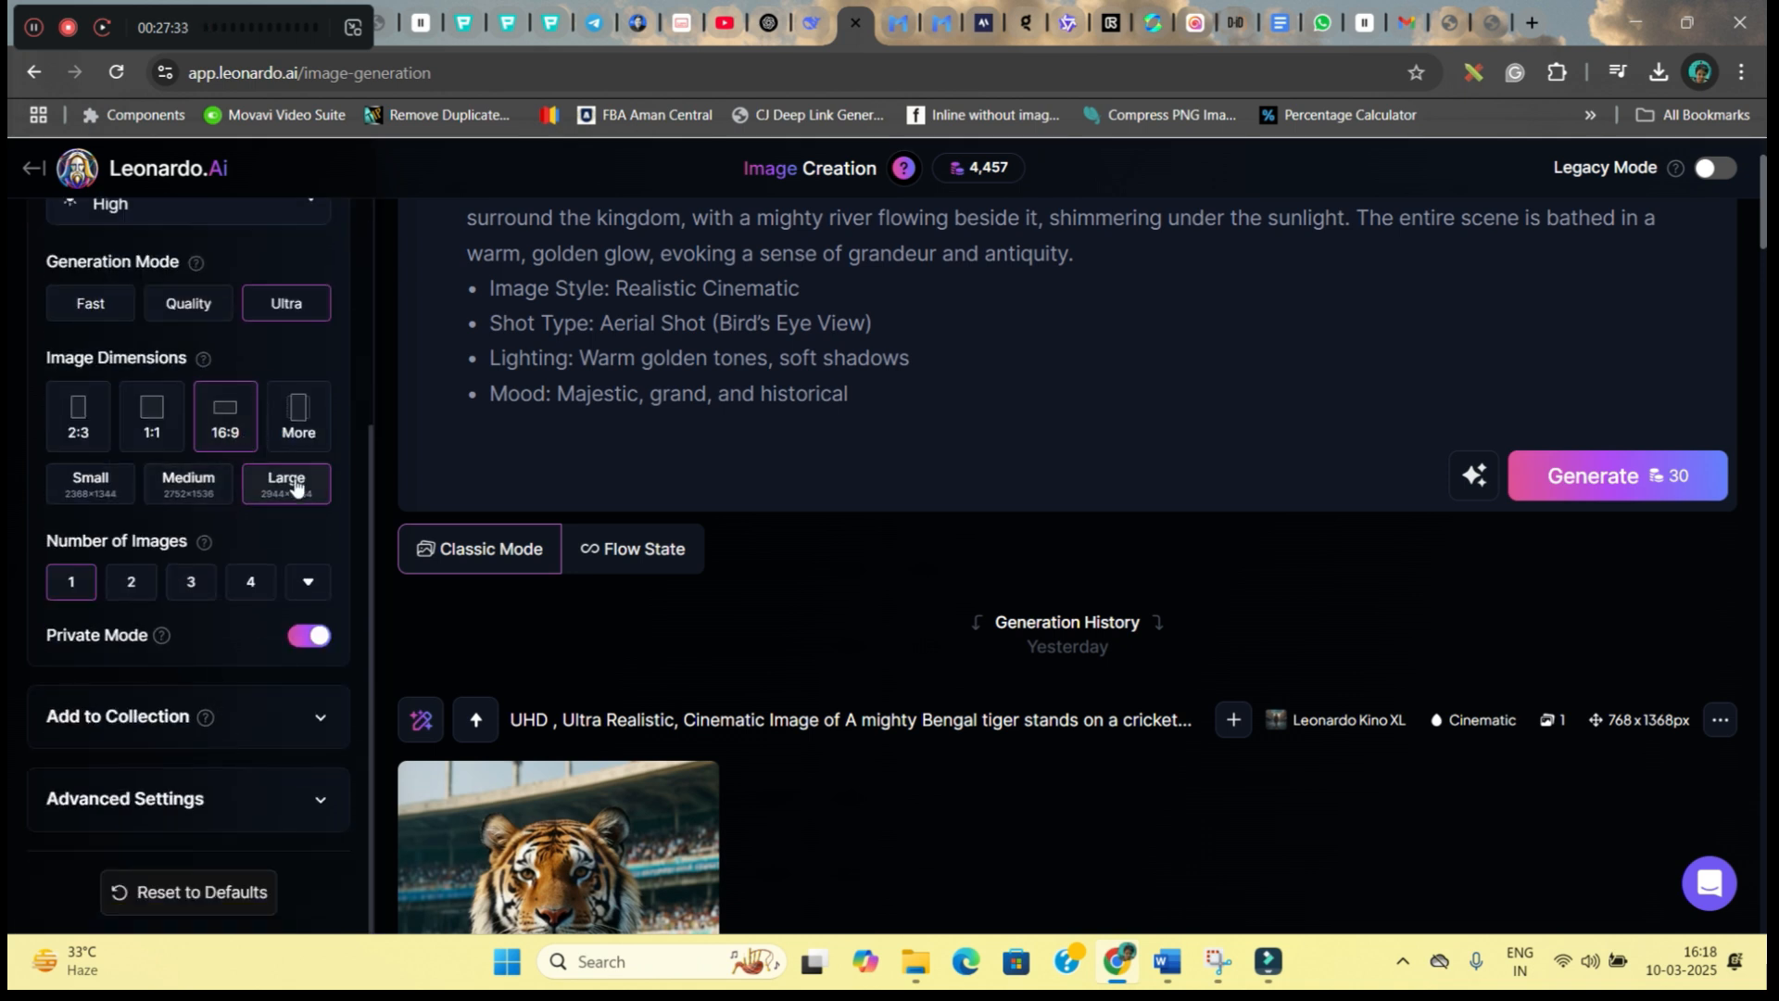
Set the number of images to 2 and generate the aerial view of the Kunti Bhoja kingdom
click(133, 584)
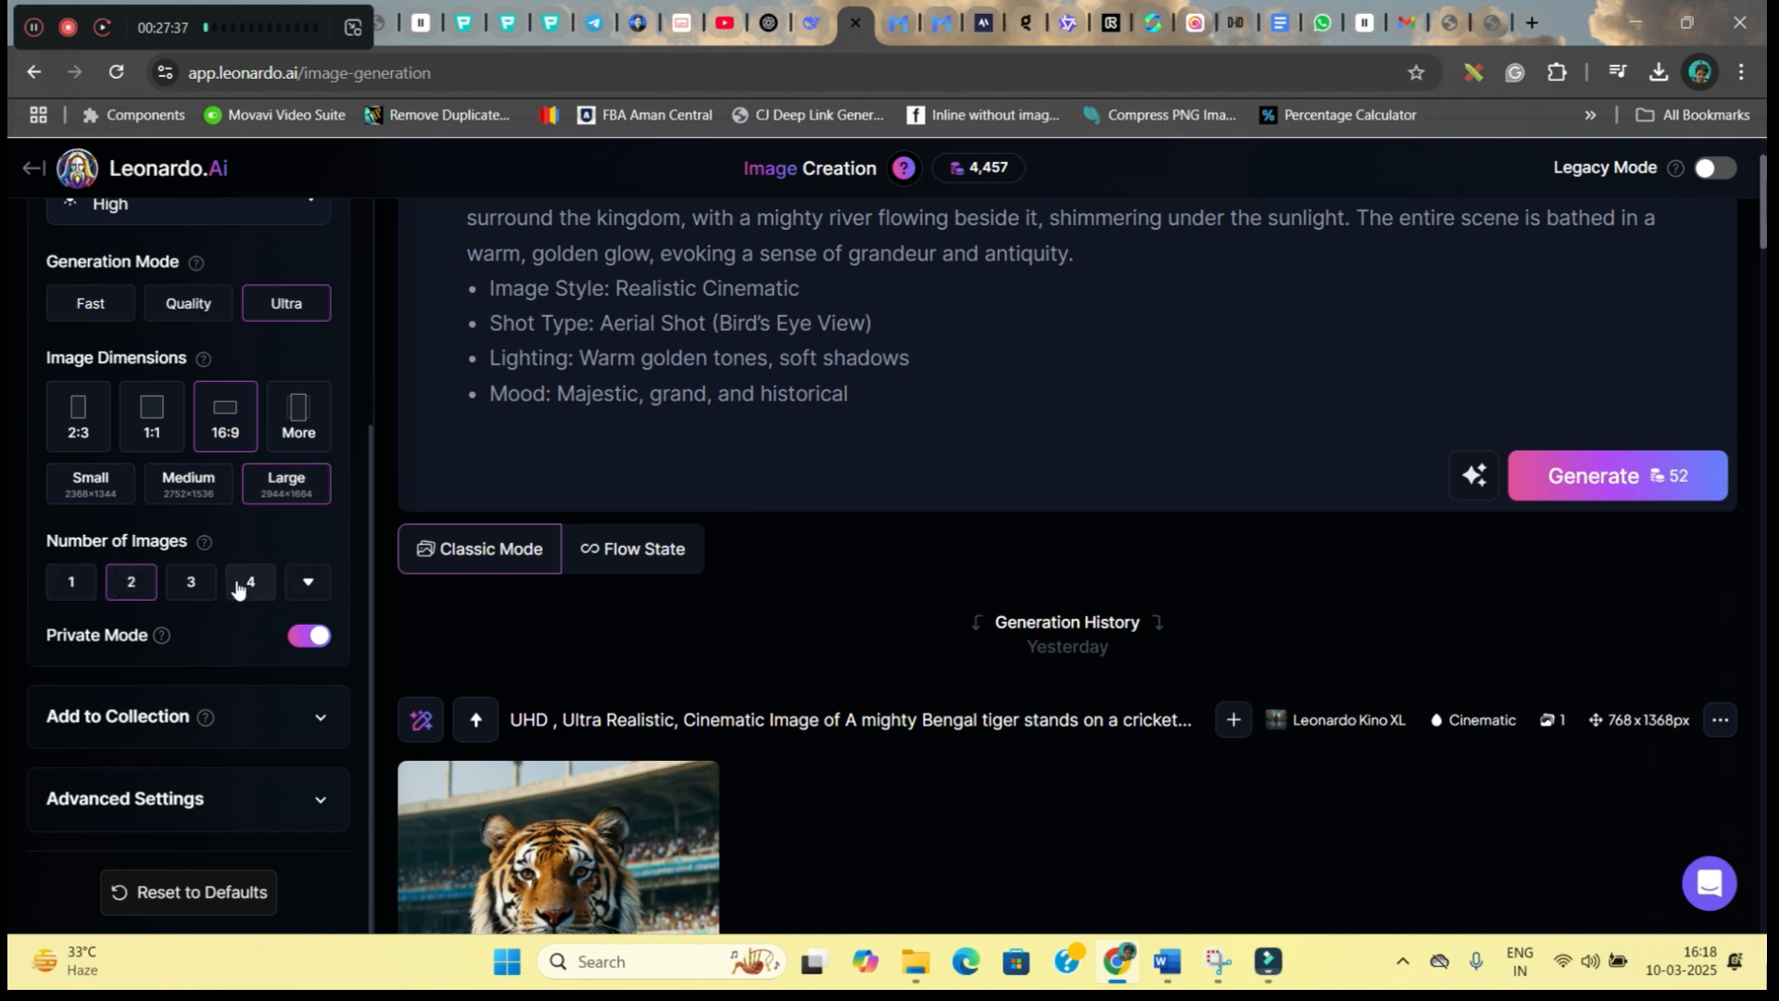
scroll(157, 597, down, 3)
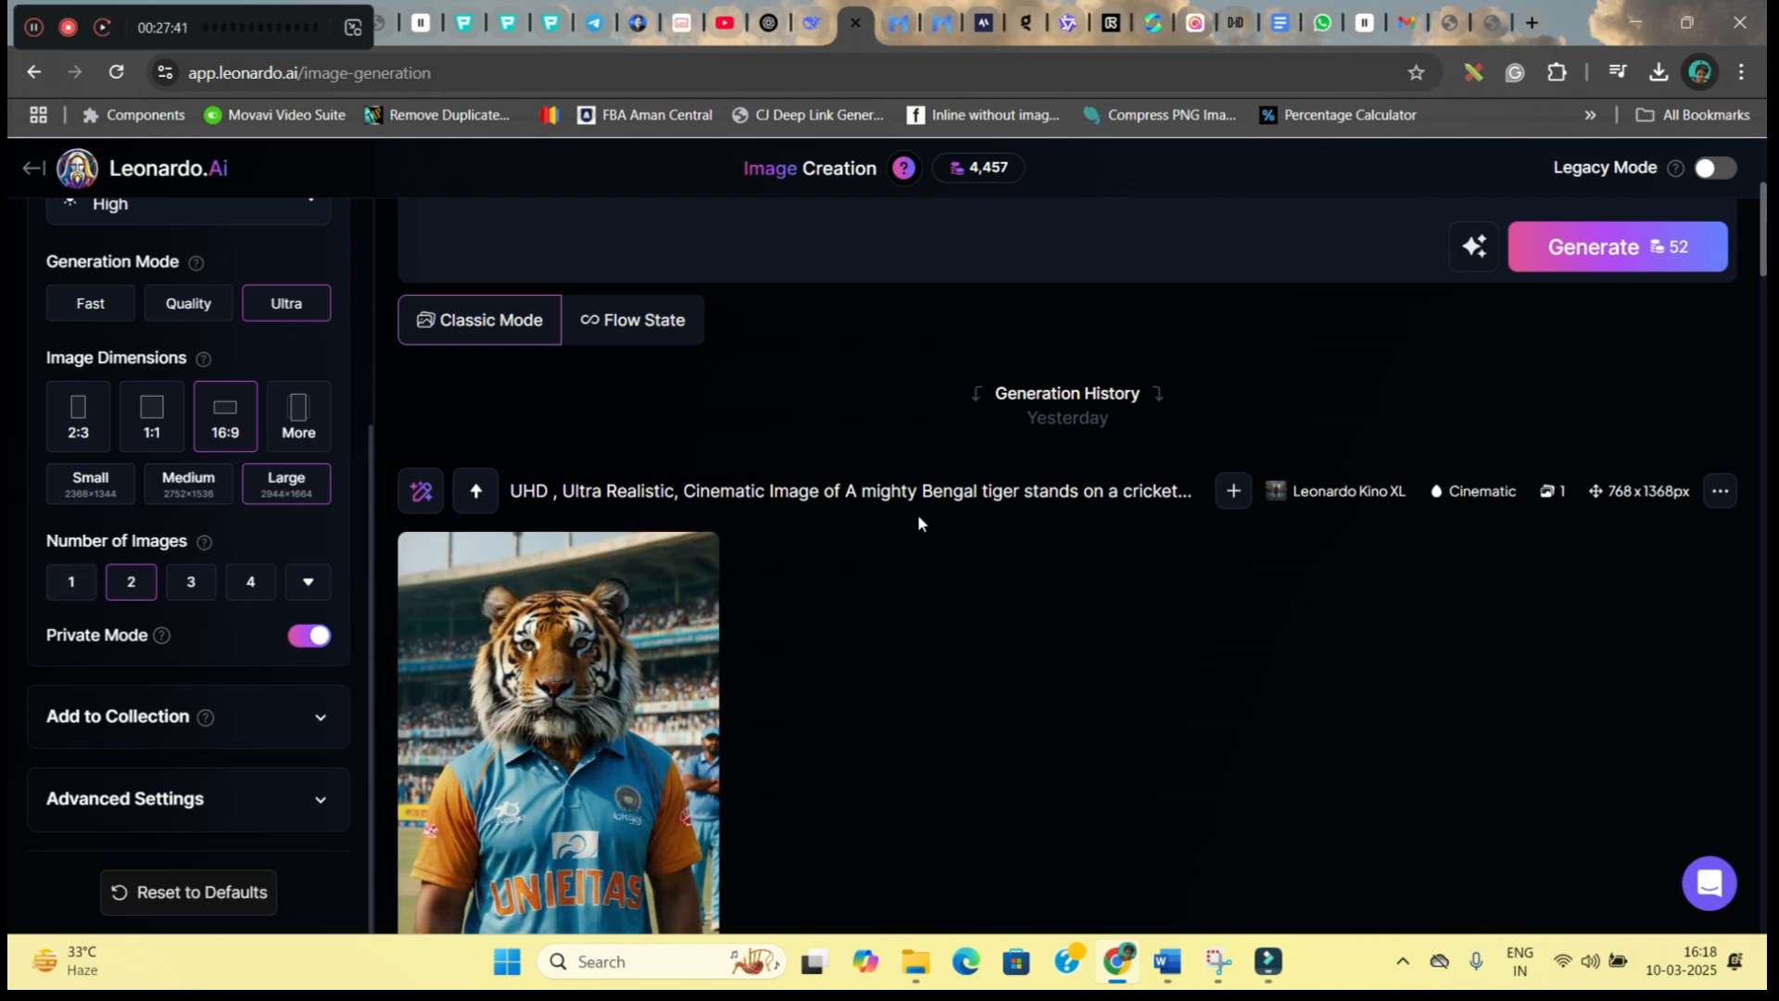
scroll(1049, 474, up, 4)
click(1651, 626)
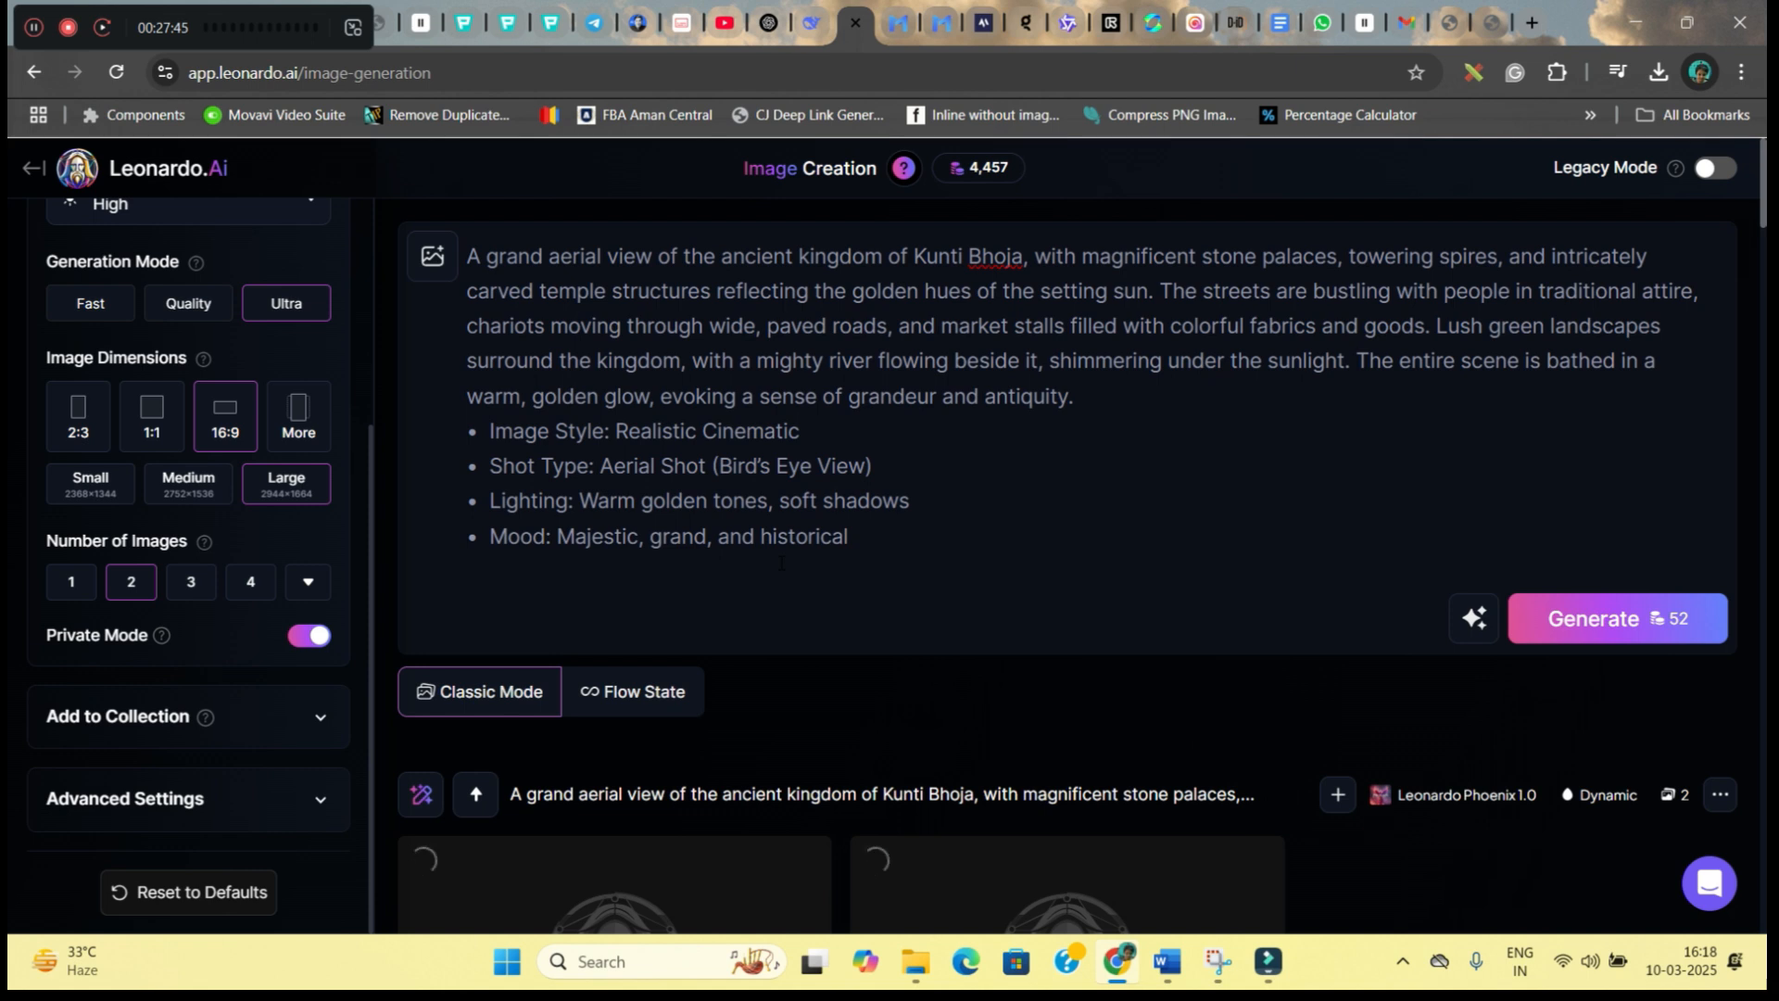
scroll(781, 562, down, 3)
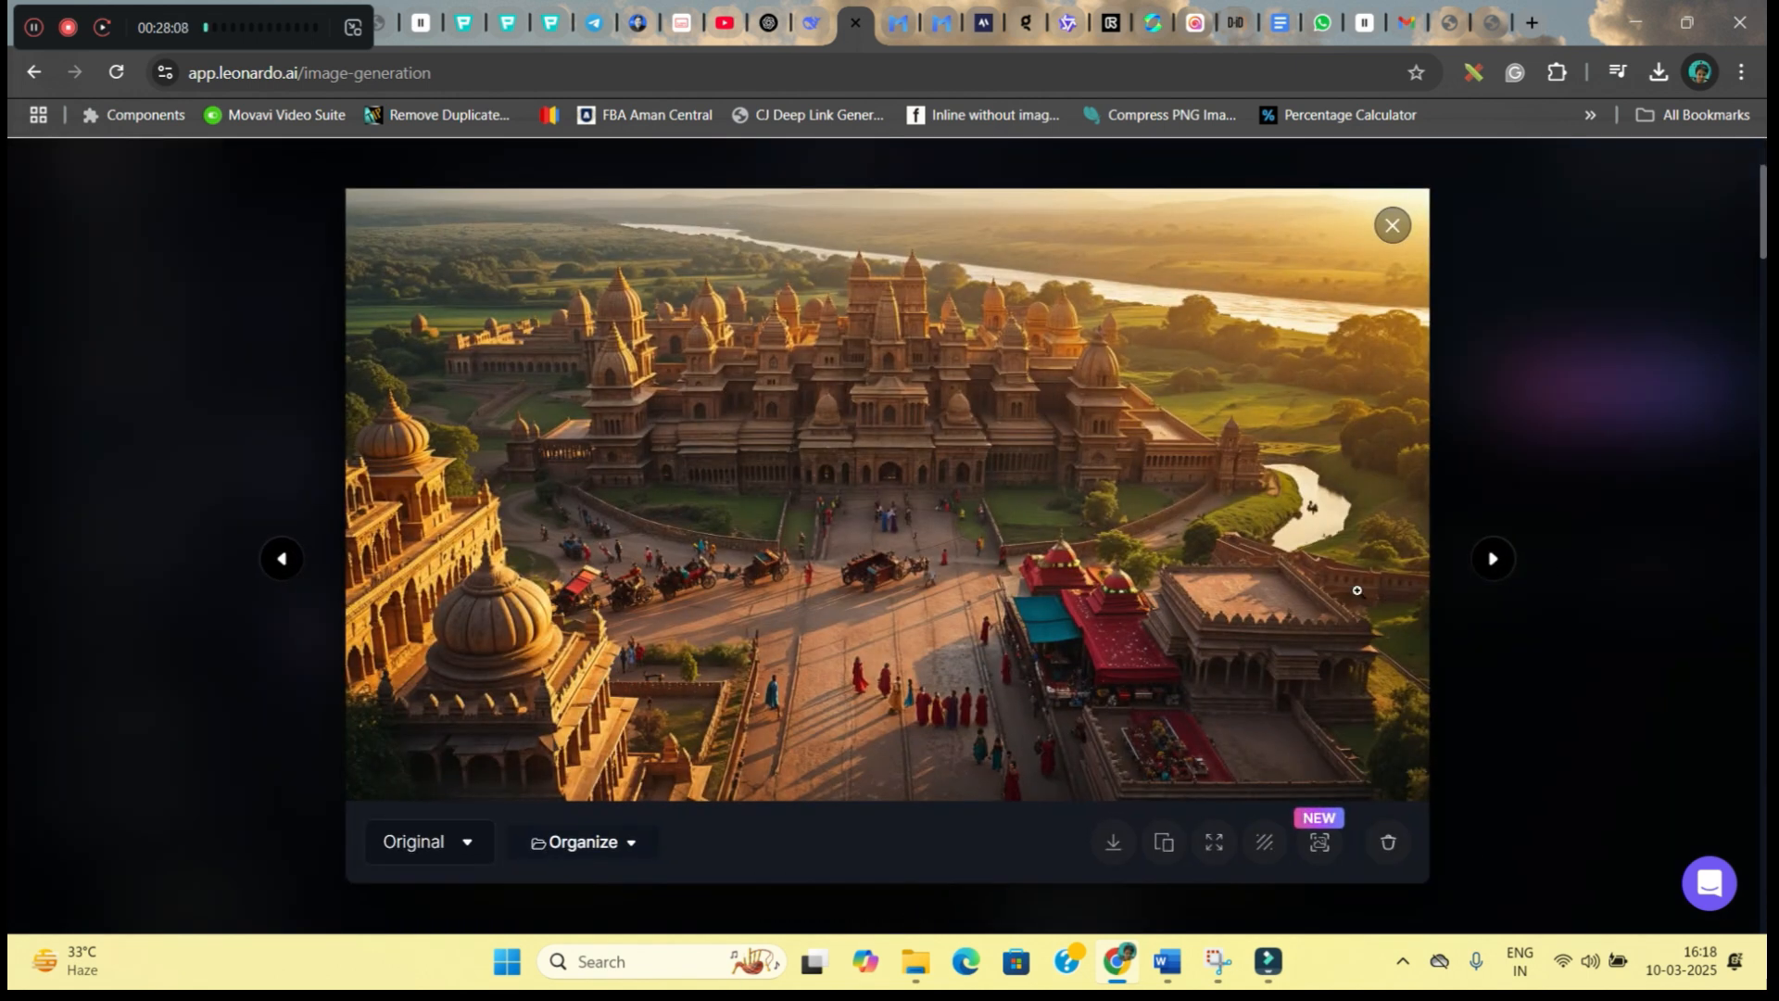
Check the two generated kingdom images in the enlarged preview and download both of them
click(1393, 226)
click(1046, 712)
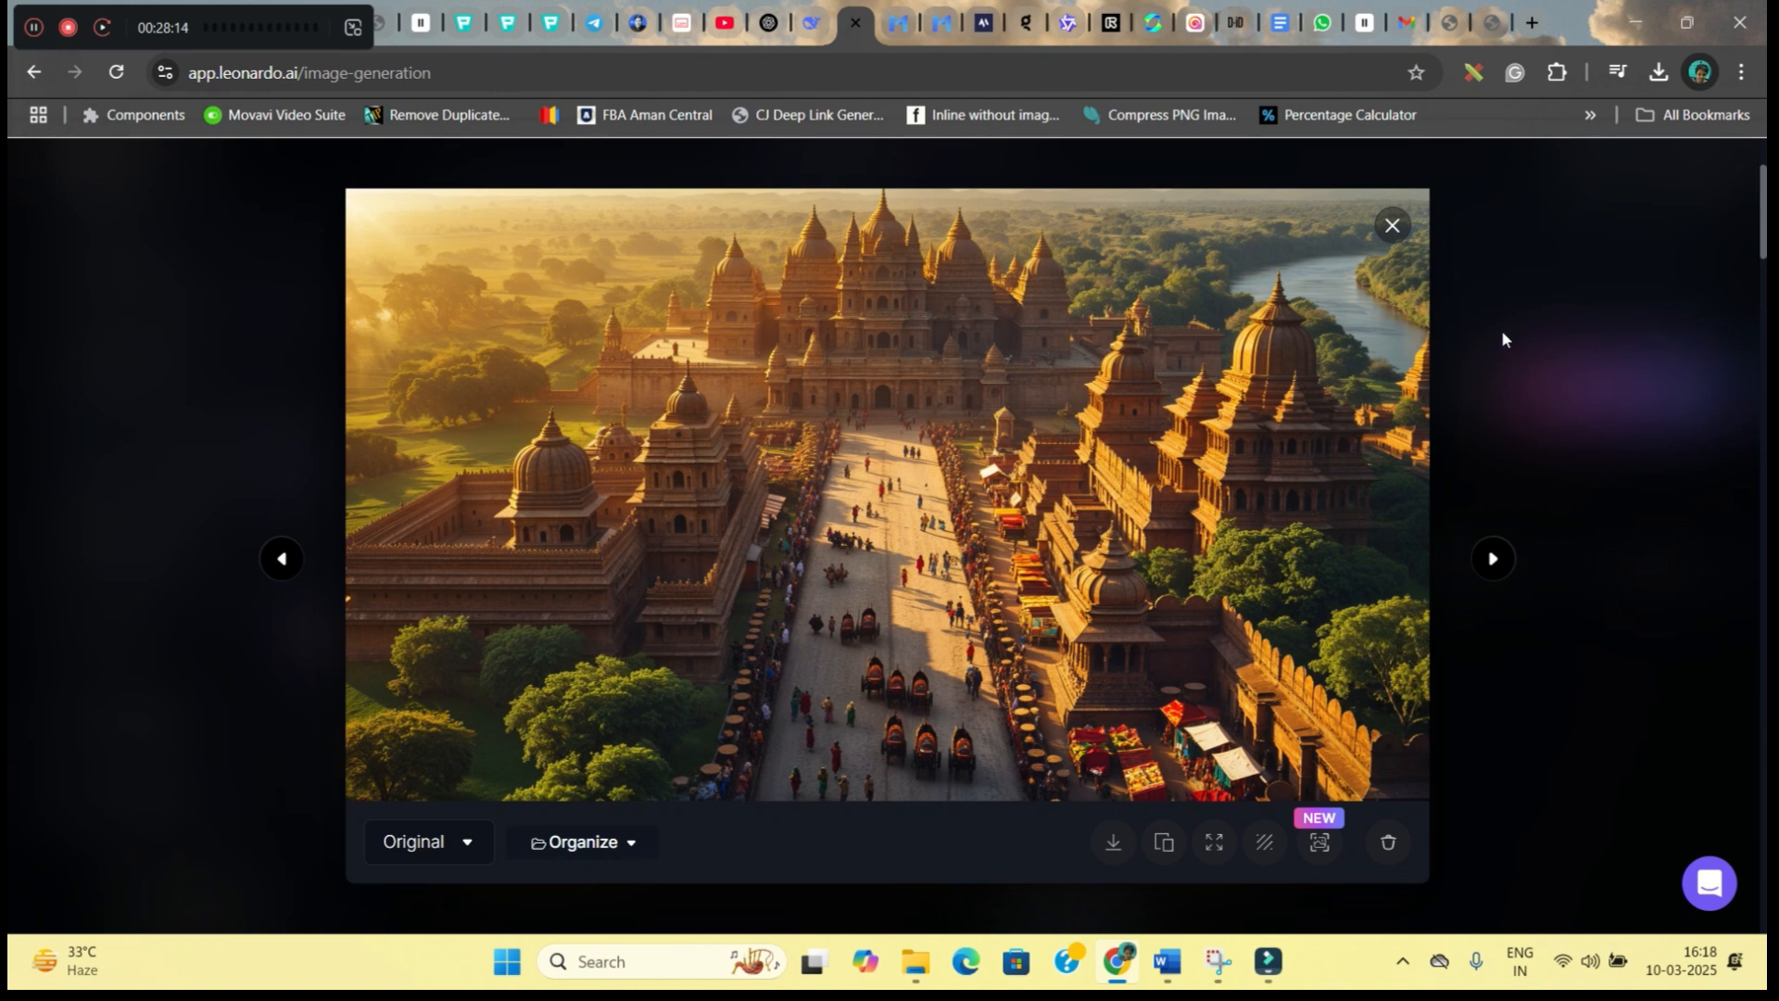
click(1397, 237)
mouse_move(1109, 739)
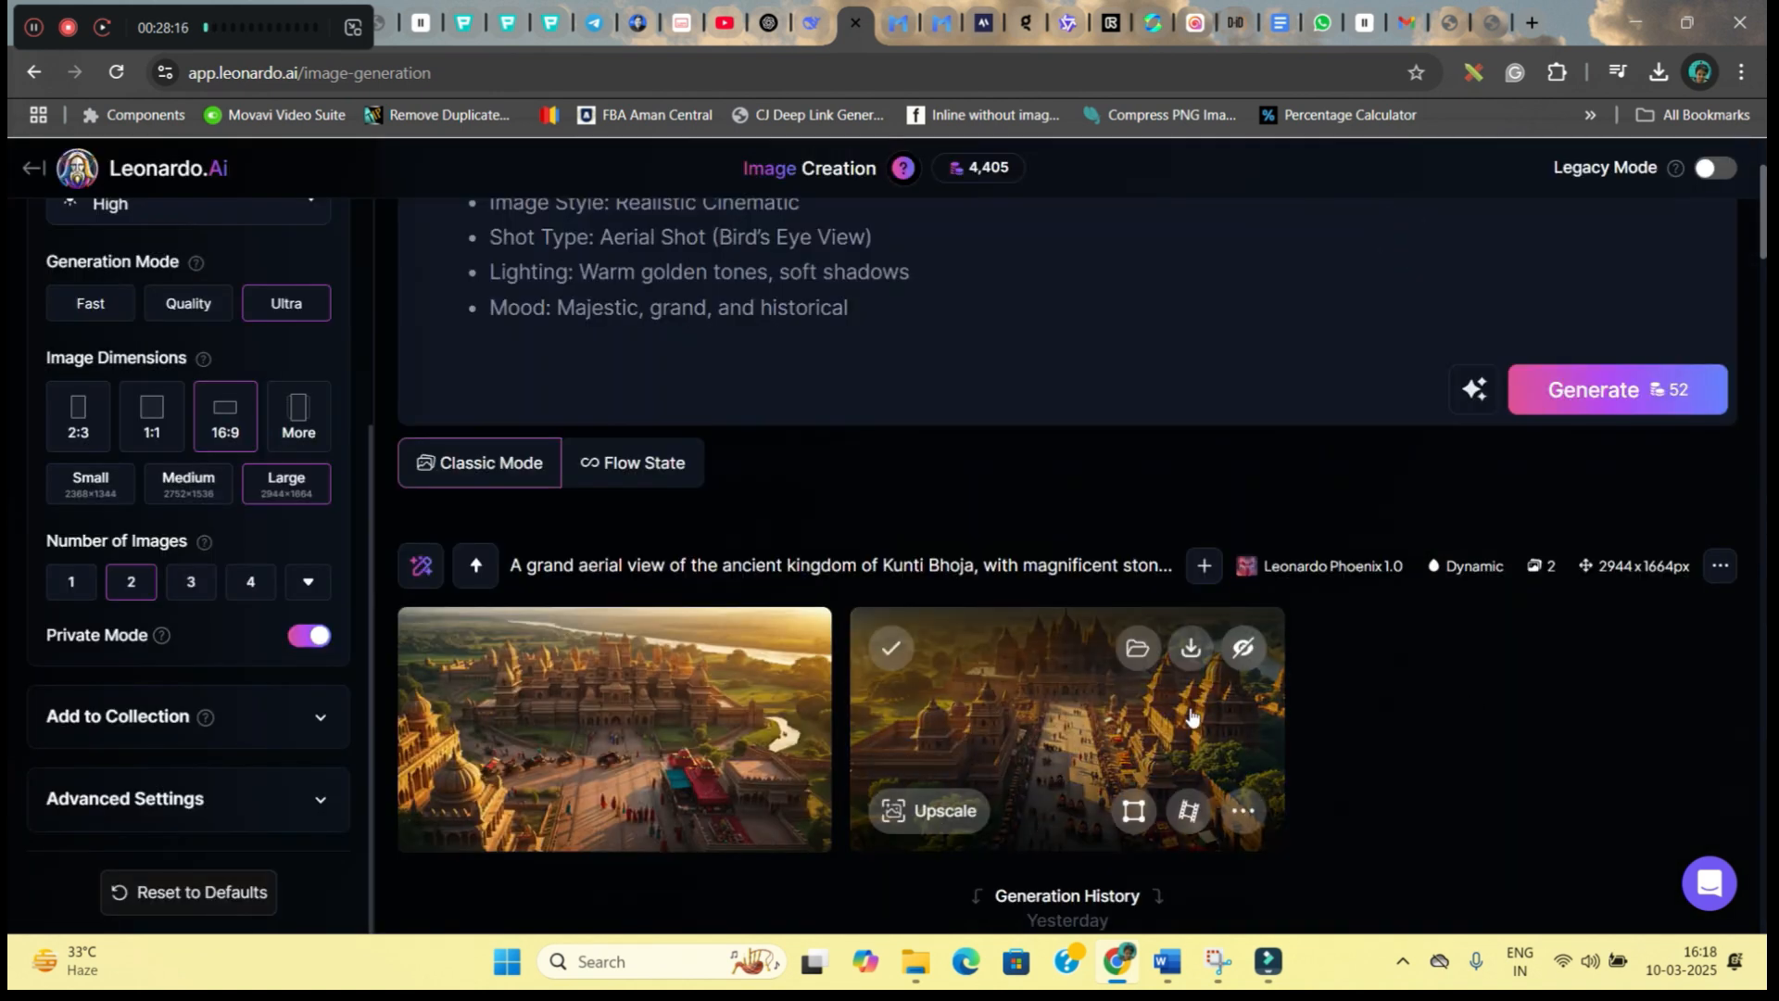
click(1192, 648)
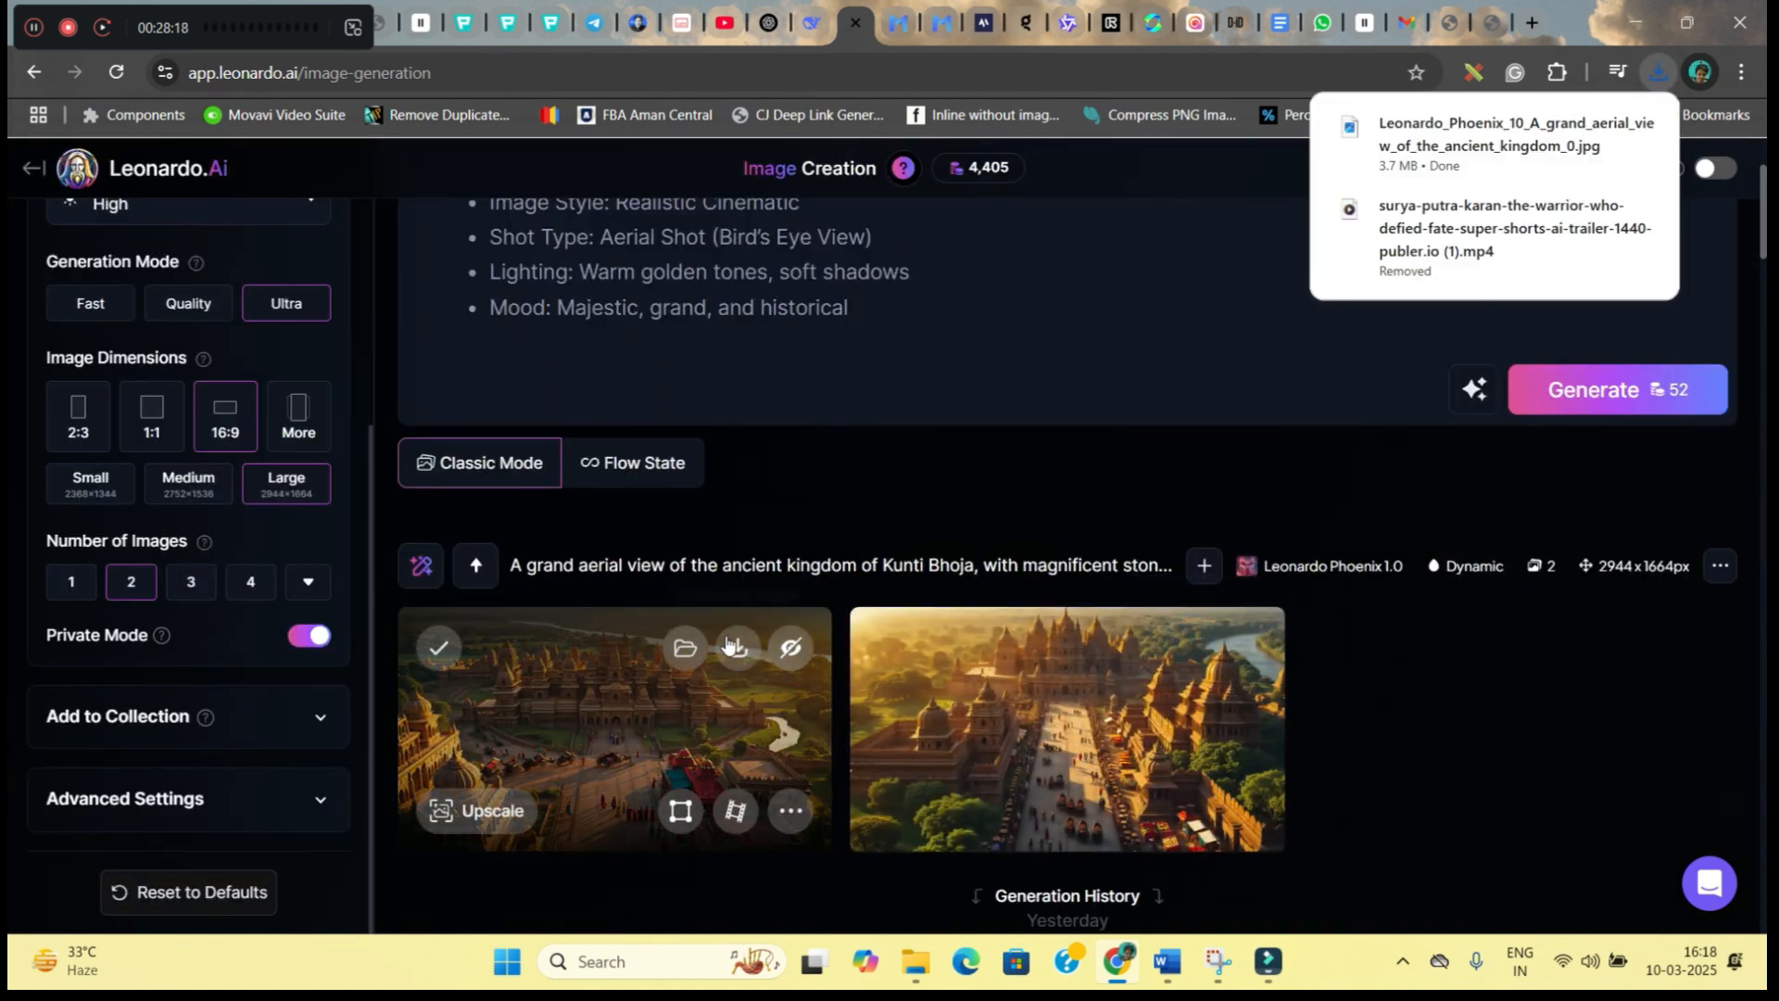
click(737, 647)
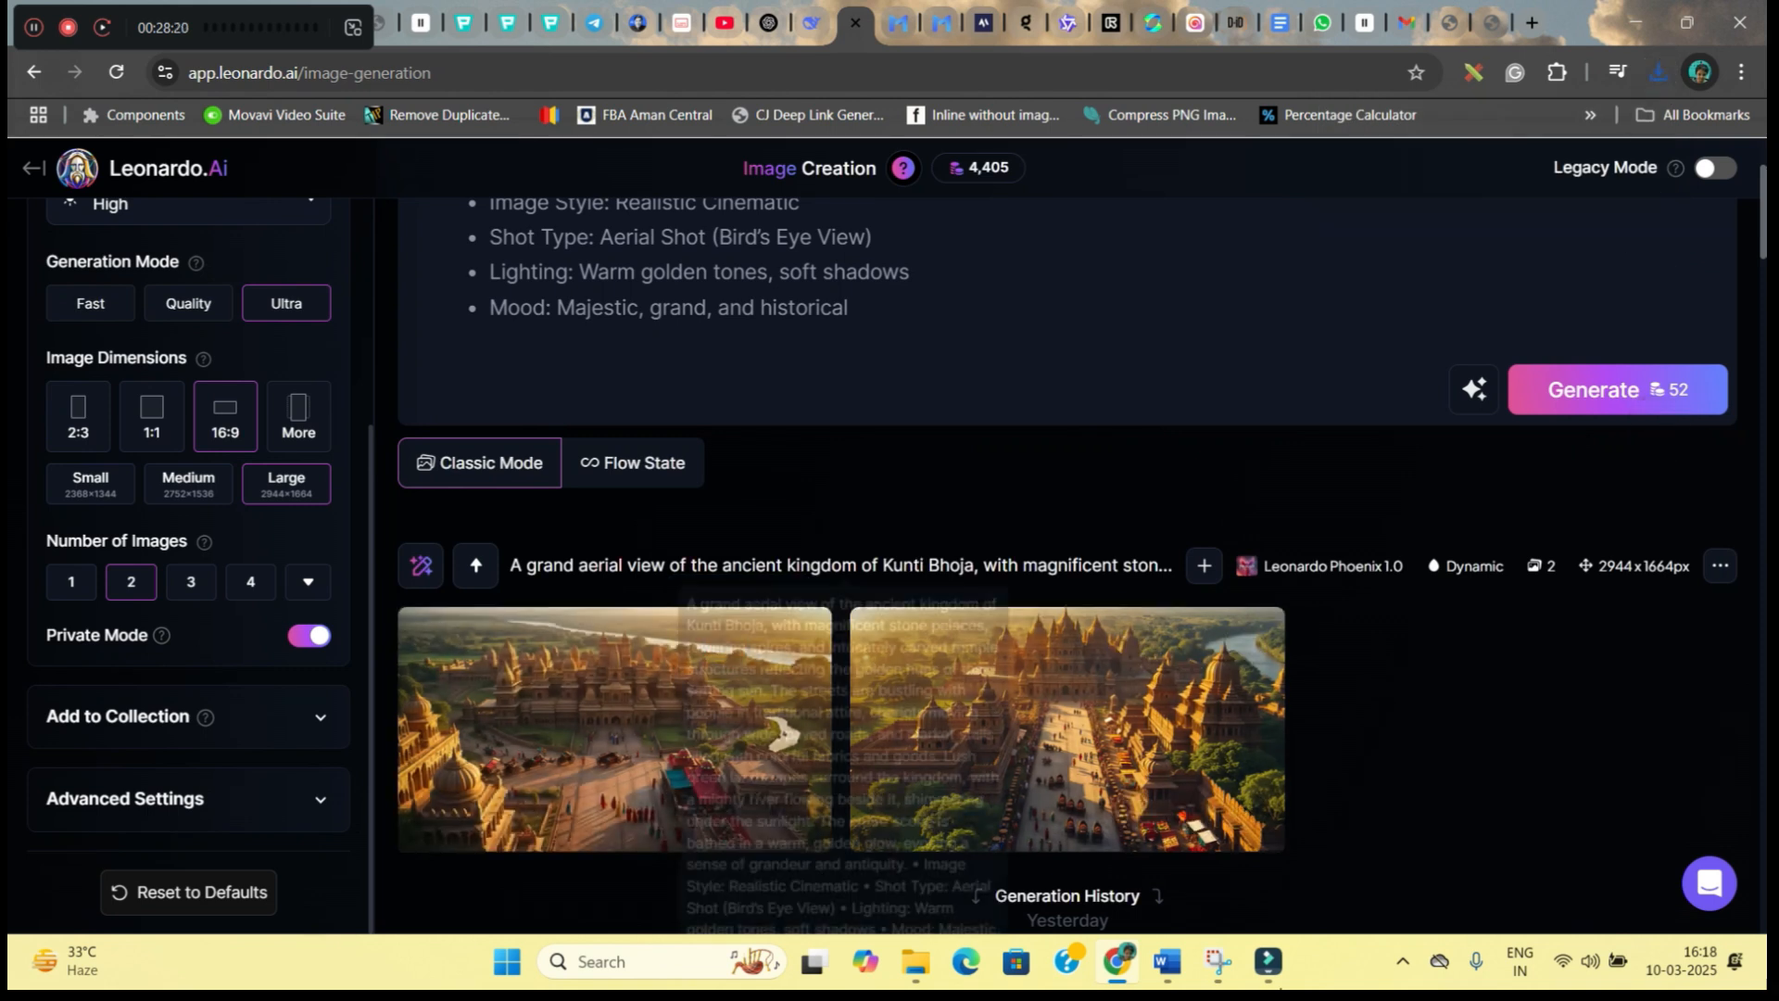
Copy the "Kunti – The Young Princess" character description from Word and paste it over the kingdom prompt in Leonardo.Ai
click(1168, 963)
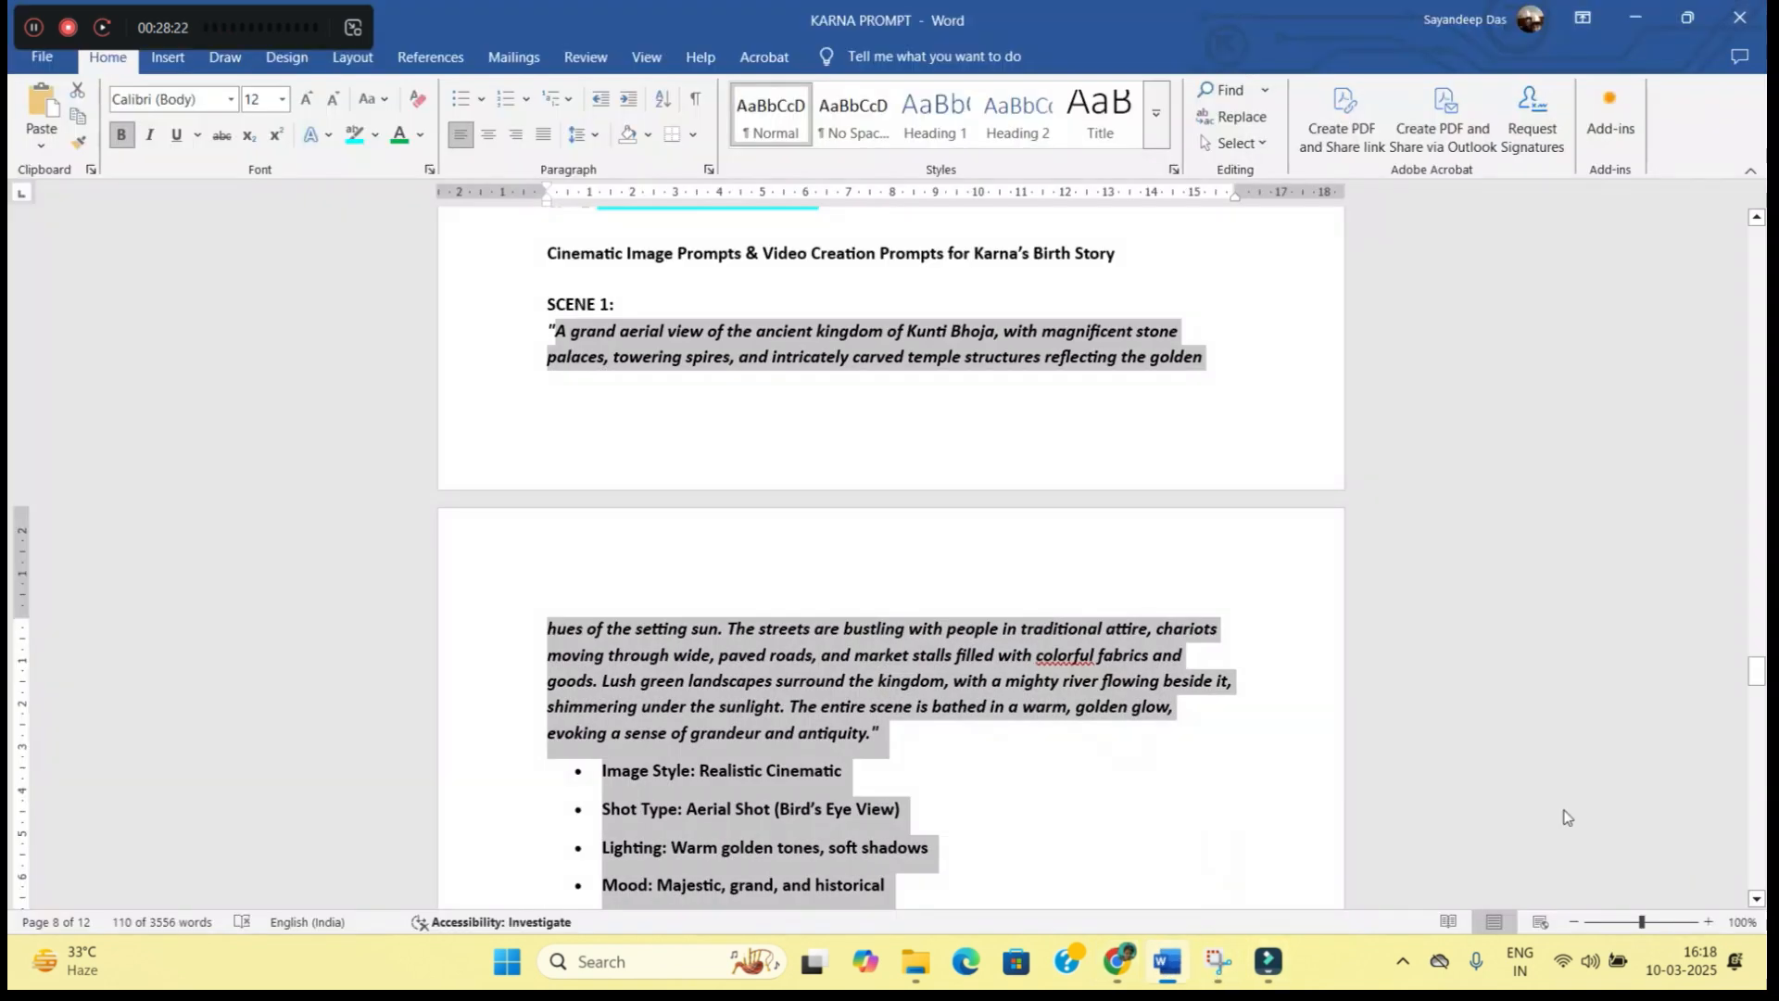
click(1005, 568)
scroll(1005, 560, up, 15)
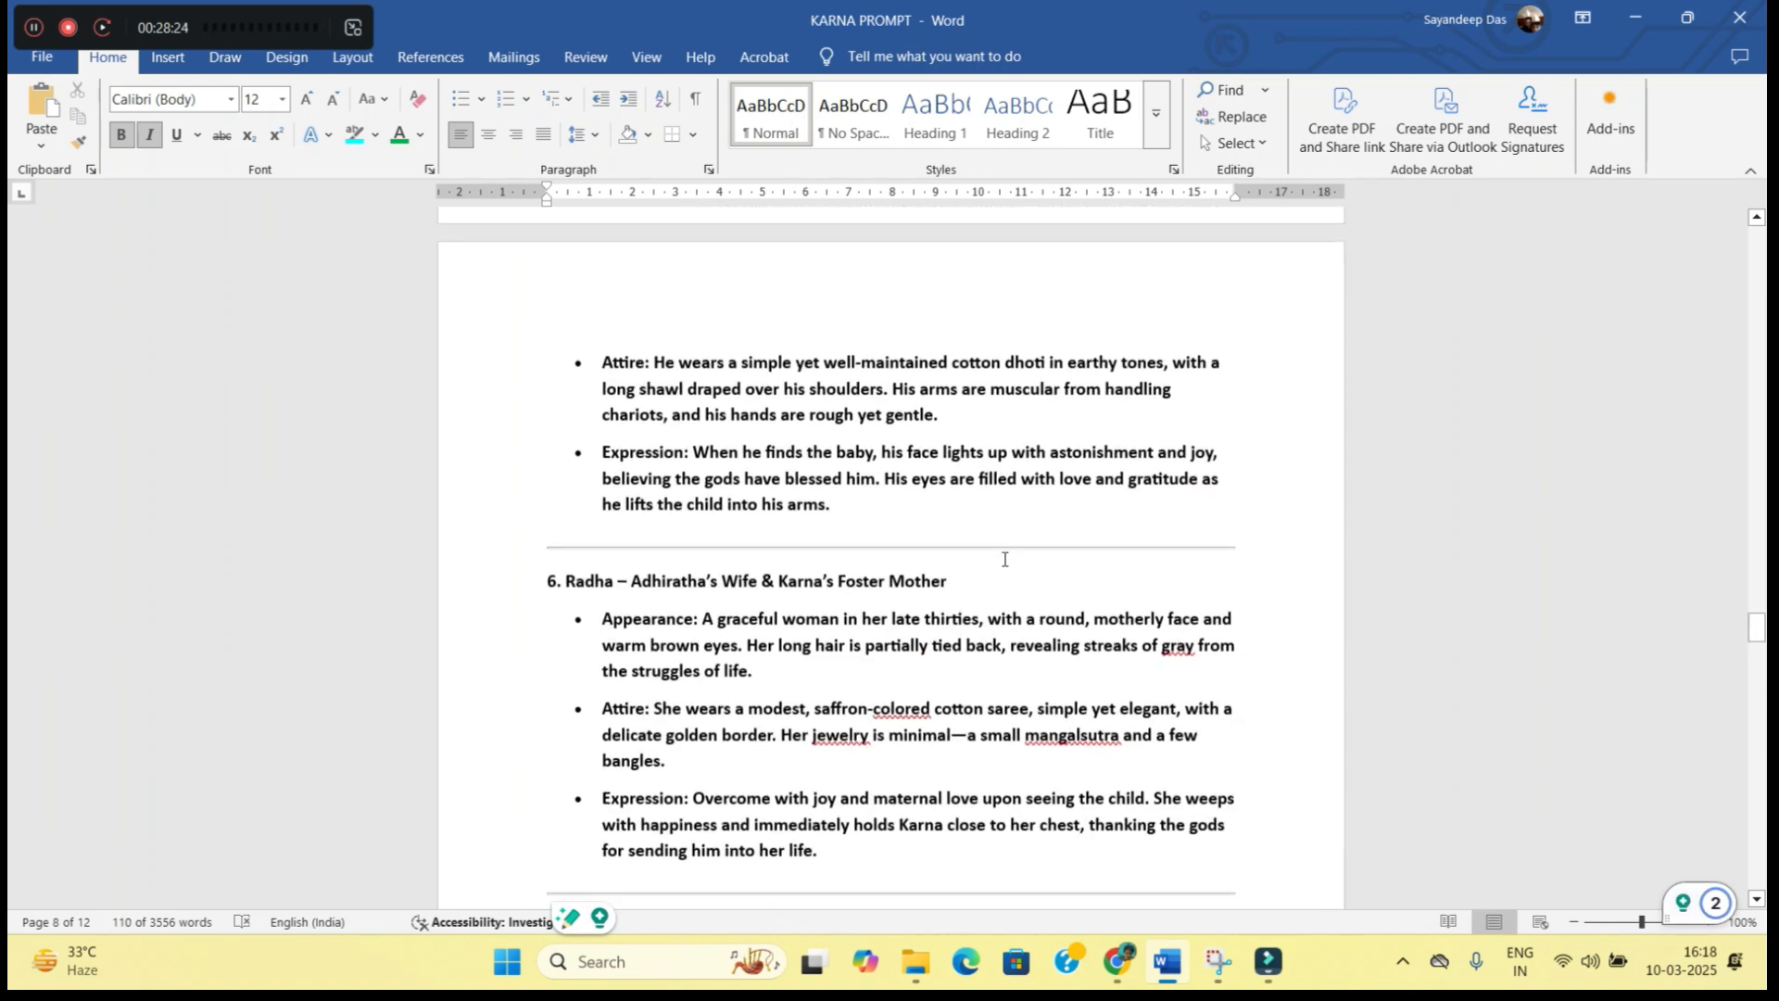
scroll(1005, 561, up, 15)
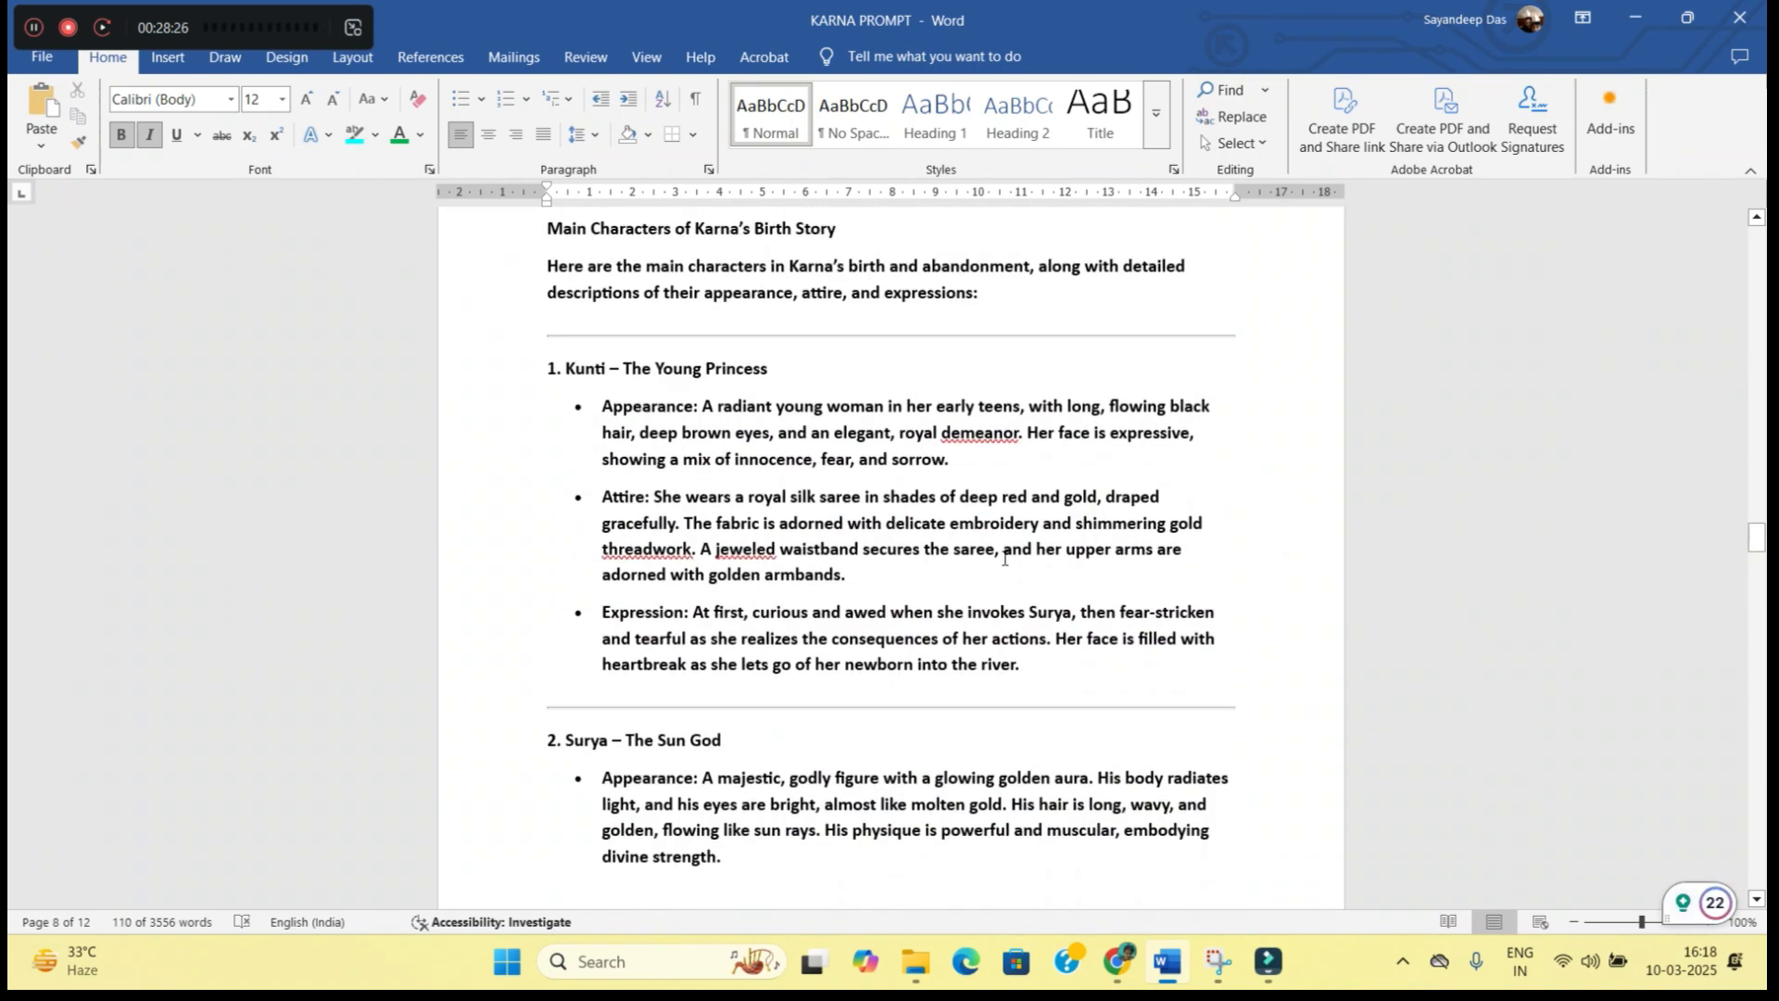
drag(566, 463, 1013, 760)
key(ctrl+c)
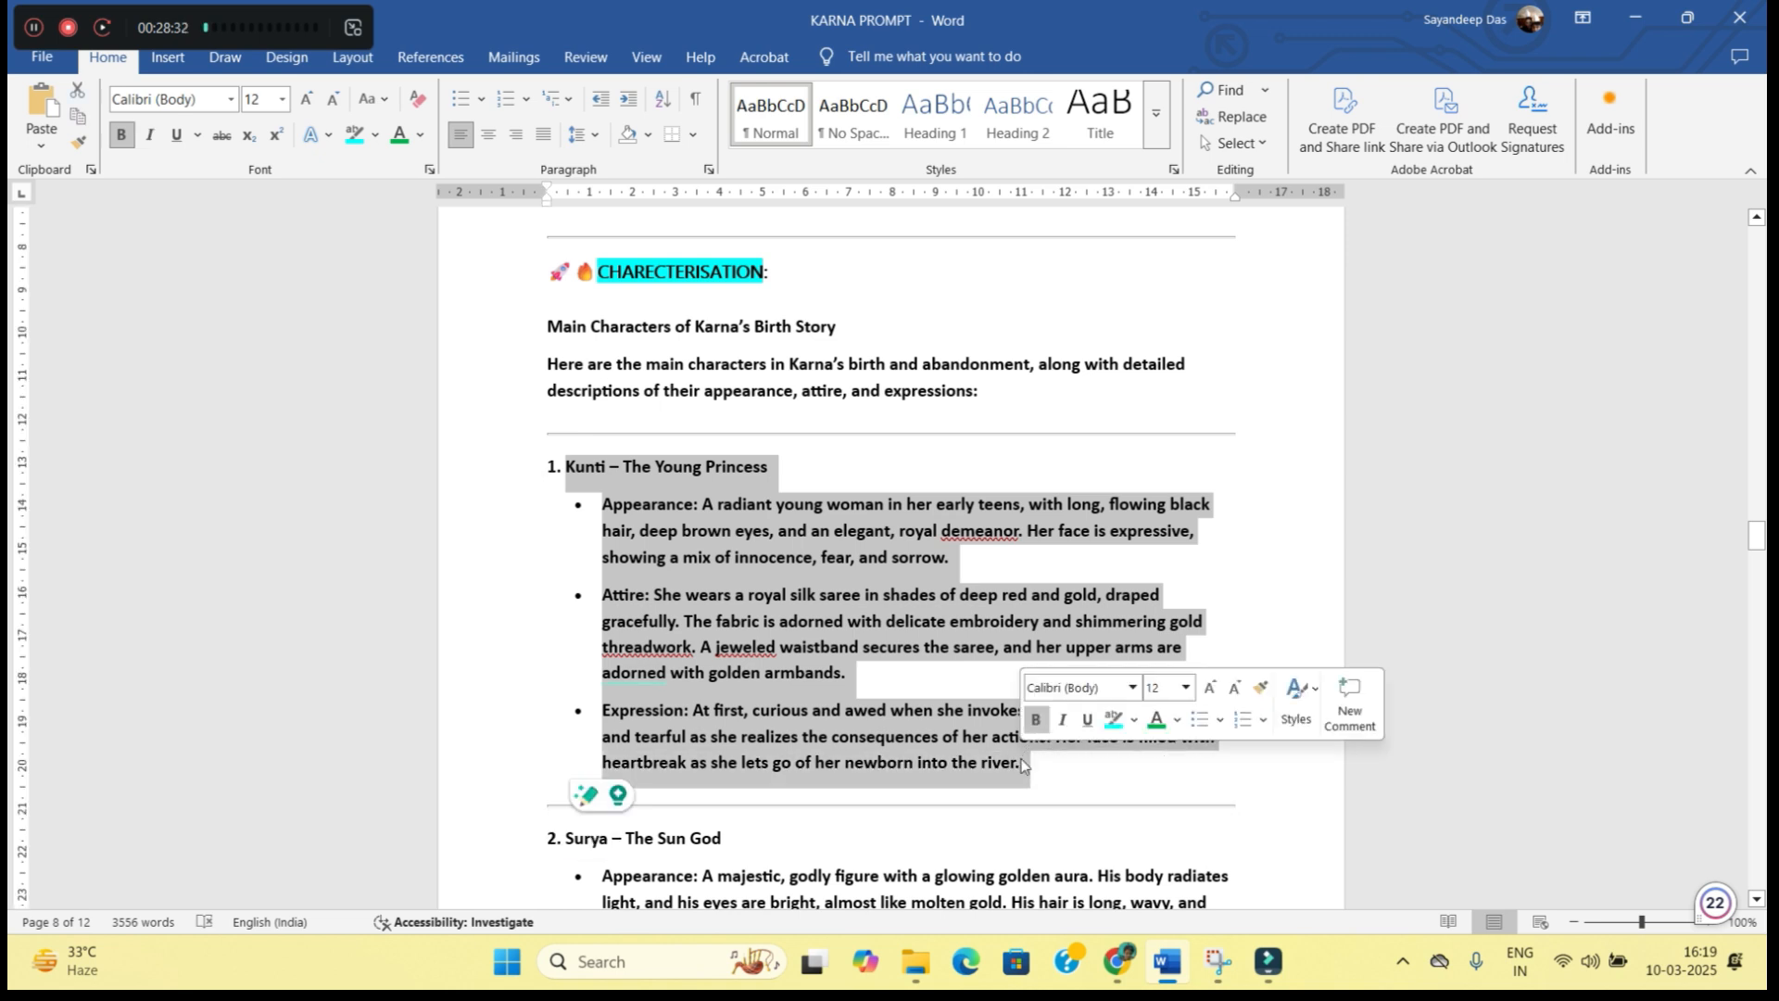
key(alt+Tab)
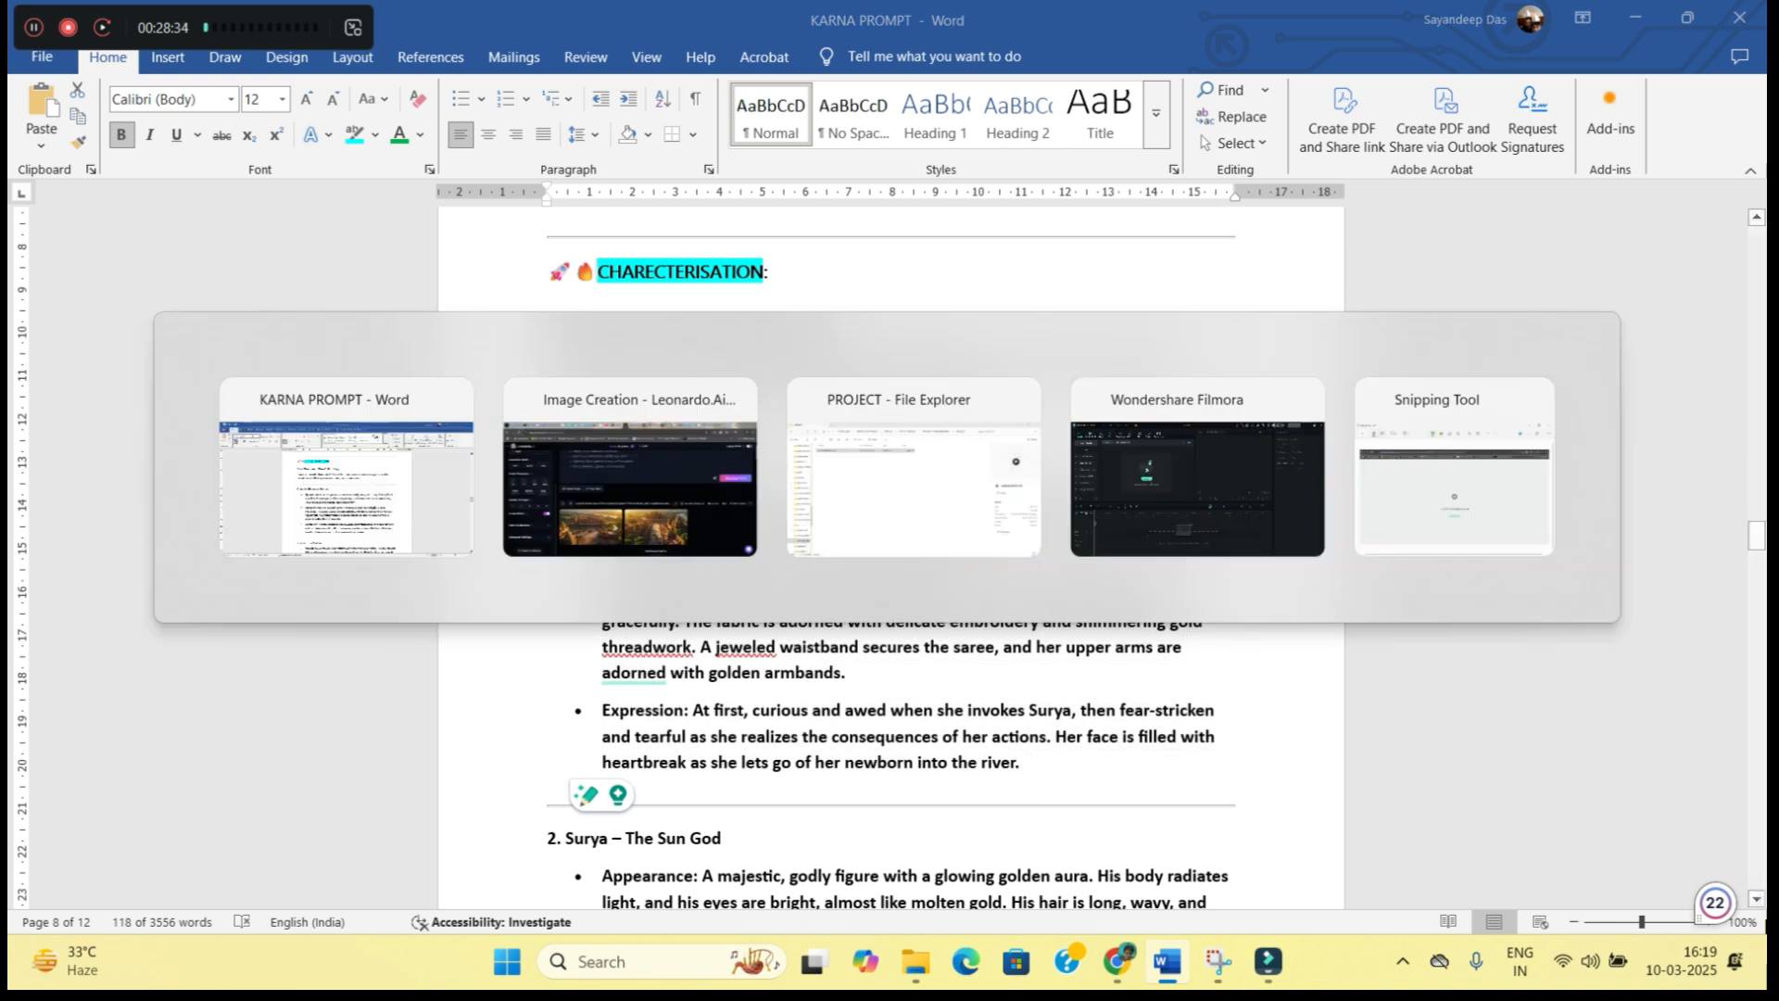
drag(881, 331, 468, 262)
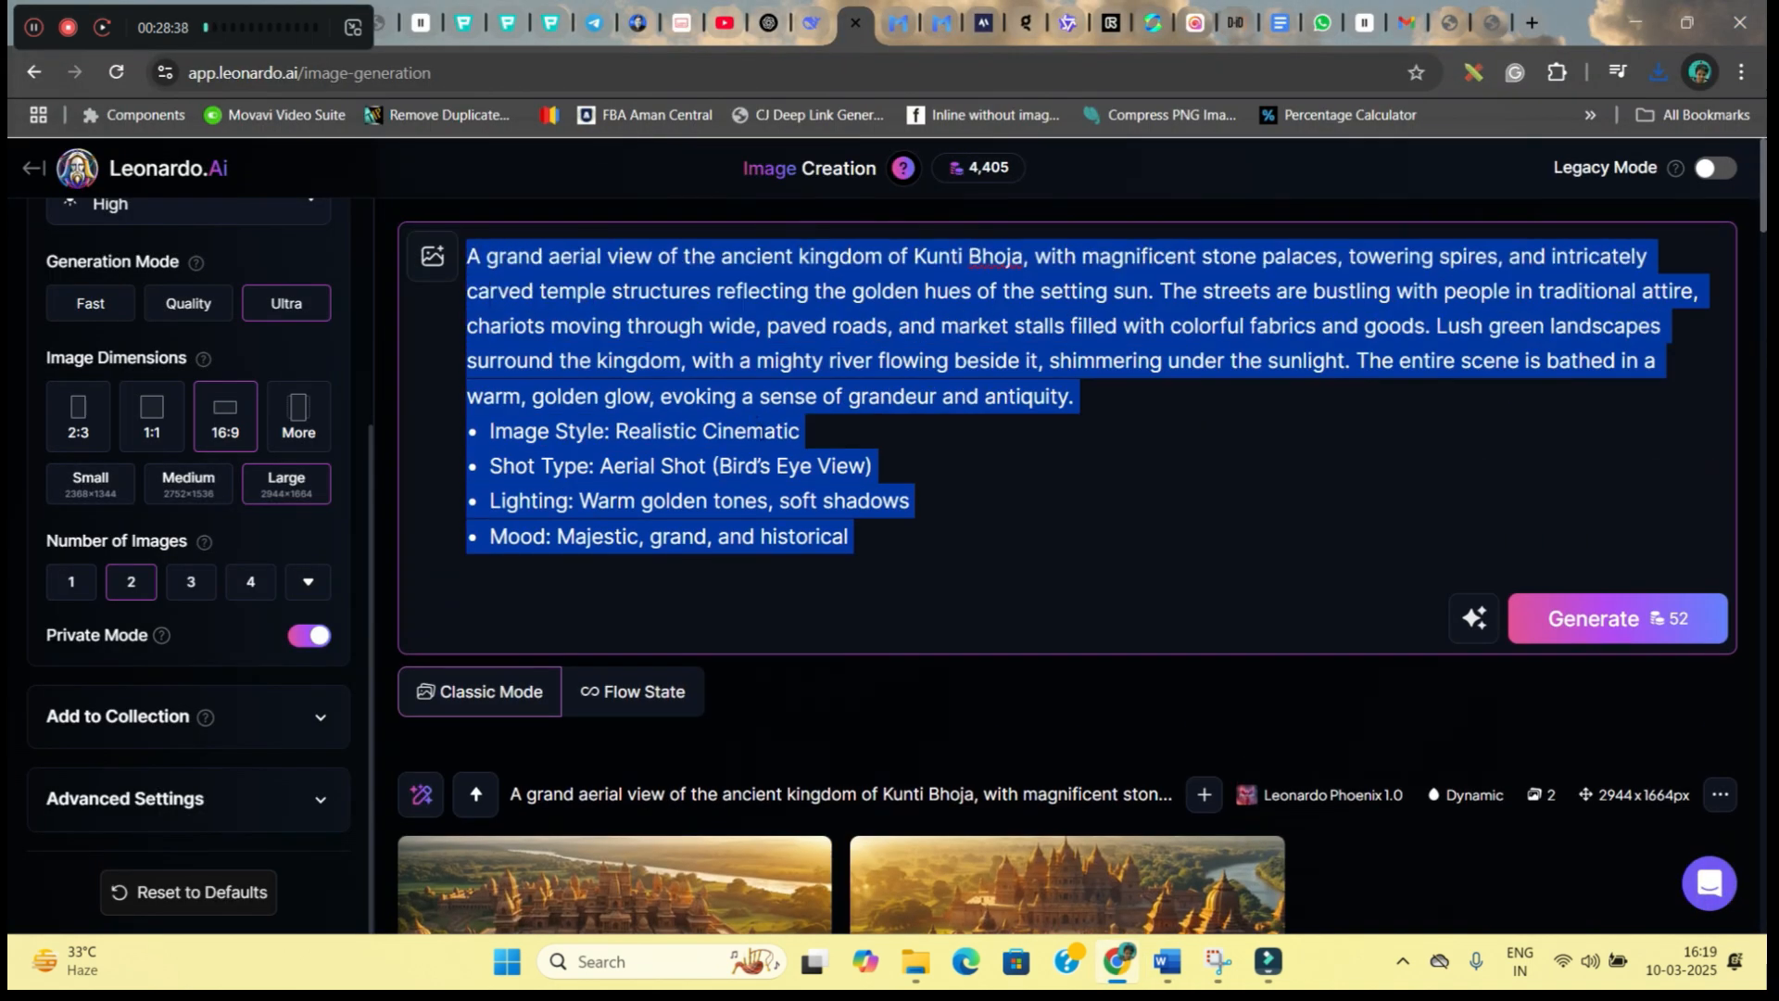
key(ctrl+v)
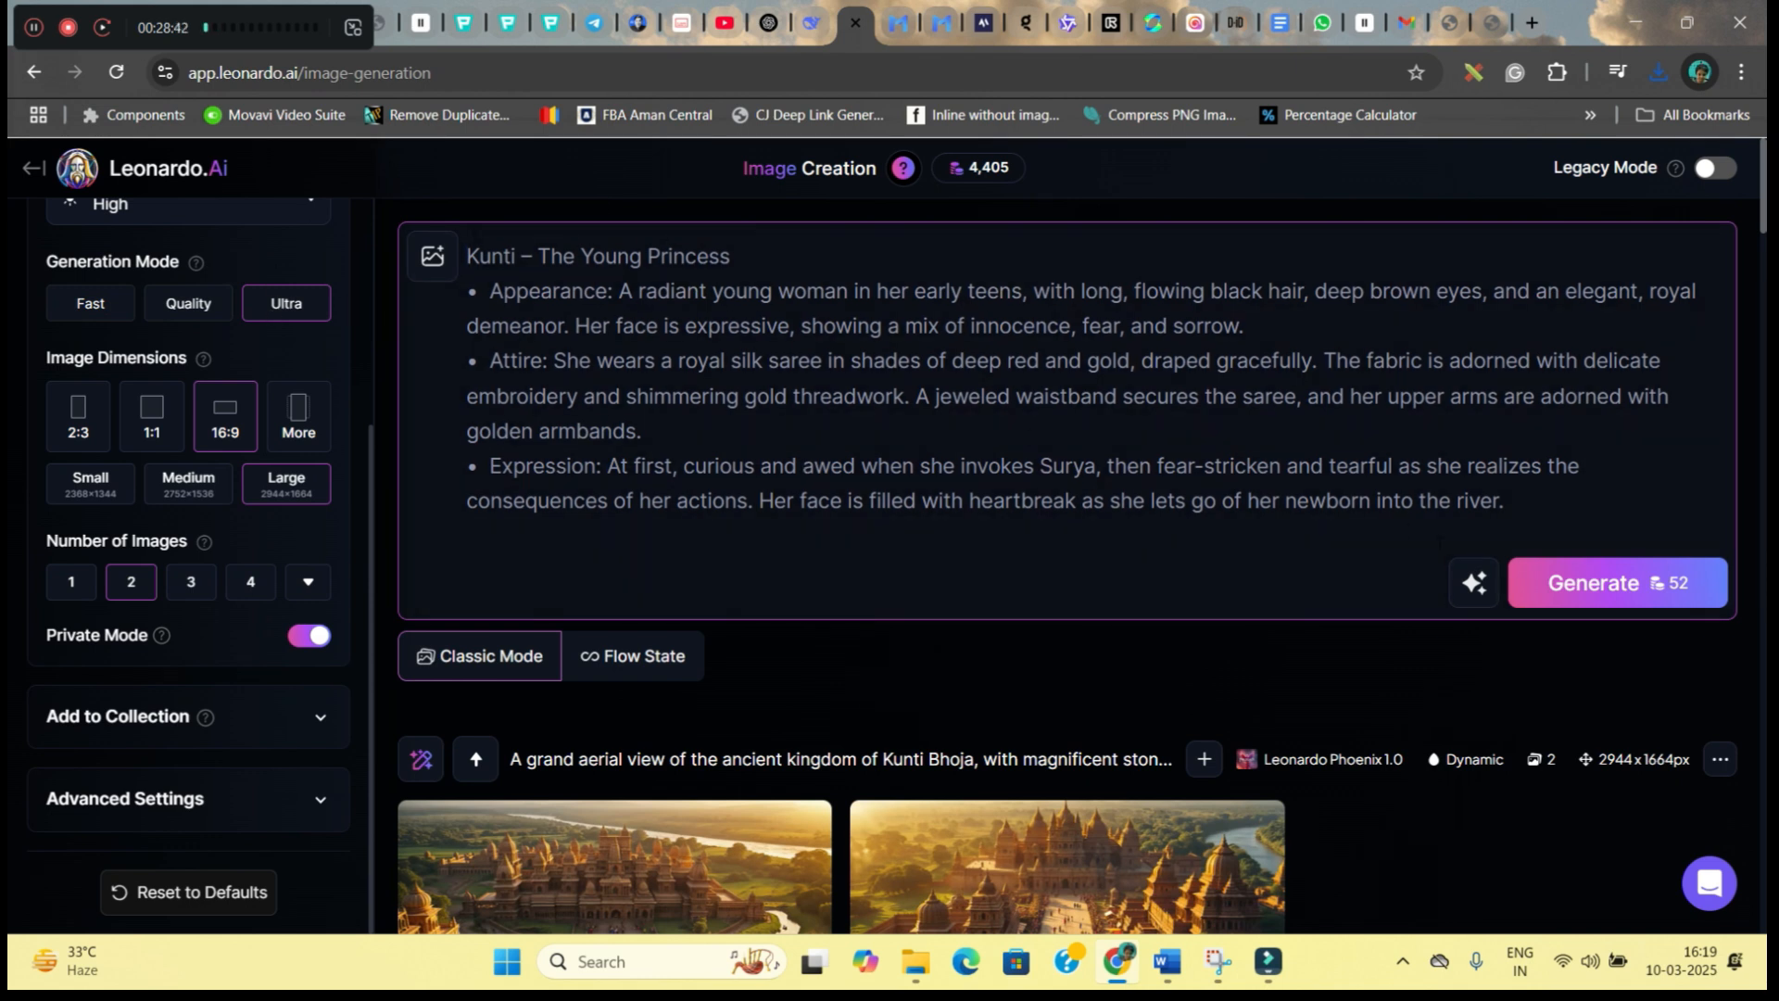
Download the generated "Kunti – TheBeautiful Princess" image and return to the character descriptions in Word
scroll(183, 296, up, 4)
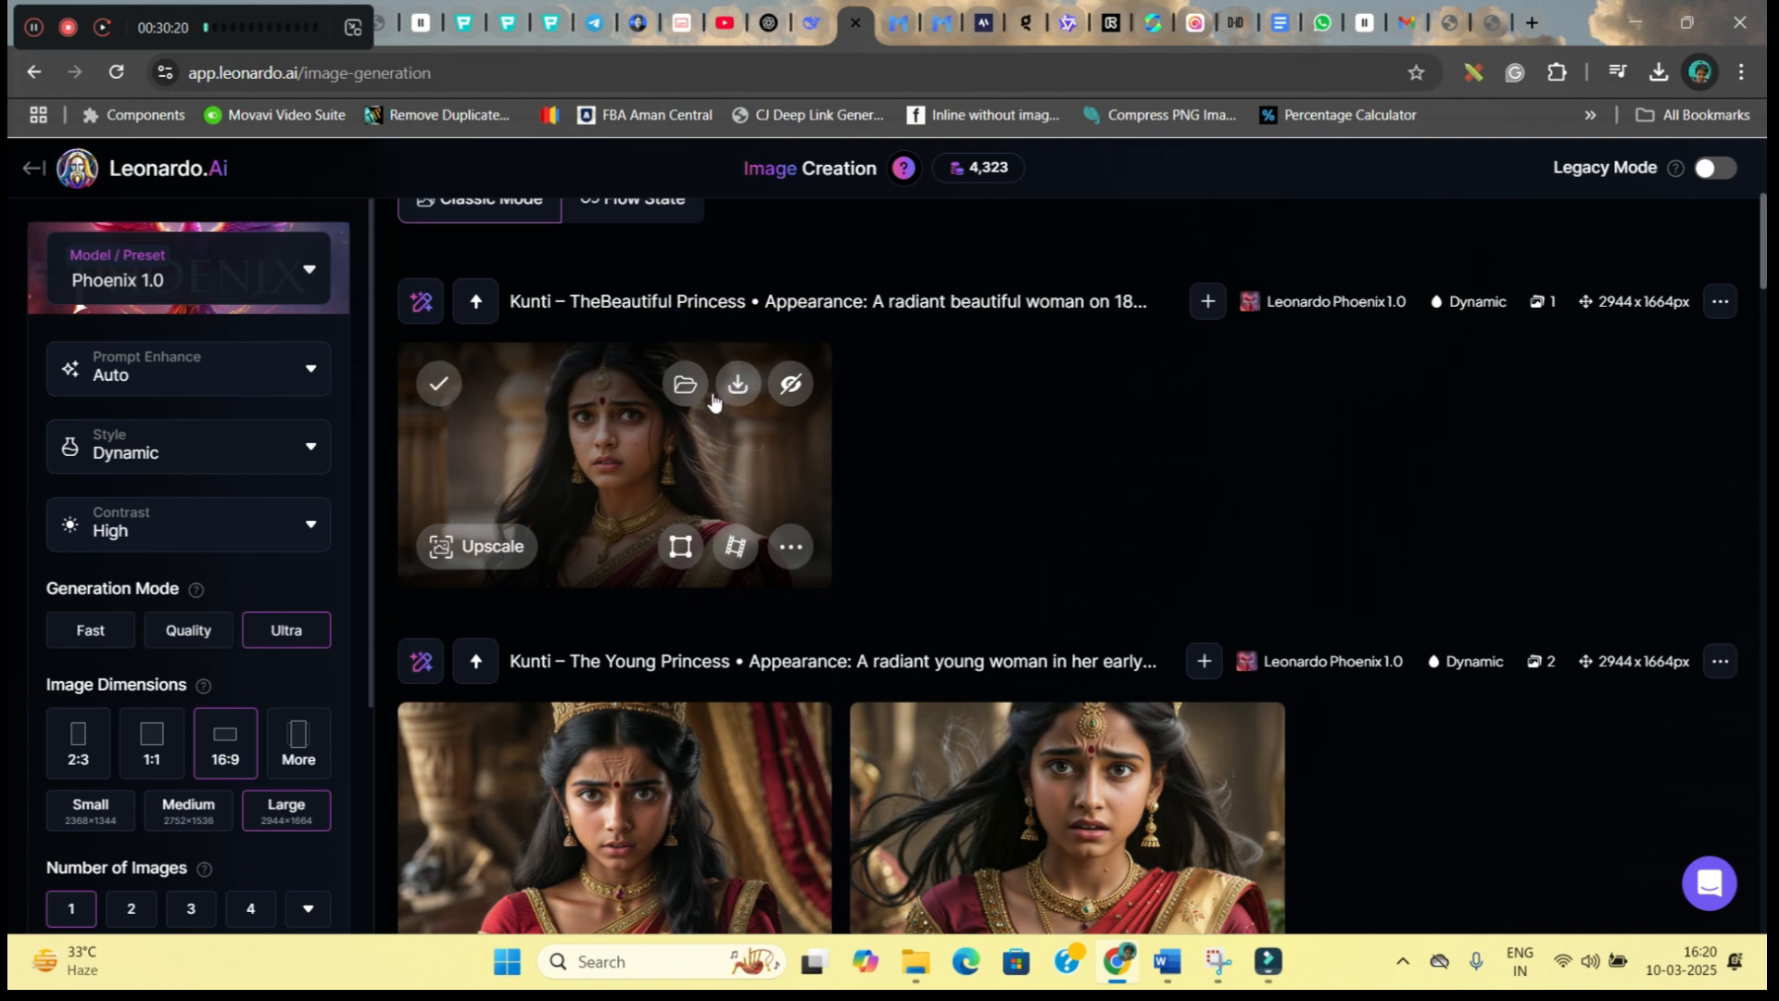
click(738, 388)
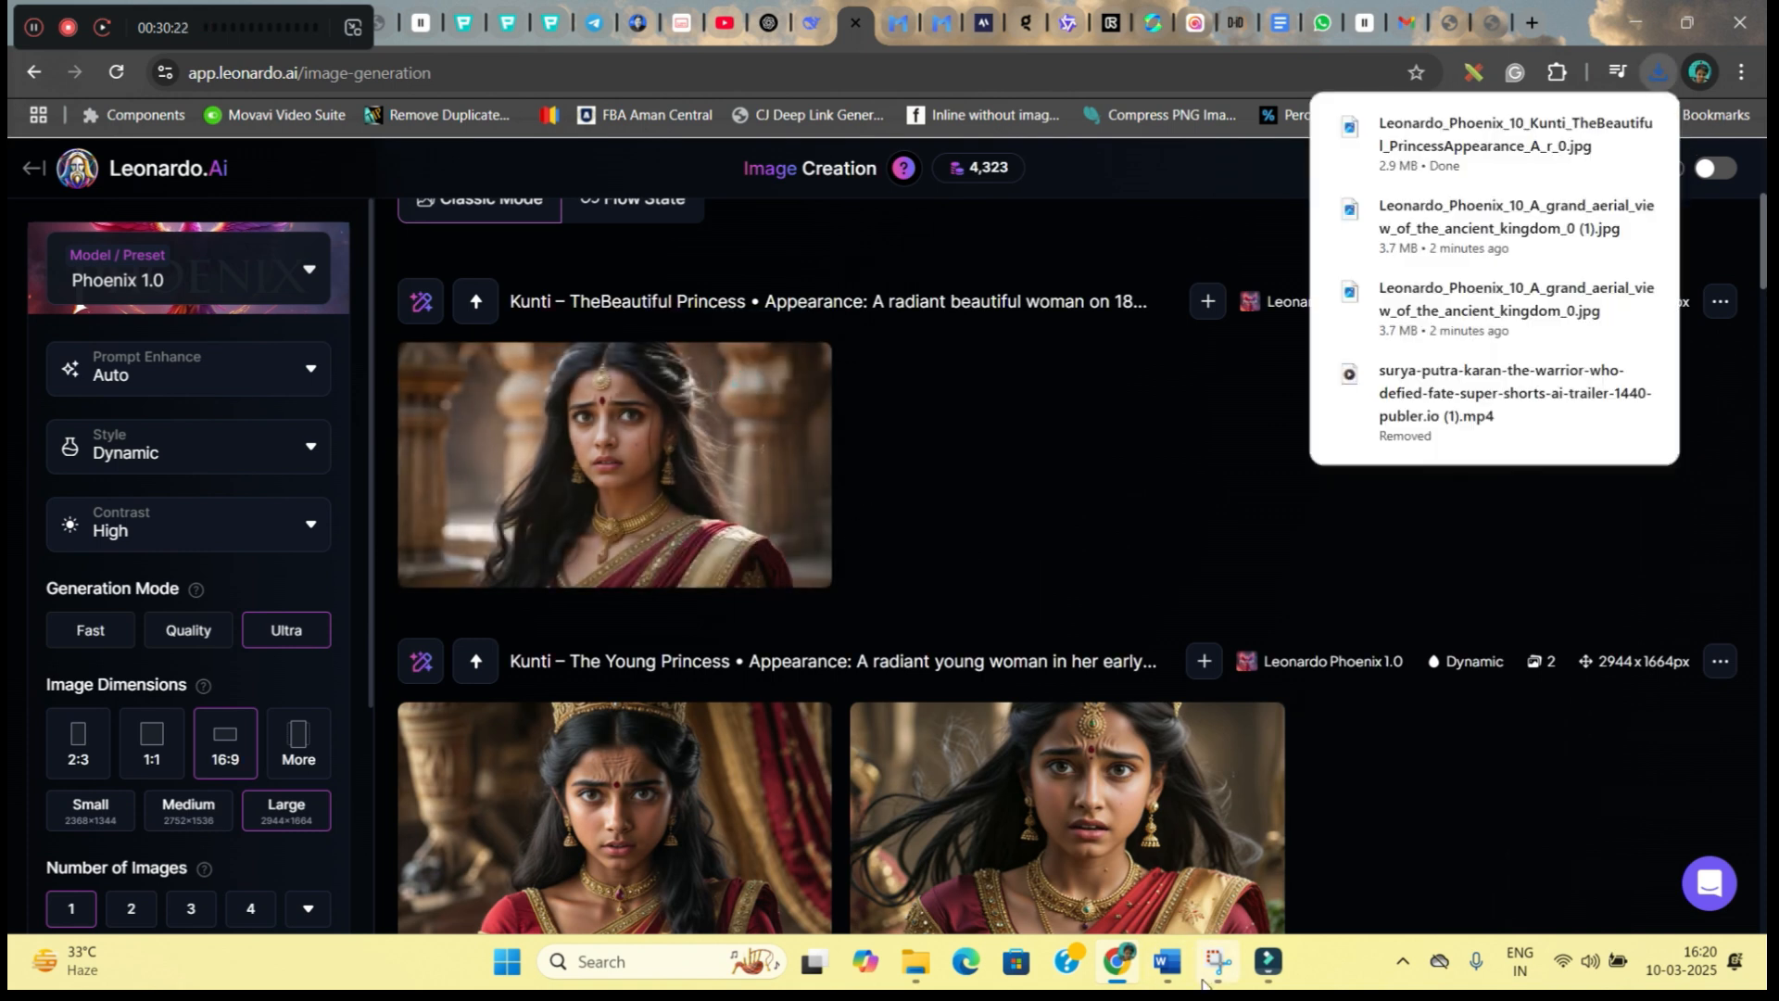
click(1170, 964)
scroll(890, 656, down, 5)
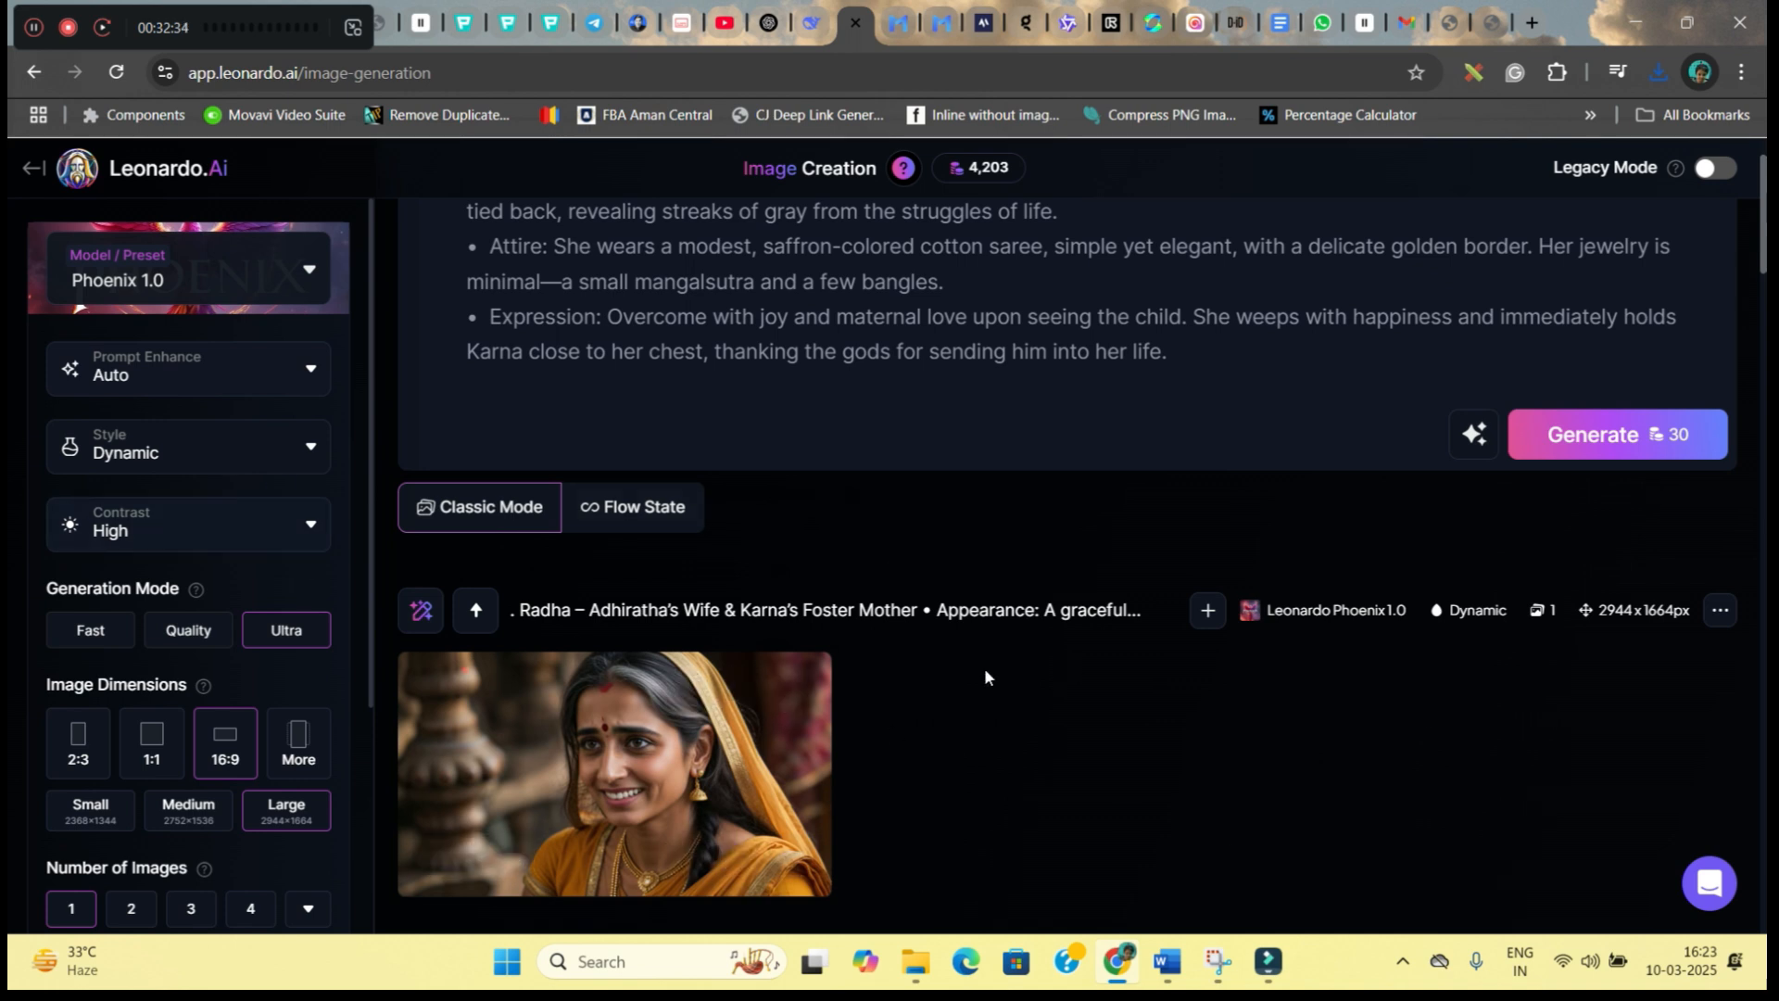
Copy the image prompt of Sage Durvasa blessing Kunti from Word, including style, shot, lighting and mood, into the Leonardo.Ai prompt
scroll(986, 676, down, 15)
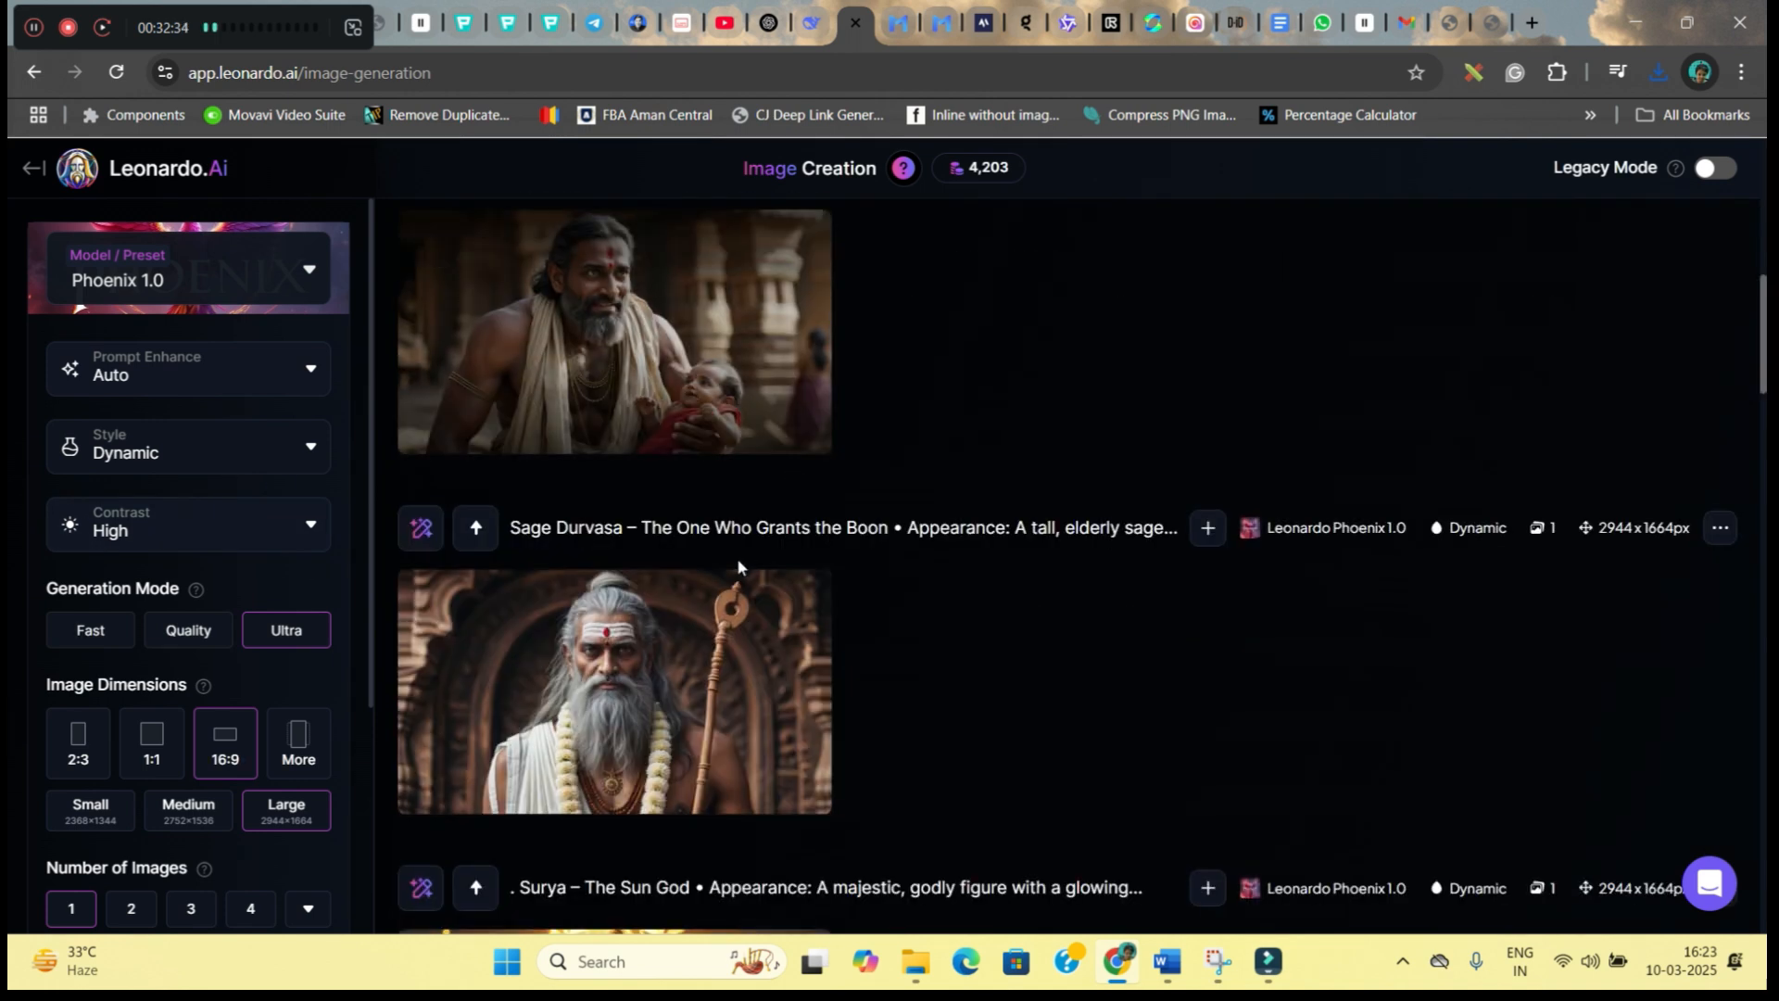
scroll(989, 707, up, 15)
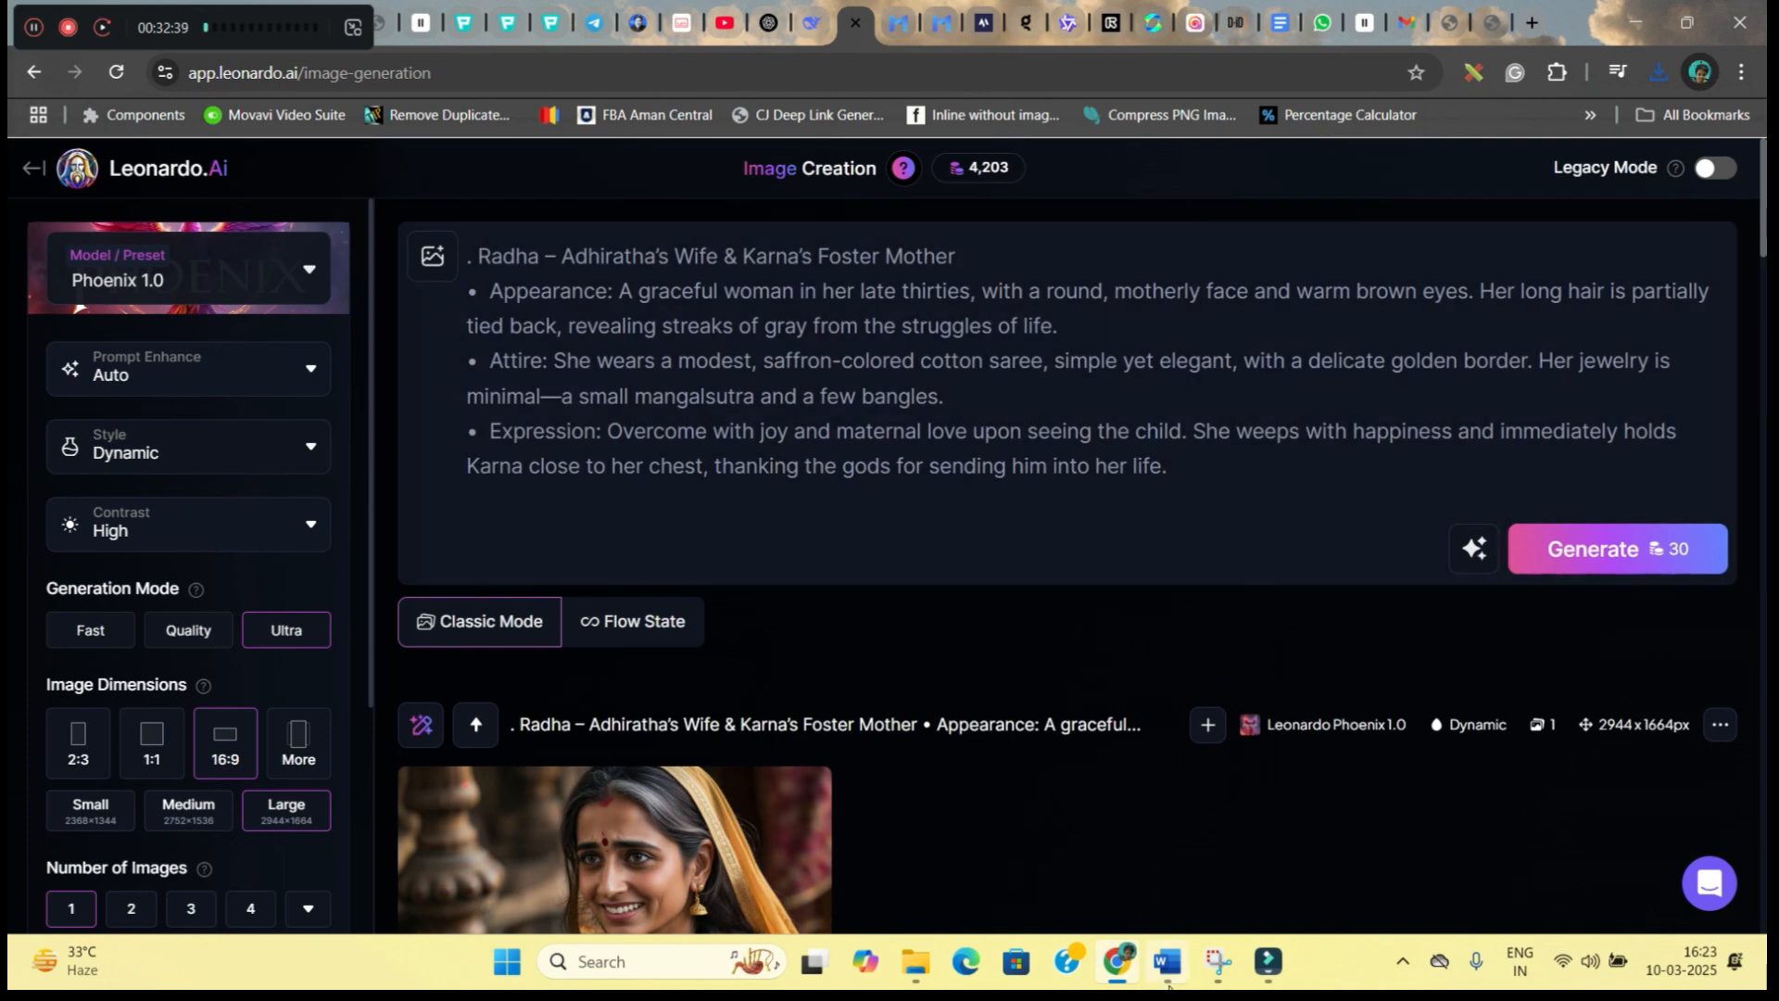
click(1168, 964)
drag(544, 524, 982, 808)
scroll(890, 556, down, 3)
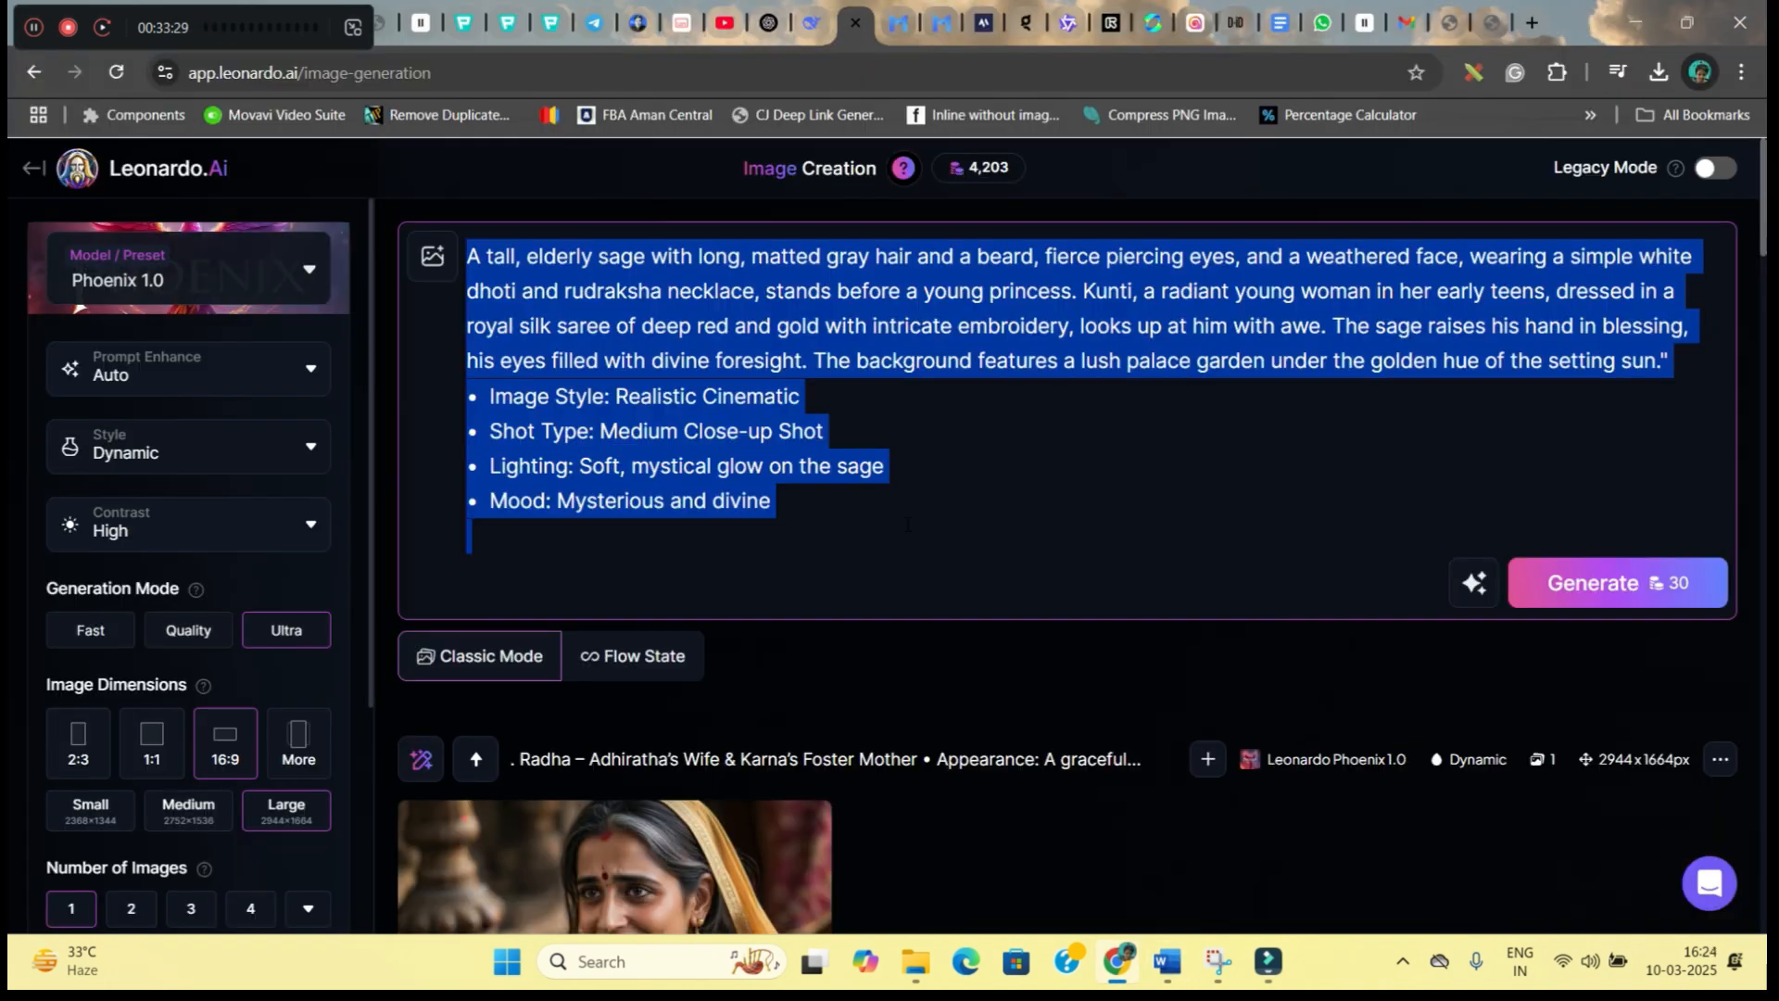
click(908, 519)
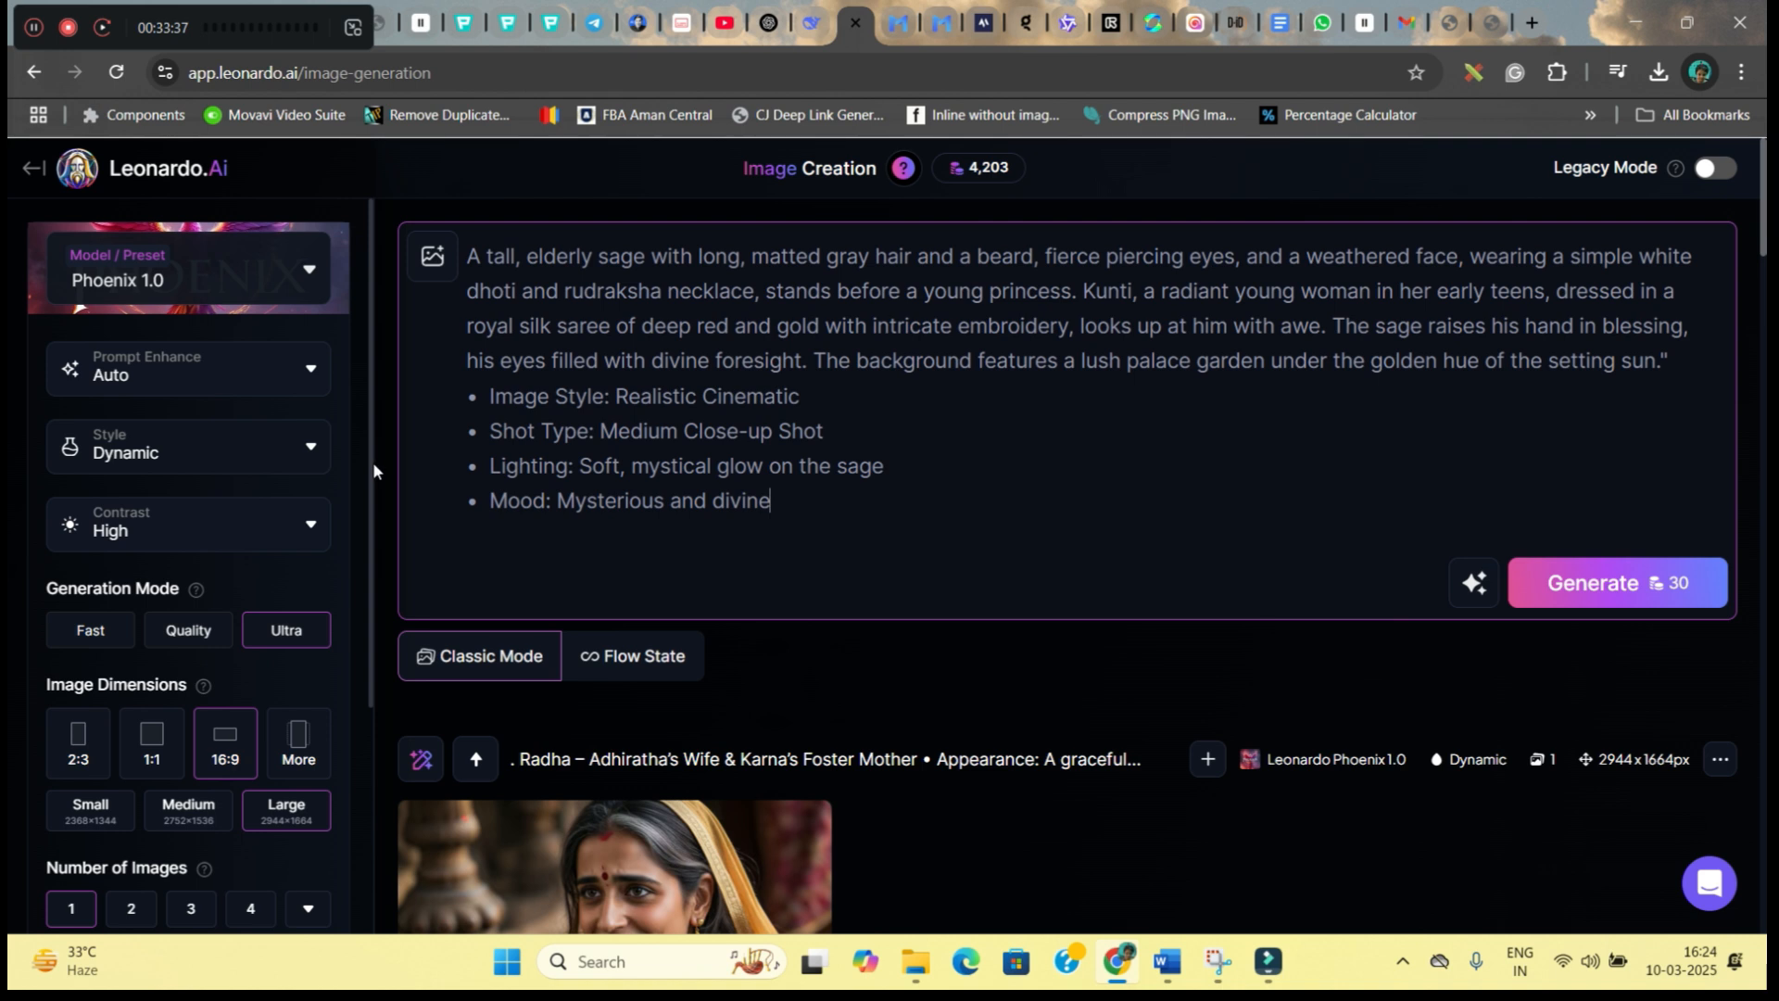
Try the Cinematic Kino model, switch back to Phoenix 1.0 and close the model selection
click(237, 271)
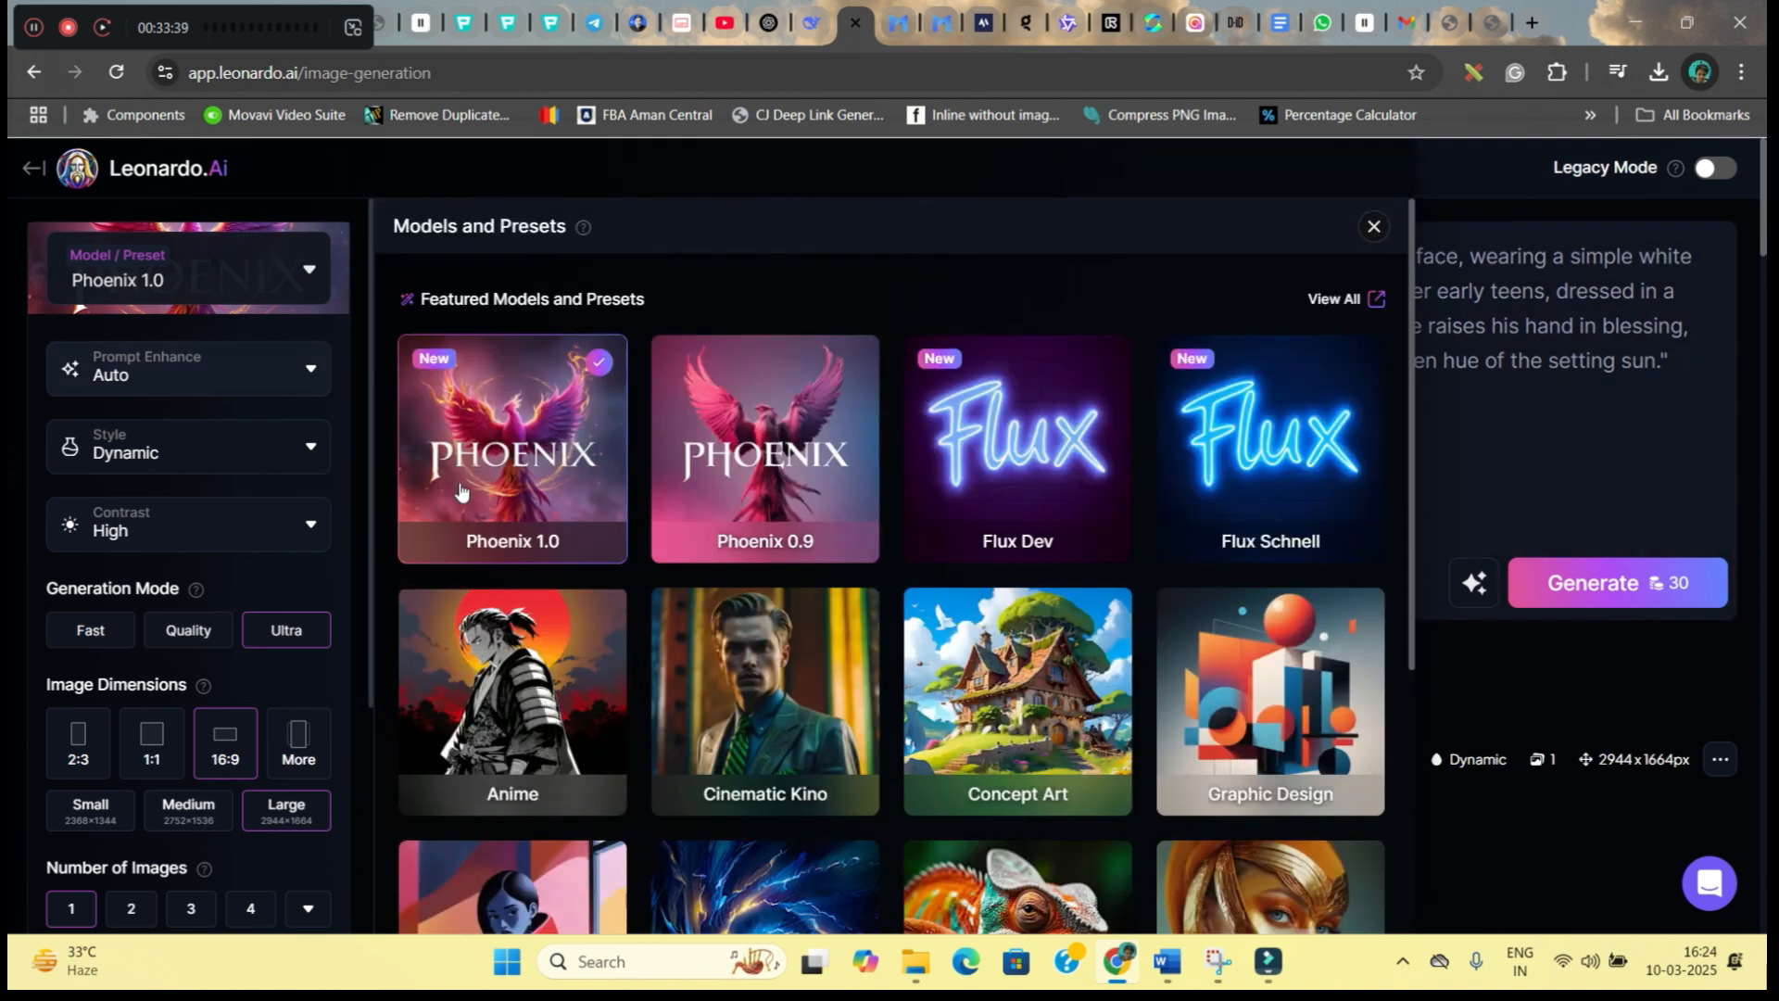
click(741, 732)
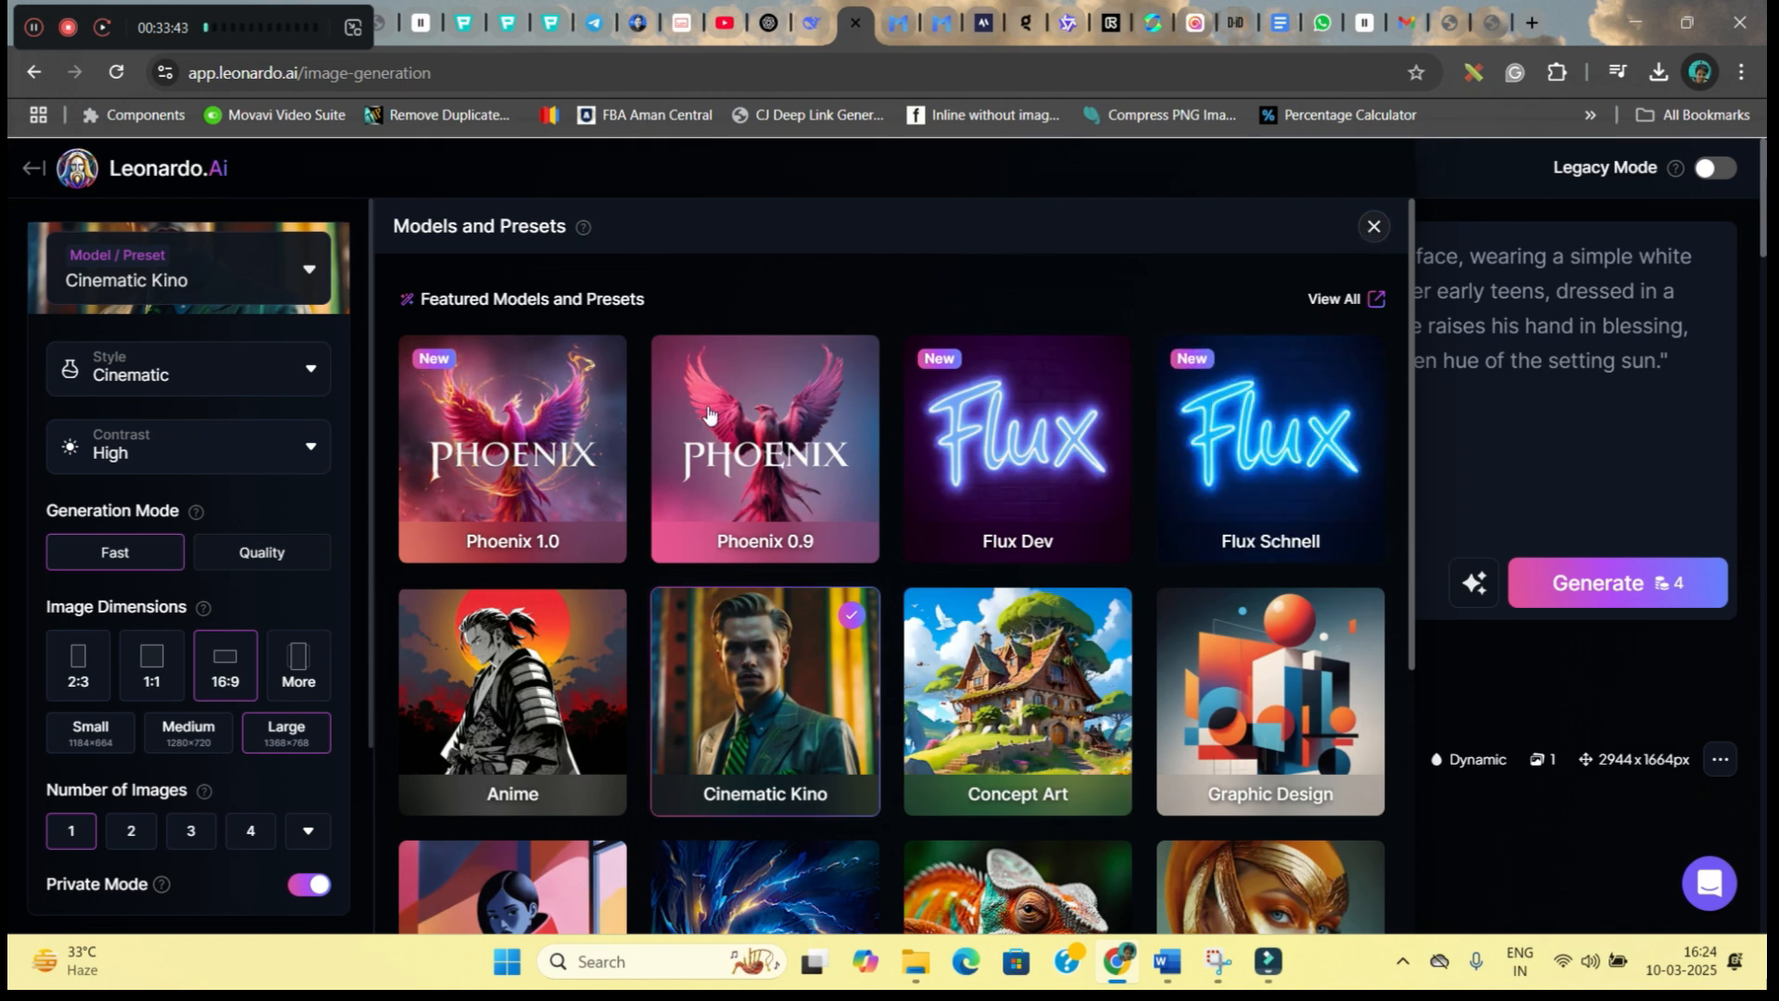
click(468, 447)
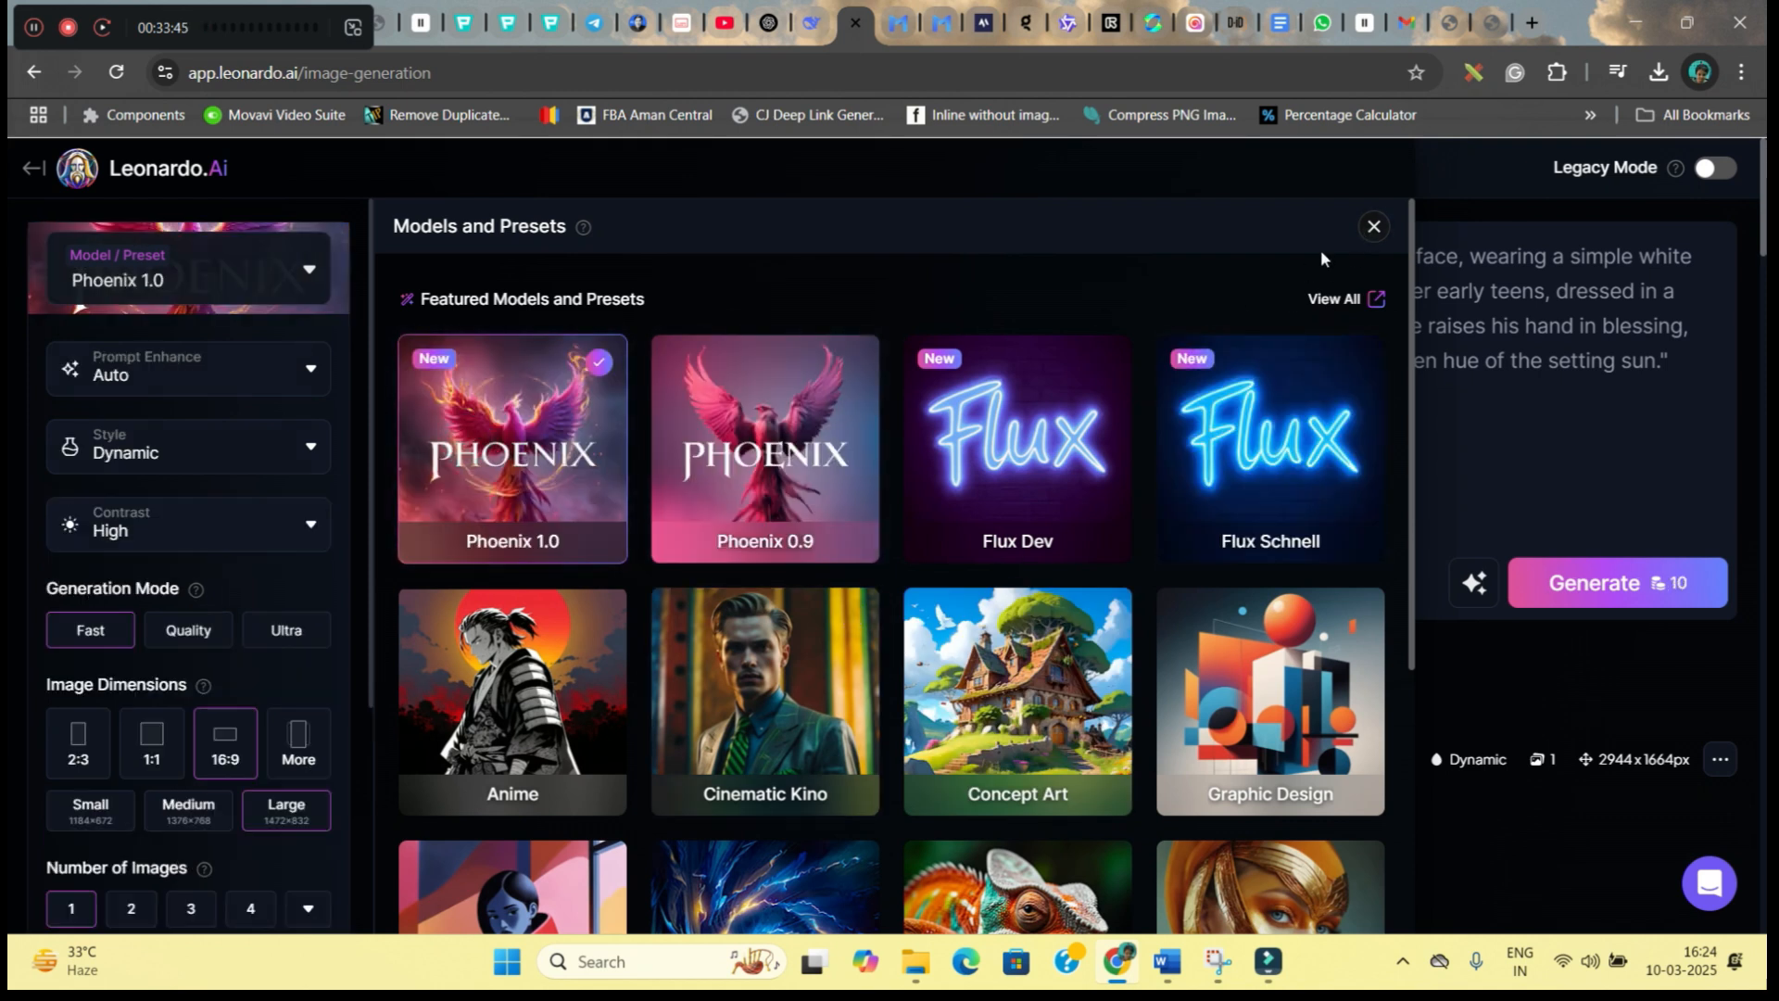
click(1372, 228)
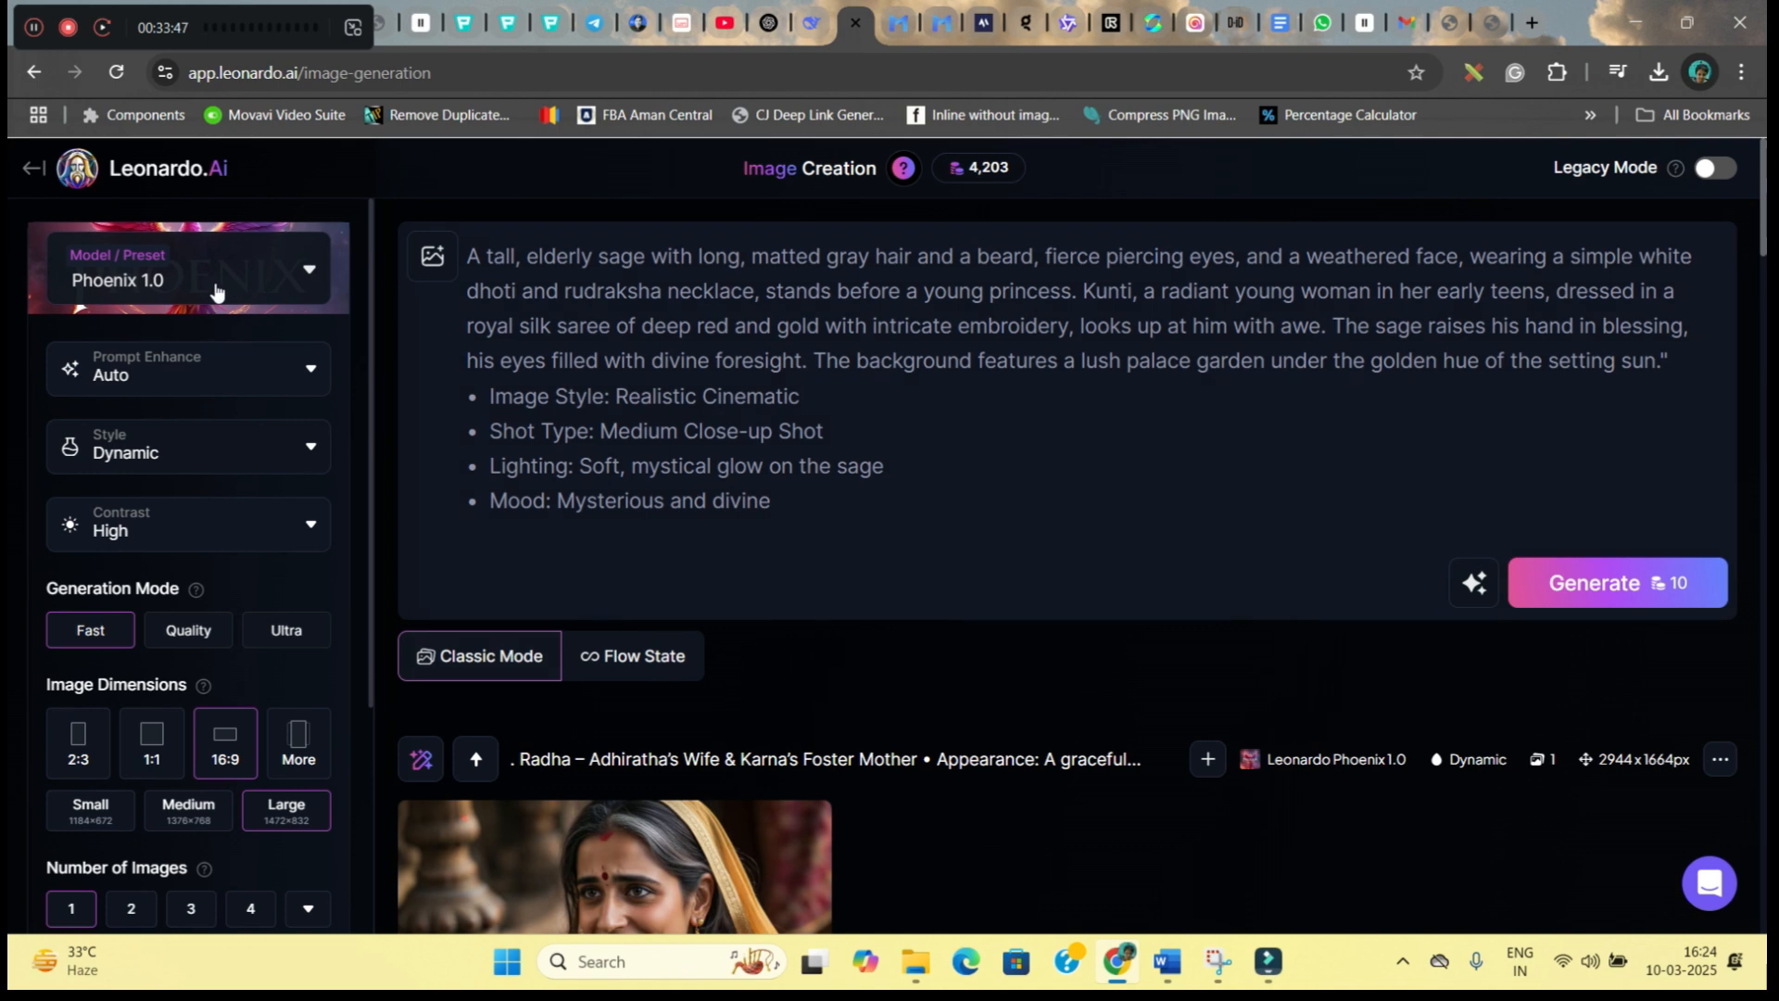
Generate and download the image of the elderly sage blessing Kunti, and close its enlarged preview
click(1641, 588)
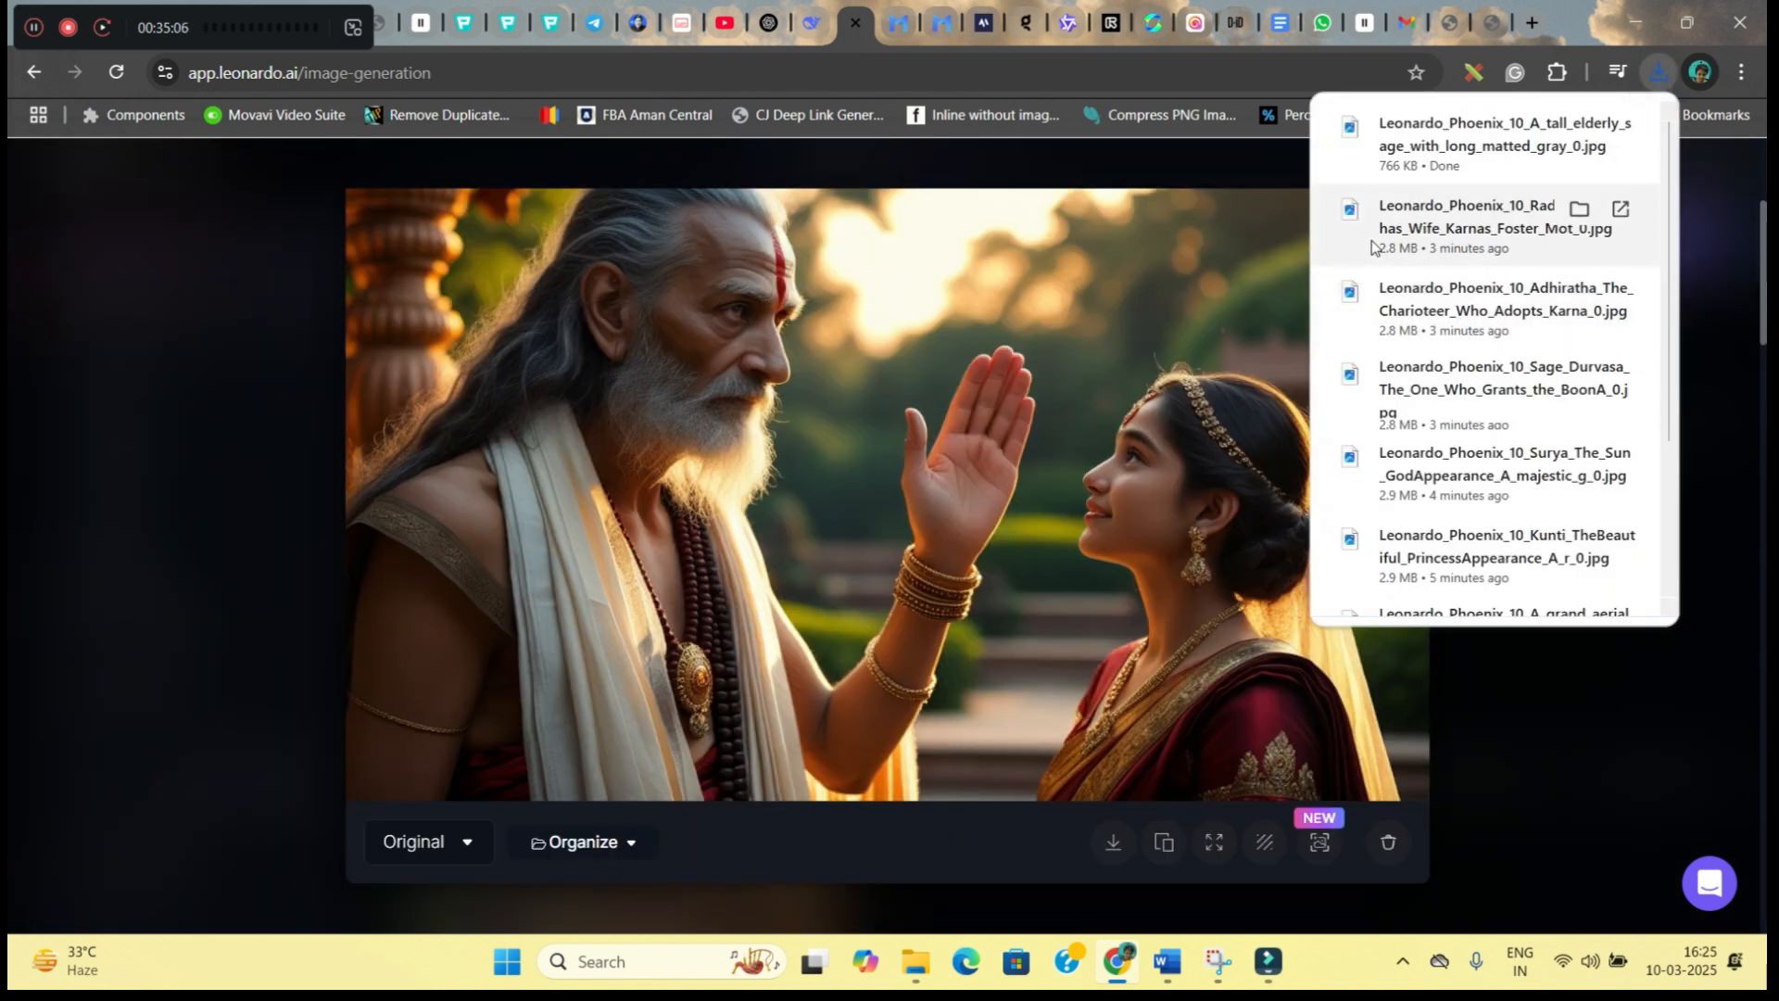
click(1456, 734)
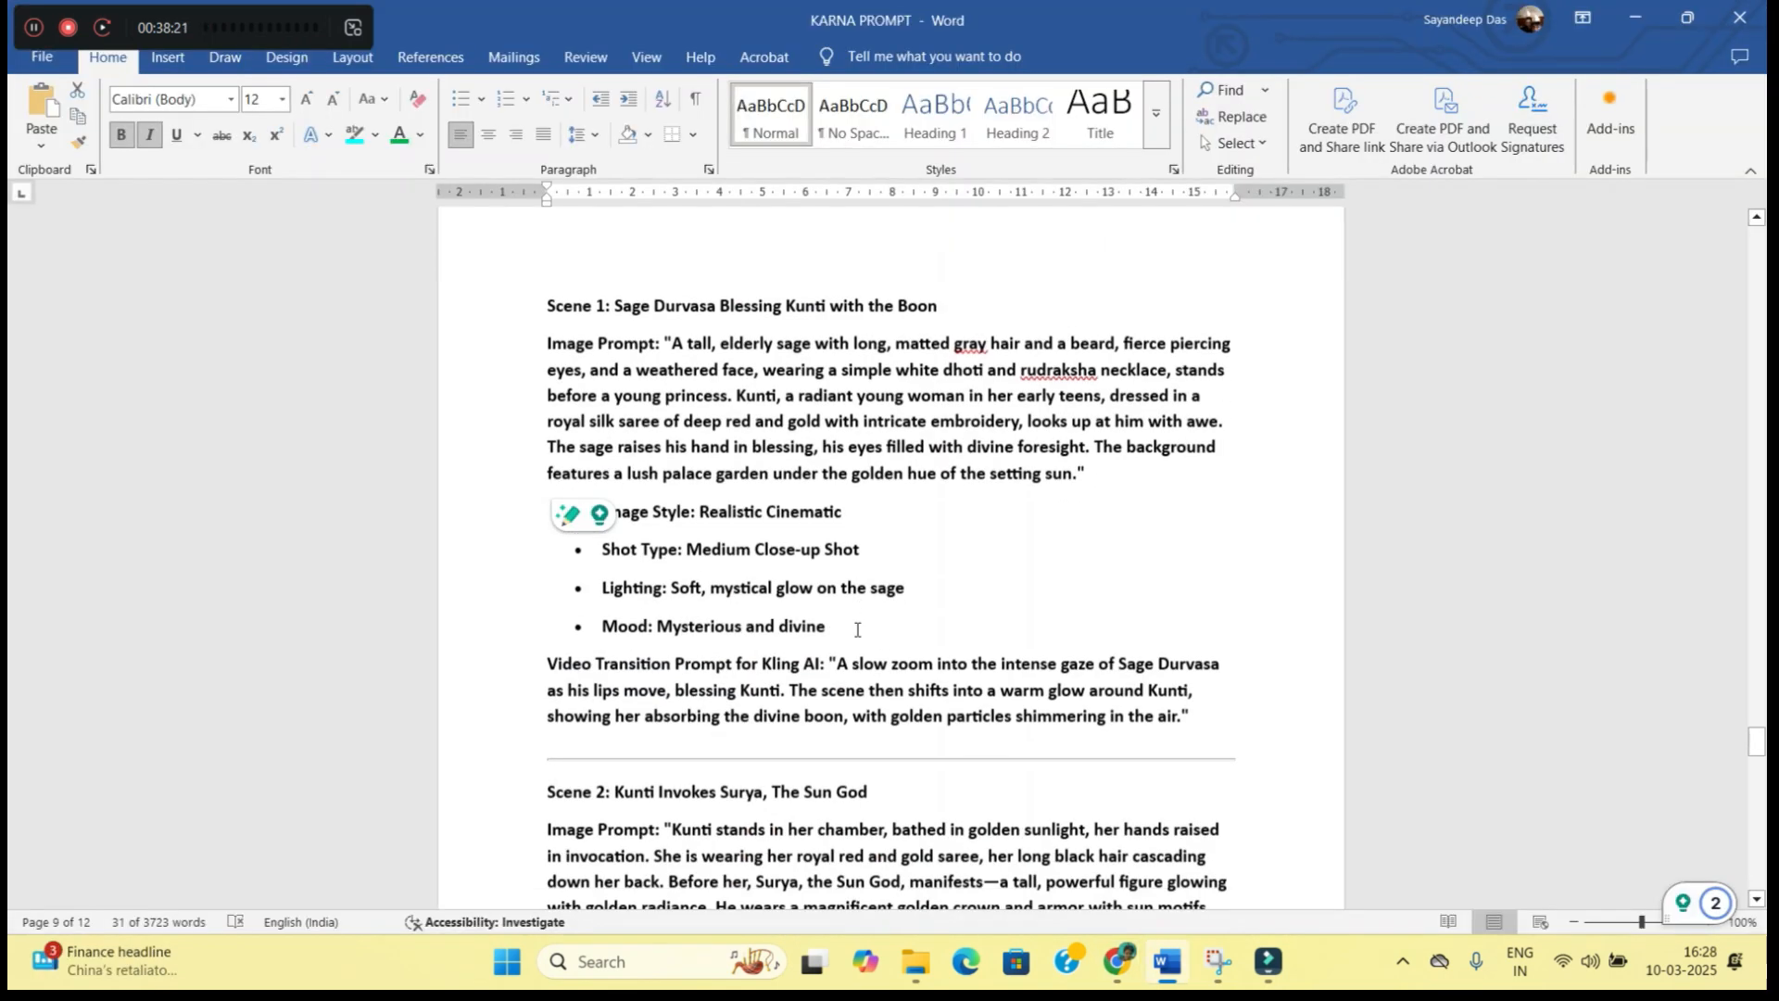
Review the Scene 1 and Scene 2 image prompts and their Kling AI video transition prompts in Word
scroll(857, 631, down, 4)
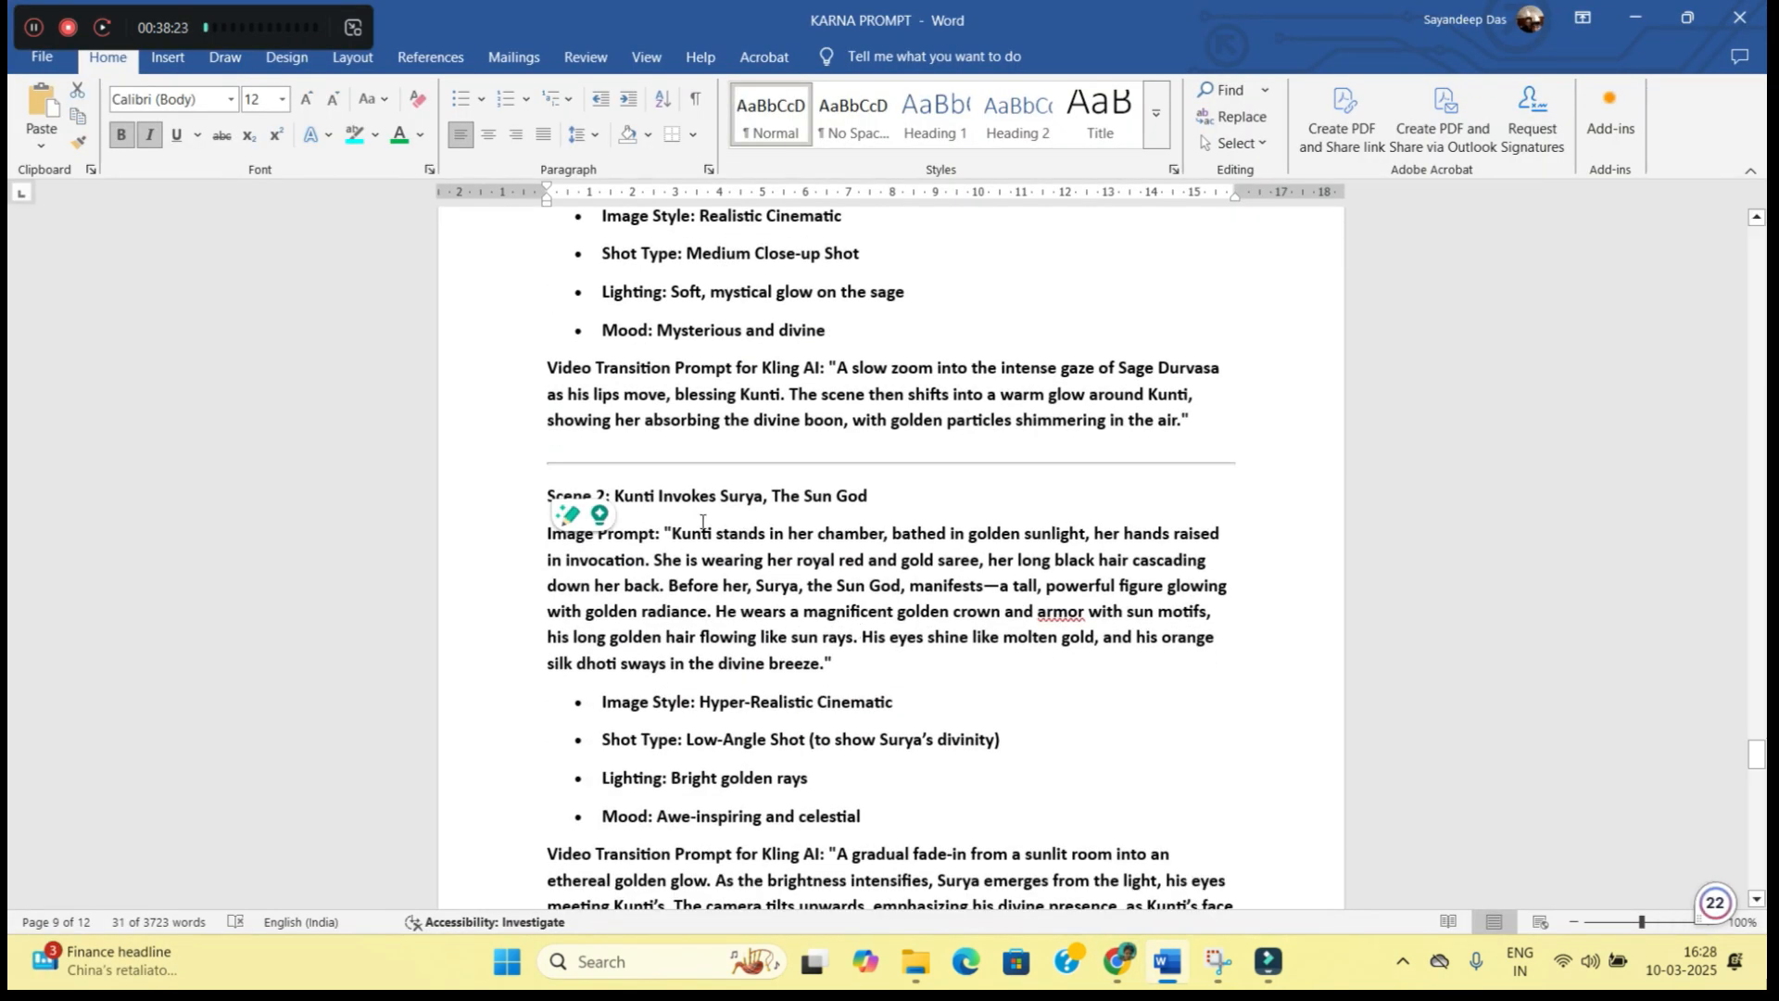
scroll(795, 598, up, 5)
scroll(795, 596, up, 1)
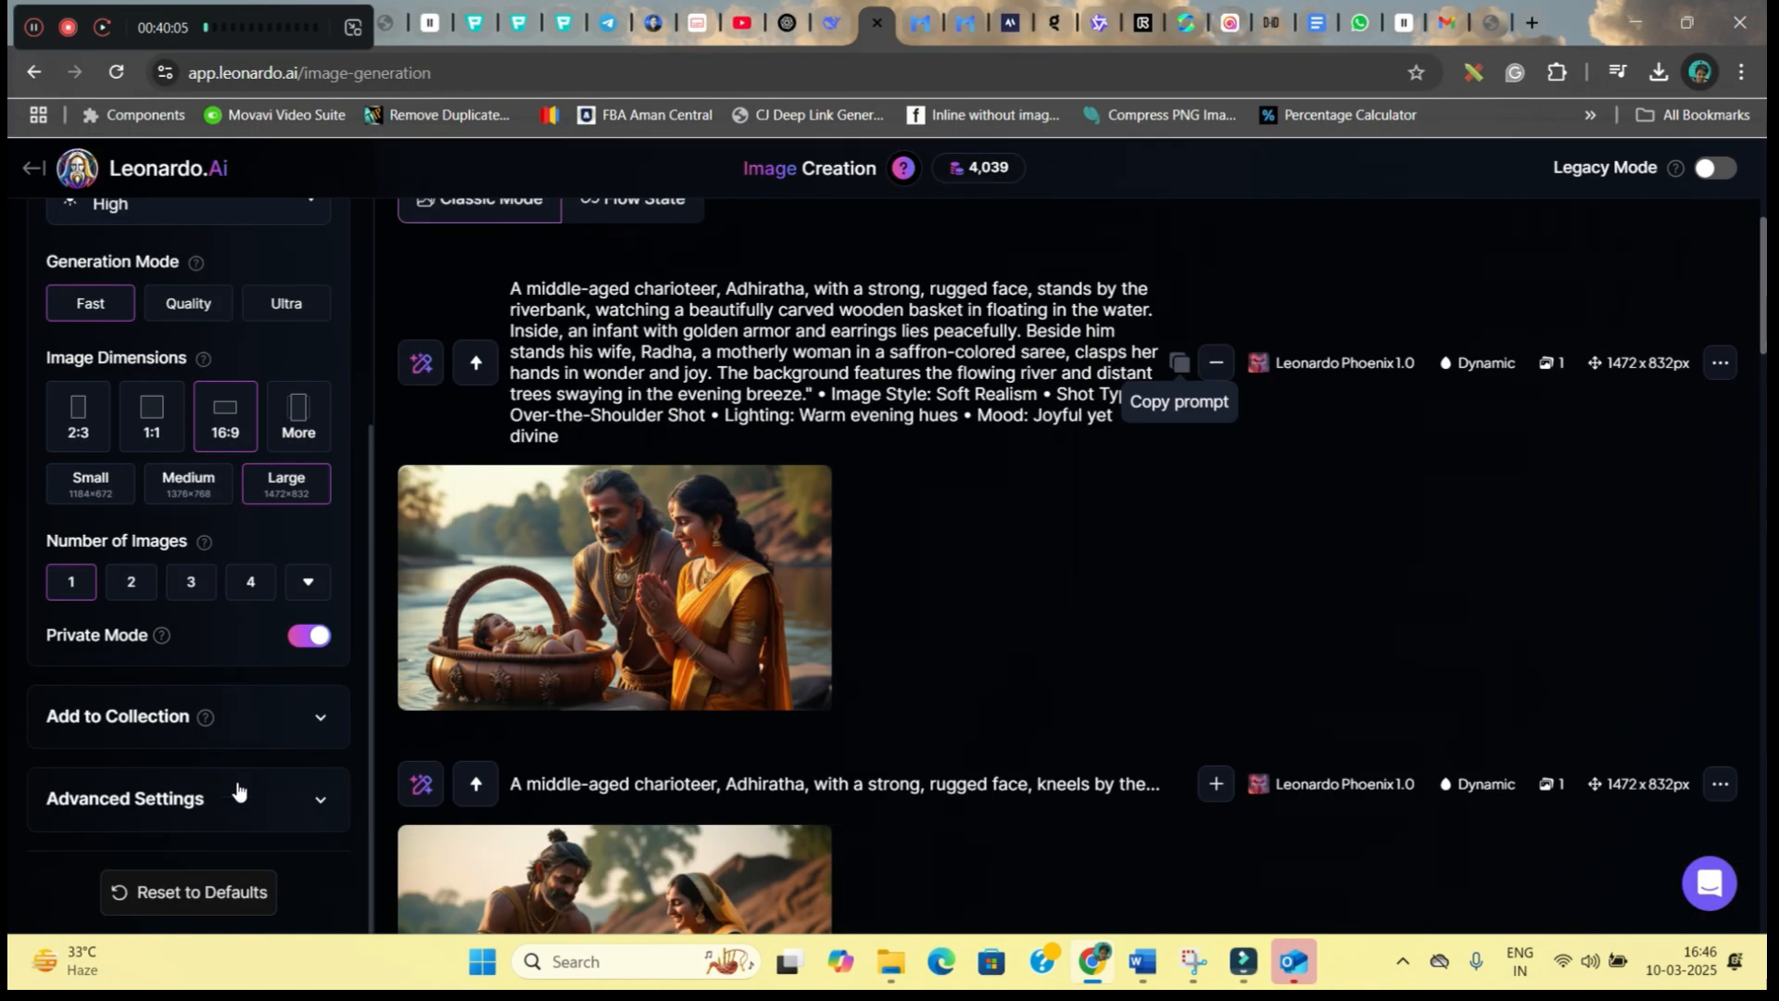
Enable the negative prompt in Leonardo.Ai and fill it with the flaw list from "Extra limbs, extra fingers, distorted hands" to "artificial-looking water"
click(237, 786)
scroll(200, 656, down, 4)
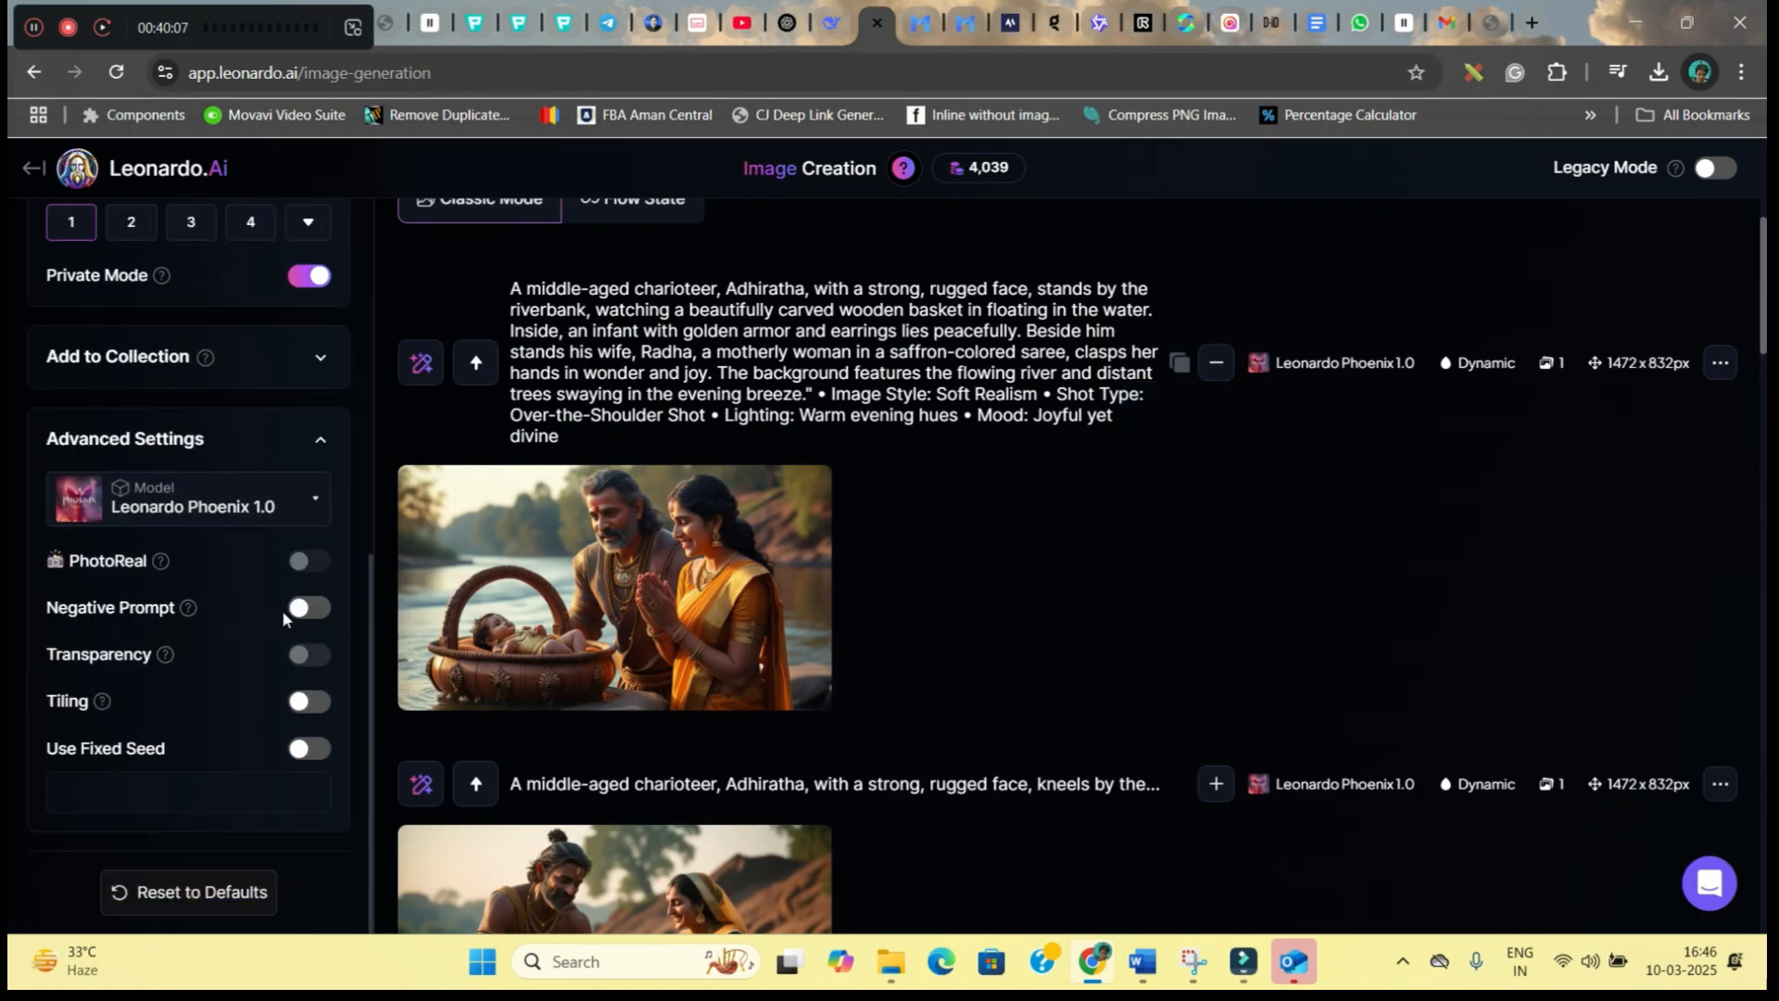
click(324, 618)
scroll(869, 543, up, 5)
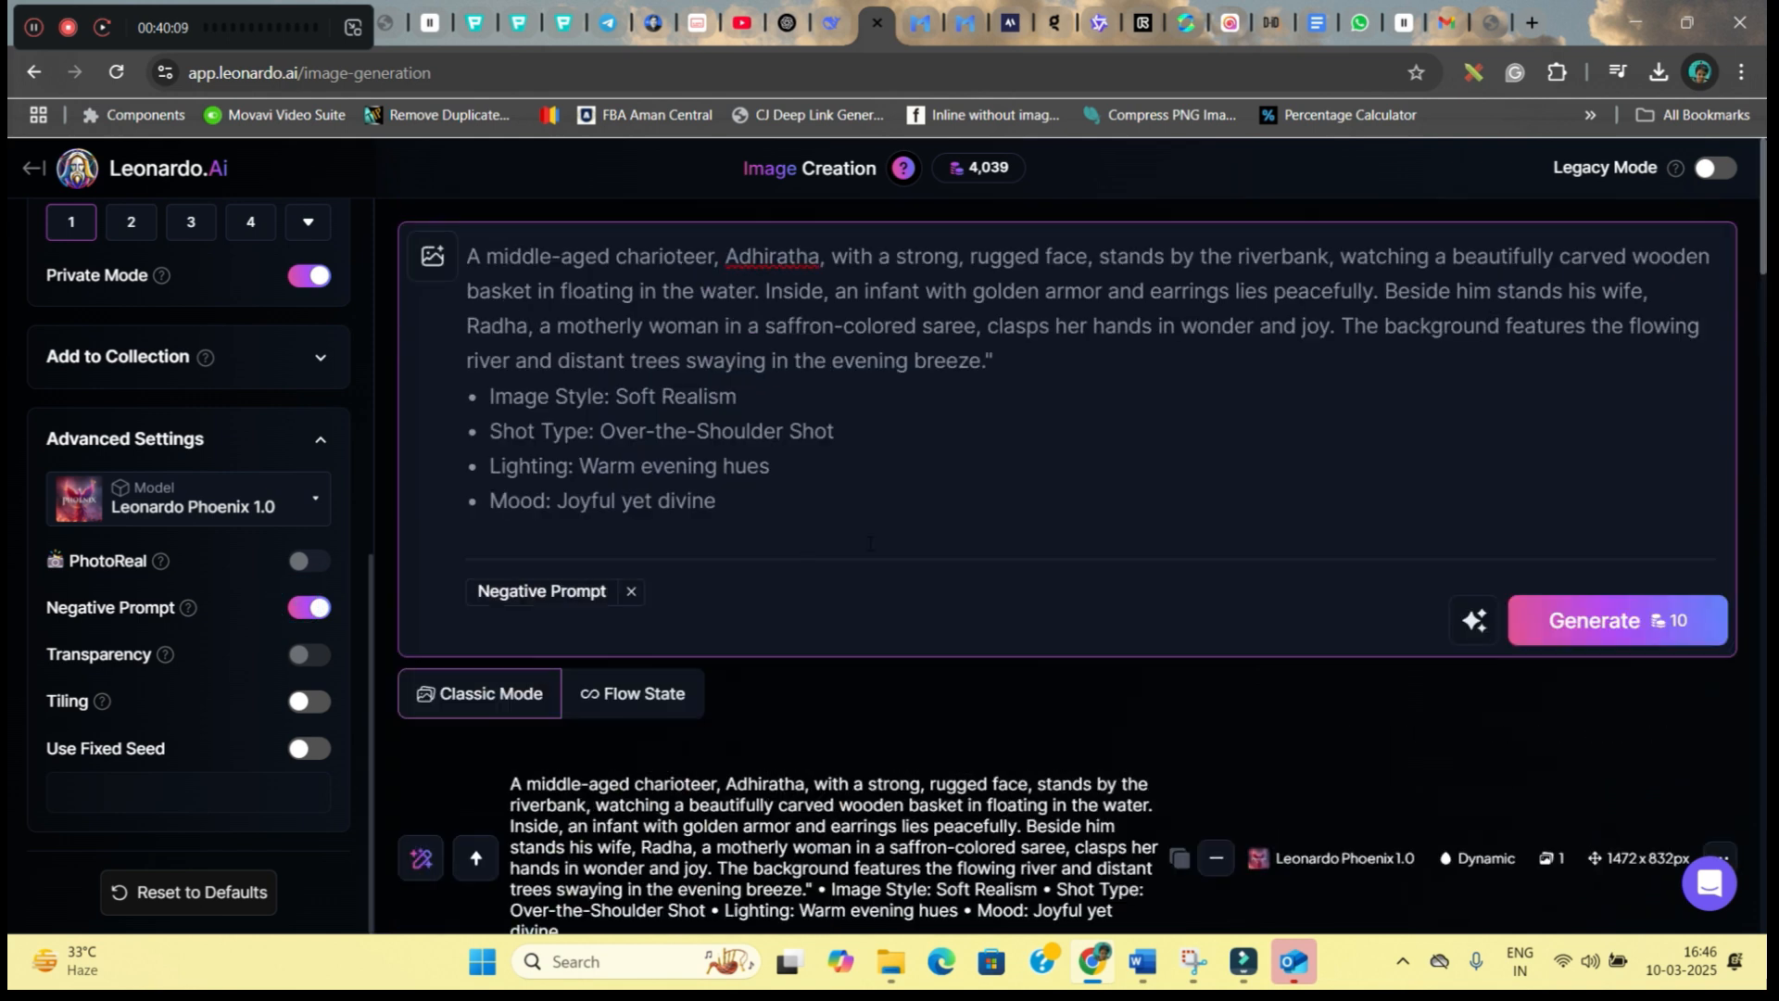
click(593, 637)
text(Extra limbs, extra fingers, distorted hands, unnatural facial features, deformed anatomy, unrealistic lighting, unnatural proportions, blurry details, missing body parts, asymmetrical faces, out-of-place artifacts, overexposed highlights, excessive shadows, unnatural skin texture, floating objects, disproportionate body features, incorrect depth perception, duplicate facial features, unrealistic reflections, broken symmetry, awkward poses, artificial-looking water)
Generate the riverbank image of Adhiratha and Radha with the negative prompt and enlarge the earlier basket images for comparison
click(1620, 724)
scroll(636, 885, down, 6)
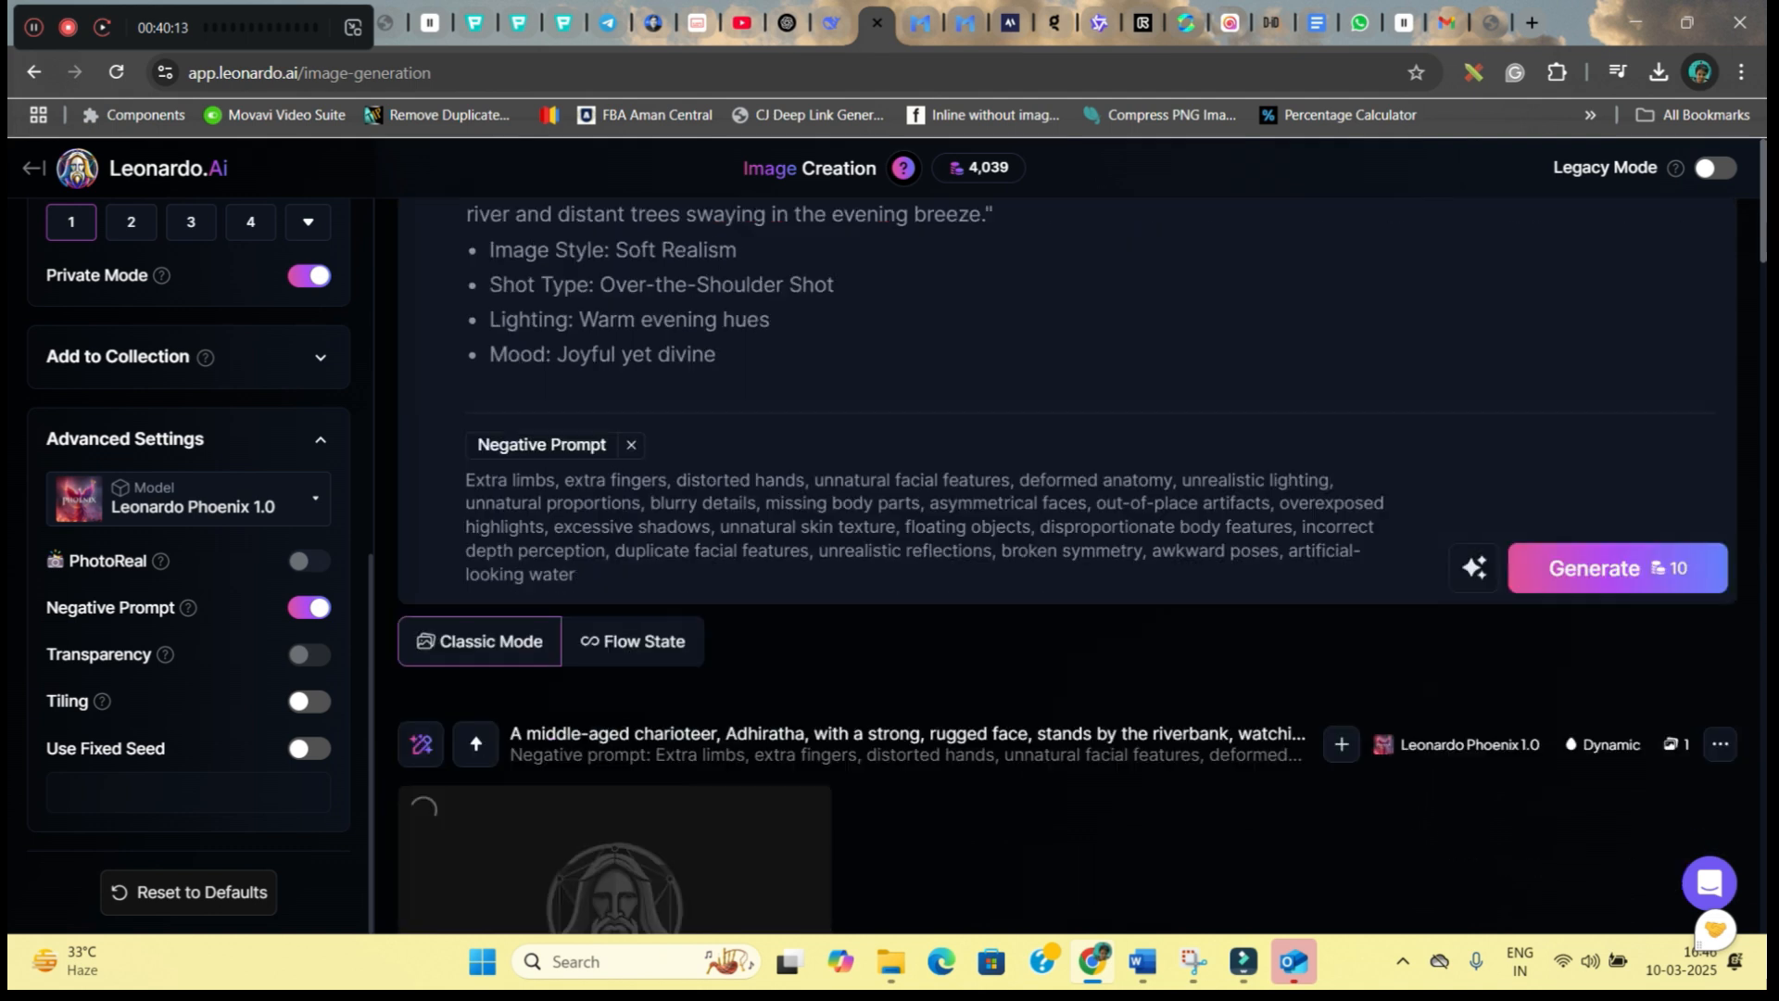
scroll(636, 885, down, 6)
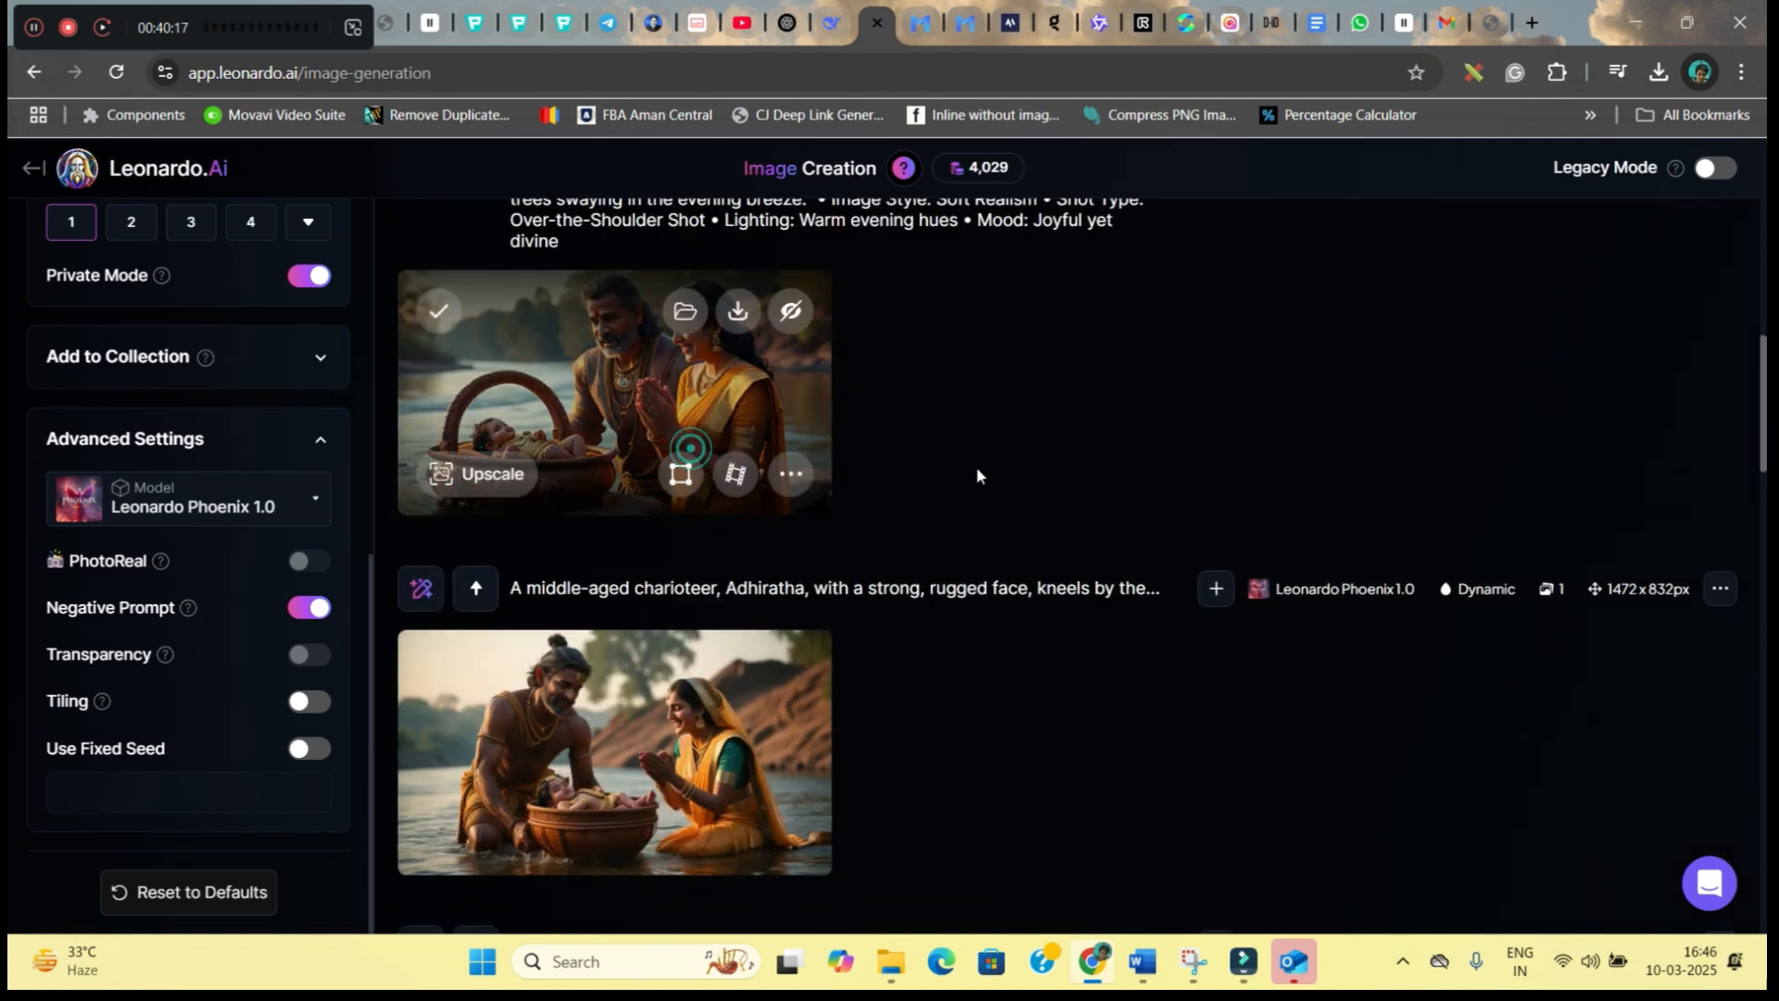
click(692, 445)
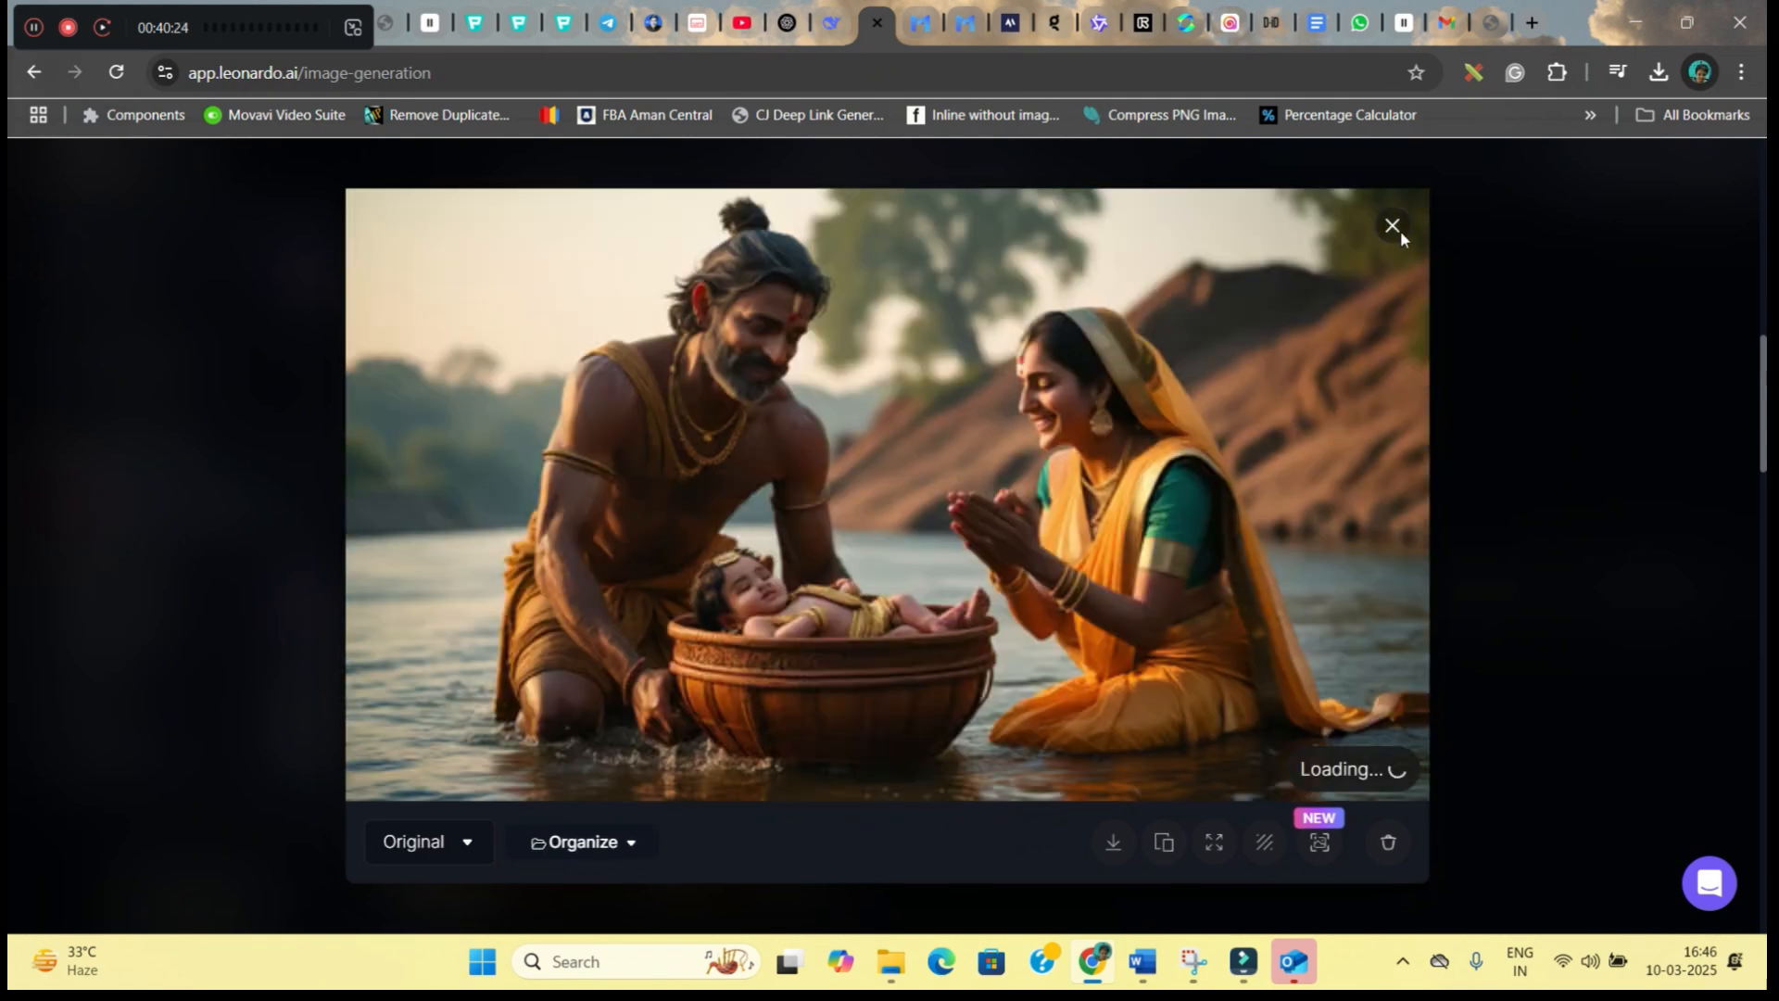
Close the enlarged older basket image, then enlarge and download the newest riverbank image of Adhiratha and Radha made with the negative prompt
click(1392, 227)
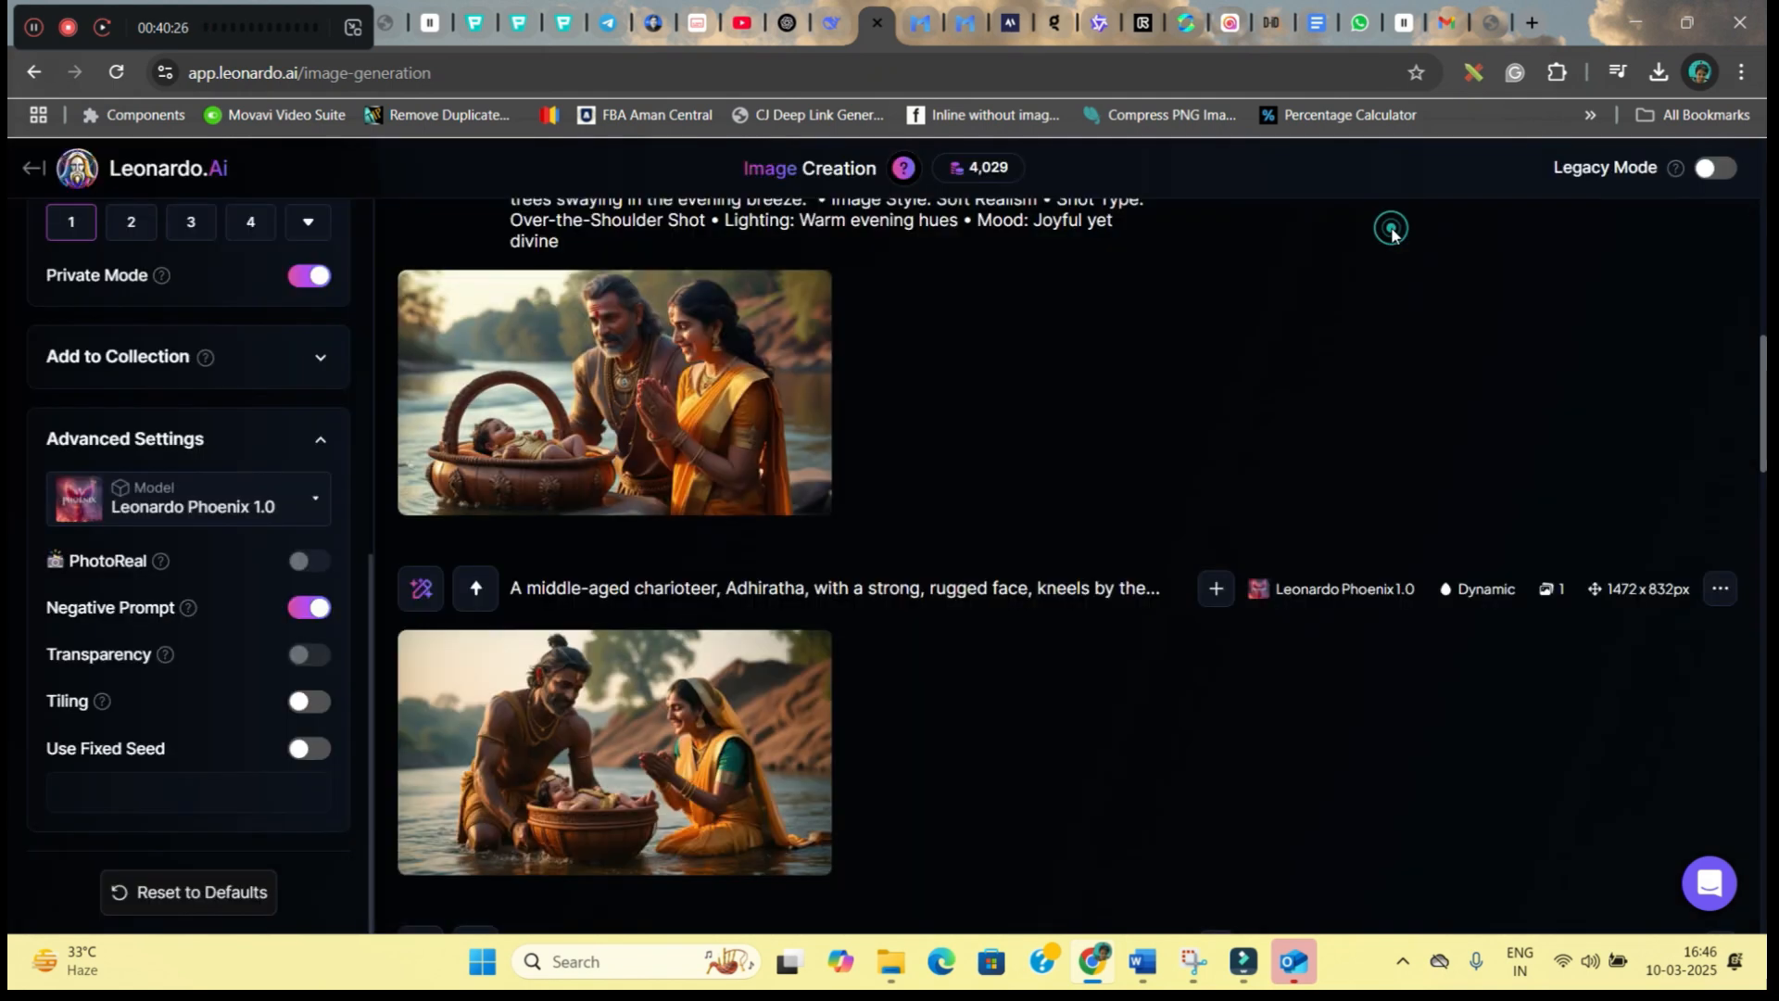
scroll(862, 801, up, 3)
scroll(863, 806, up, 2)
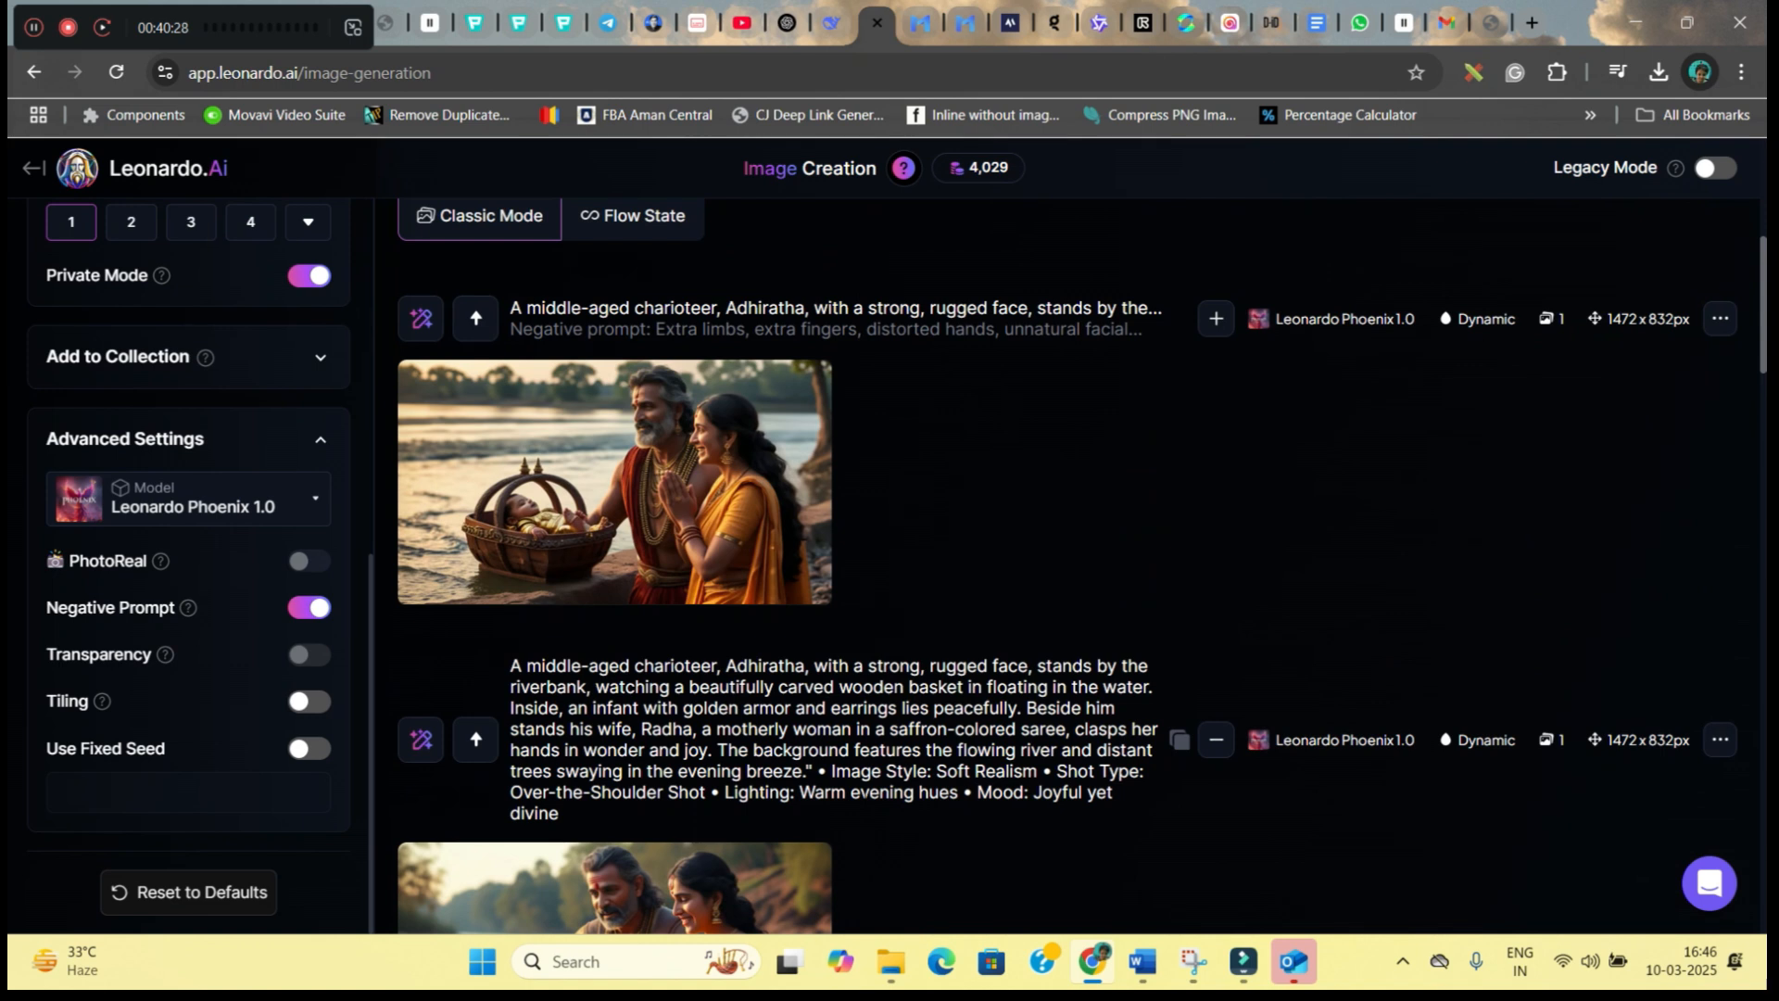
click(713, 472)
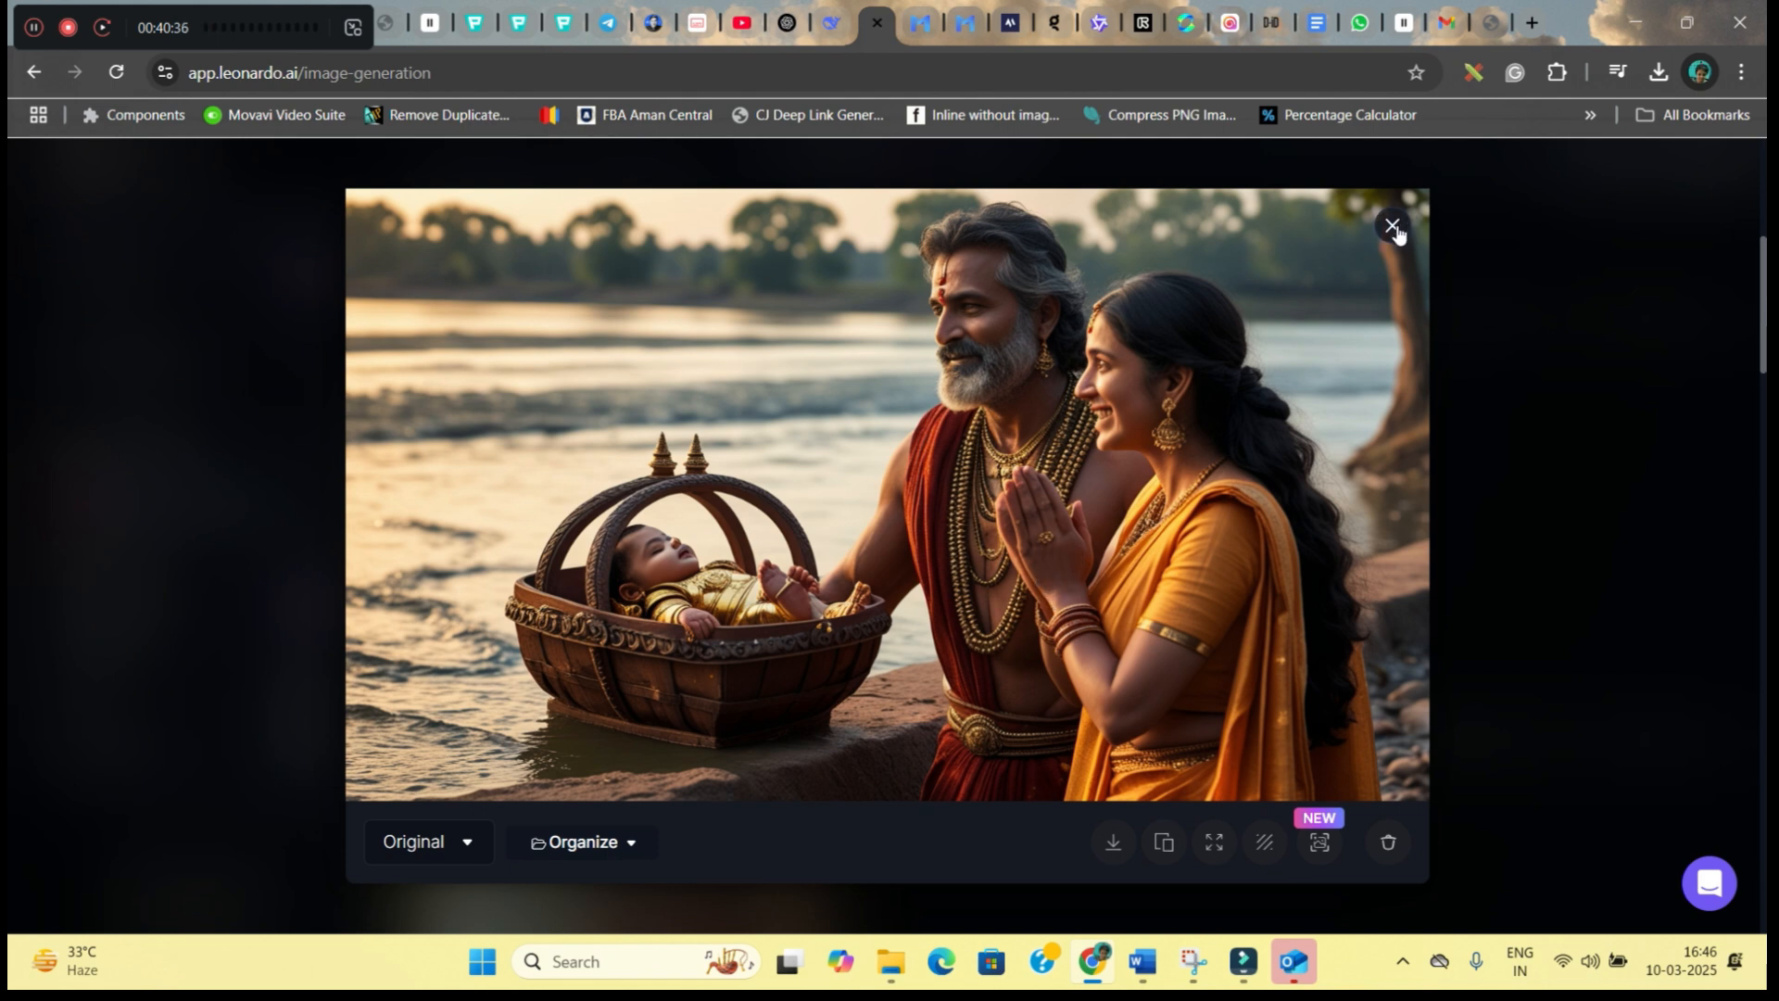
click(1108, 845)
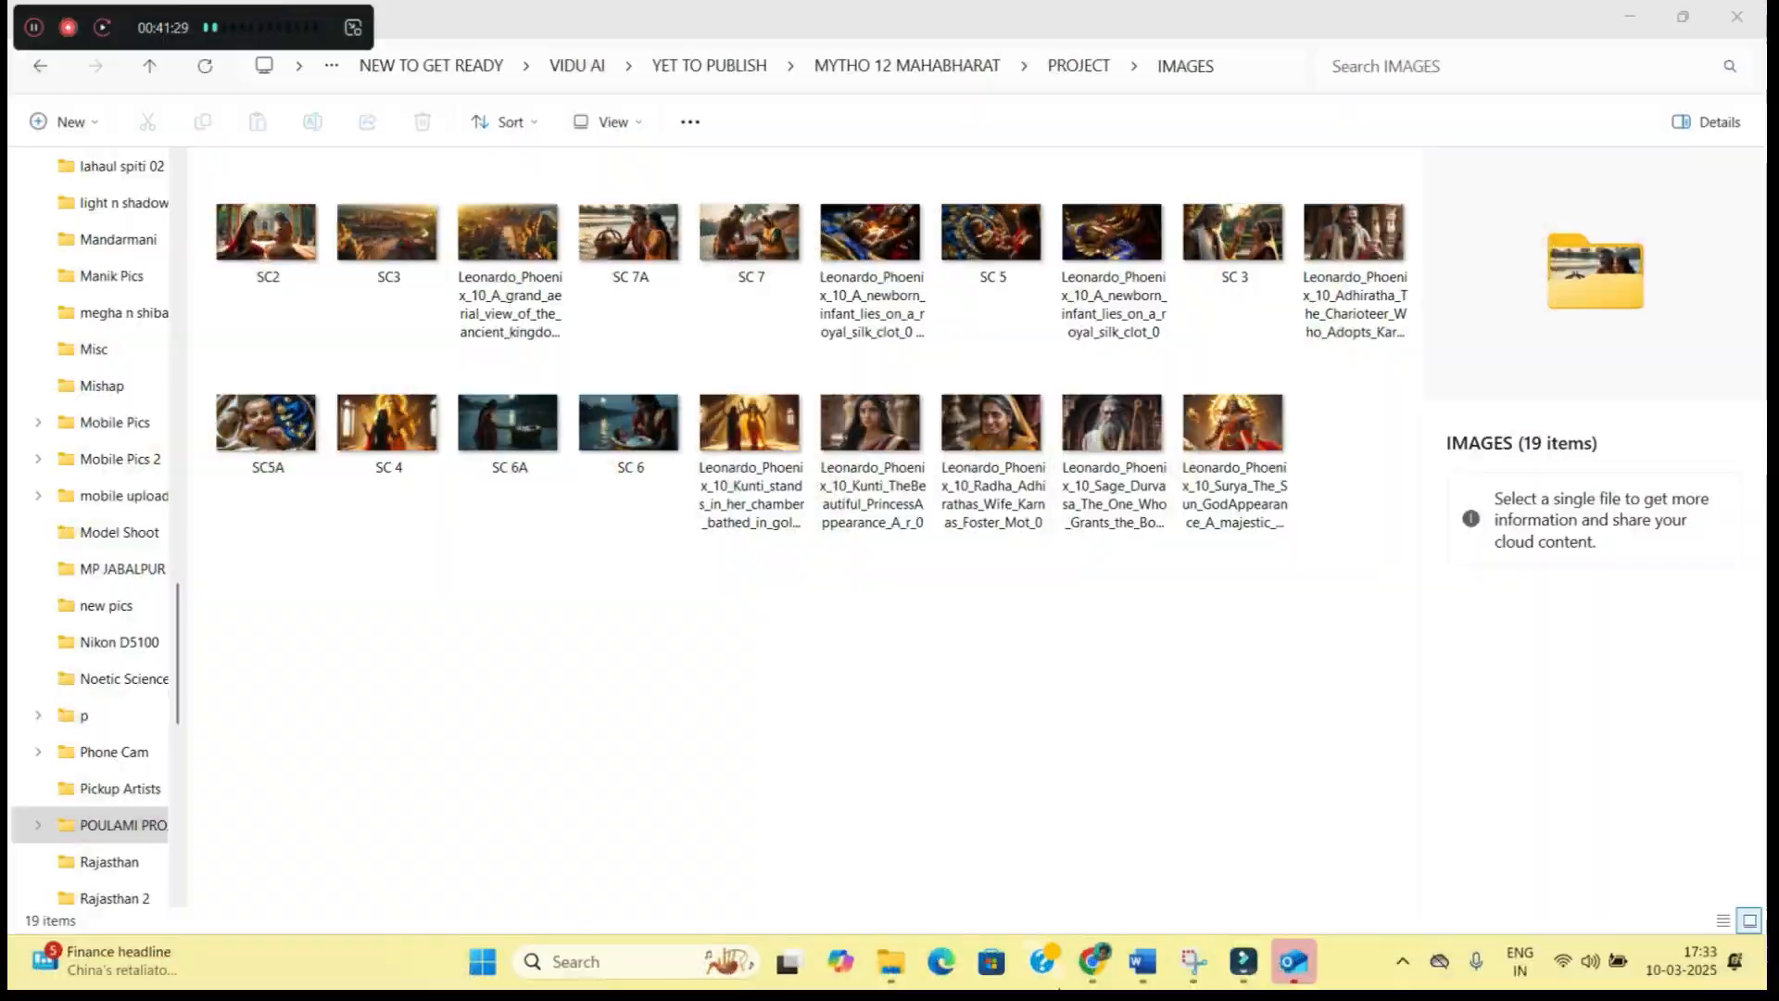
Switch to the browser, move the Hailuo AI tab directly beside the Kling AI tab, and return to Kling AI
click(1092, 963)
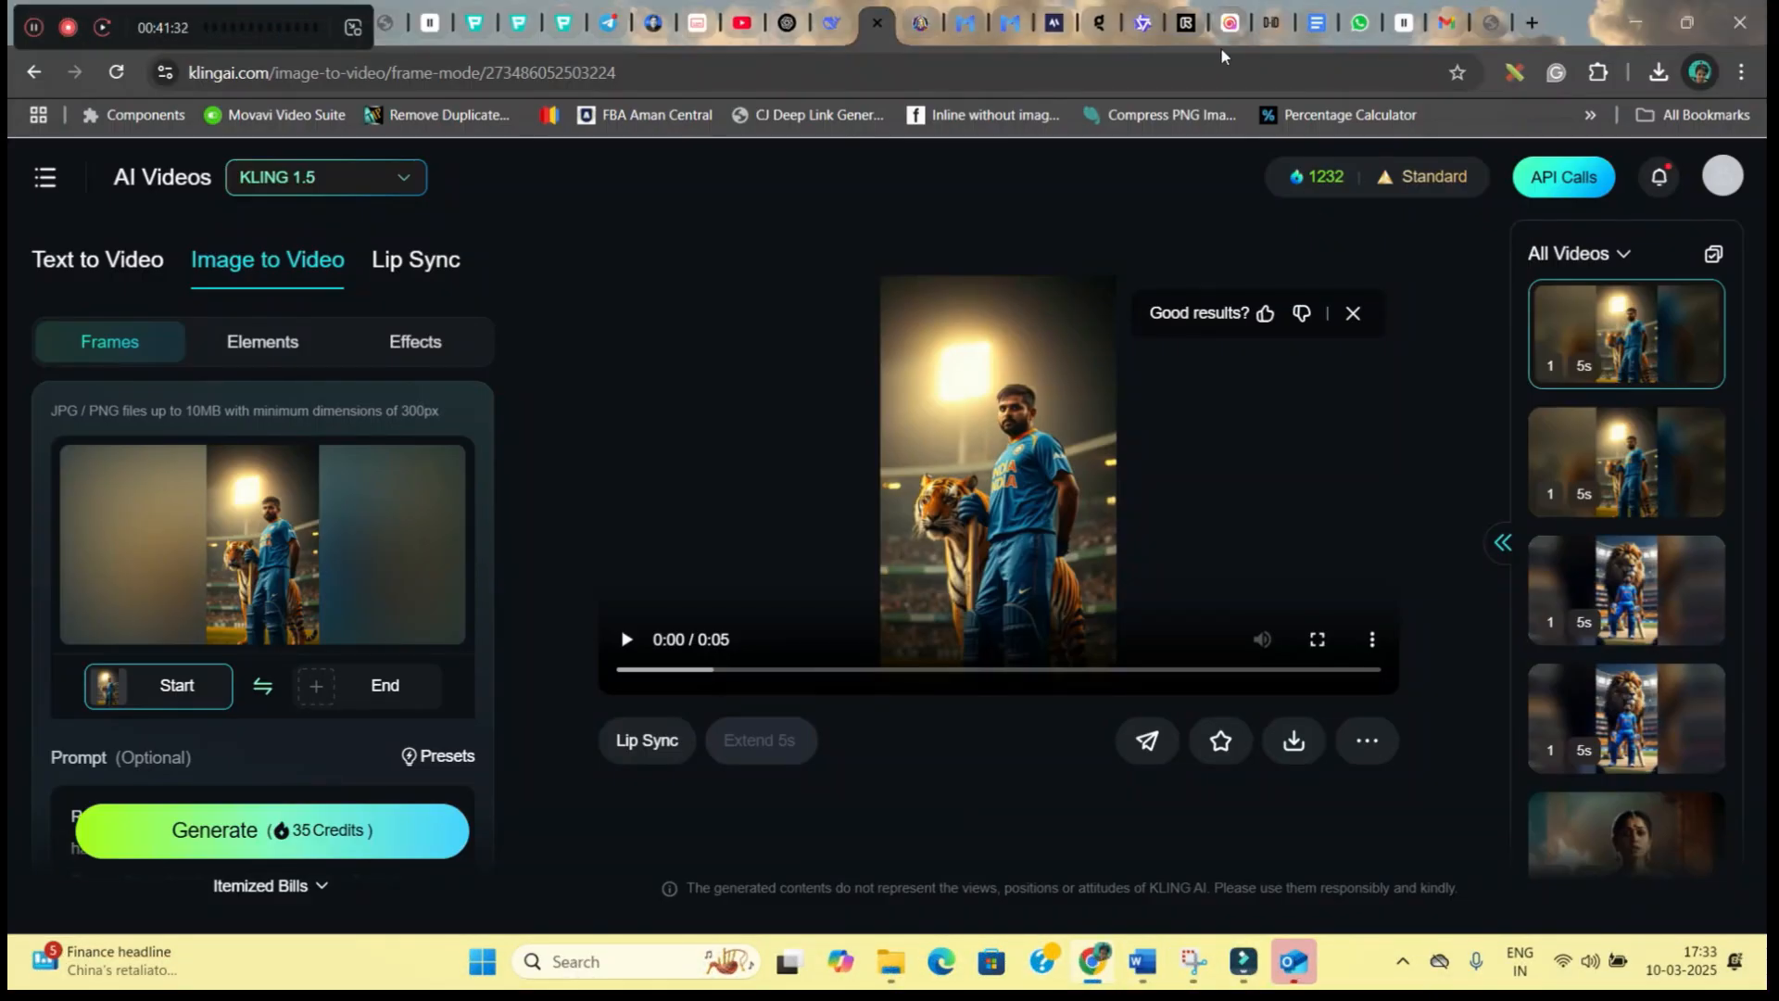
drag(1231, 26, 1061, 30)
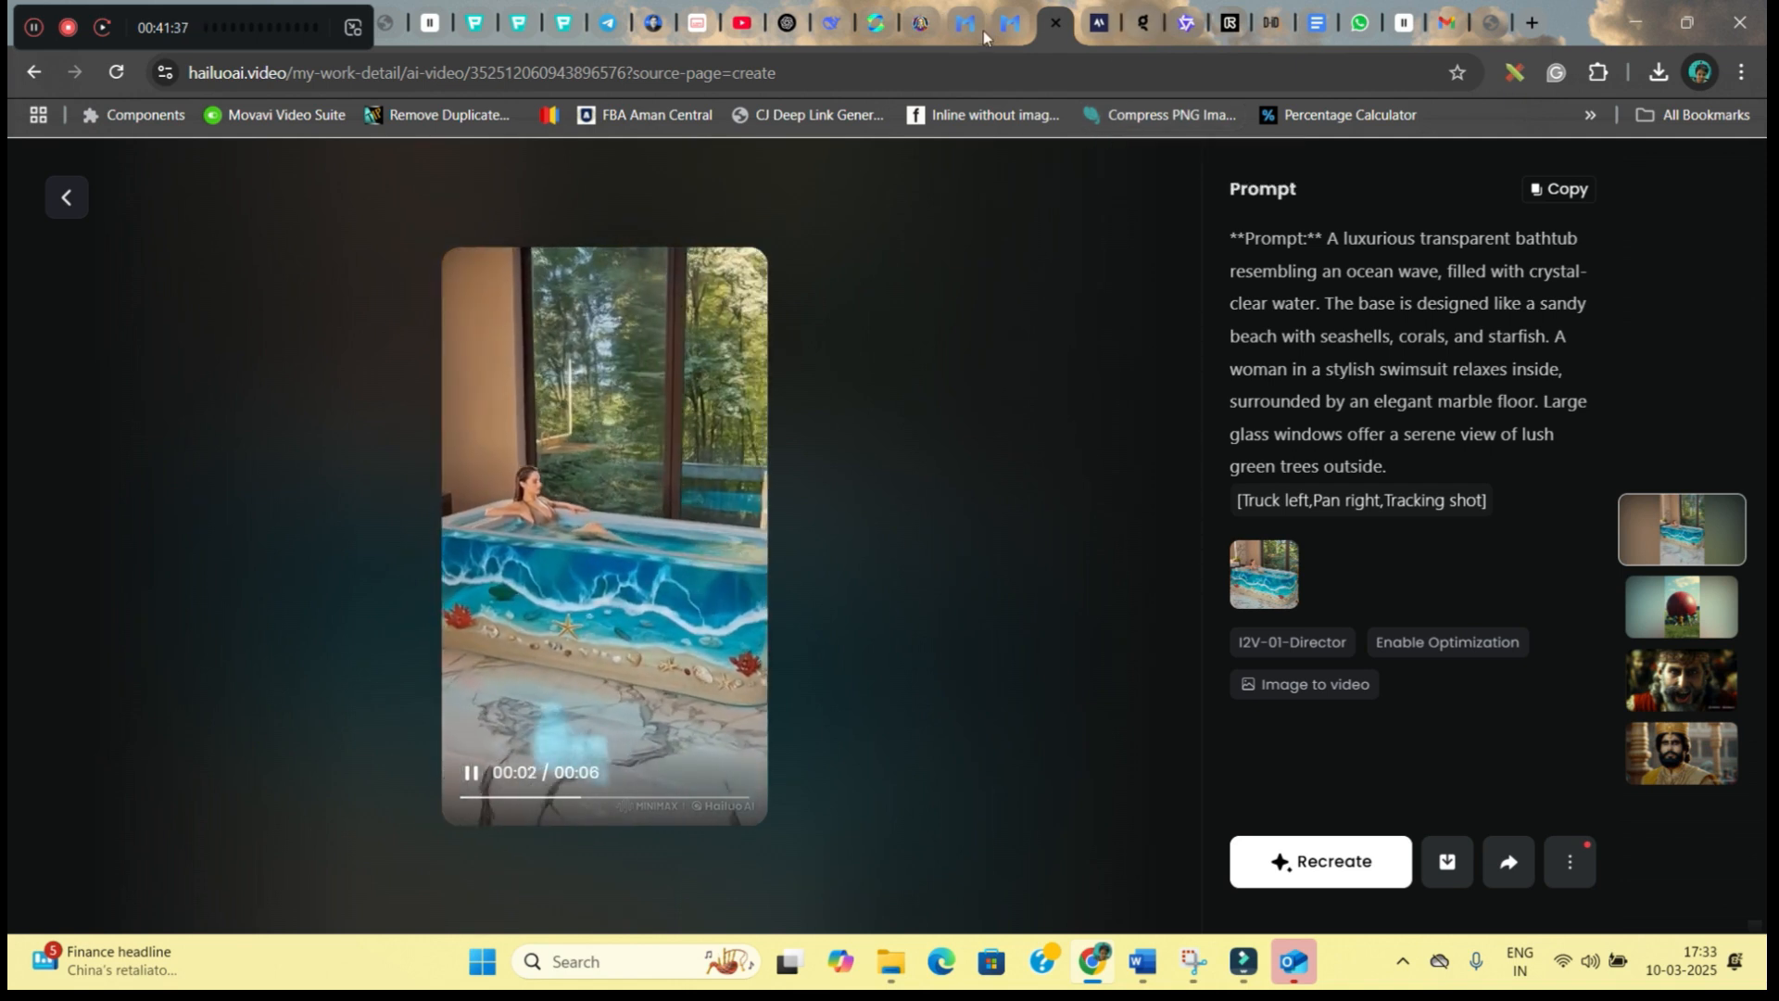
drag(1054, 44, 922, 28)
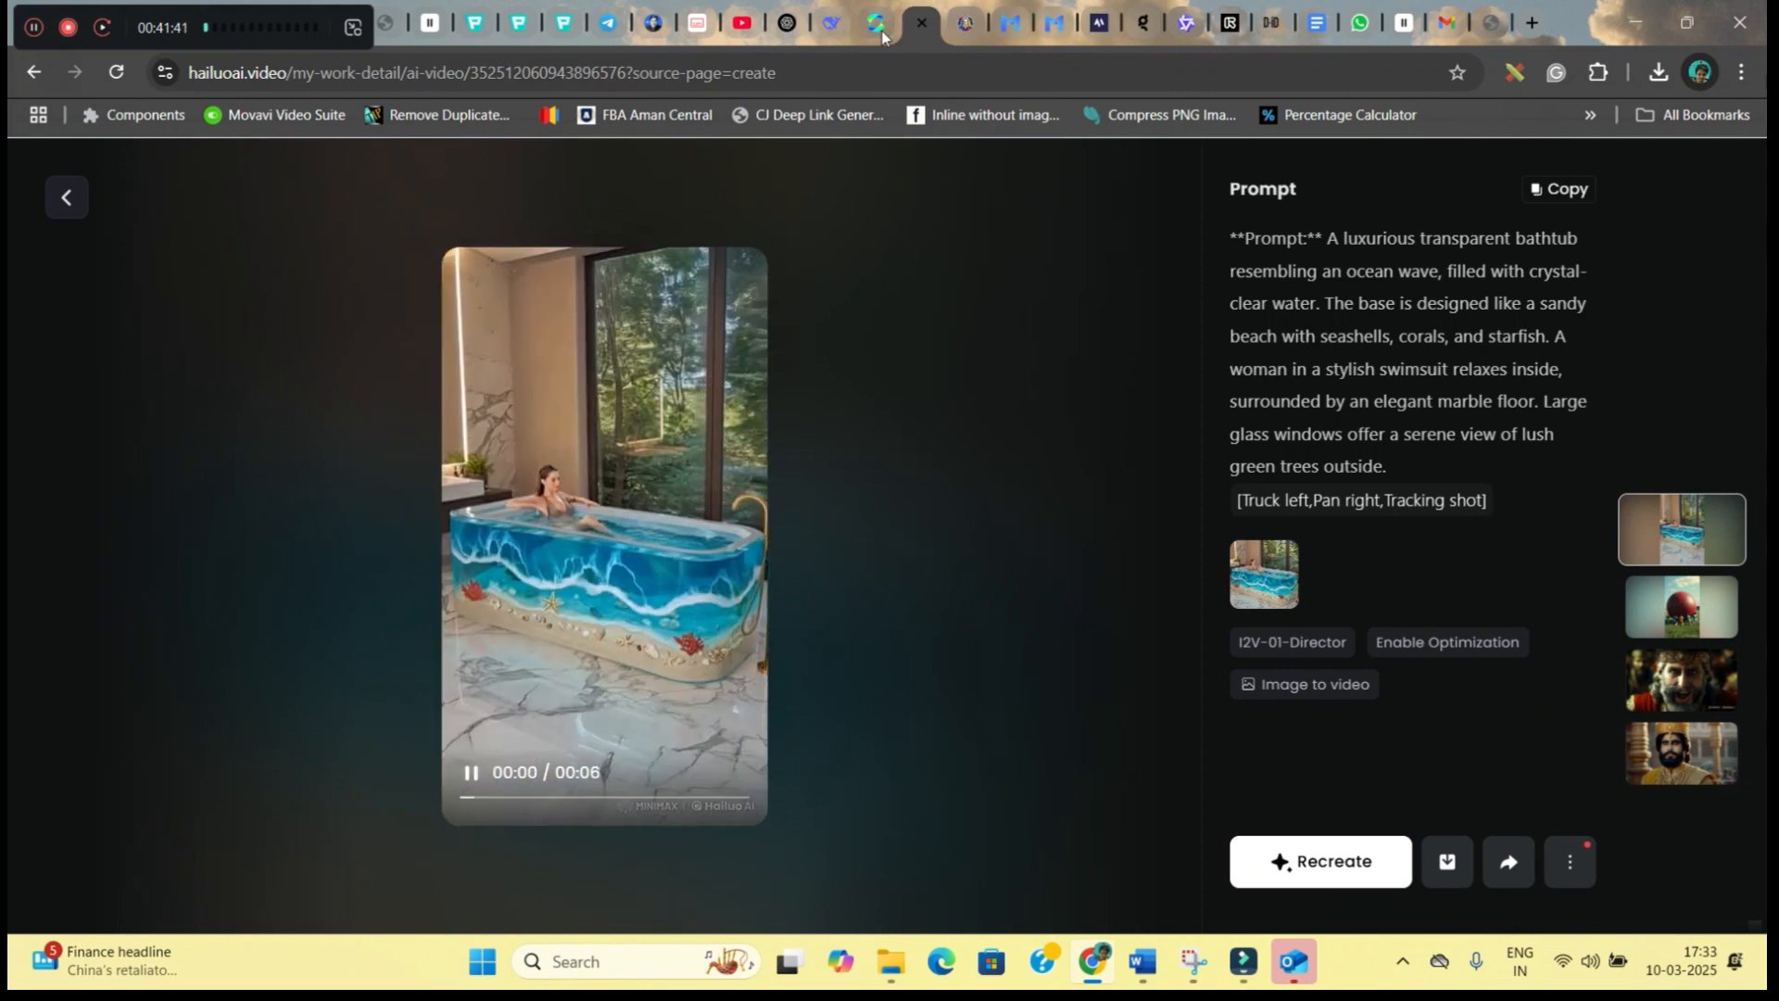
click(890, 30)
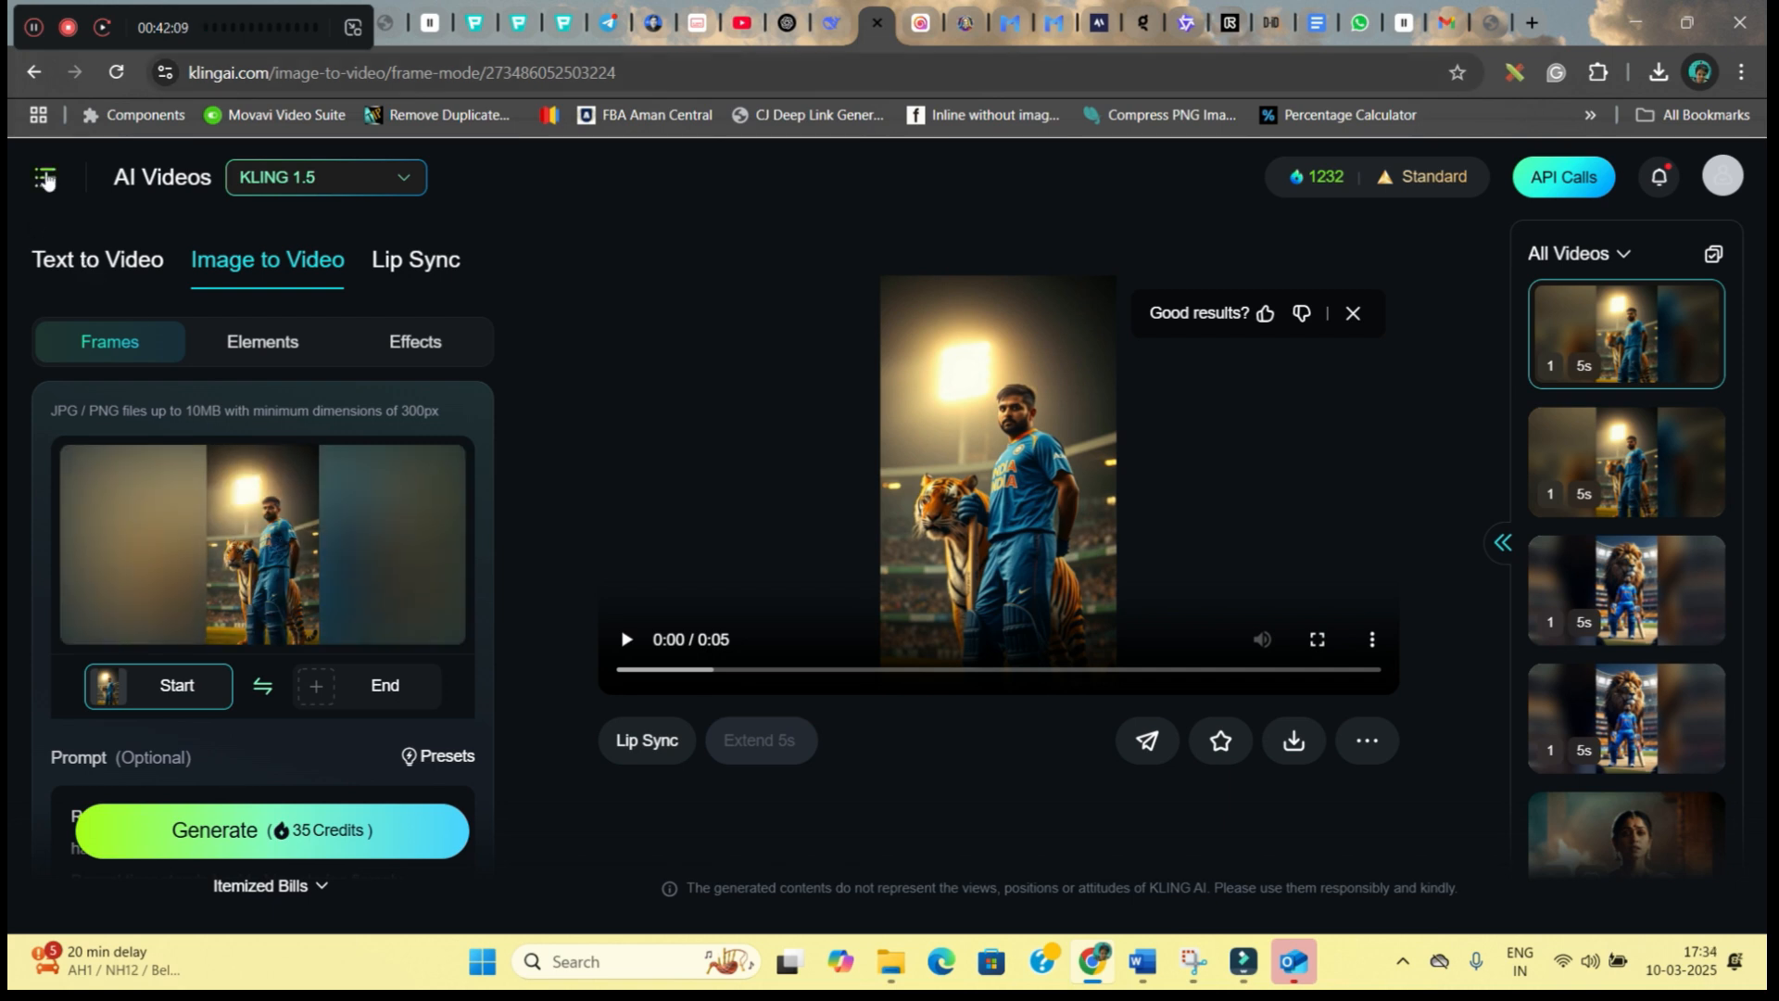
Start a new image-to-video creation from Kling AI's home page and upload the SC3 image as its start frame
mouse_move(45, 177)
click(80, 254)
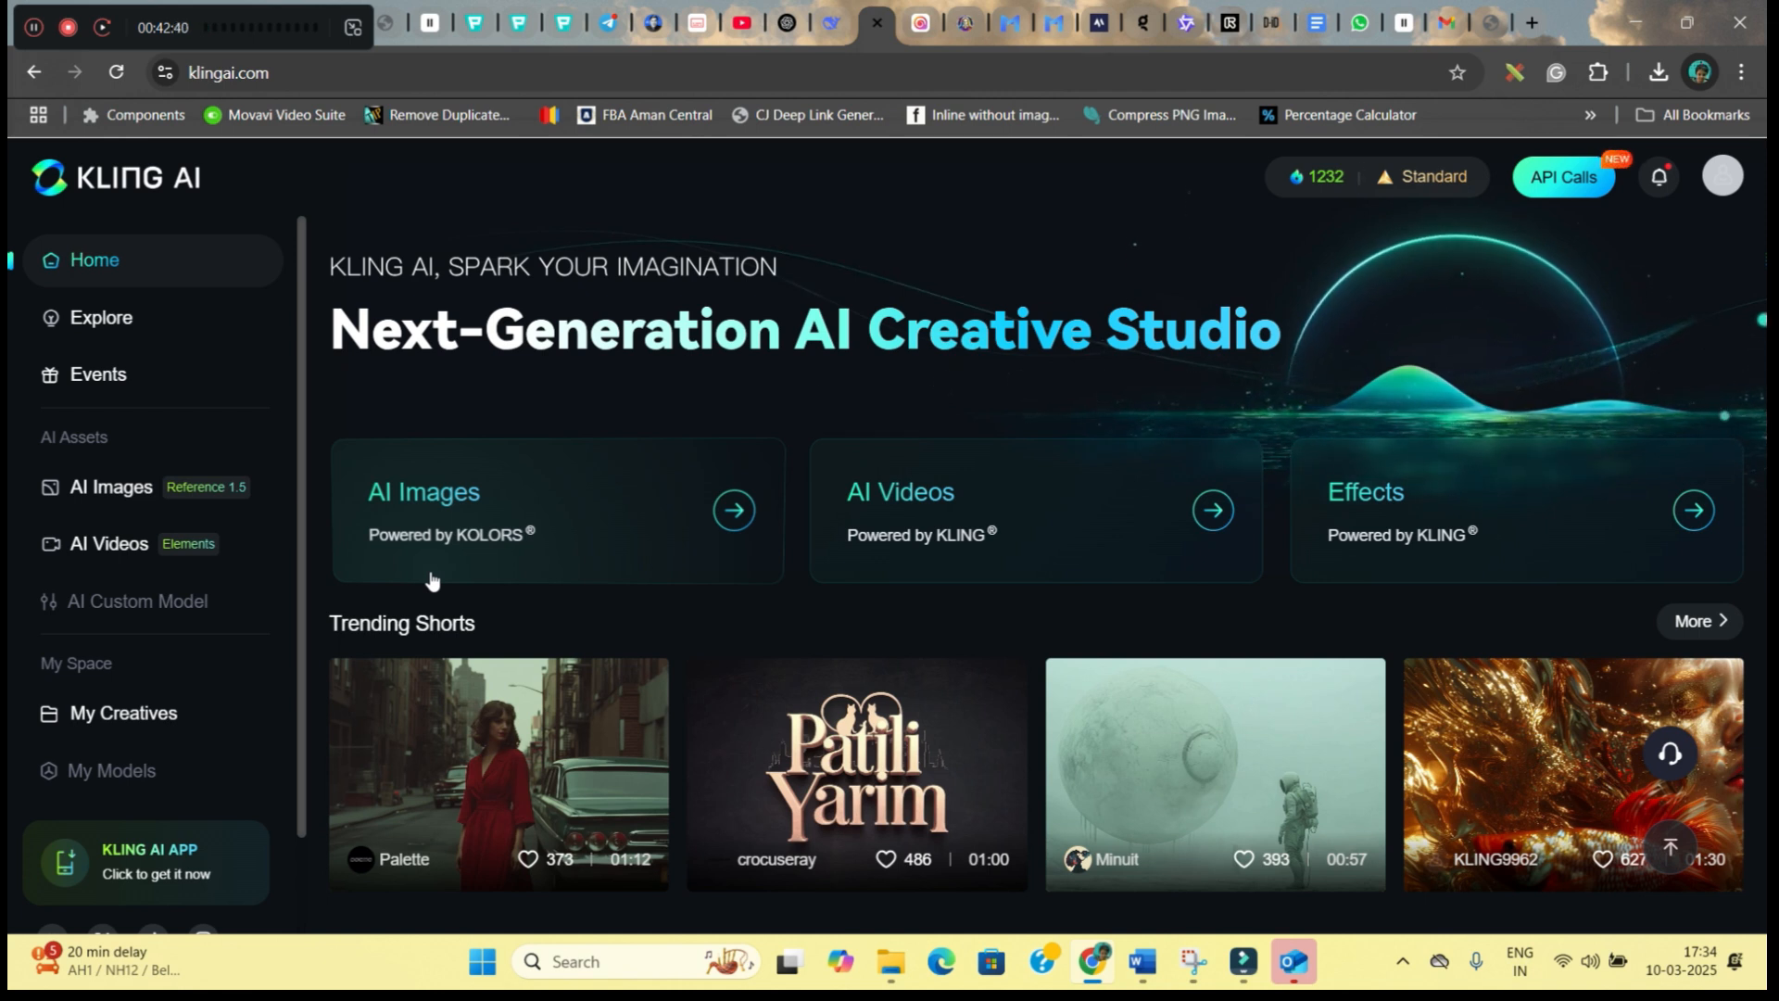
click(909, 499)
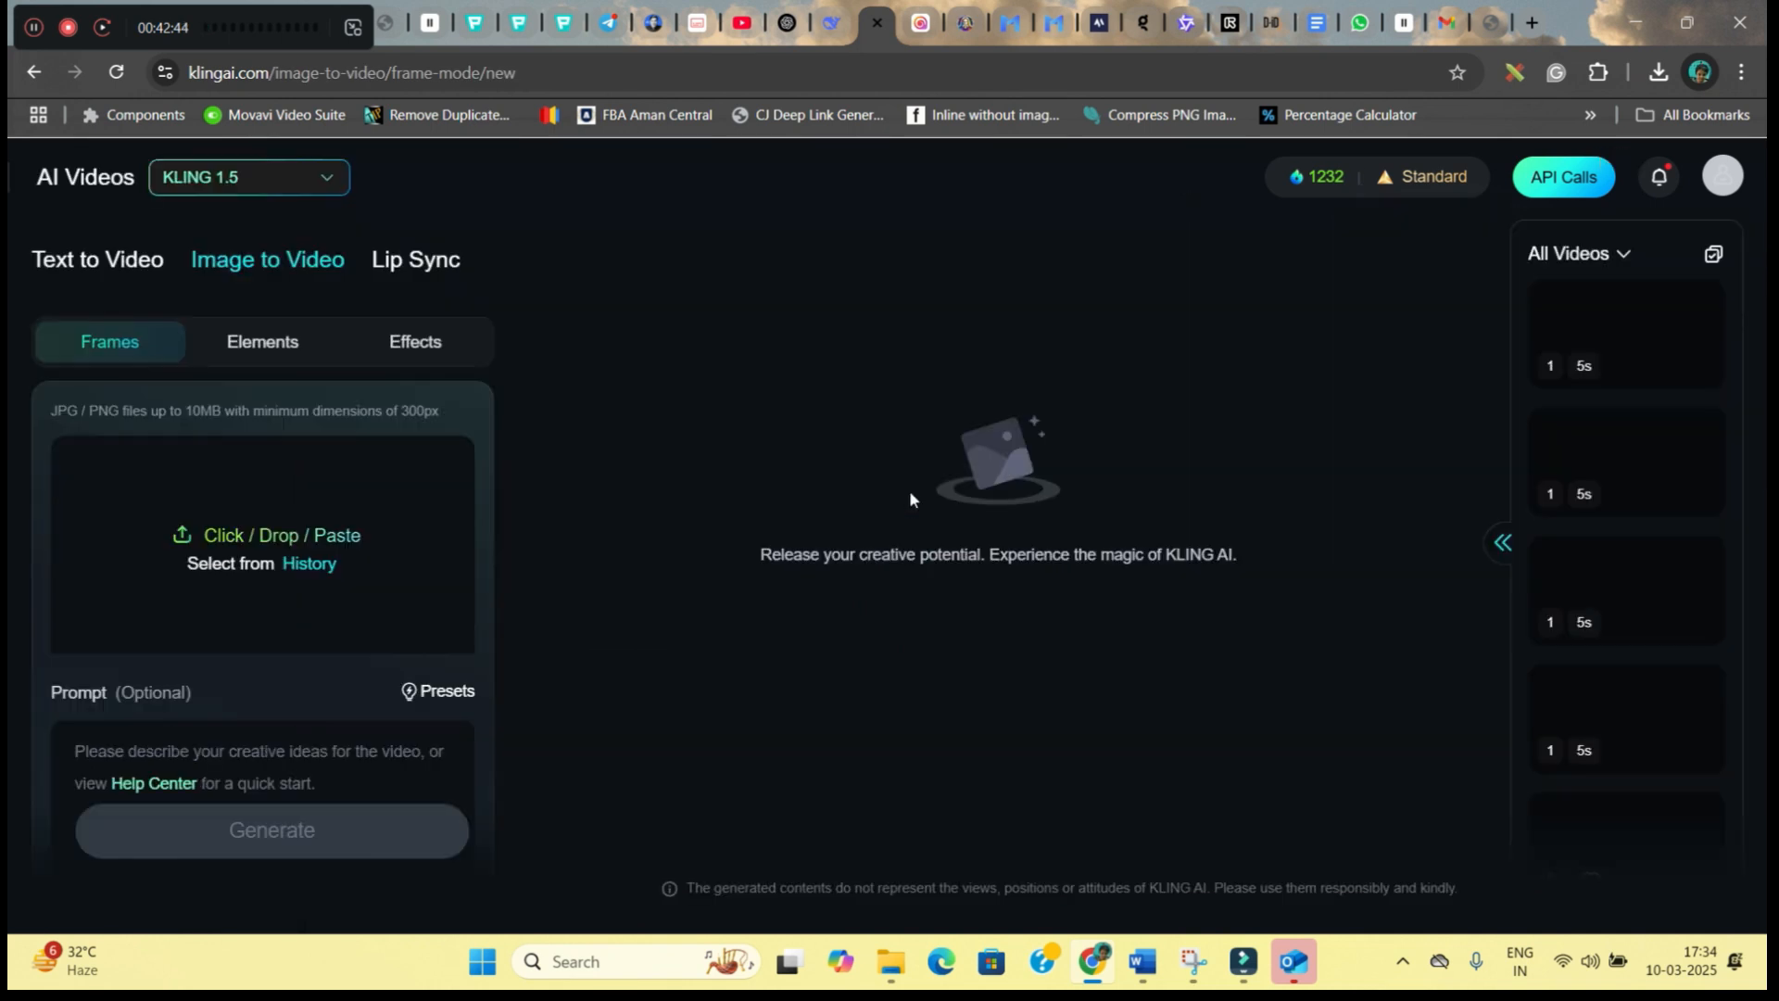
click(216, 542)
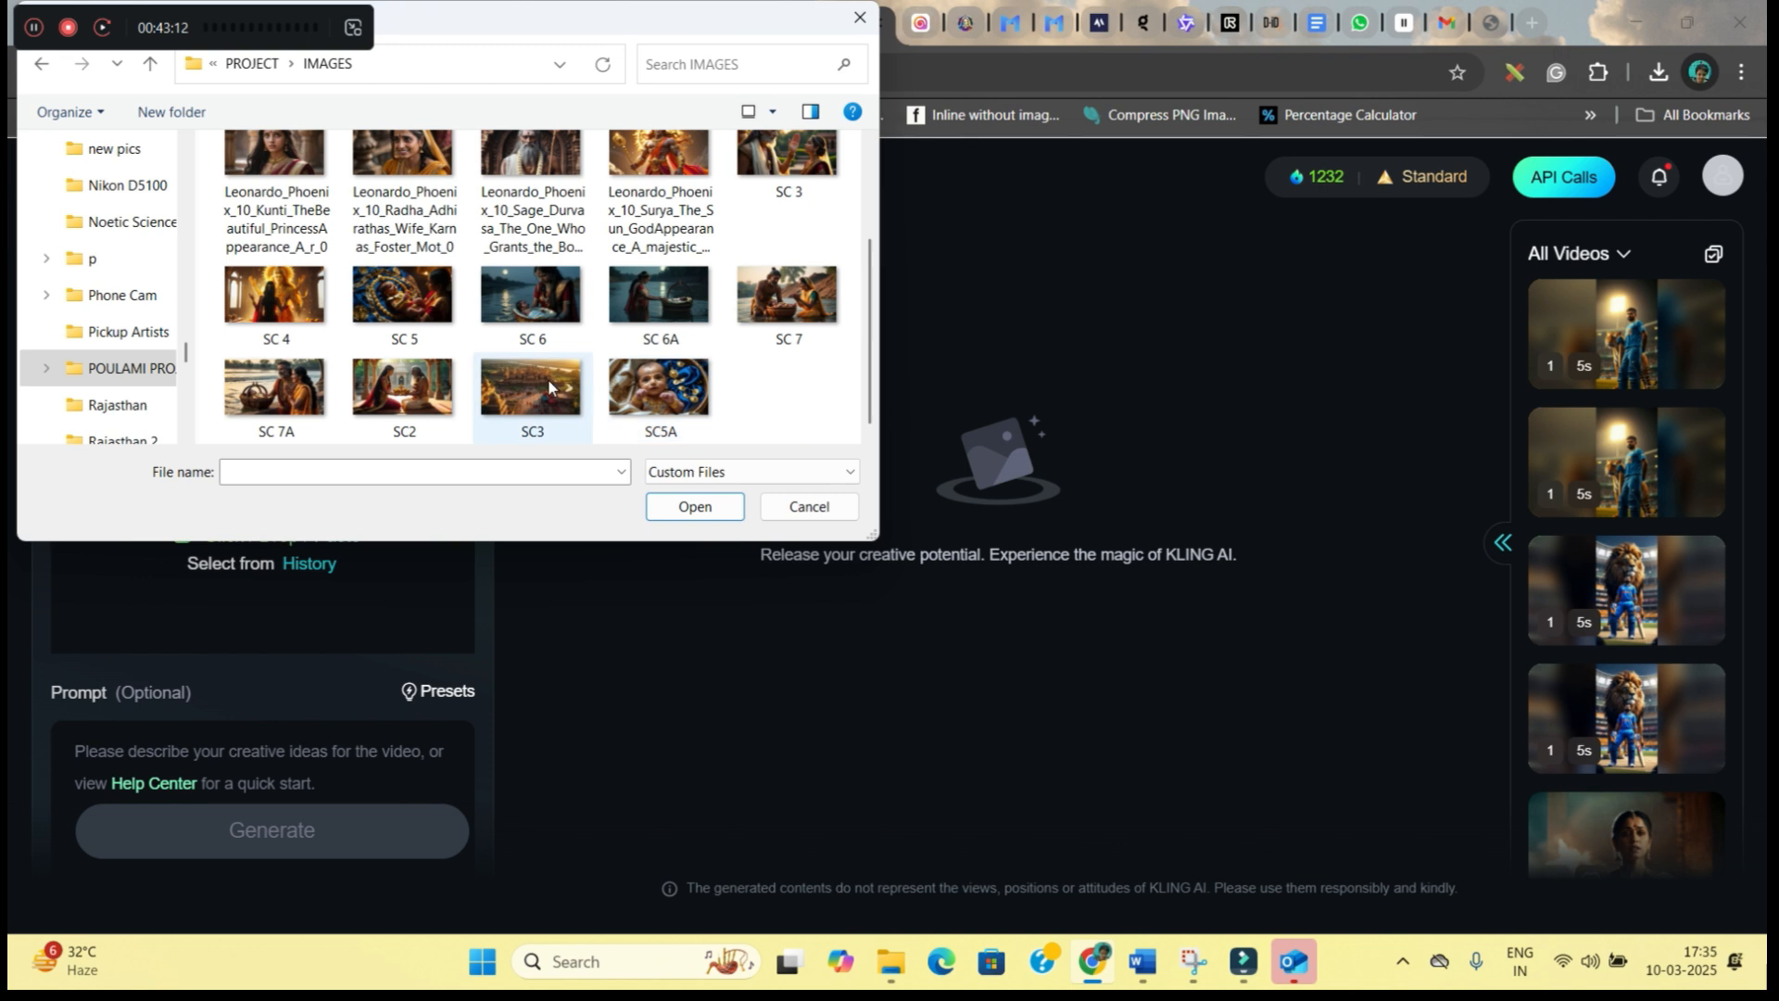
click(548, 378)
click(702, 508)
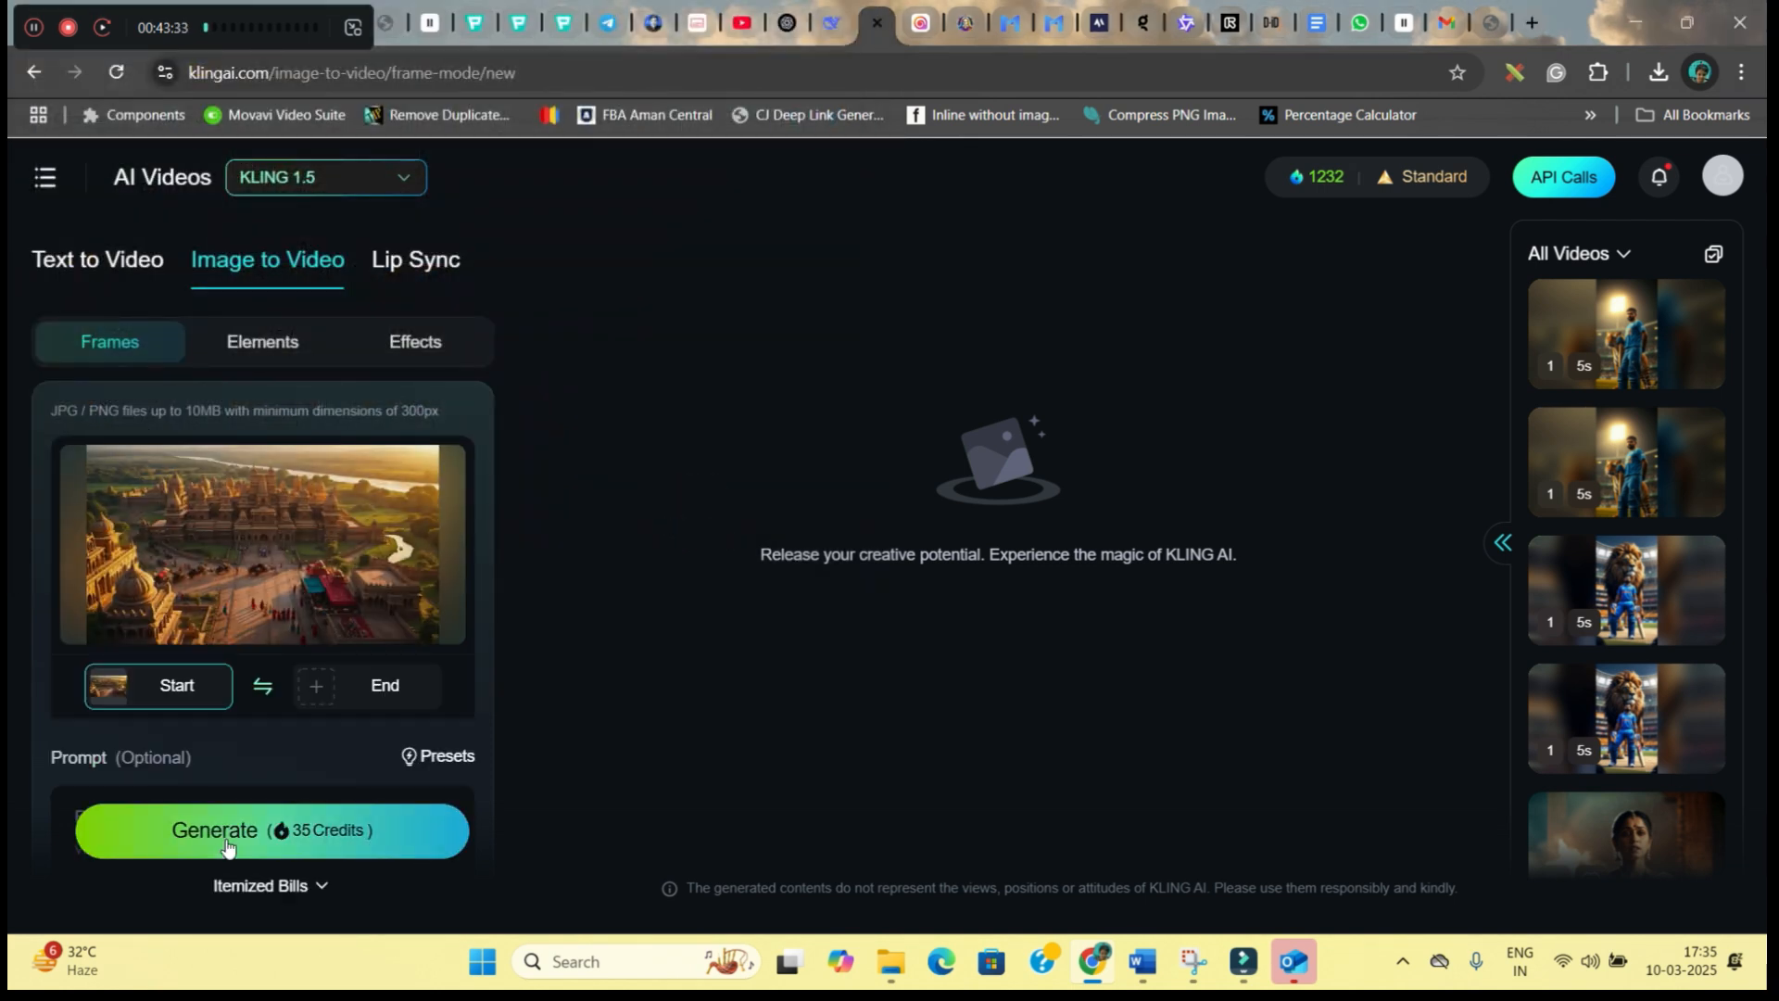
Copy the Scene 1 video transition prompt "A slow aerial pan over the majestic kingdom of Kunti Bhoja..." from Word into Kling AI's video prompt
click(1096, 963)
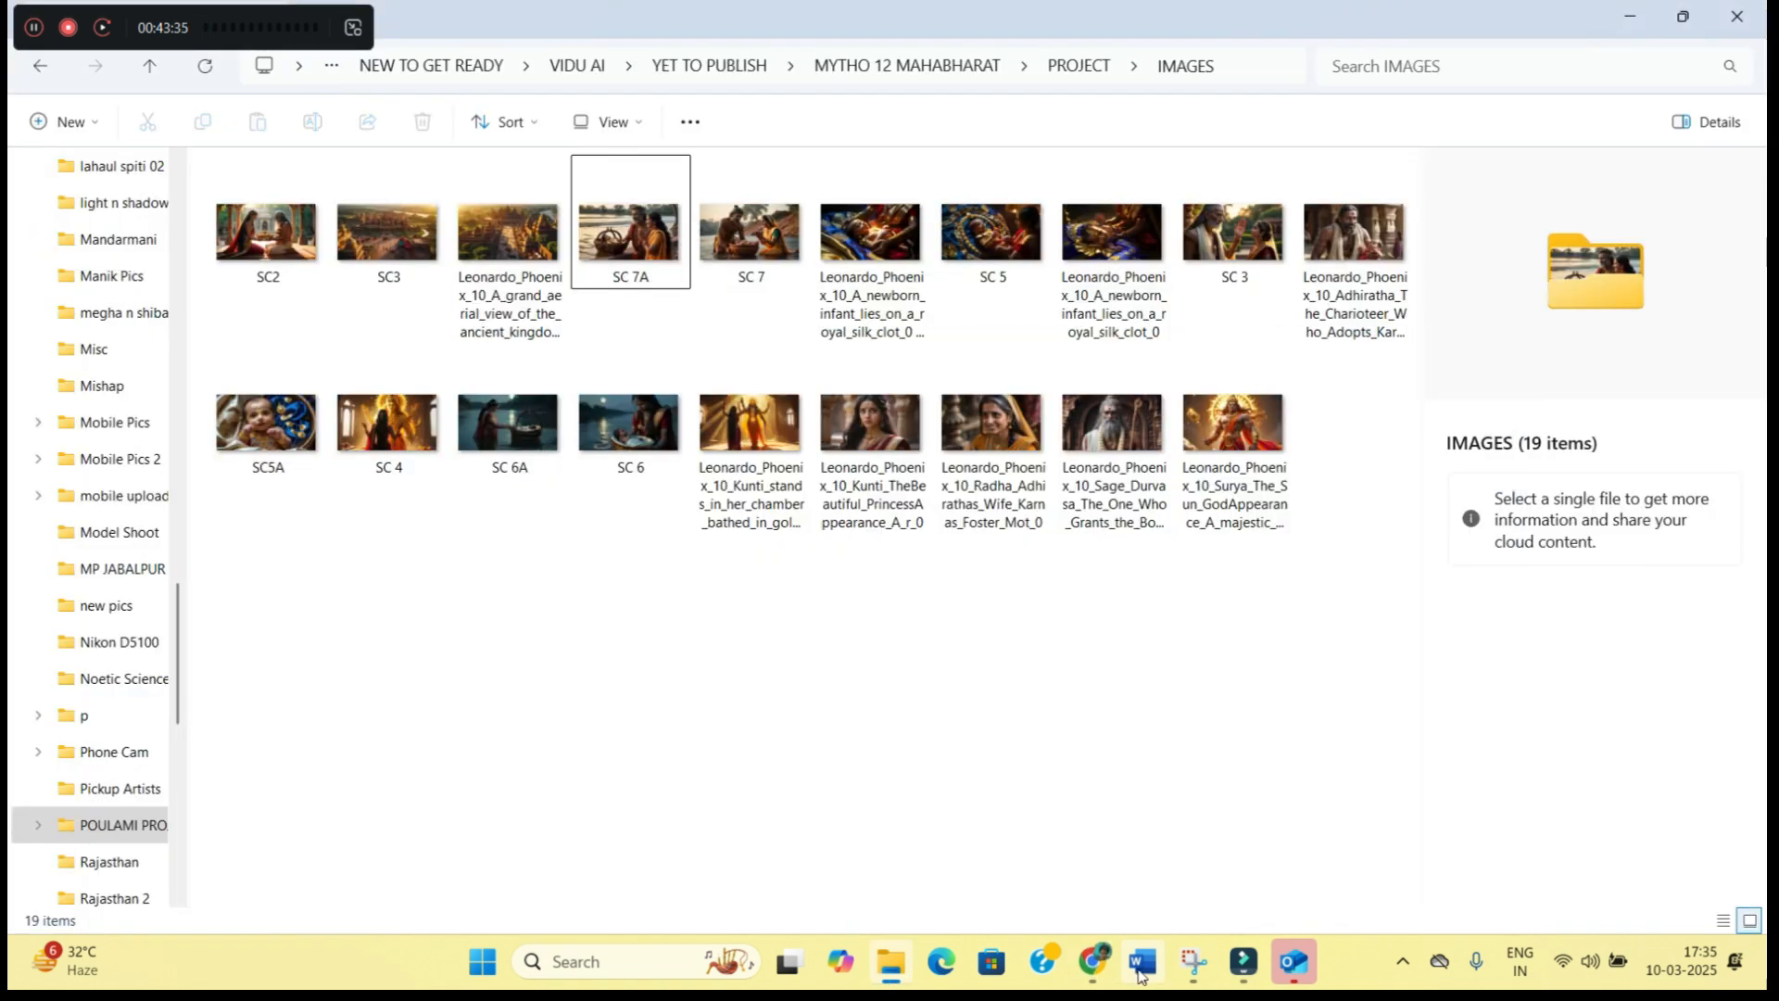
click(1138, 964)
scroll(400, 472, up, 15)
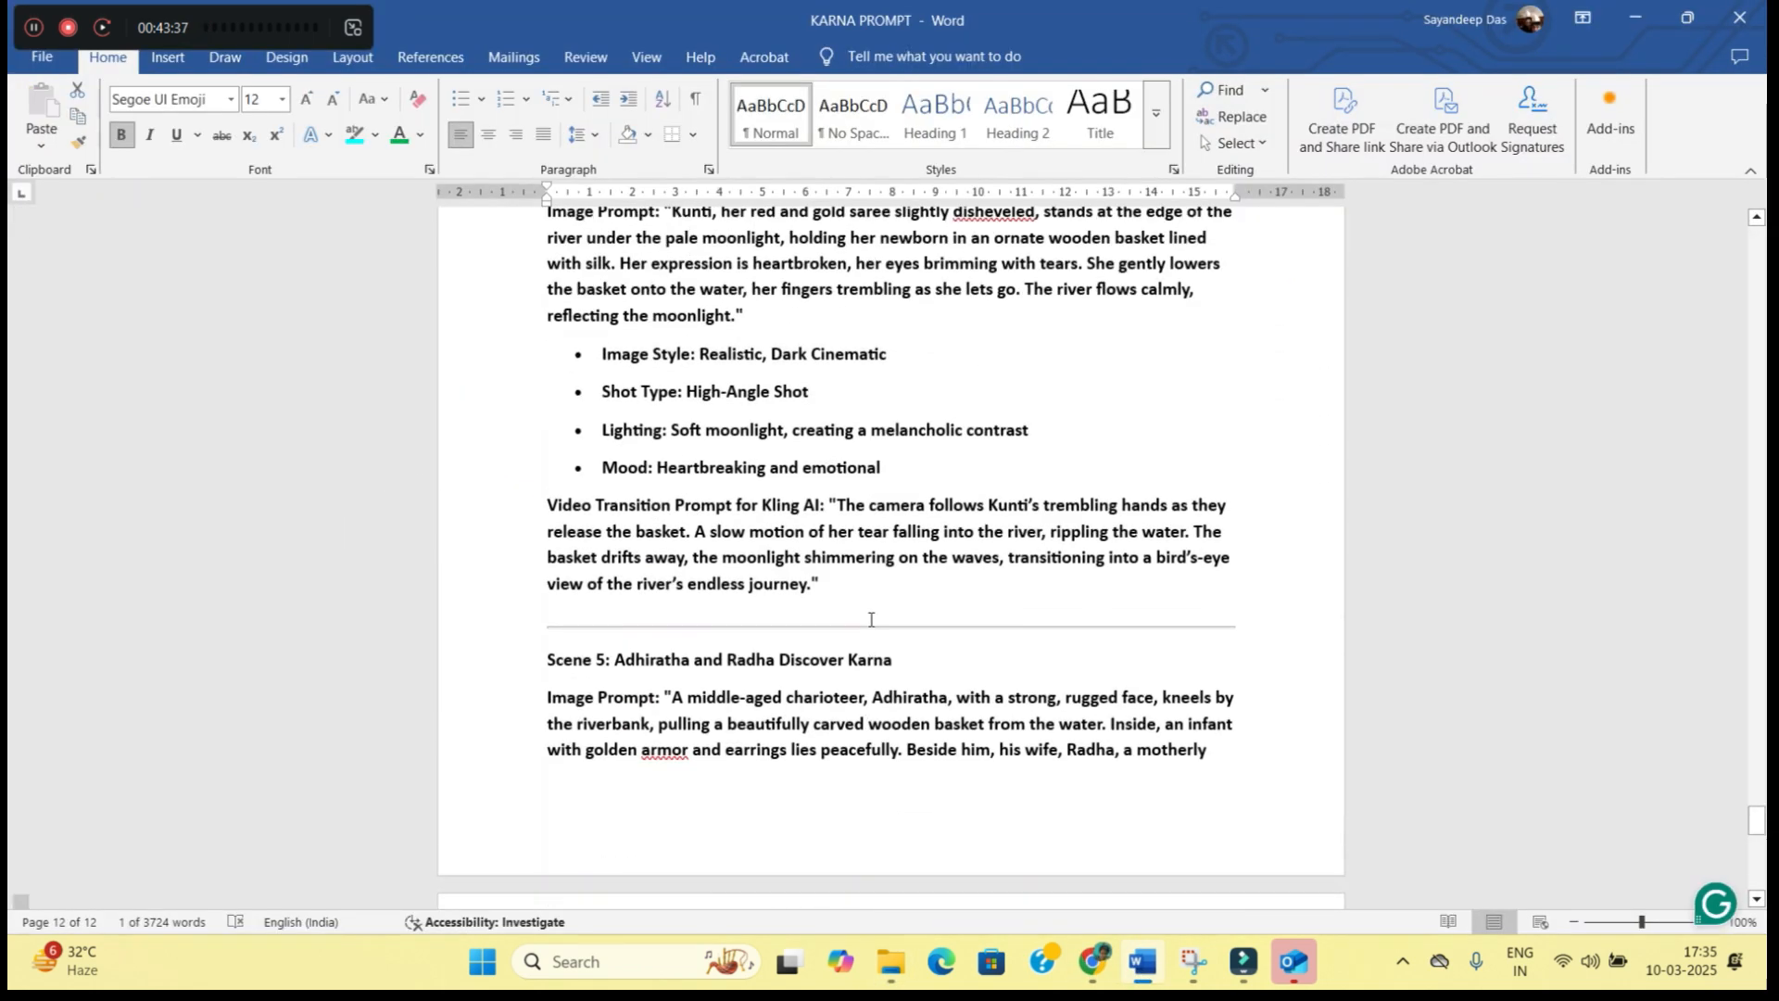
scroll(861, 623, up, 5)
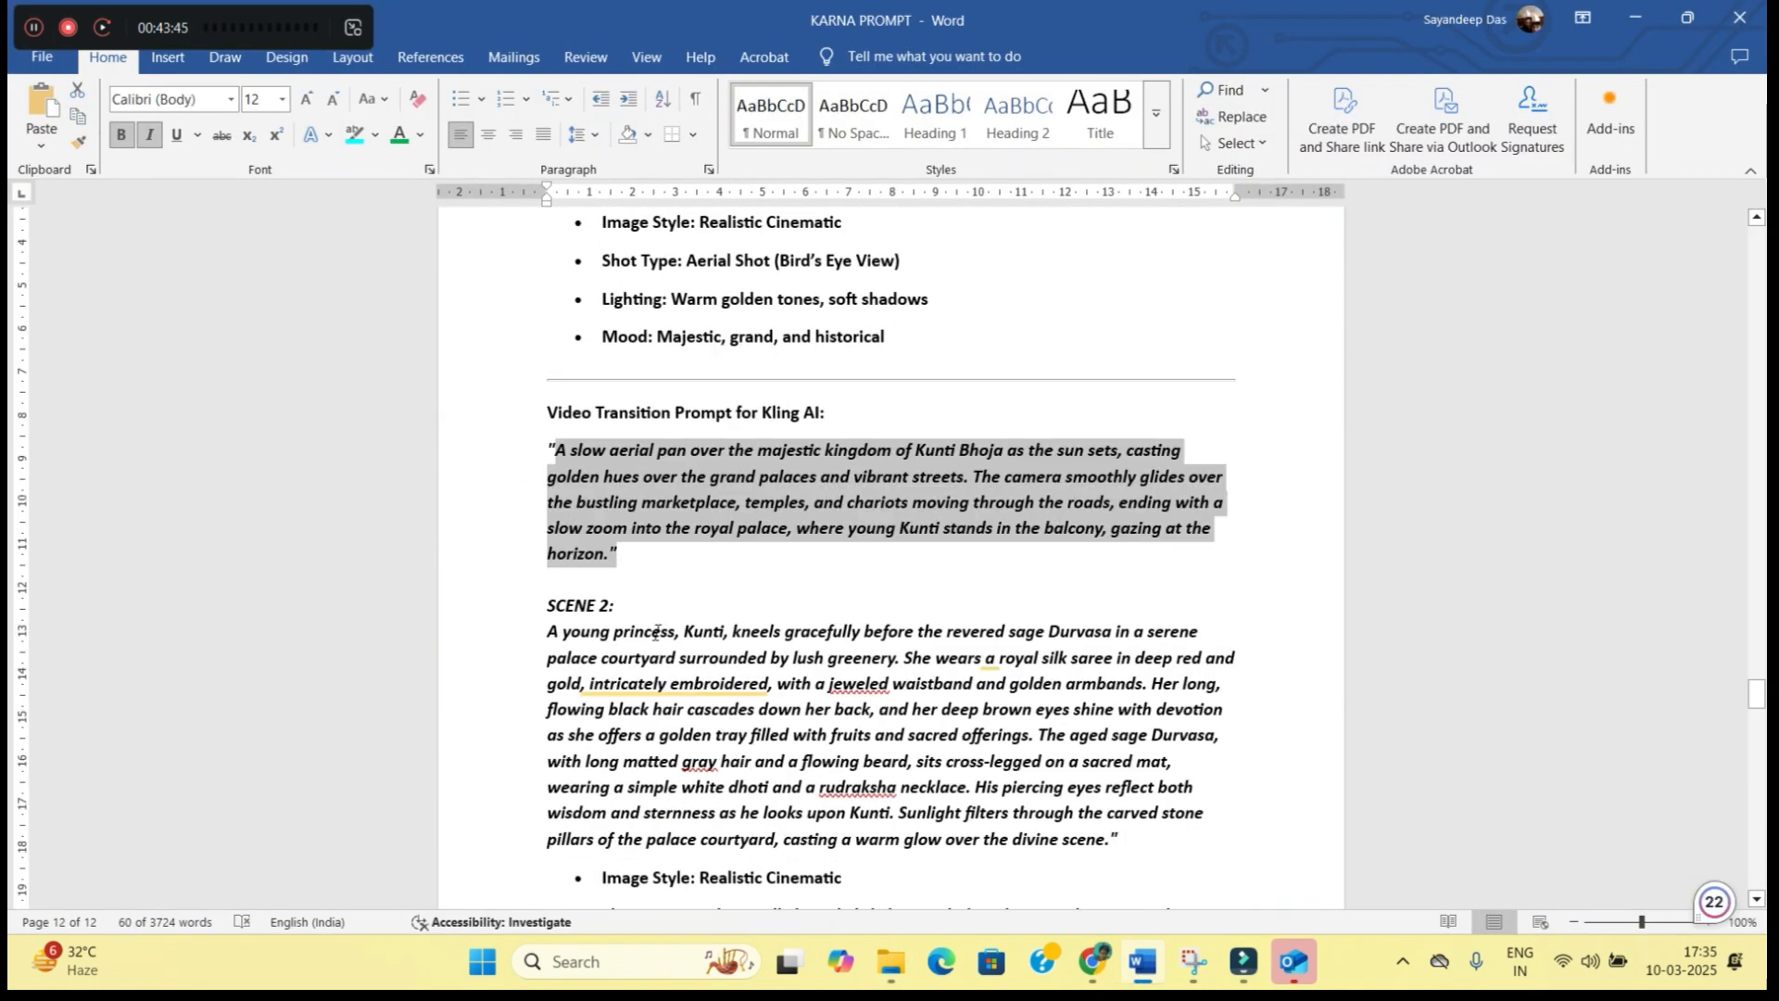
key(alt+Tab)
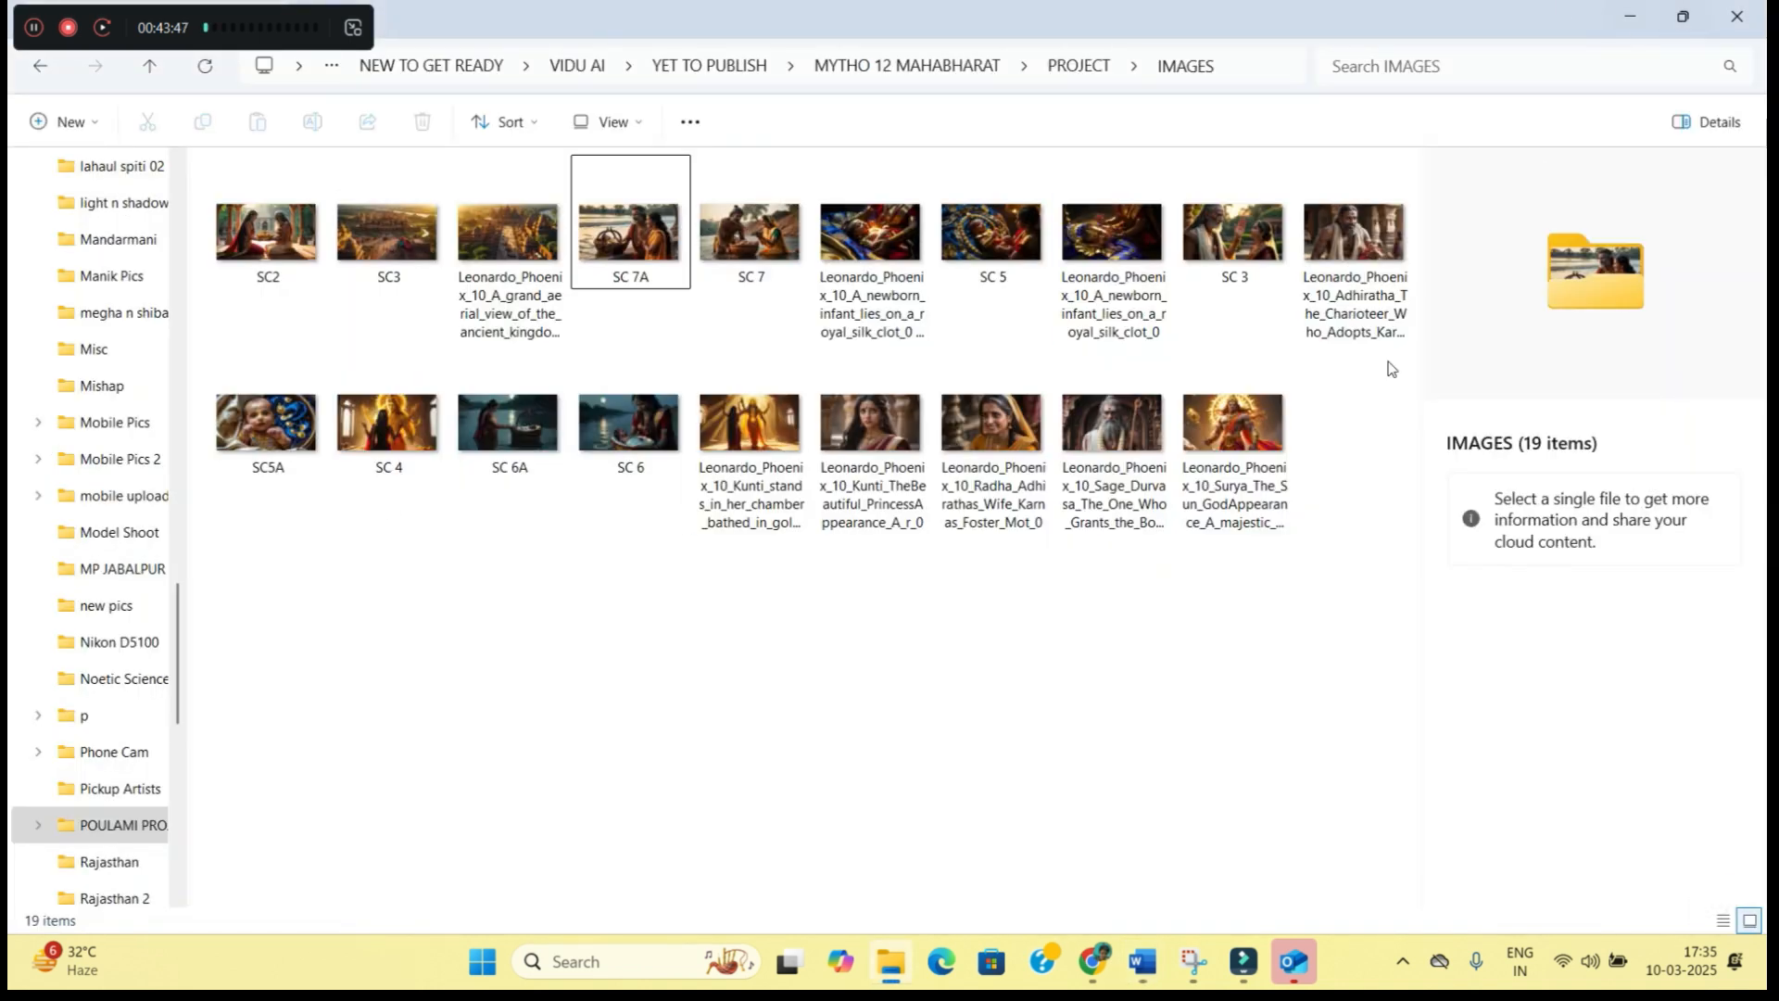
click(1083, 970)
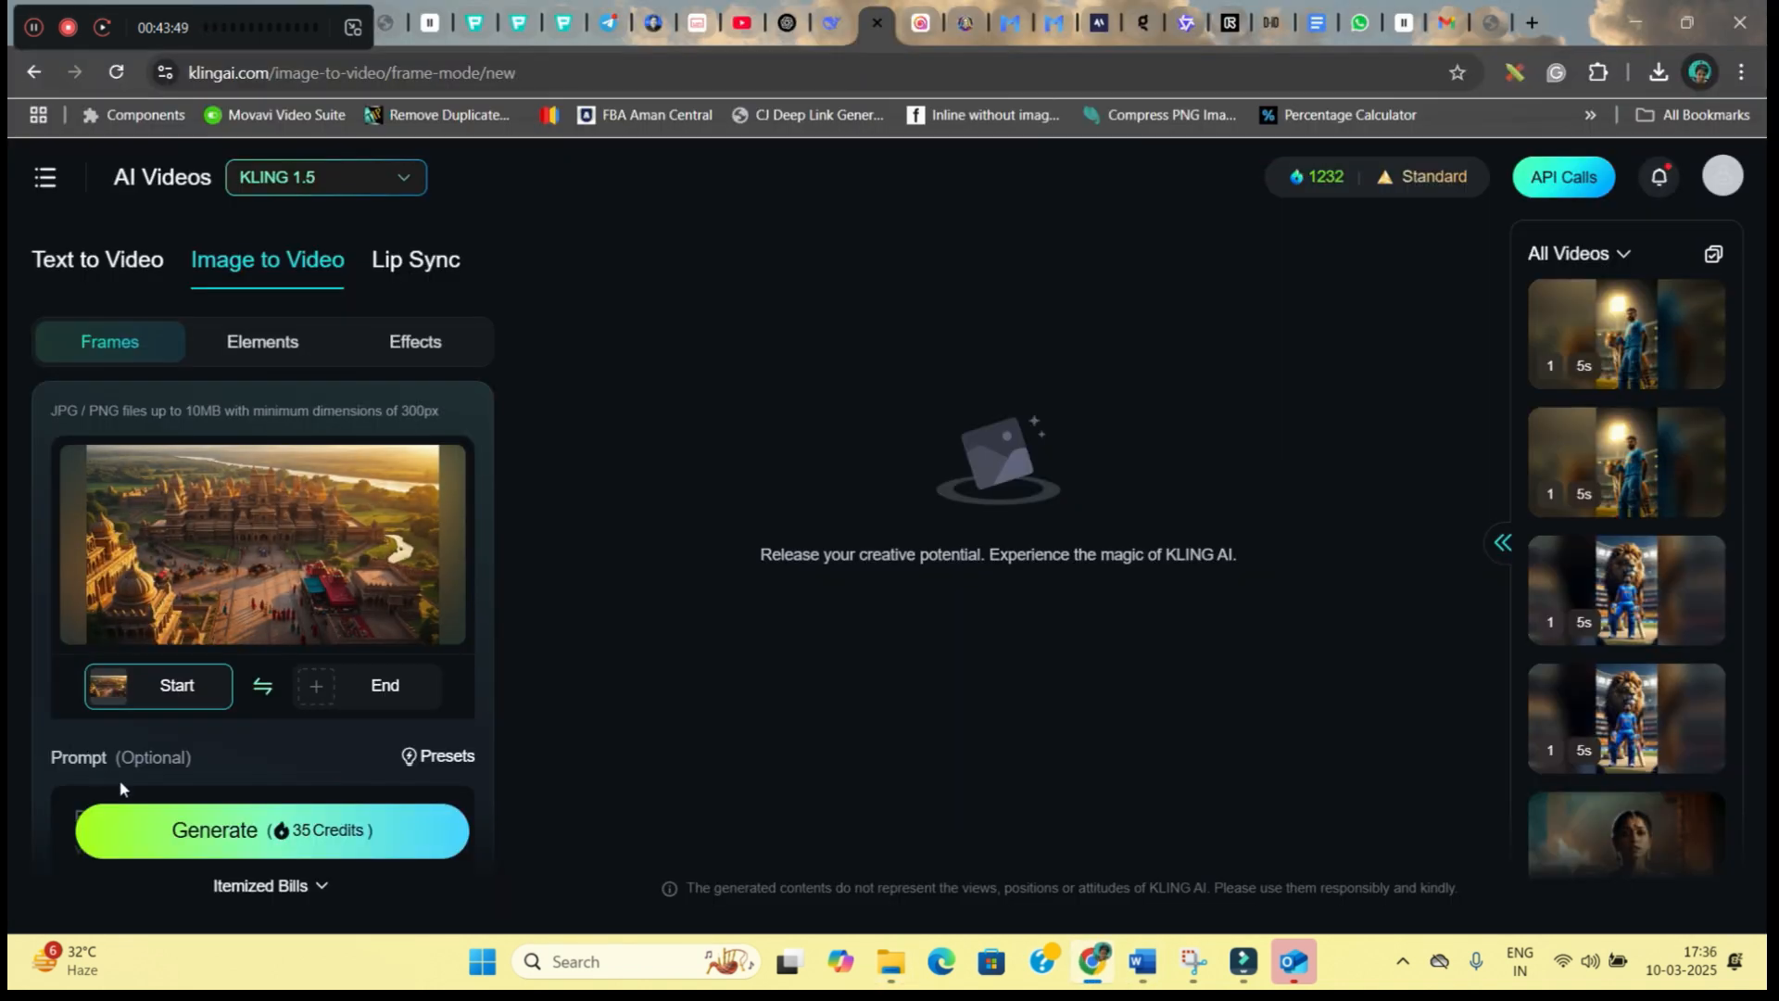
scroll(265, 725, down, 4)
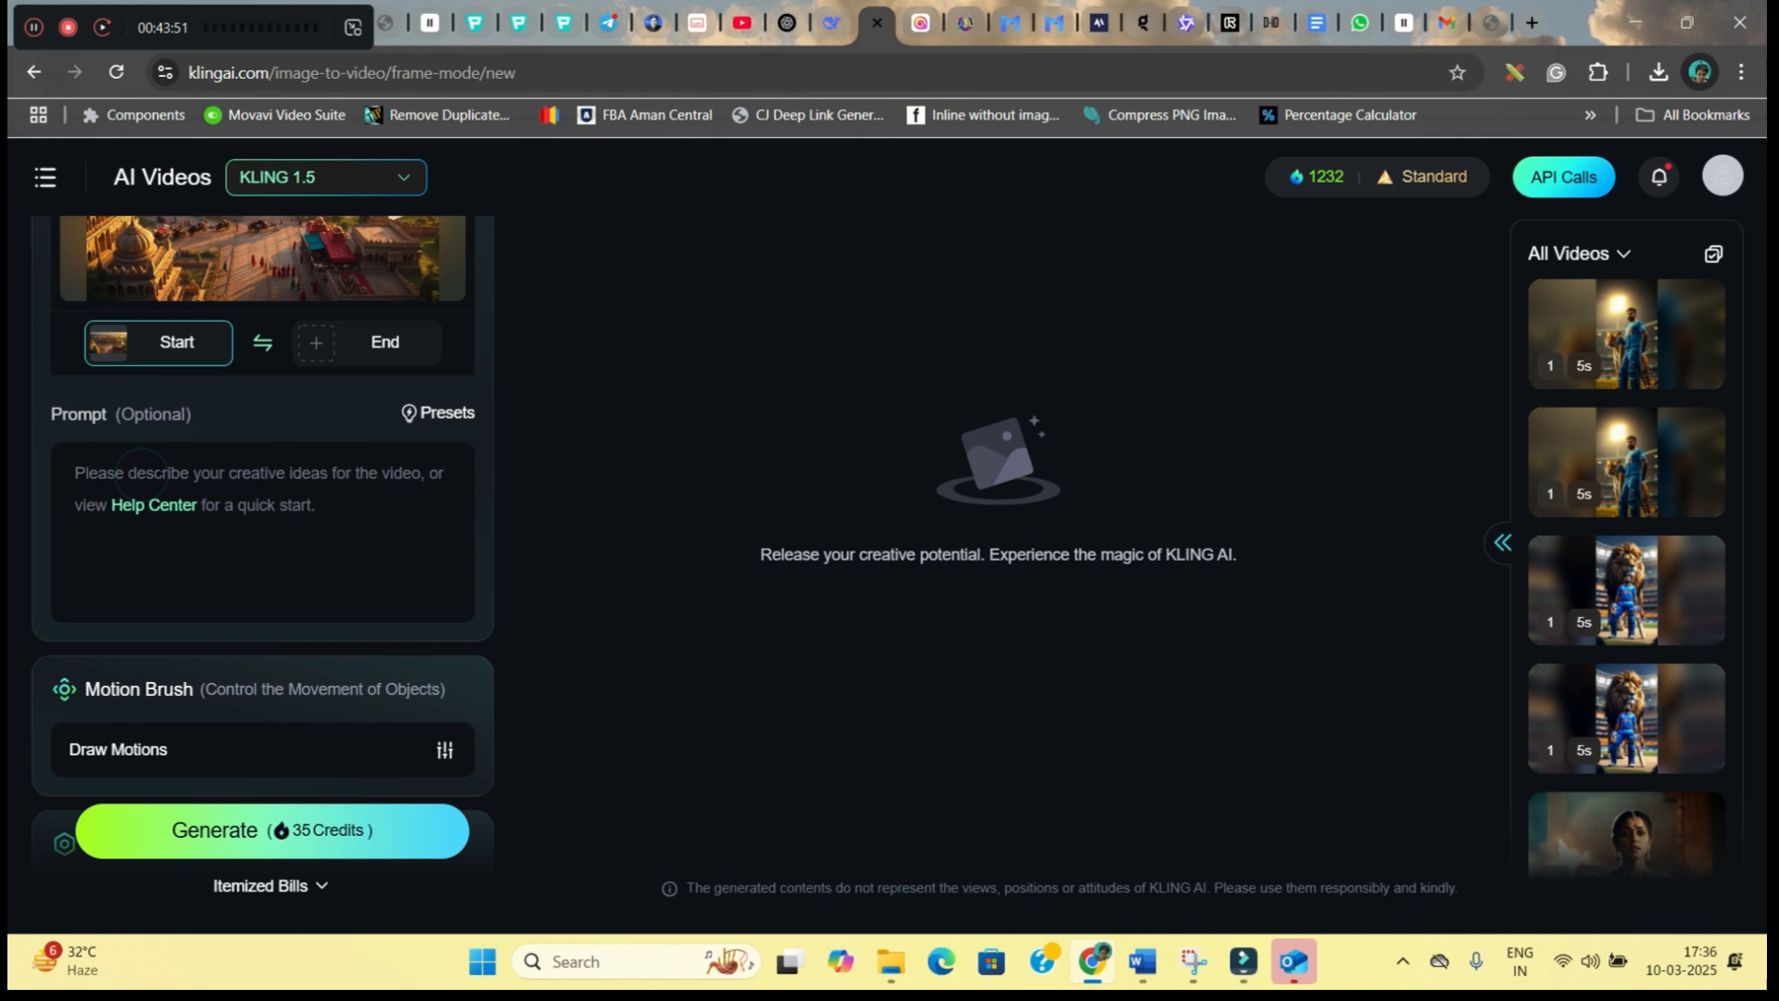
key(ctrl+v)
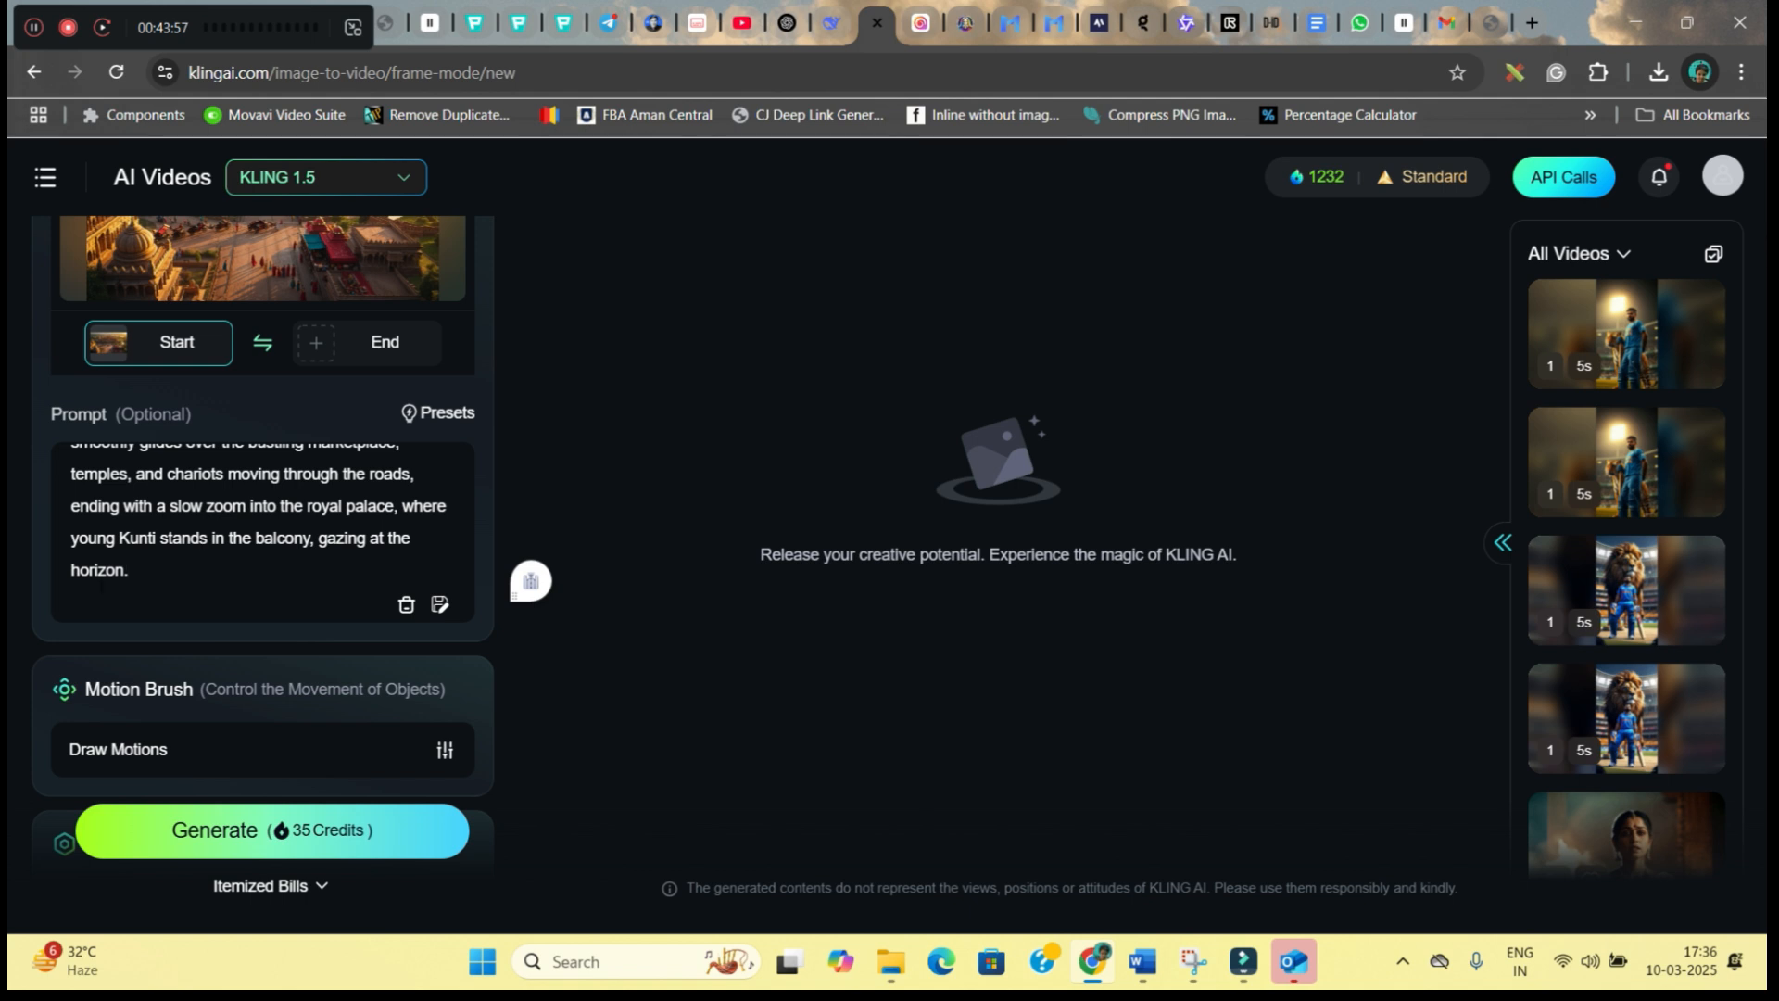
Examine the Motion Brush editor's auto-segmentation, movement path and static area options for the SC3 image, and close it without drawing motions
scroll(101, 586, down, 3)
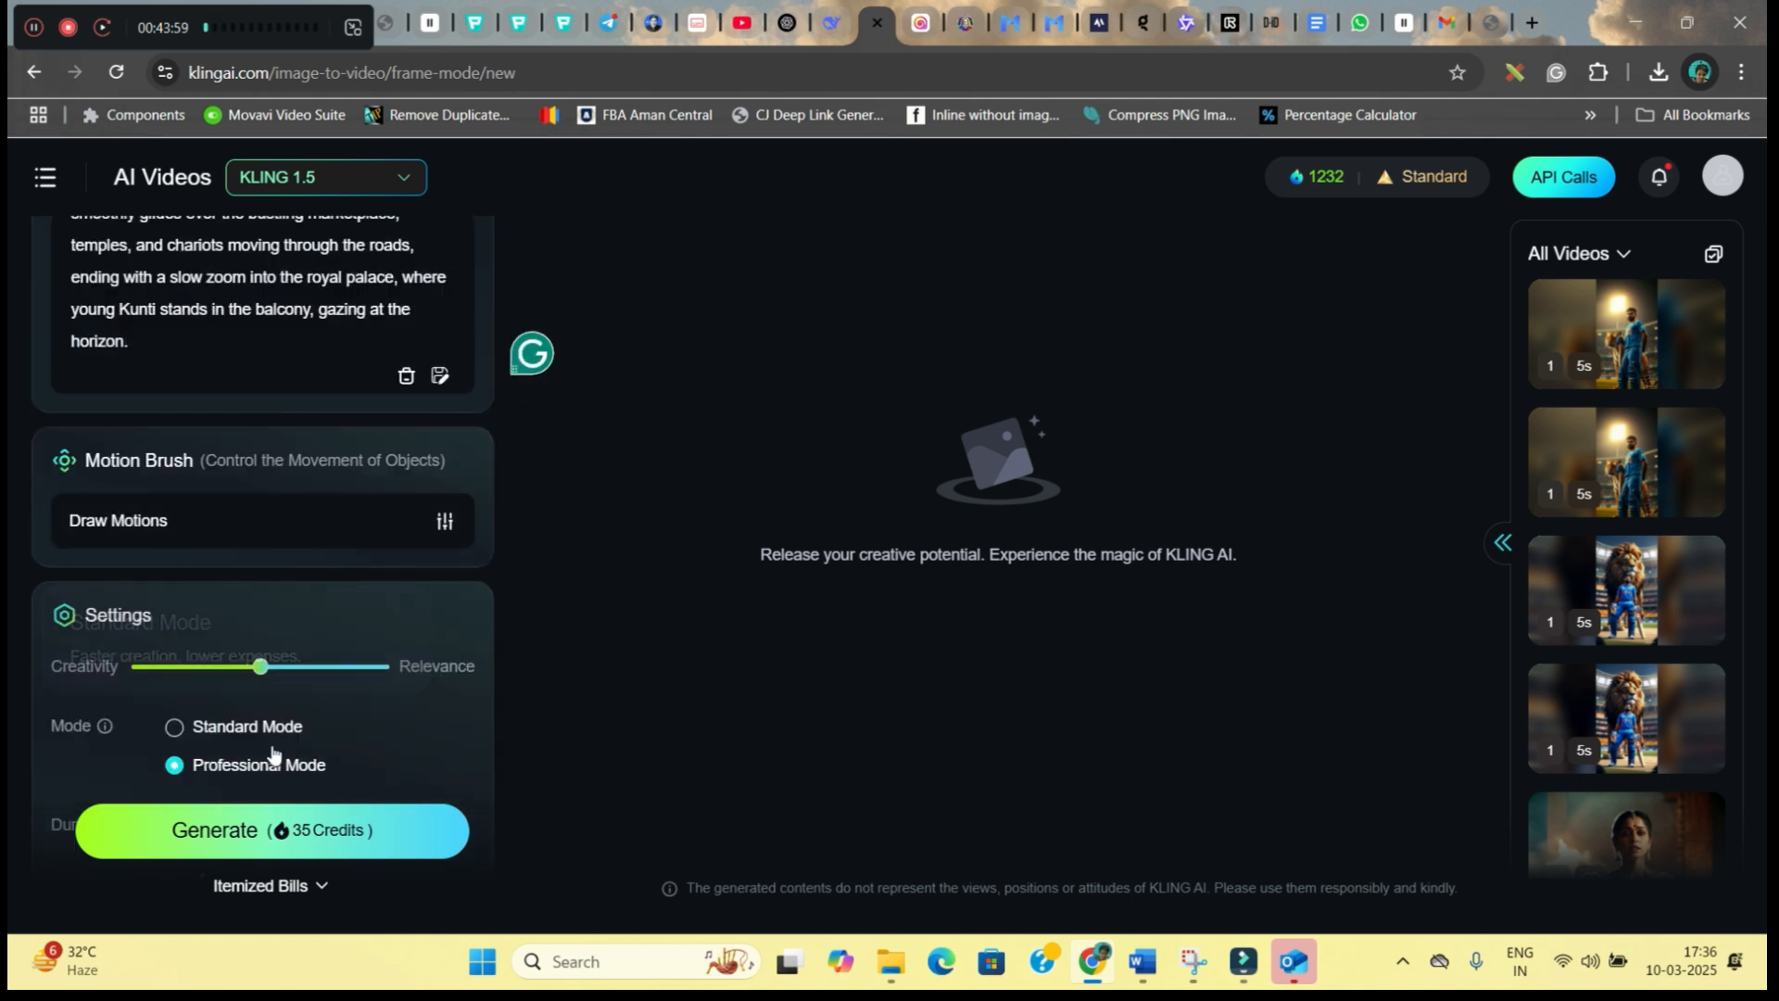
click(451, 530)
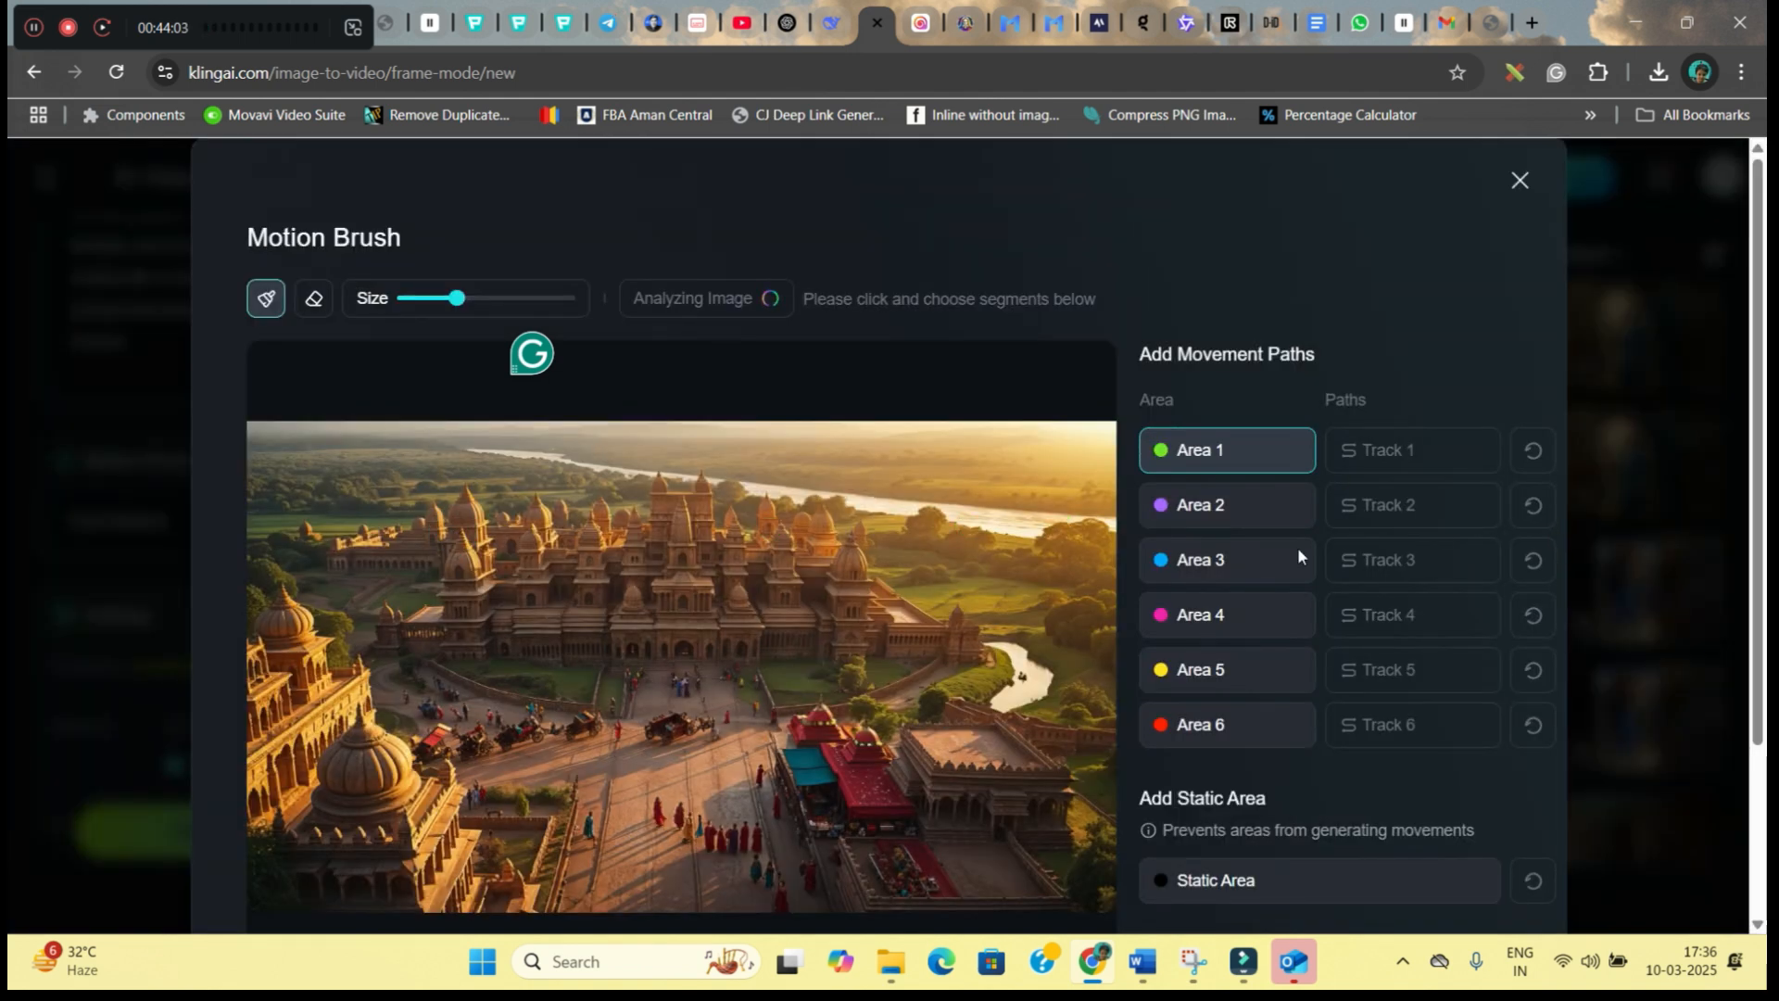
scroll(1394, 764, down, 3)
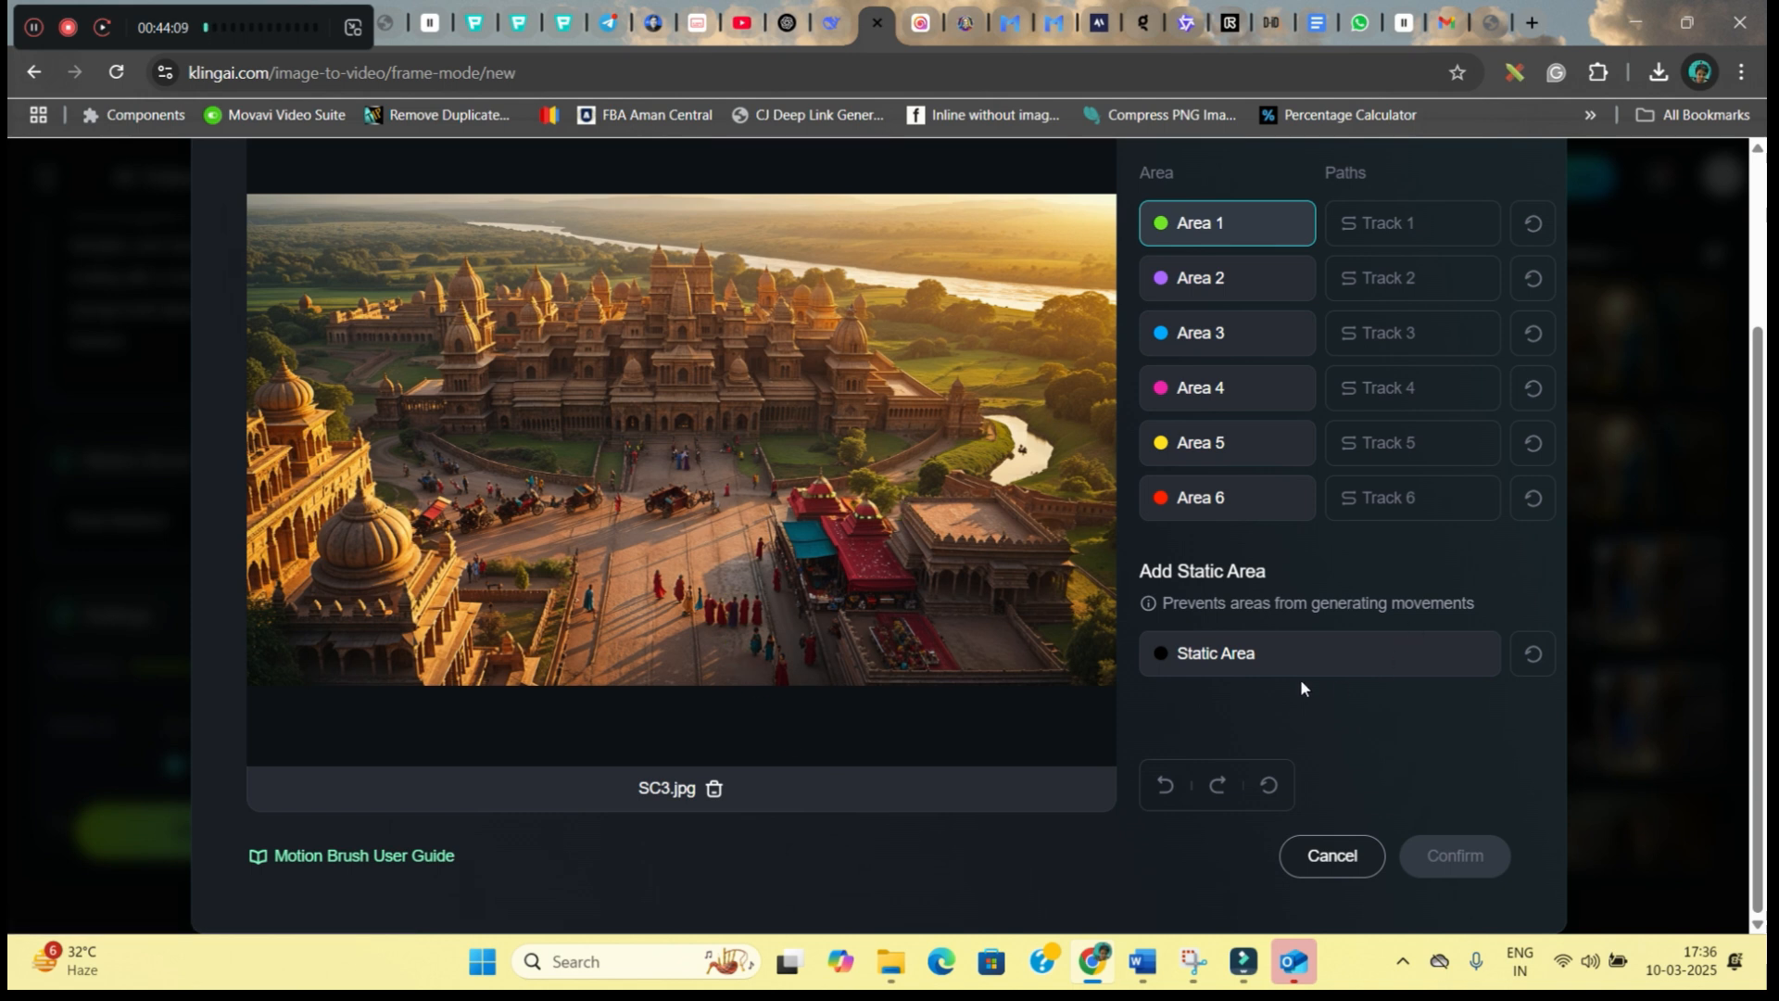
scroll(1362, 546, up, 3)
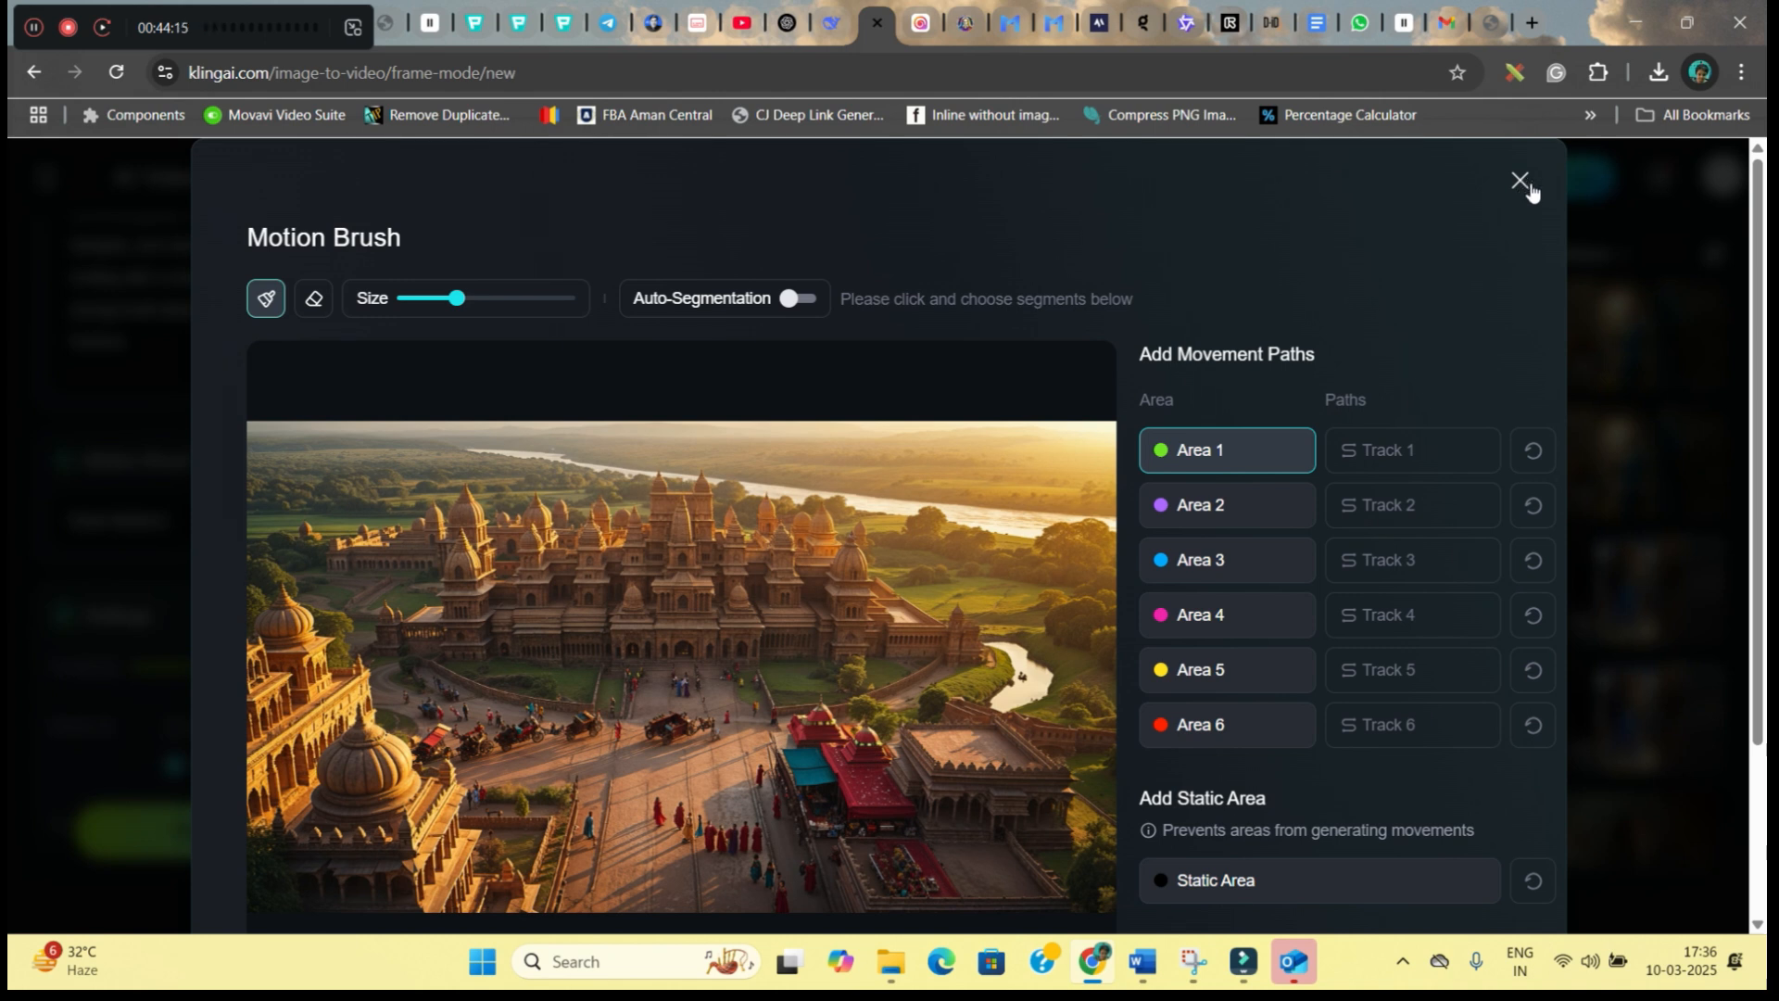
click(797, 300)
click(1521, 182)
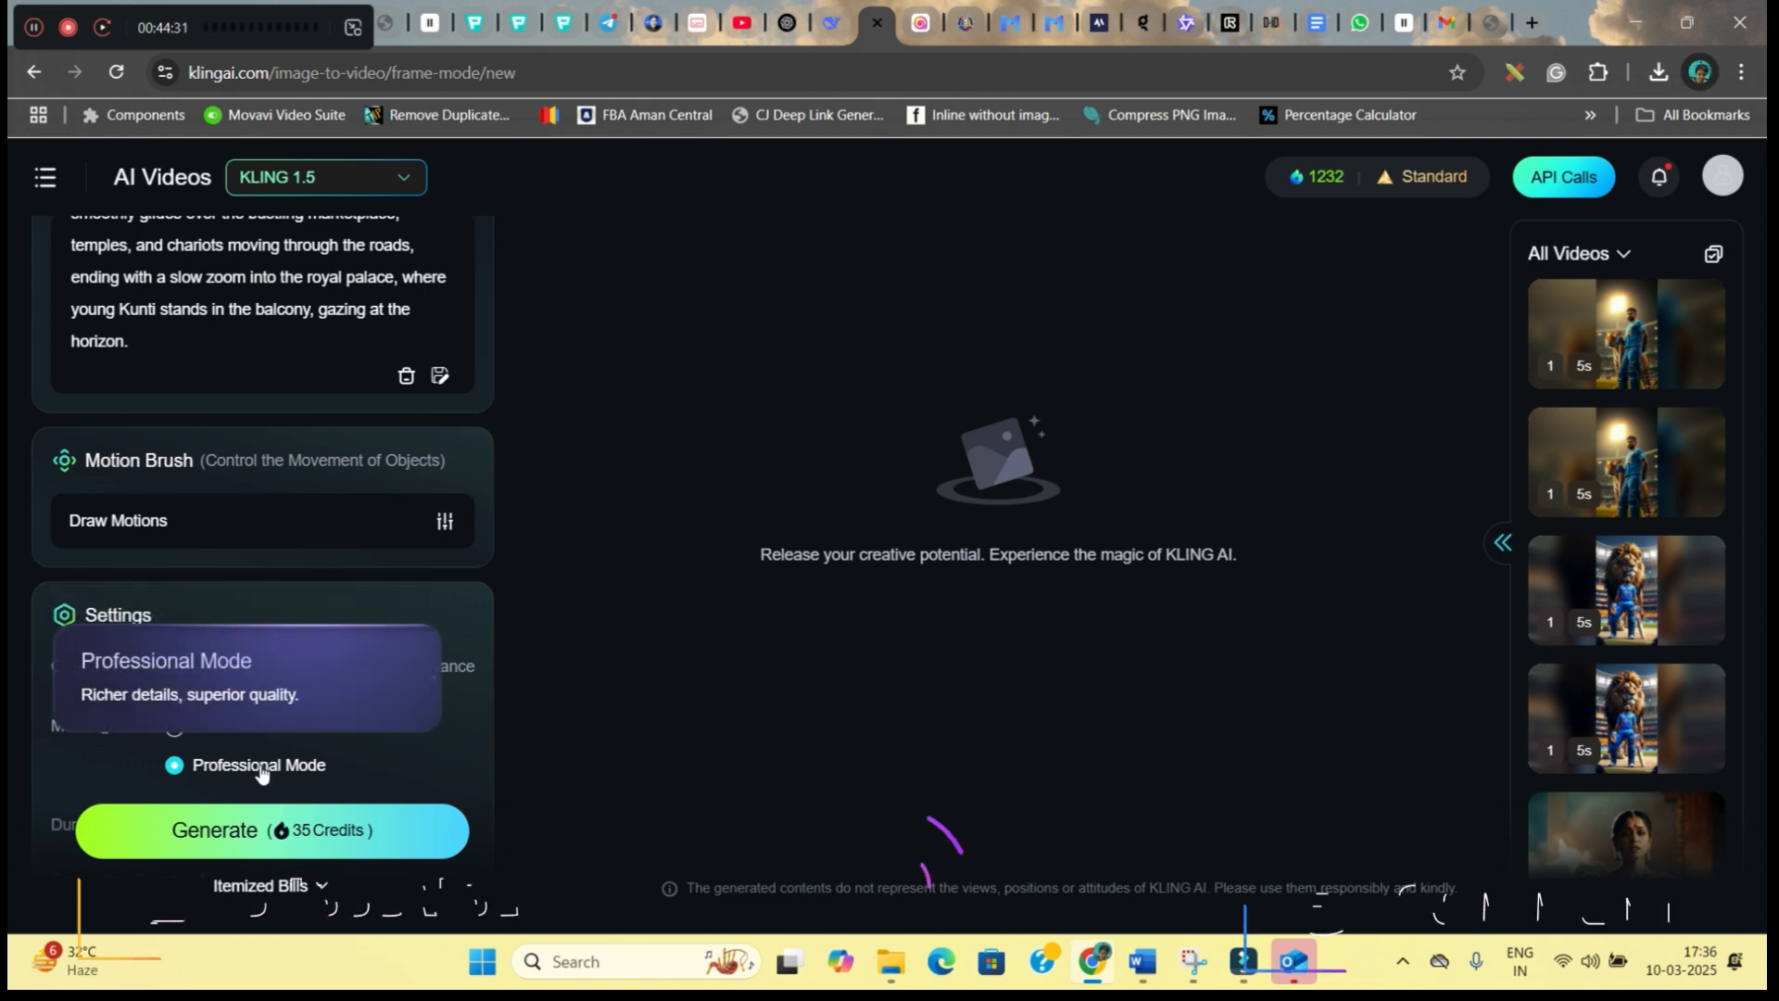
Review the camera movement choices, the mode and duration settings, and the entered prompt for the SC3 video
scroll(343, 787, down, 4)
scroll(320, 809, down, 5)
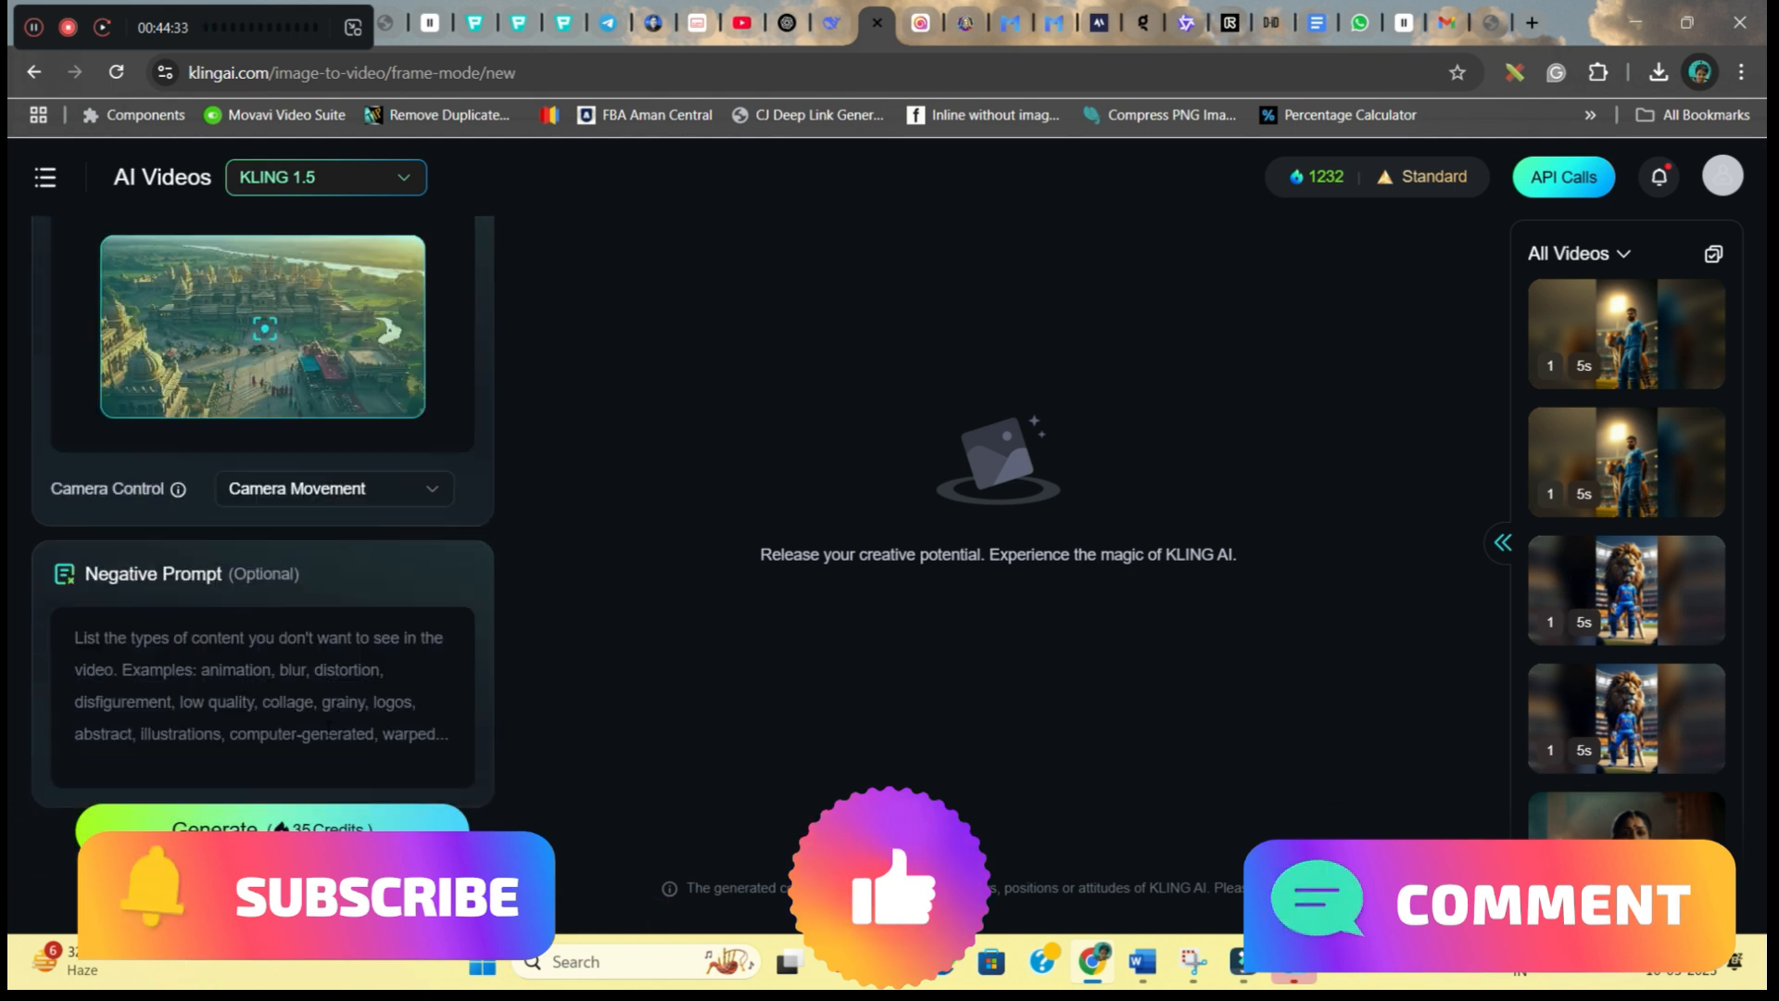
click(370, 490)
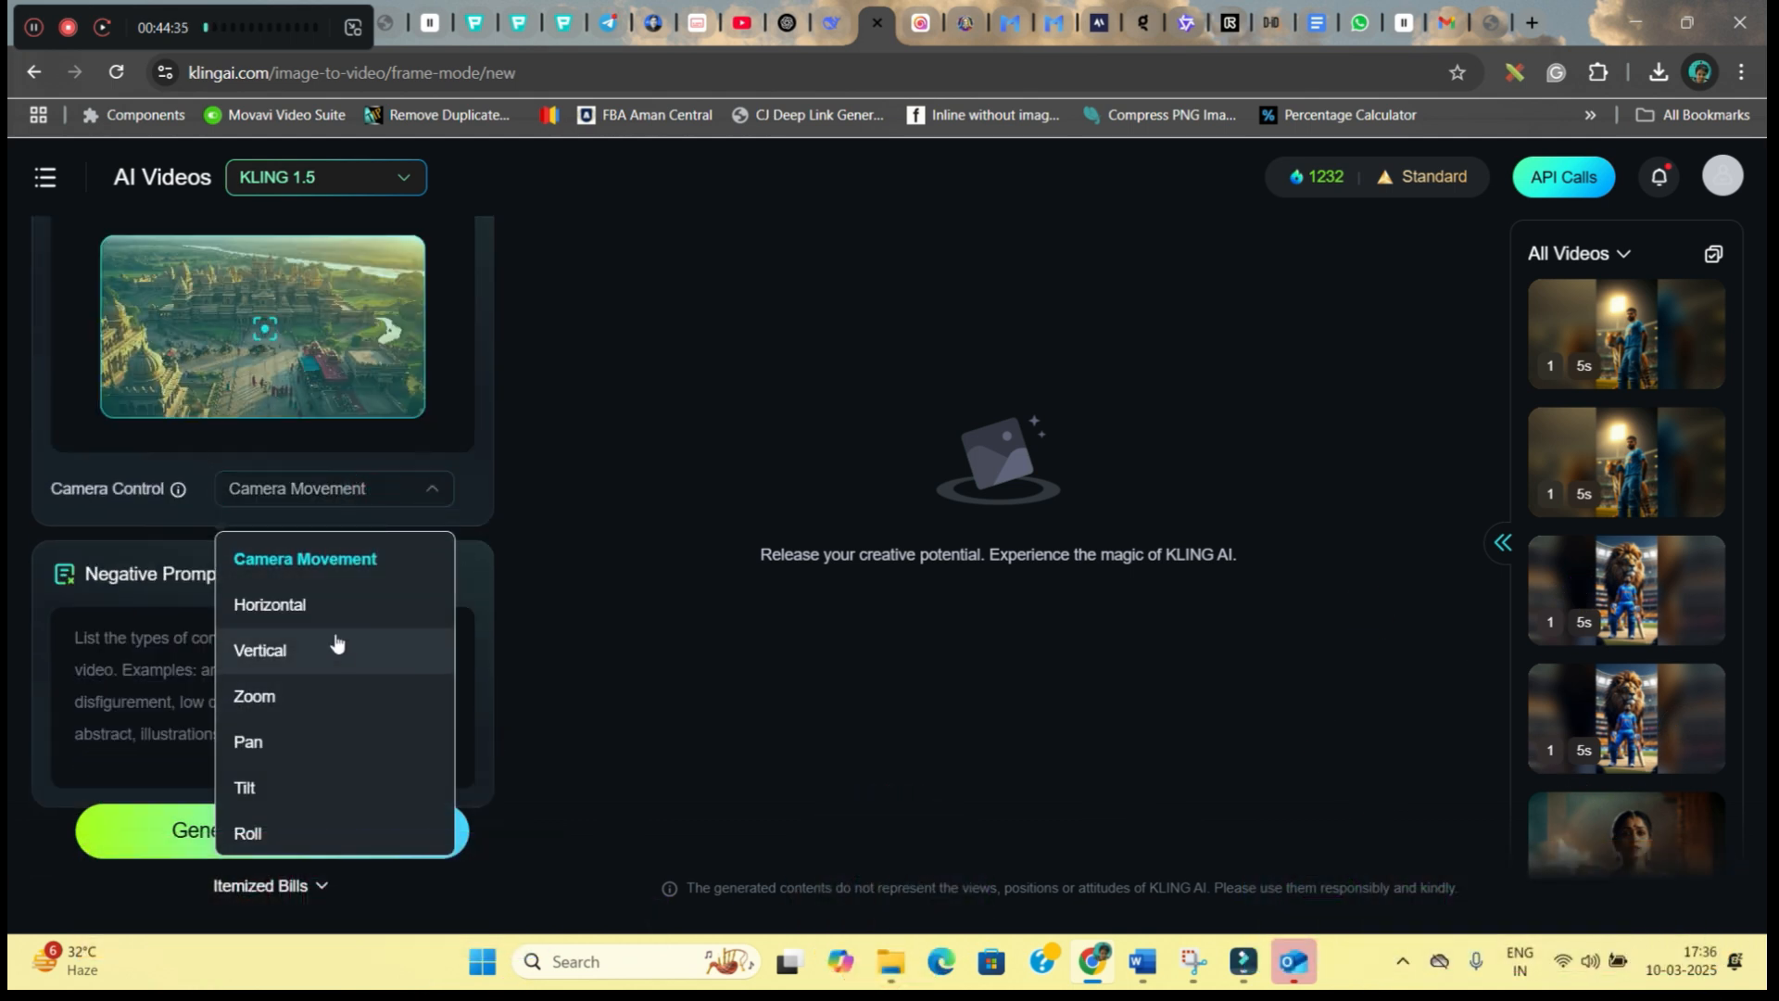
click(568, 575)
scroll(385, 485, up, 4)
scroll(232, 350, up, 8)
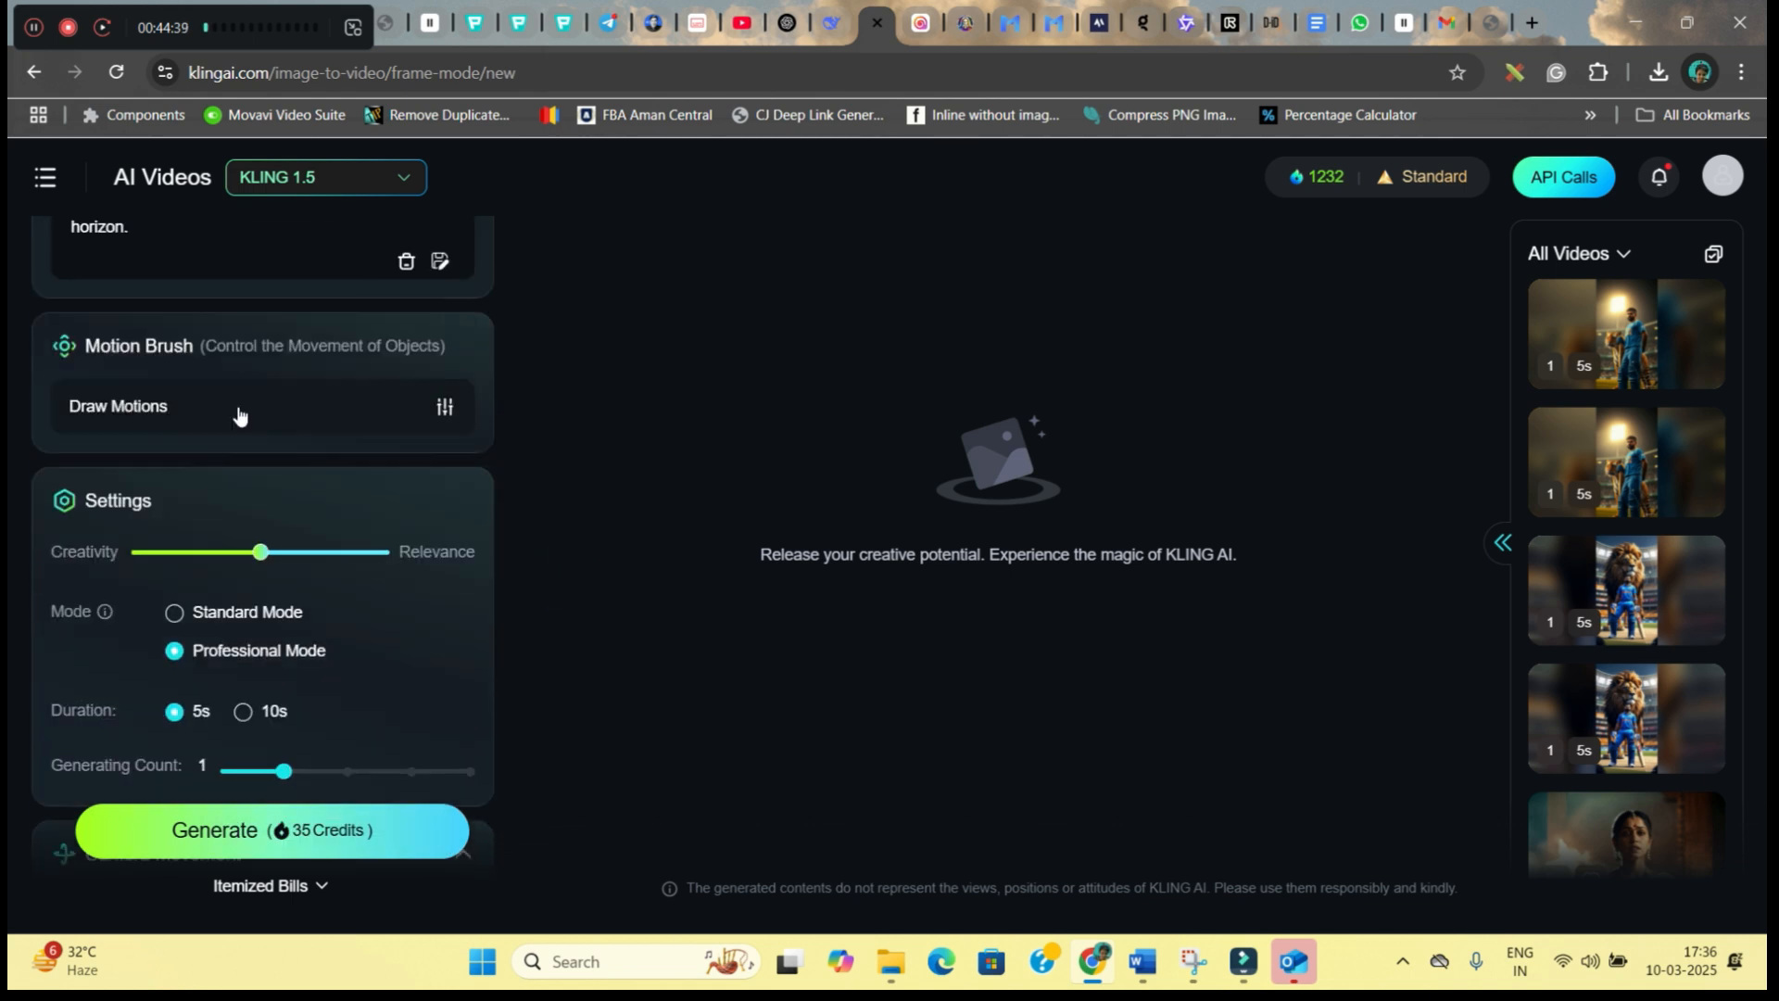
scroll(262, 521, up, 3)
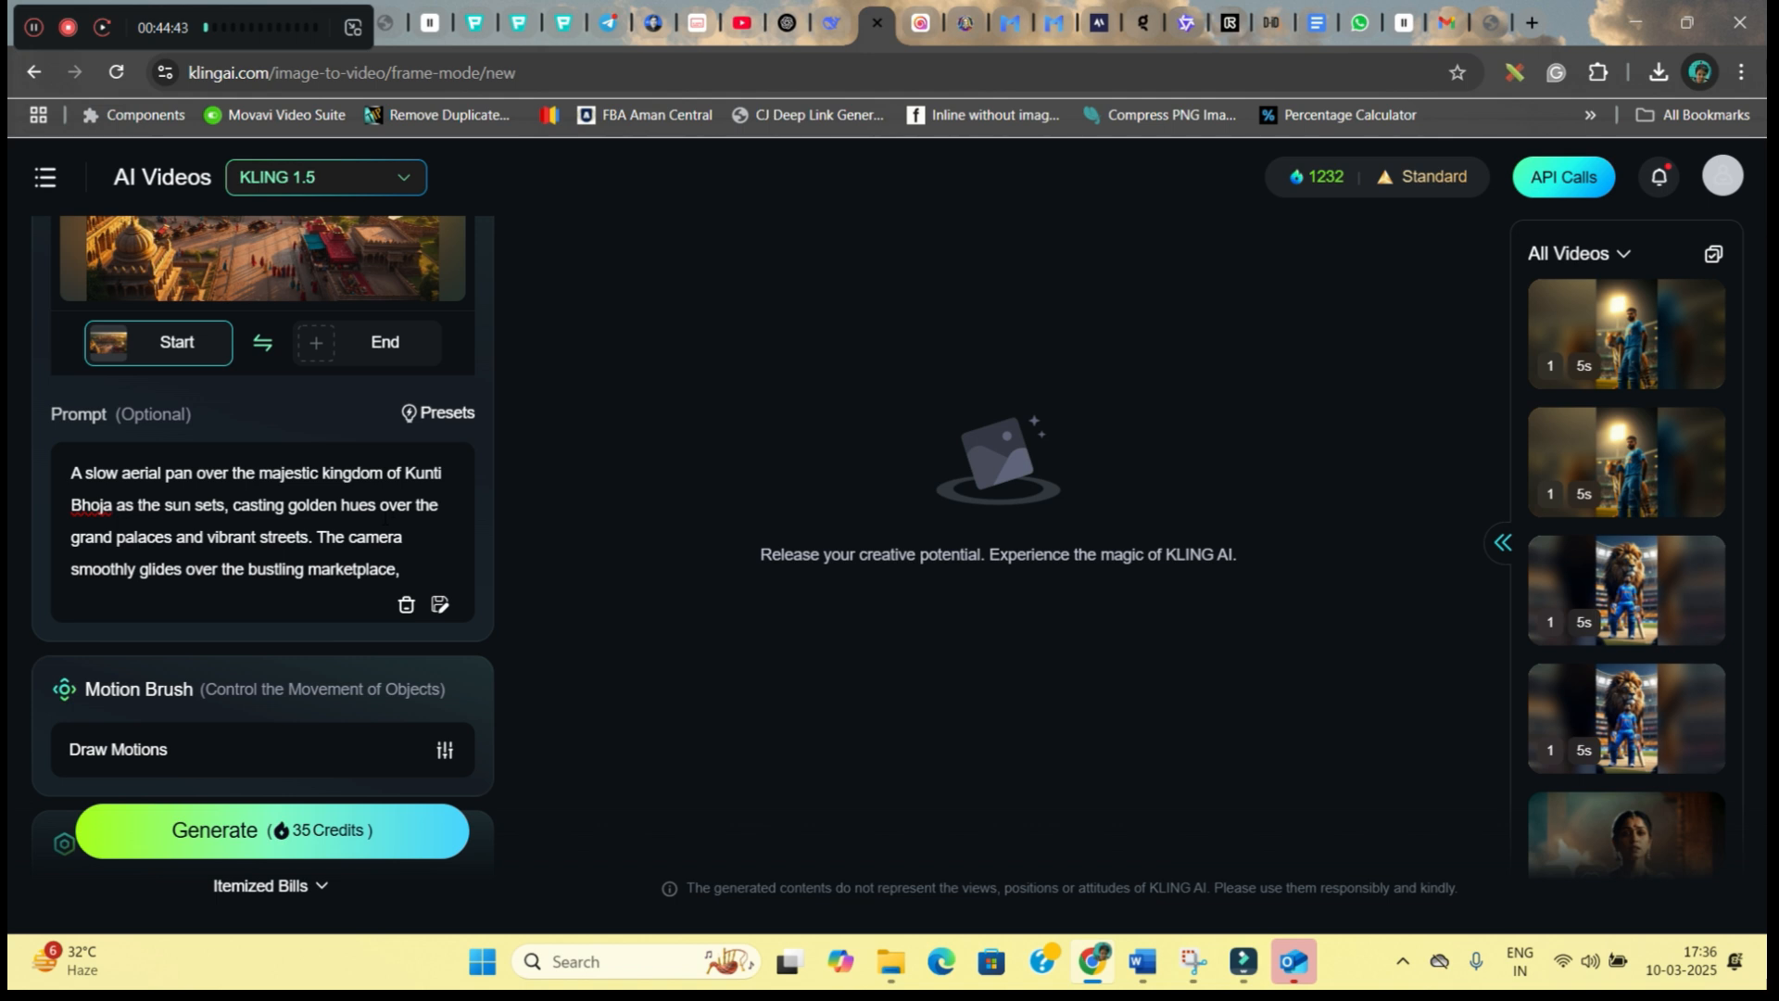
Generate the 5-second Professional Mode video of the kingdom and download it without a watermark
scroll(386, 598, down, 10)
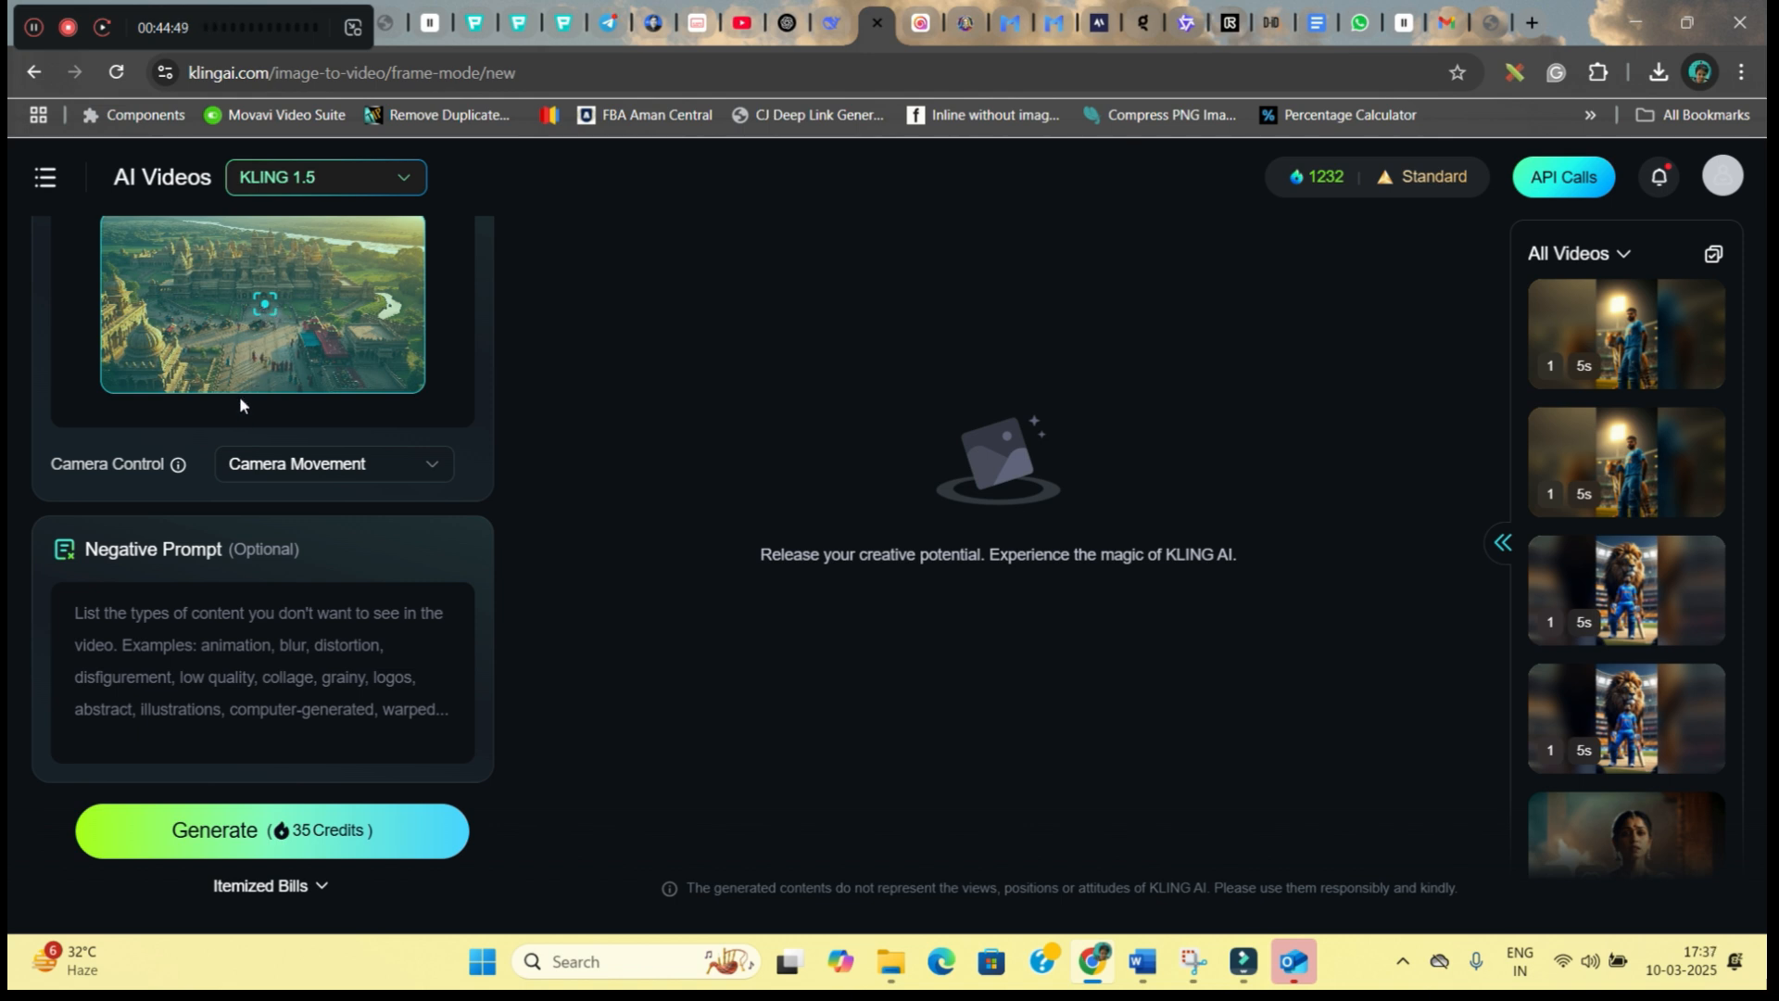
click(246, 832)
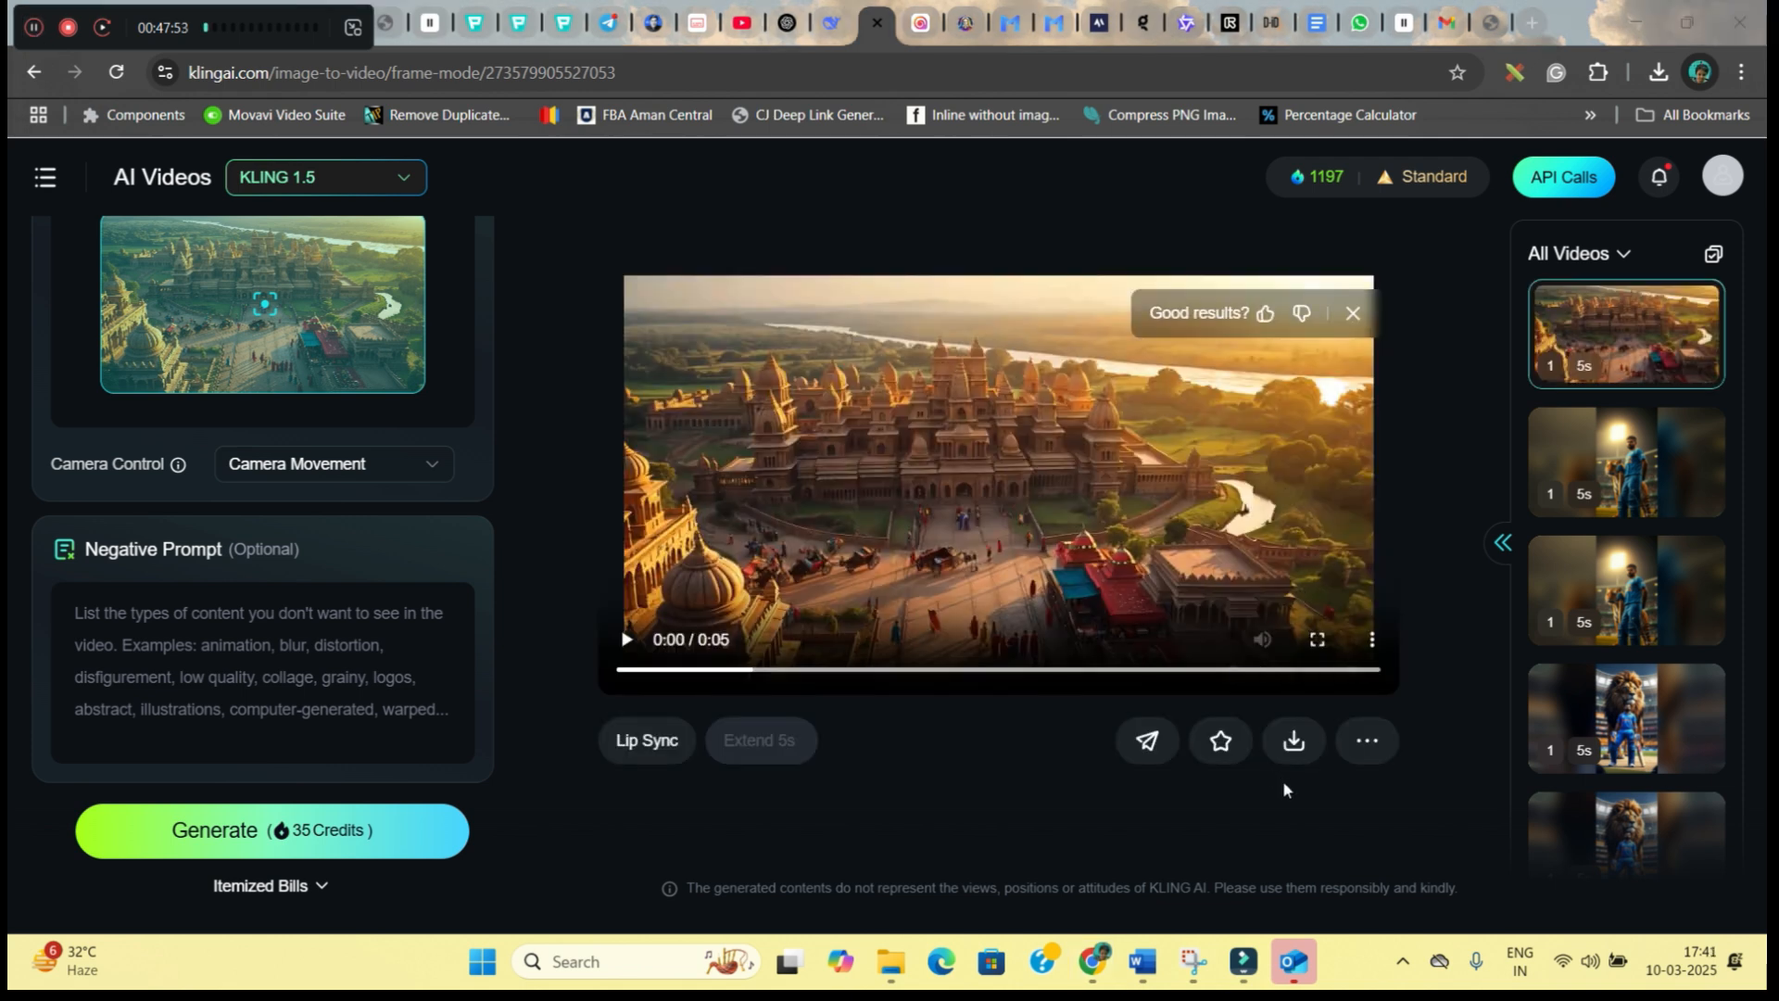
mouse_move(1294, 742)
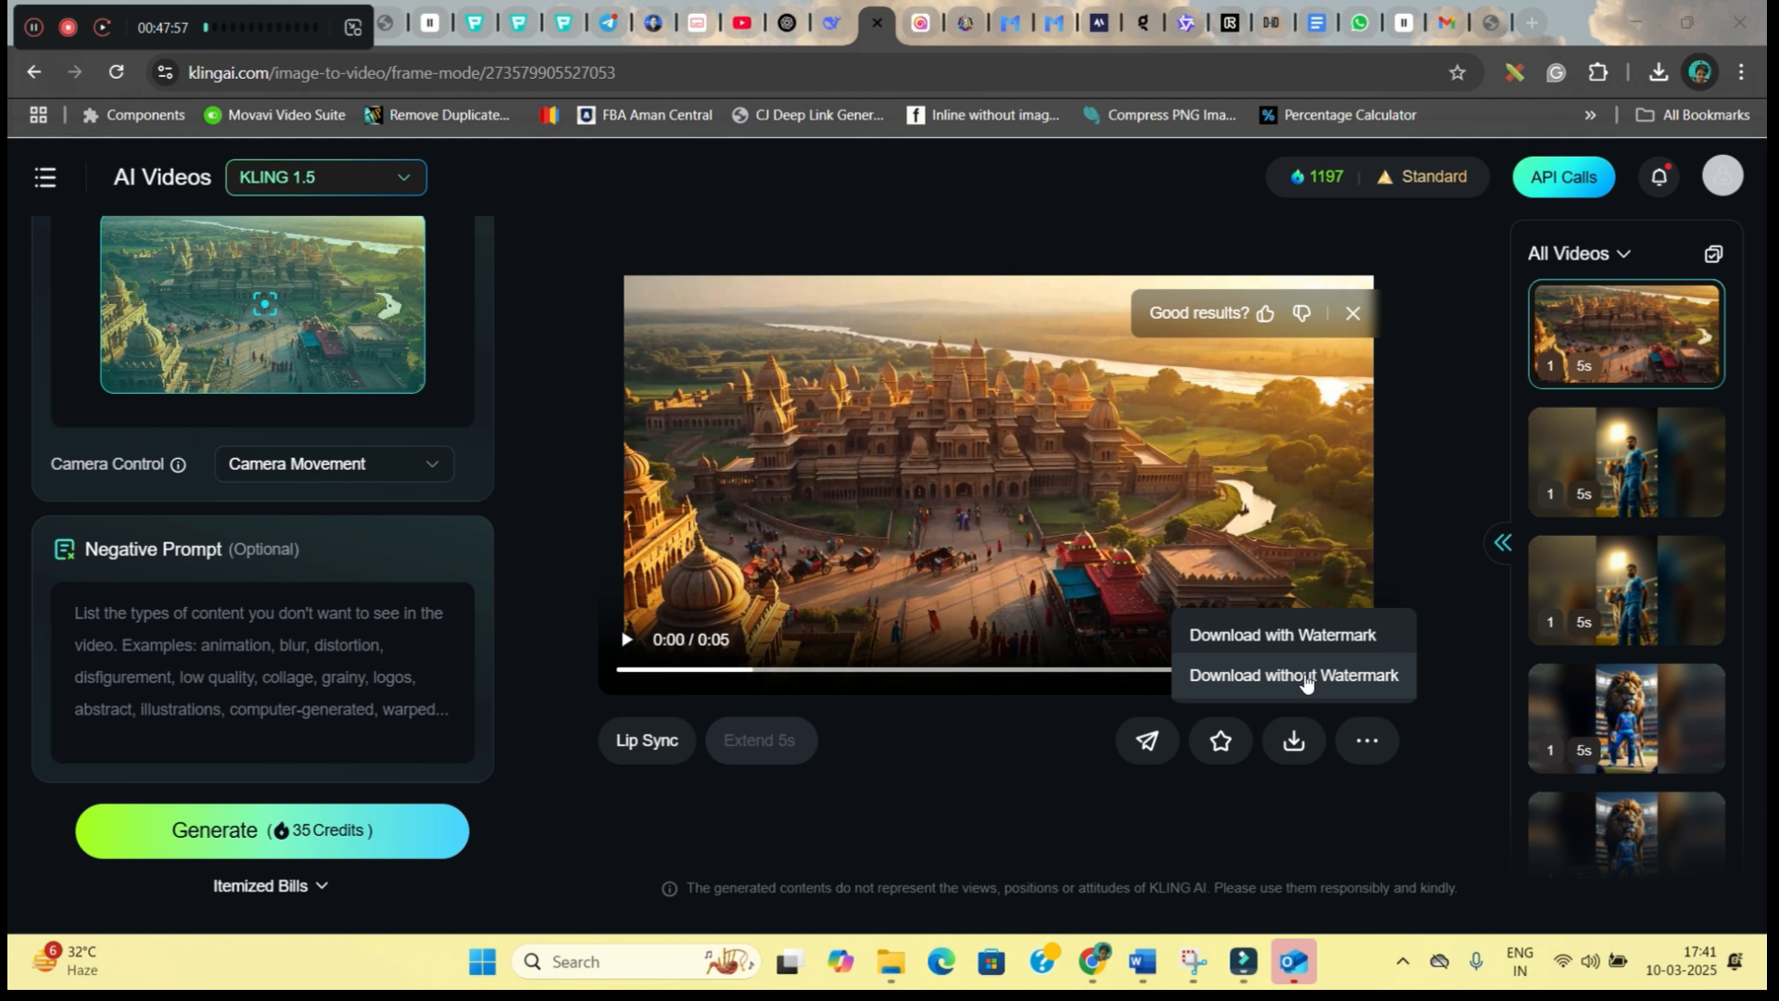
click(1307, 682)
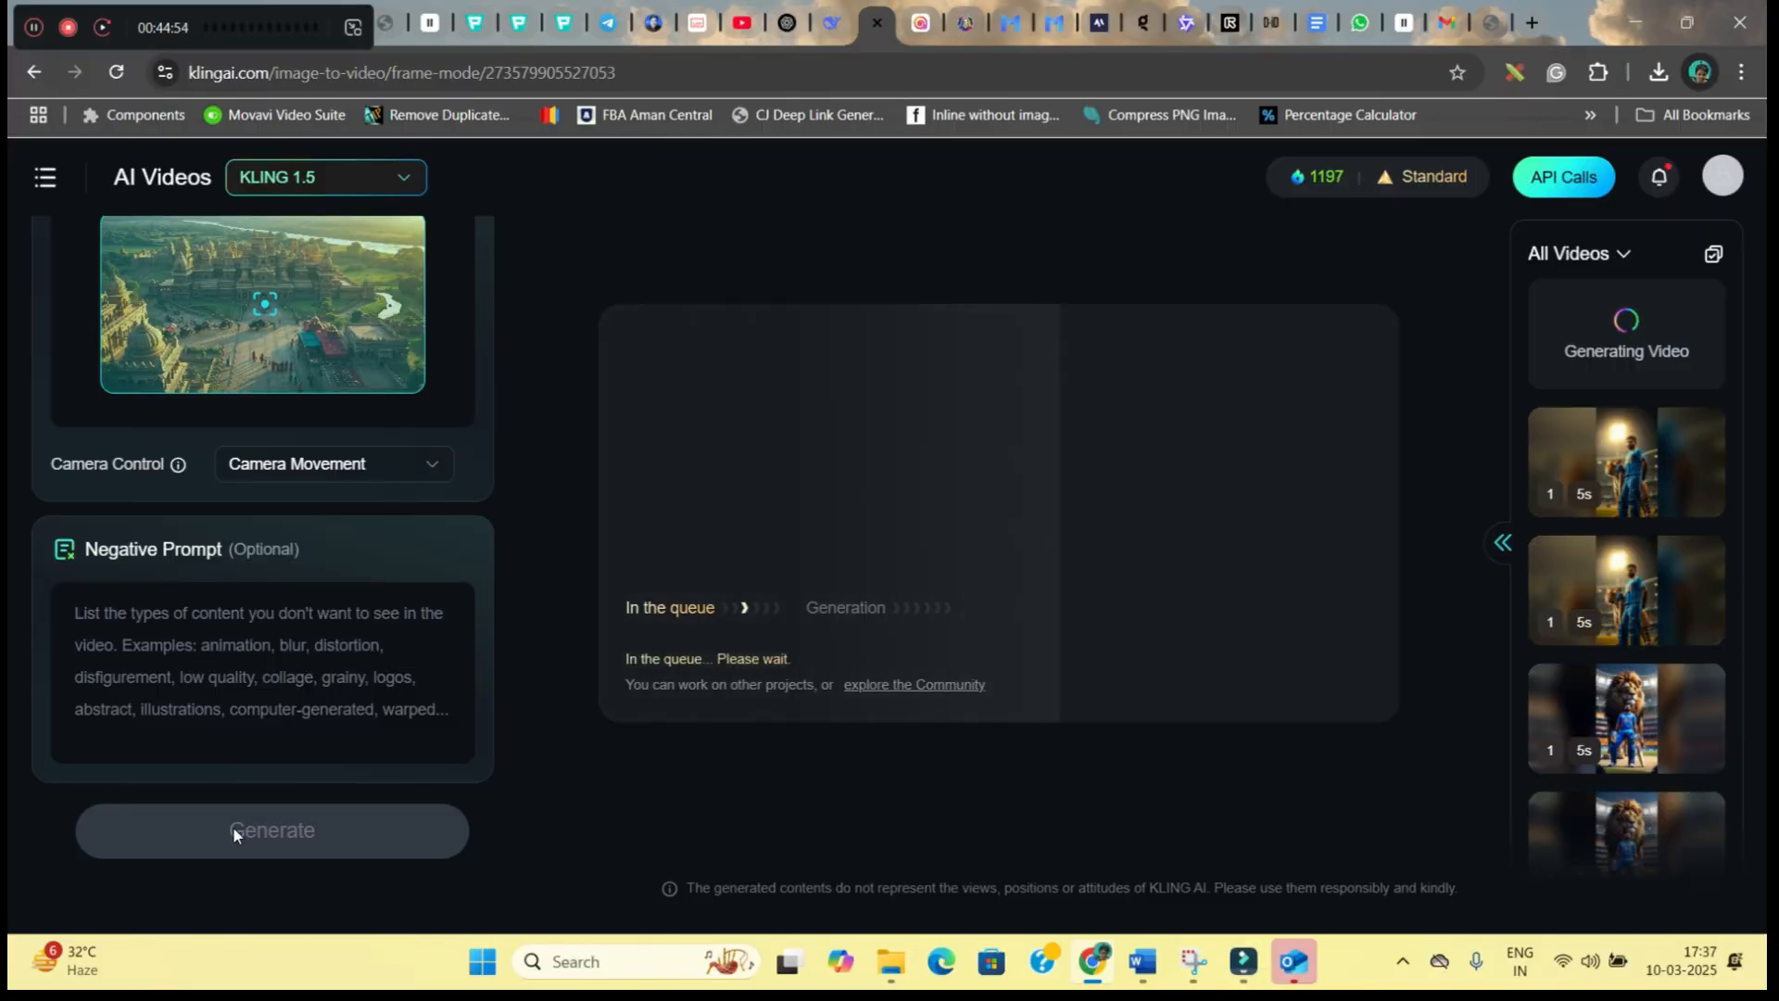
Switch to Hailuo AI and upload the SC2 image as the source for a new image-to-video generation
click(909, 26)
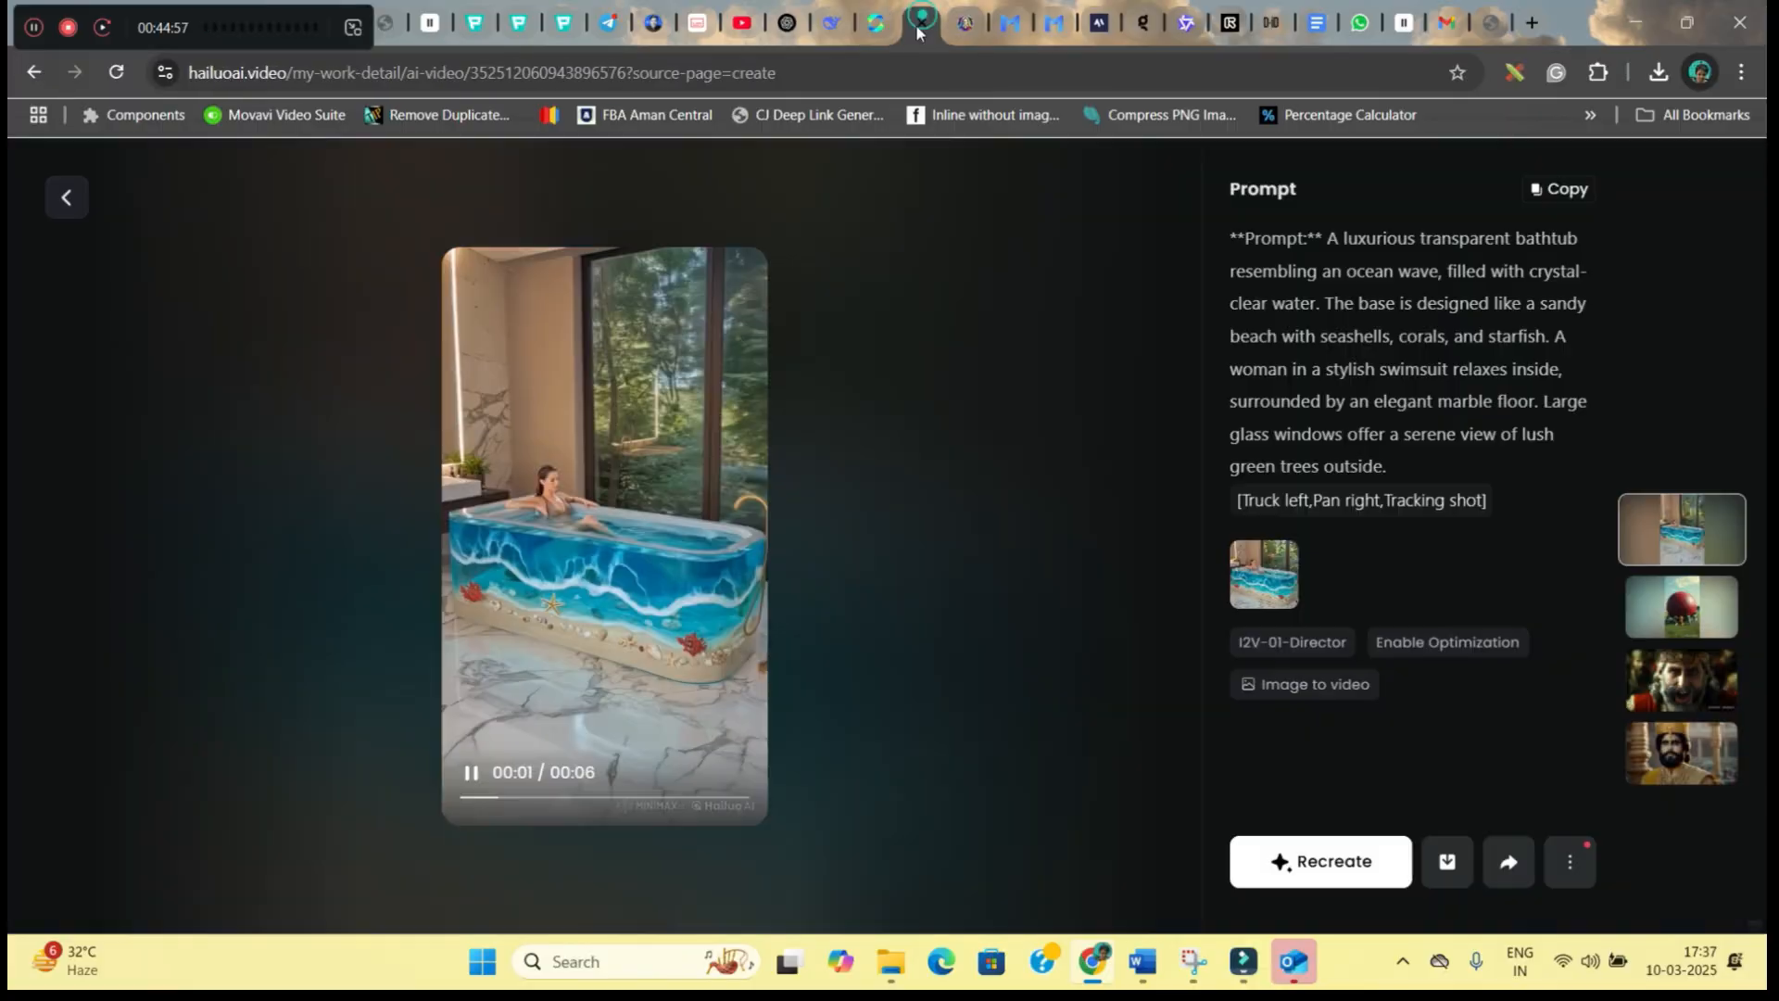
click(66, 196)
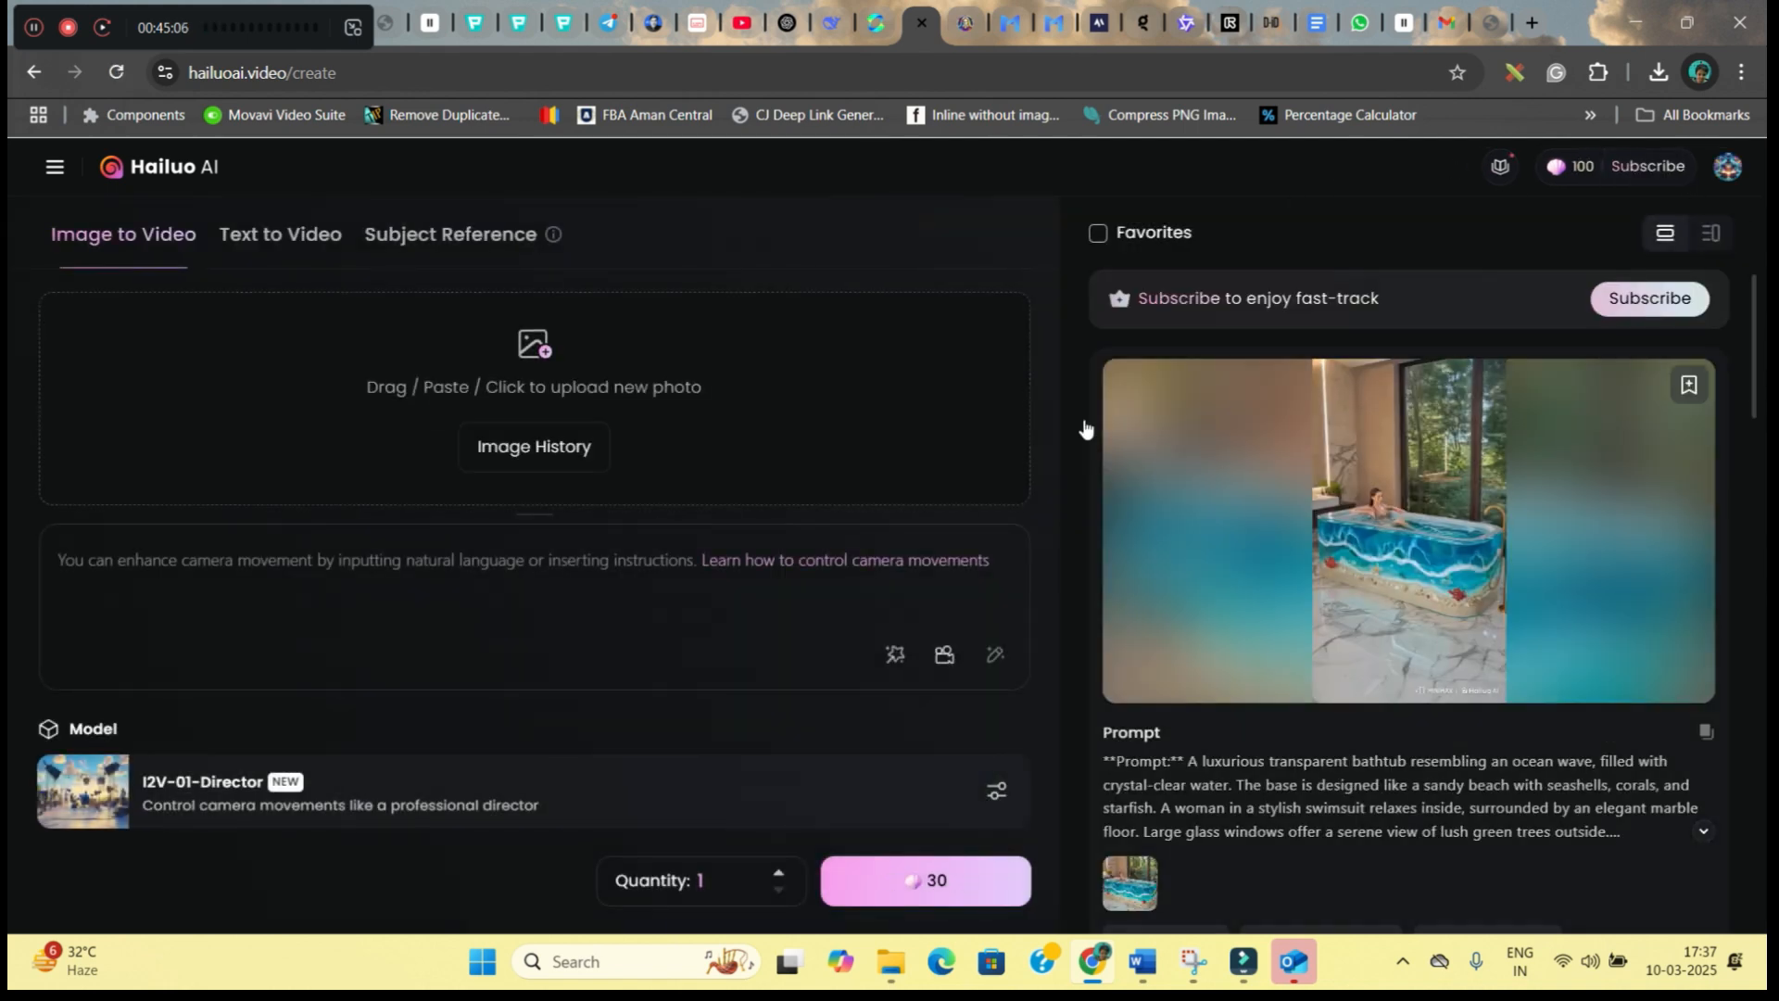
click(505, 450)
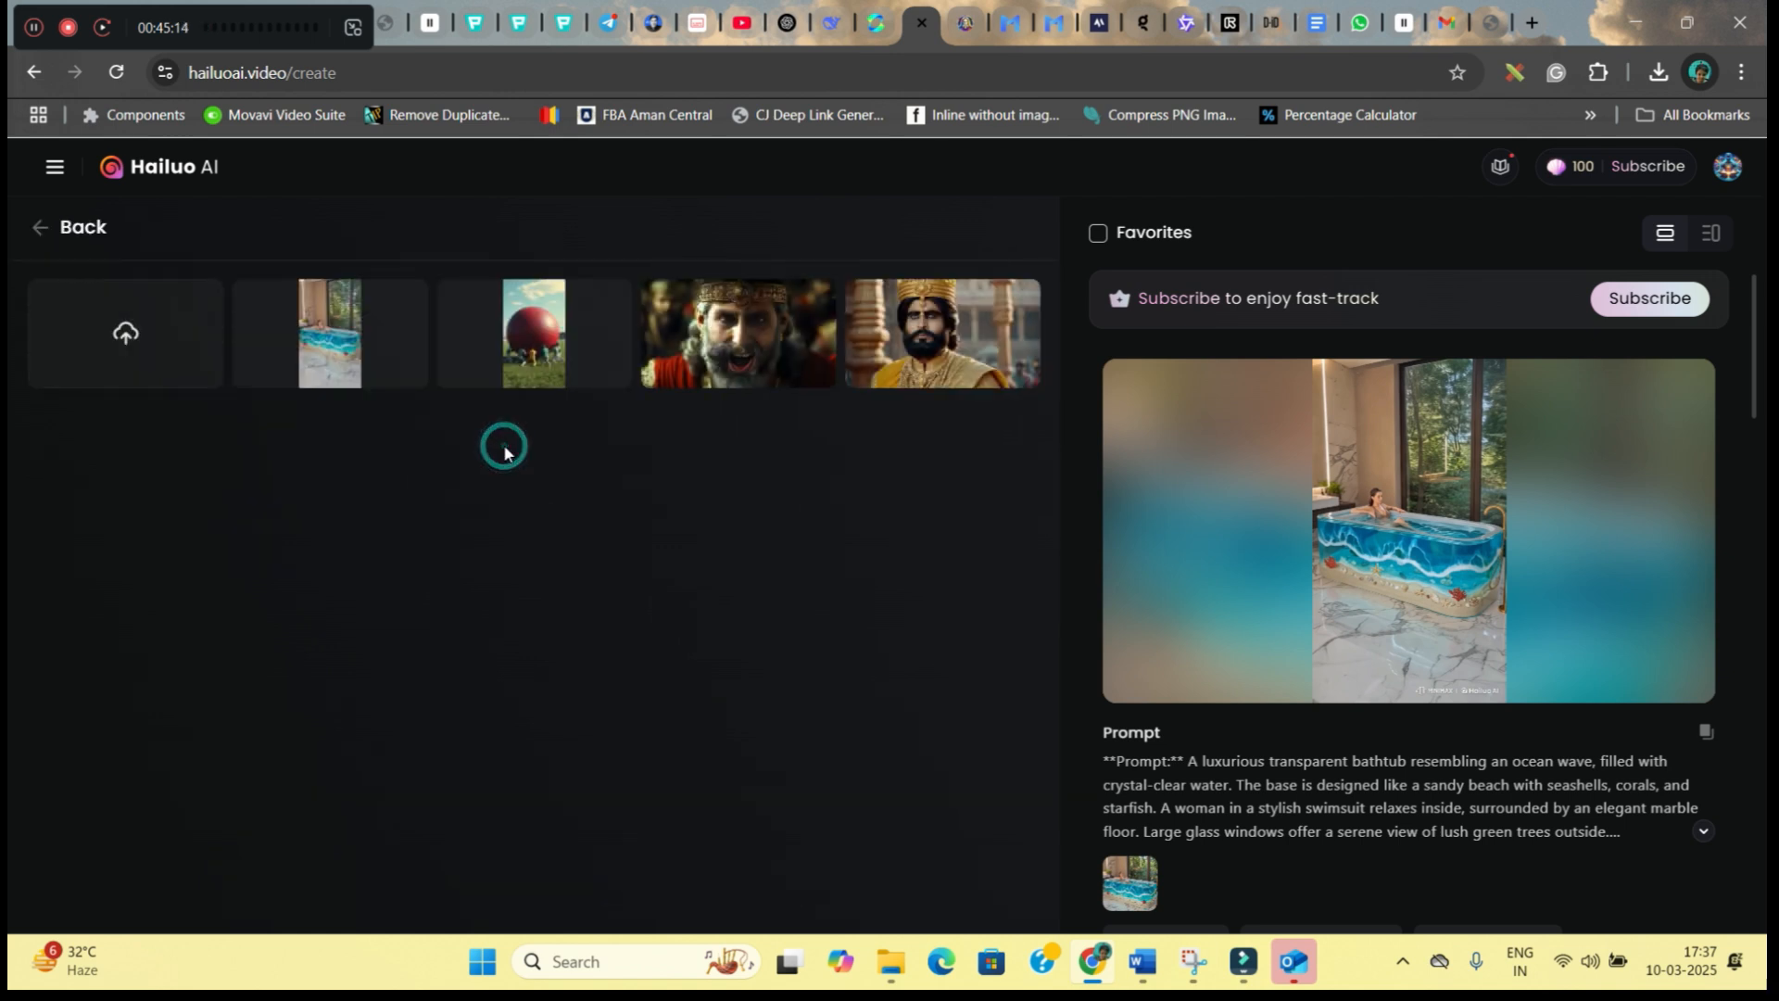
click(125, 331)
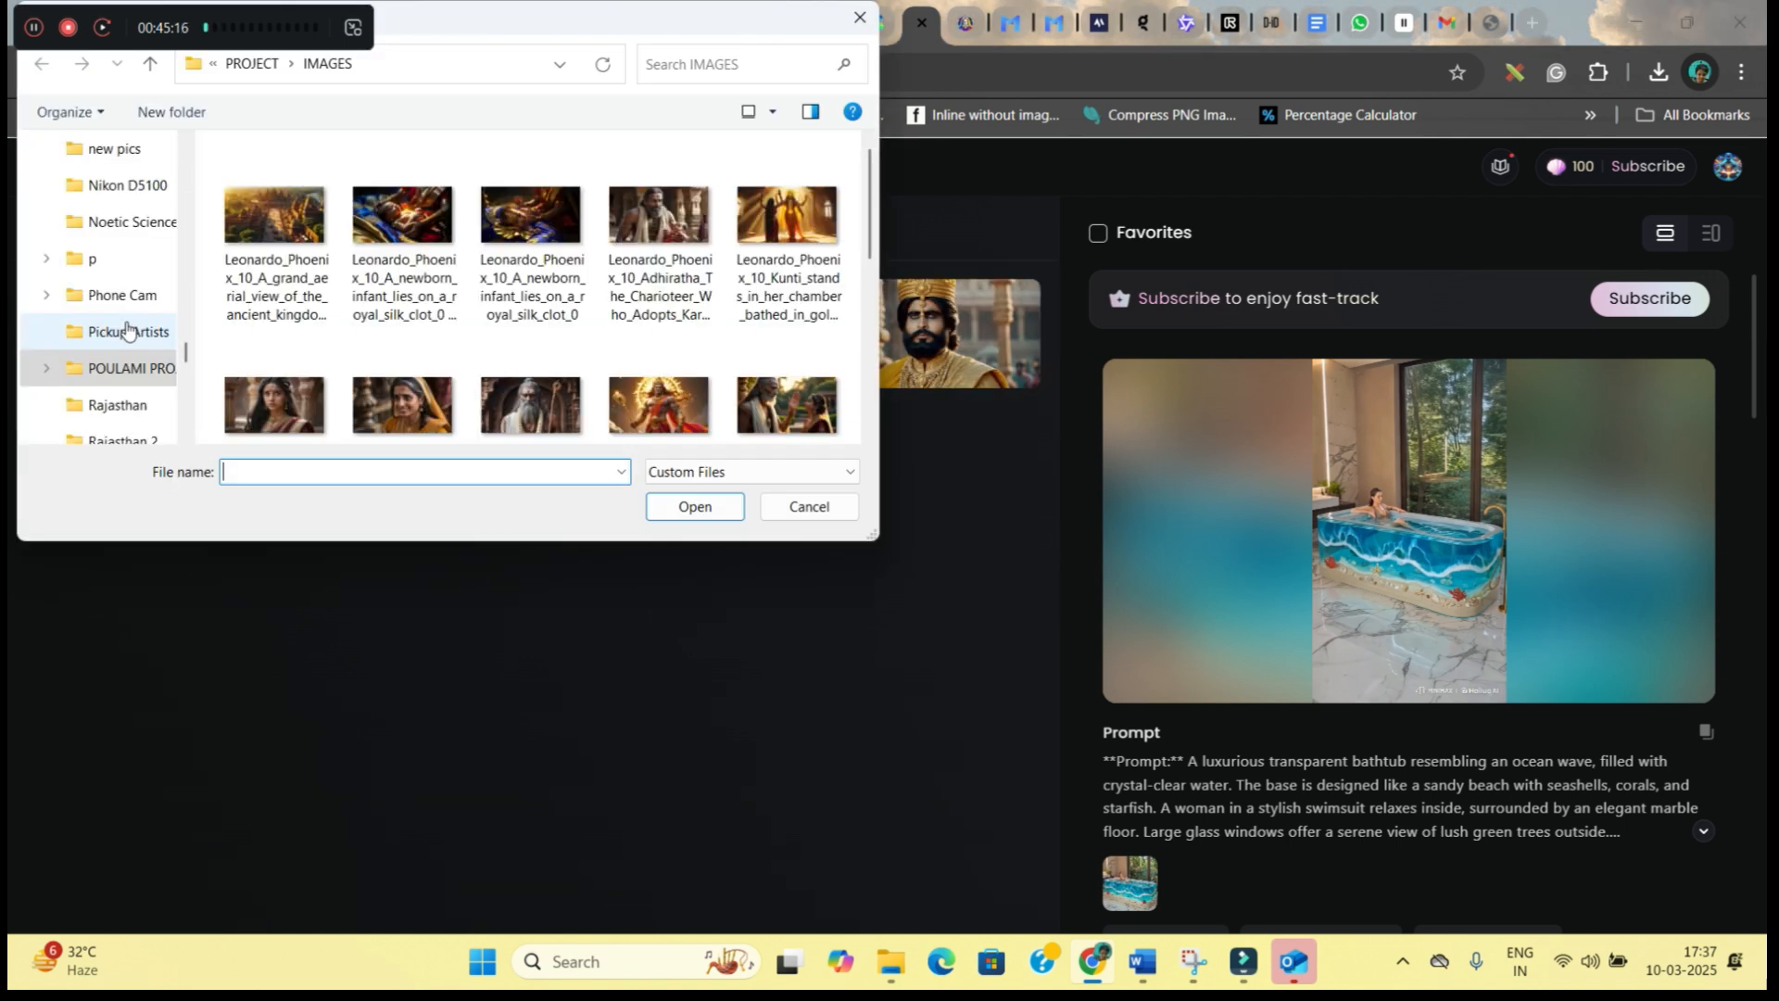
scroll(742, 408, down, 5)
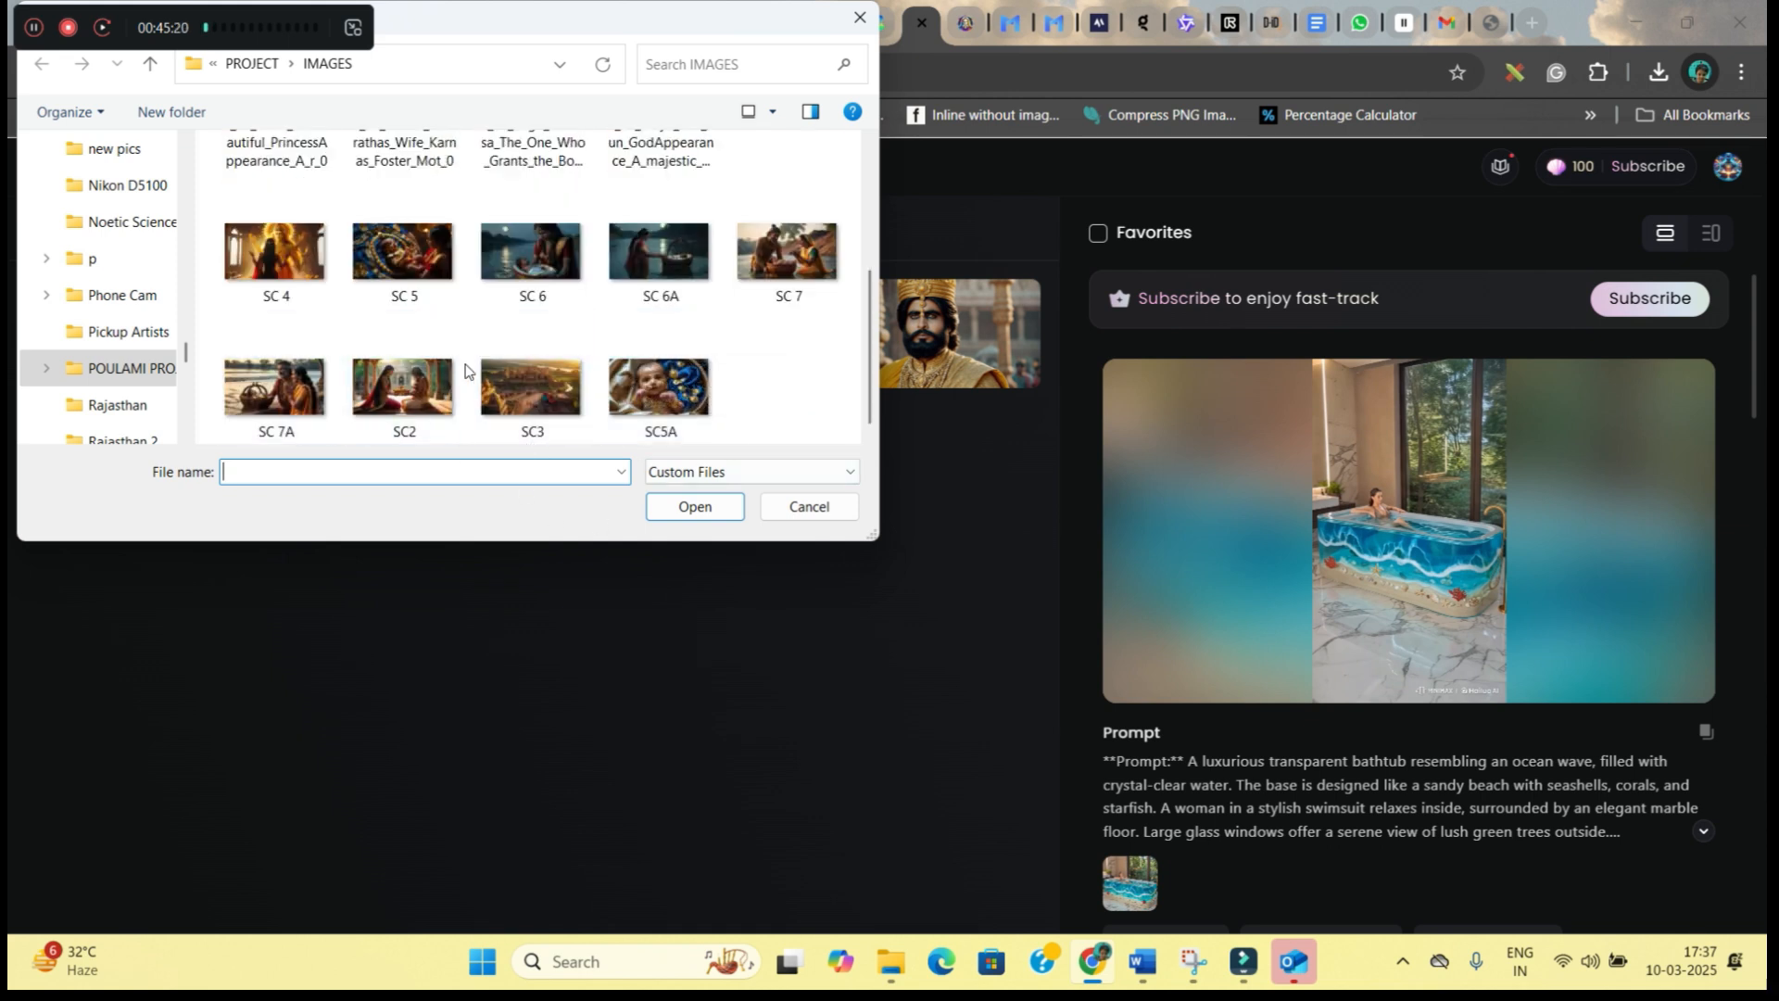
click(404, 378)
click(695, 508)
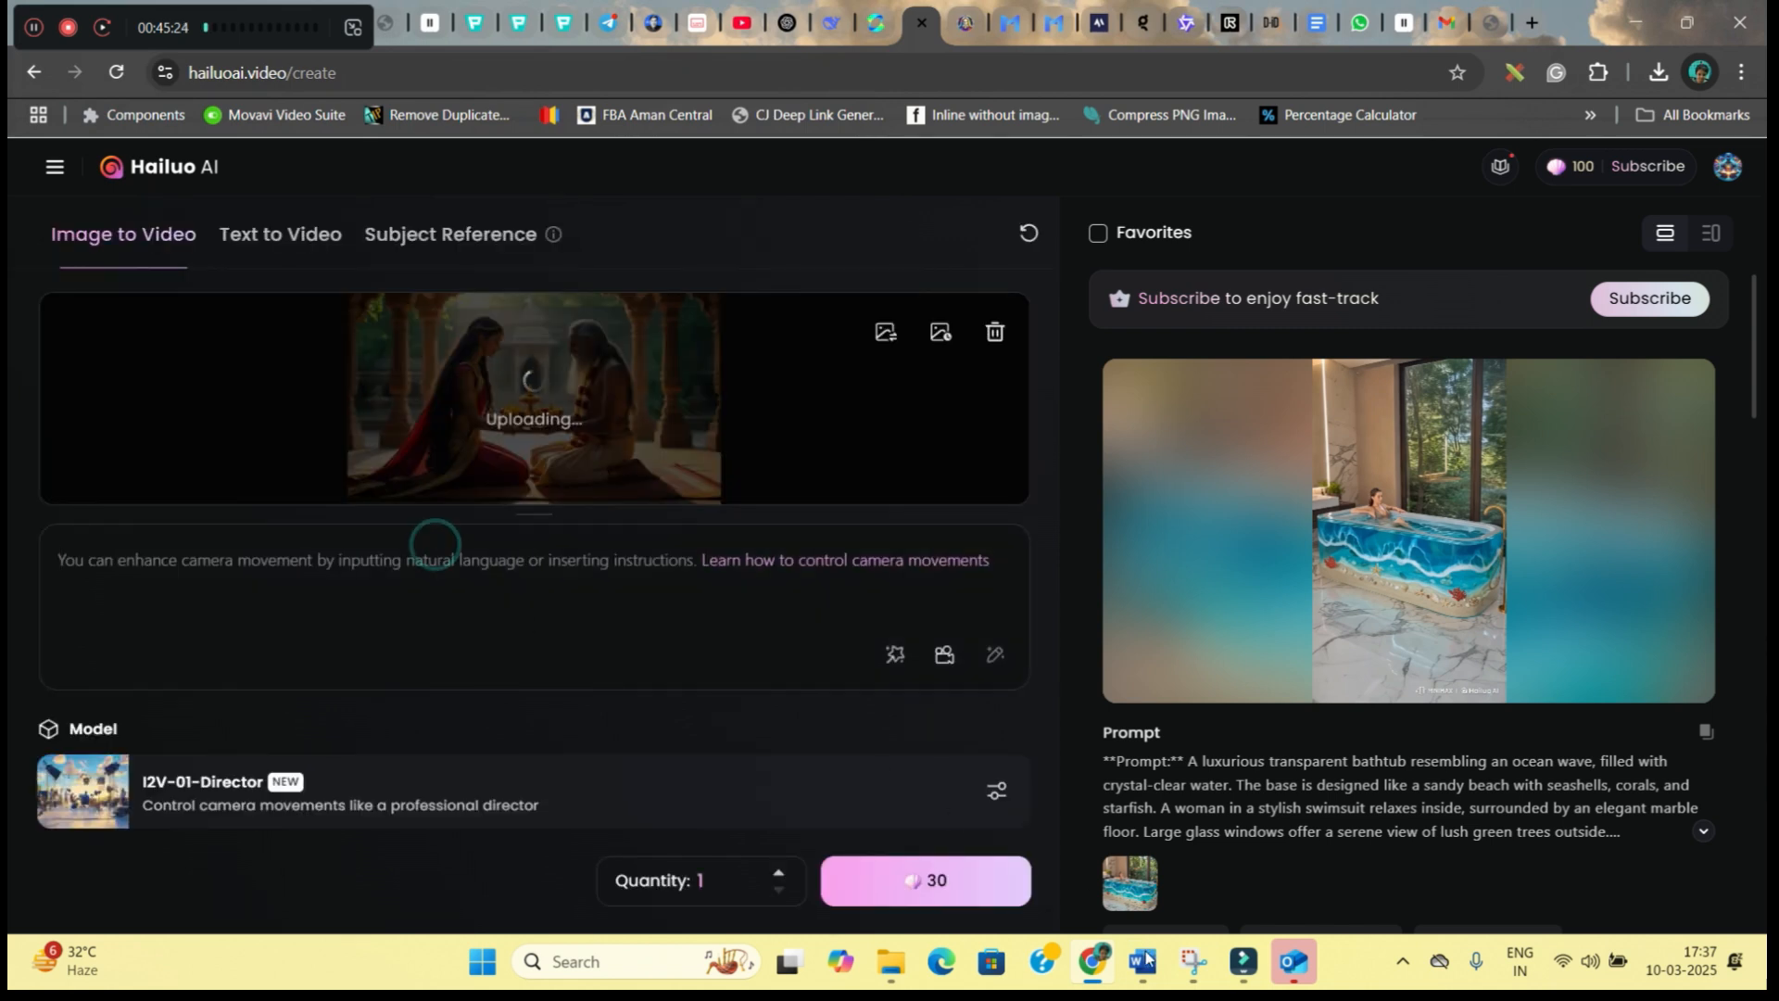
Find the Scene 2 prompt in Word, and add the Debut cinematic camera shot to the SC2 video in Hailuo AI
key(alt+Tab)
scroll(753, 579, down, 4)
scroll(752, 579, down, 6)
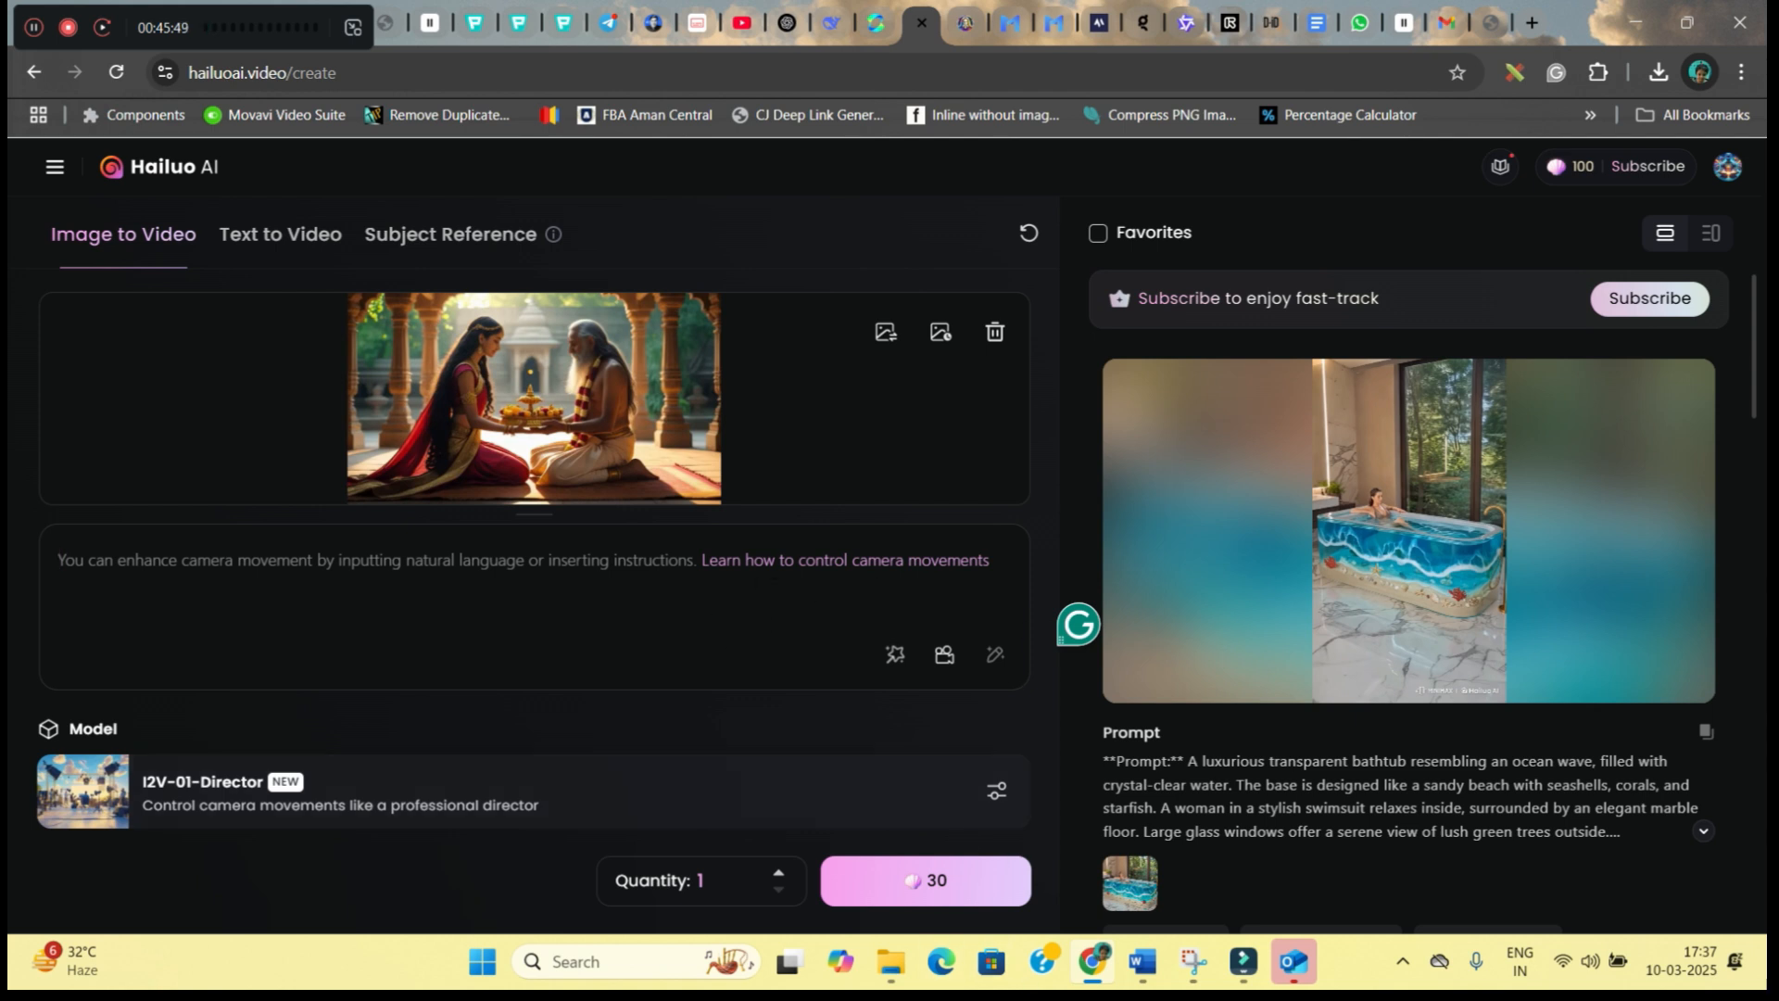
click(944, 656)
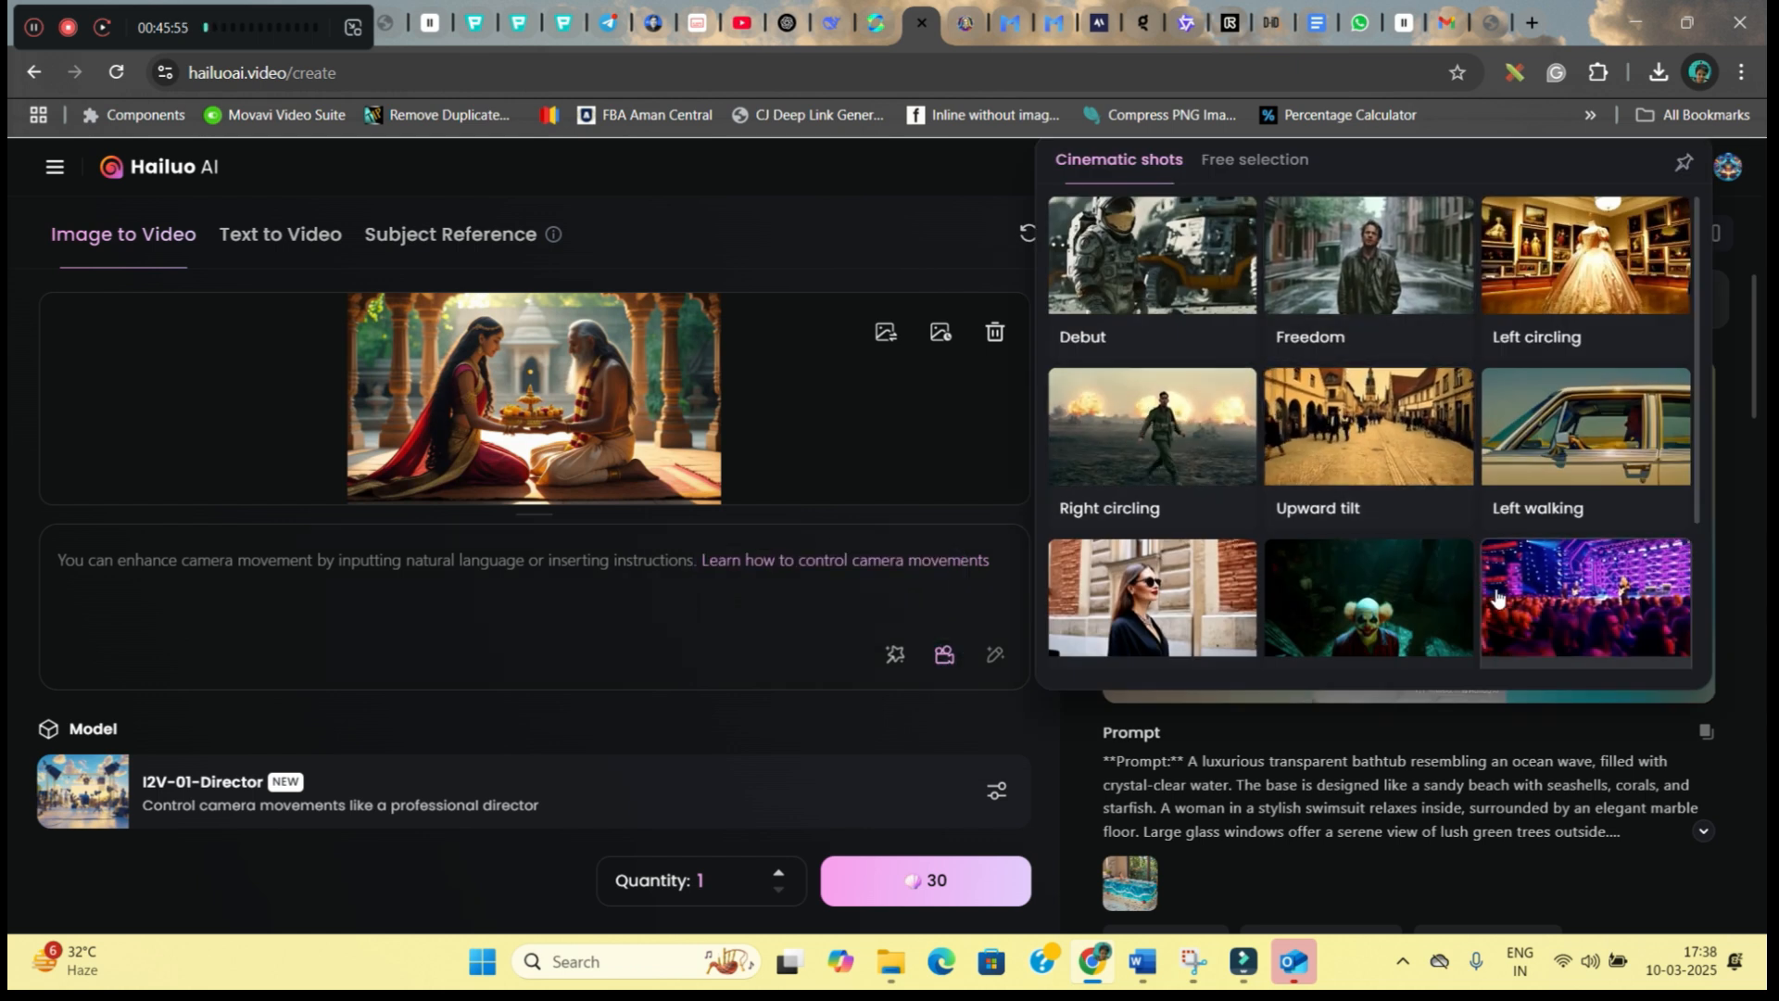
scroll(1353, 436, down, 3)
scroll(1298, 371, up, 3)
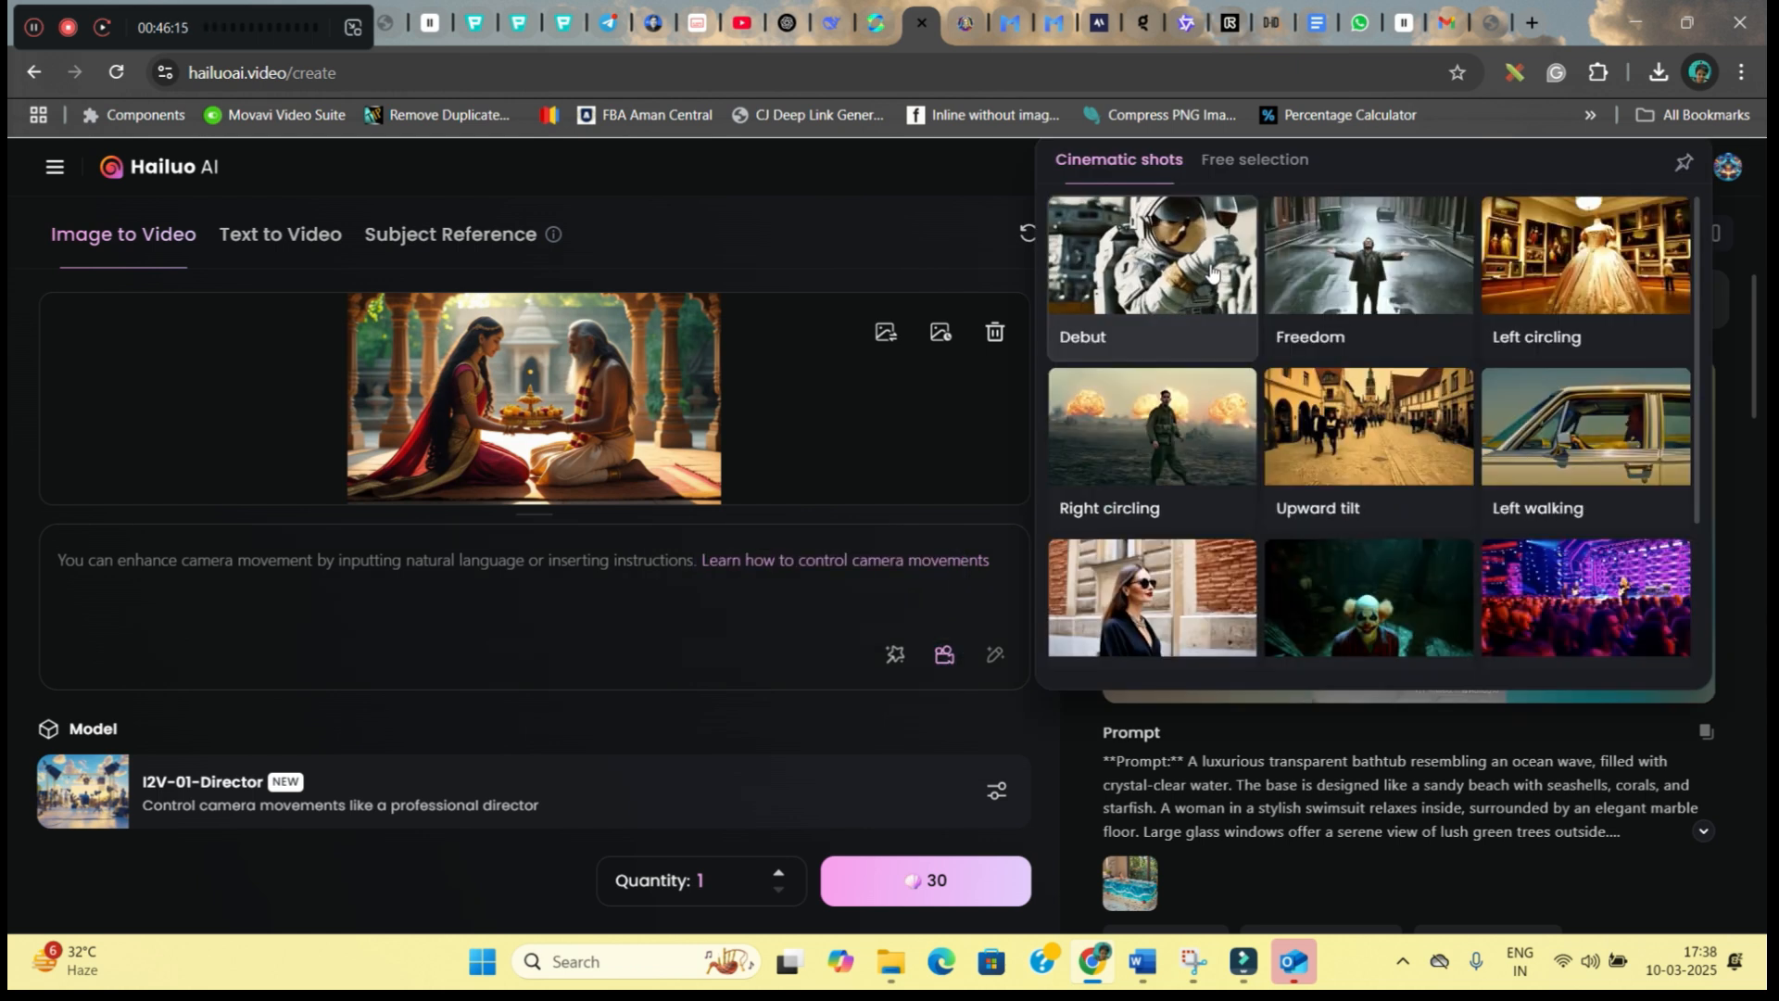
click(1211, 270)
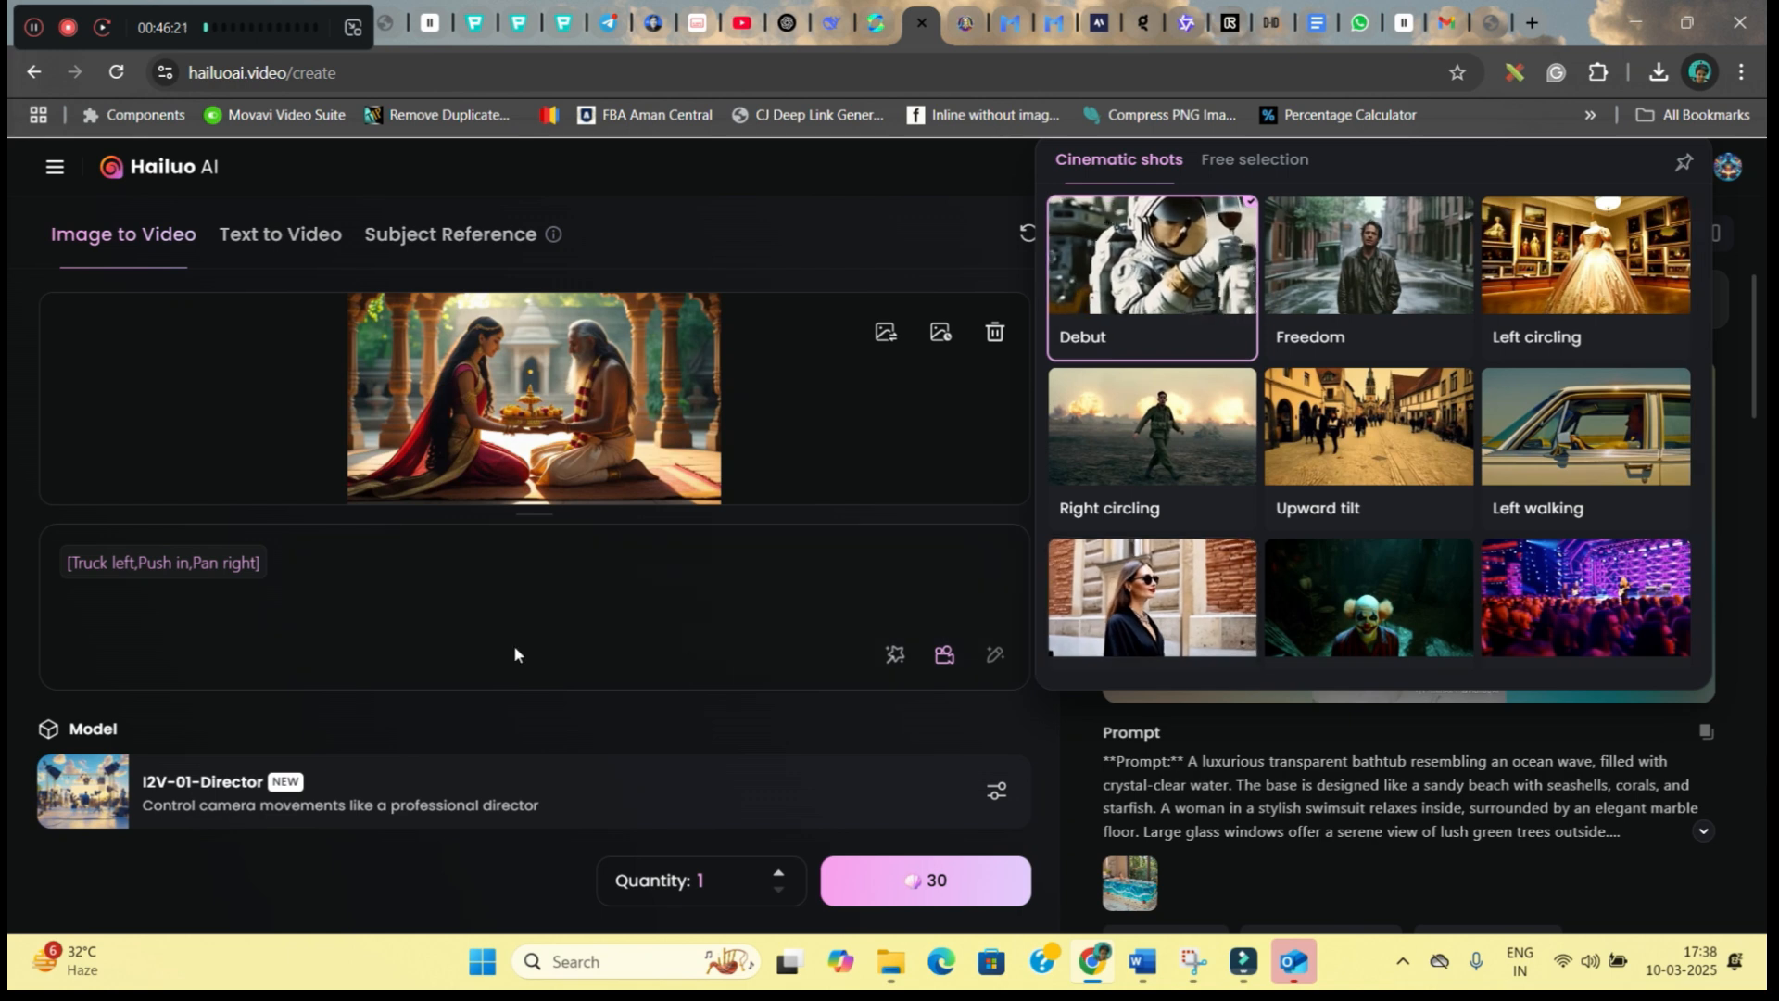
Add the Scene 2 image prompt "A young princess, Kunti, kneels gracefully before the revered sage Durvasa..." from Word after the camera instructions
click(314, 634)
click(330, 569)
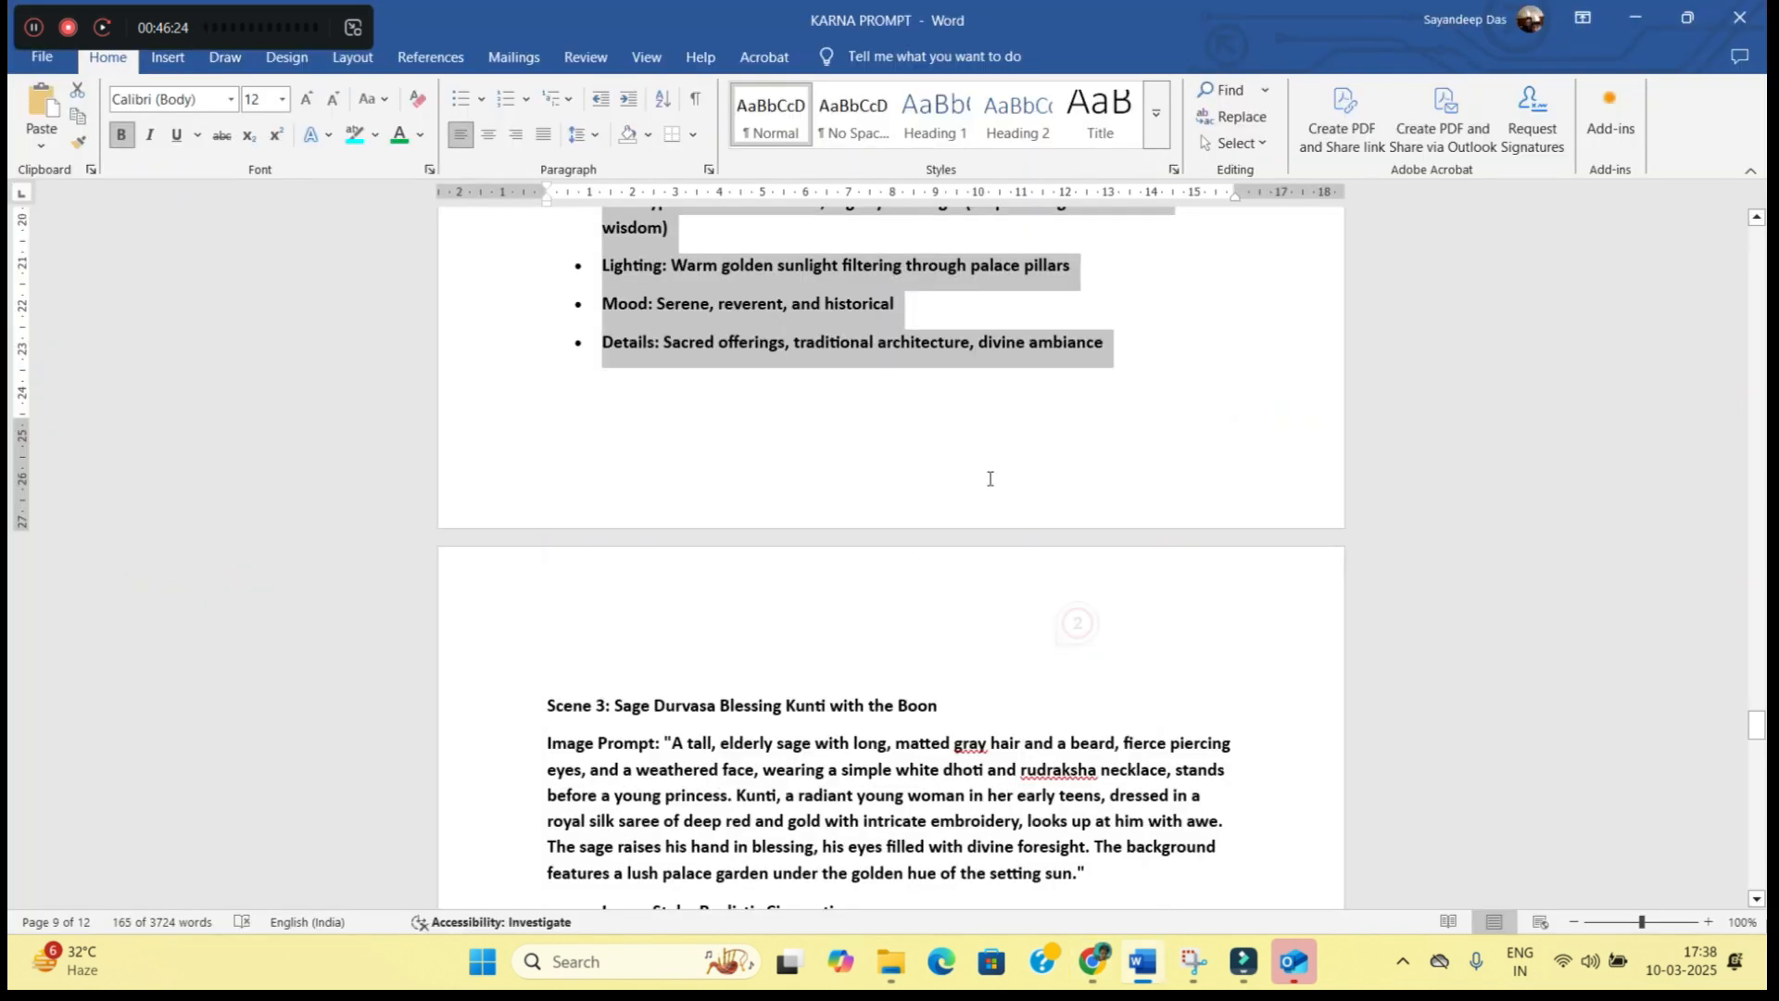
key(ctrl+v)
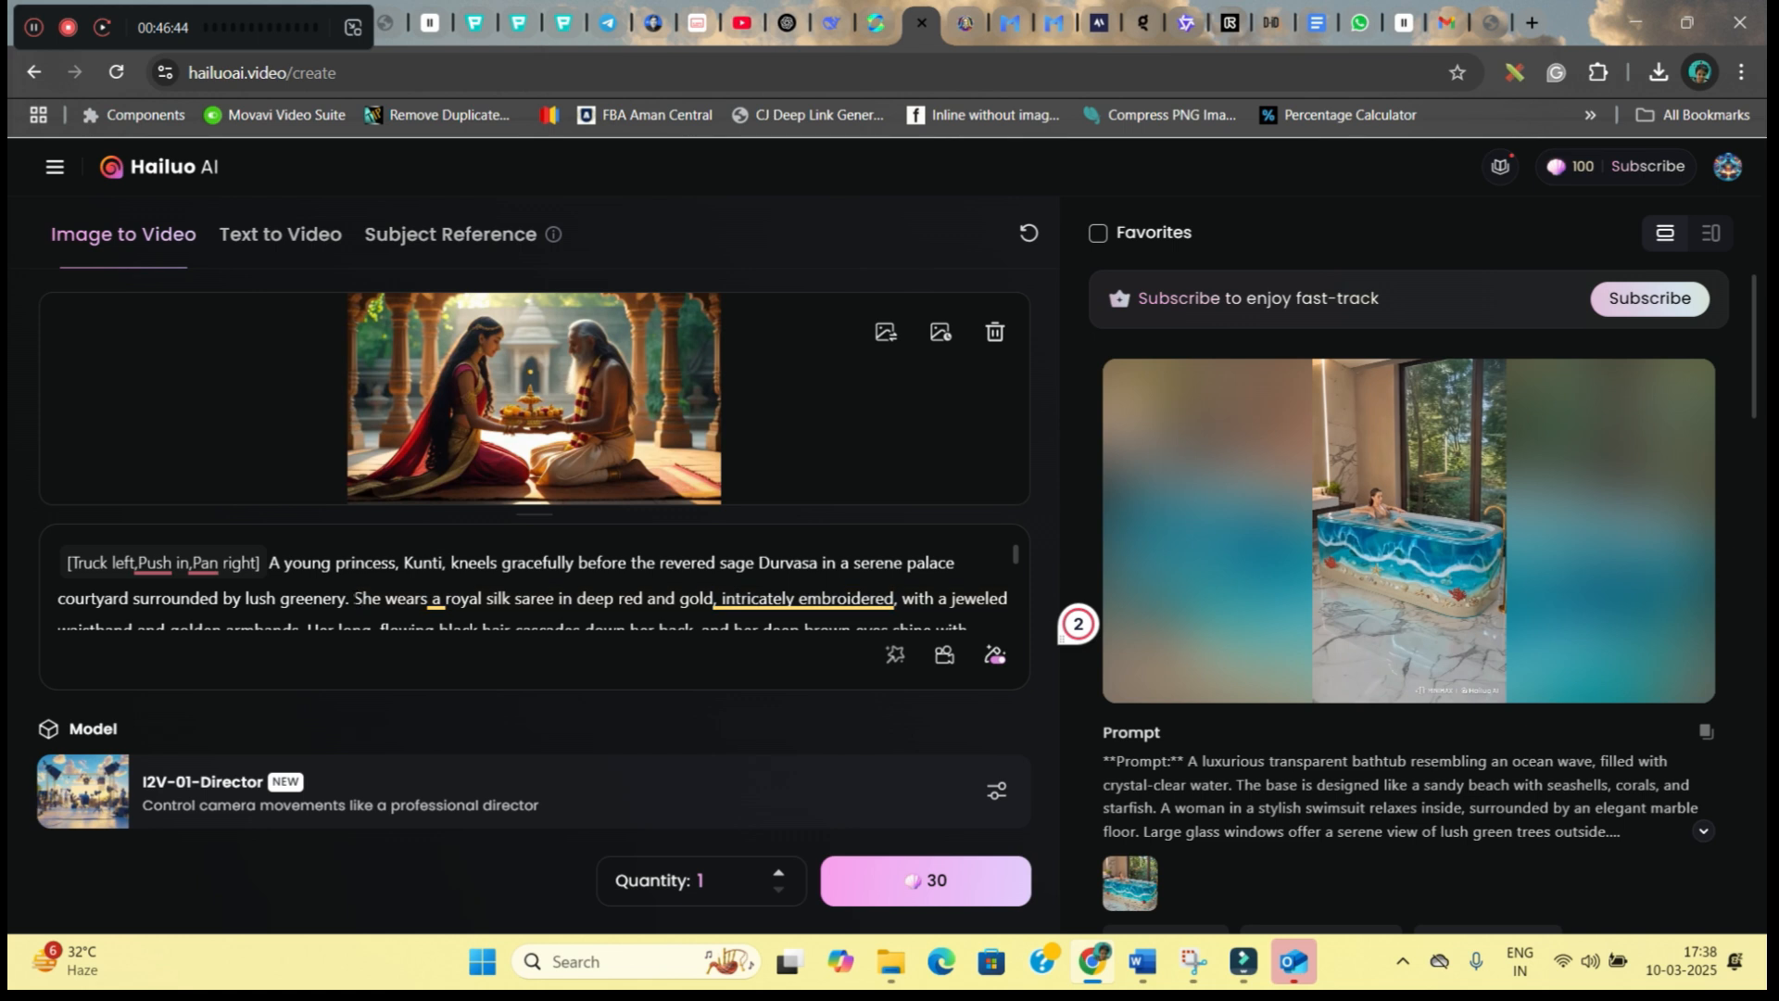
Cut Kunti's saree, jewellery and hair description from the prompt, leaving "She offers a golden tray filled with fruits and sacred offerings."
drag(352, 598, 750, 597)
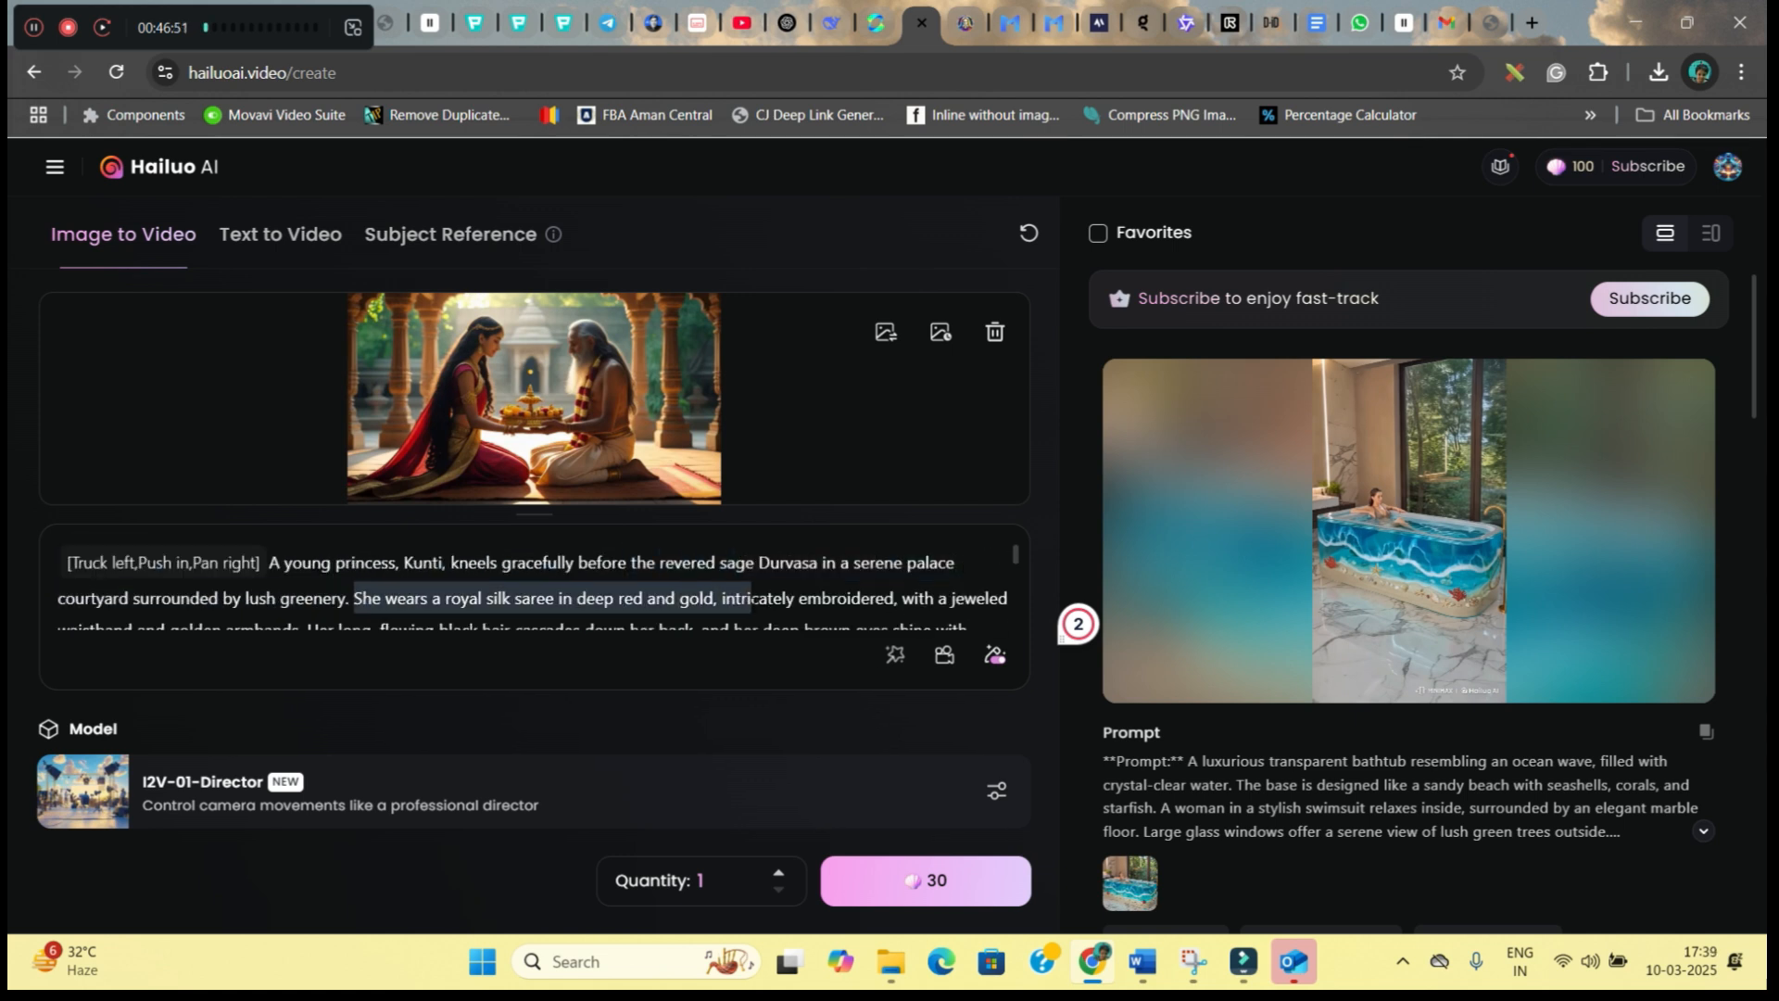
key(Delete)
key(Delete)
key(Delete)
key(Delete)
key(Delete)
key(Delete)
key(Delete)
key(Delete)
key(Delete)
key(Delete)
key(Delete)
key(Delete)
key(Delete)
key(Delete)
key(Delete)
key(Delete)
key(Delete)
key(Delete)
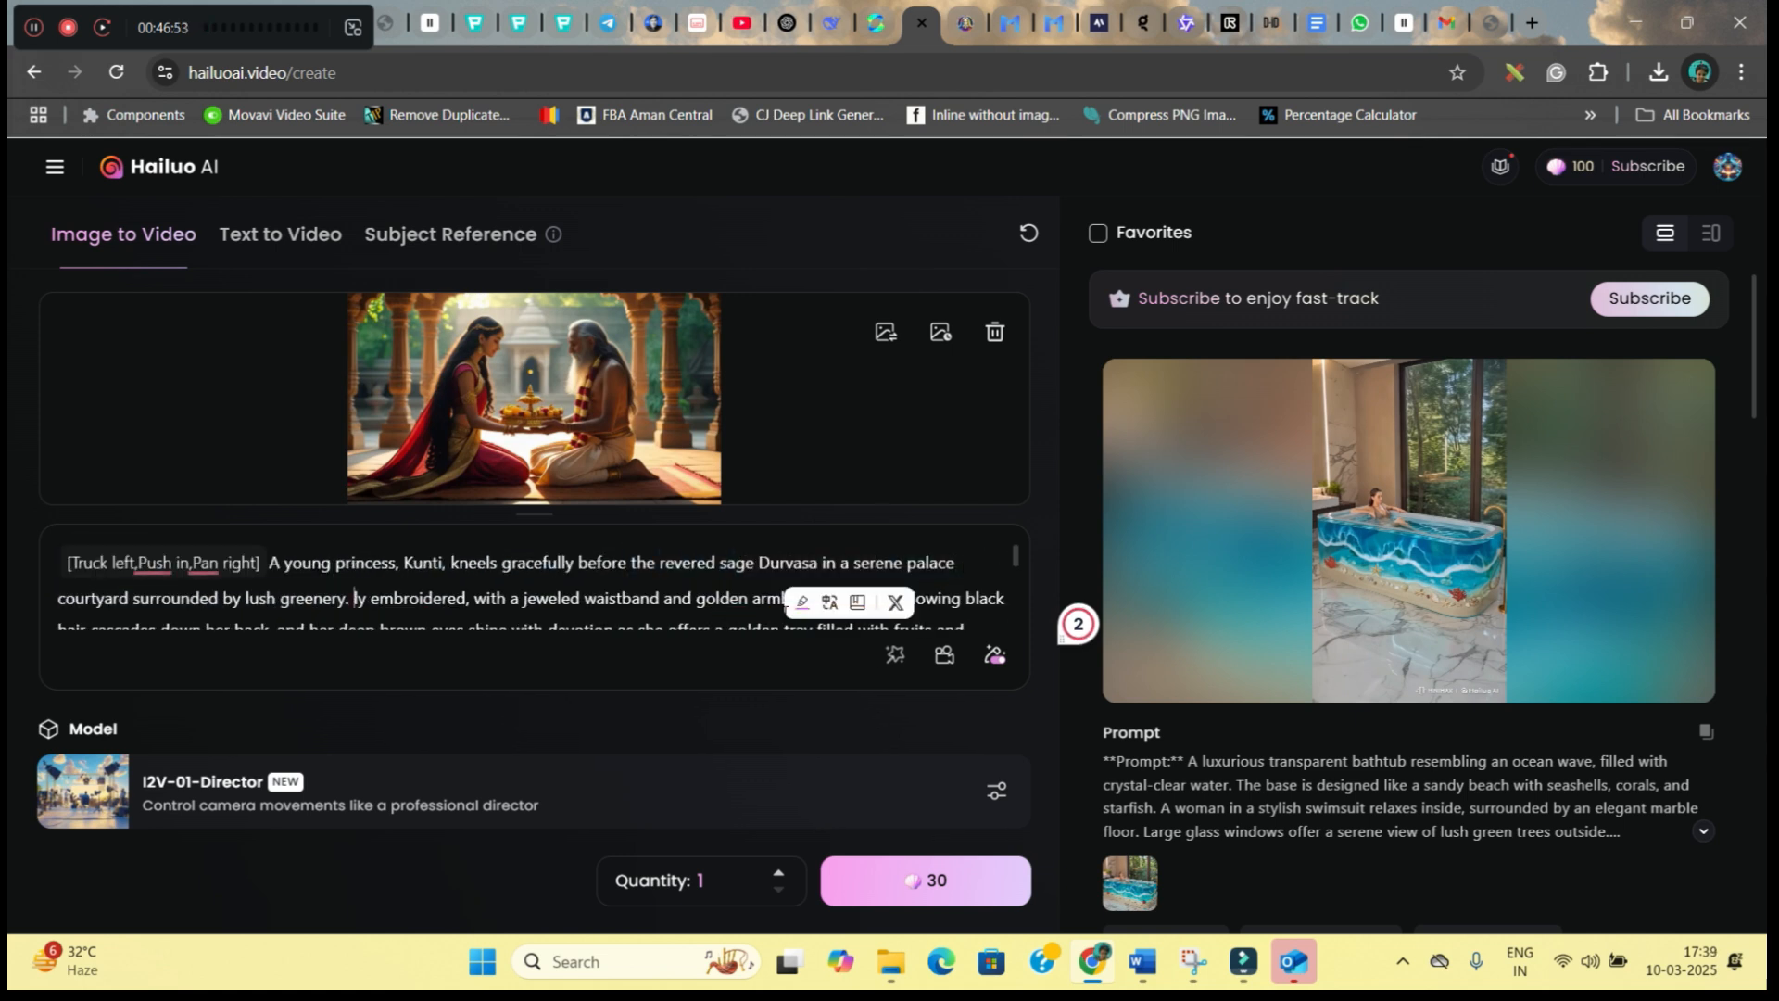
key(Delete)
key(Delete)
key(Delete)
key(Delete)
key(Delete)
key(Delete)
key(Delete)
key(Delete)
key(Delete)
key(Delete)
key(Delete)
key(Delete)
key(Delete)
key(Delete)
key(Delete)
key(Delete)
key(Delete)
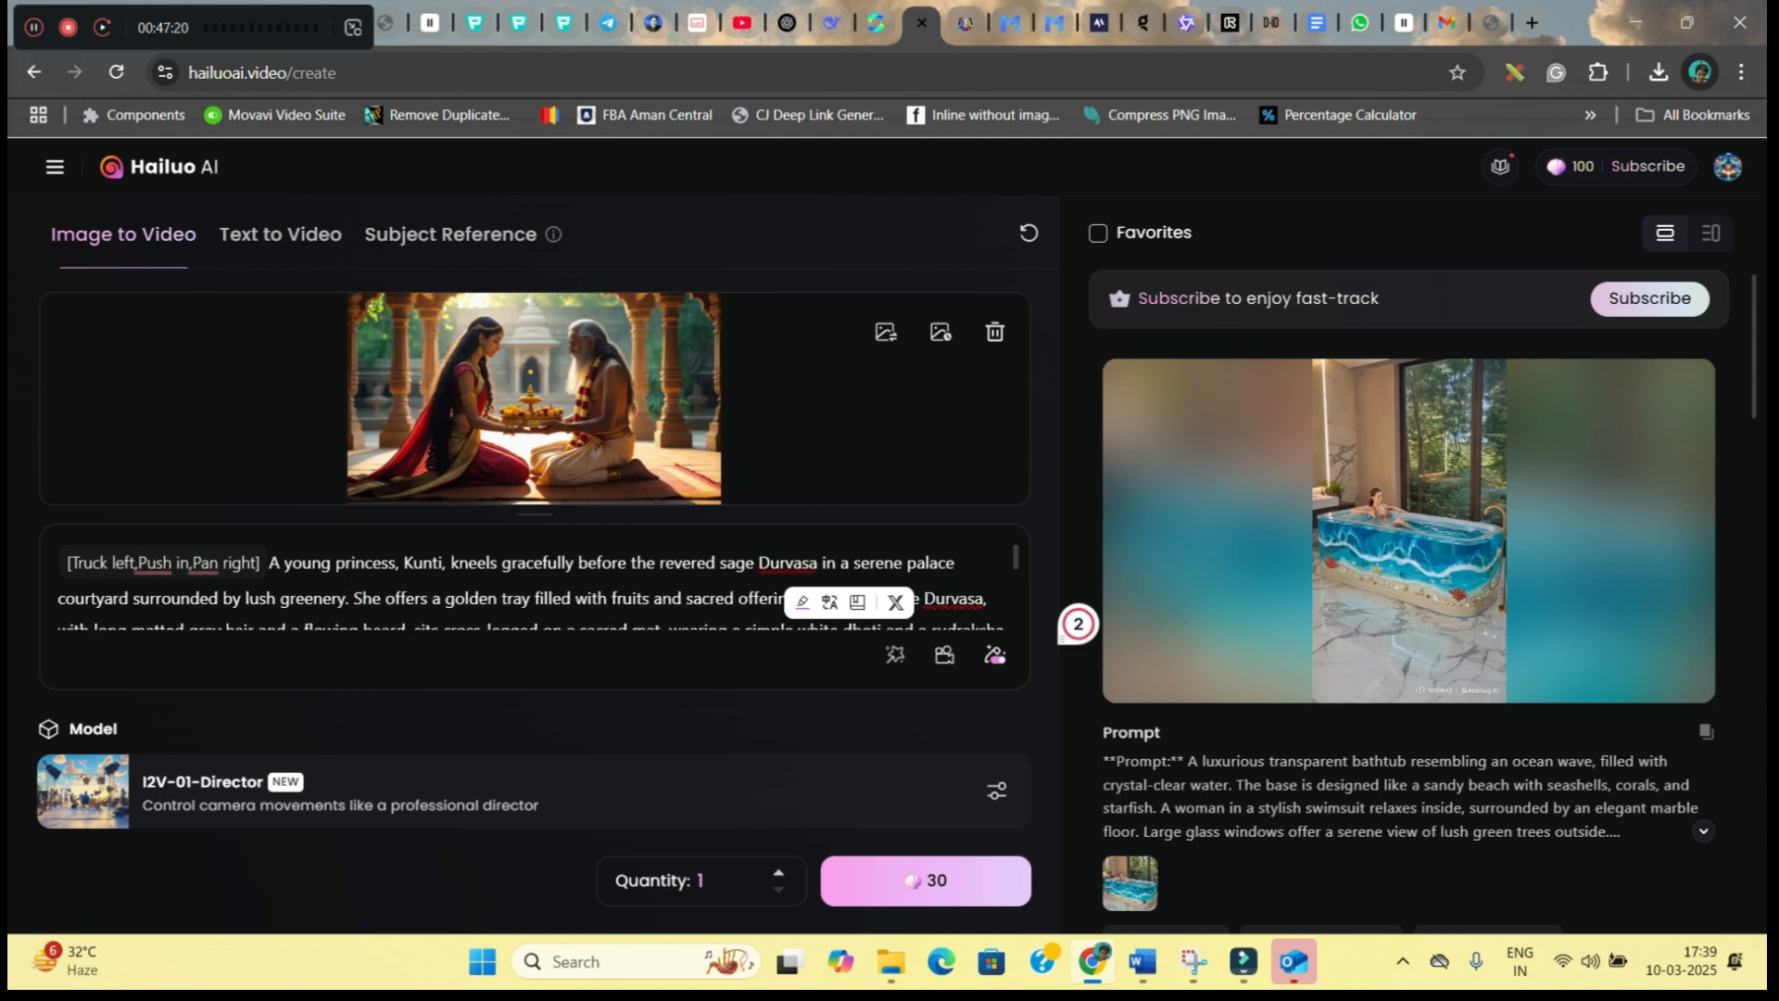
Generate the SC2 video with the I2V-01-Director model and check its progress in the queue
click(949, 882)
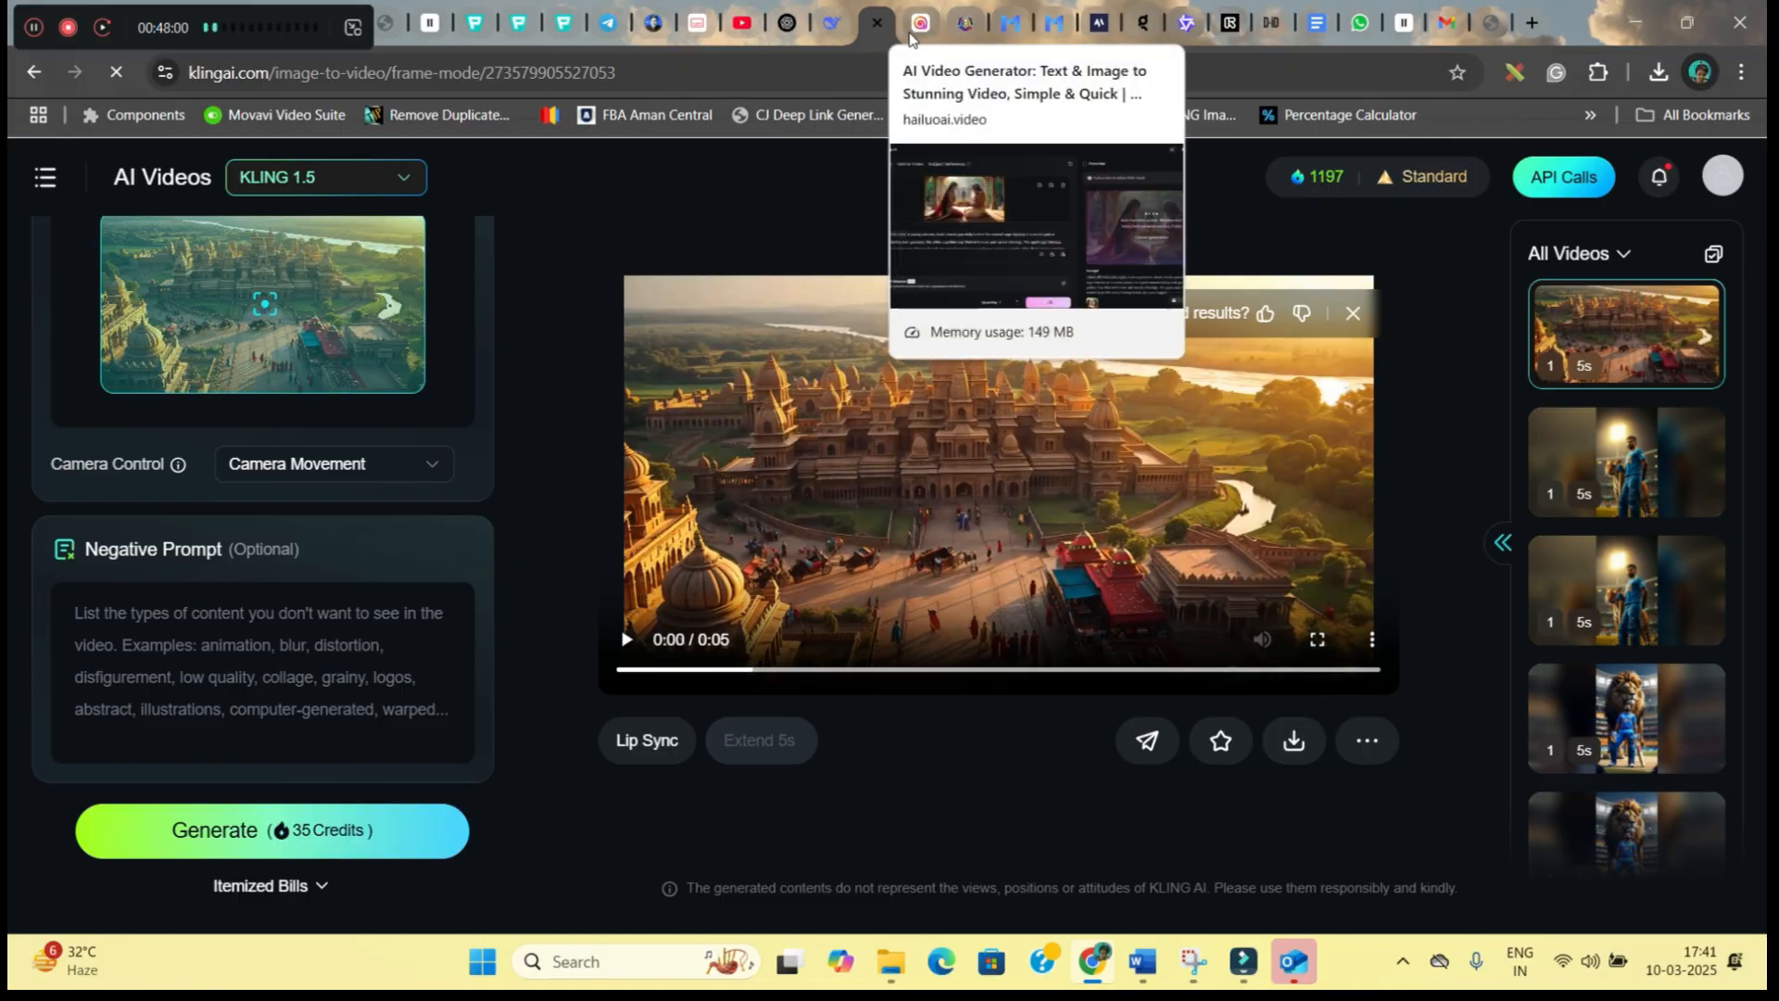
click(931, 18)
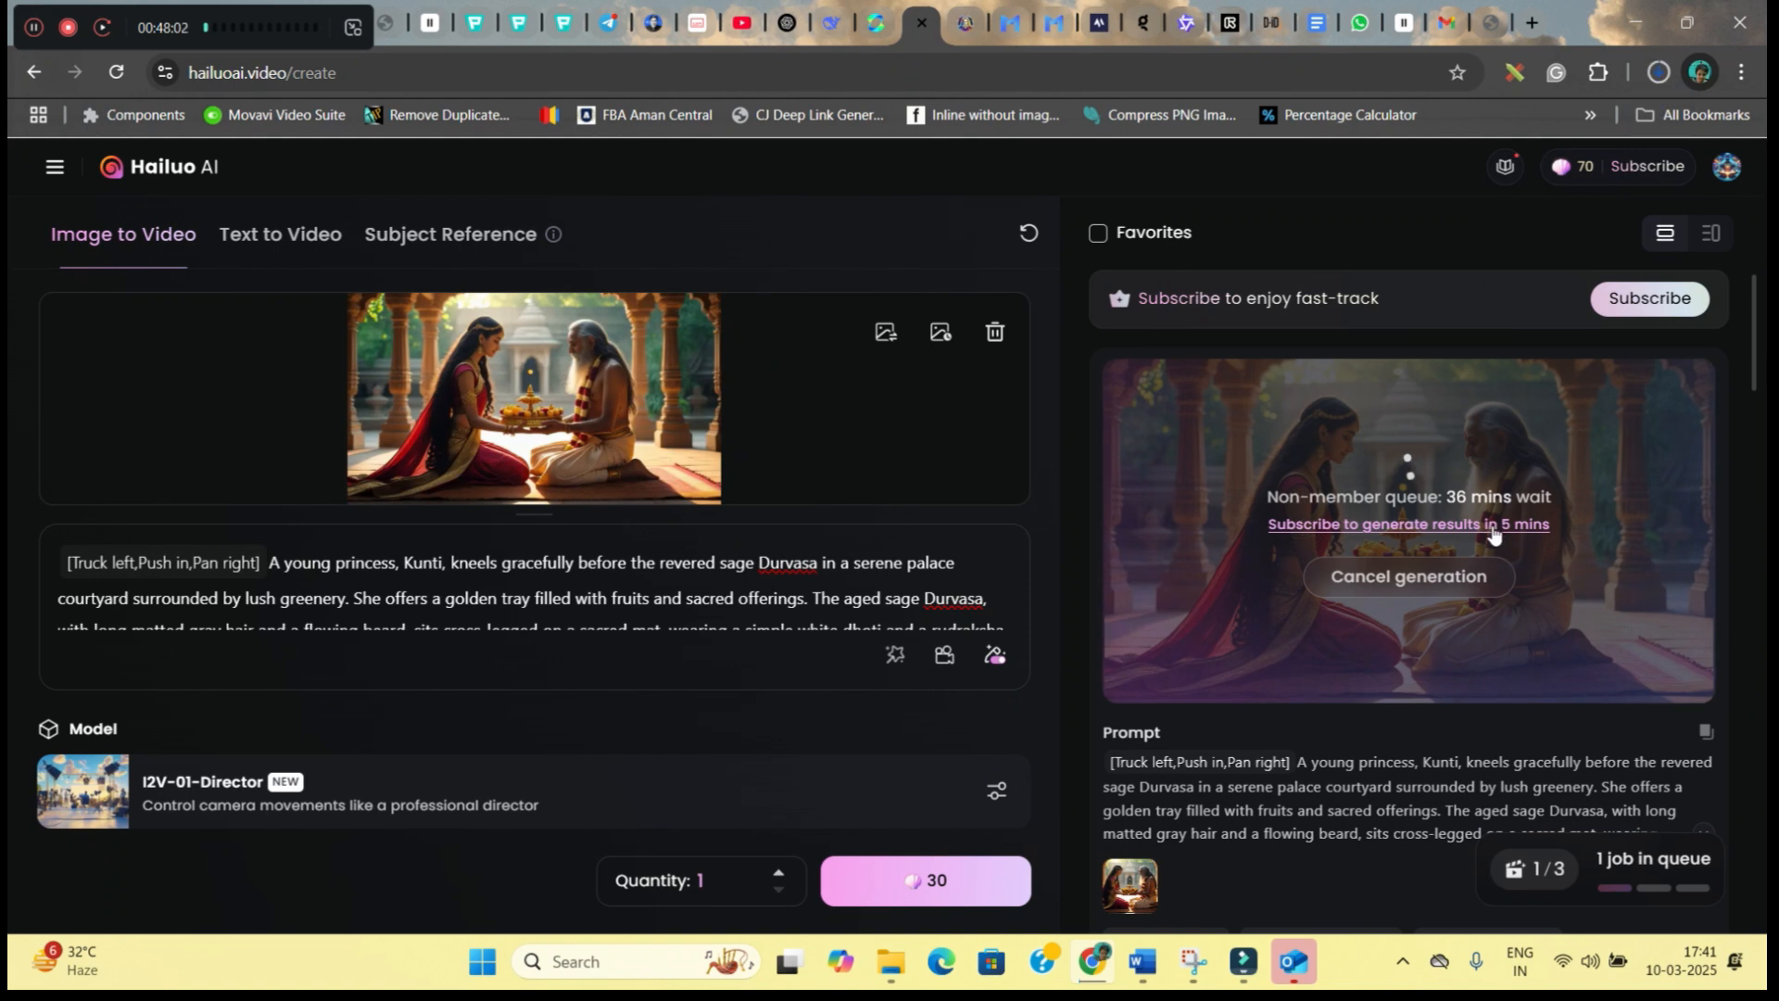
scroll(1403, 704, down, 2)
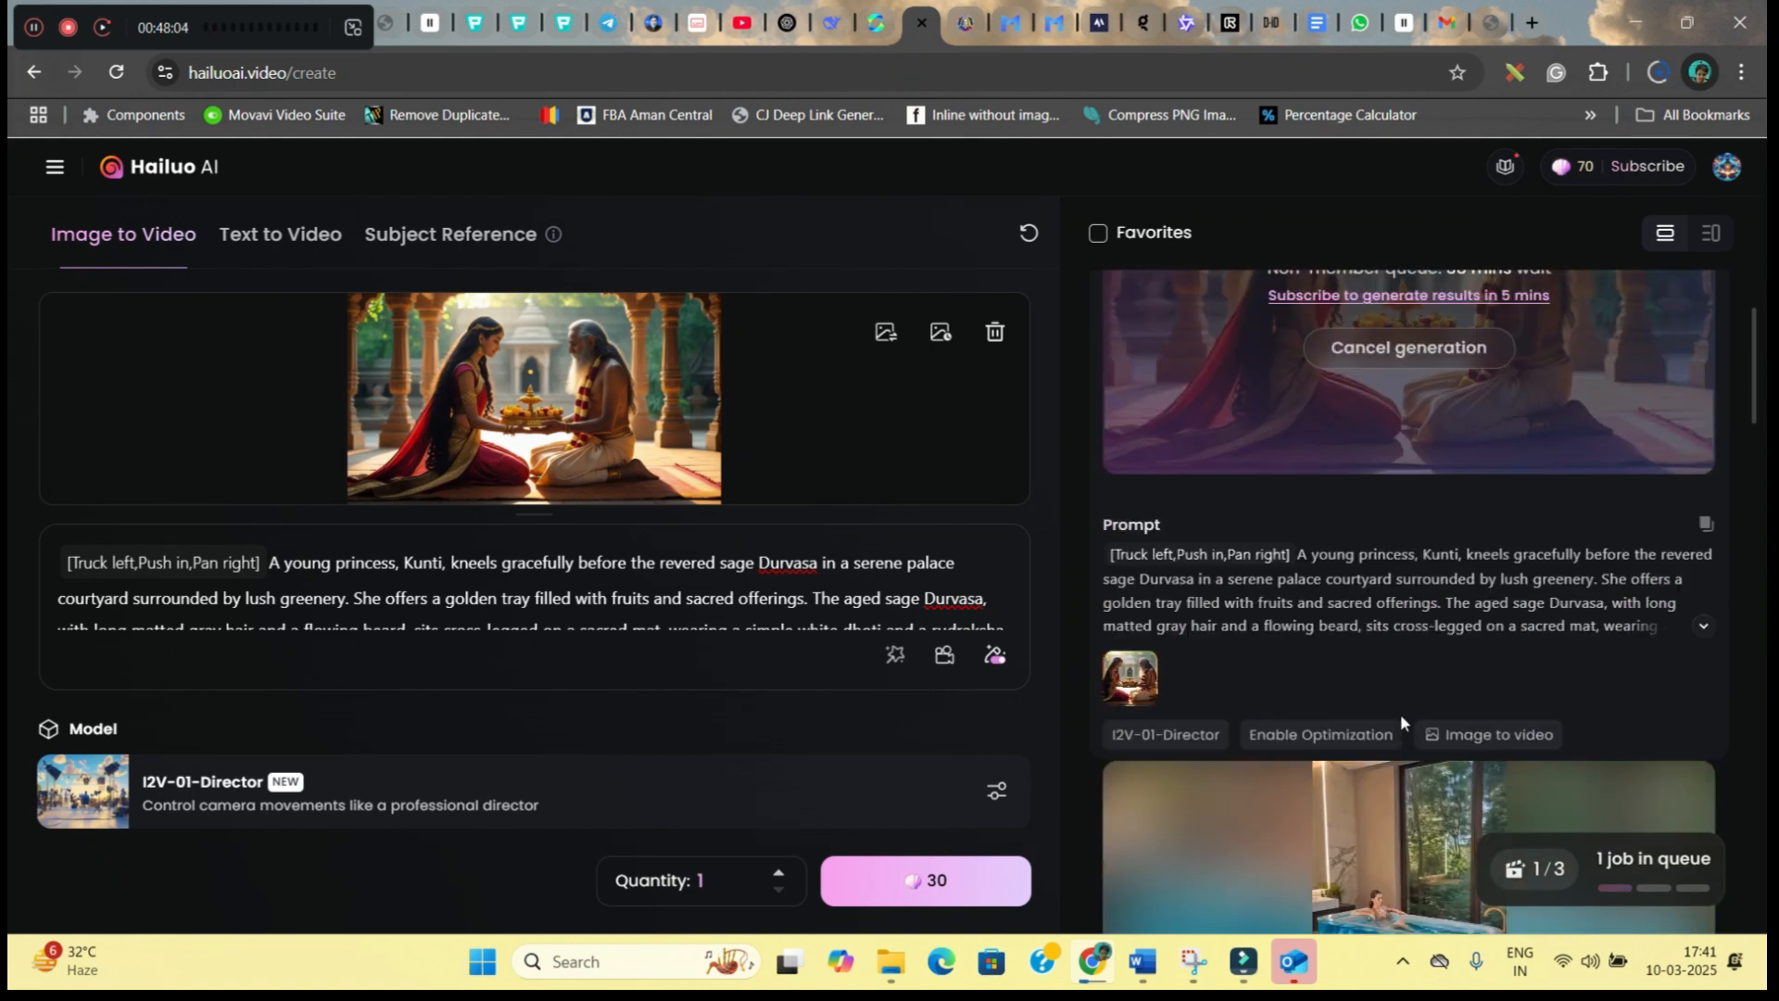
scroll(1327, 658, up, 2)
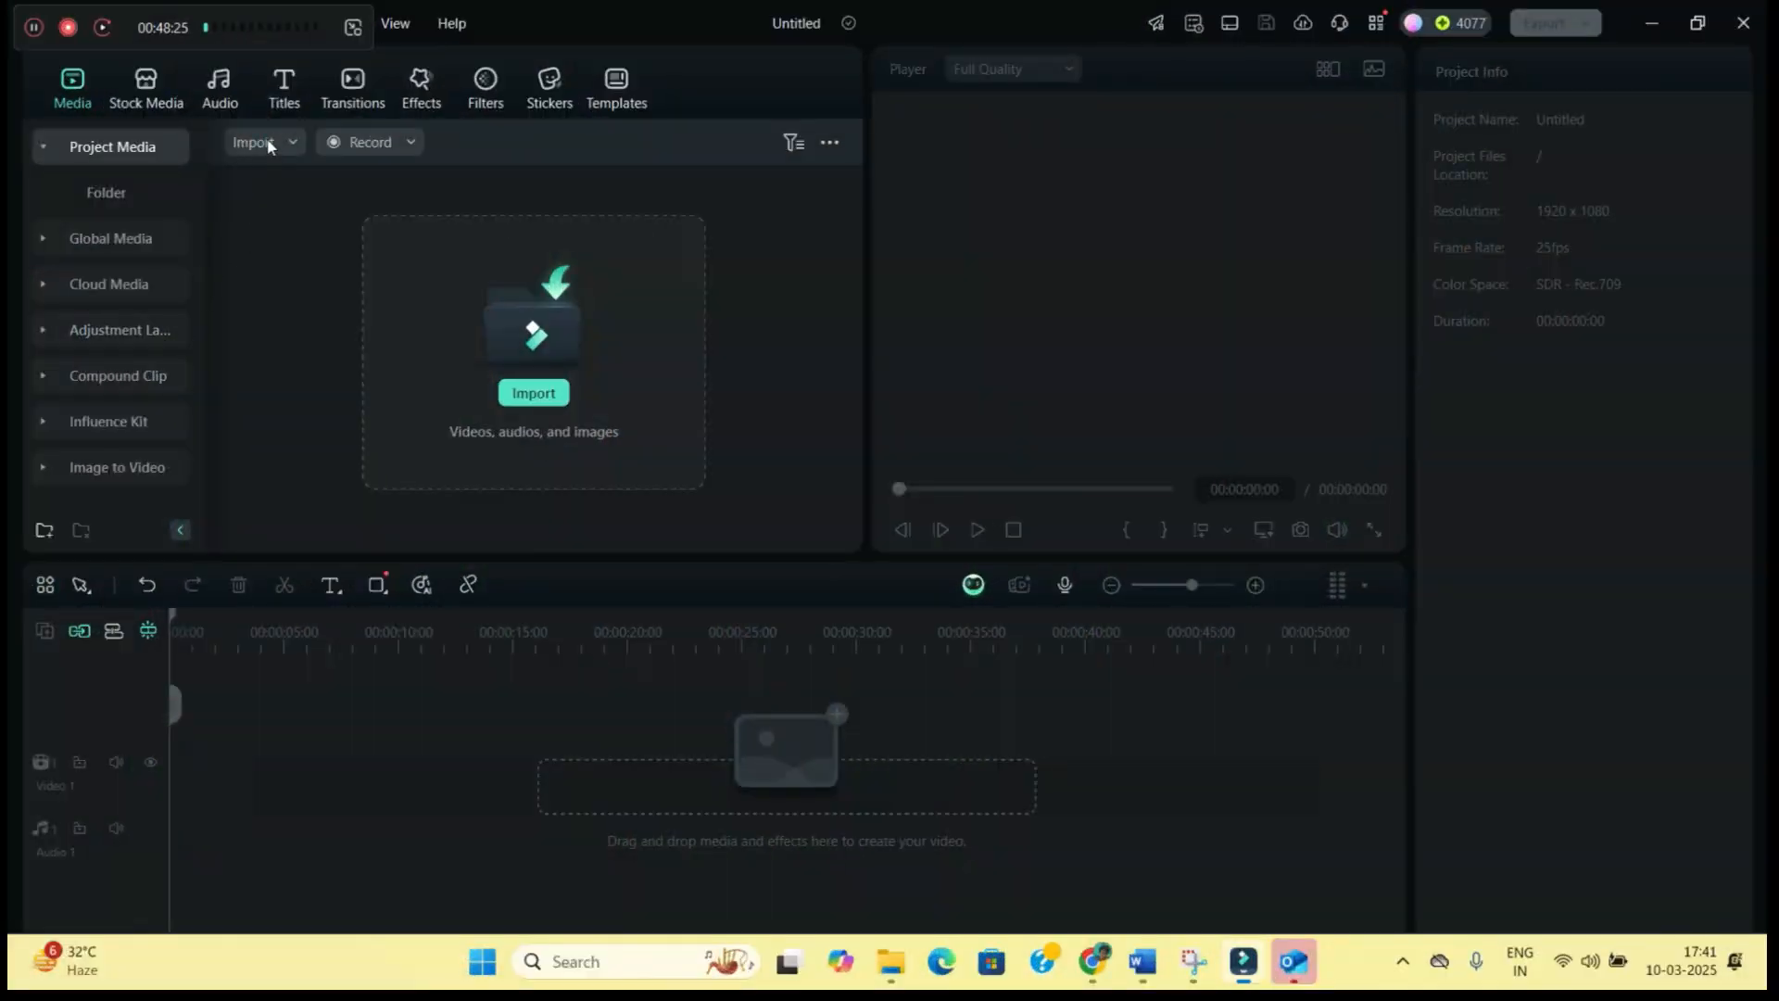
Import the project media into Filmora, filter it to audio, and place KARNA BIRTH VO at the start of the timeline
click(264, 143)
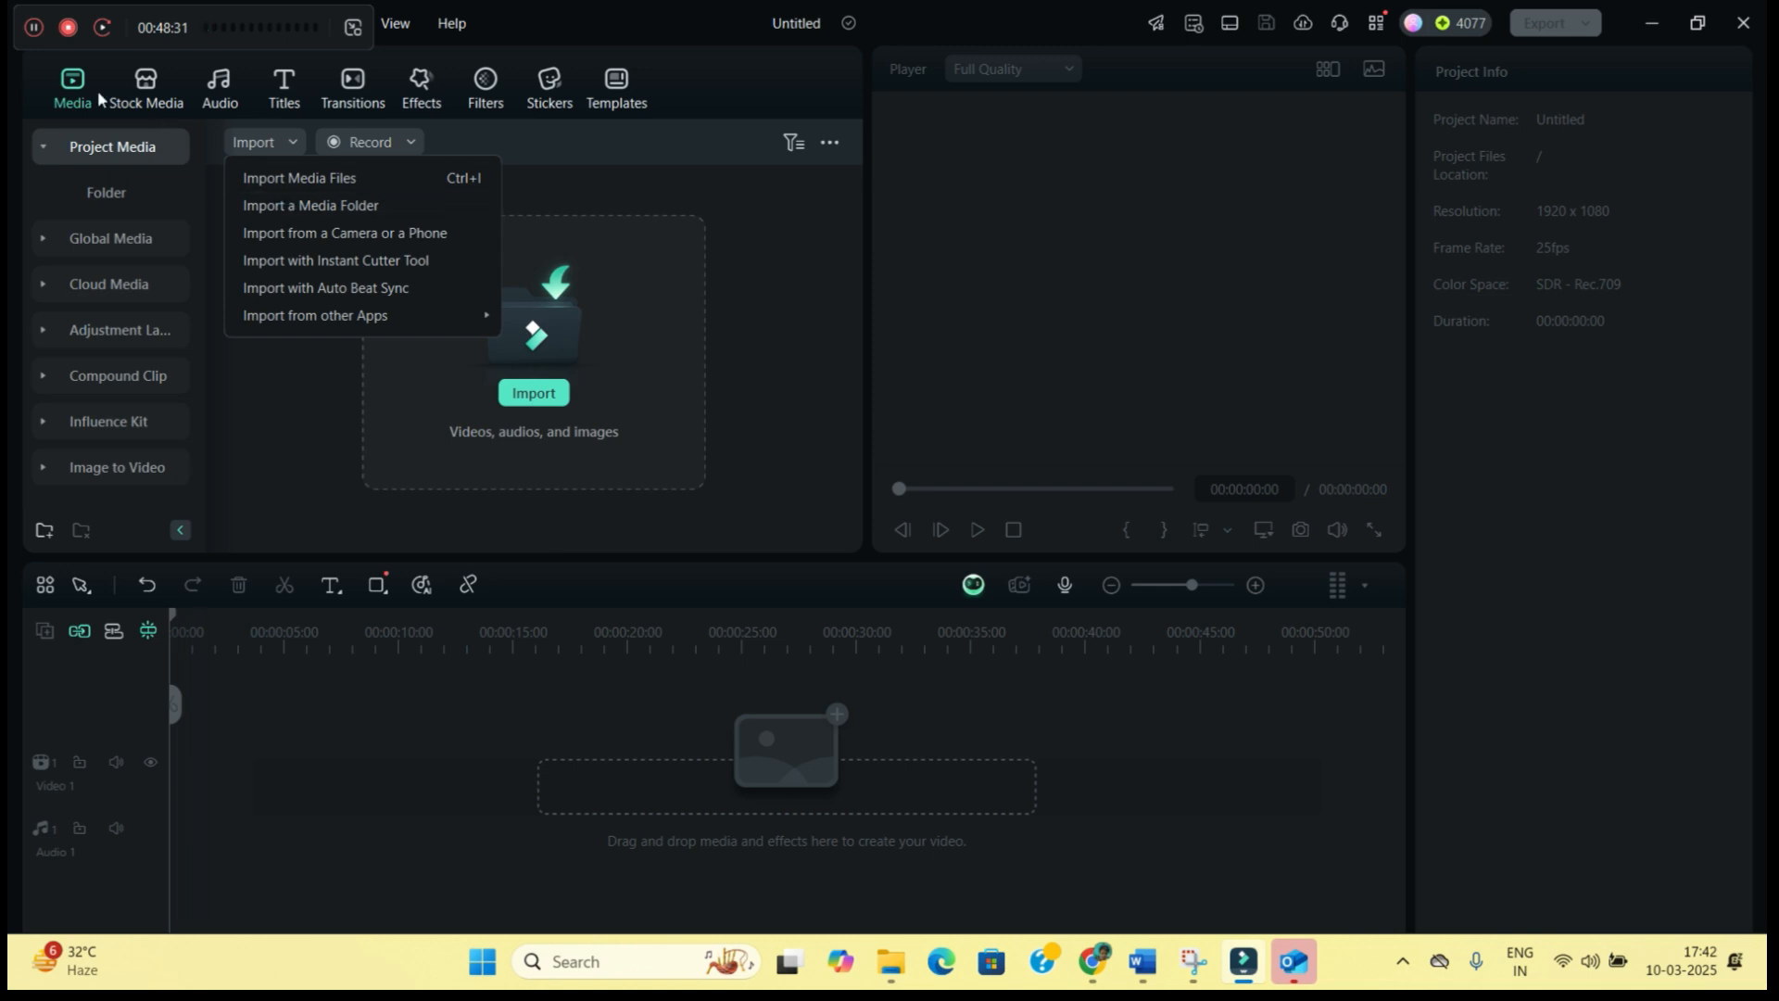
click(34, 27)
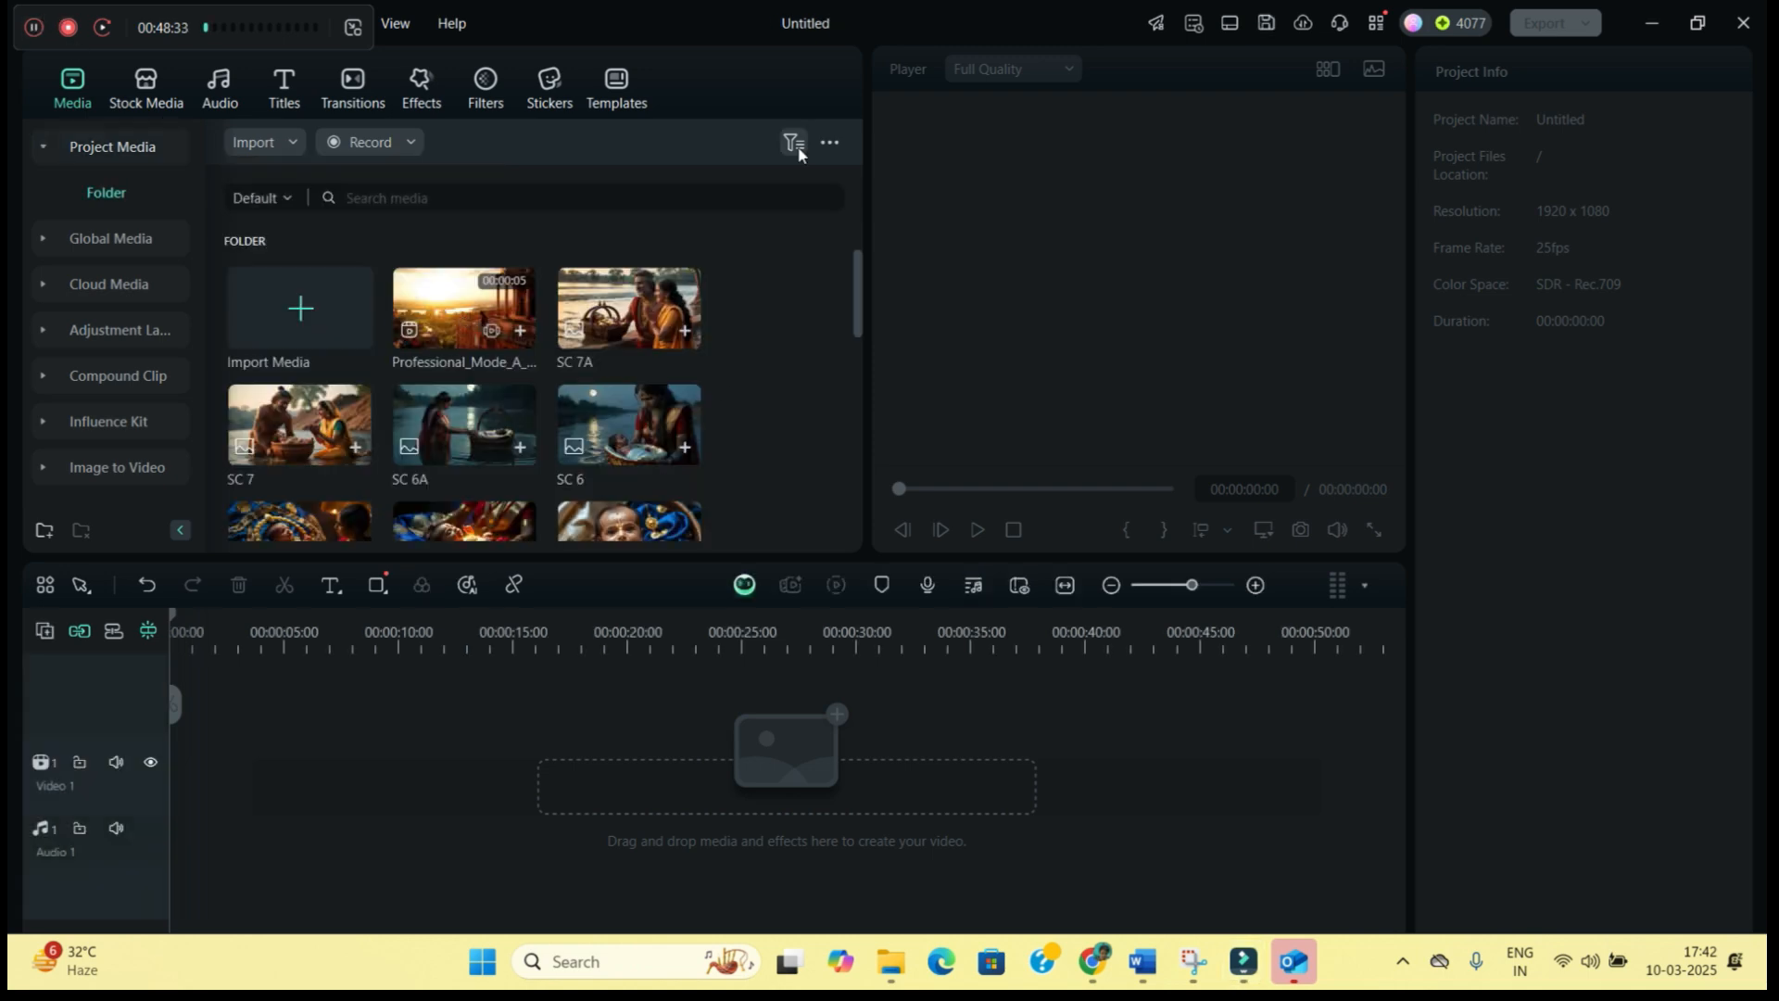
click(797, 148)
click(844, 239)
drag(465, 313, 309, 767)
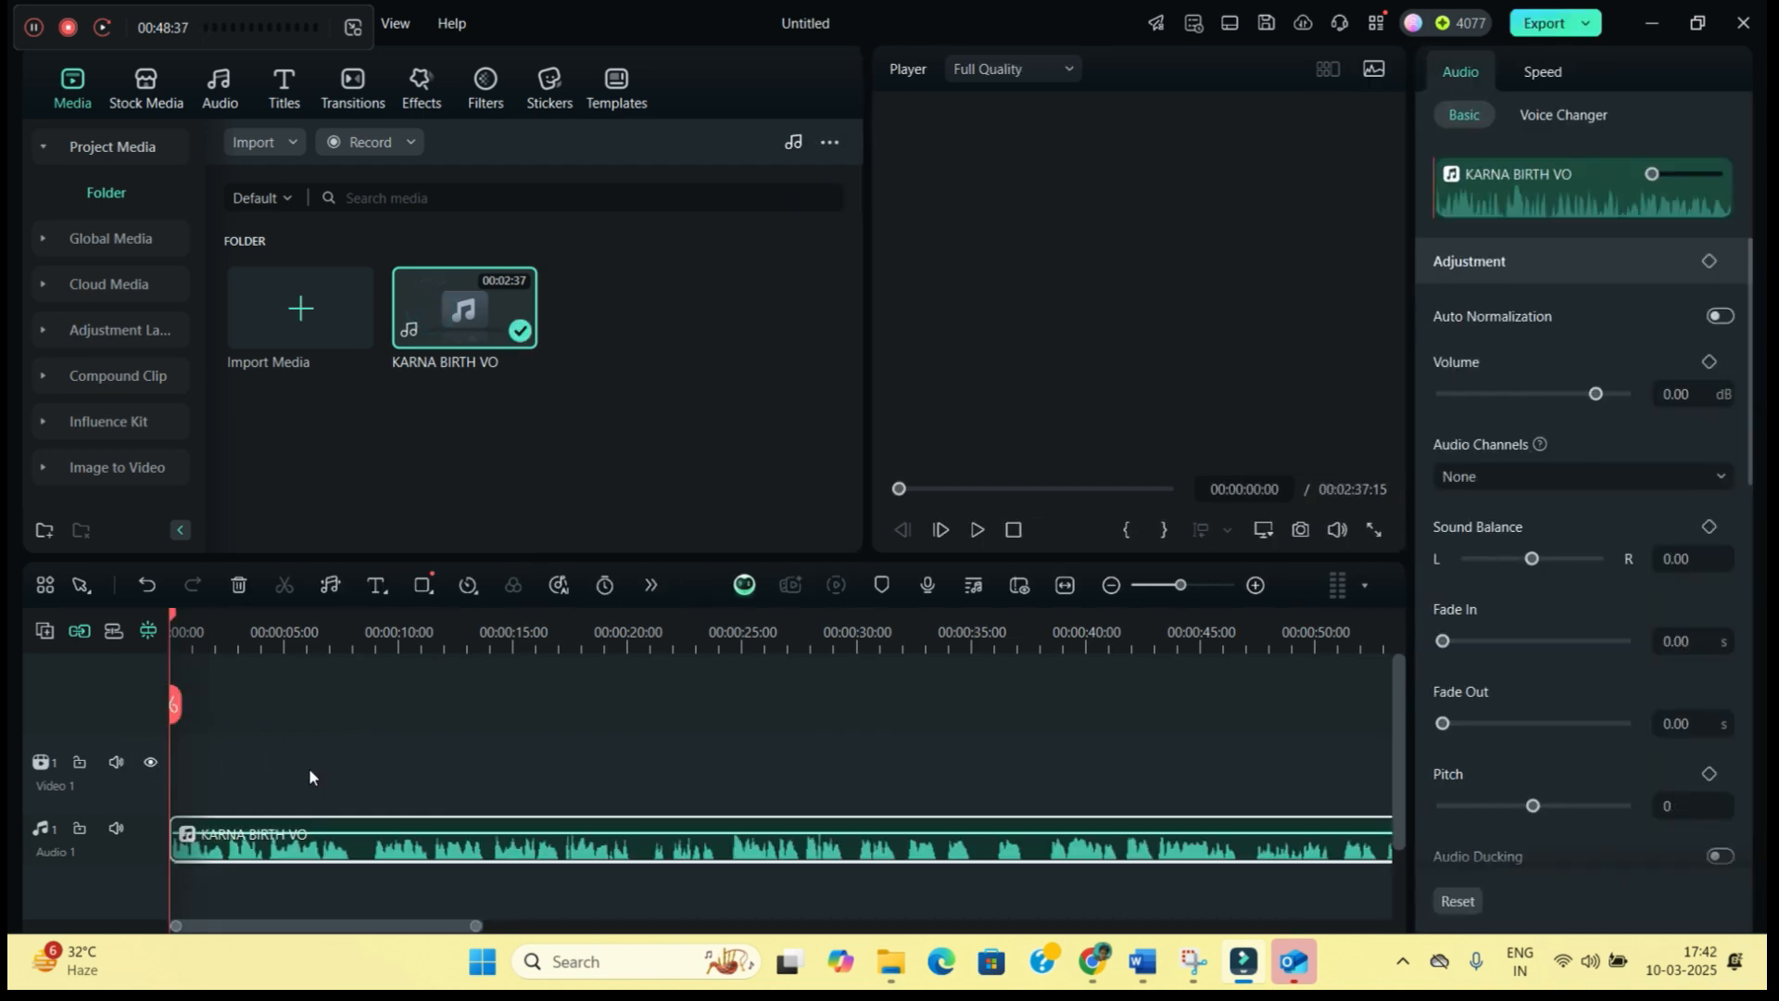
Look over the scene image clips on the video track, including SC5A and SC 6A
click(306, 308)
key(Escape)
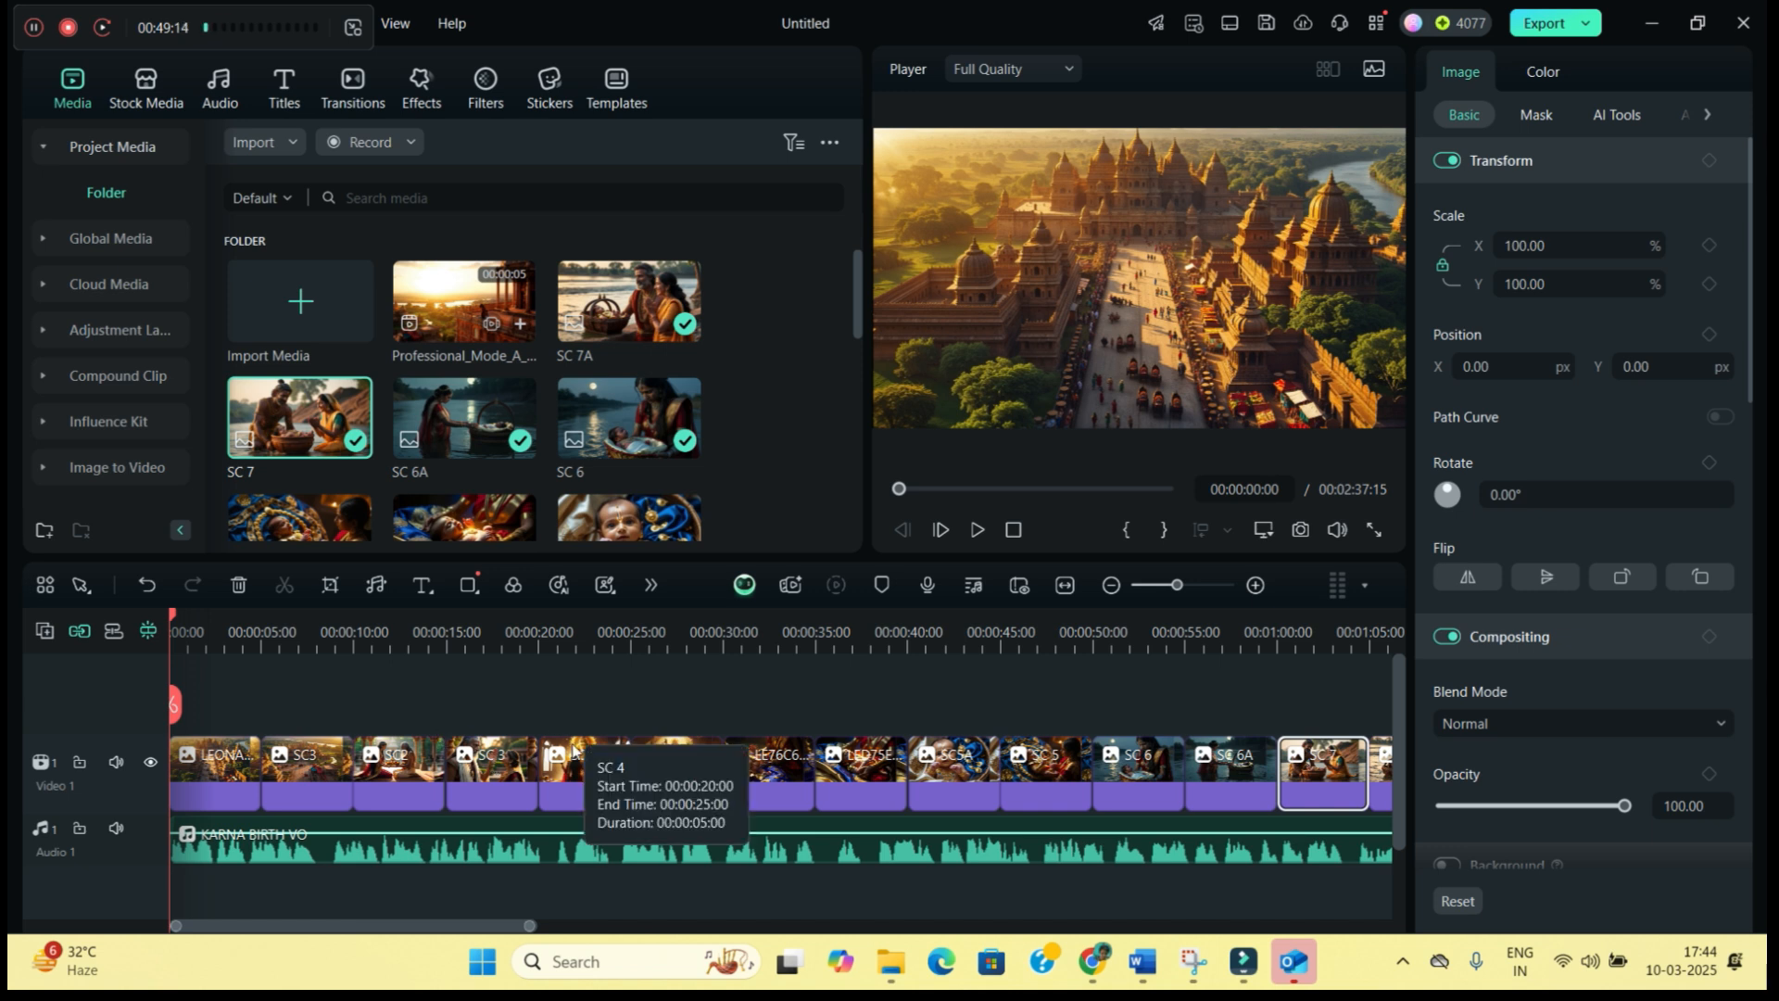
click(965, 772)
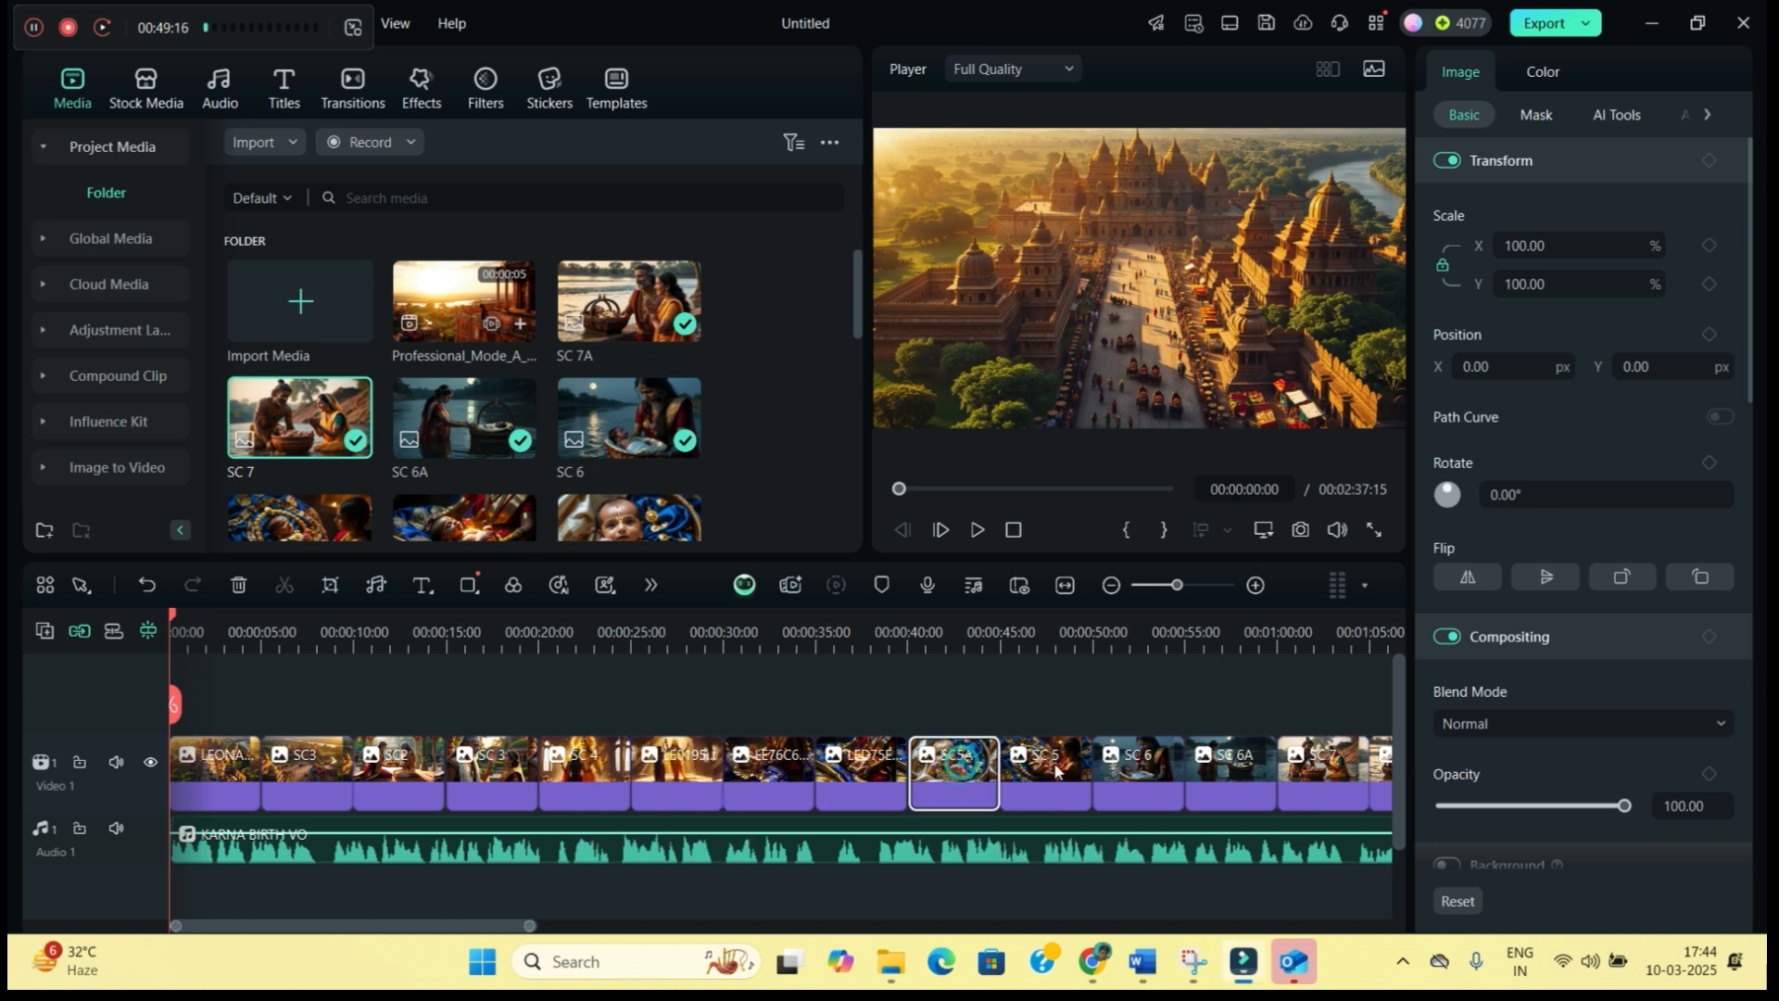
click(1229, 777)
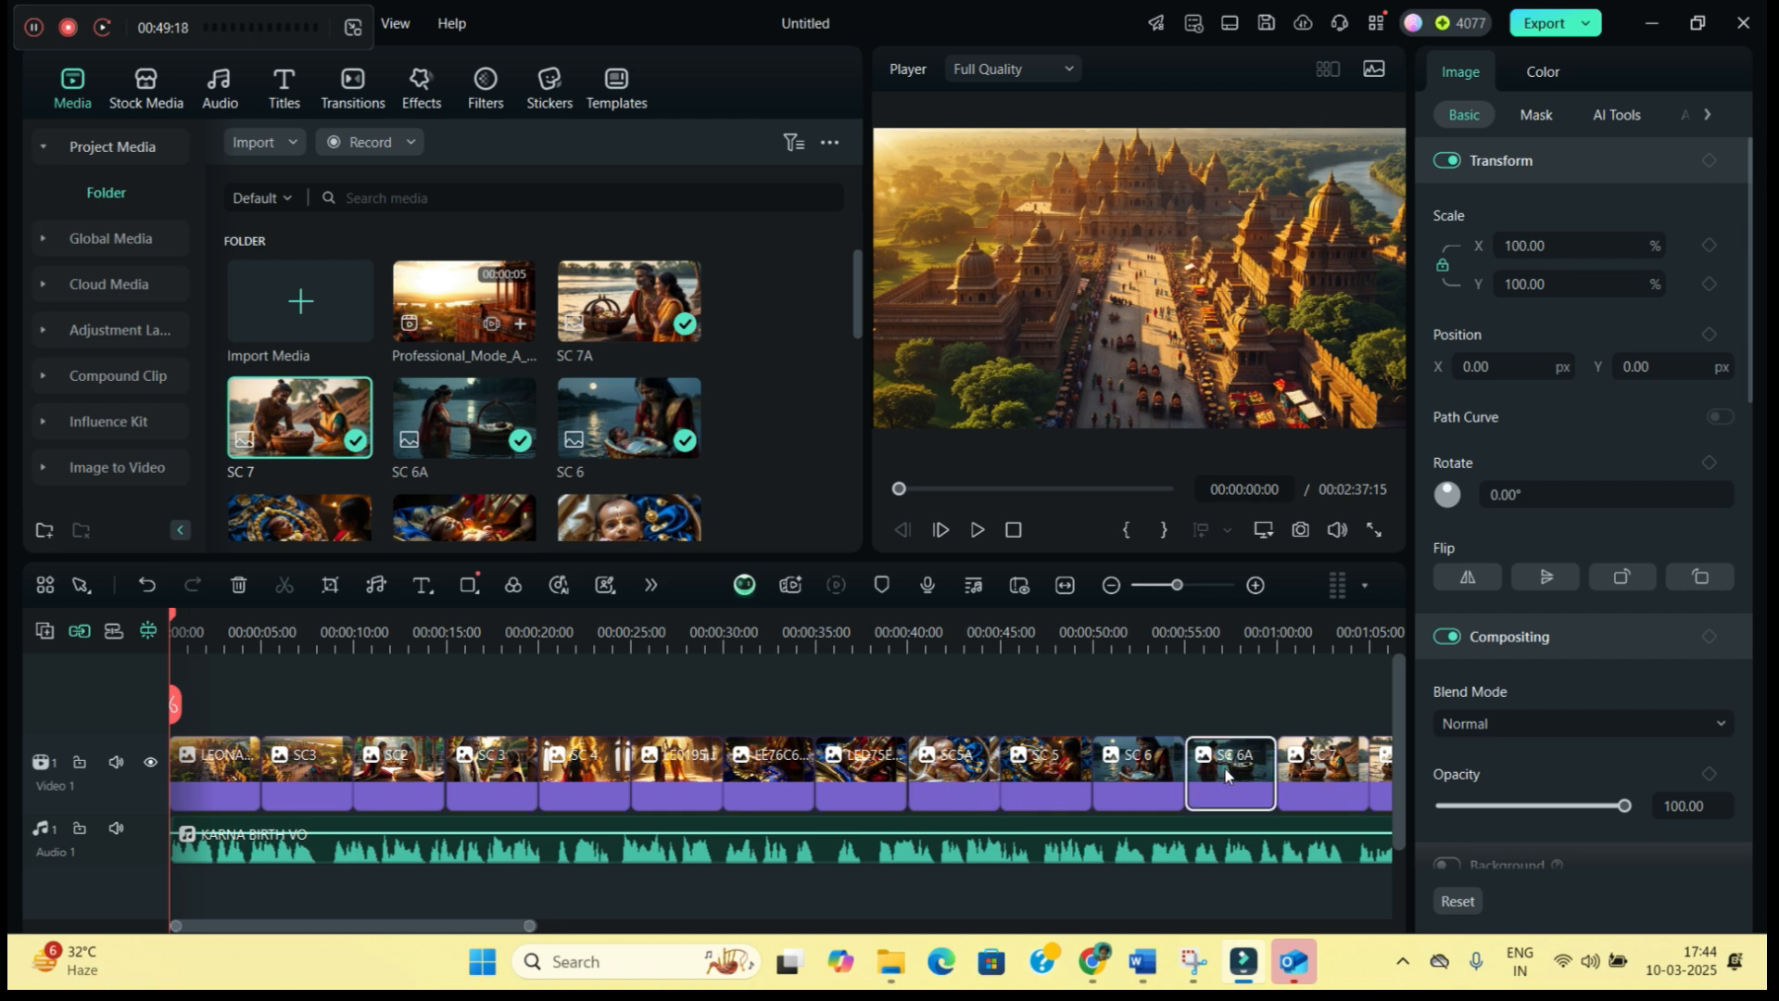
Apply a Pan & Zoom to the SC 3 clip, ending on a frame of about 962 x 544 around the sage
click(473, 786)
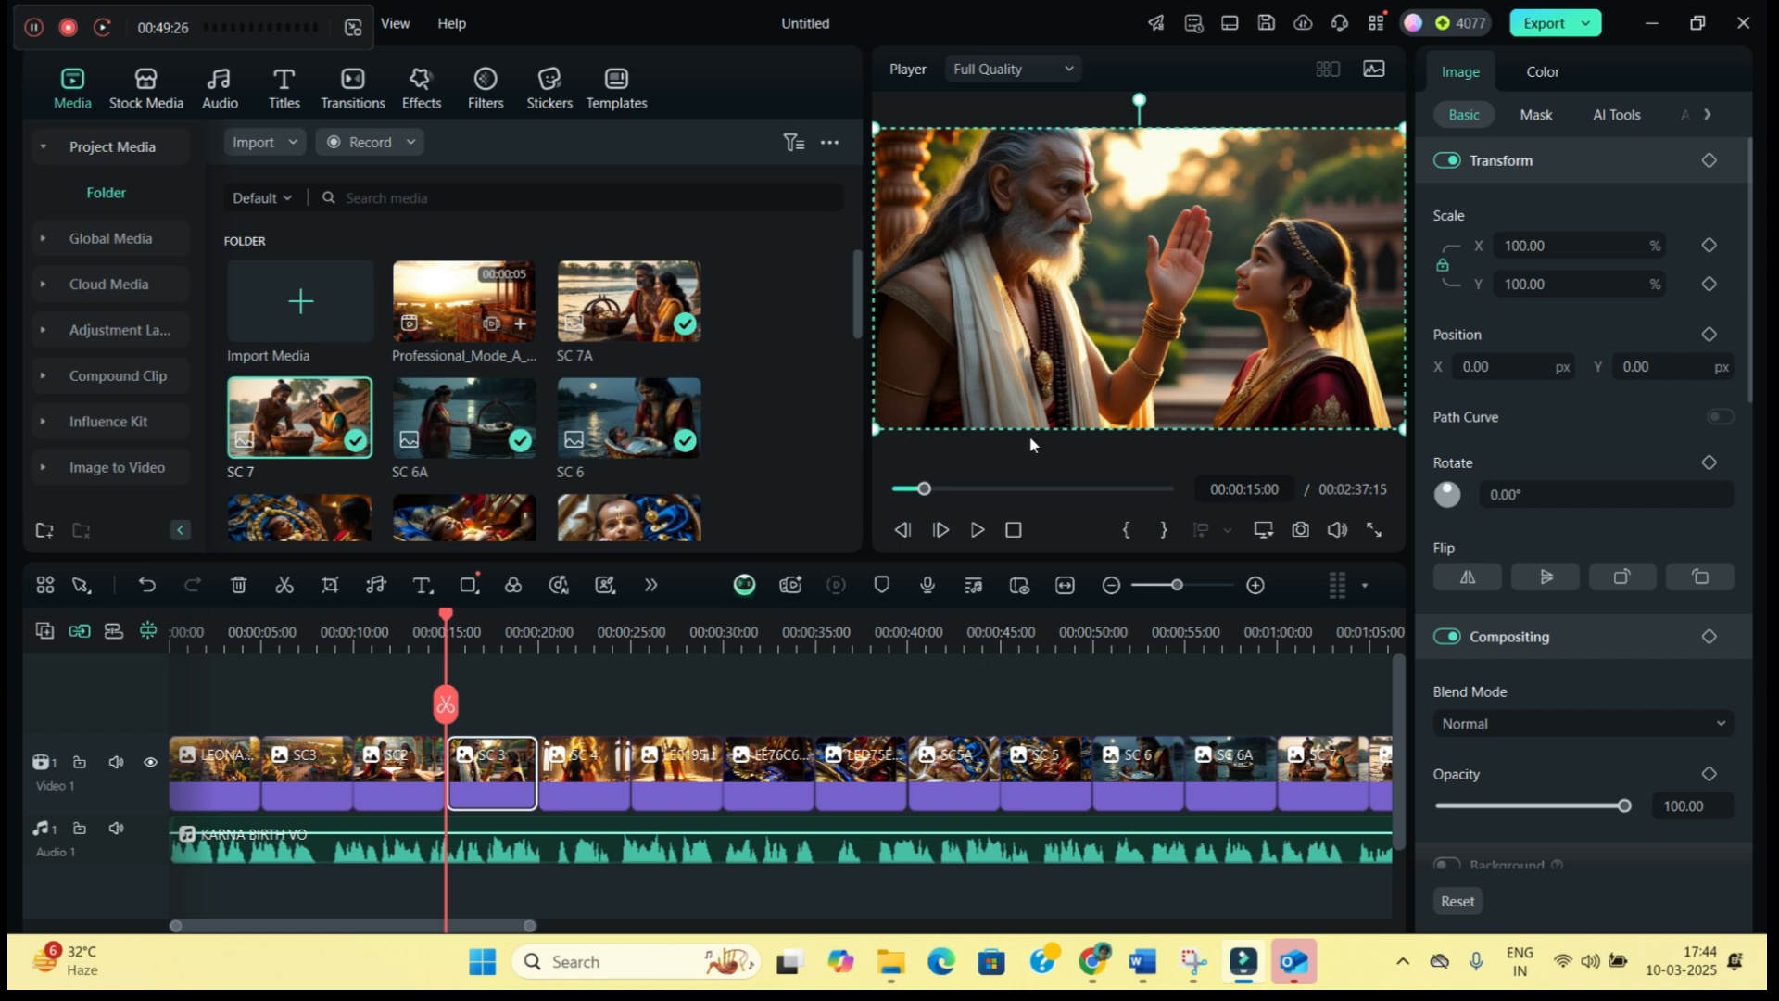
right_click(498, 778)
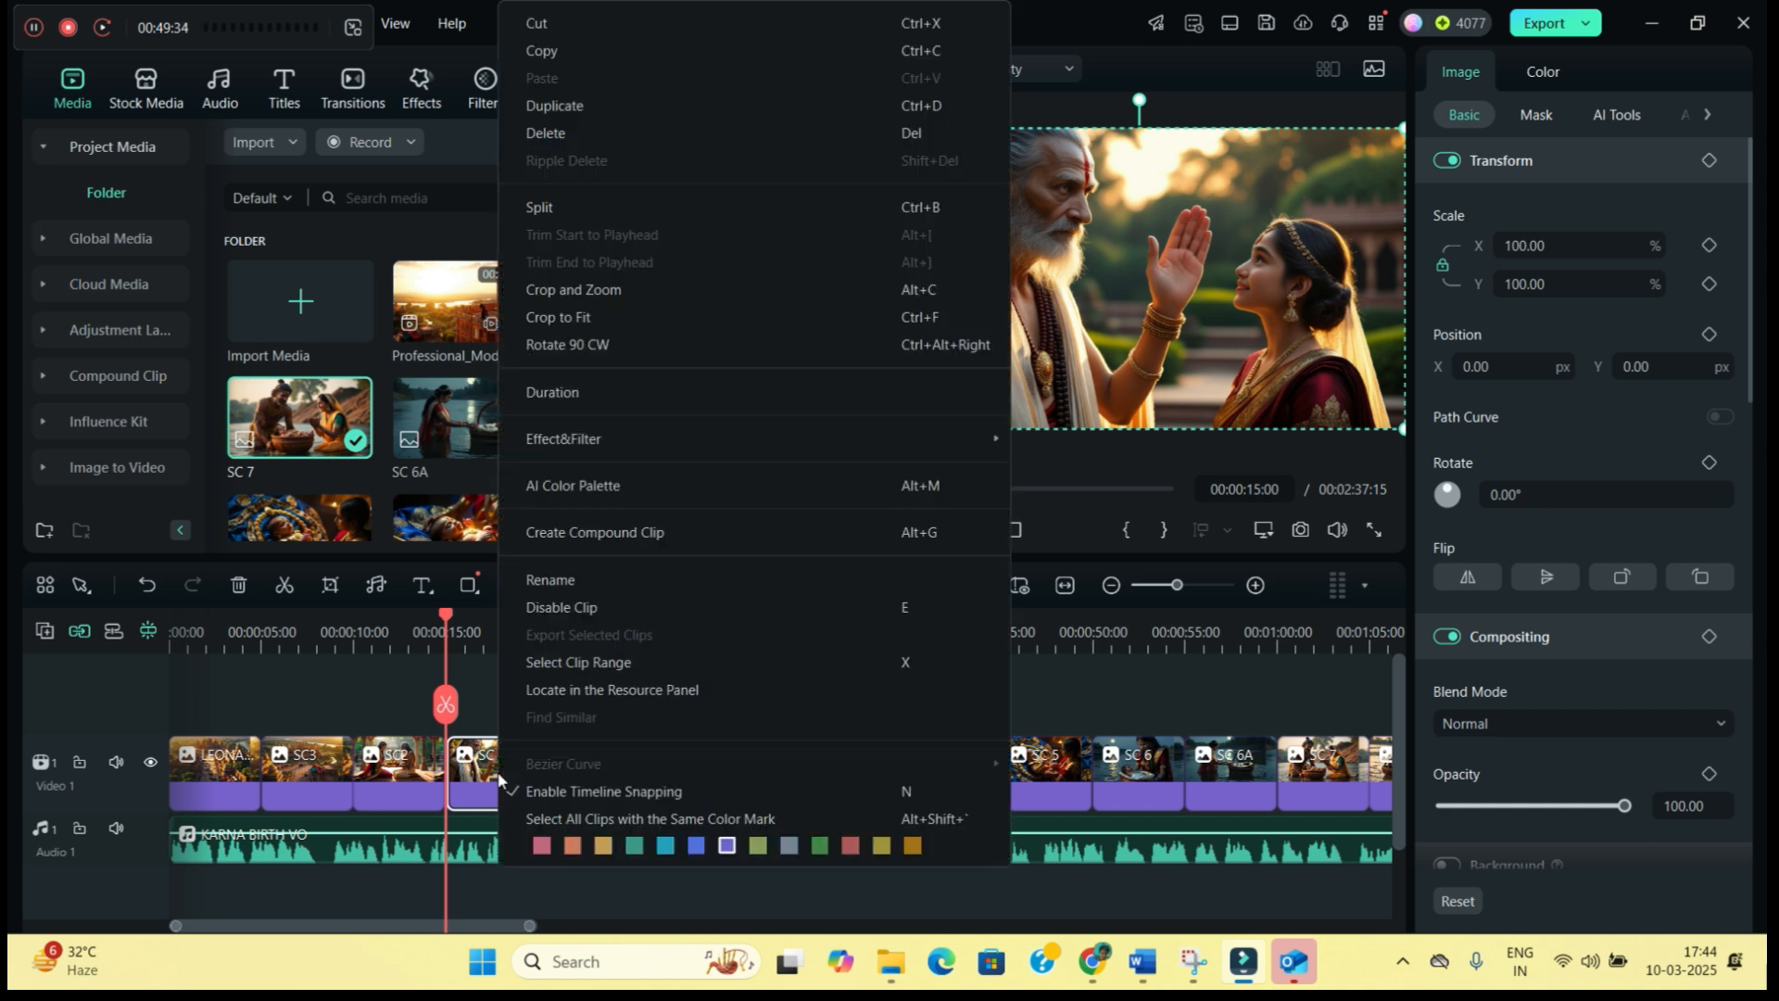
click(615, 294)
click(359, 88)
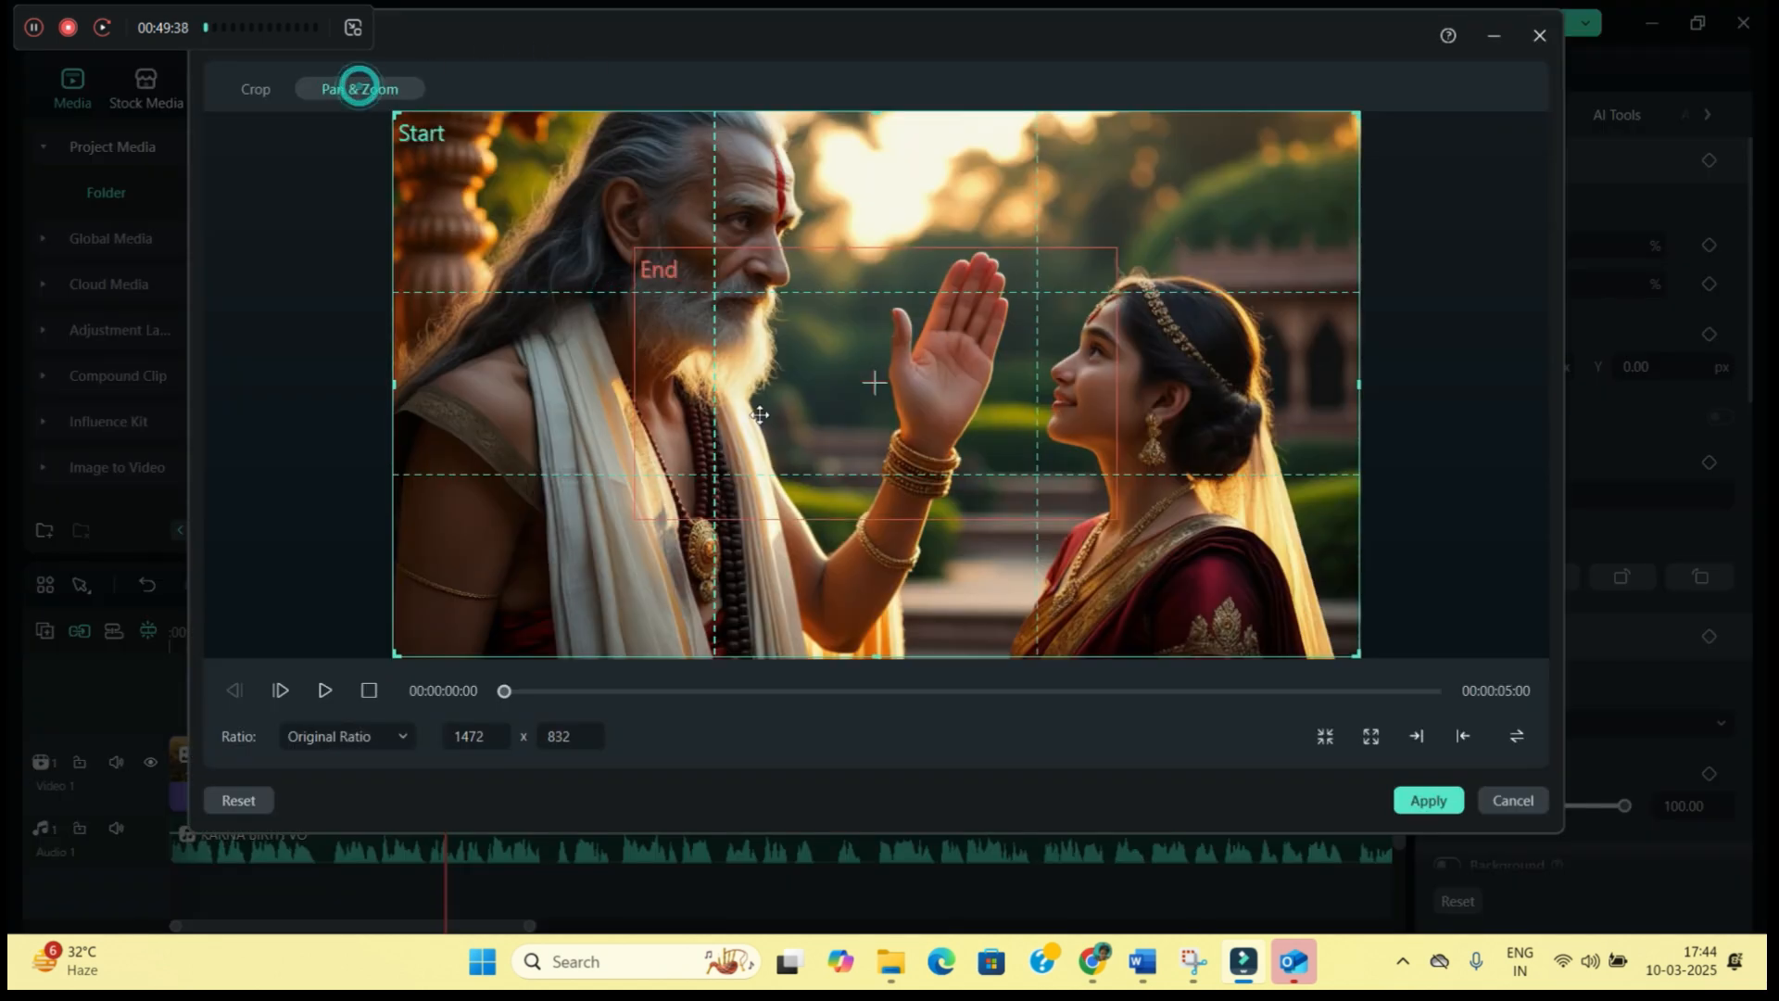
click(637, 247)
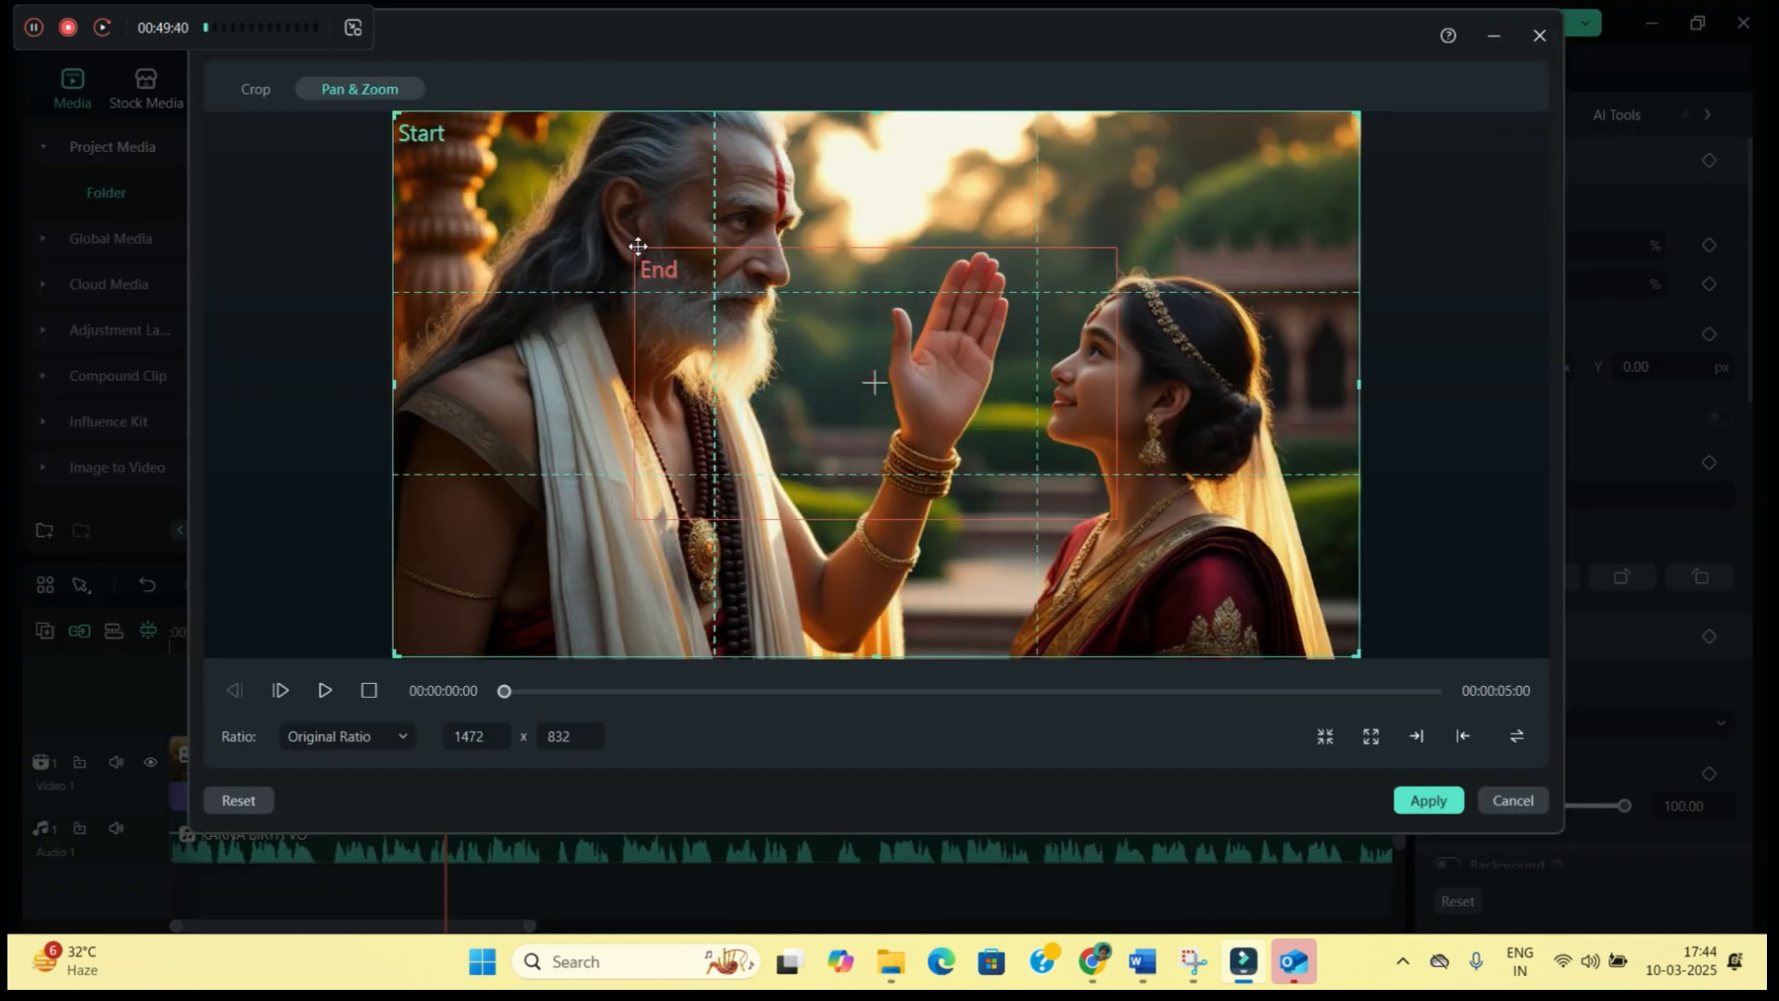
click(651, 260)
drag(636, 251, 500, 170)
drag(885, 315, 776, 256)
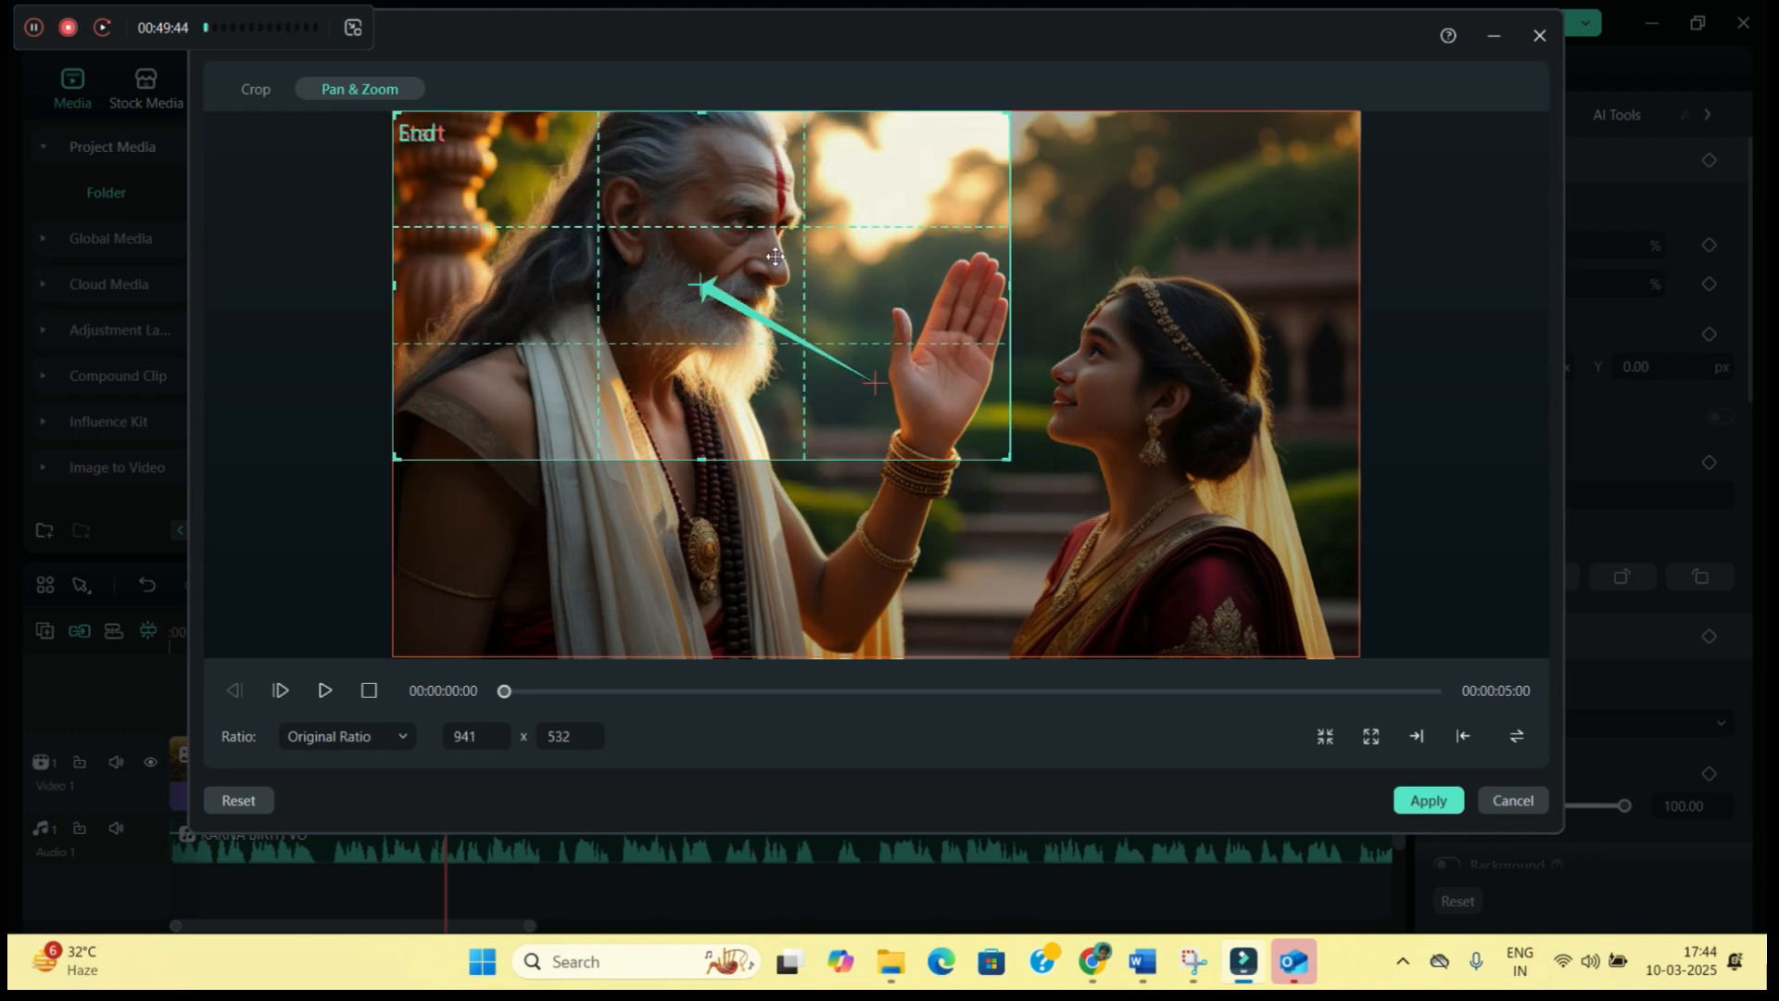
drag(1006, 453, 1020, 463)
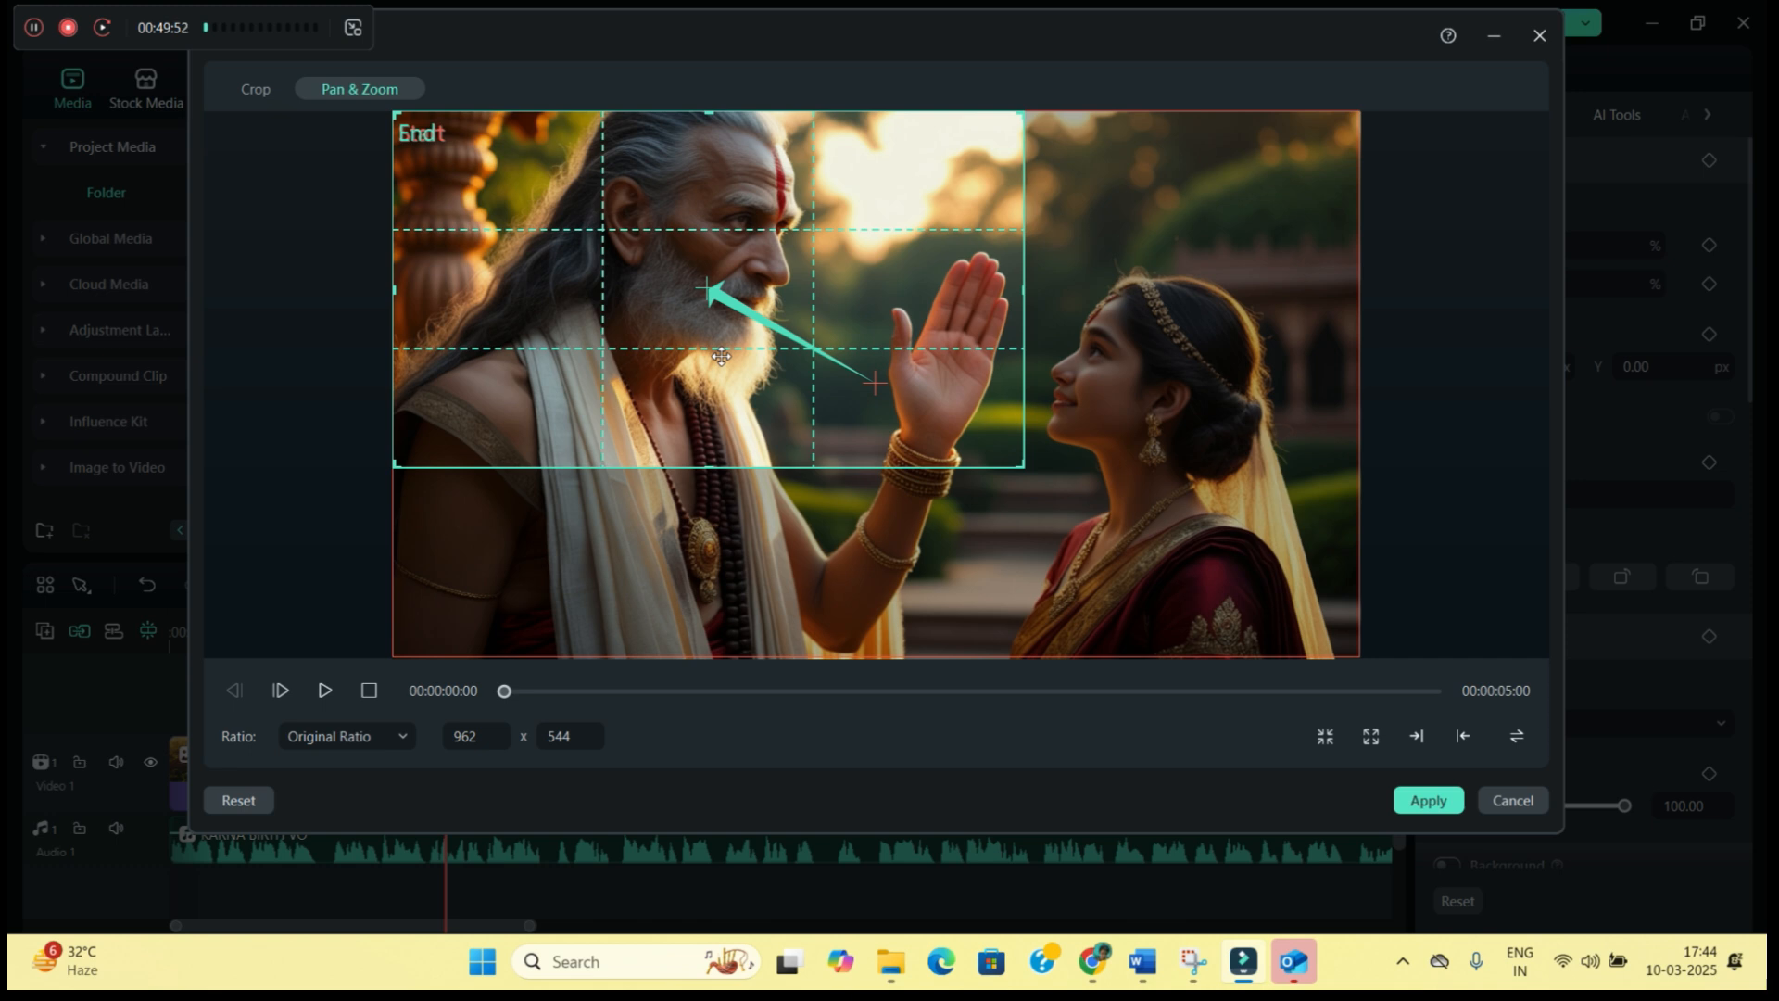
click(1428, 800)
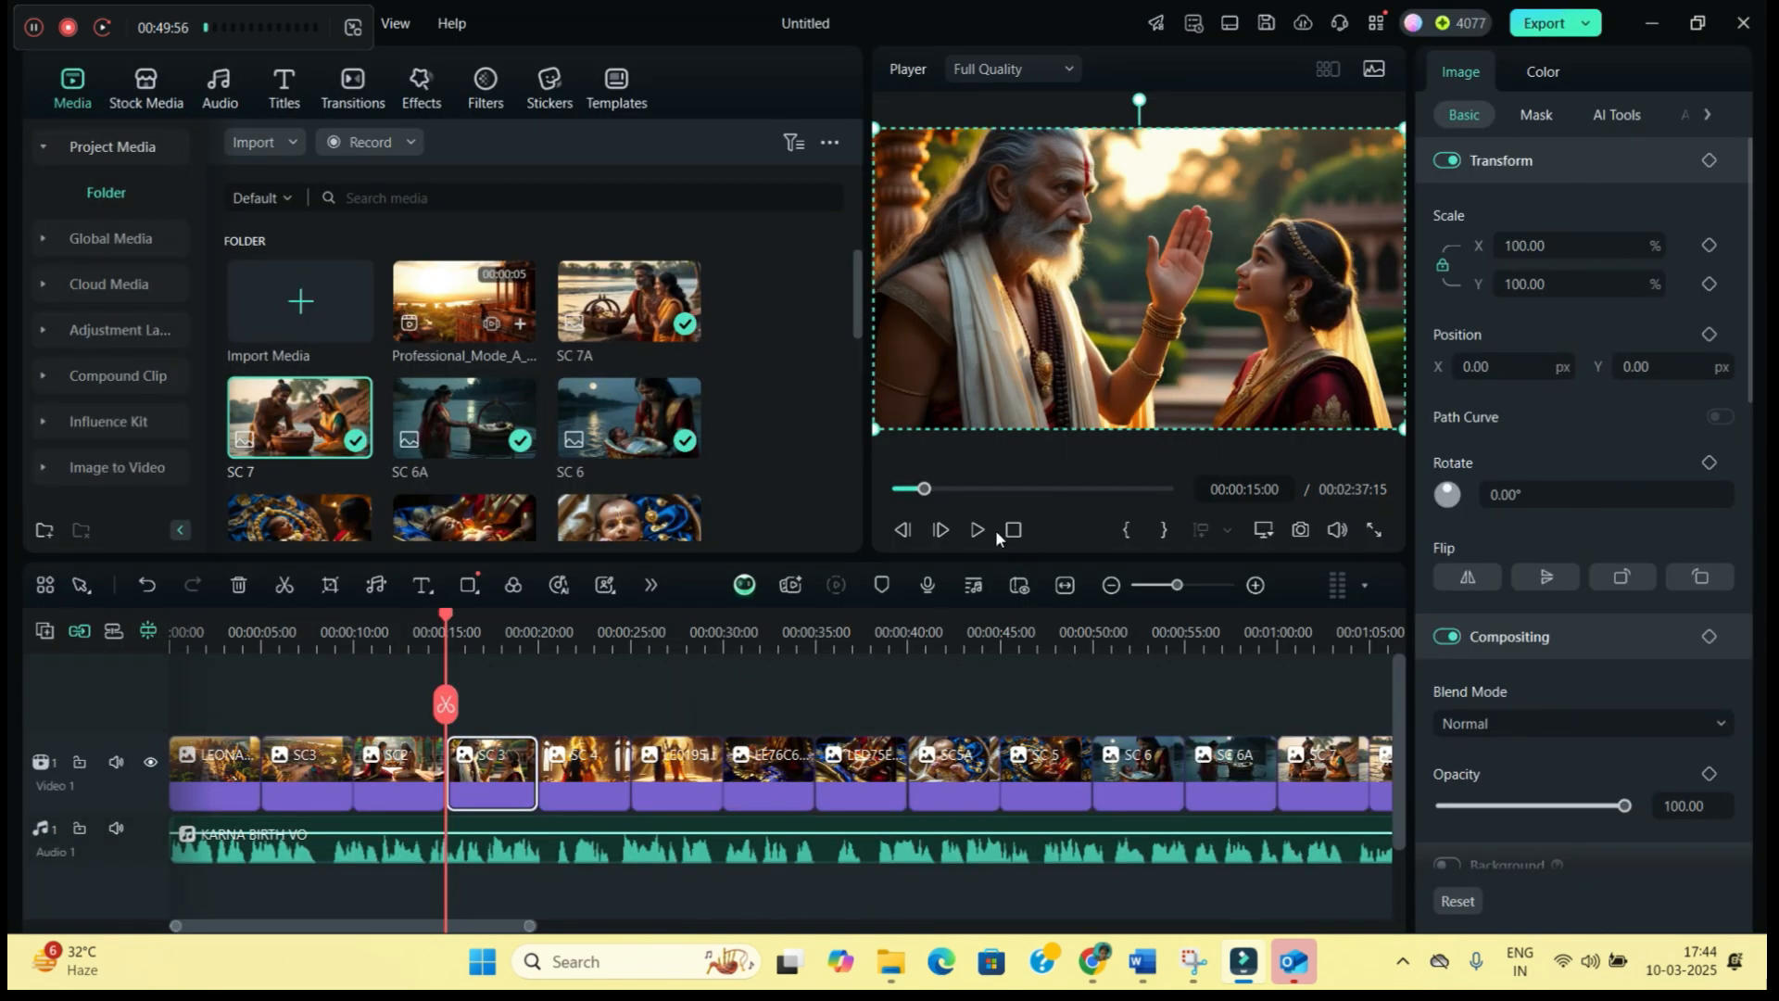
Mute the voice-over track and play back the SC 3 clip to preview its zoom
click(115, 828)
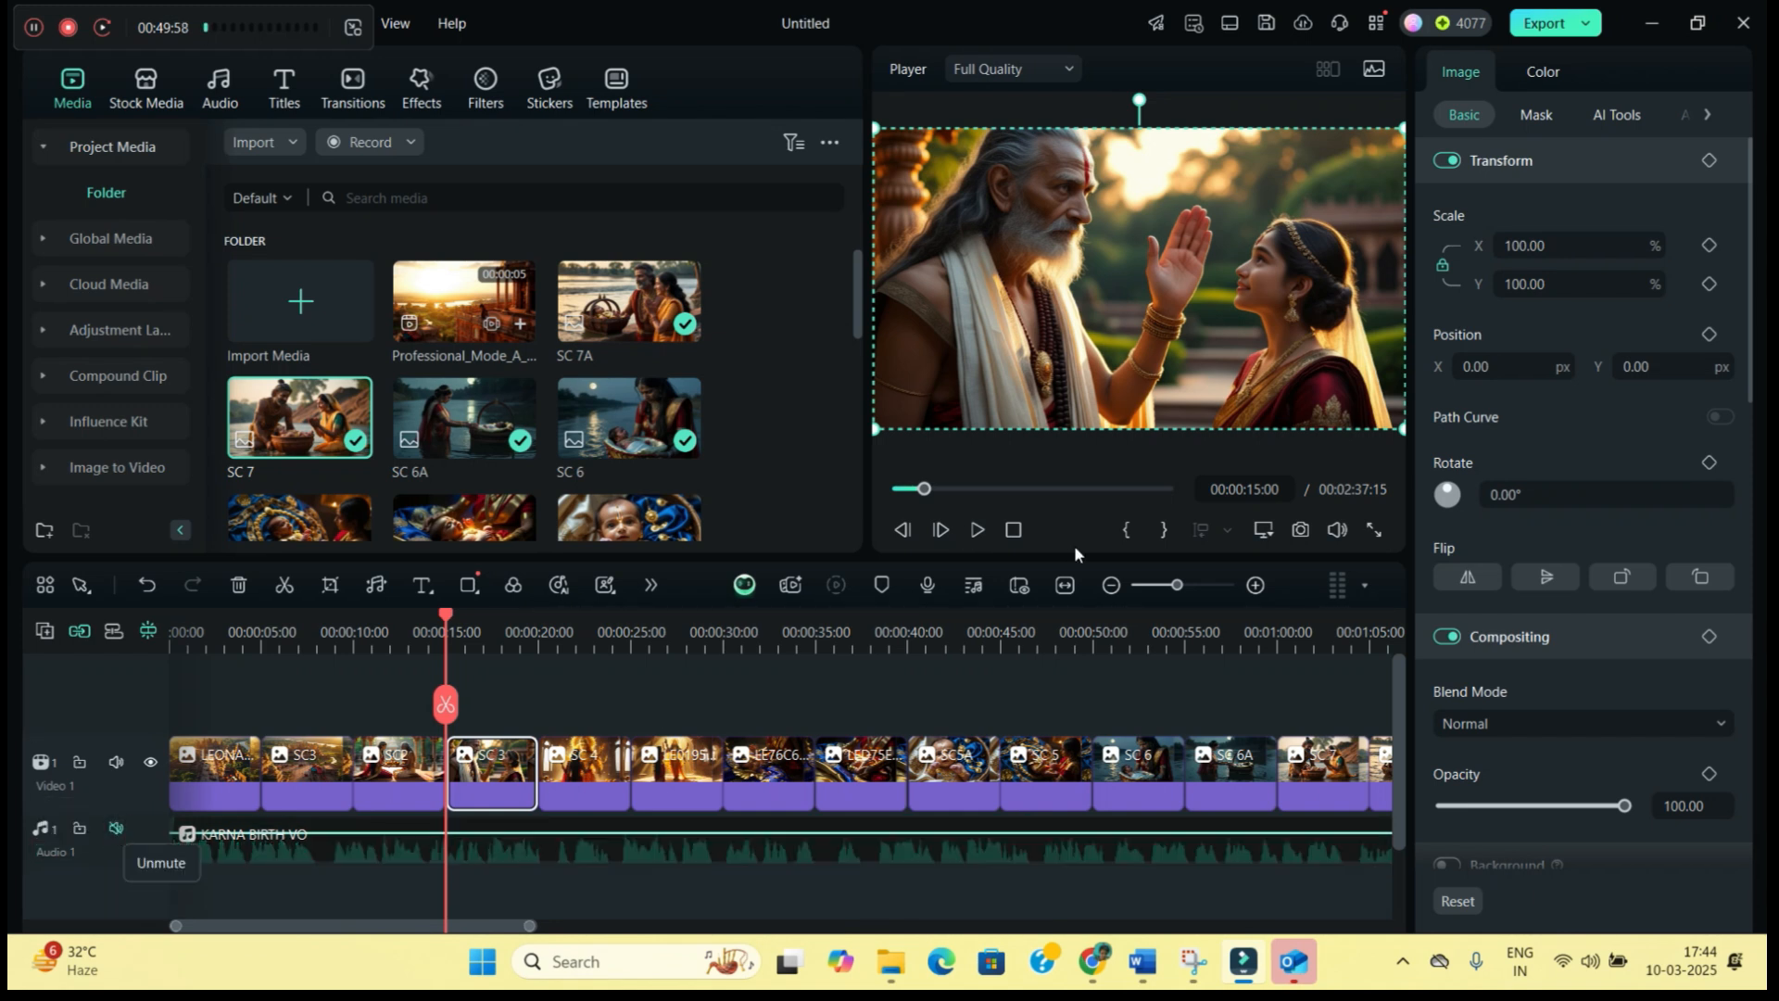
click(977, 530)
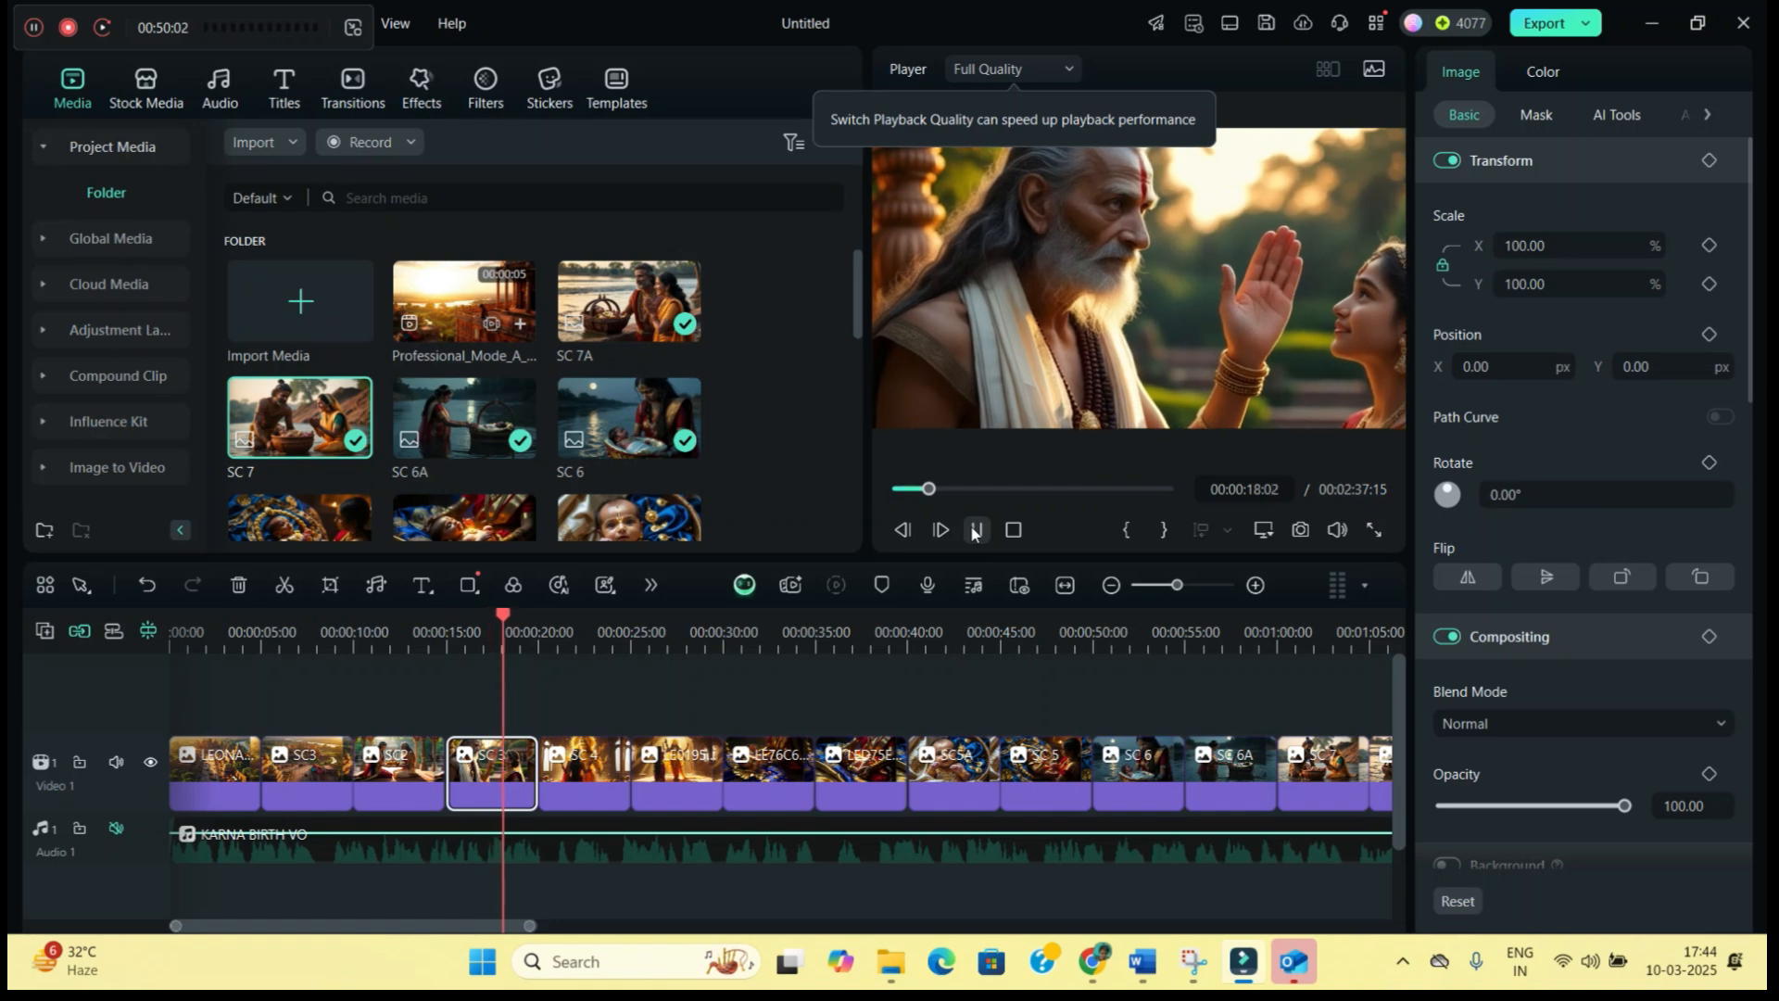
click(972, 530)
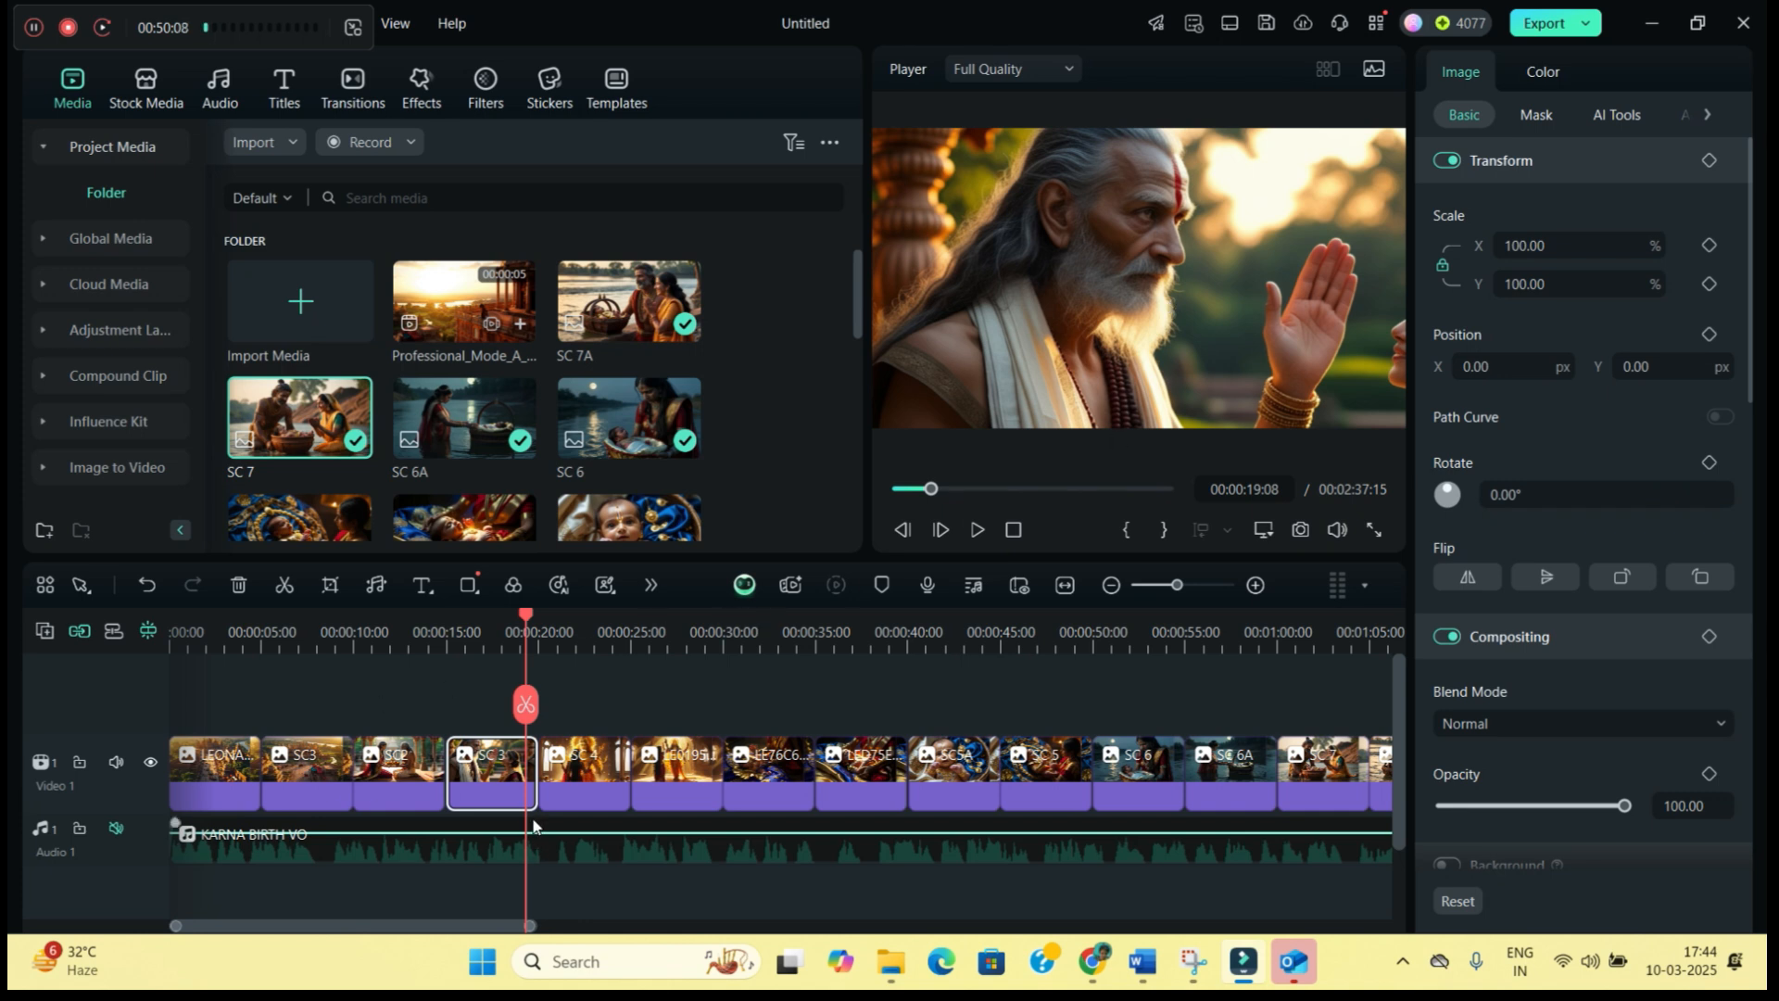
Apply a Pan & Zoom to the SC 4 clip, starting on an upper frame of about 985 x 557 and ending on the full 1472 x 832 image
click(556, 777)
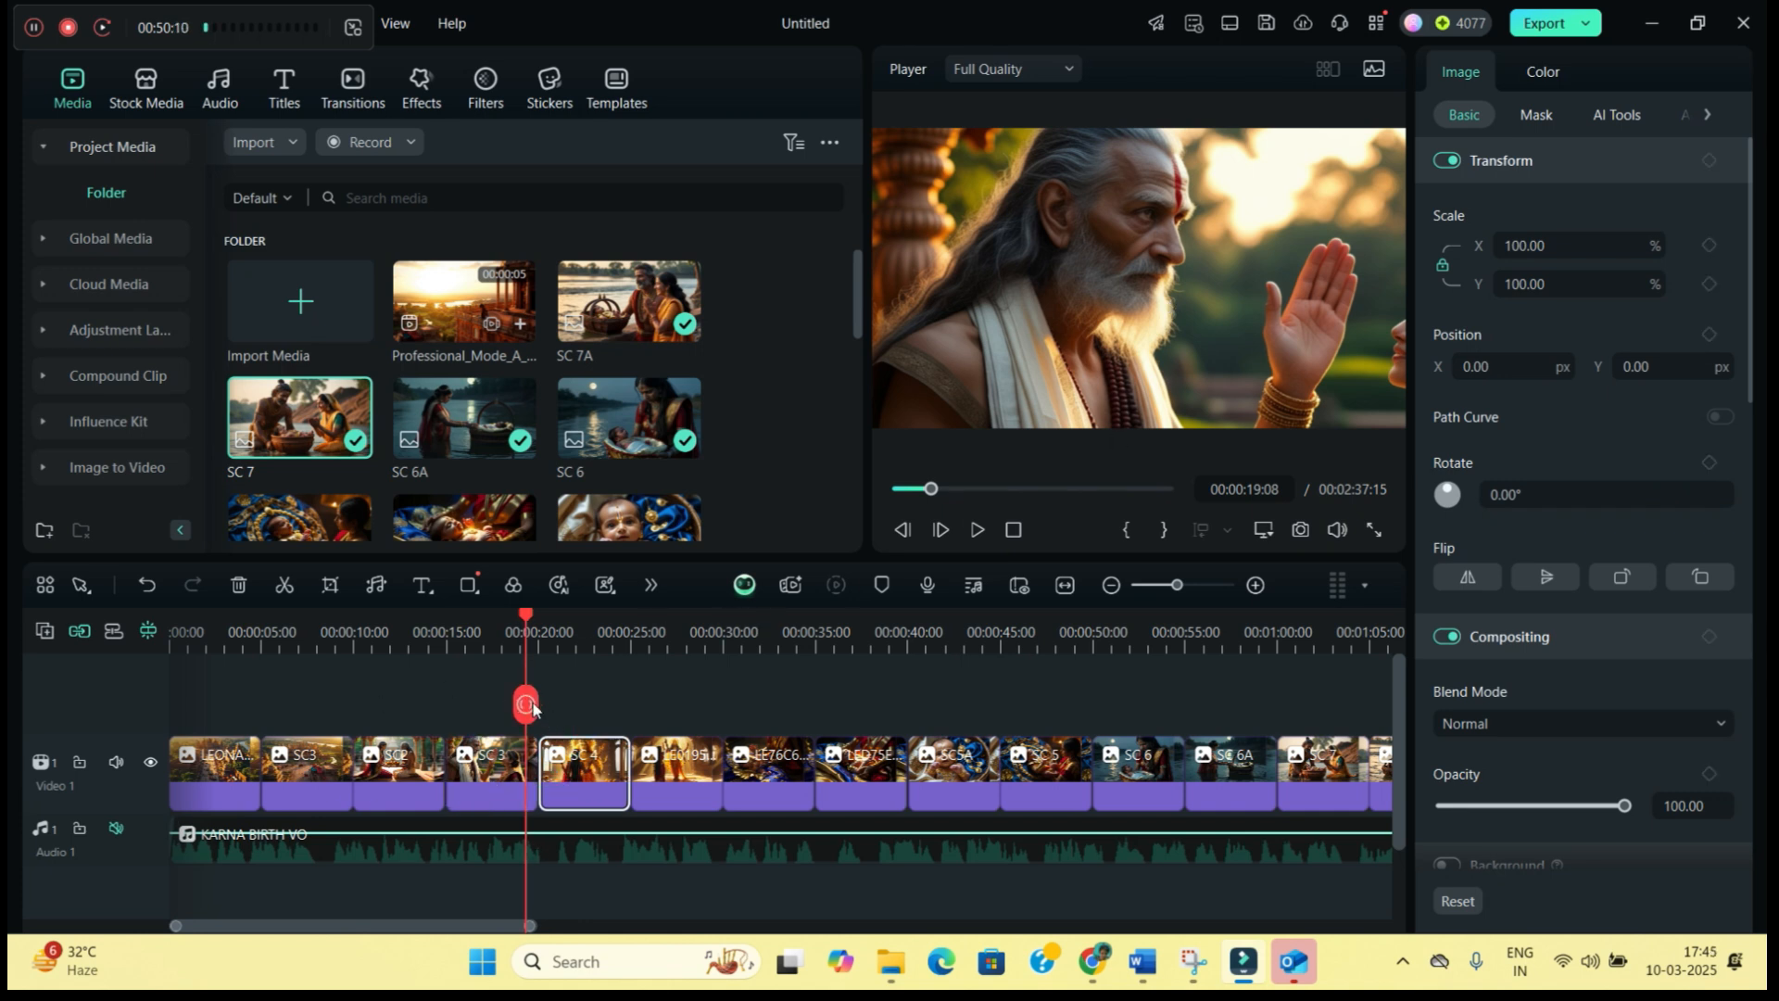
drag(526, 705, 581, 709)
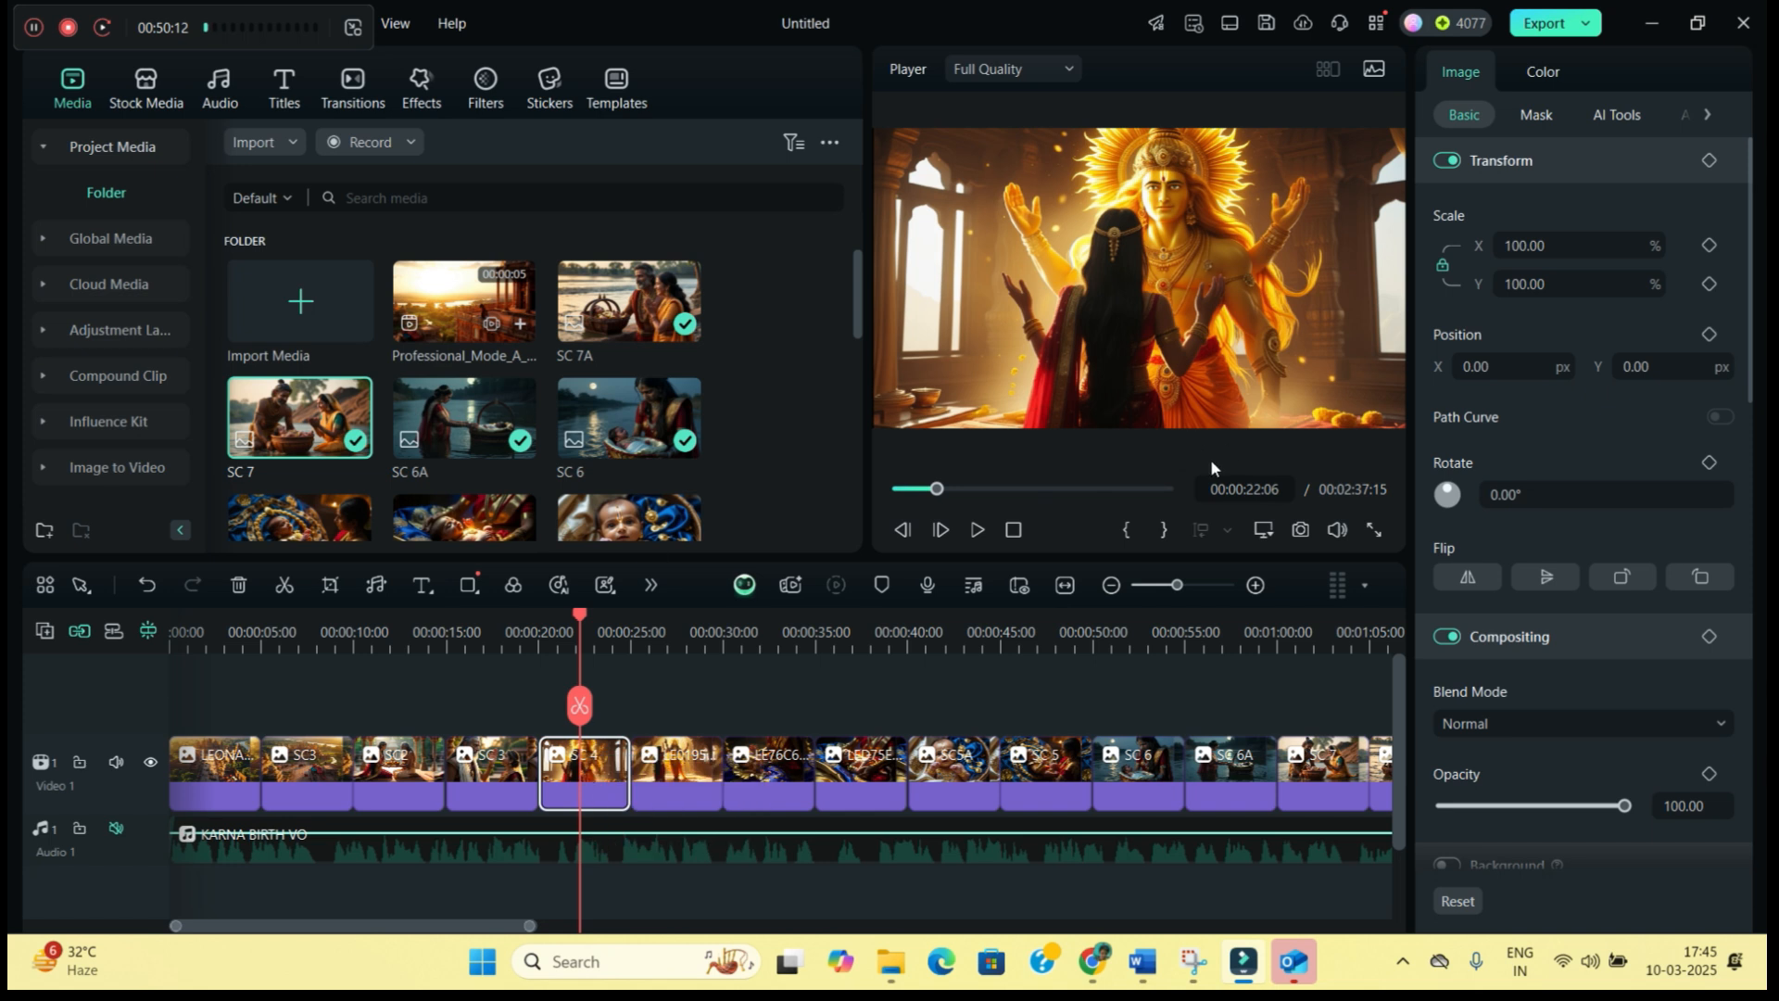
right_click(572, 777)
click(653, 290)
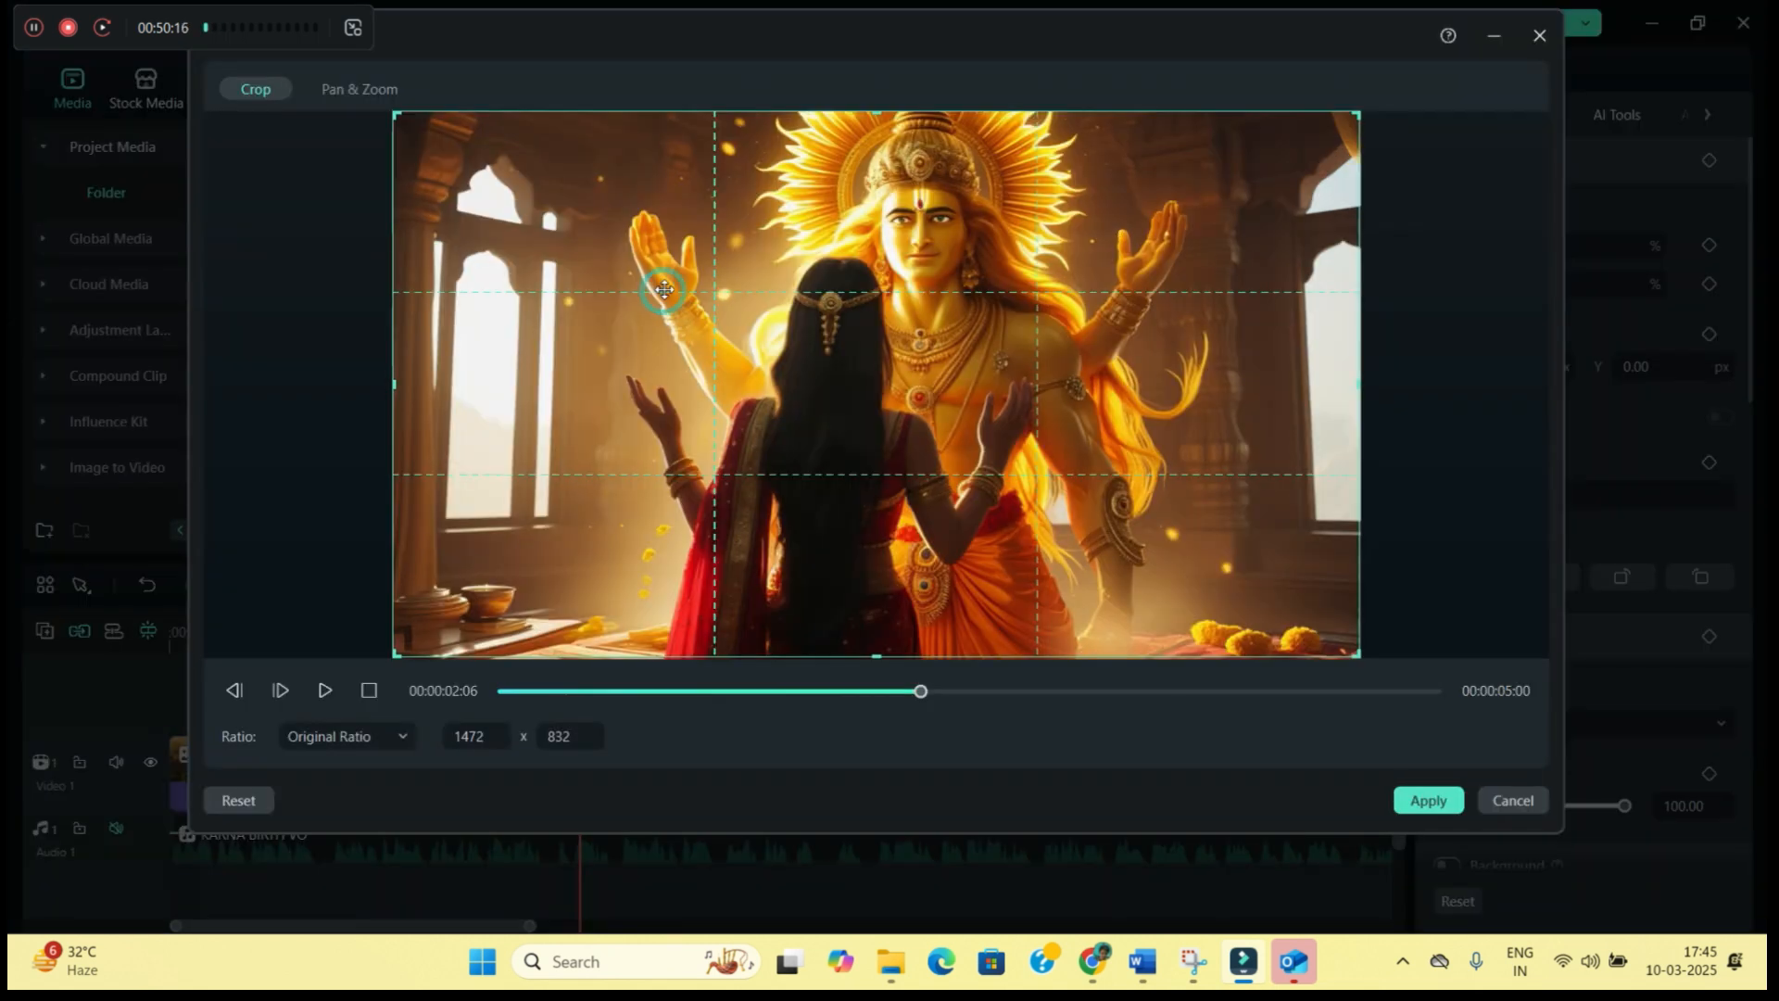
click(360, 89)
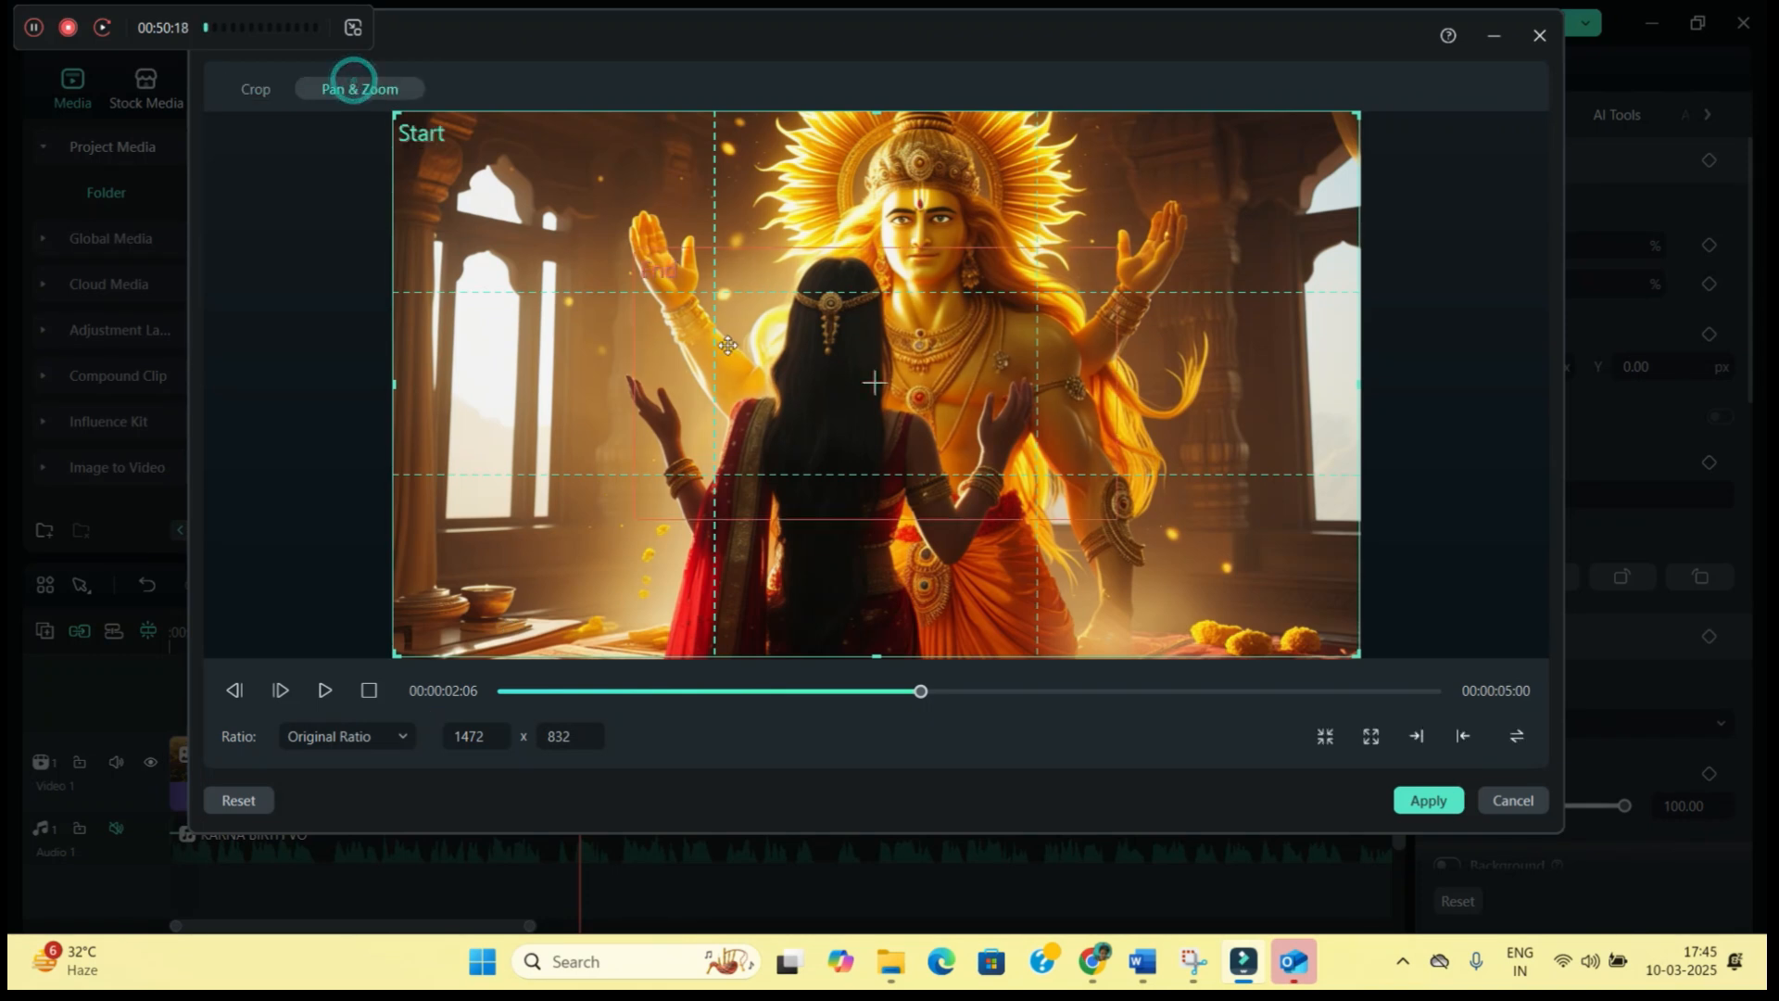
mouse_move(1118, 252)
mouse_down()
mouse_move(1232, 185)
mouse_move(1187, 266)
mouse_move(1209, 284)
mouse_move(1134, 237)
mouse_up()
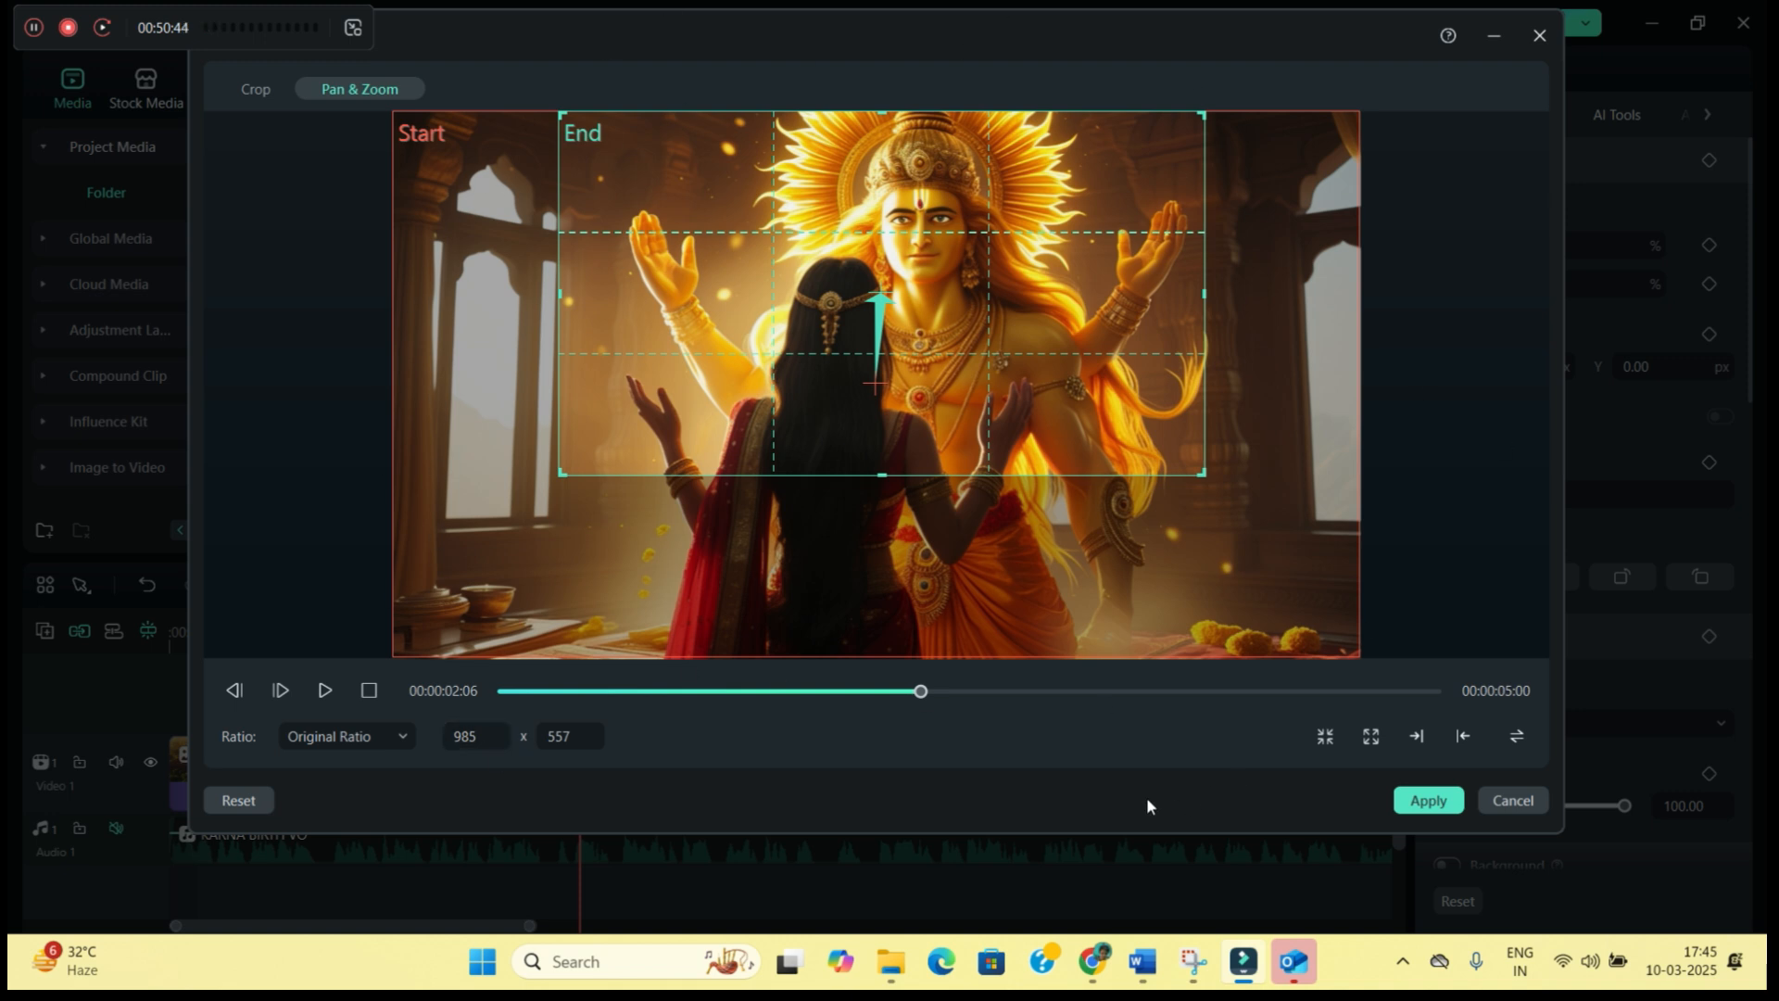
click(1517, 739)
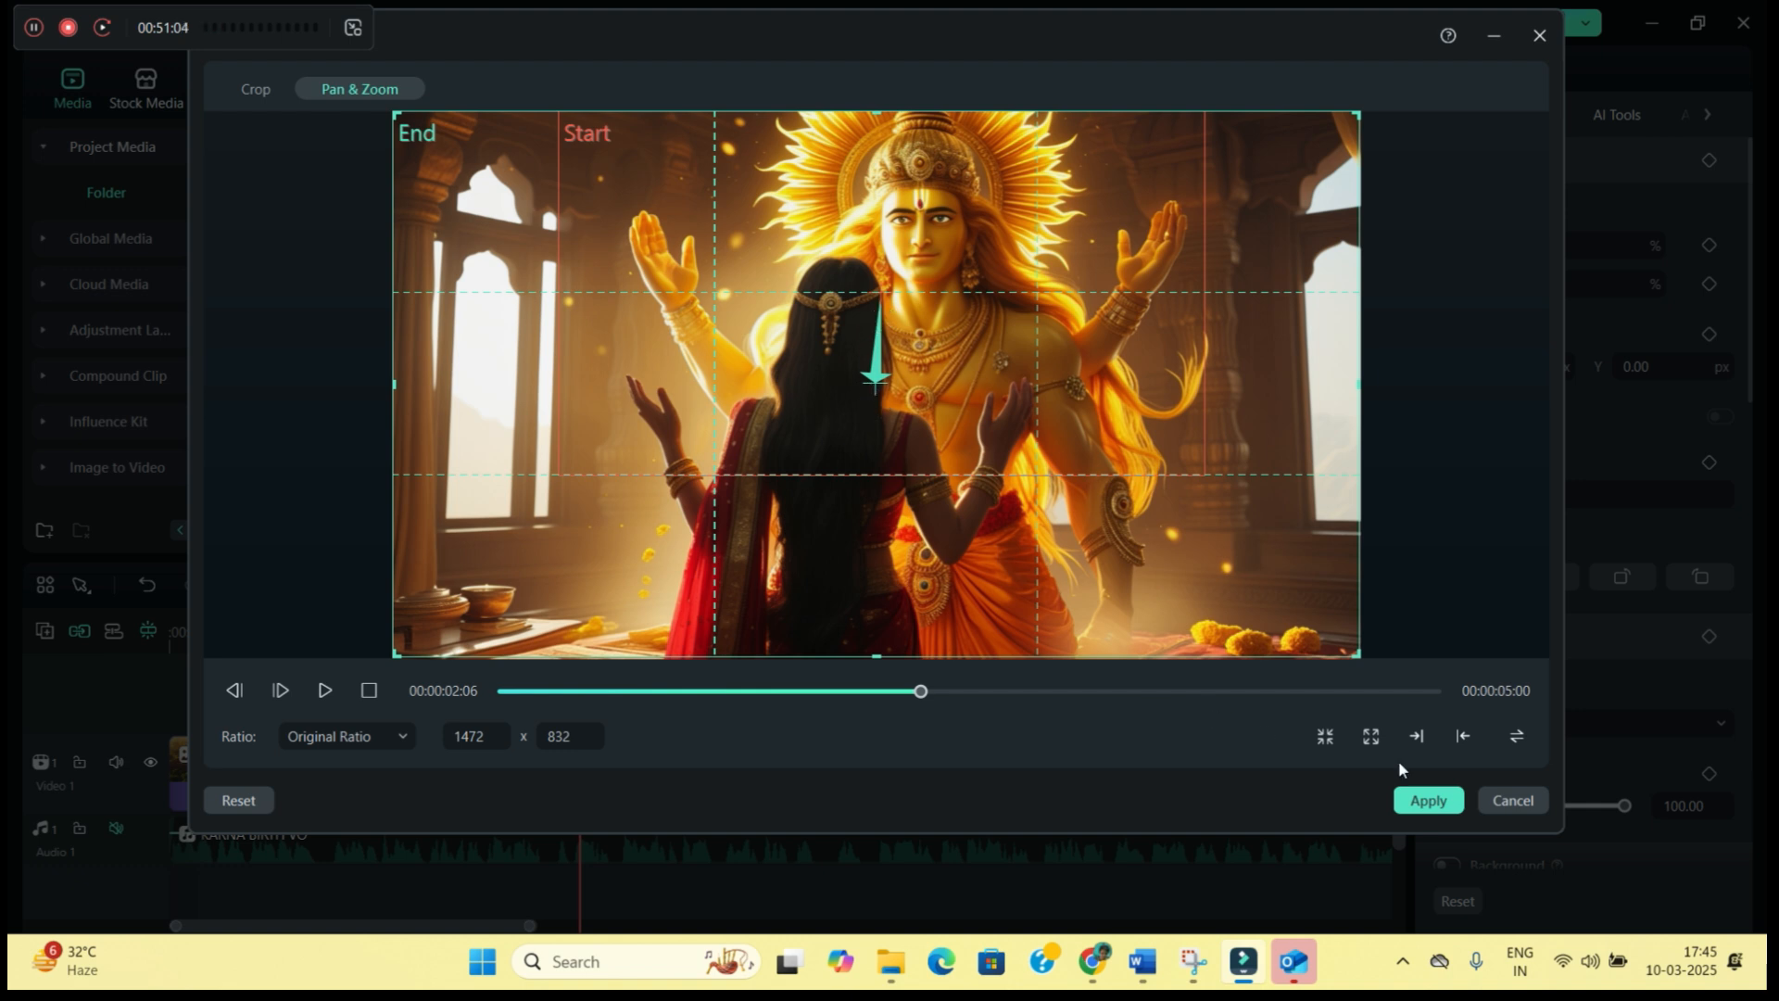
click(1436, 800)
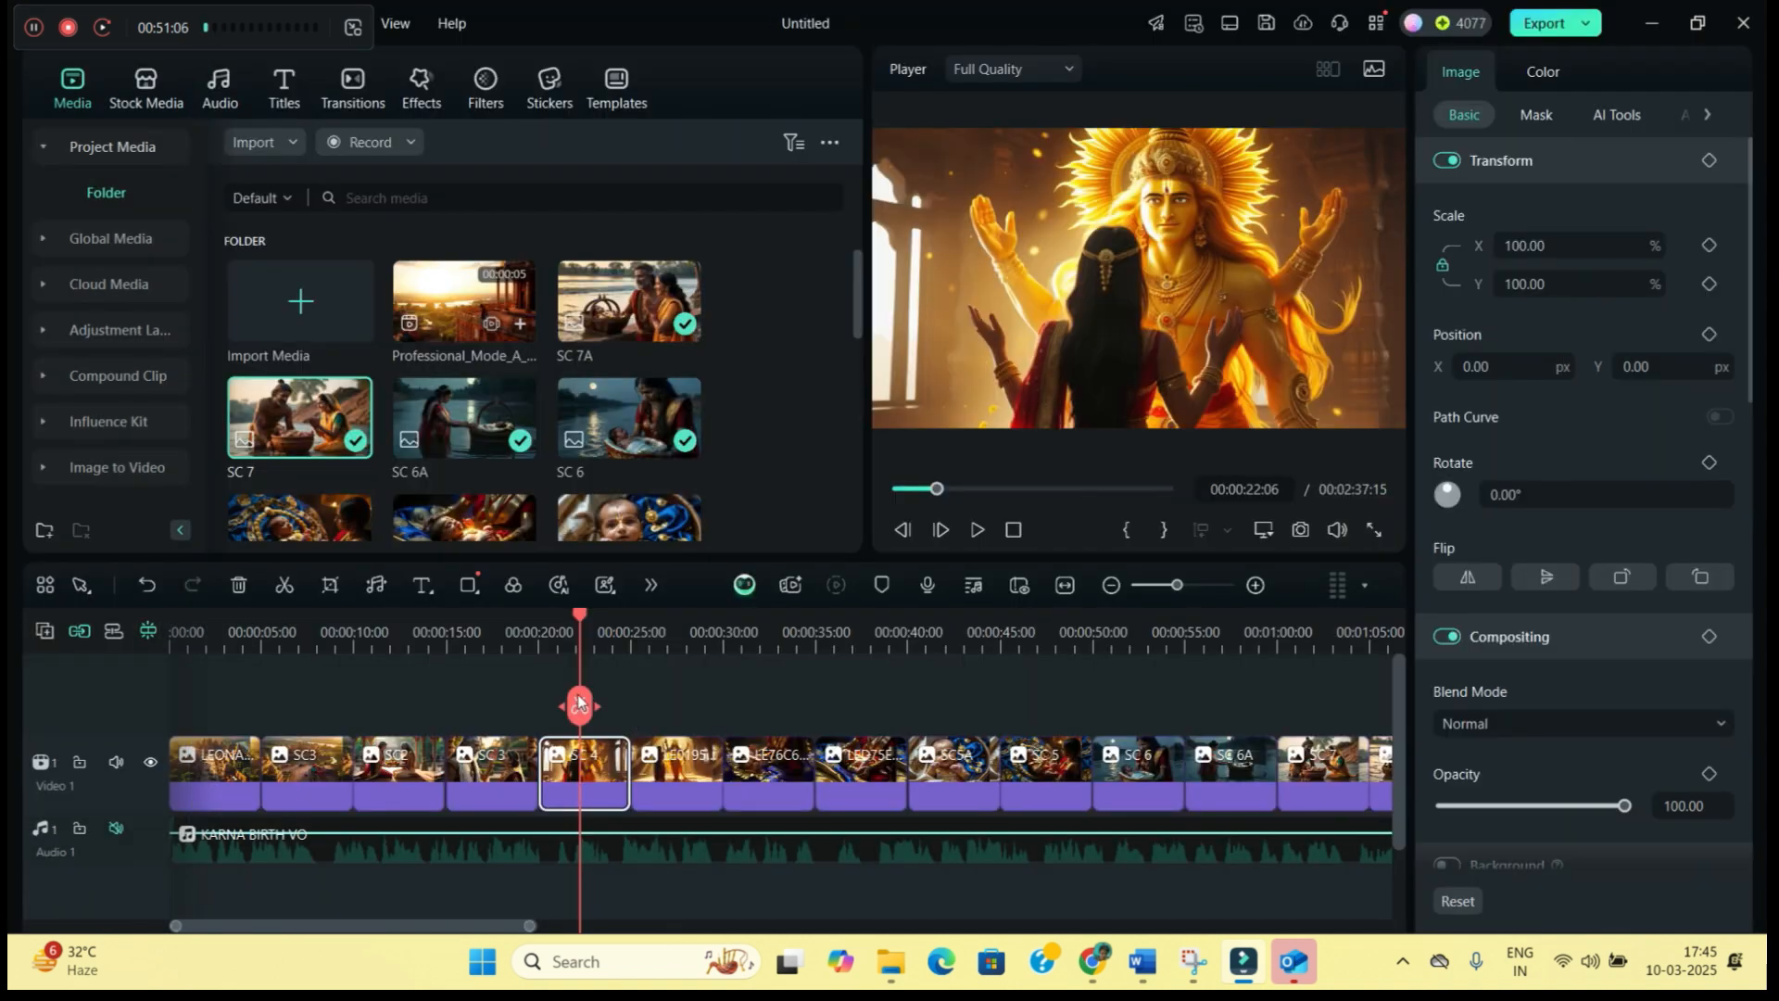
Play back the SC 4 clip from its beginning to preview the zoom-out
drag(579, 704, 538, 709)
click(981, 530)
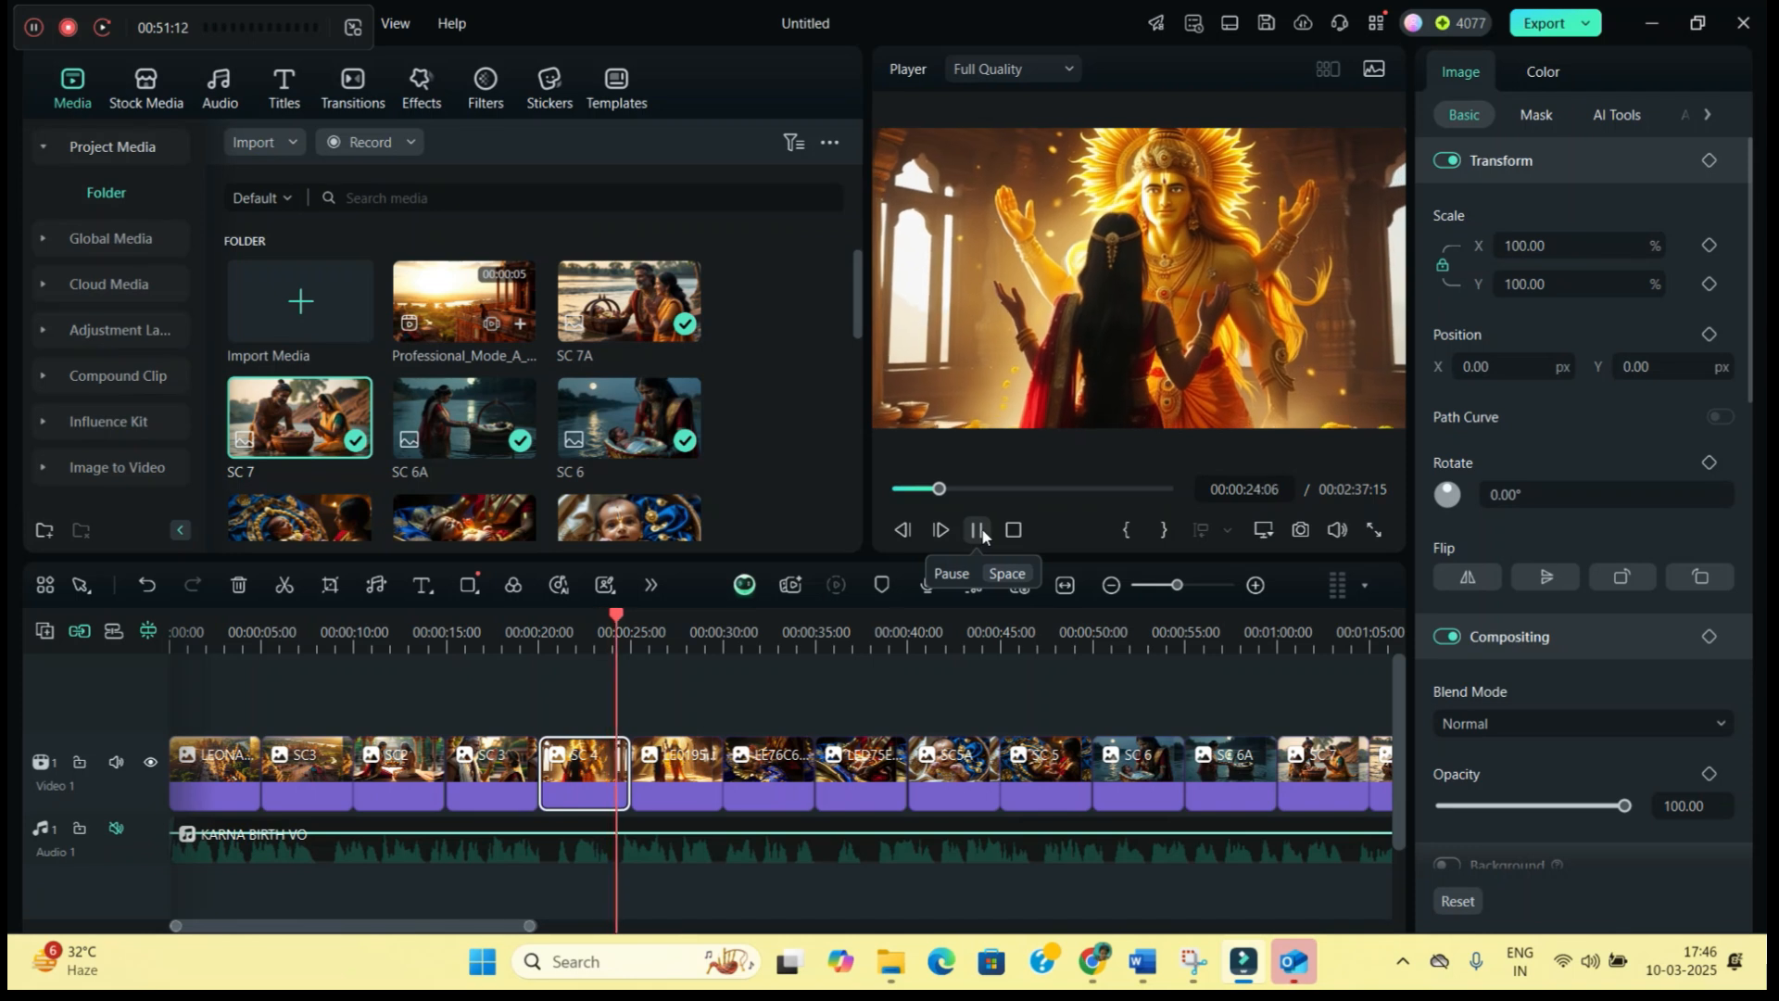
click(978, 530)
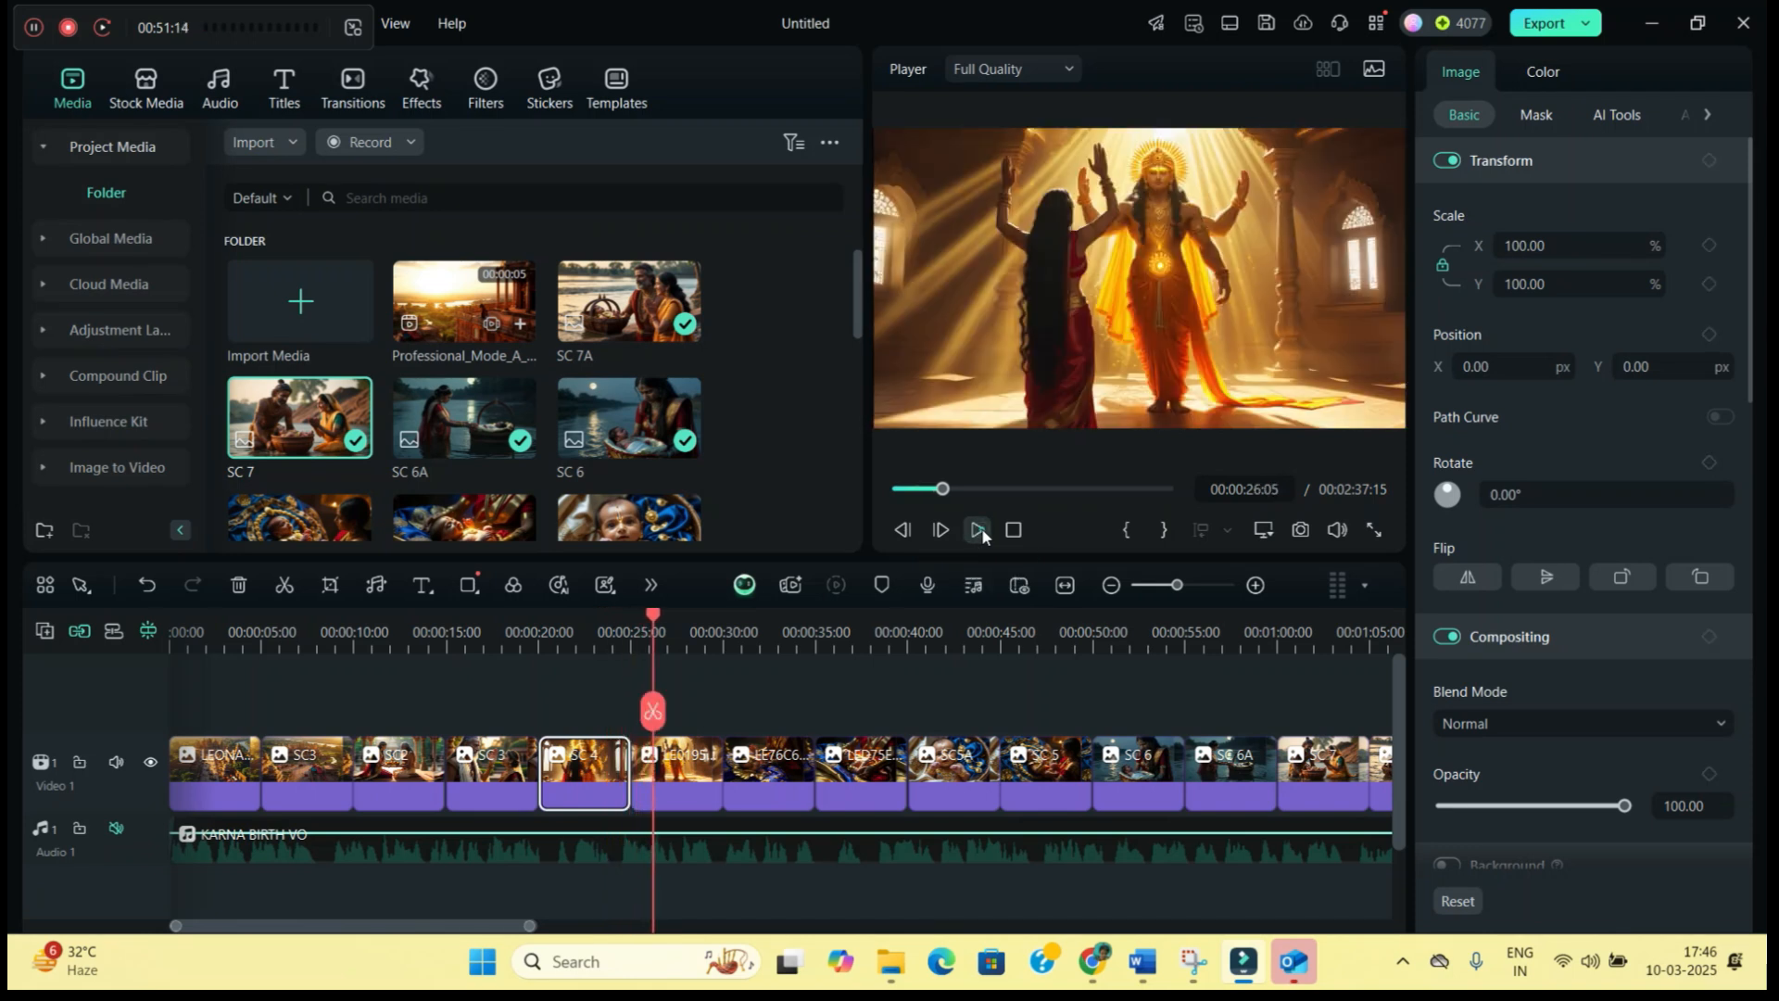
Browse the Light and Energy video effects for an overlay that suits the SC 4 clip
click(593, 713)
click(584, 716)
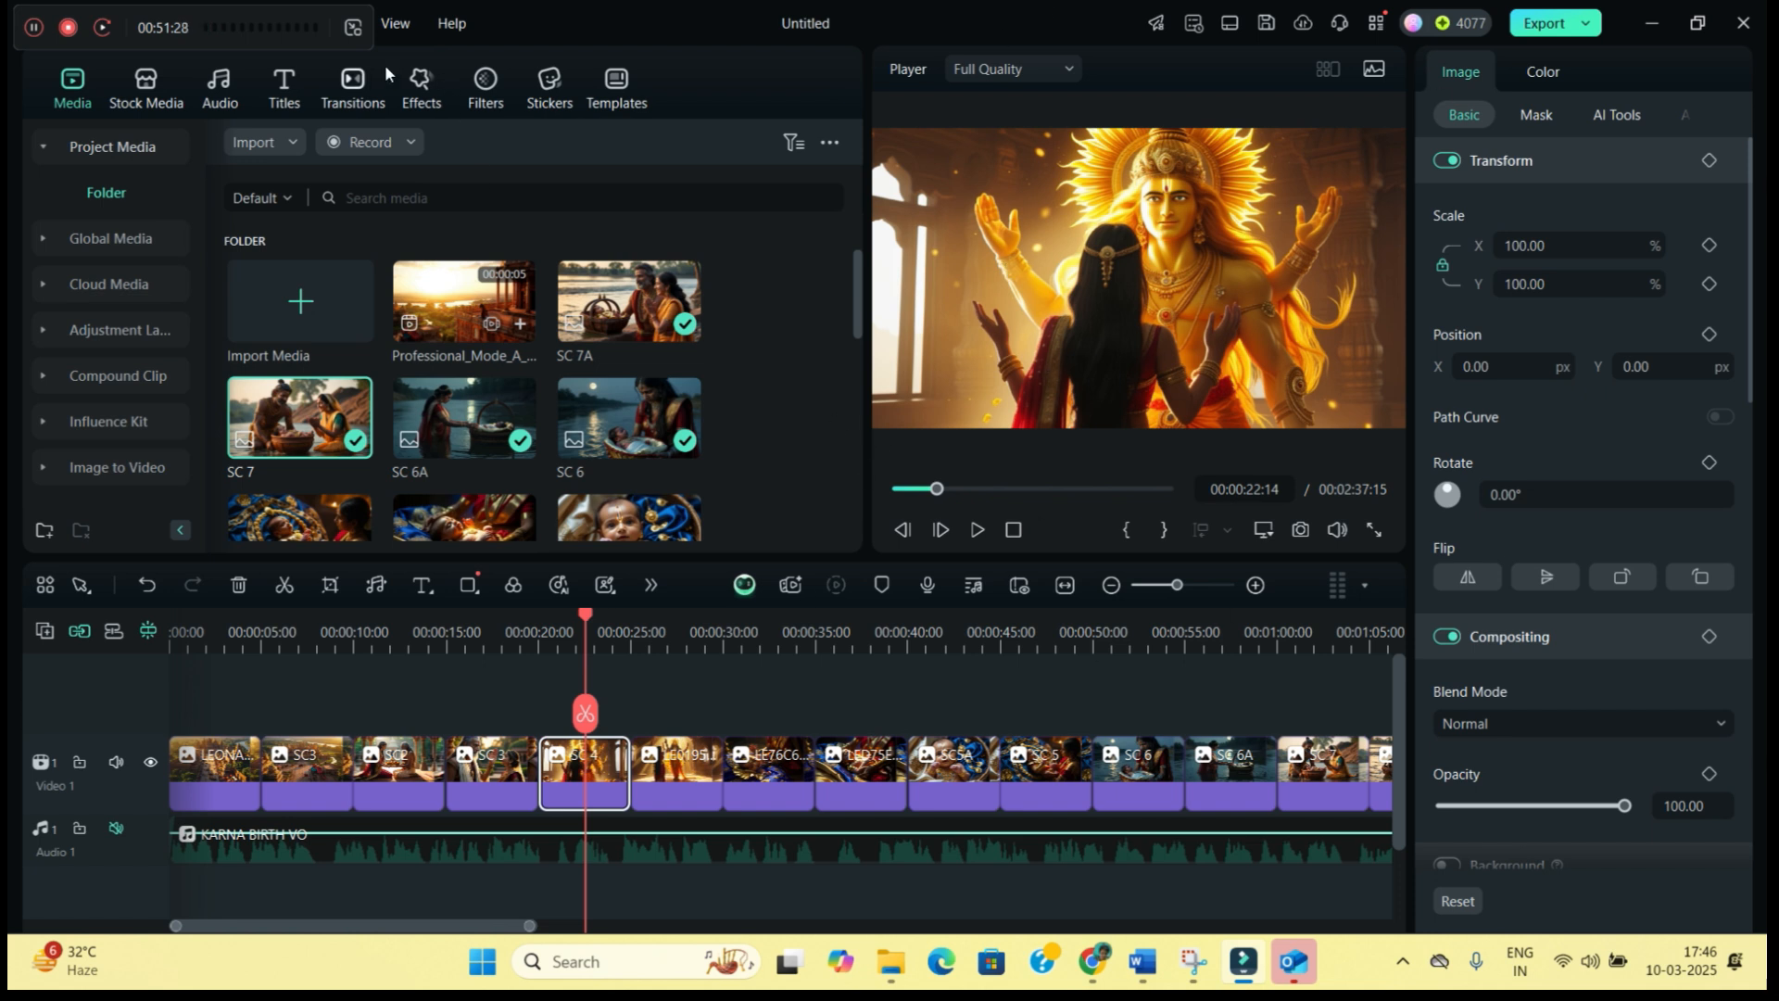
click(422, 85)
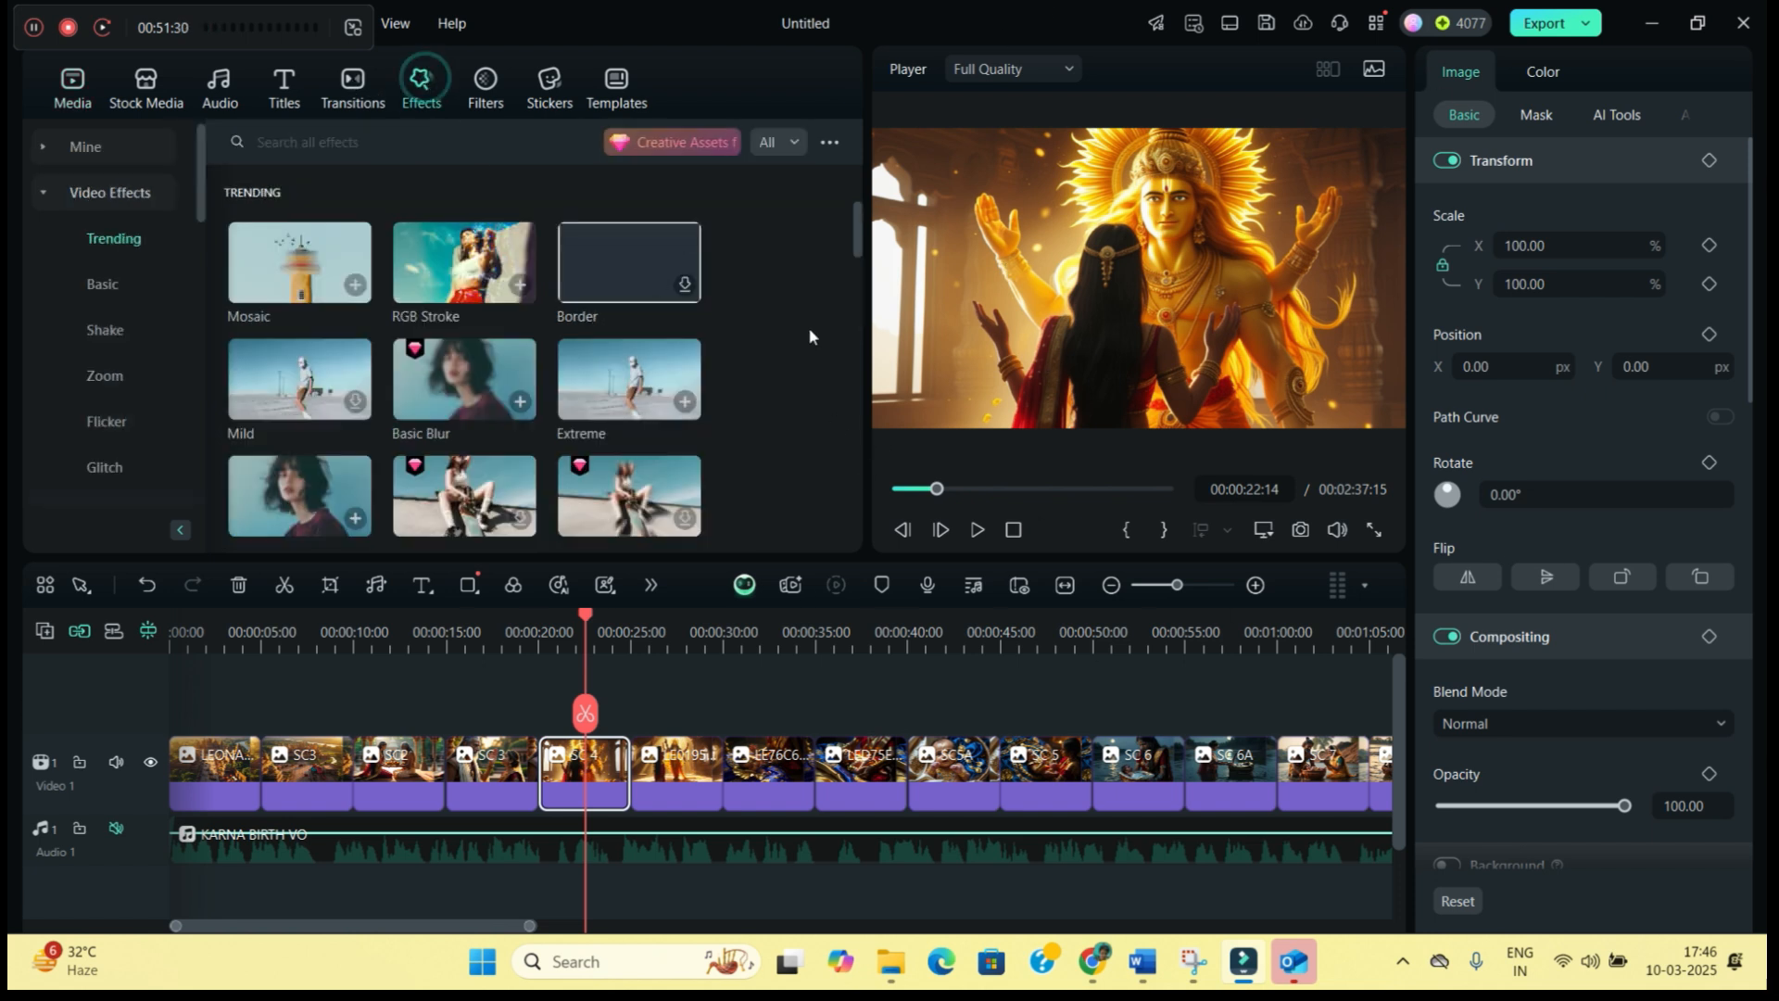
click(93, 196)
click(152, 178)
scroll(109, 392, down, 3)
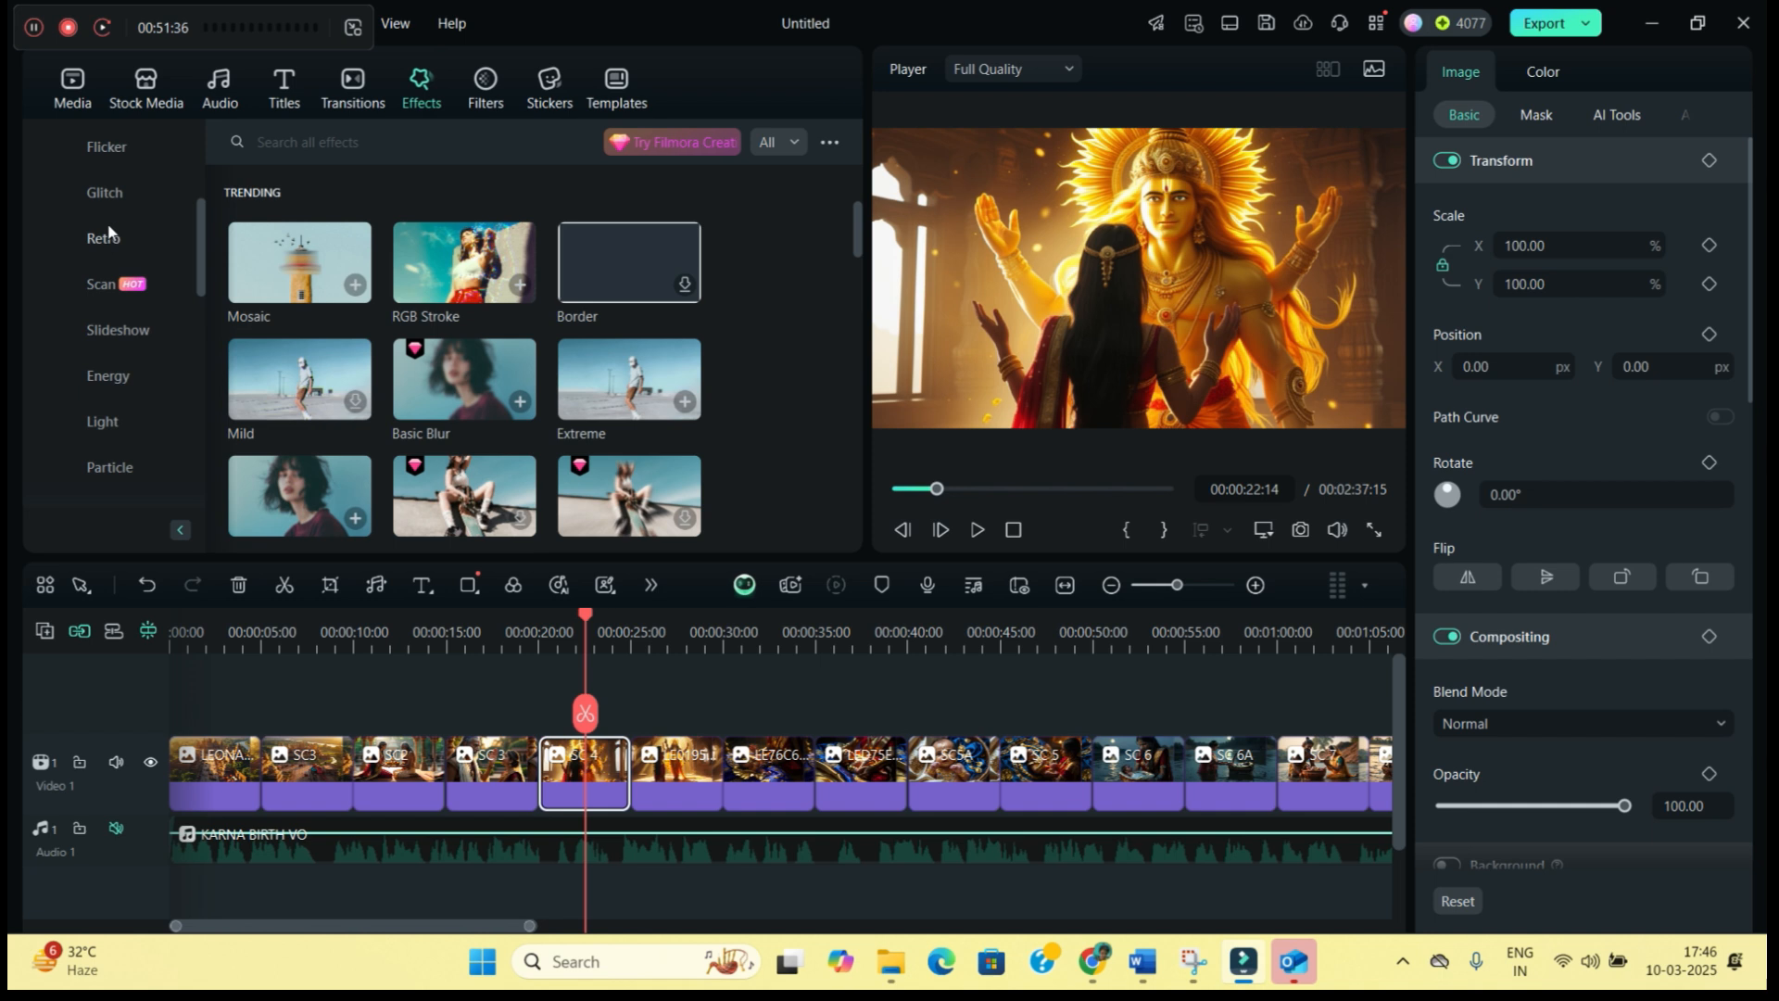
click(103, 421)
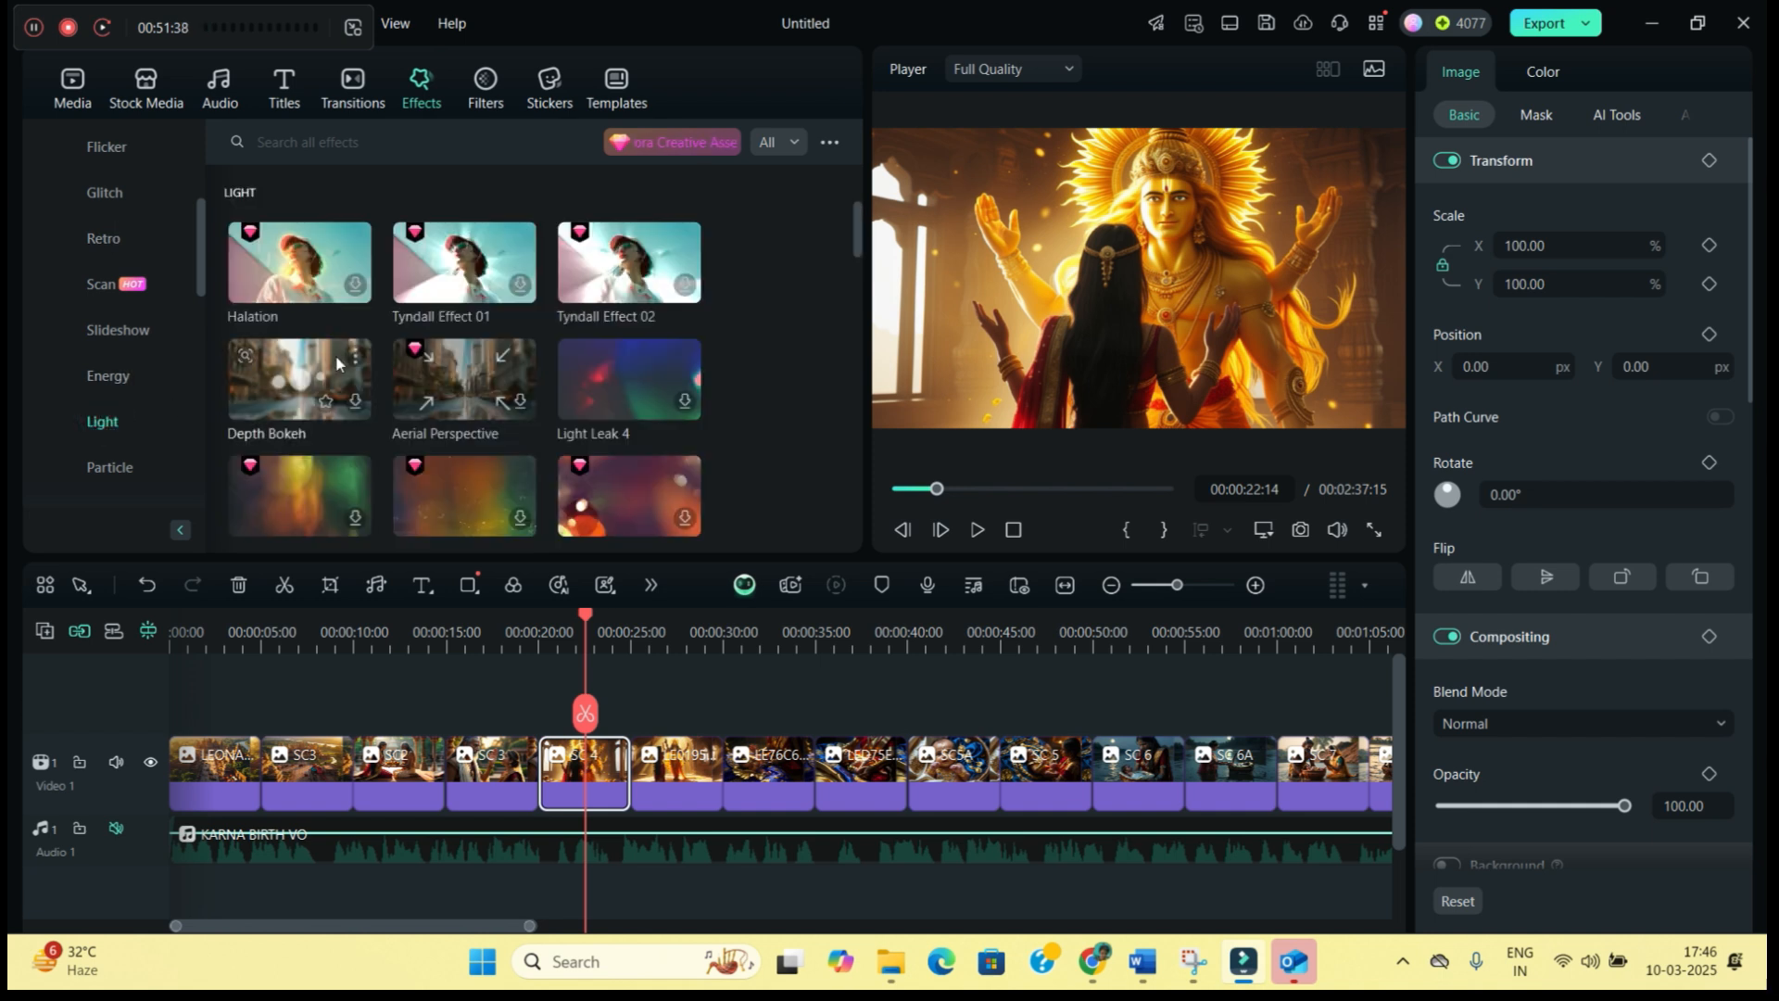
scroll(558, 370, down, 3)
scroll(518, 393, down, 5)
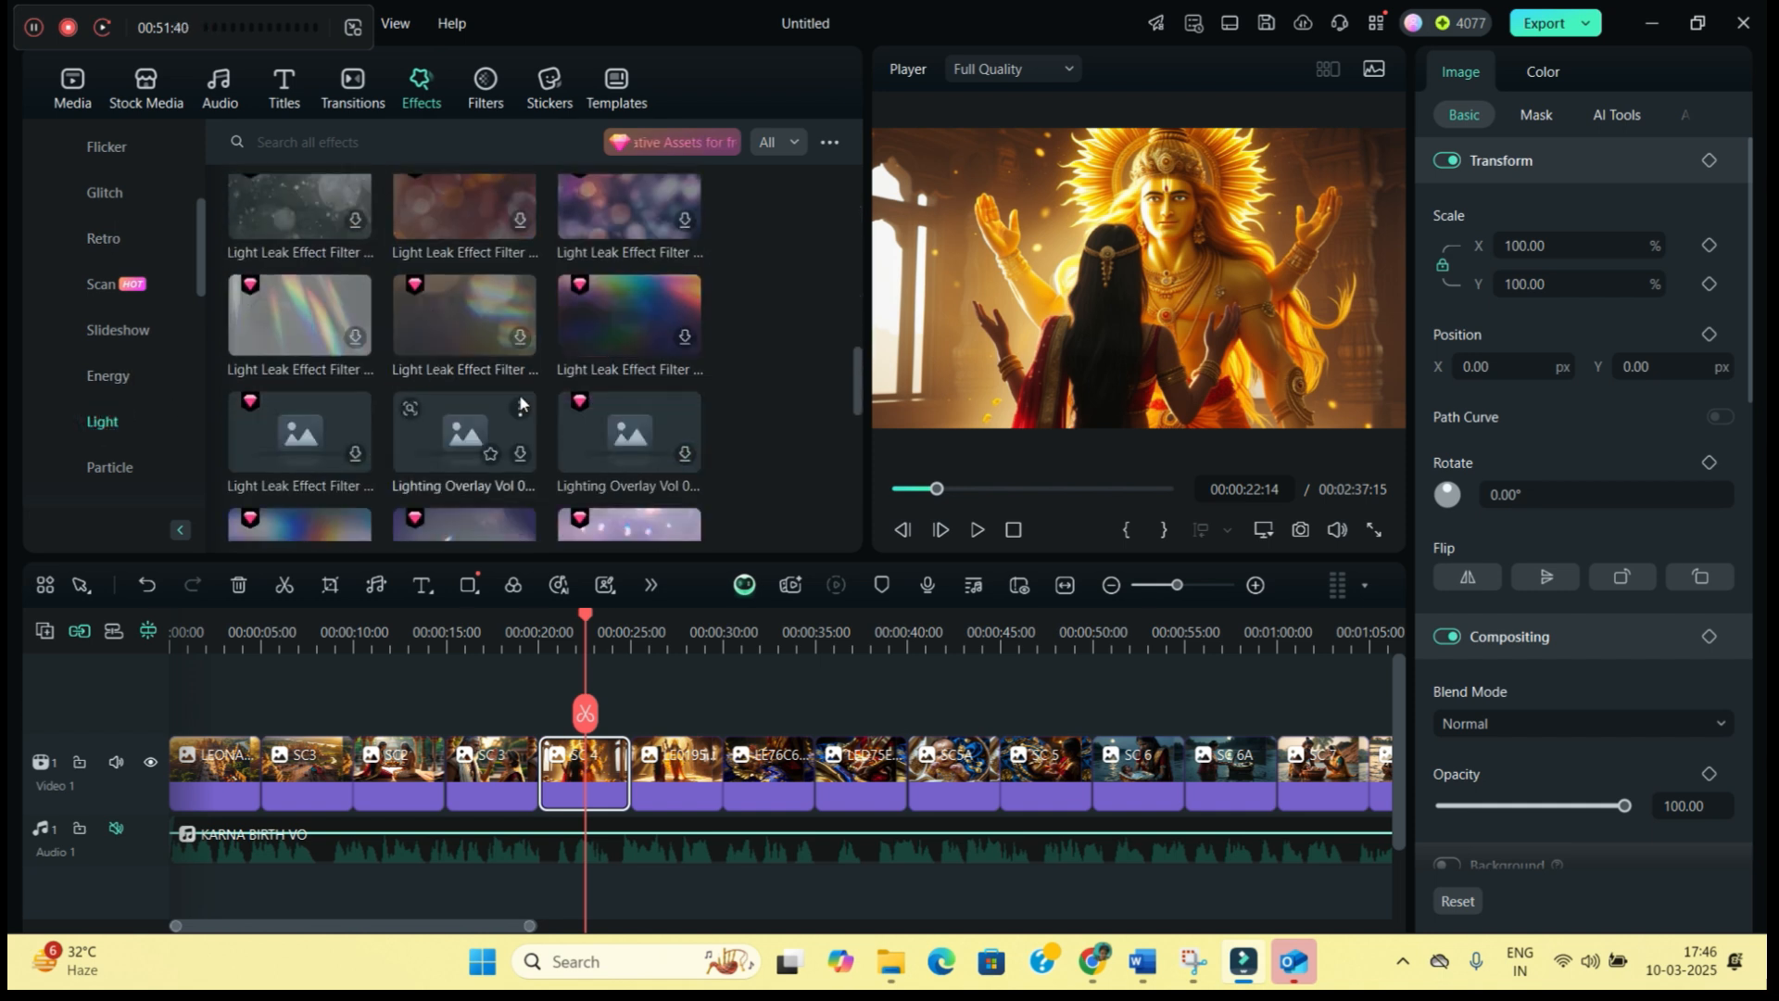
click(109, 376)
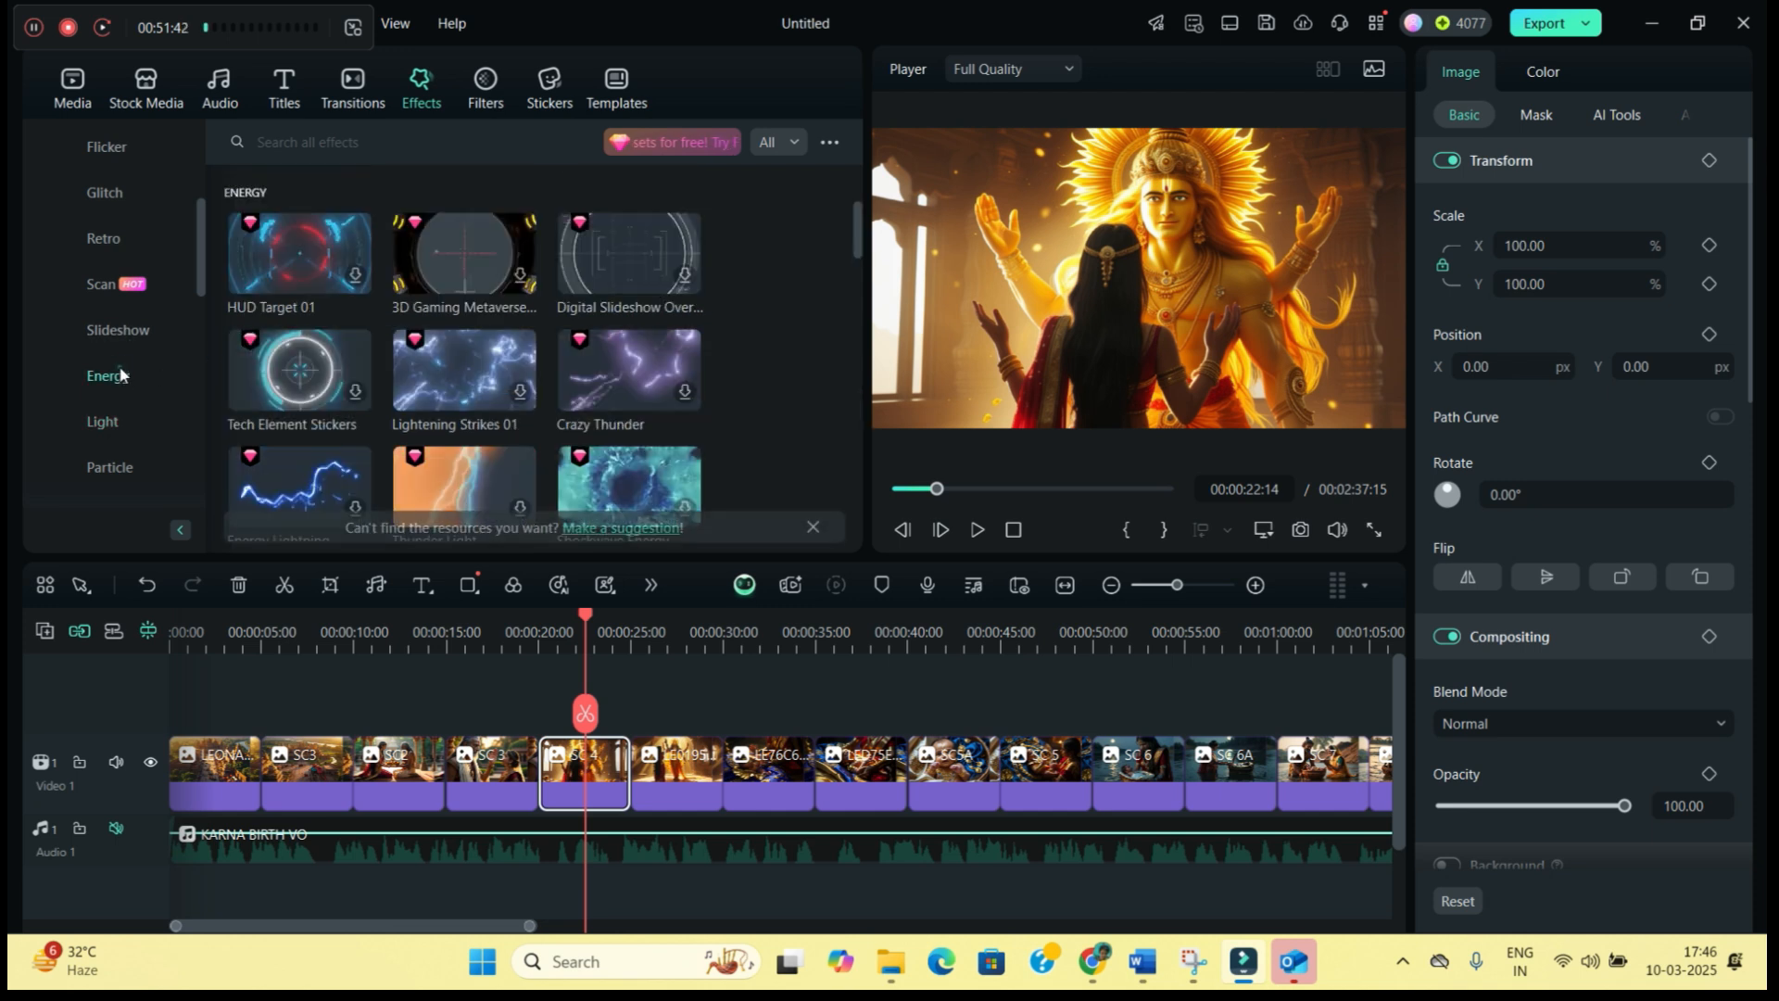
scroll(587, 366, down, 3)
scroll(649, 367, down, 5)
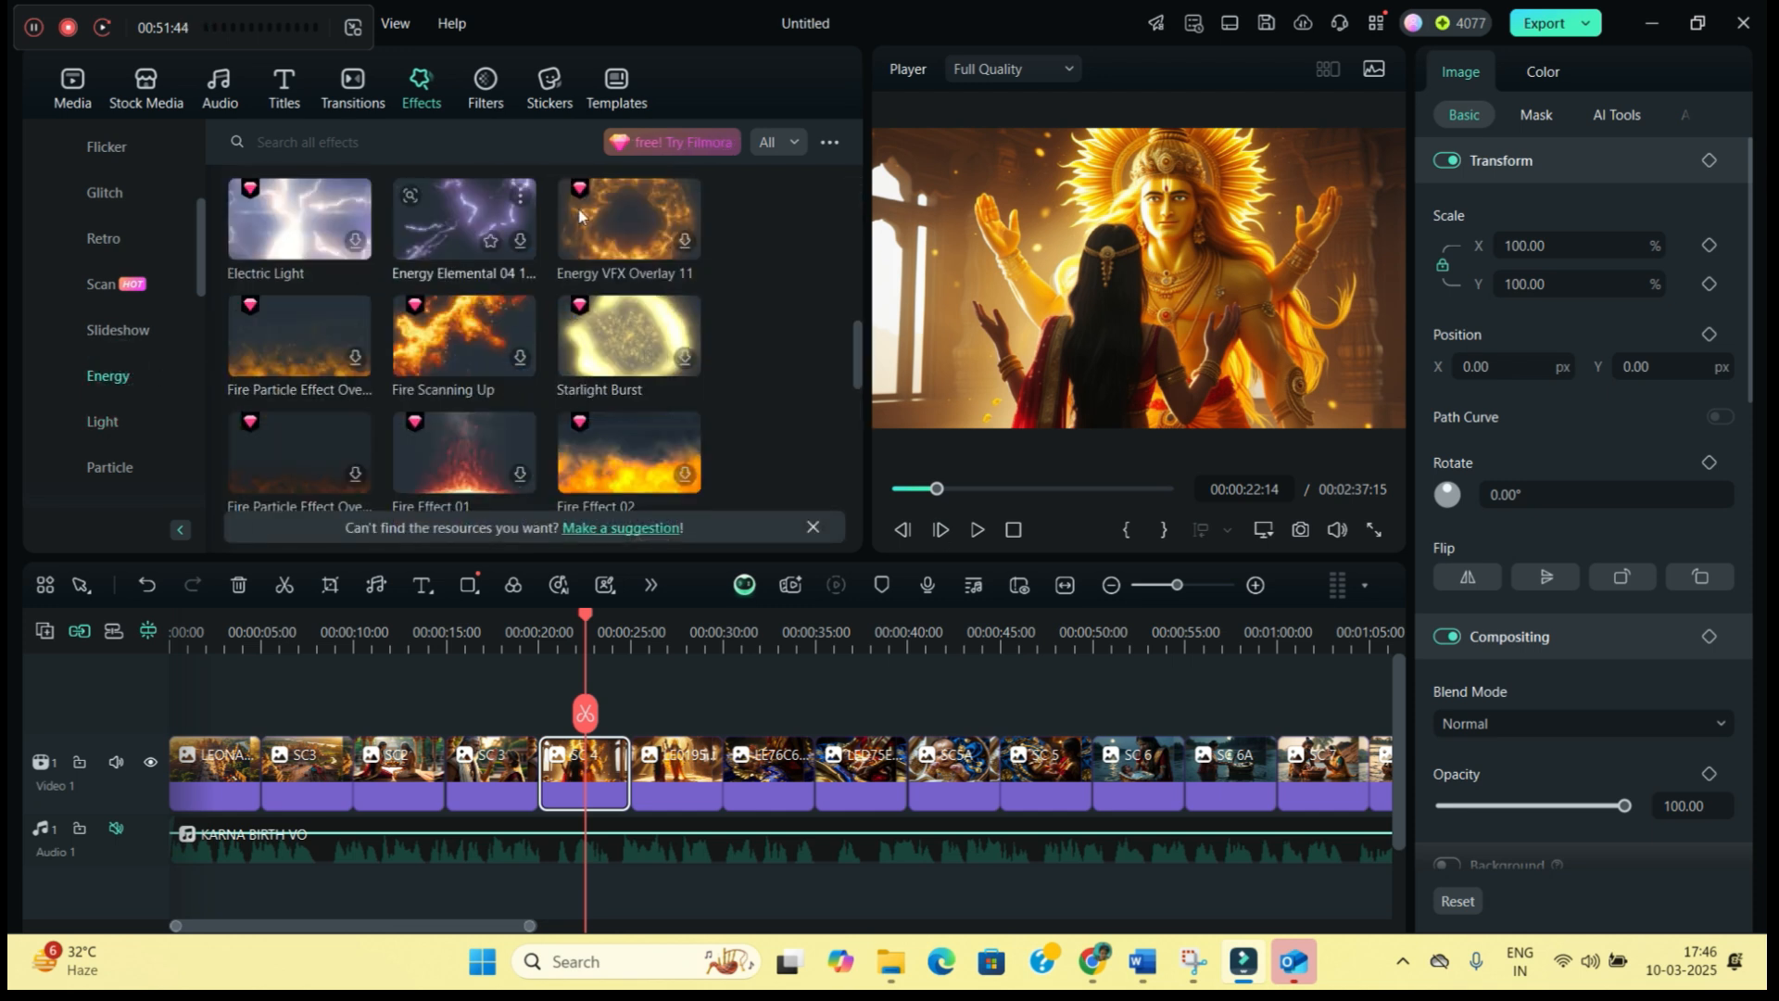
scroll(522, 417, down, 3)
scroll(525, 408, down, 2)
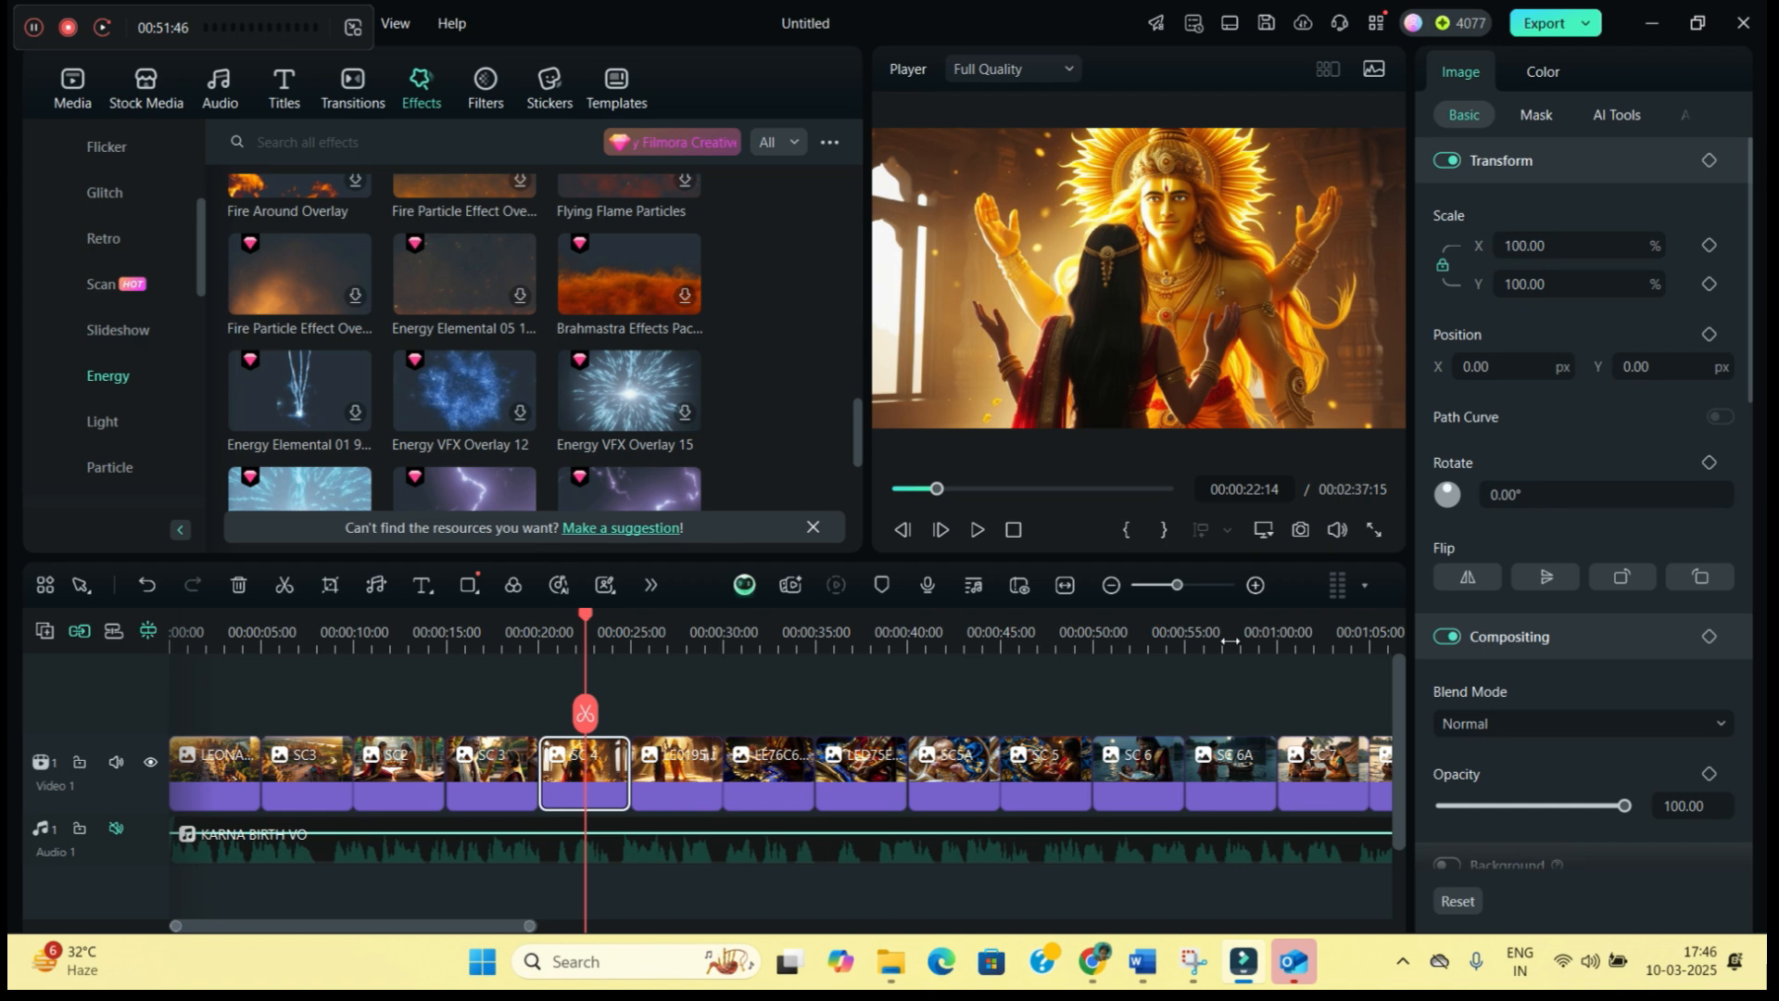
scroll(198, 224, up, 3)
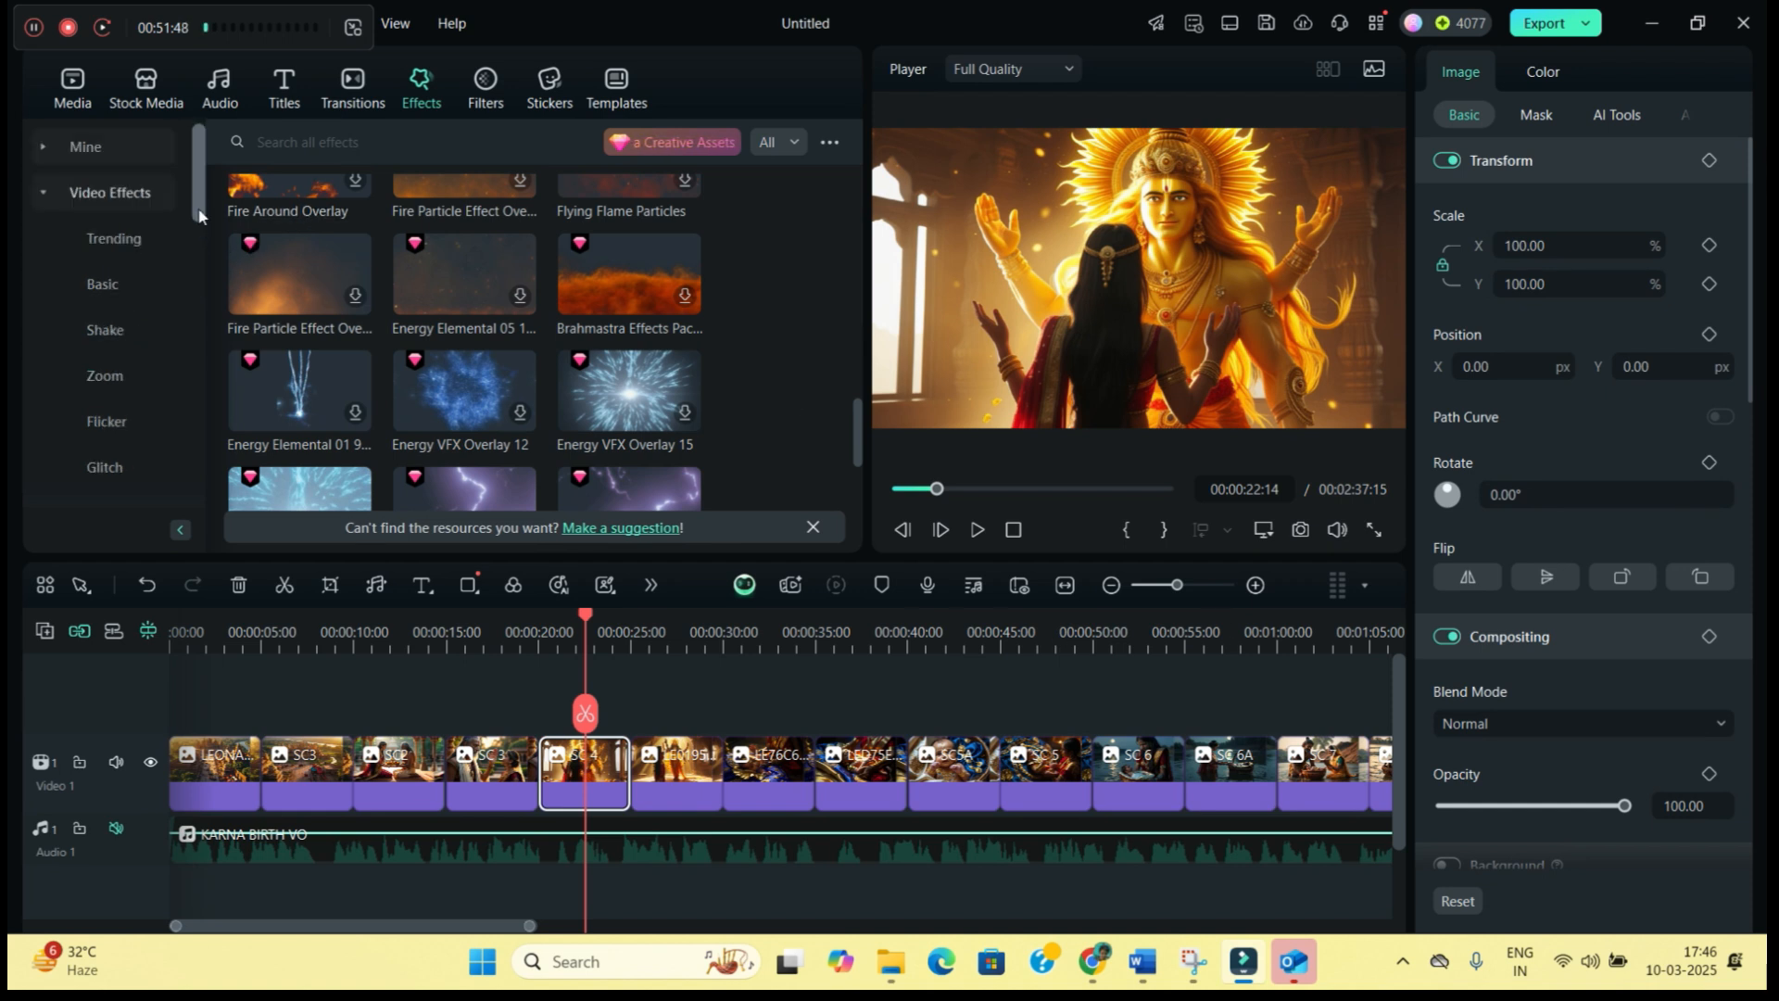
Place the favorite Star Particle Effect overlay above the SC 4 clip and set its opacity to 86%
mouse_move(685, 438)
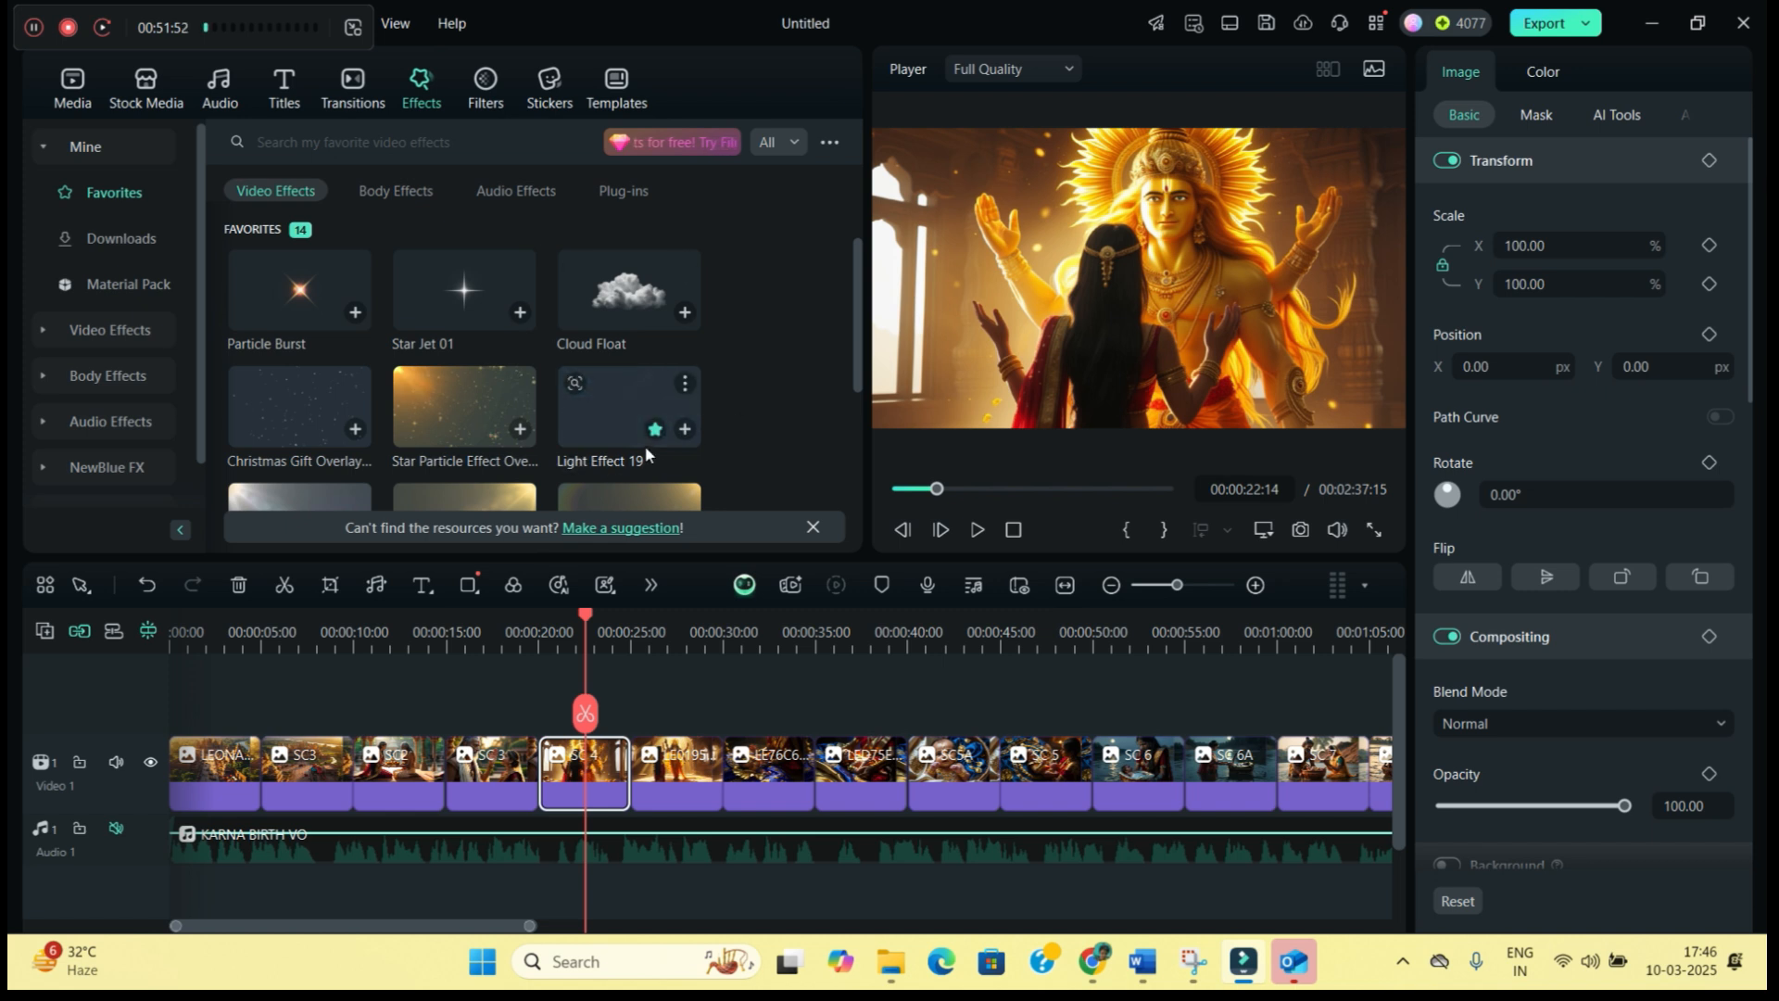
drag(511, 429, 550, 714)
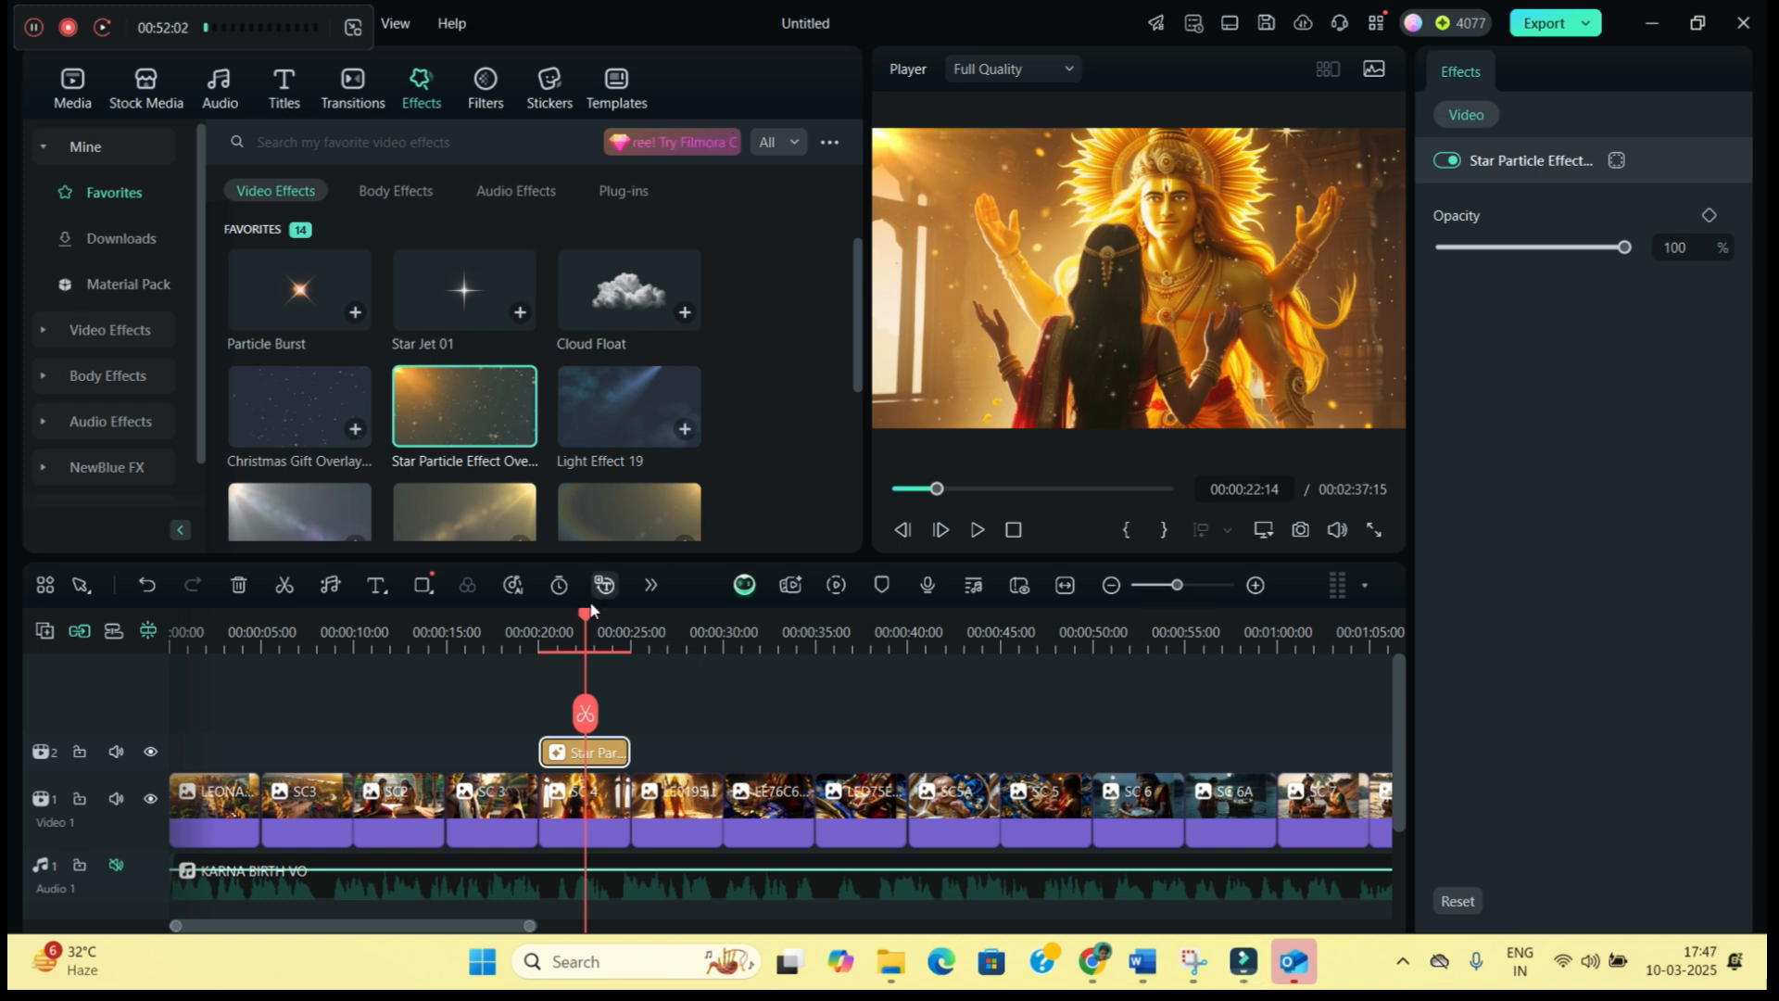
click(598, 750)
click(1622, 249)
drag(1623, 249, 1614, 248)
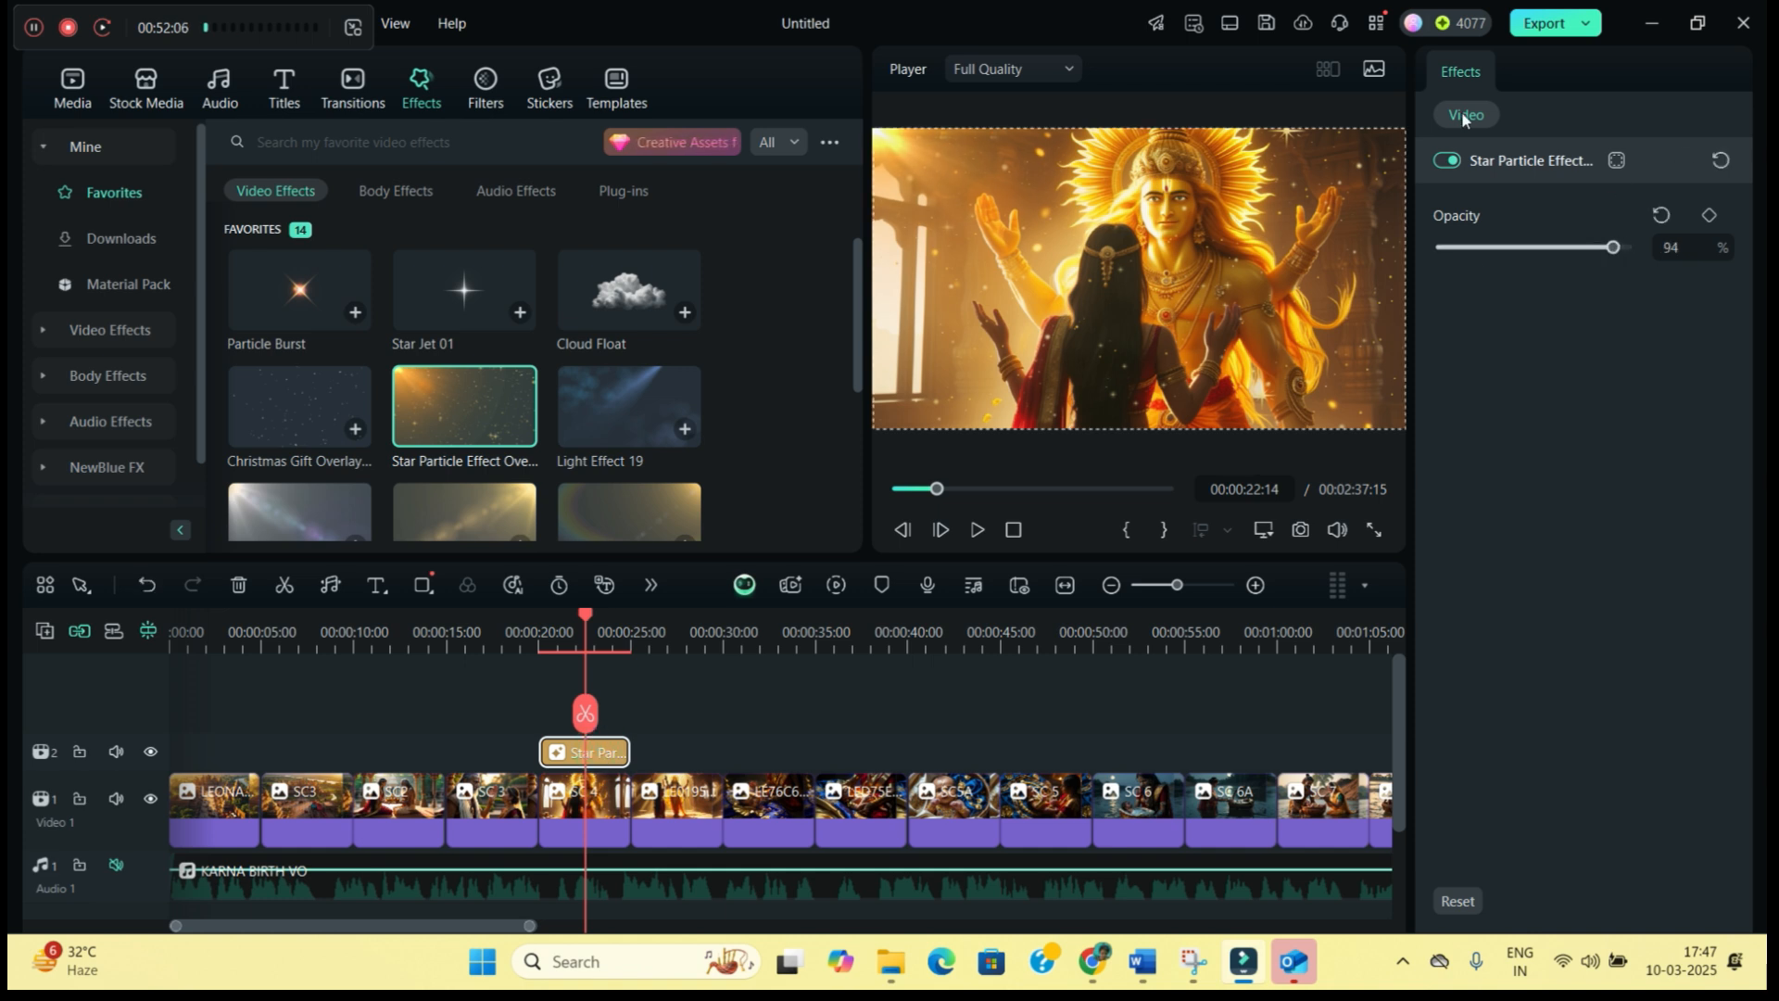
mouse_move(1614, 247)
mouse_down()
mouse_move(1503, 248)
mouse_move(1601, 262)
mouse_up()
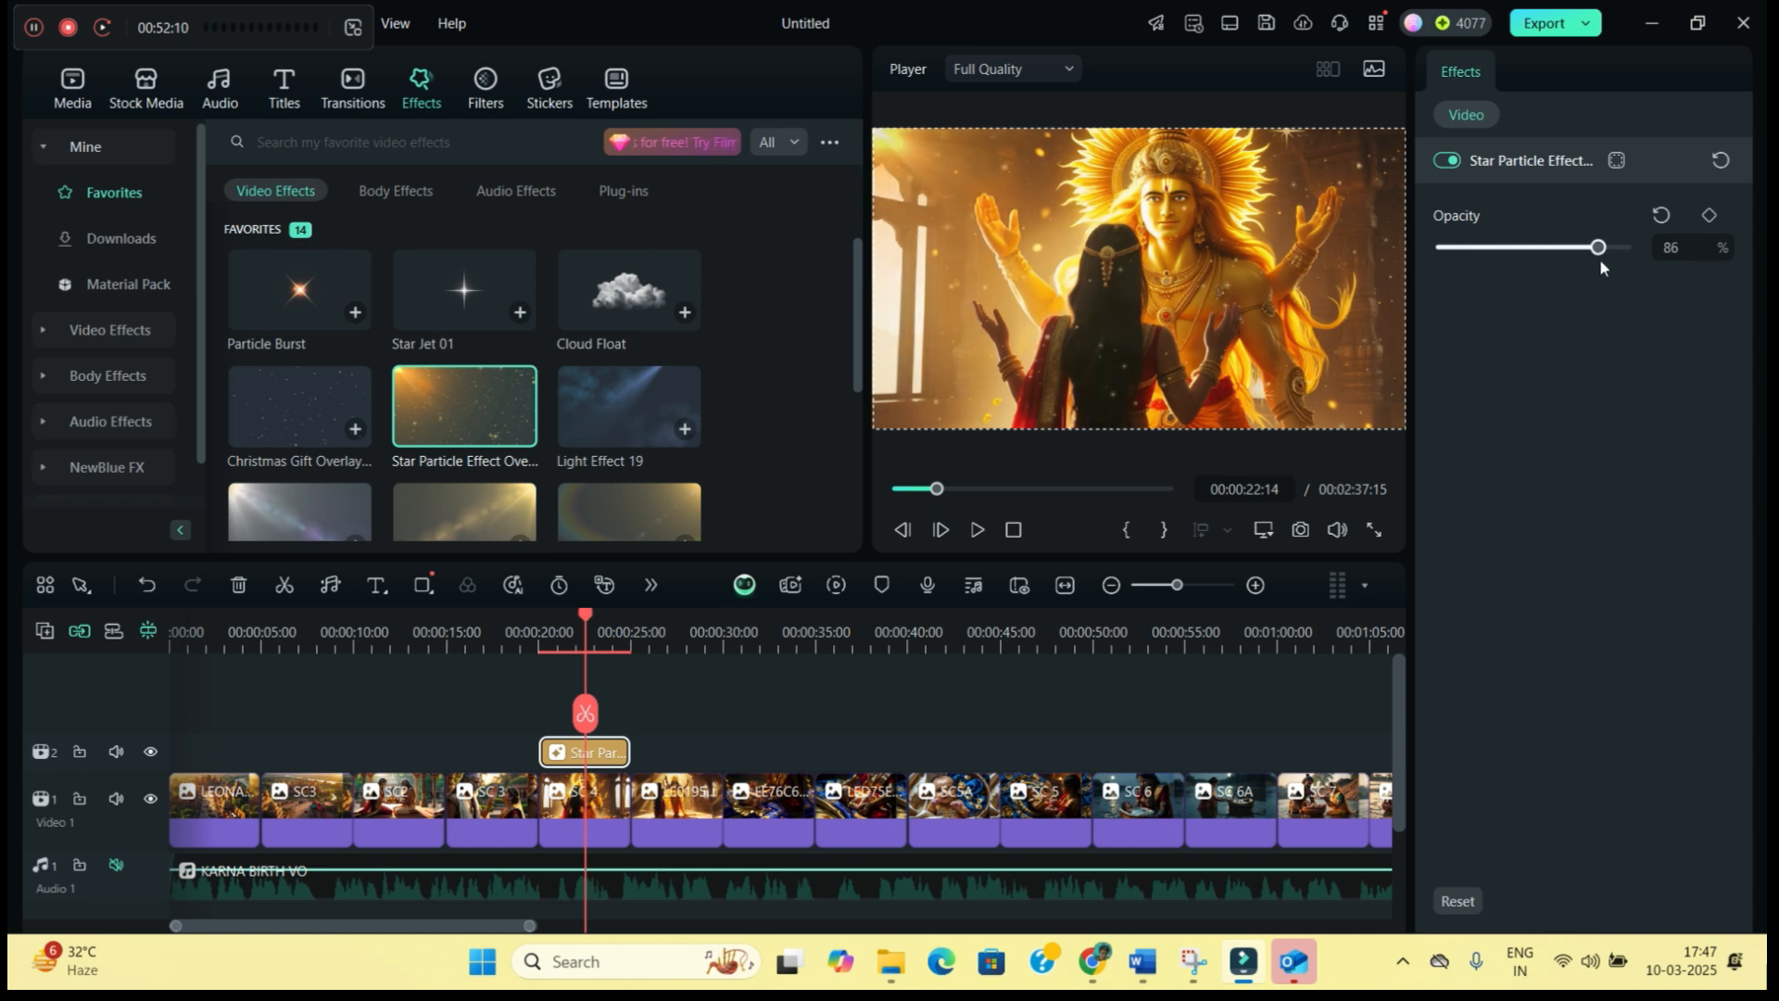
Play back the SC 4 clip from its start to preview the star particle overlay
drag(584, 714, 539, 728)
click(977, 533)
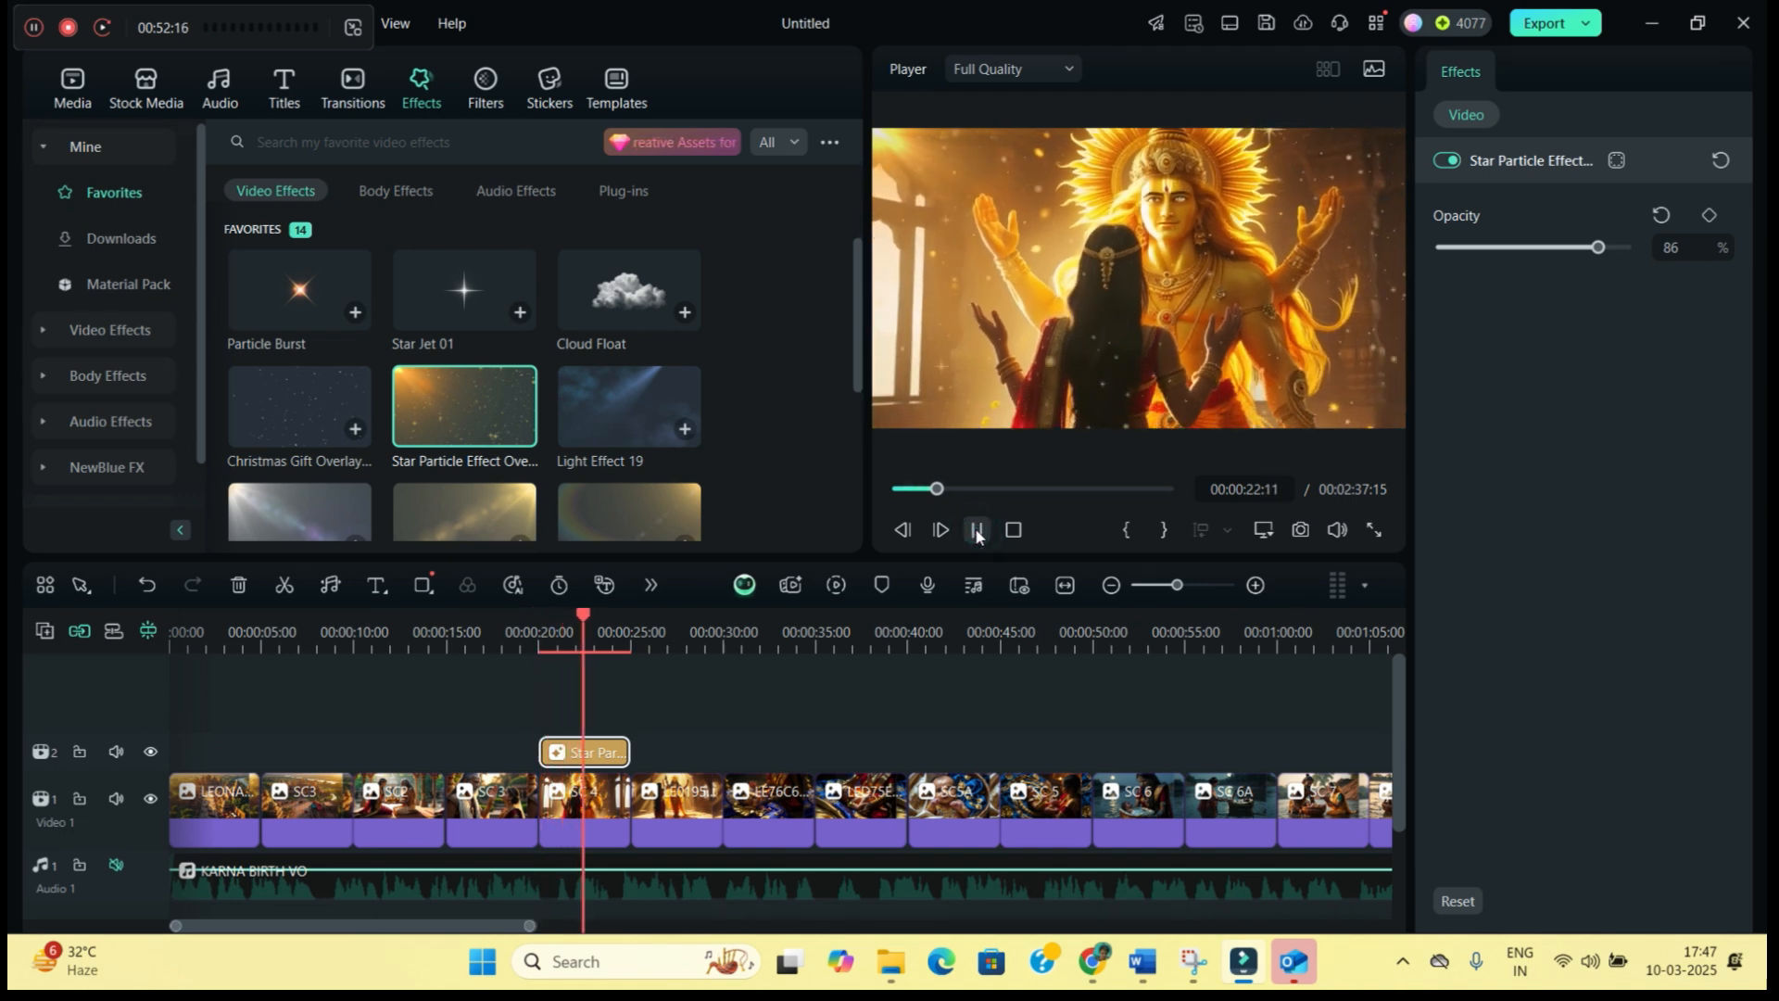
click(977, 534)
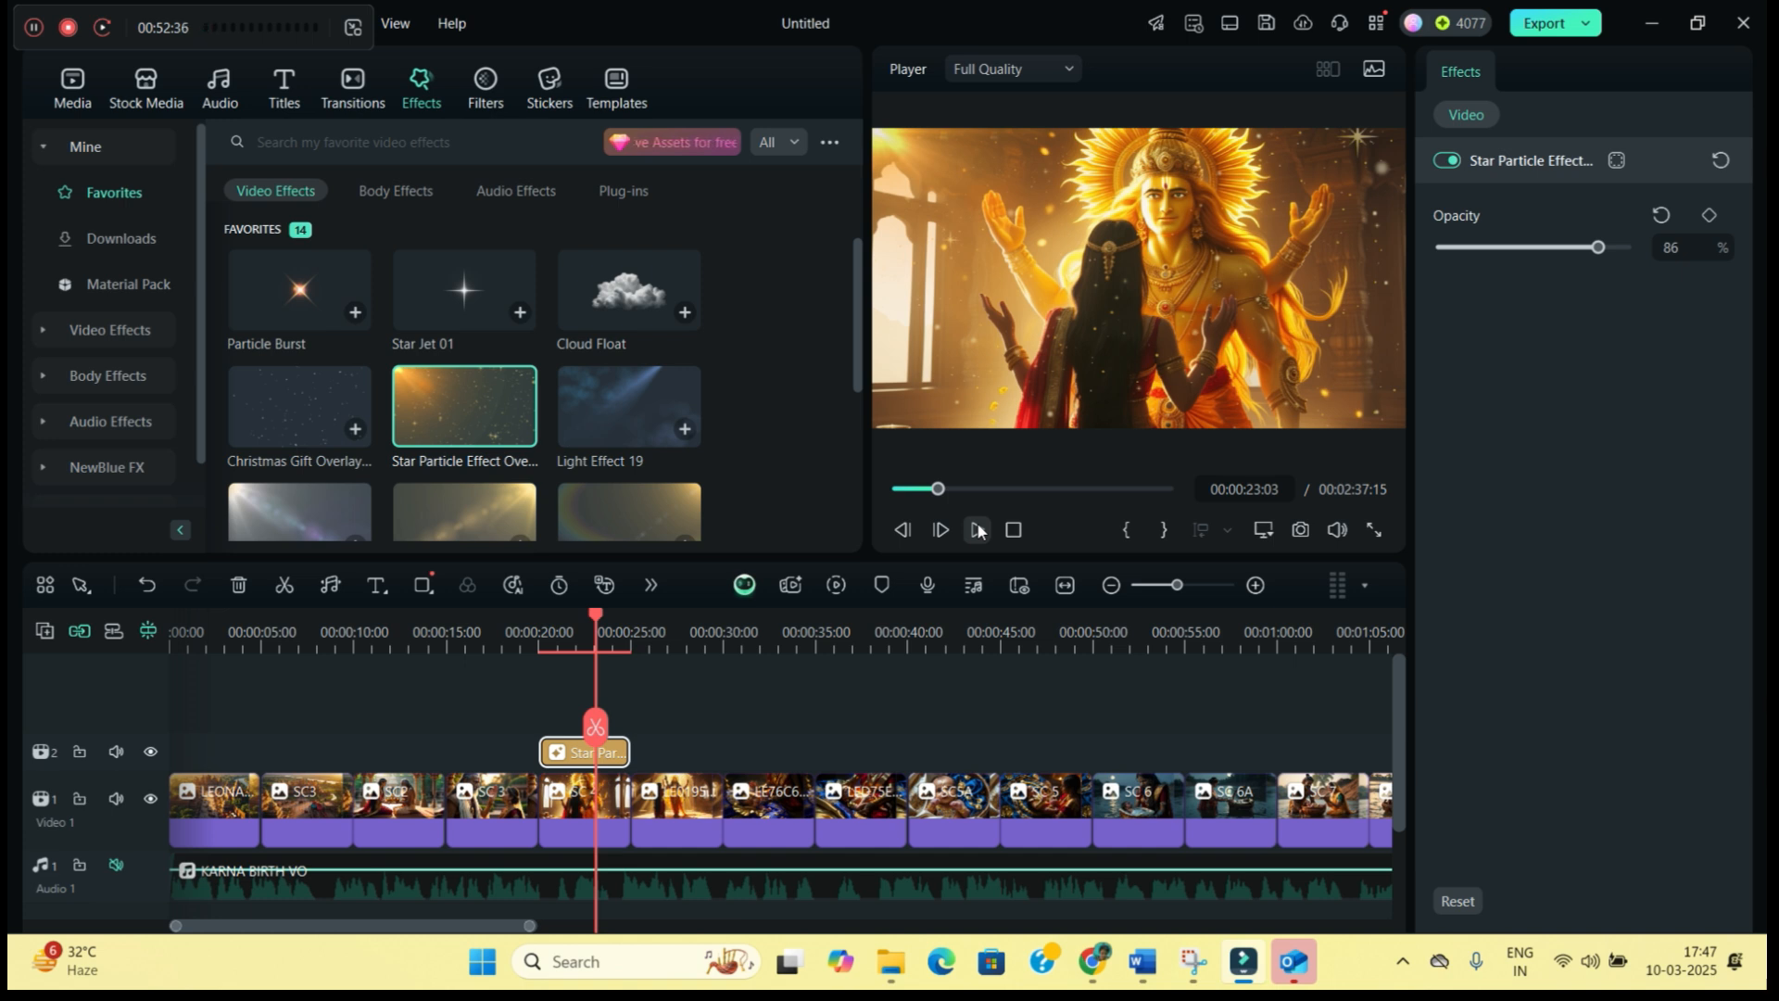
Look through the trending, favorite and downloaded stickers for a fire ring element
click(550, 83)
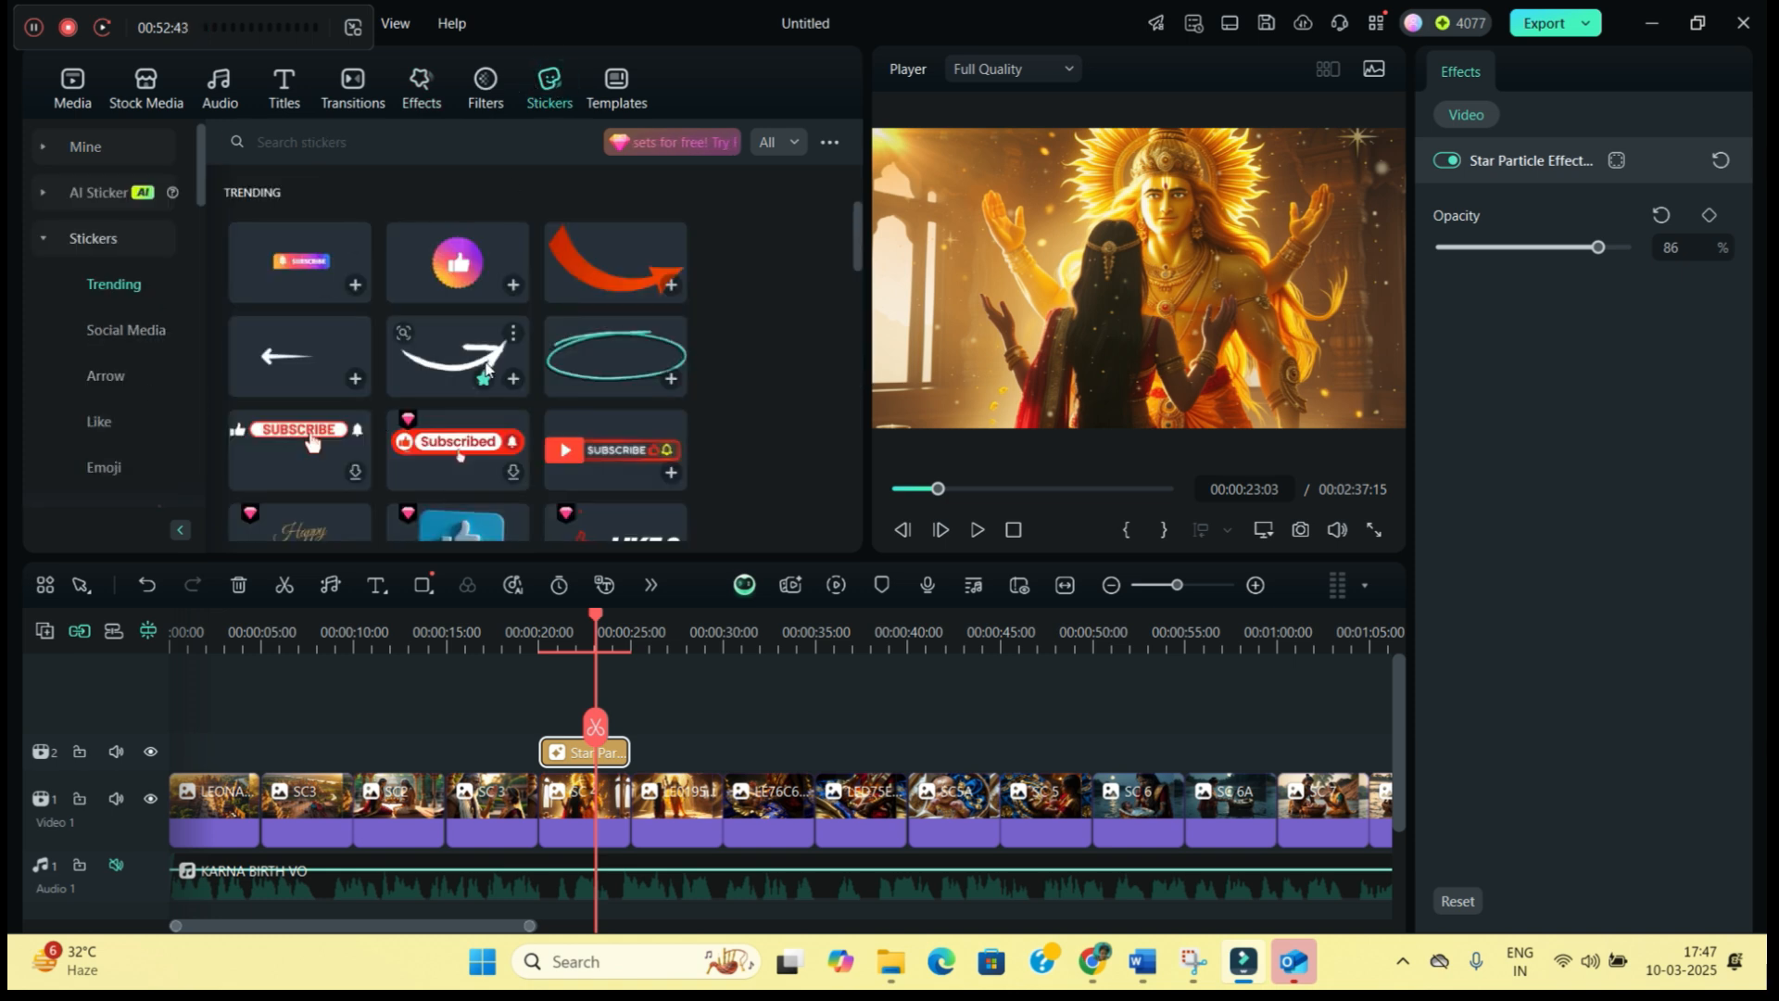
scroll(317, 330, down, 10)
click(90, 153)
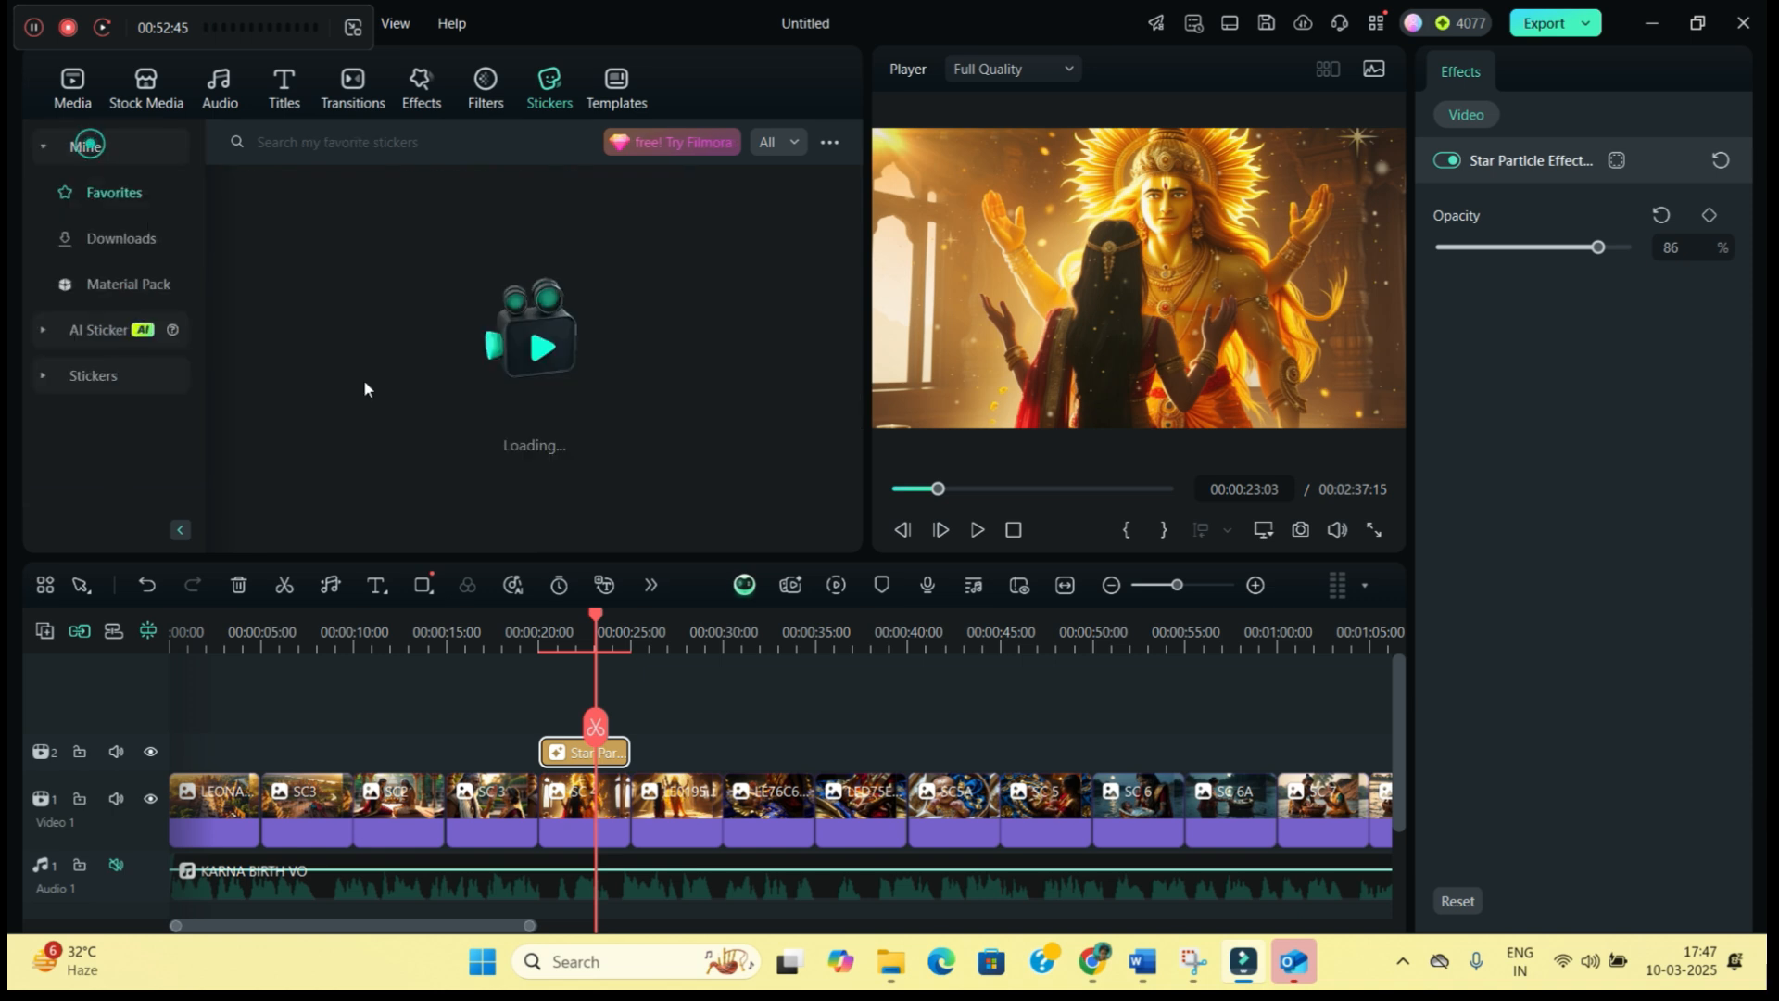
scroll(551, 397, down, 5)
click(122, 239)
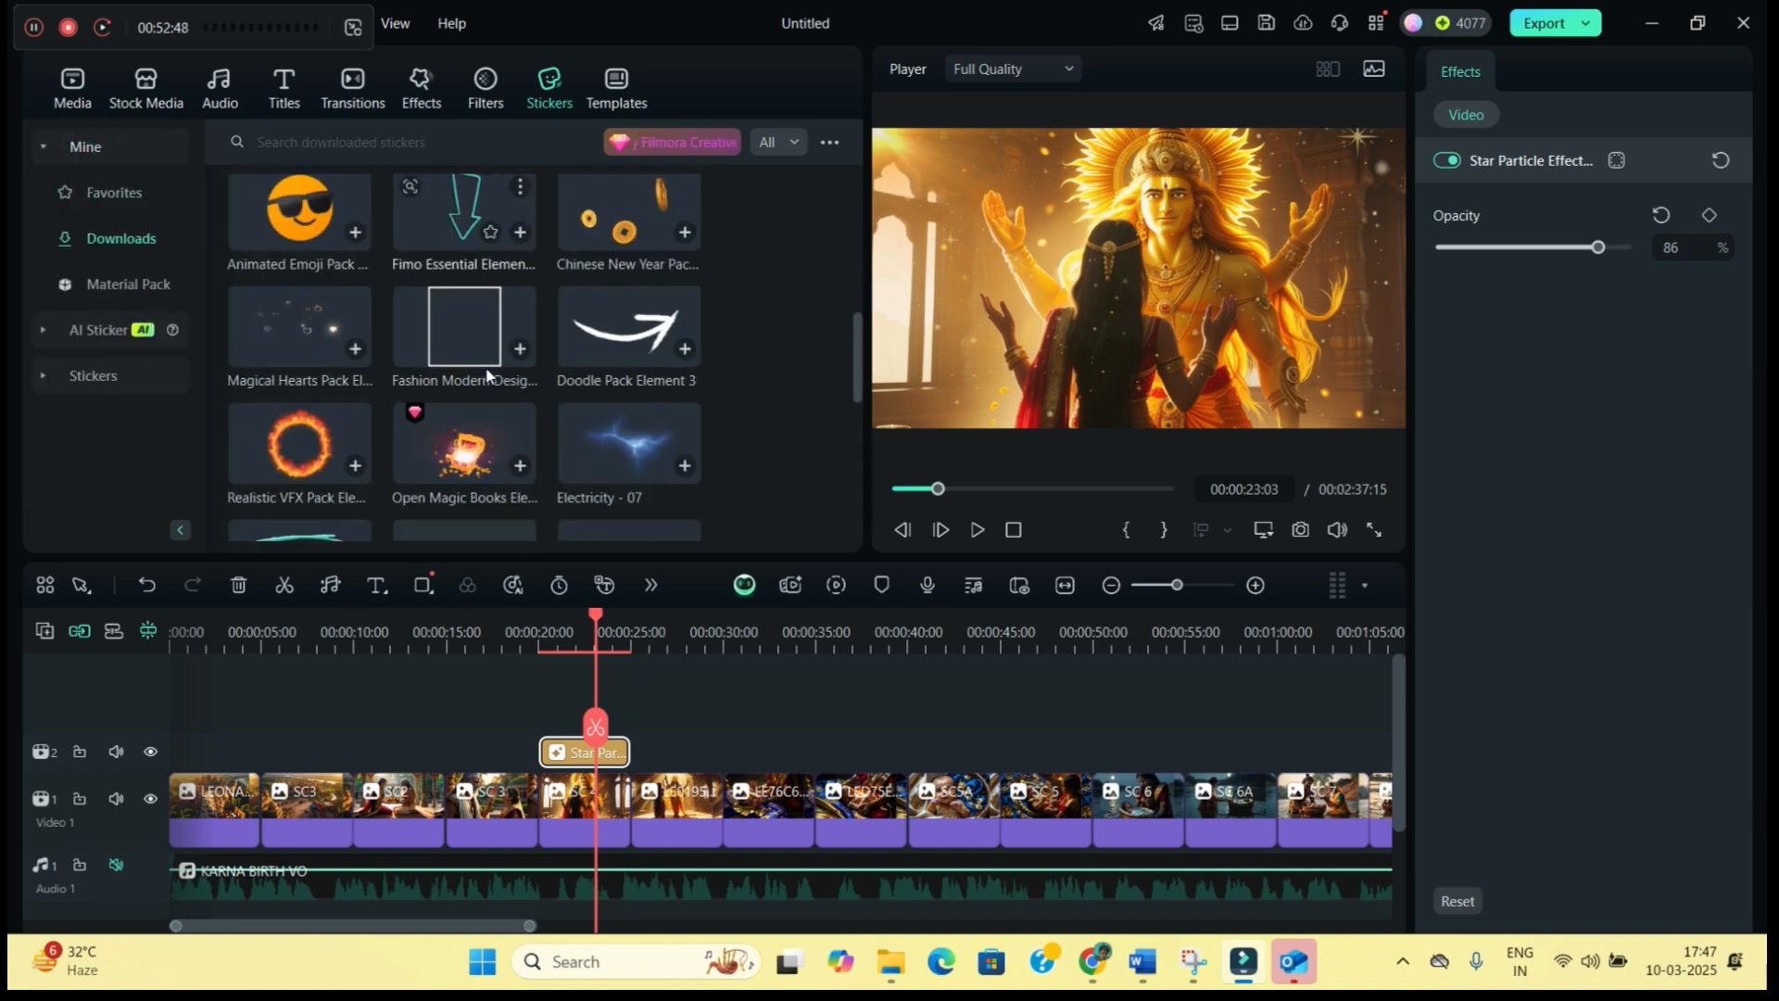
scroll(391, 380, down, 4)
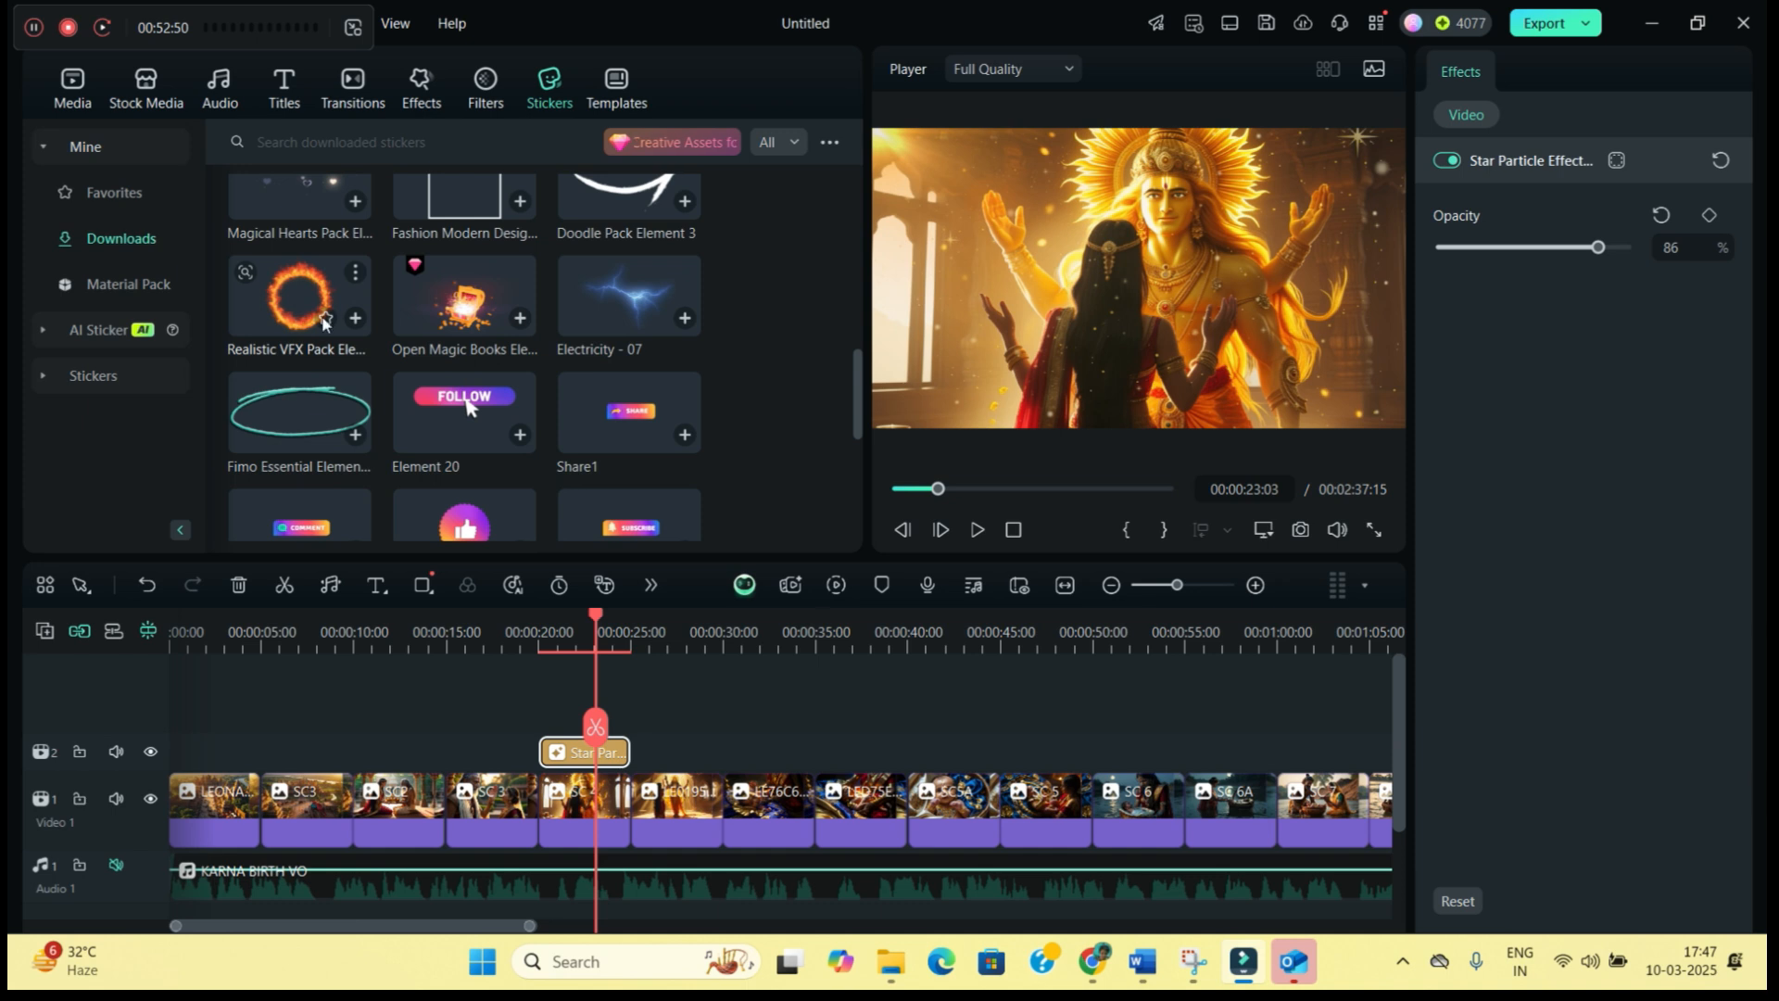
Duplicate the SC 4 clip onto a new video track above the star particle effect, aligned with the original, and return to 00:00:20:00
click(571, 819)
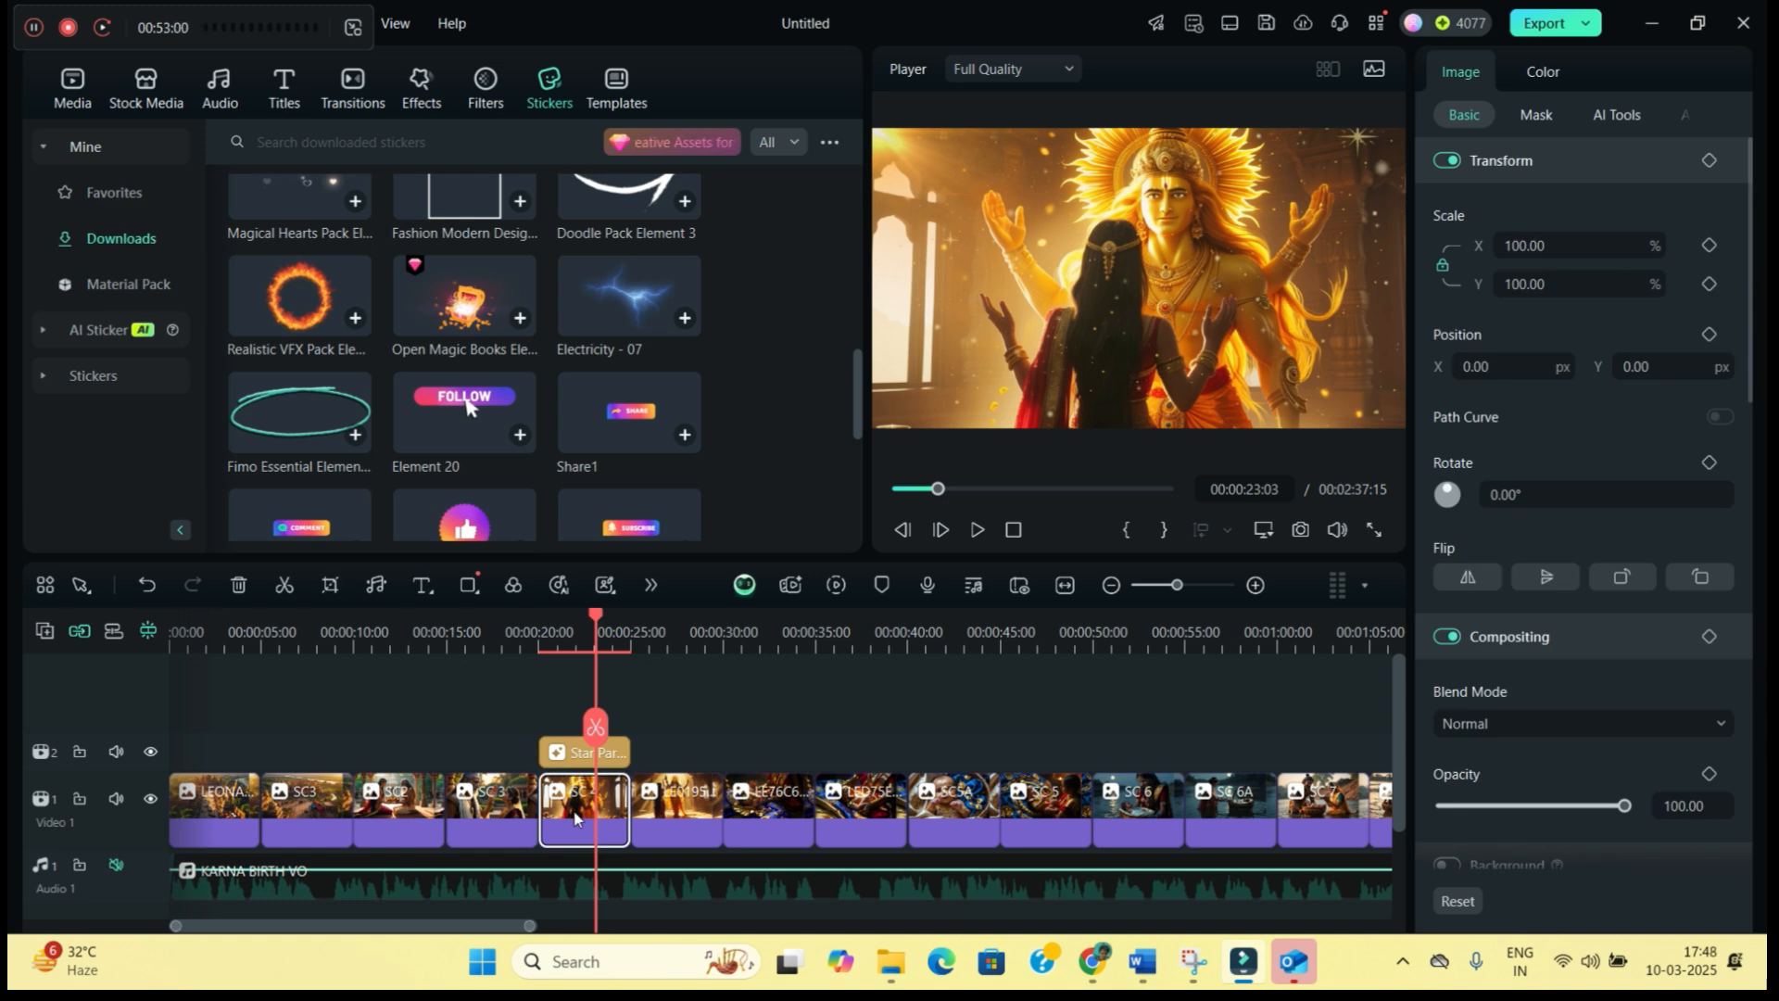
drag(578, 815, 578, 727)
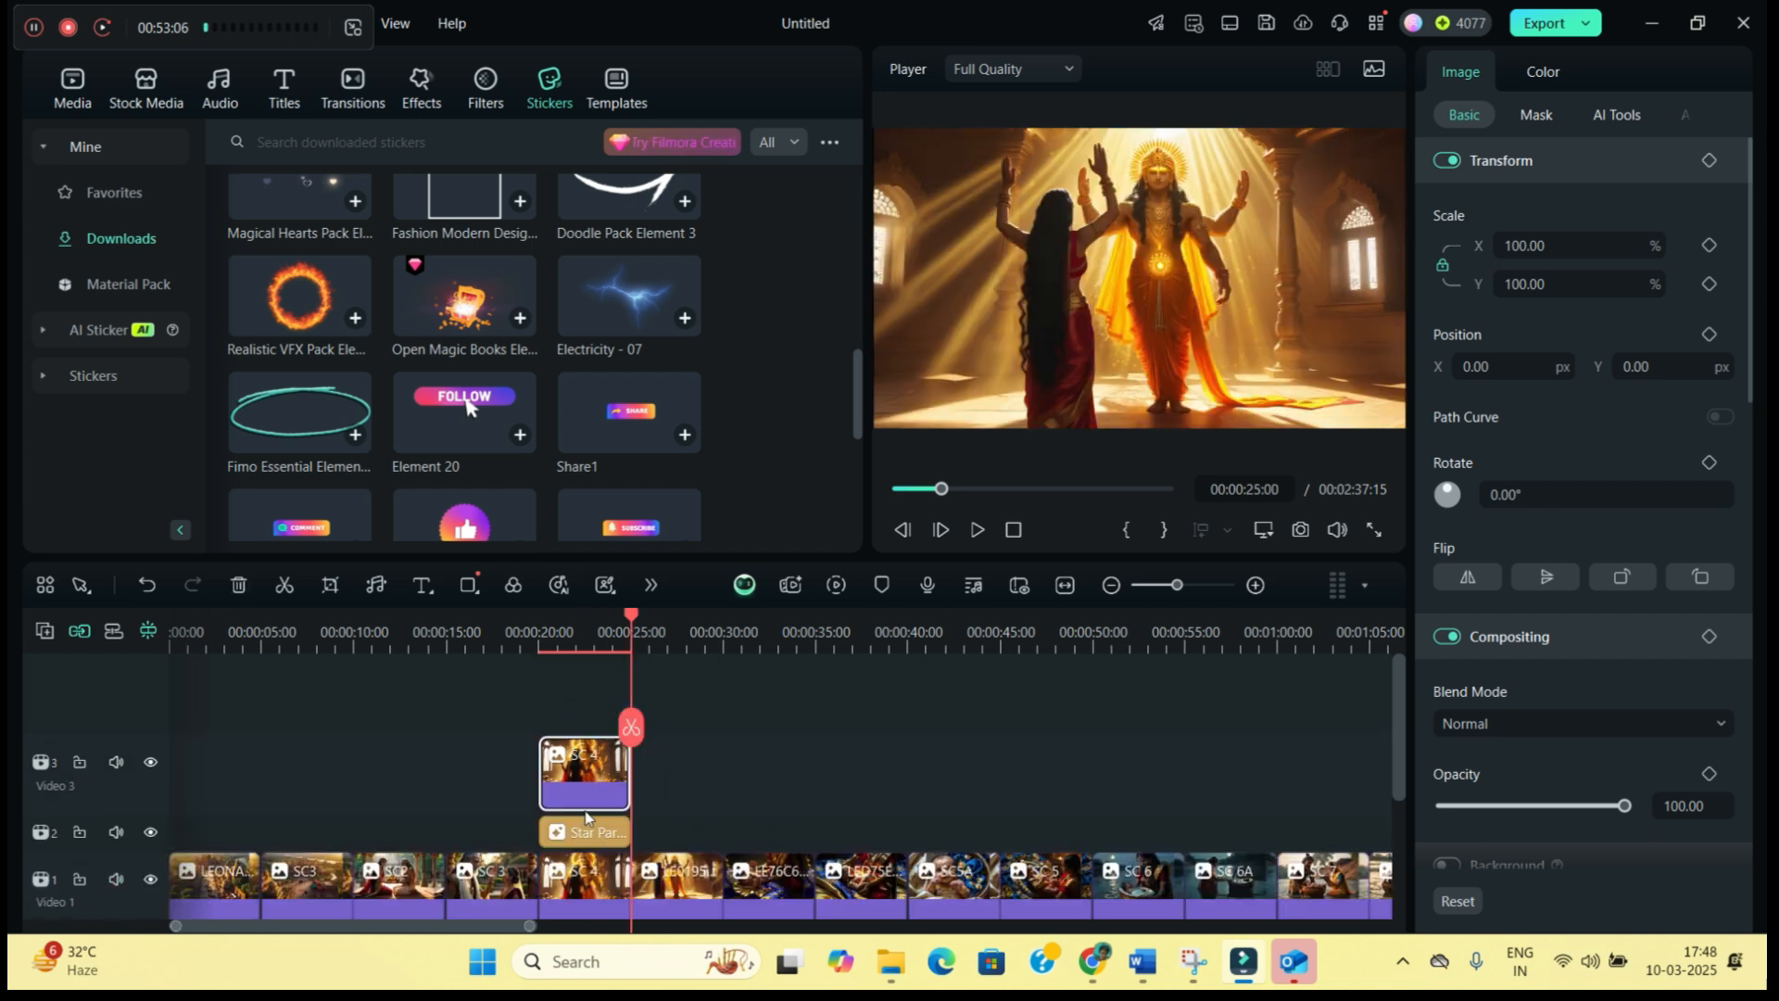
key(Up)
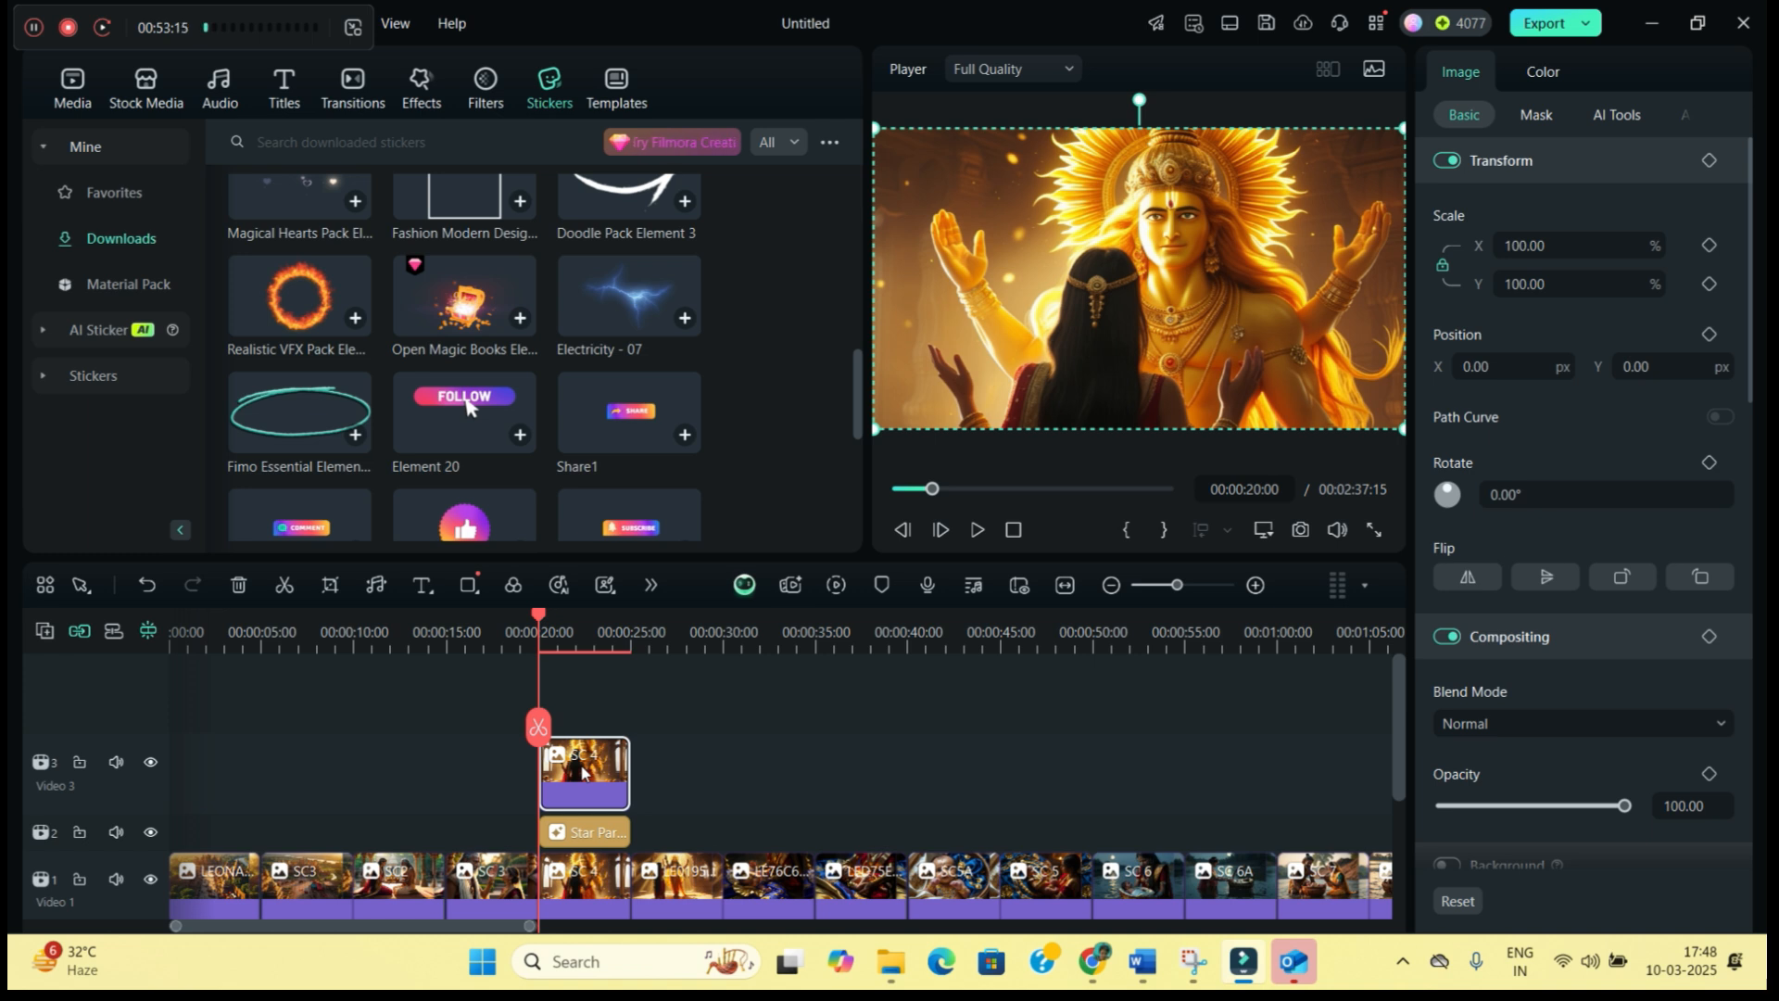
Turn on AI Portrait Cutout for the duplicated SC 4 clip, using Quick Cutout Mode
click(1615, 119)
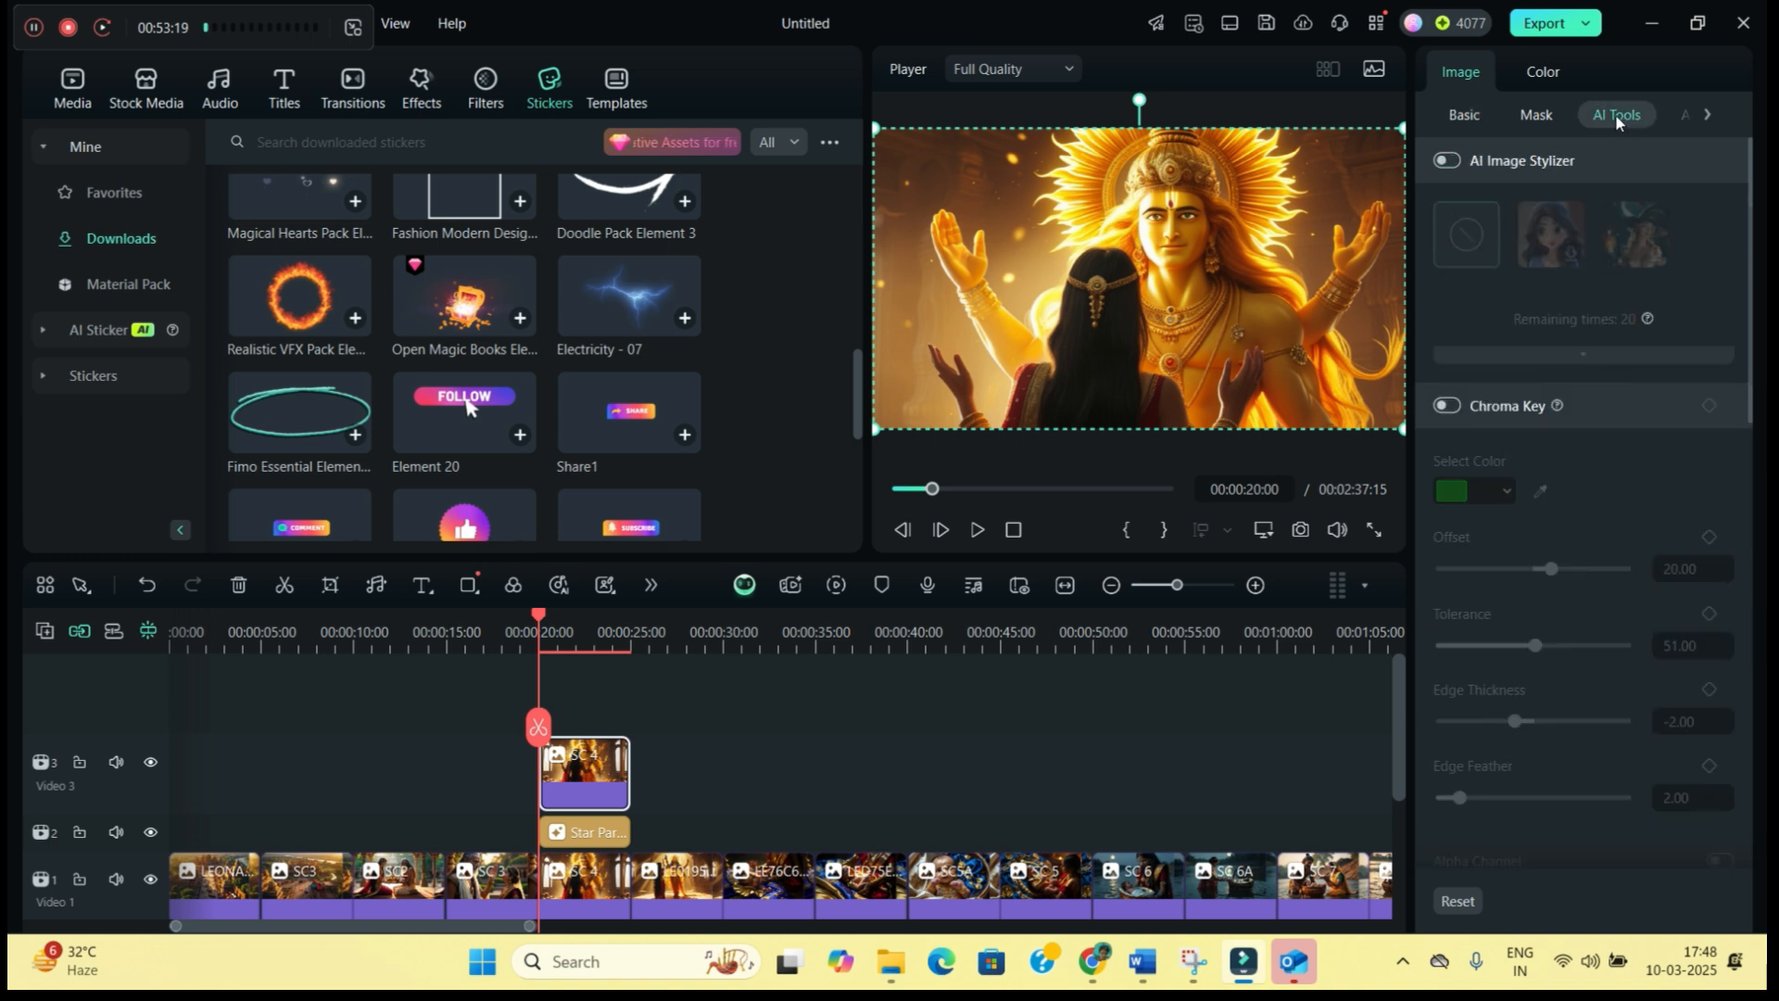
scroll(1471, 816, down, 2)
click(1446, 721)
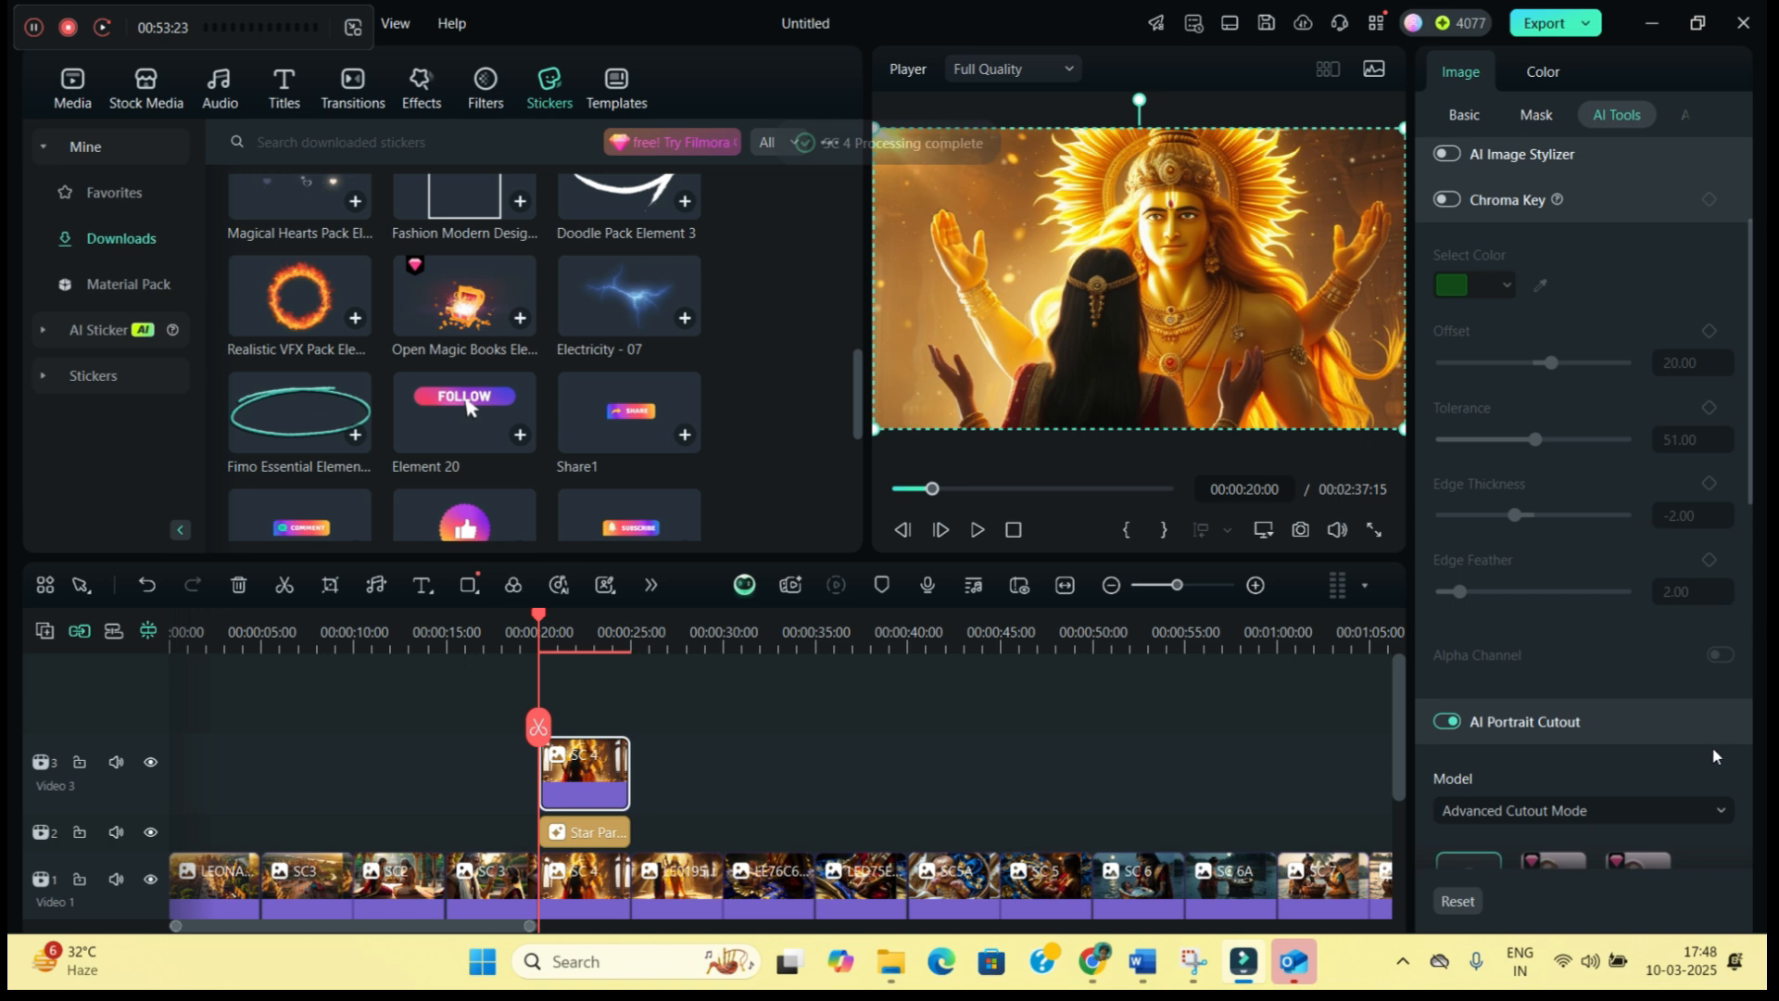
scroll(1575, 773, down, 3)
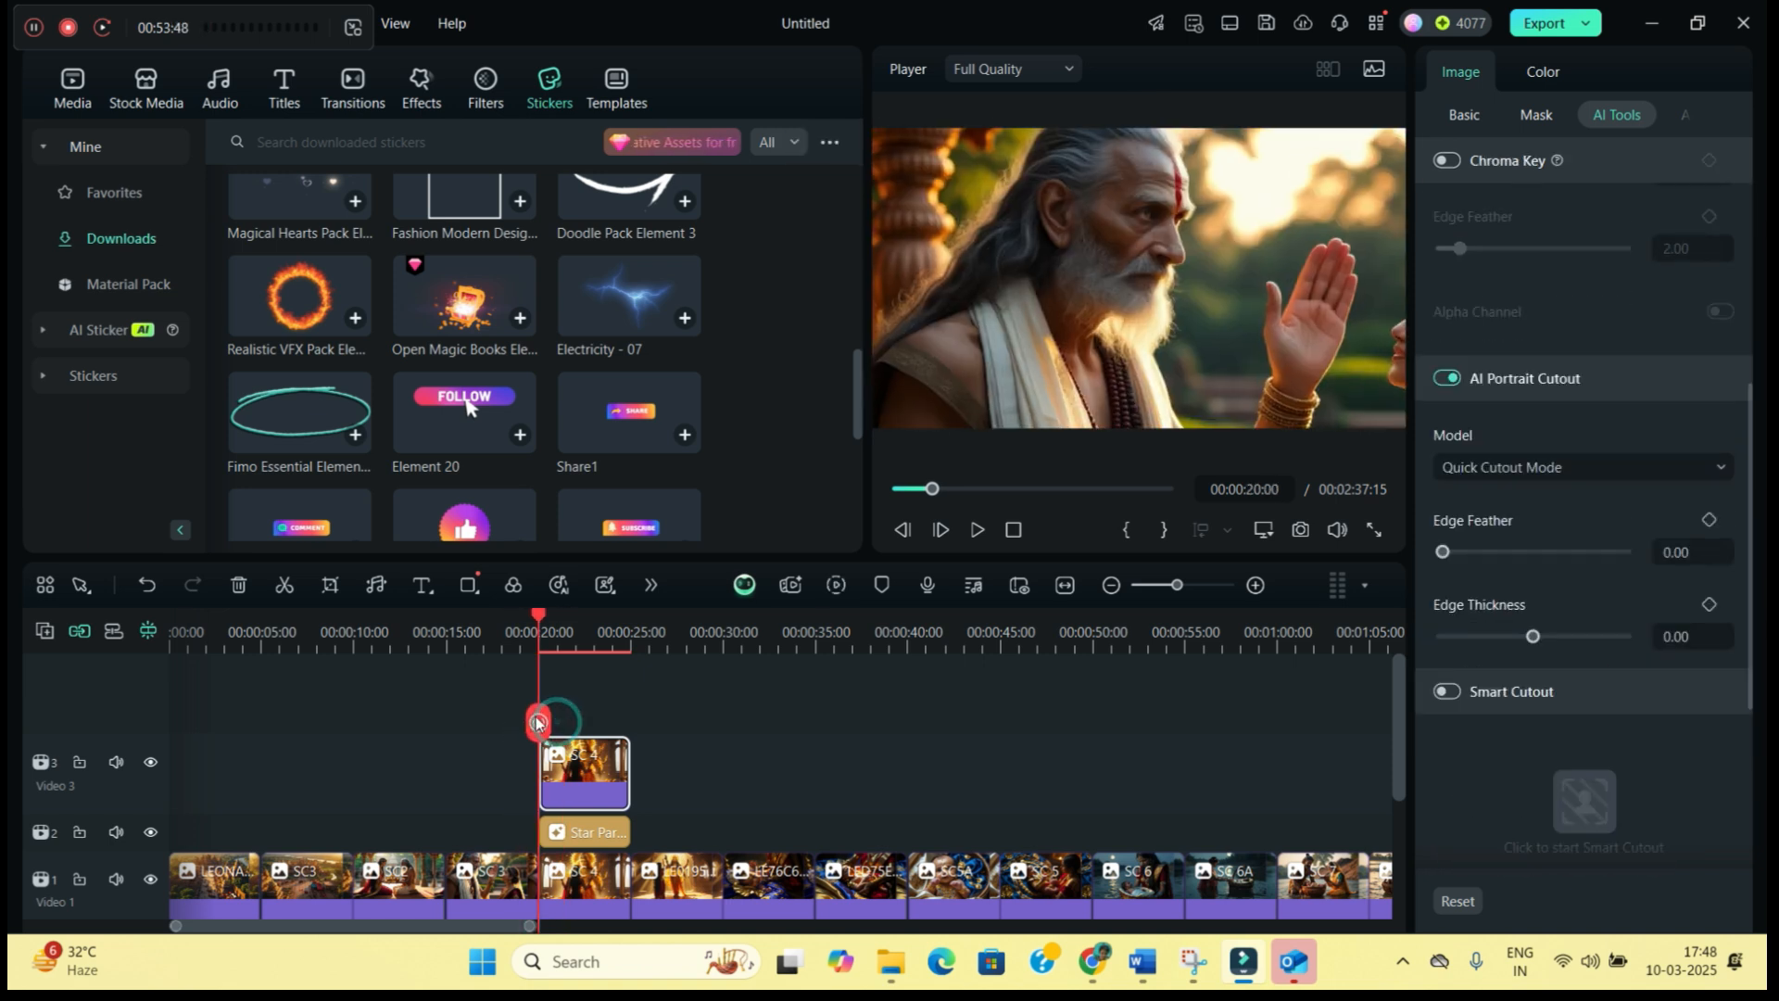
Move the SC 4 cutout up to Video 4 and place the Realistic VFX Pack fire ring beneath it on Video 3
drag(584, 772, 584, 702)
drag(287, 299, 566, 811)
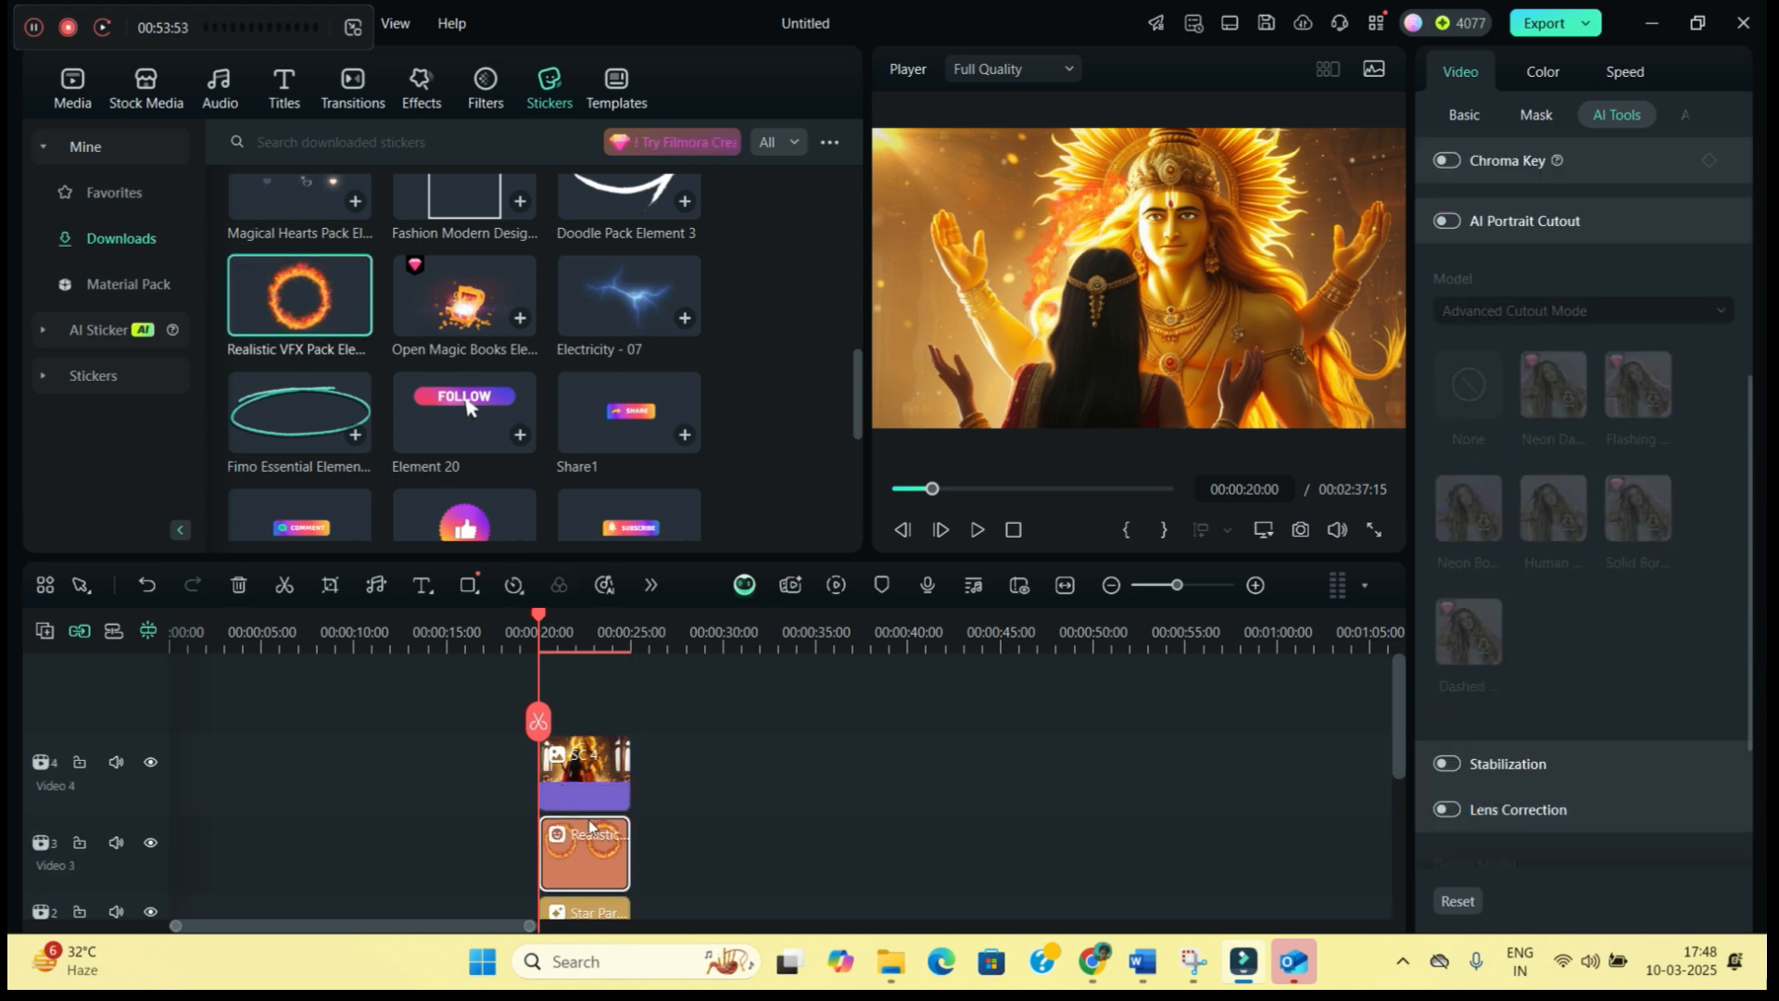
Position the fire ring around the deity's head at about X 168 px, Y 240 px, realign the SC 4 cutout at 00:00:20:00 above it, and preview
drag(540, 723, 566, 721)
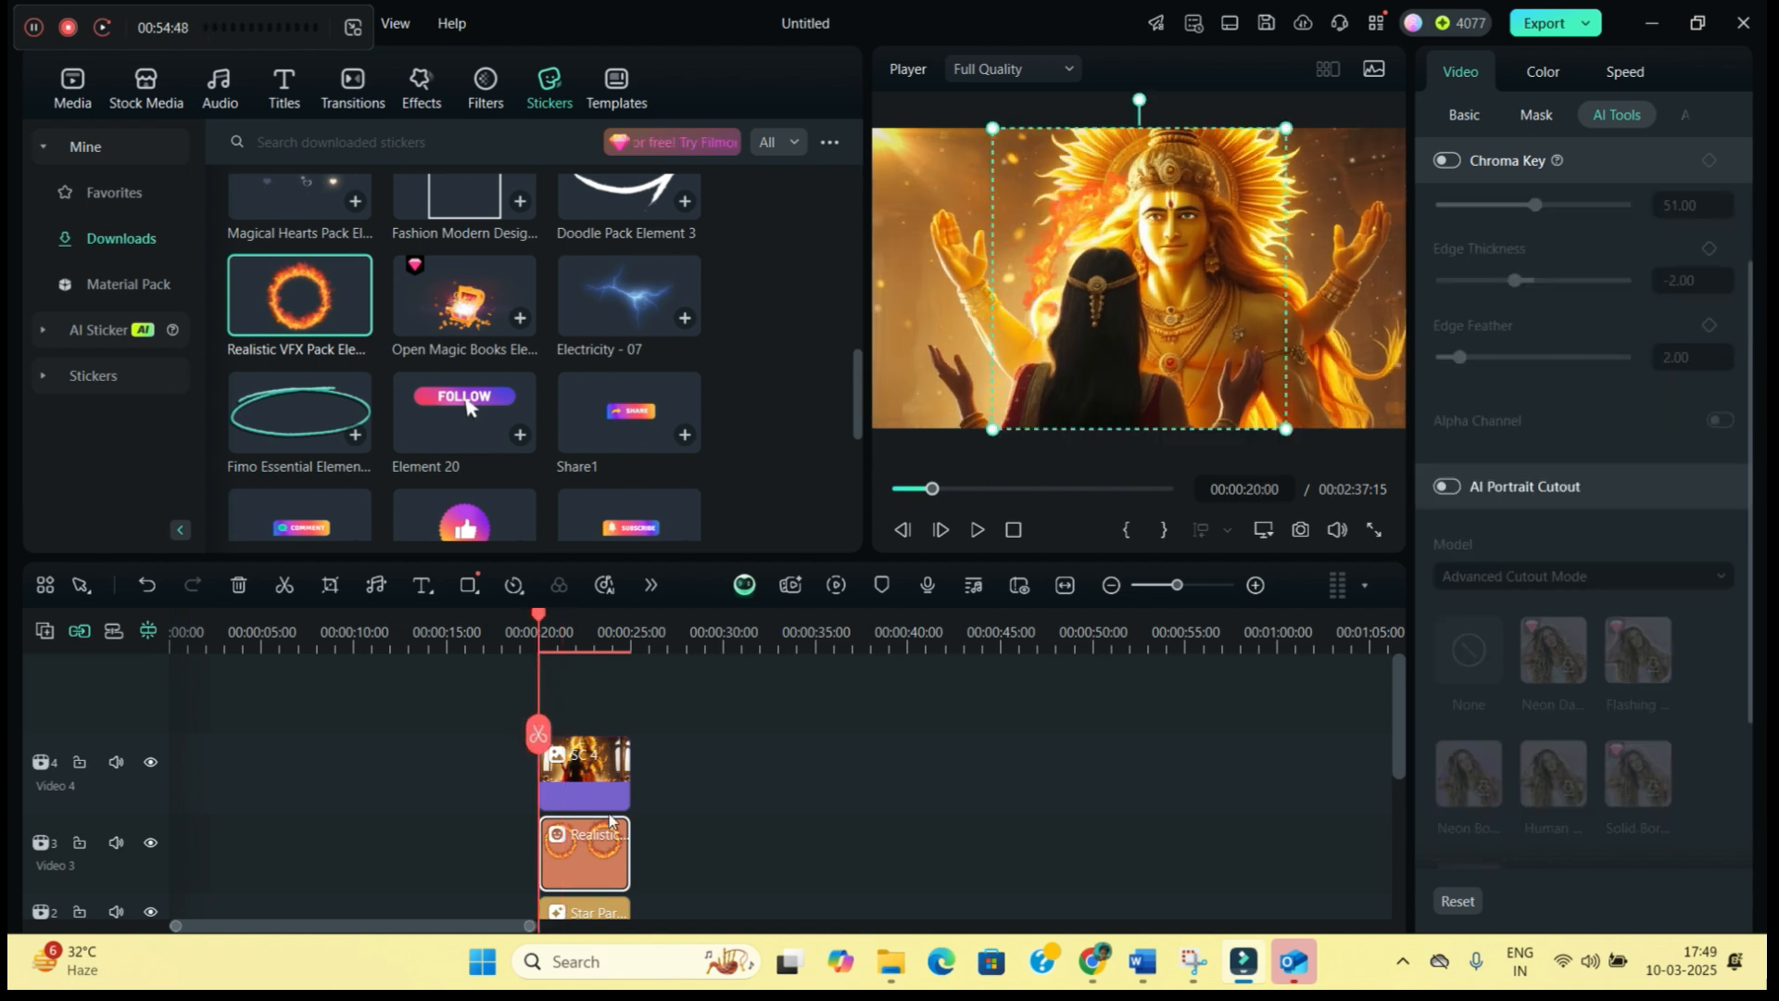
drag(582, 781, 791, 781)
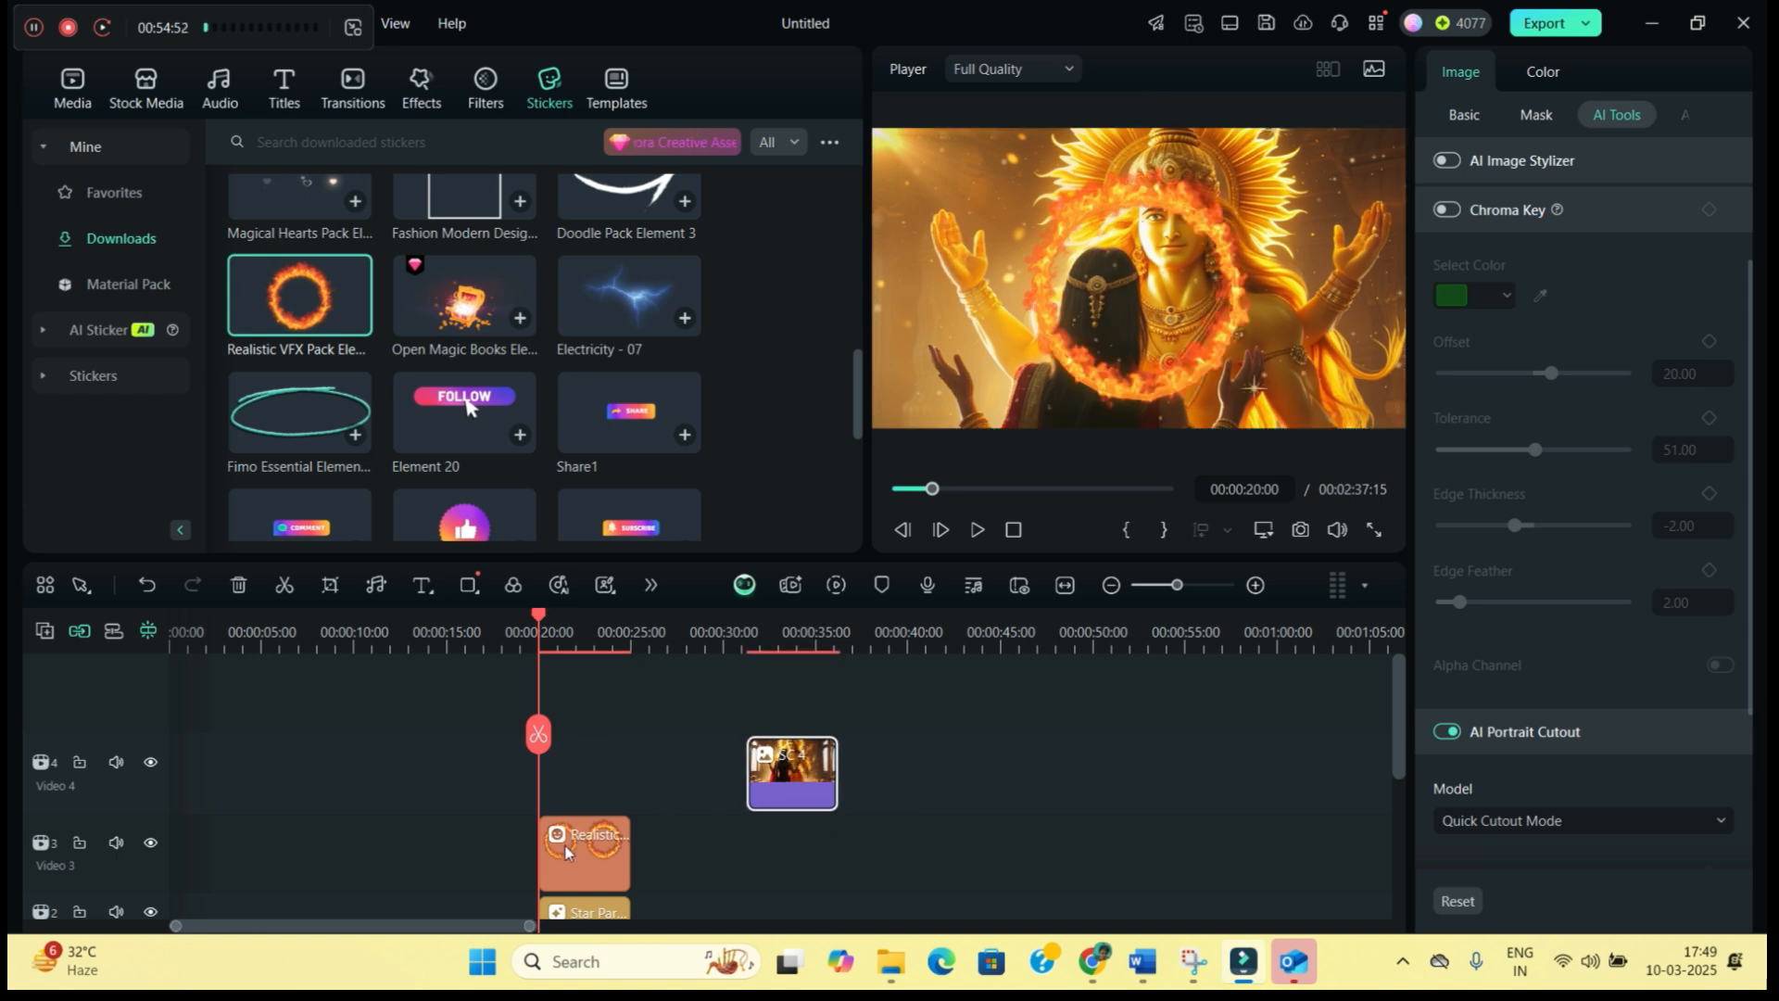
click(567, 853)
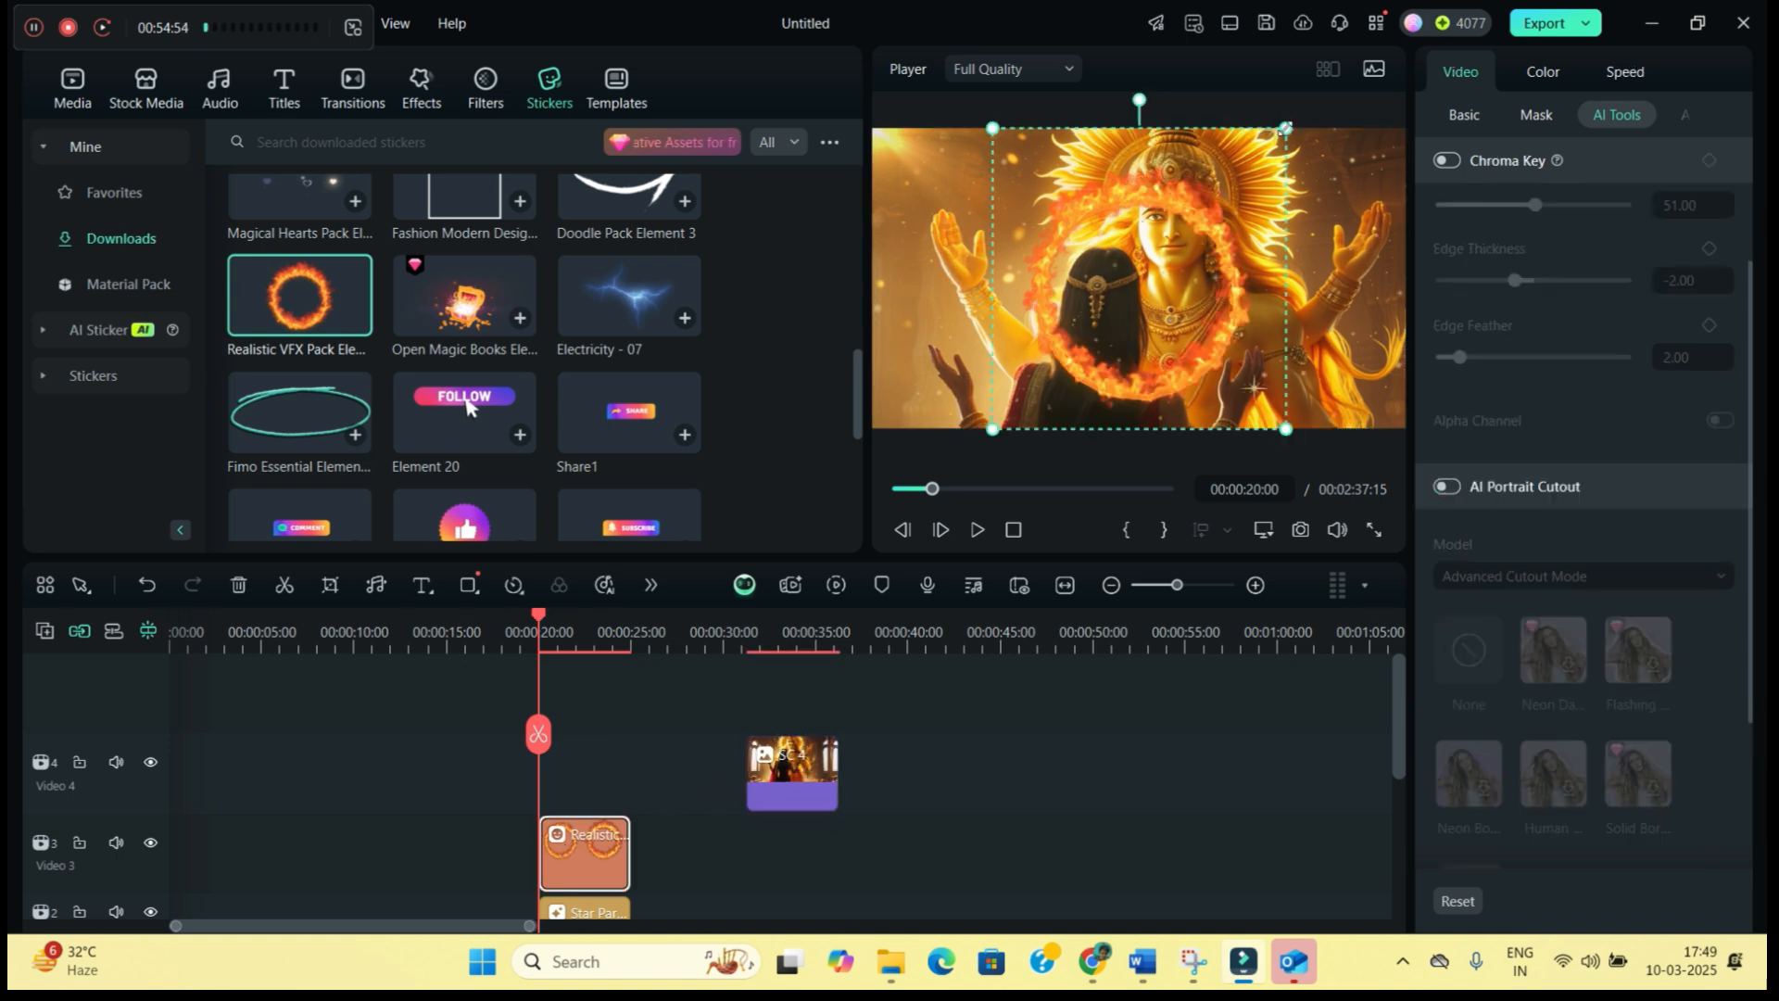
drag(1172, 234, 1230, 167)
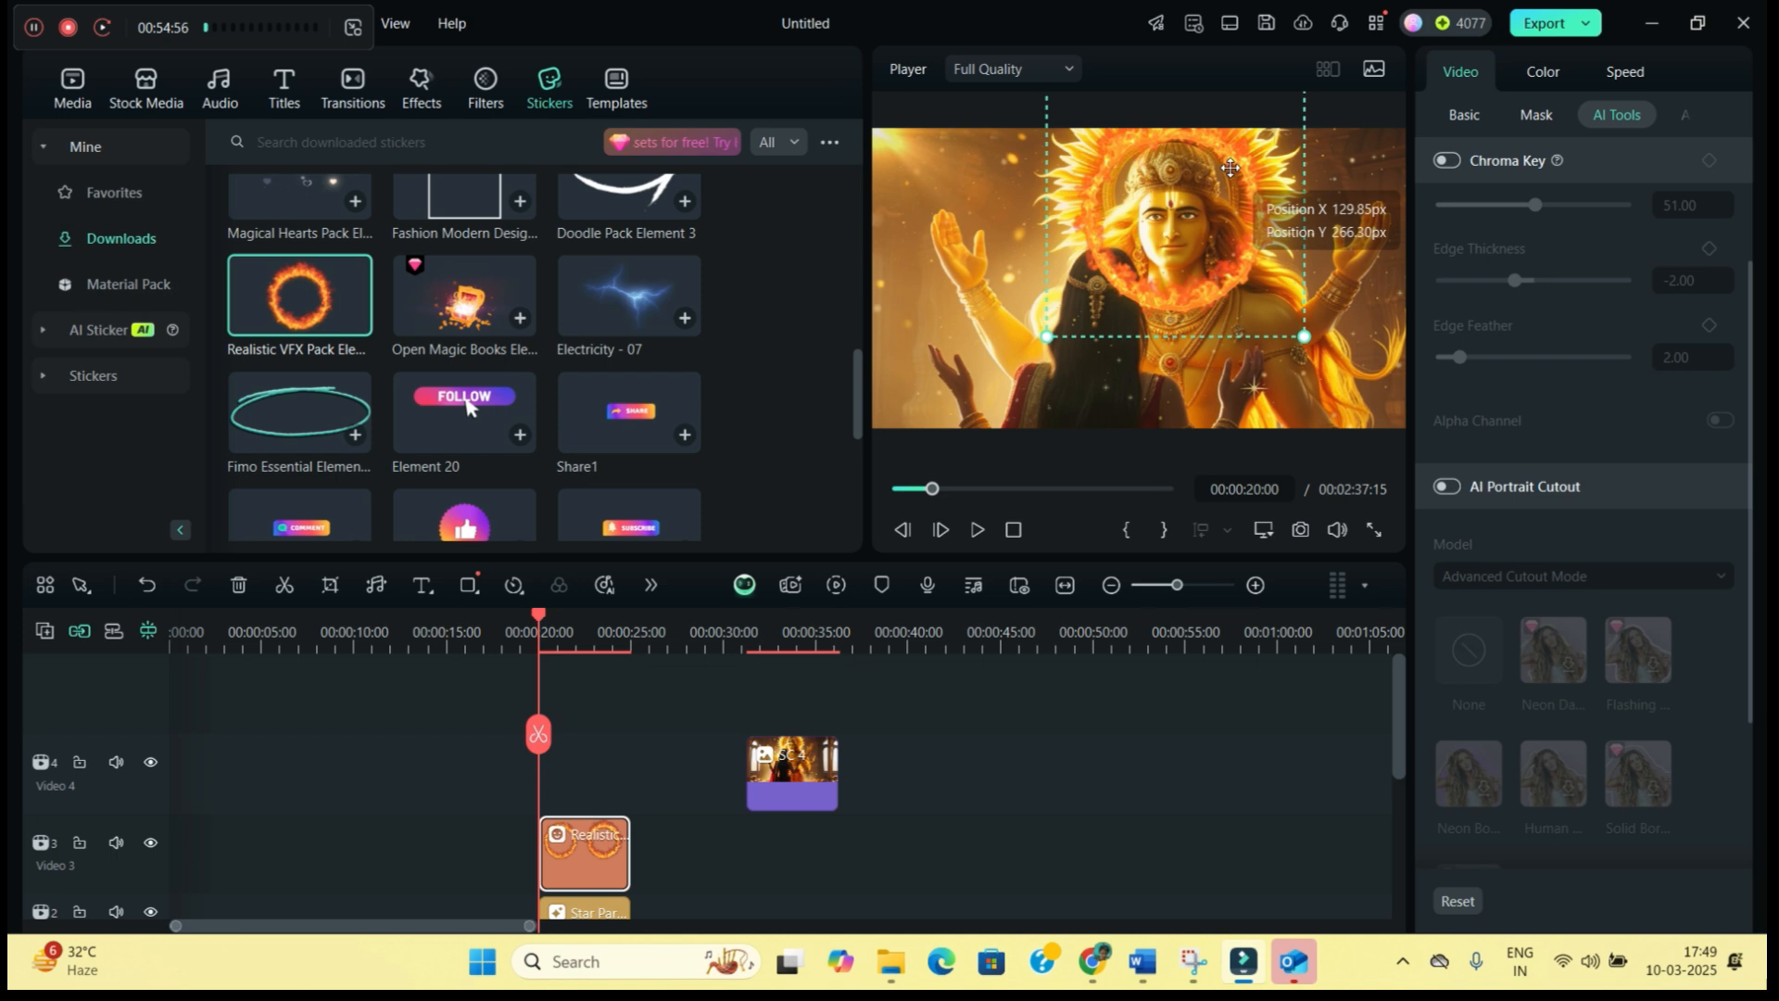
drag(1308, 356, 1260, 297)
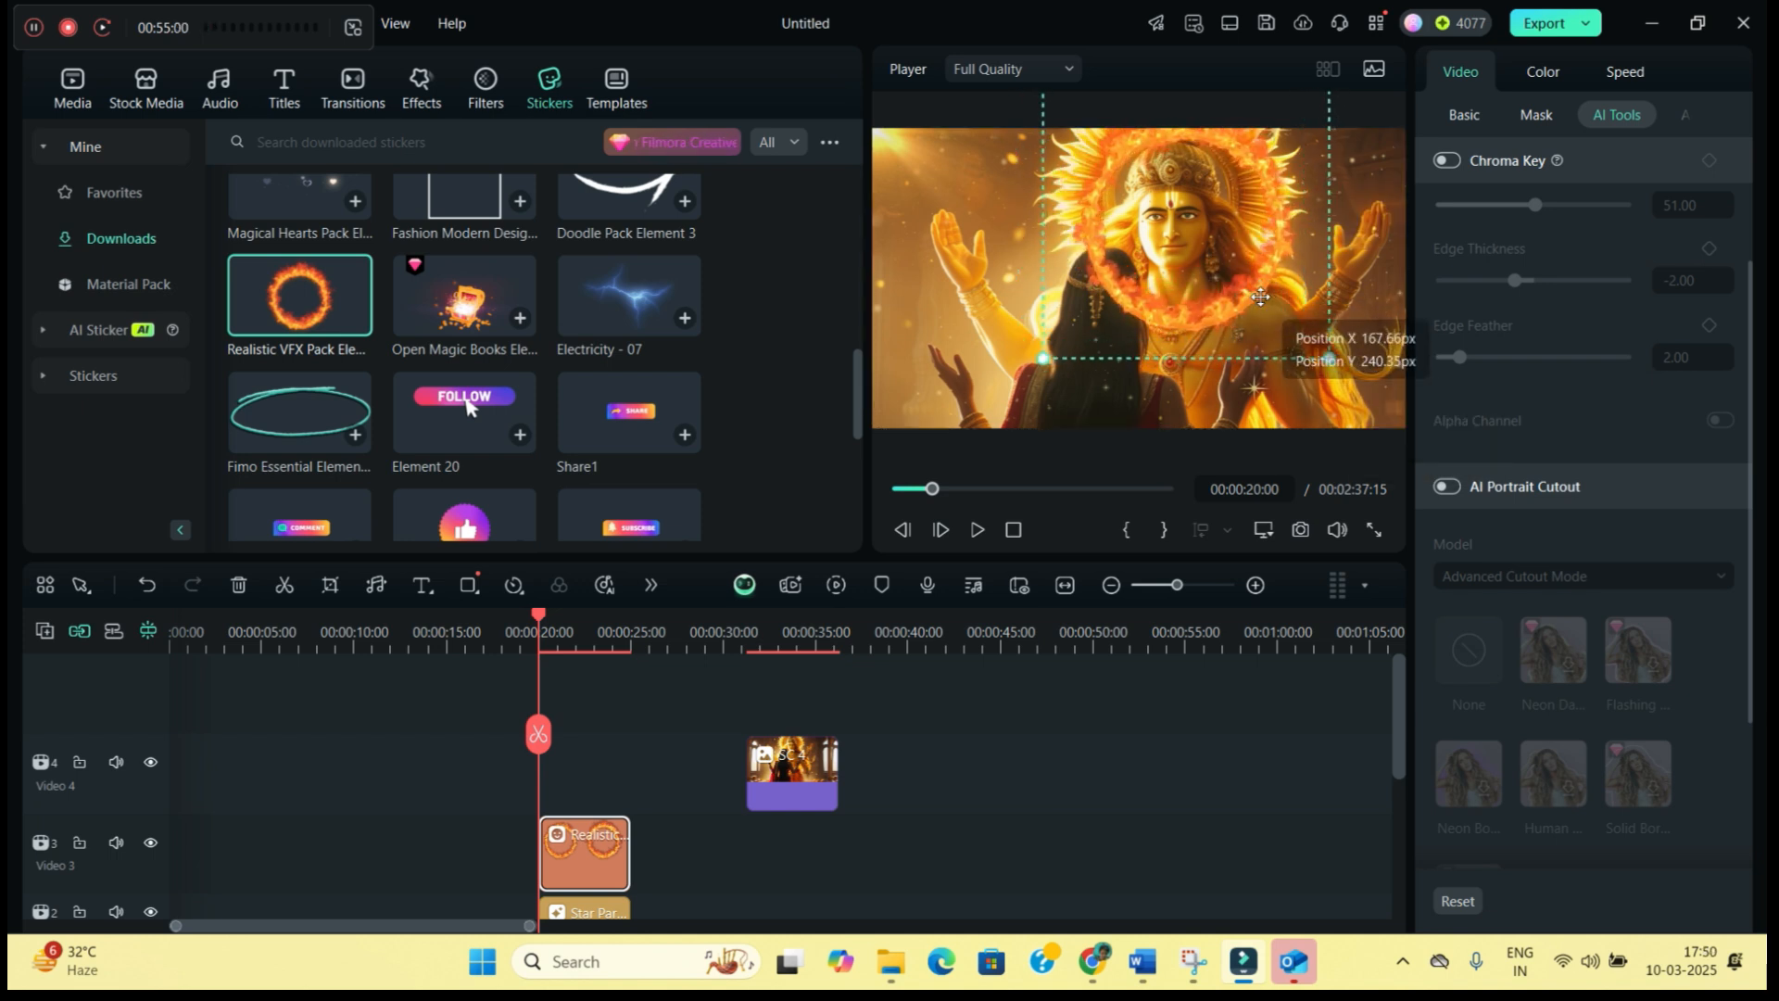
drag(775, 774, 577, 777)
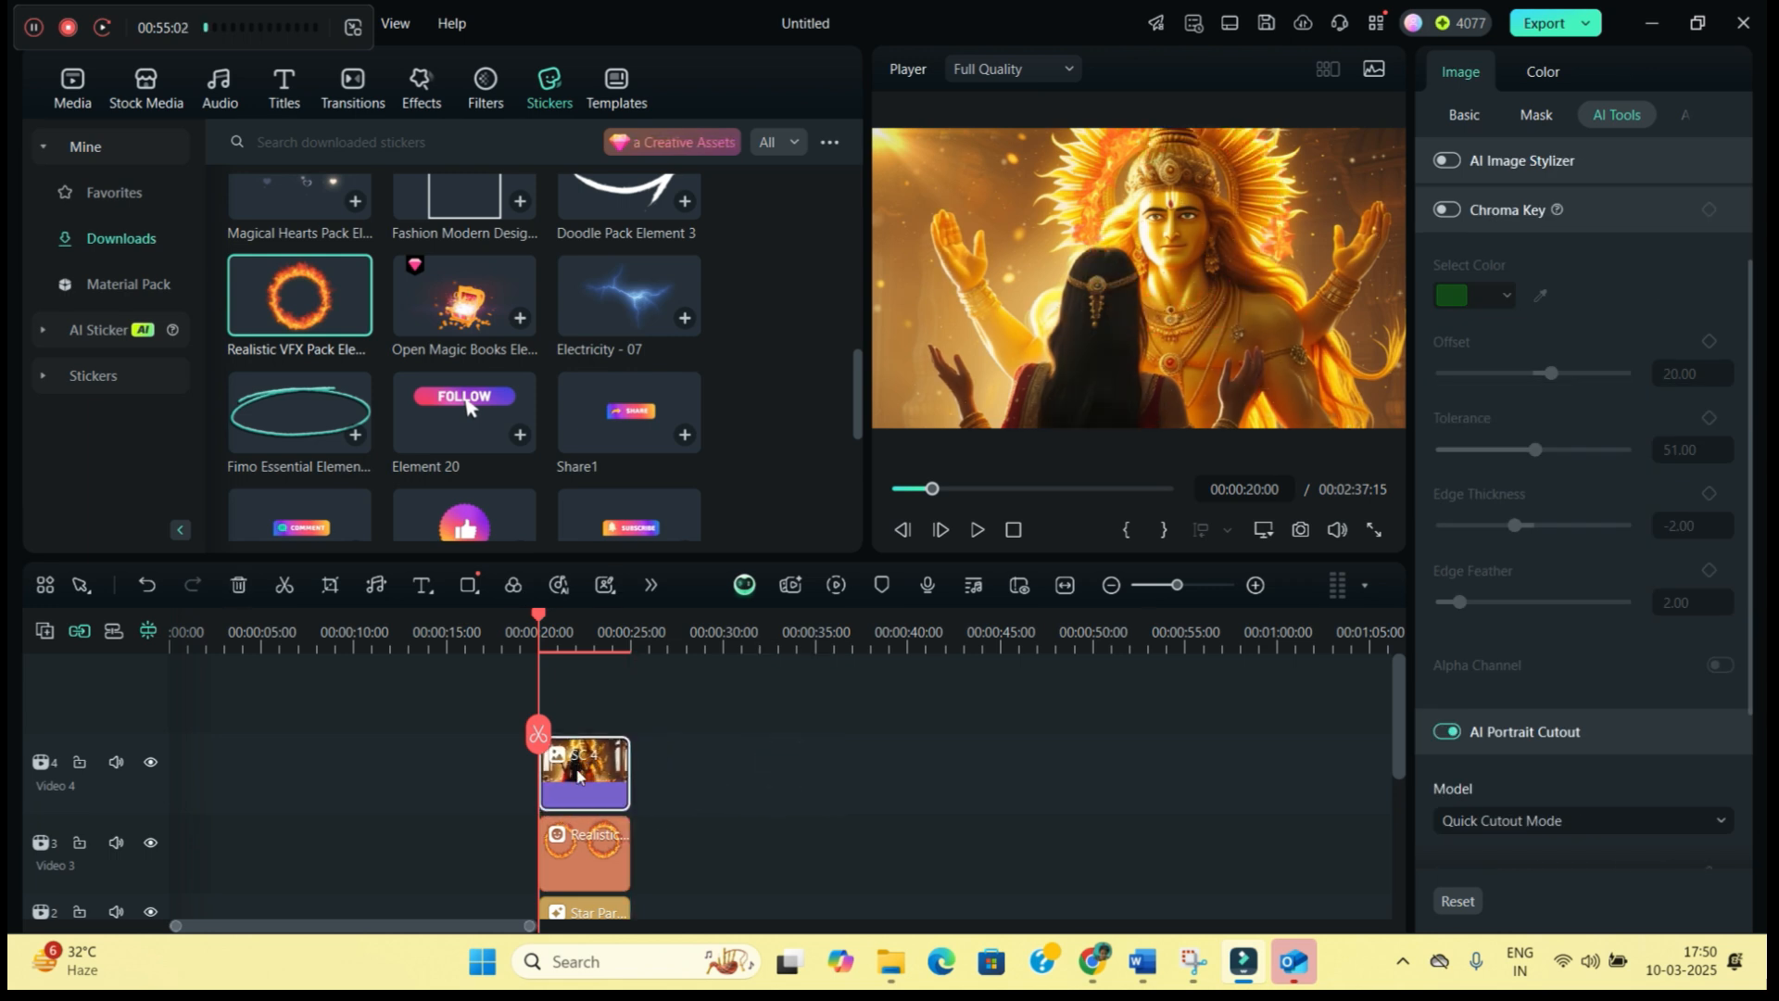
click(975, 533)
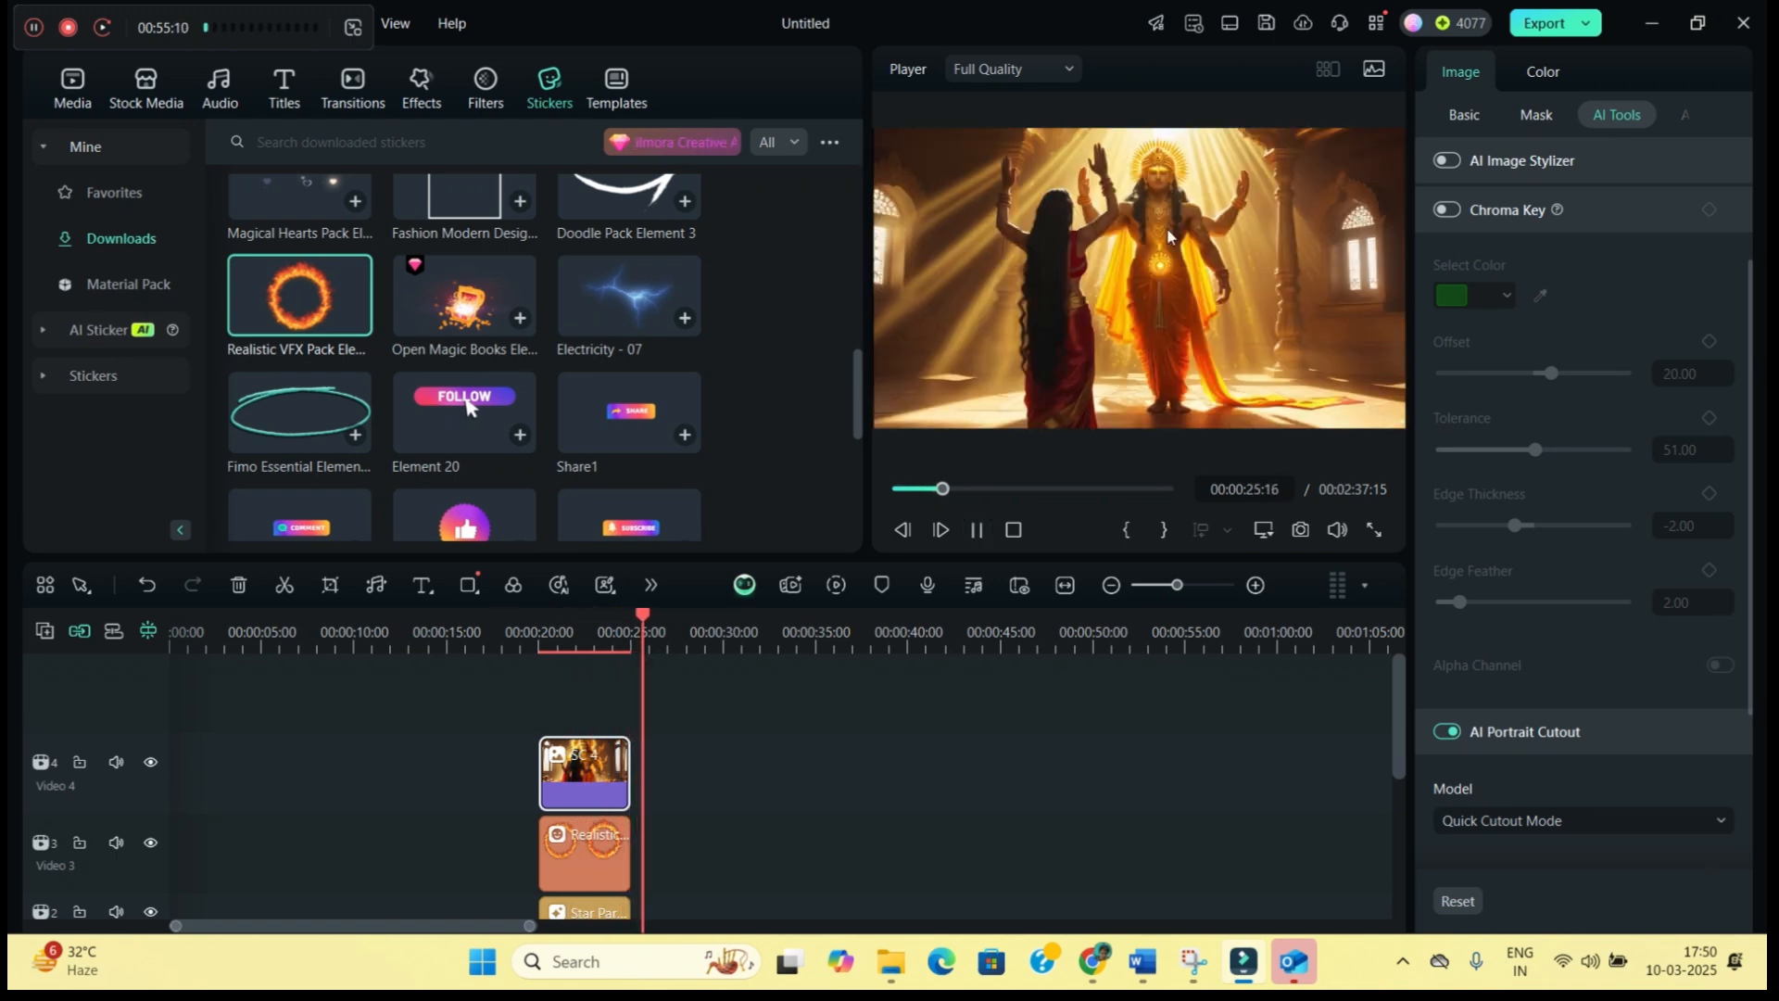
click(976, 529)
Scale the fire ring down slightly around the deity's head and play the SC 4 scene from its start
drag(663, 739, 573, 741)
click(604, 843)
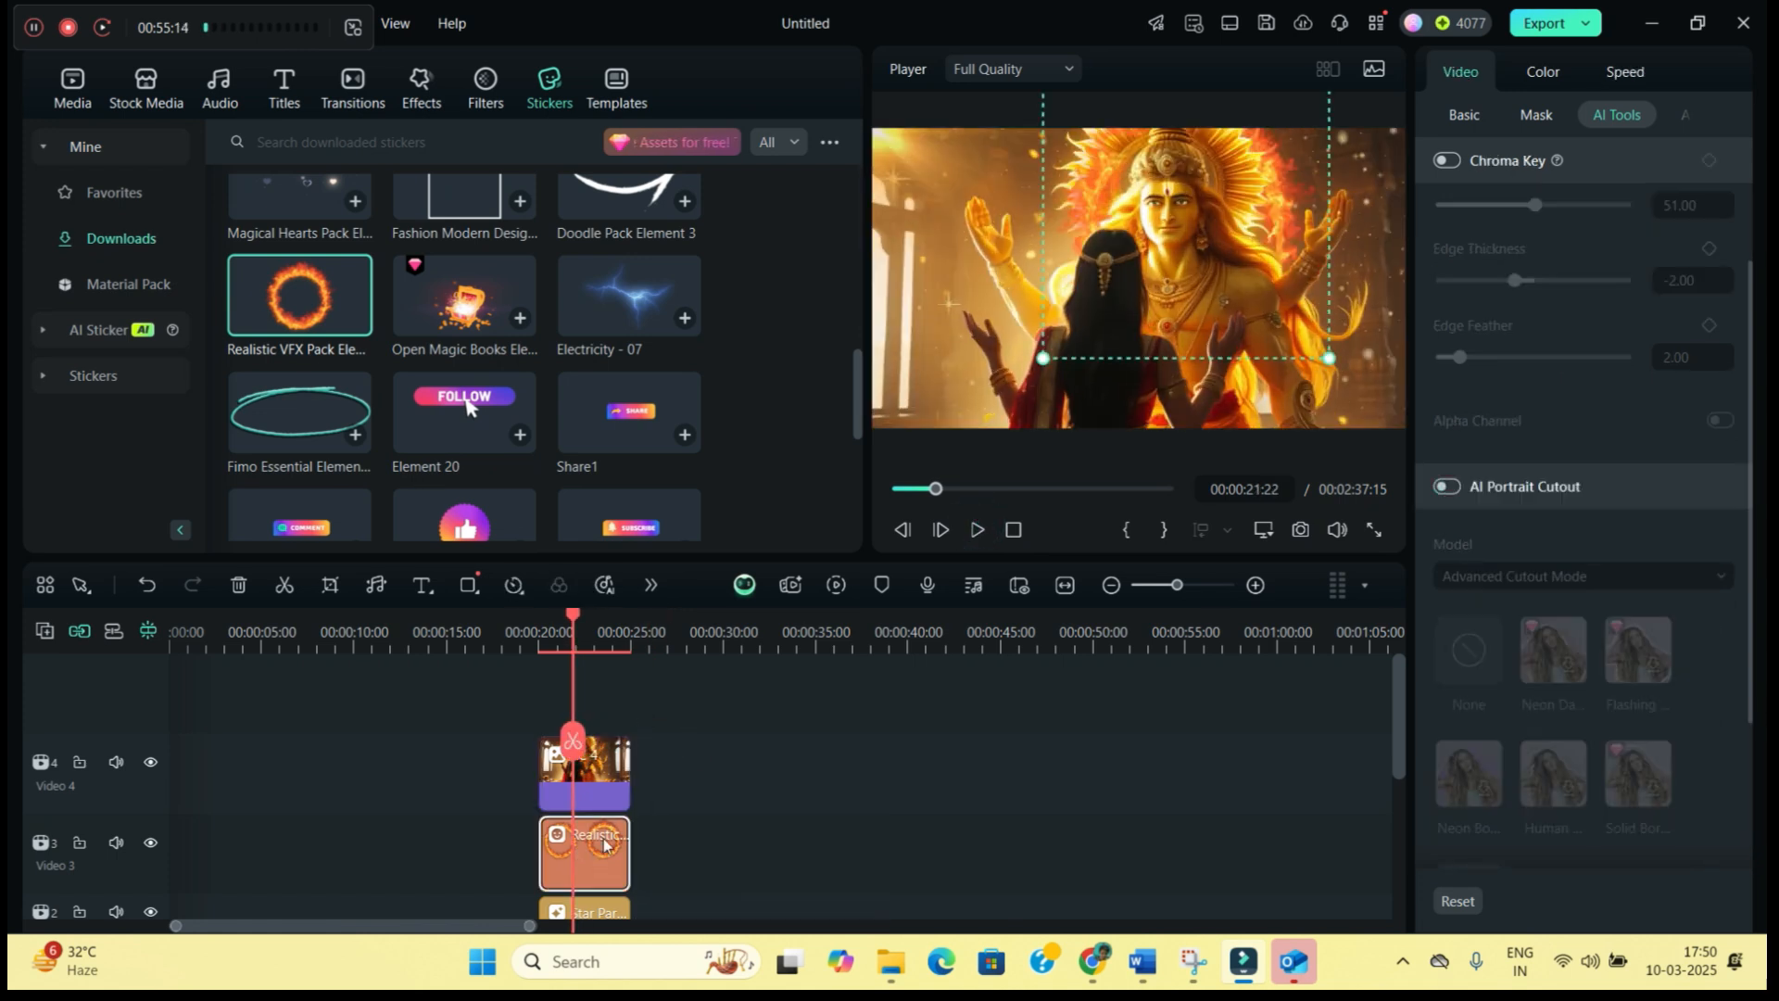
drag(1327, 356, 1269, 323)
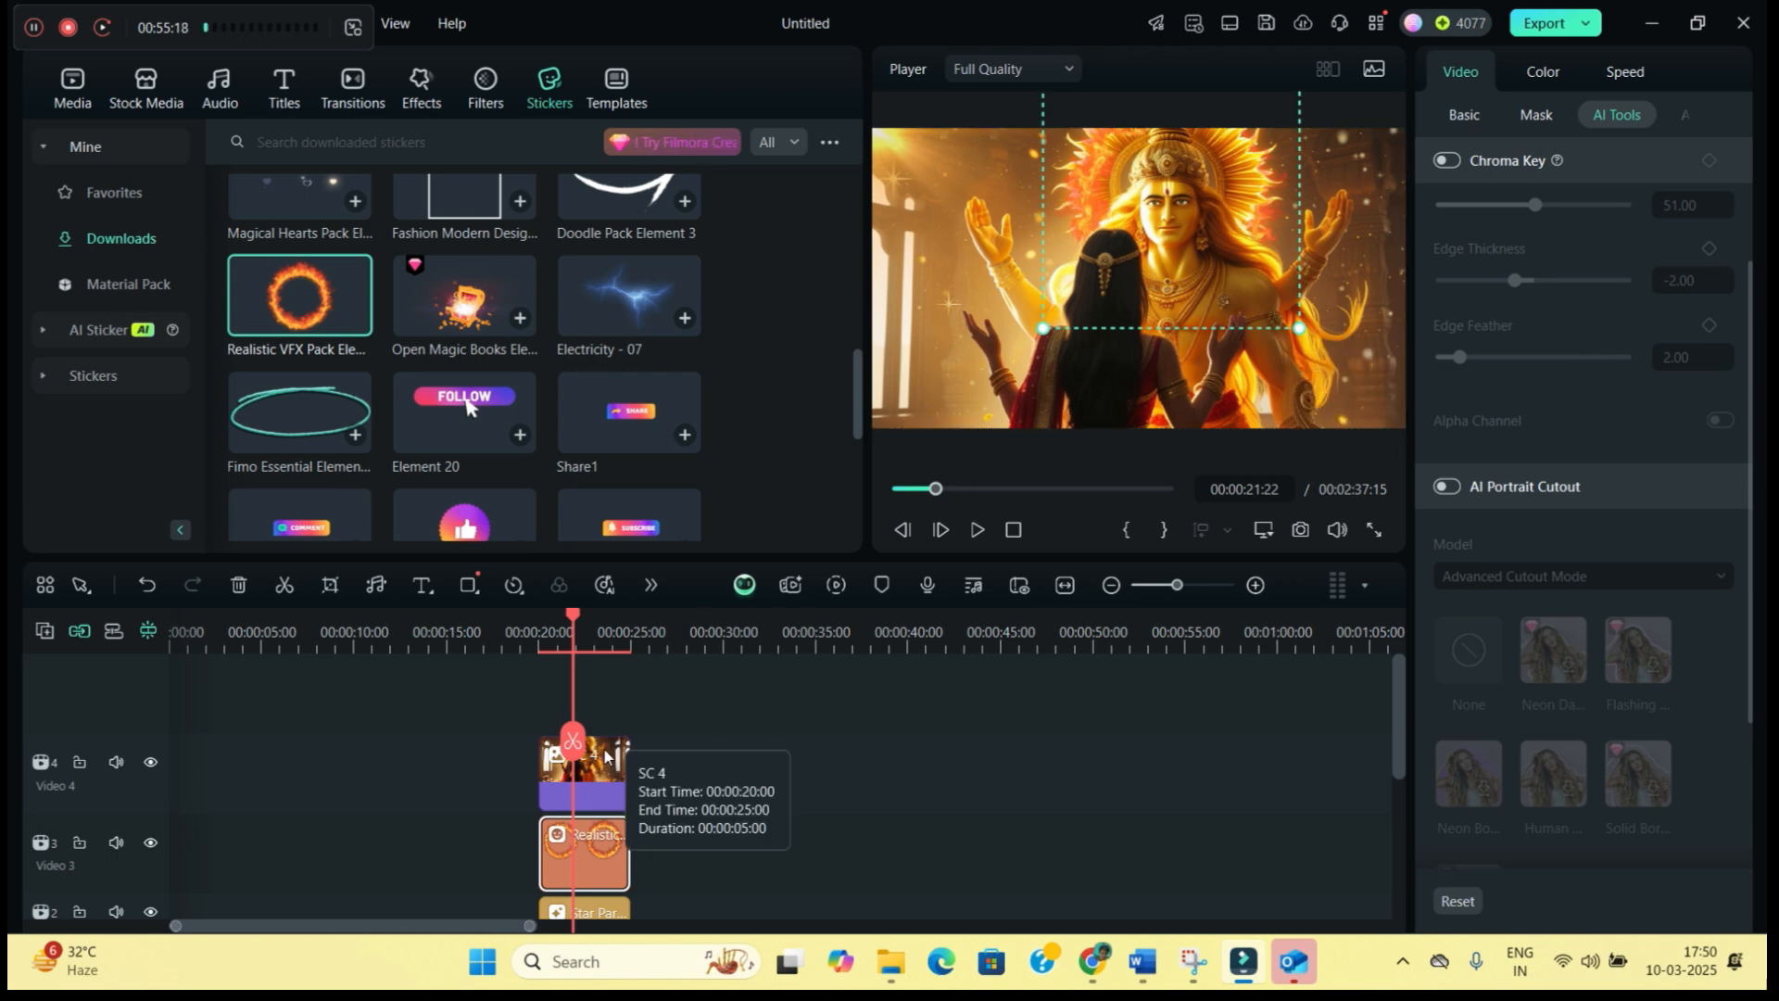
drag(576, 747, 541, 741)
click(979, 530)
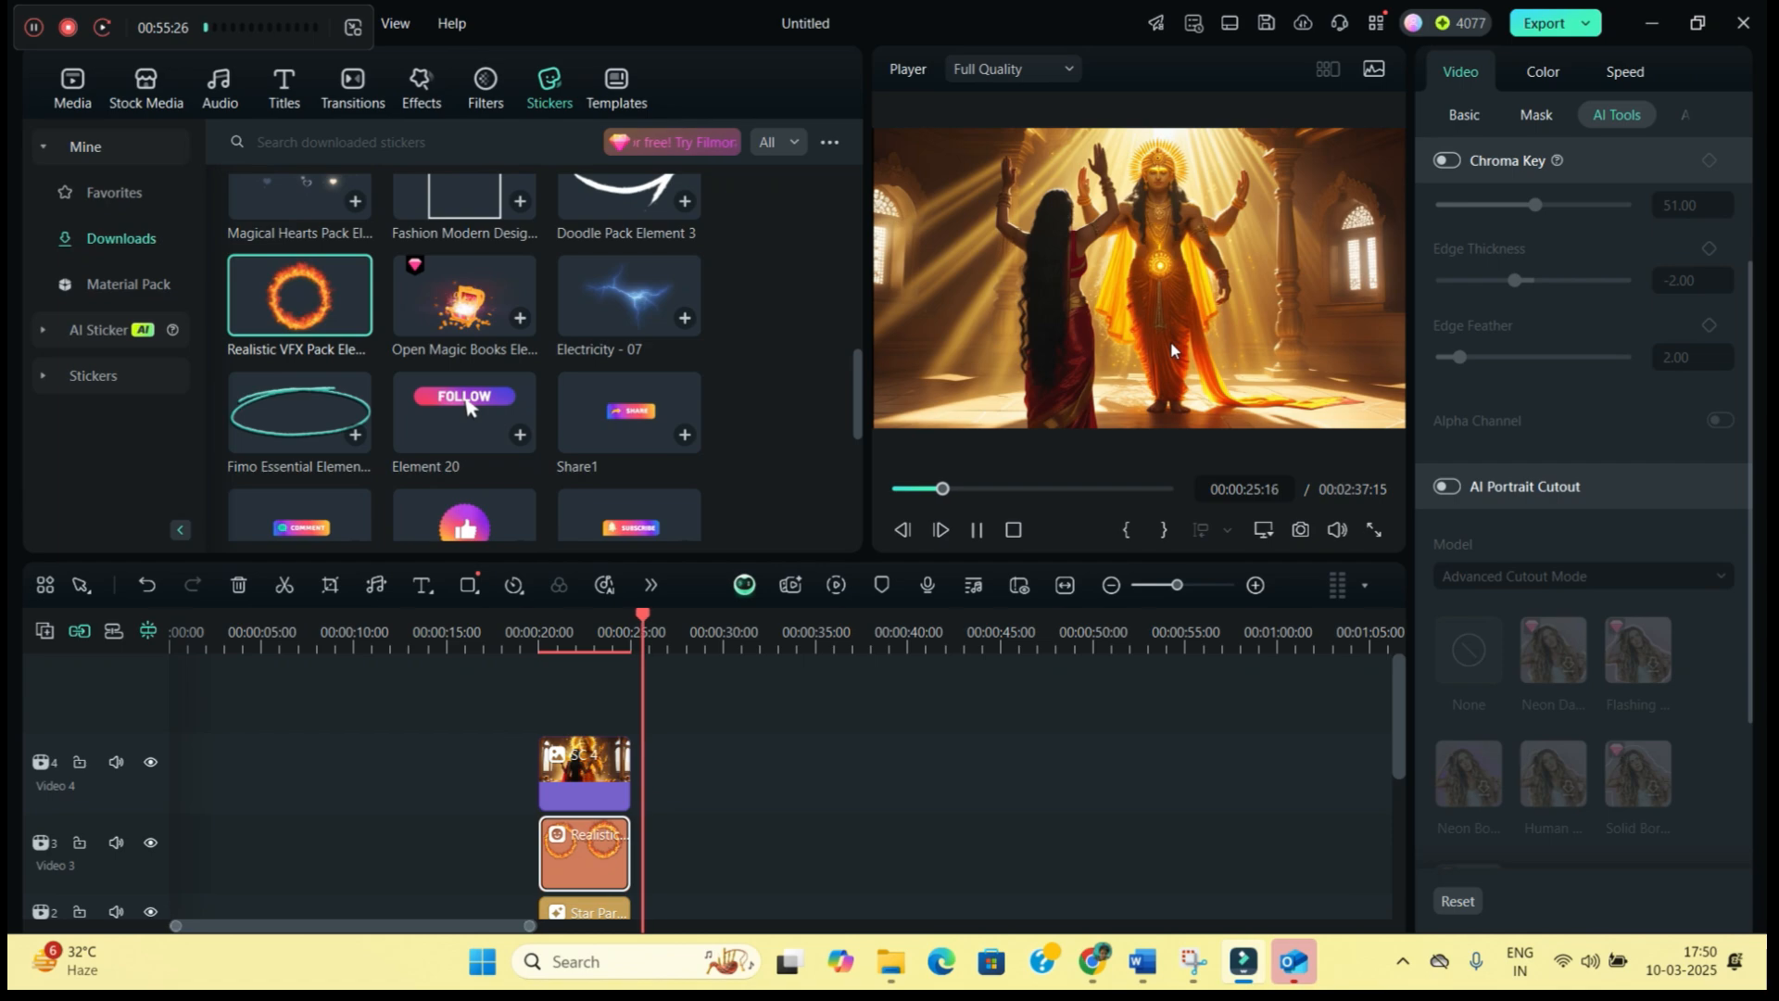
click(977, 530)
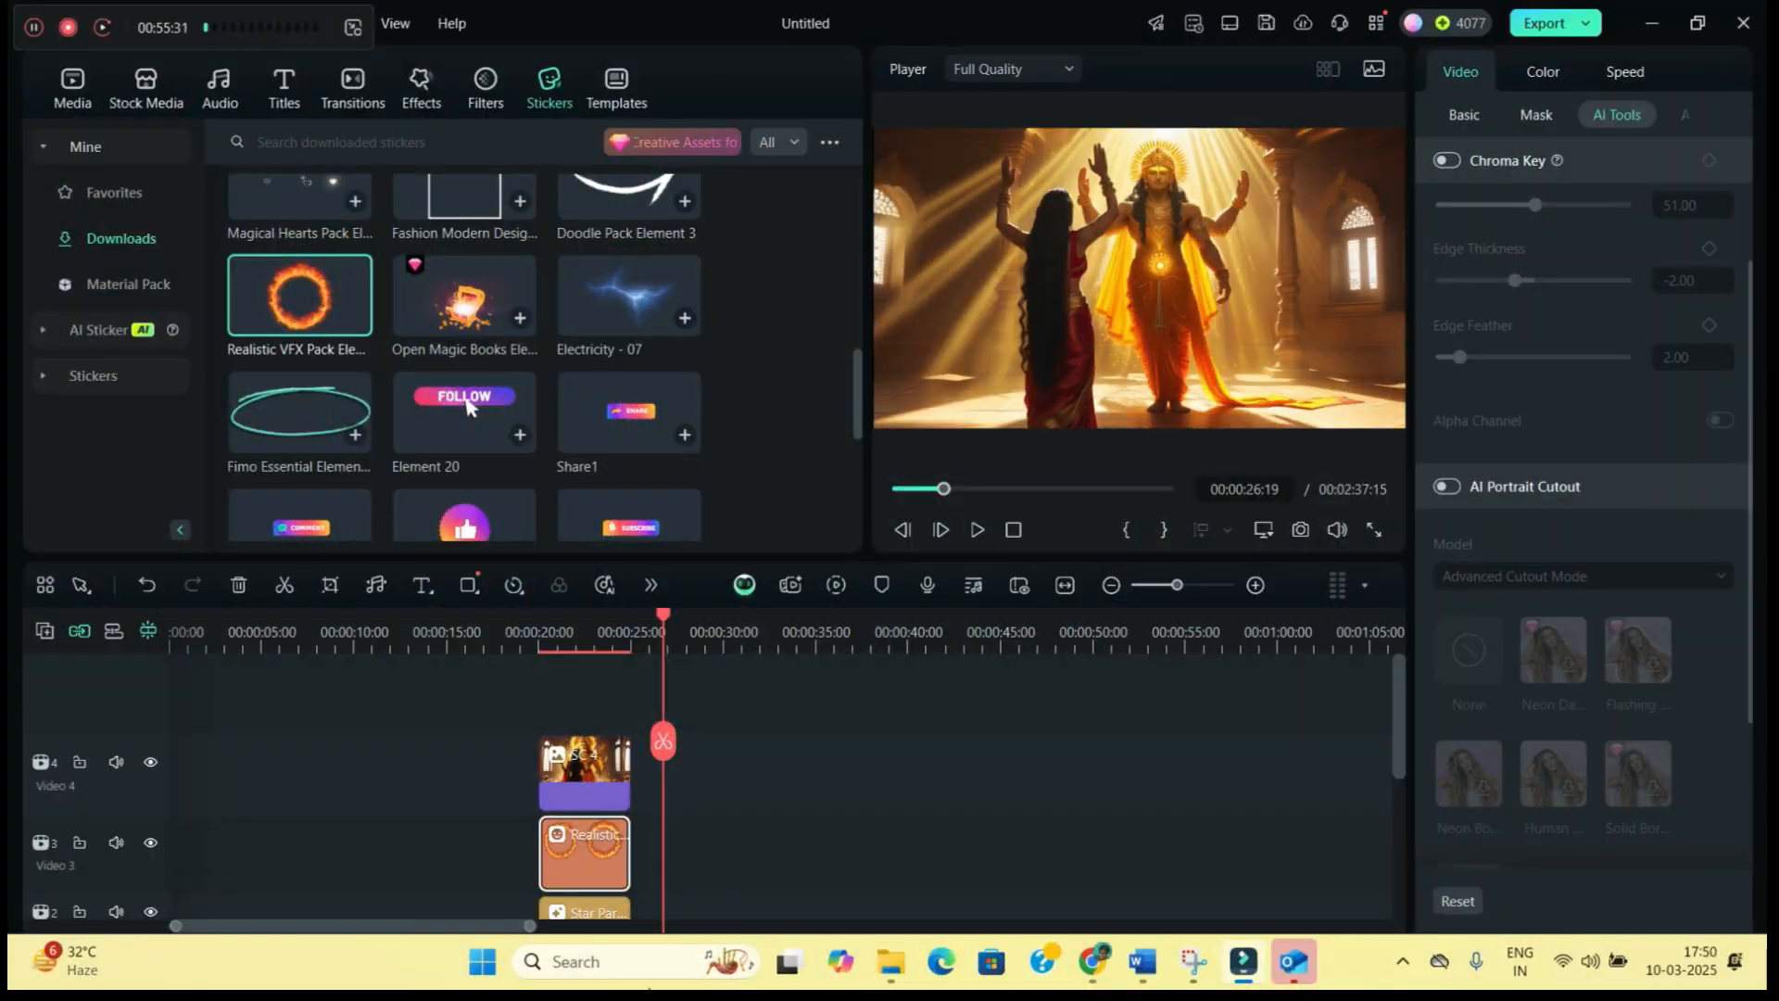
Split the KARNA BIRTH VO audio at 00:00:24:02 and select the part before the cut
scroll(927, 816, down, 3)
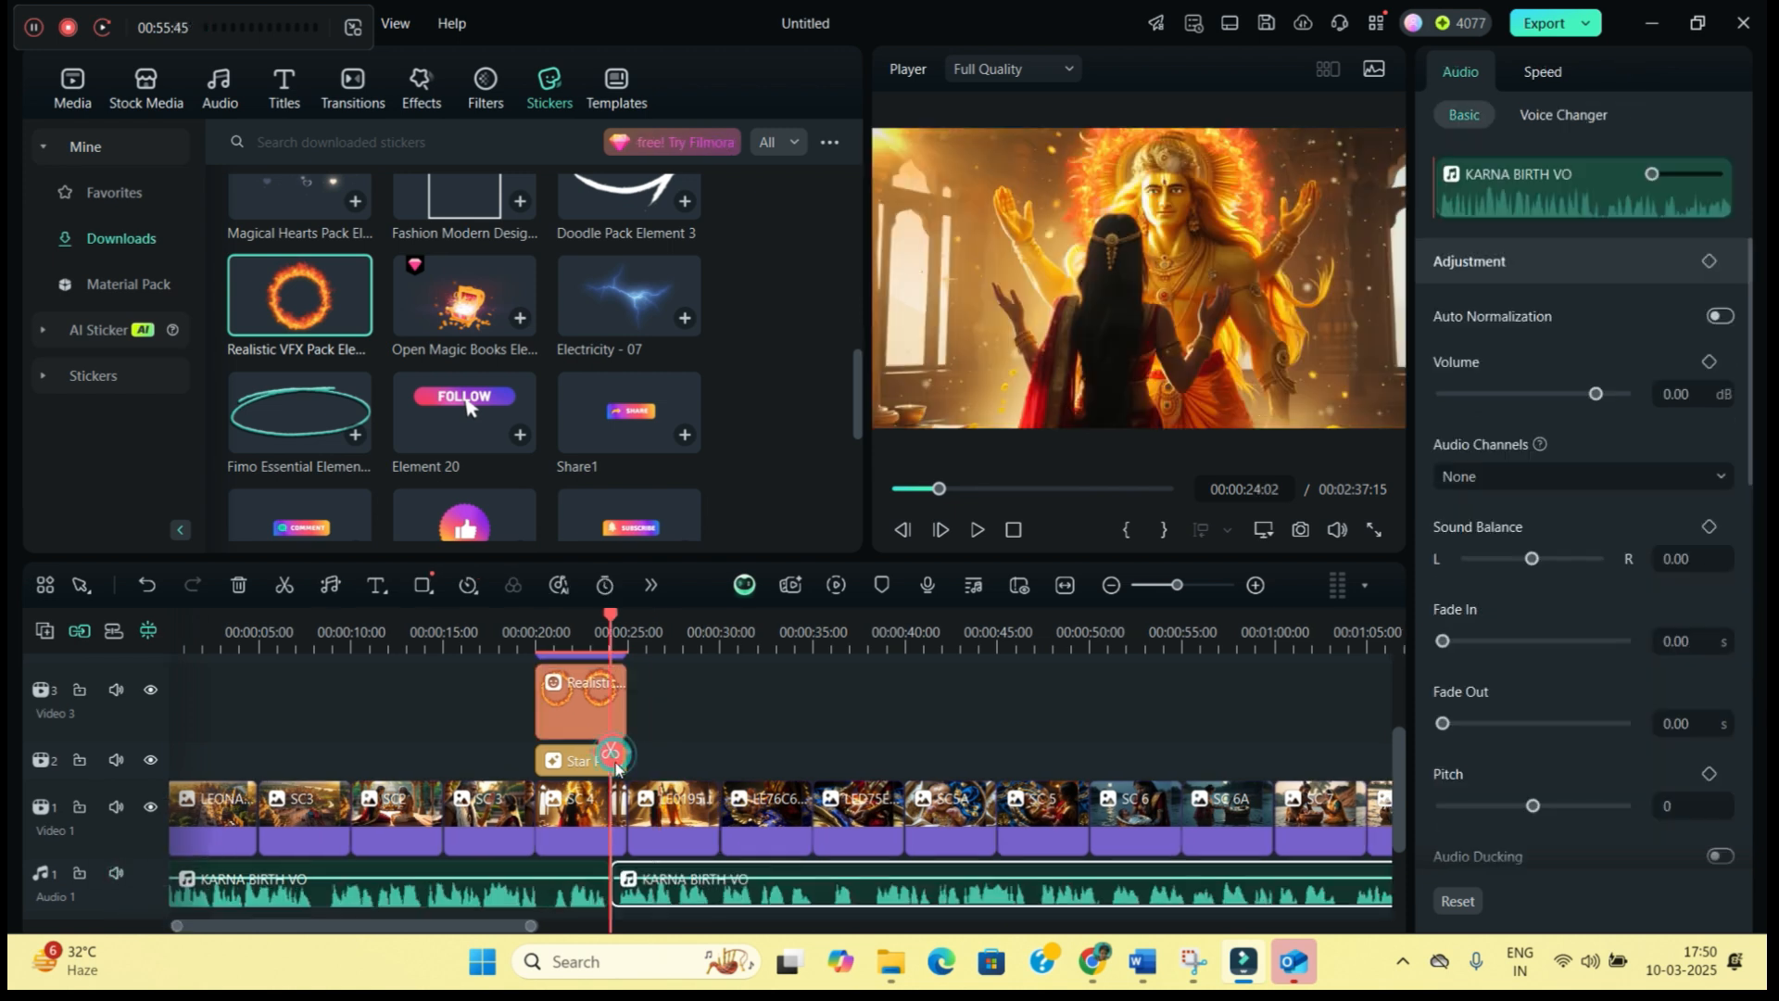
click(610, 749)
click(584, 894)
Generate SRT subtitles for the selected voice-over clip with Speech-to-Text, transcribing English (UK) and translating to Hindi (India)
right_click(581, 897)
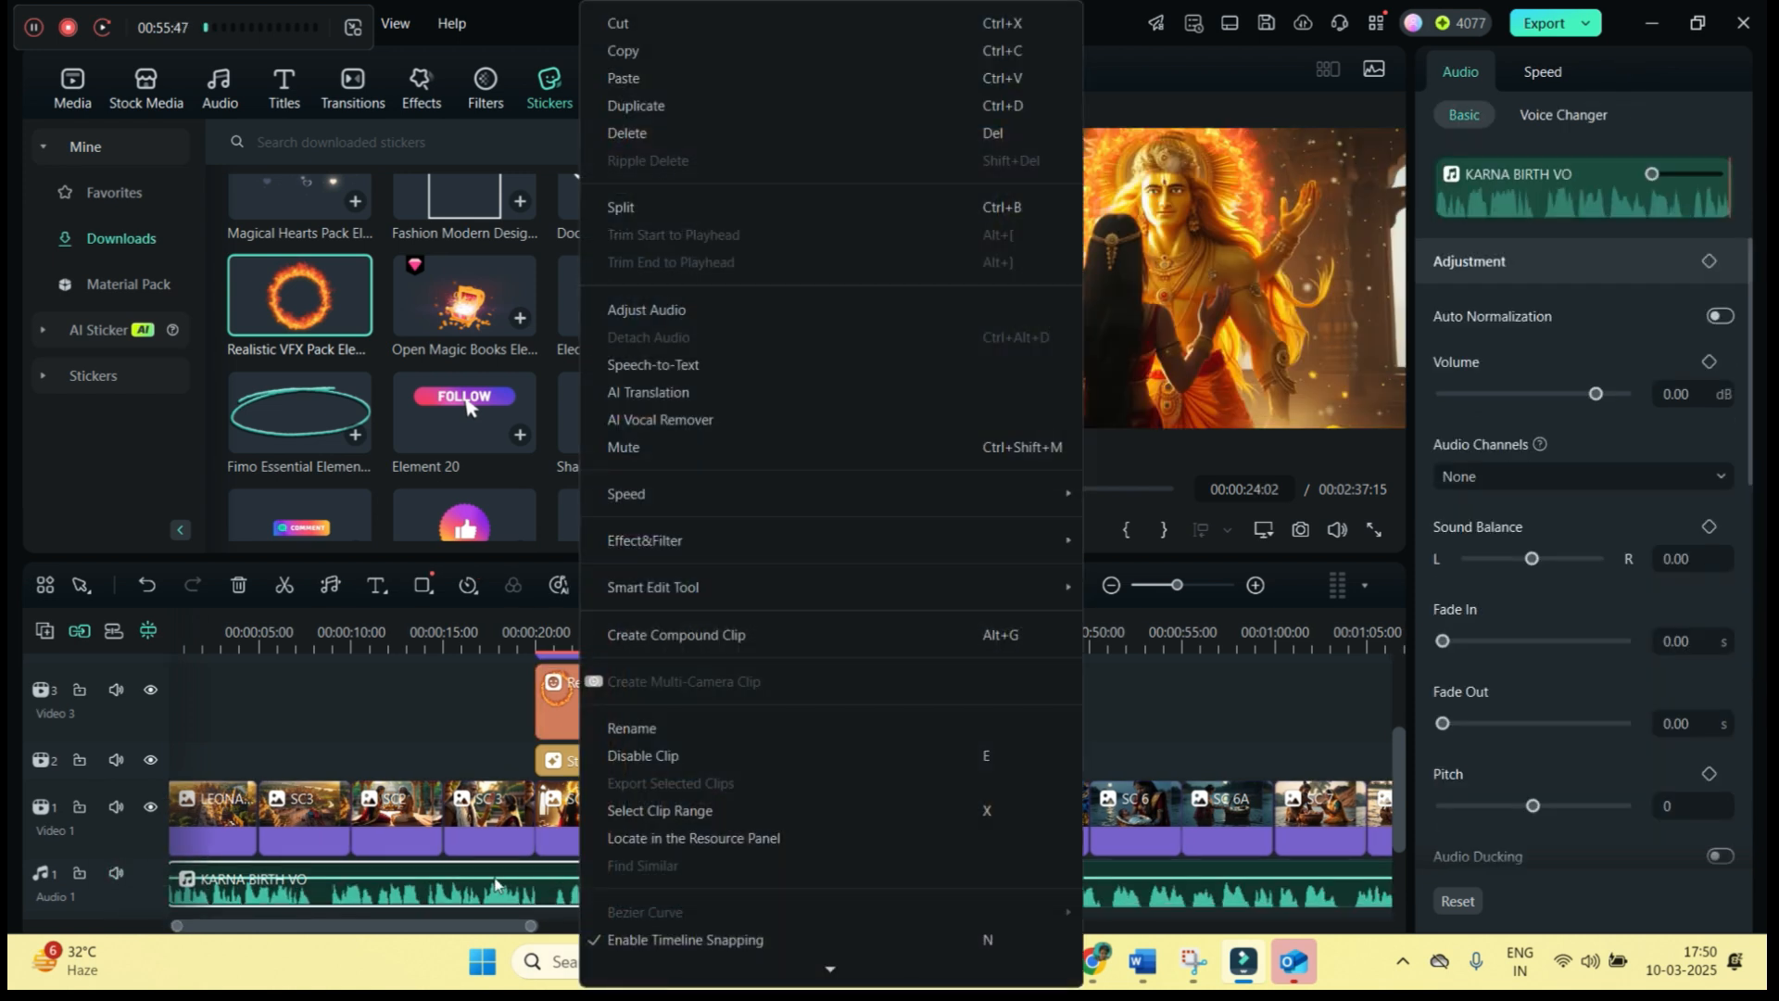
click(719, 363)
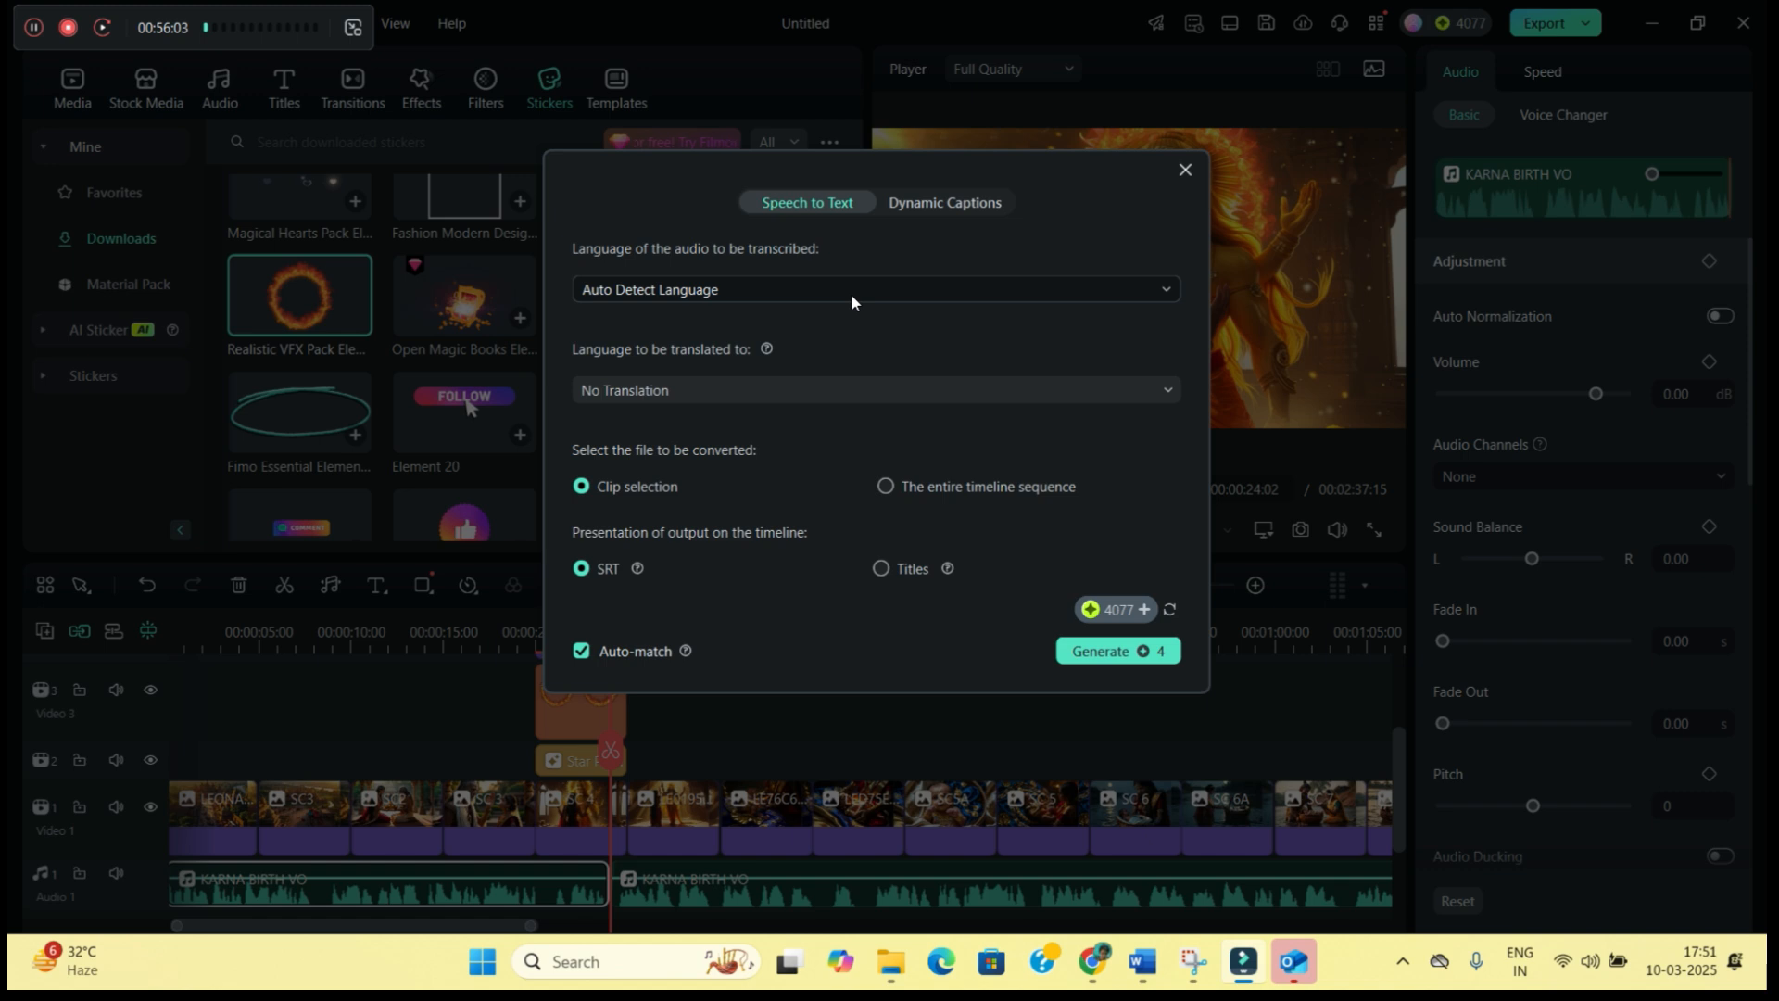
click(815, 389)
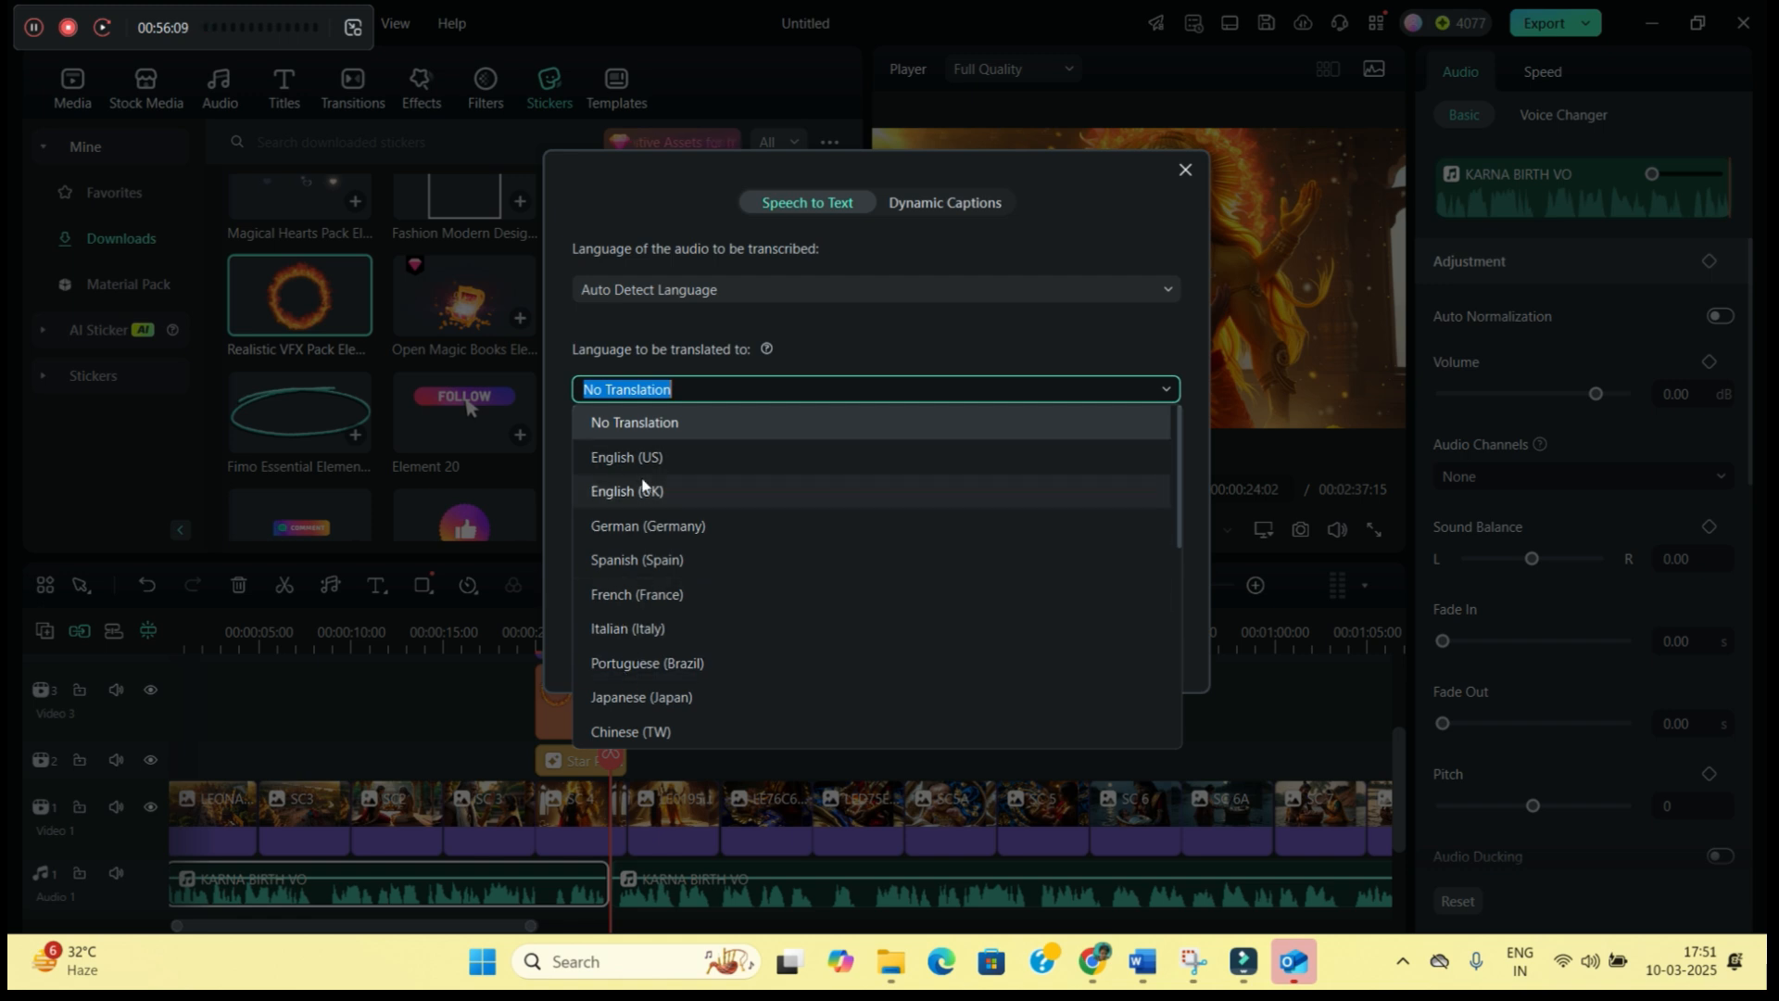
scroll(637, 665, down, 1)
scroll(638, 653, down, 4)
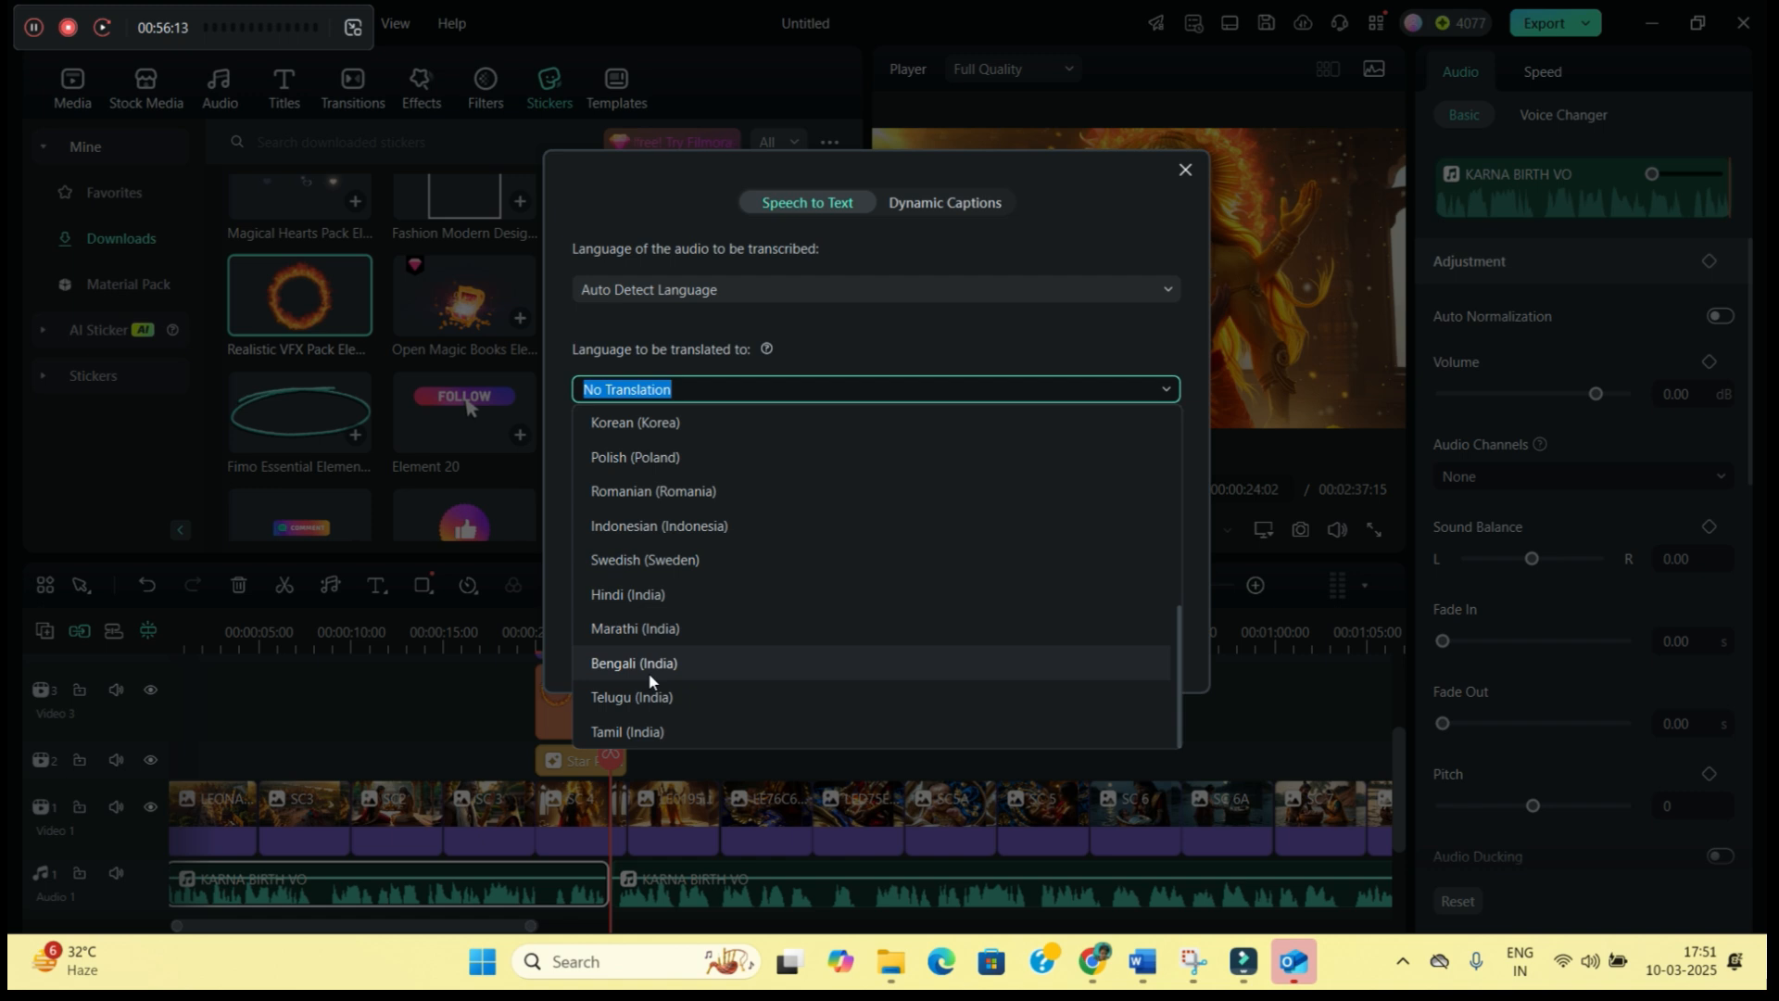
click(669, 598)
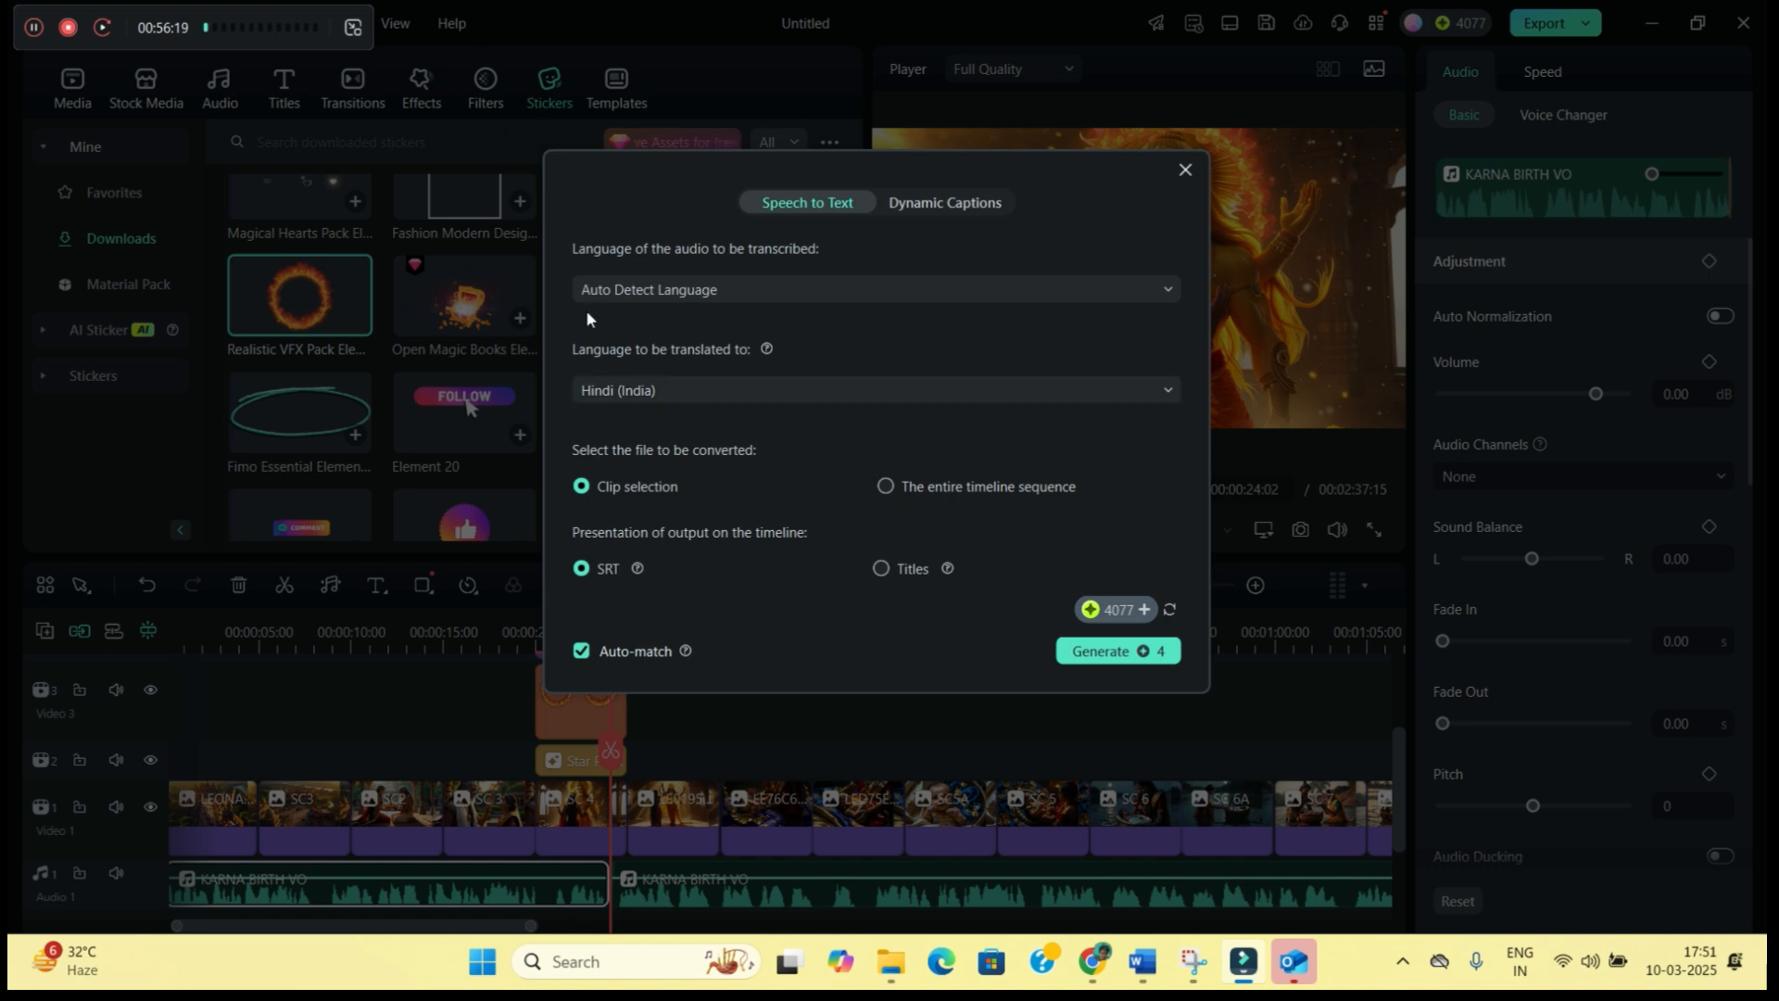
click(632, 288)
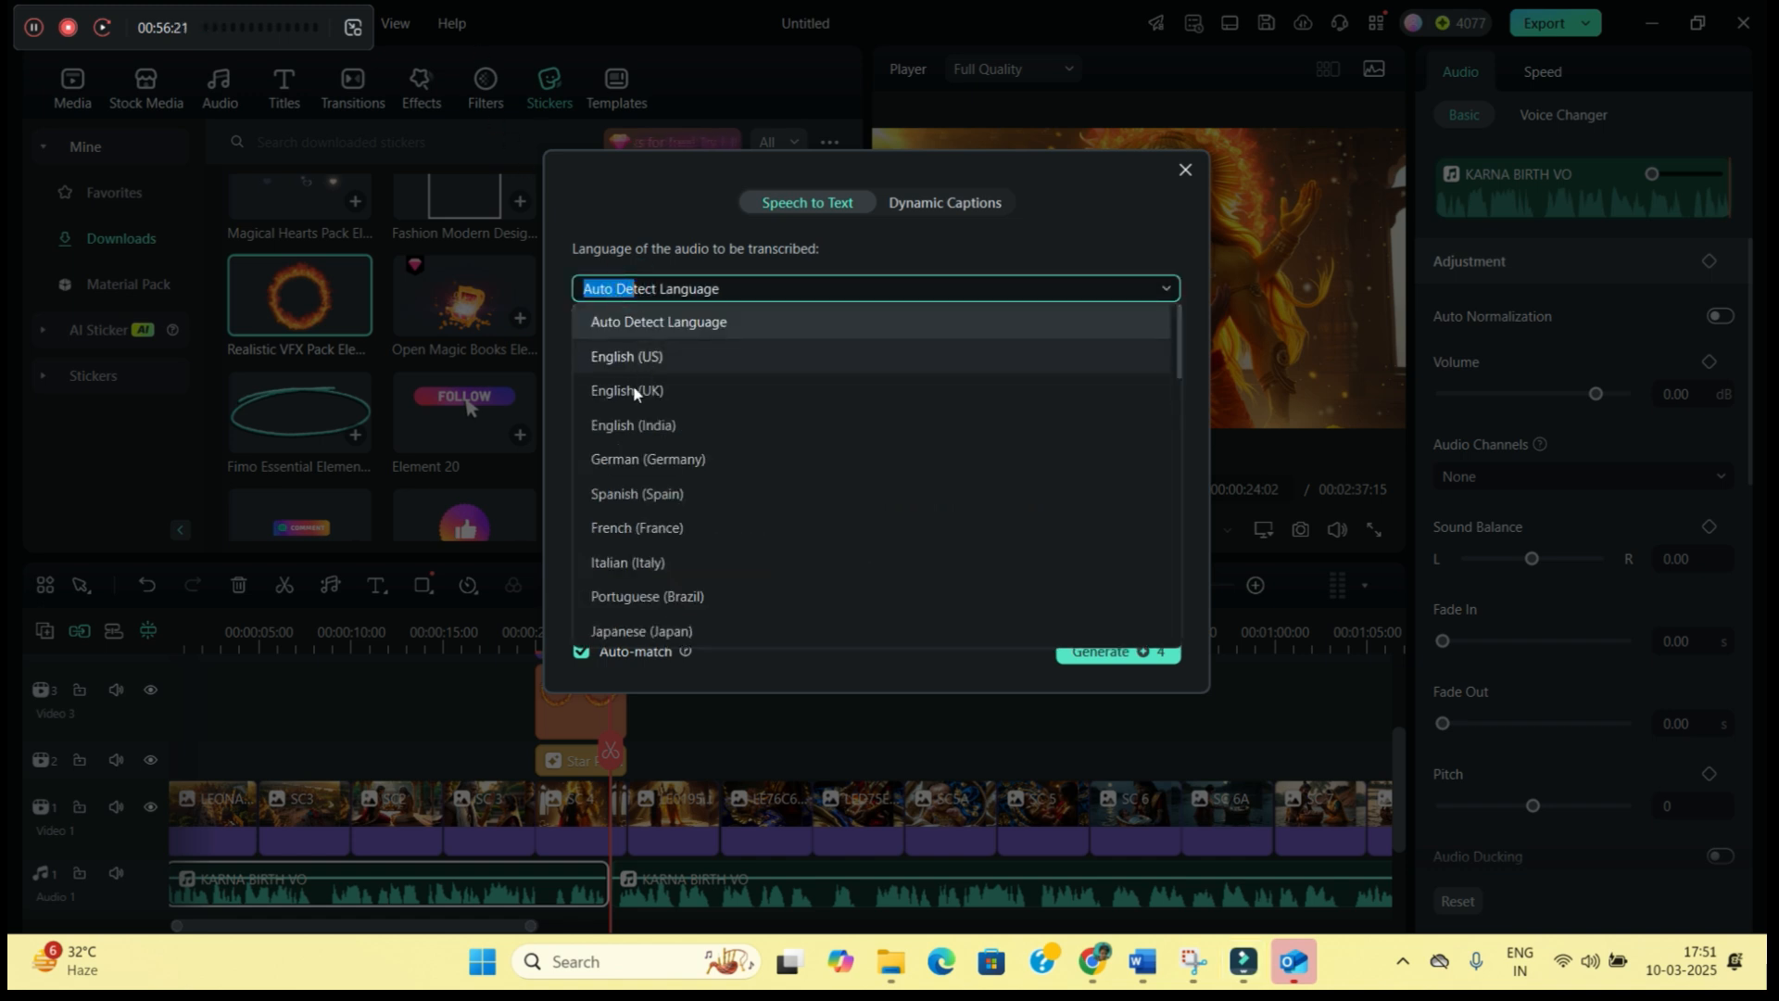
click(636, 393)
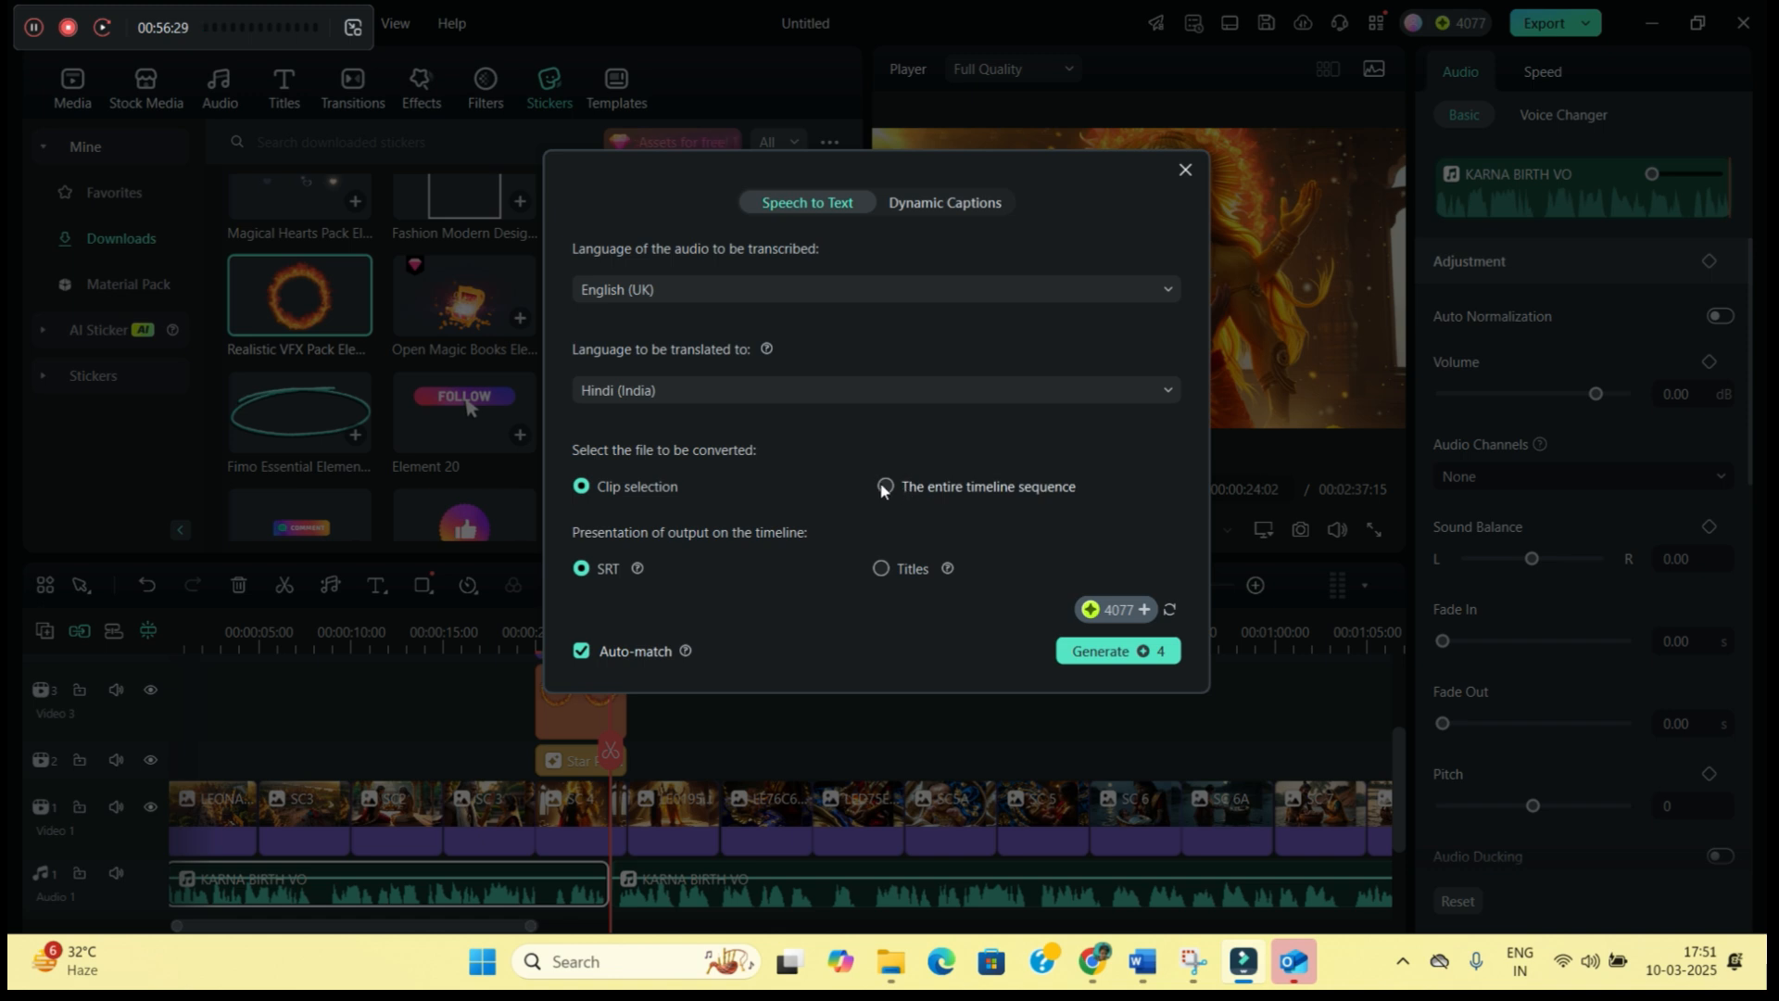
click(1096, 652)
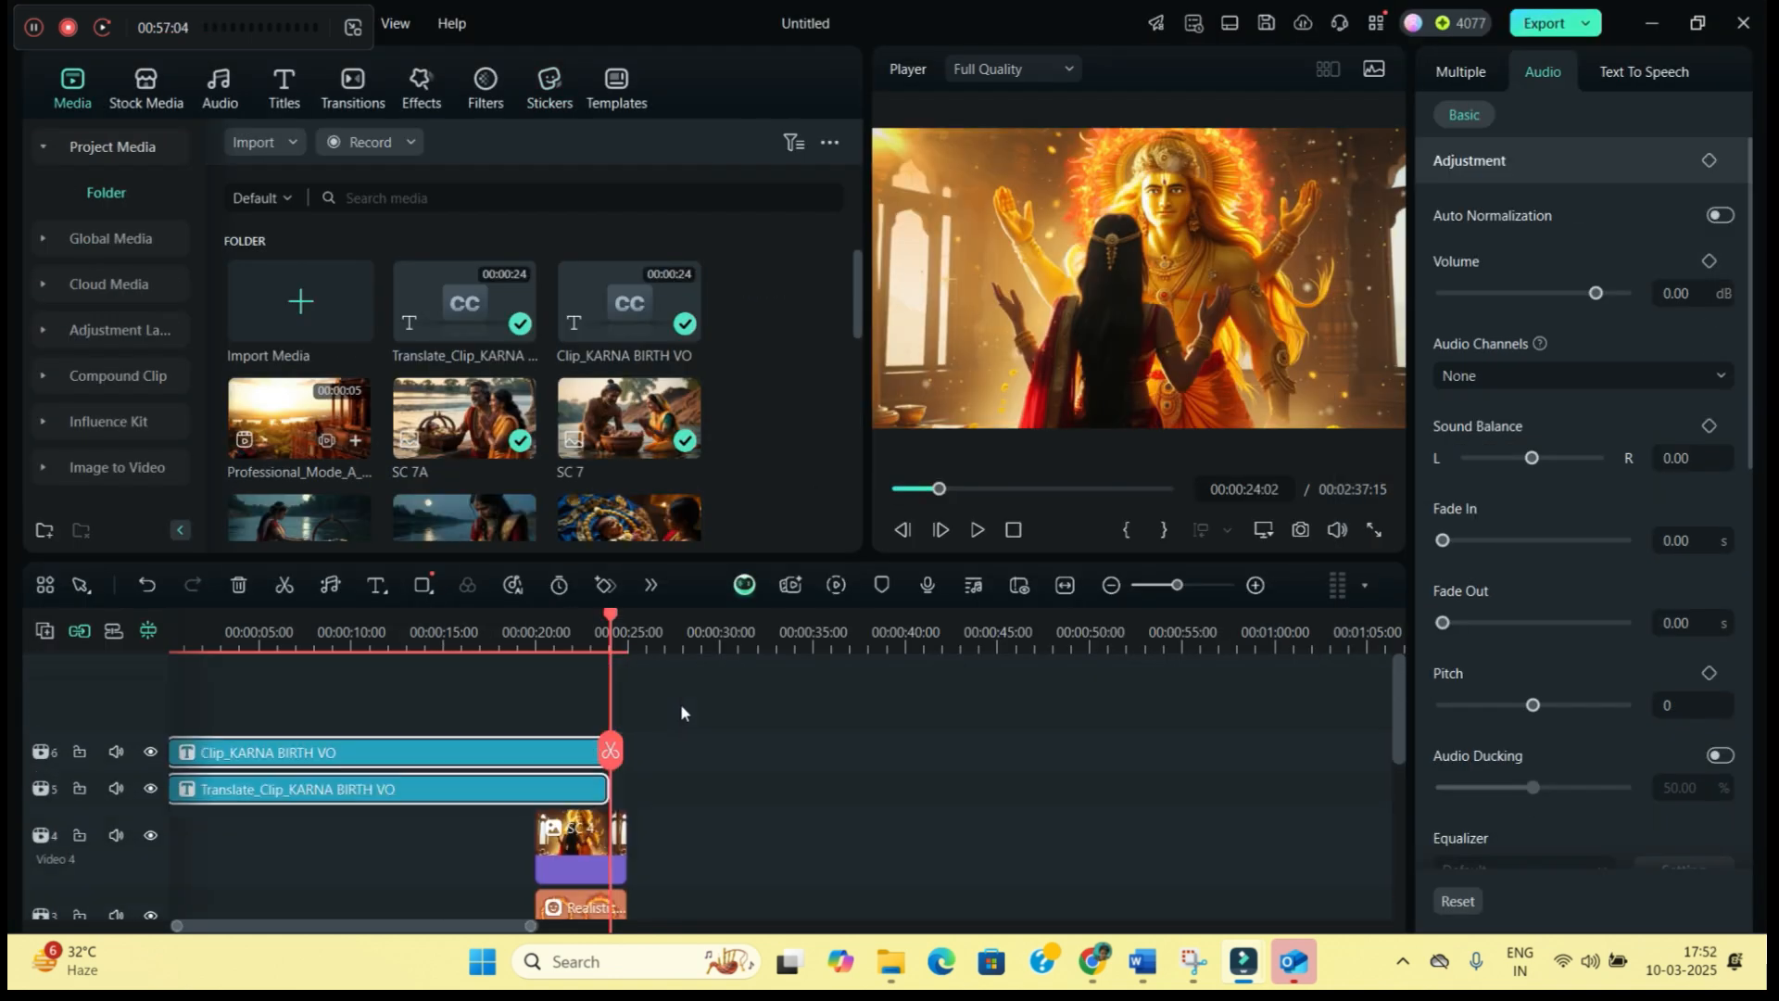
Review the English and Hindi subtitle texts and delete the English subtitle clip, Clip_KARNA BIRTH VO, from the timeline
double_click(405, 748)
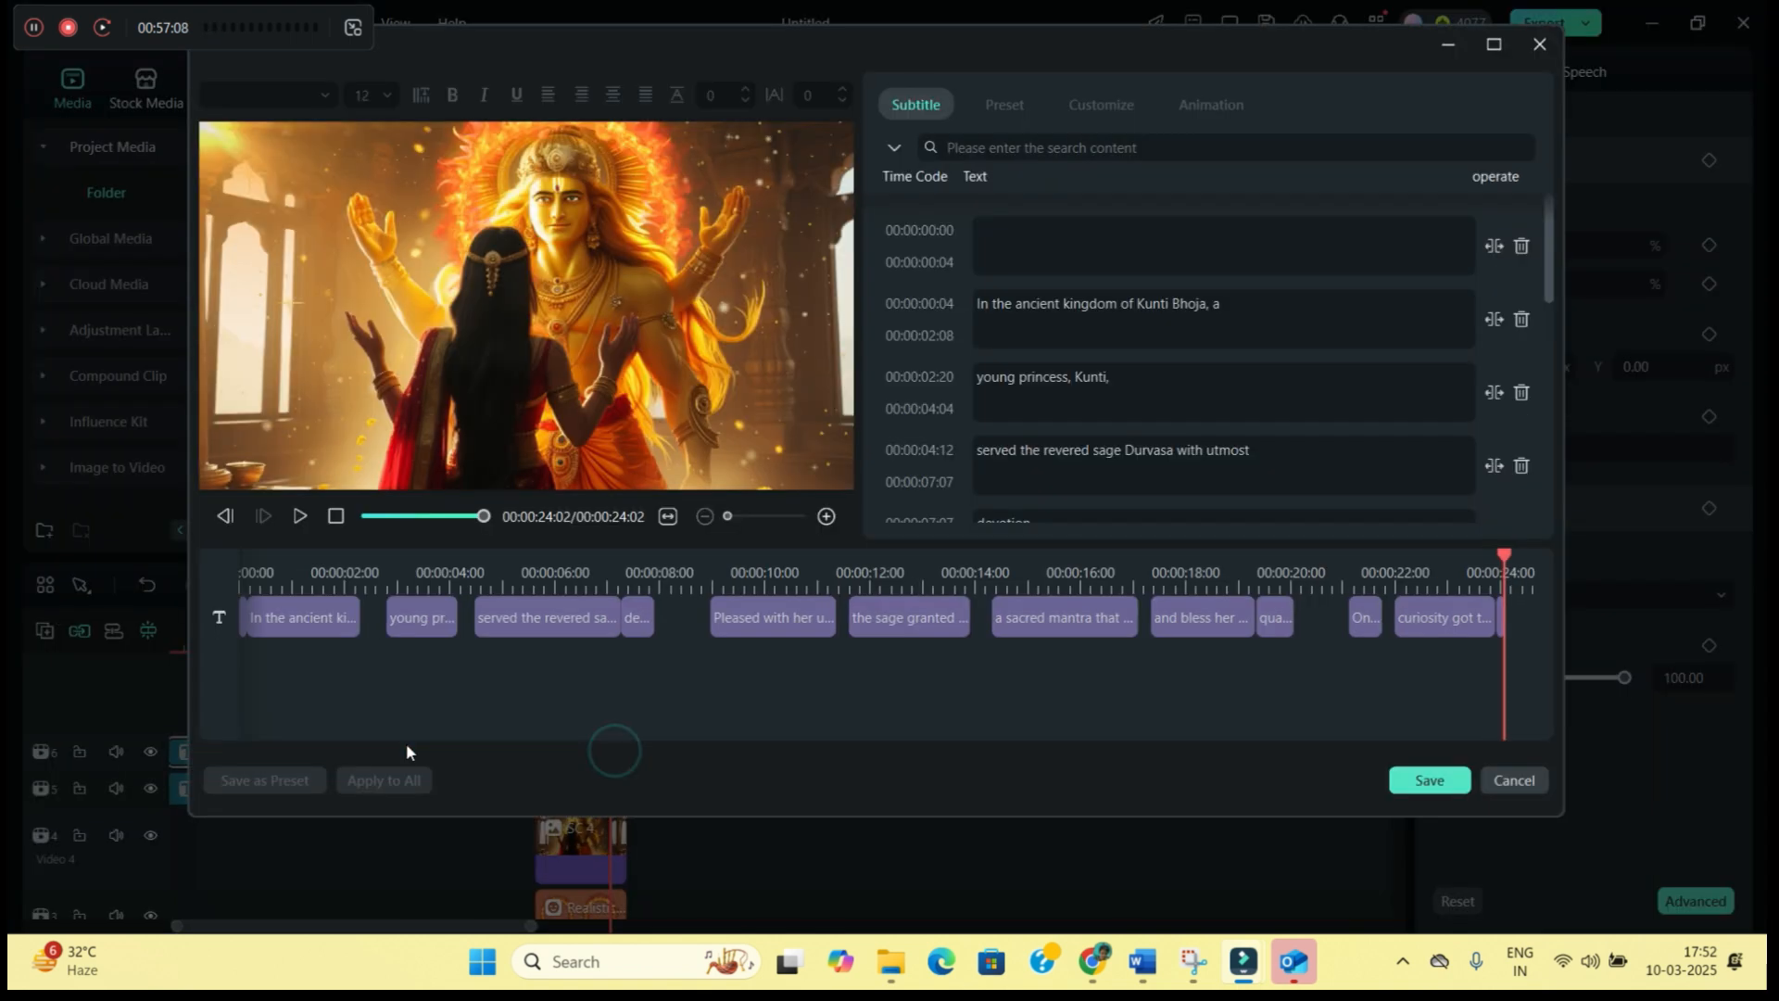
click(1539, 45)
click(314, 795)
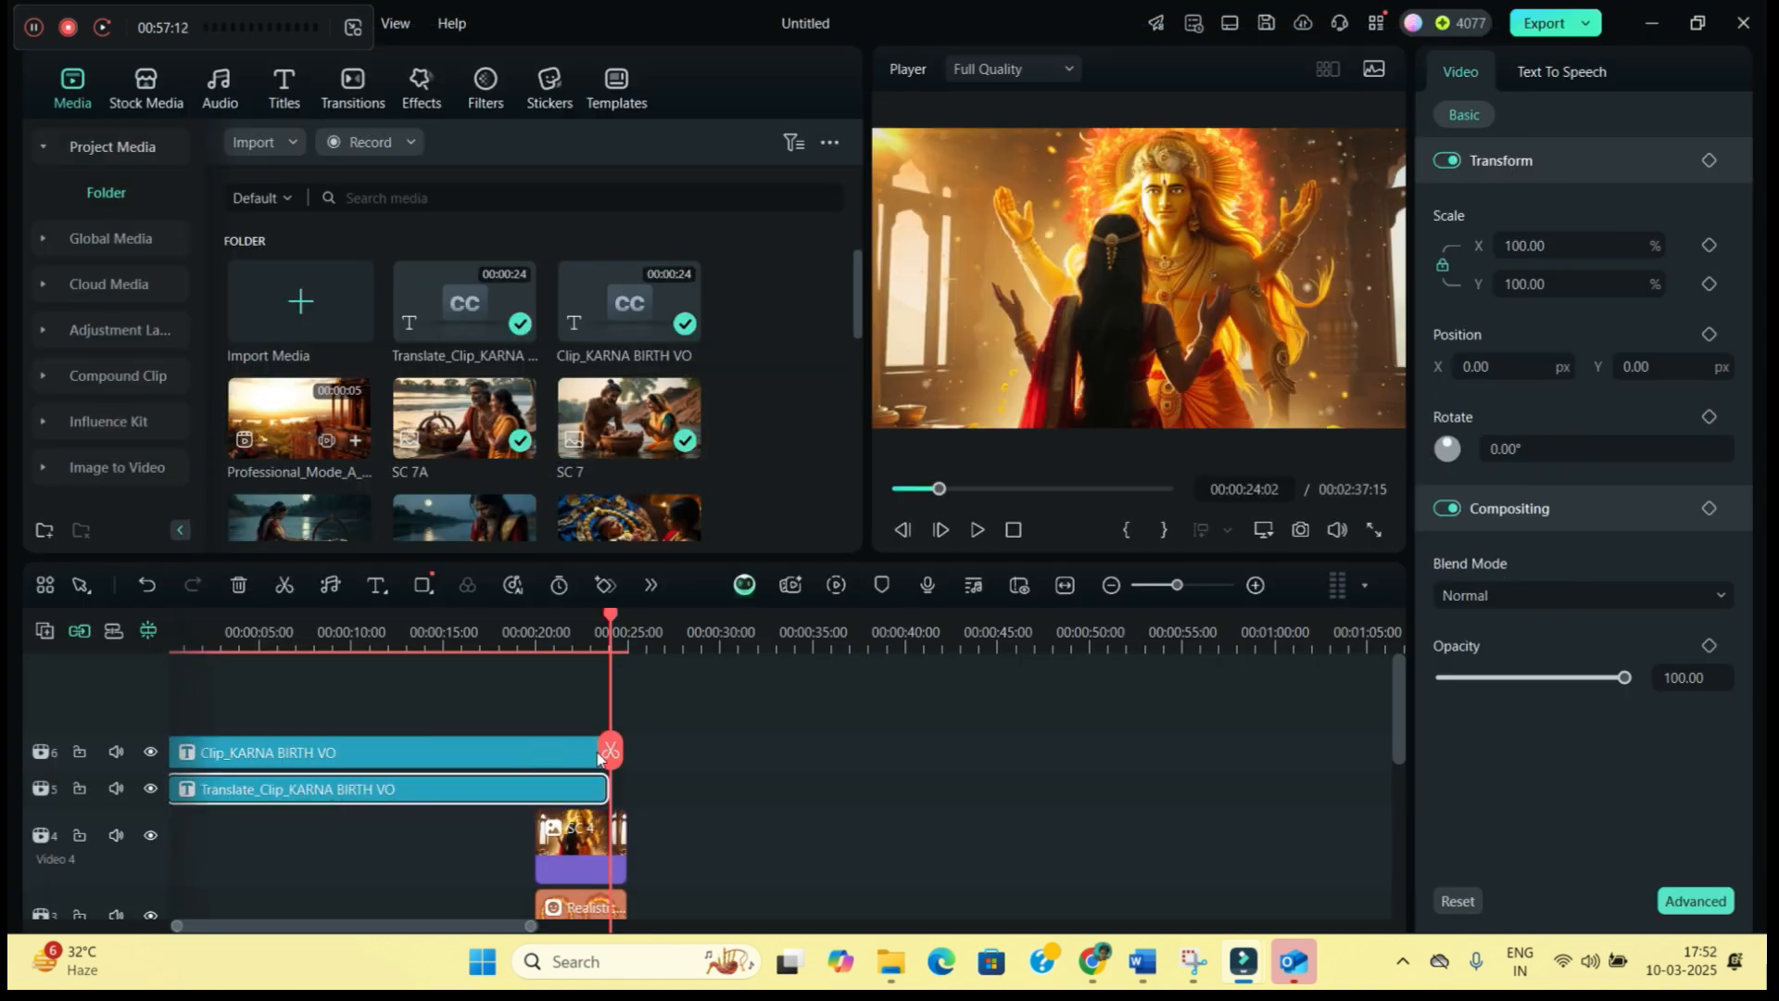
double_click(408, 755)
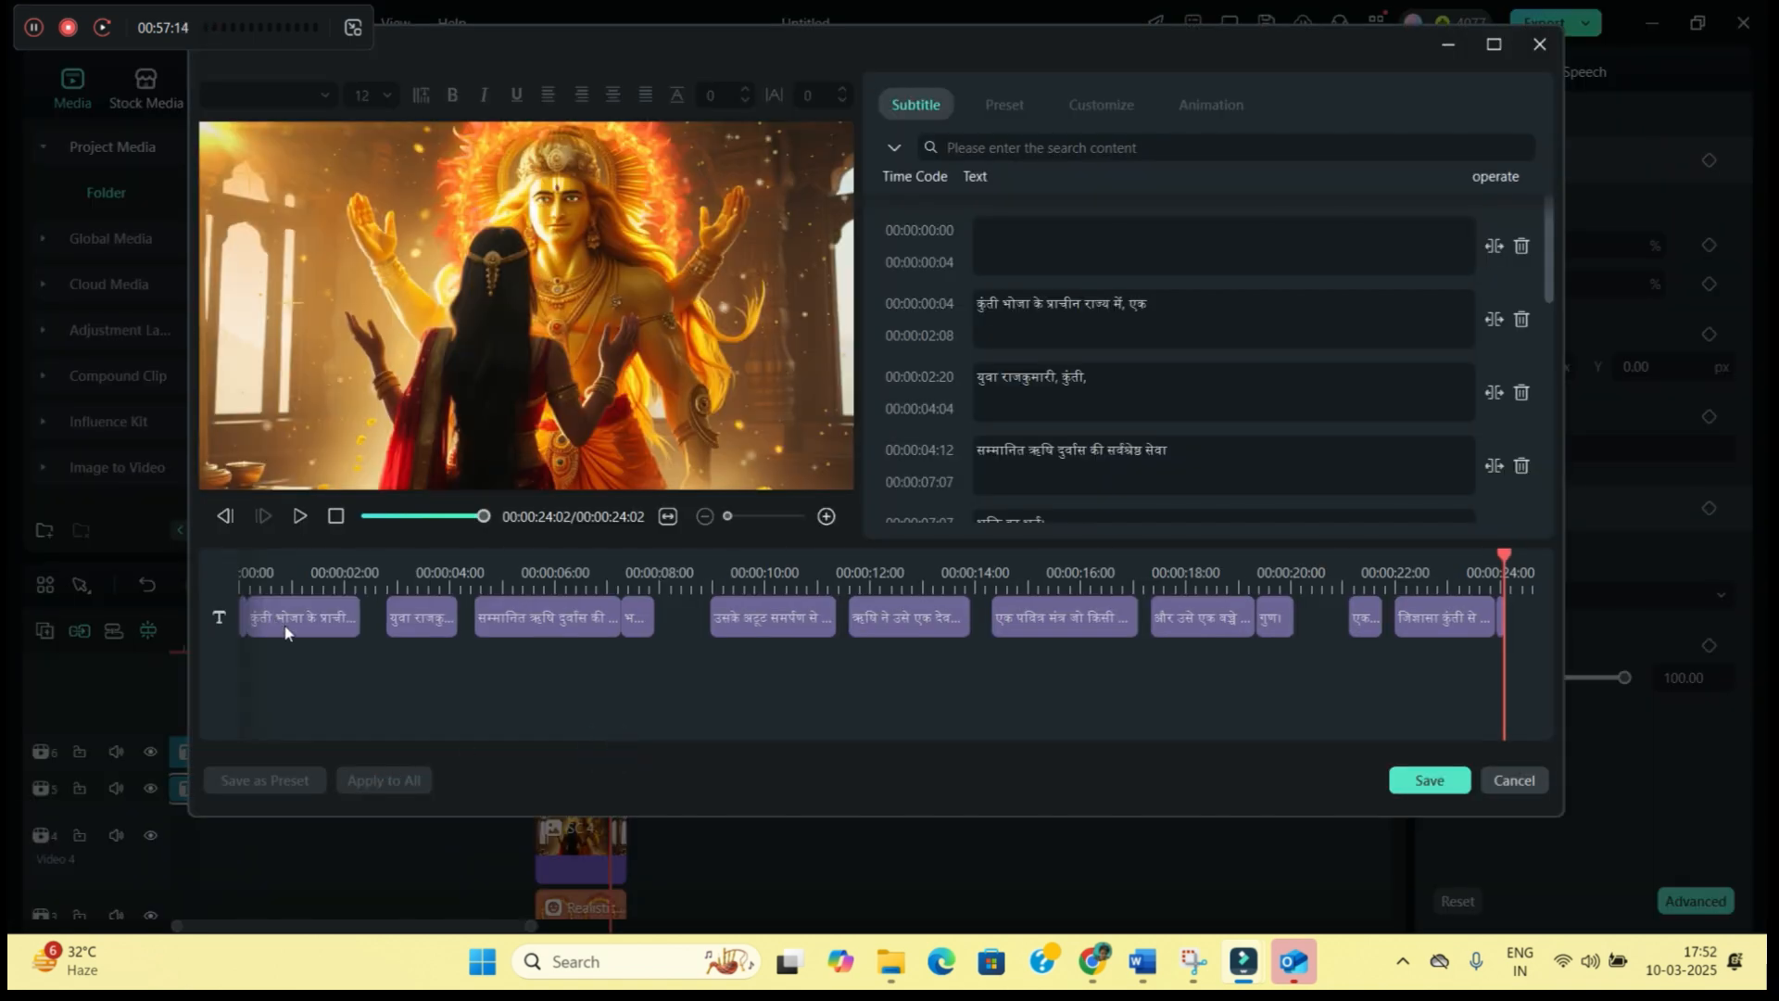
click(284, 633)
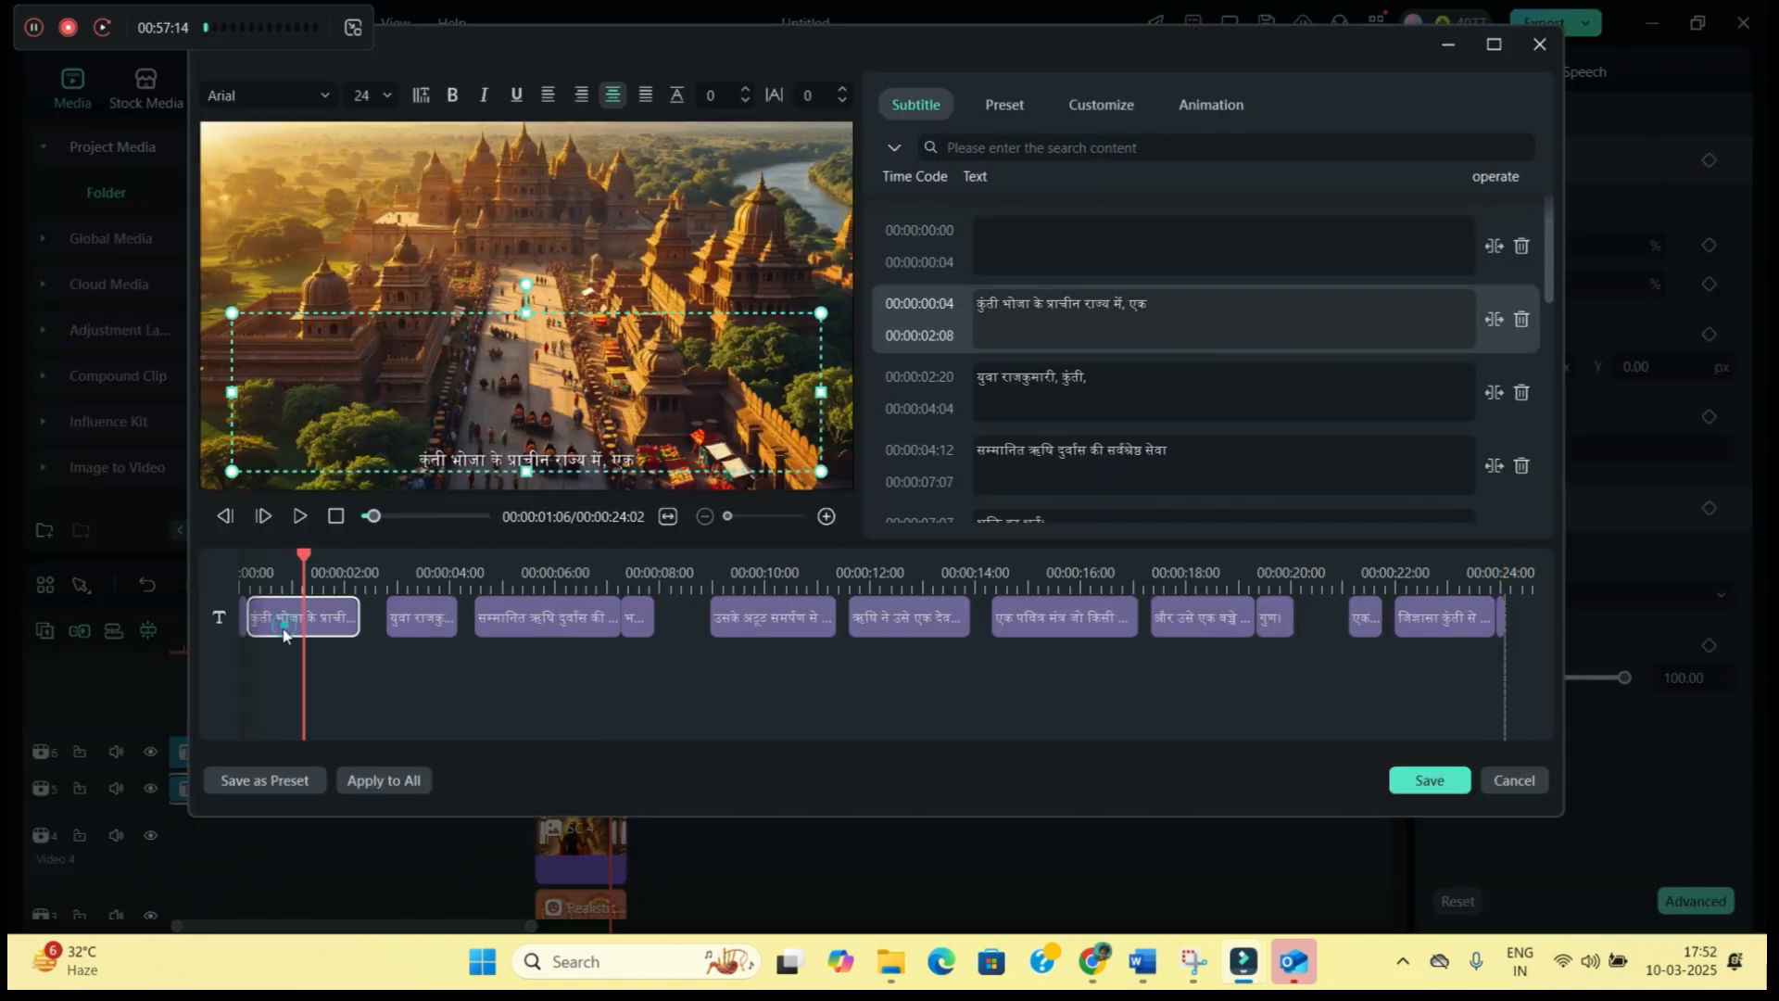
click(1539, 45)
click(435, 755)
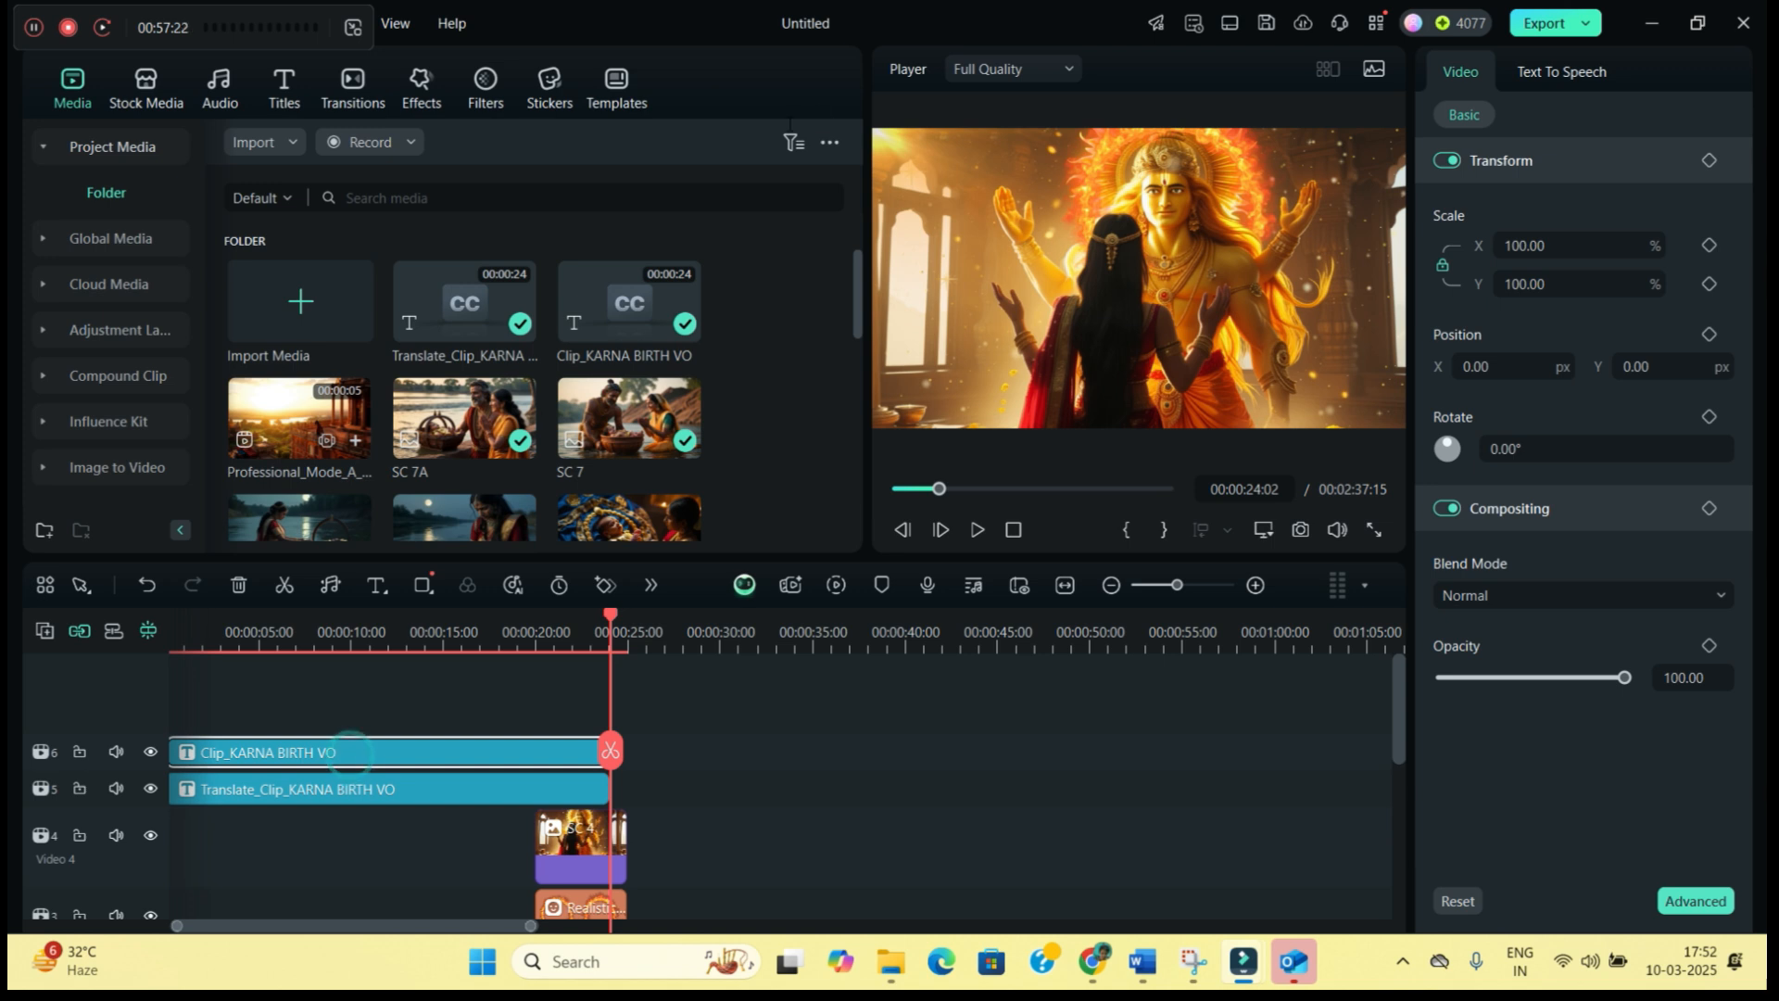
key(Delete)
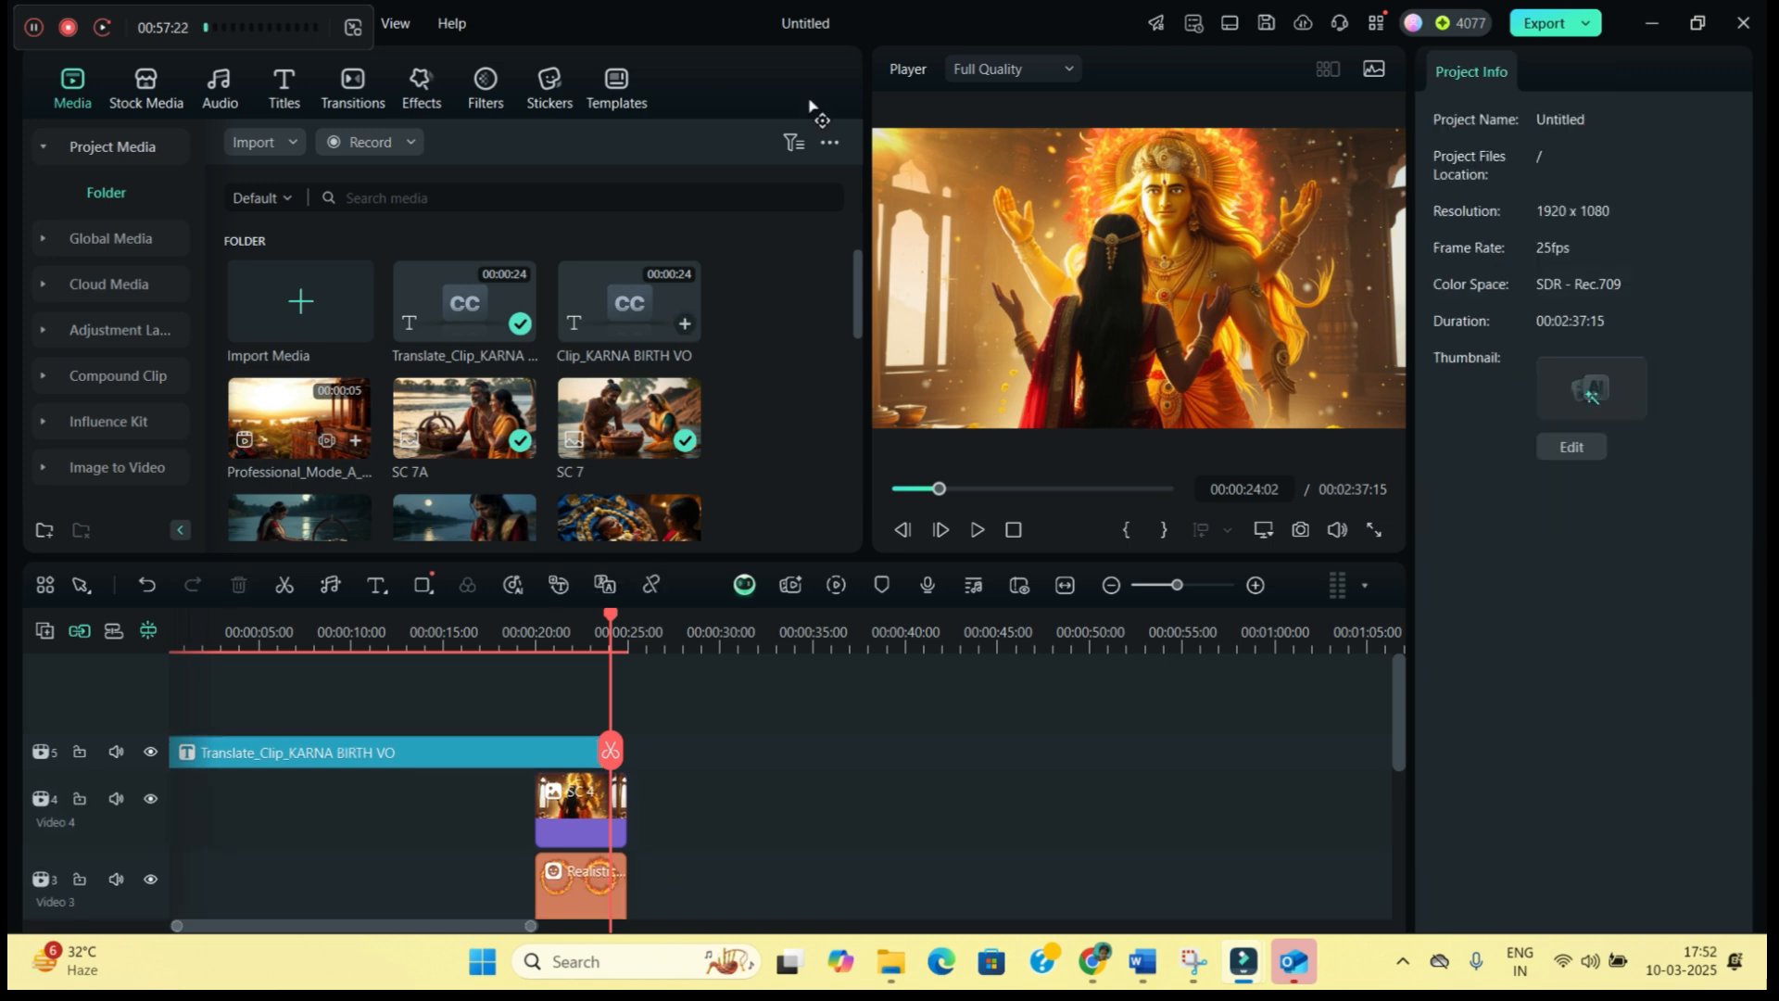
Format the first Hindi subtitle of the translated clip as bold, size 36, in the Archivo Black font
click(370, 755)
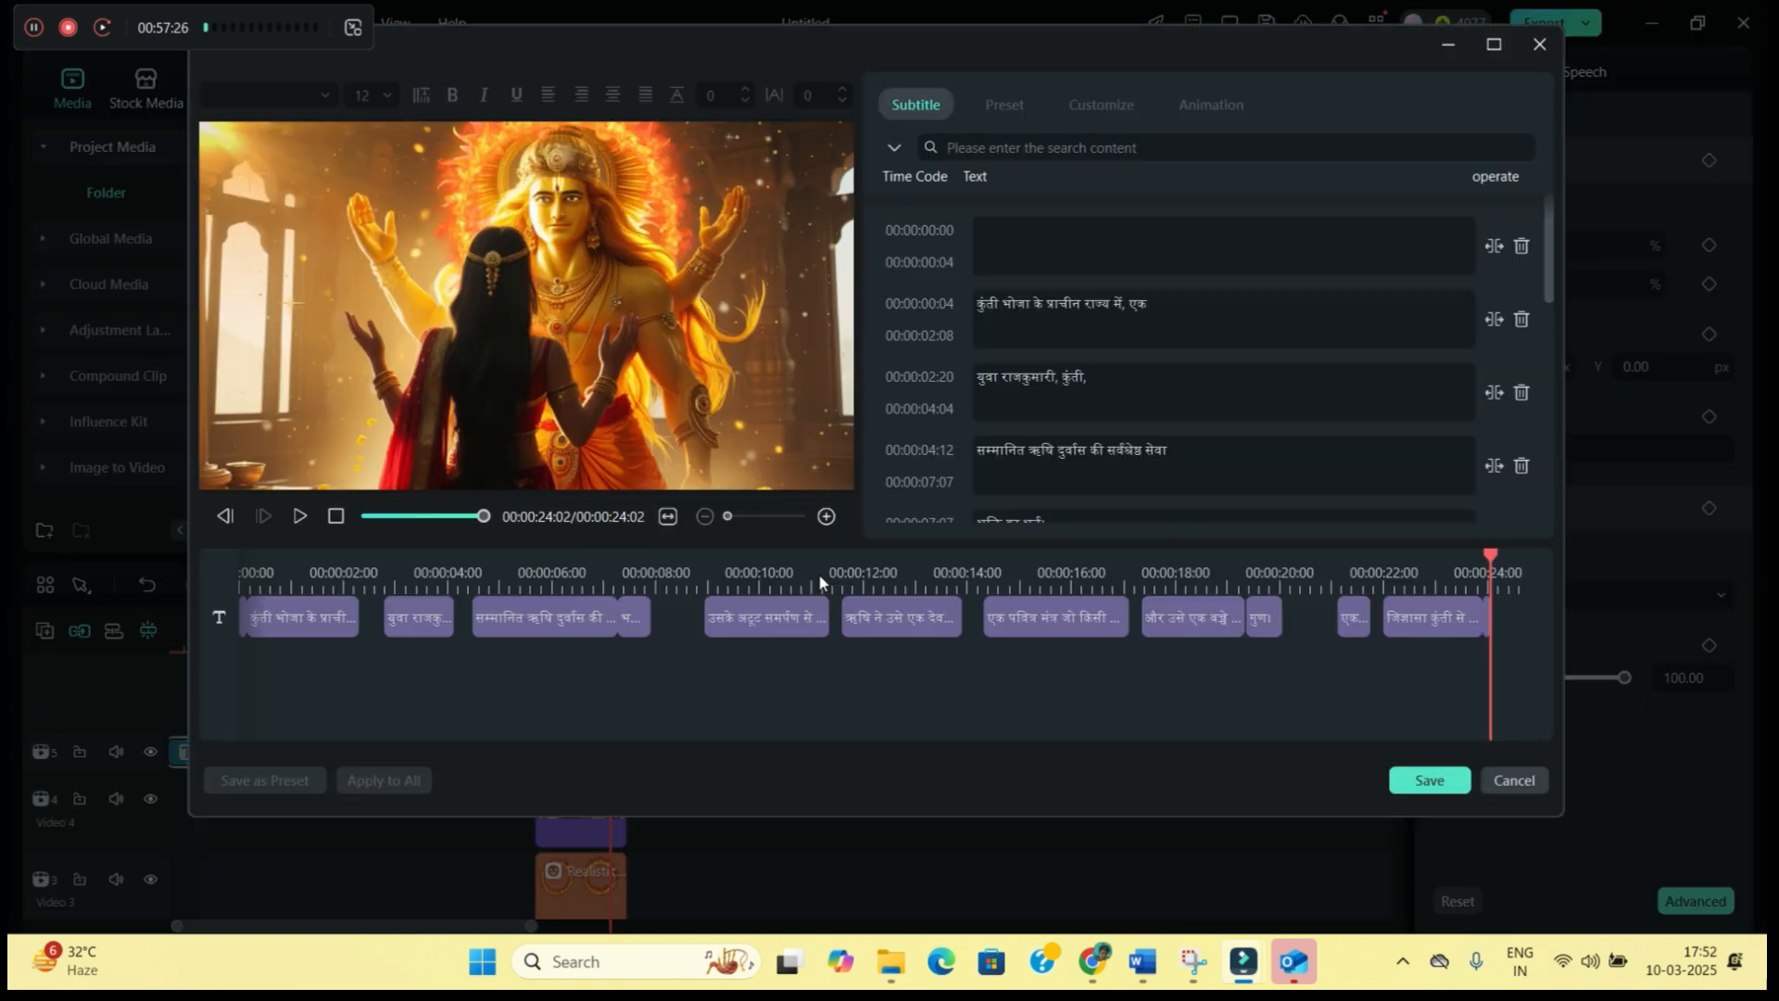
click(319, 623)
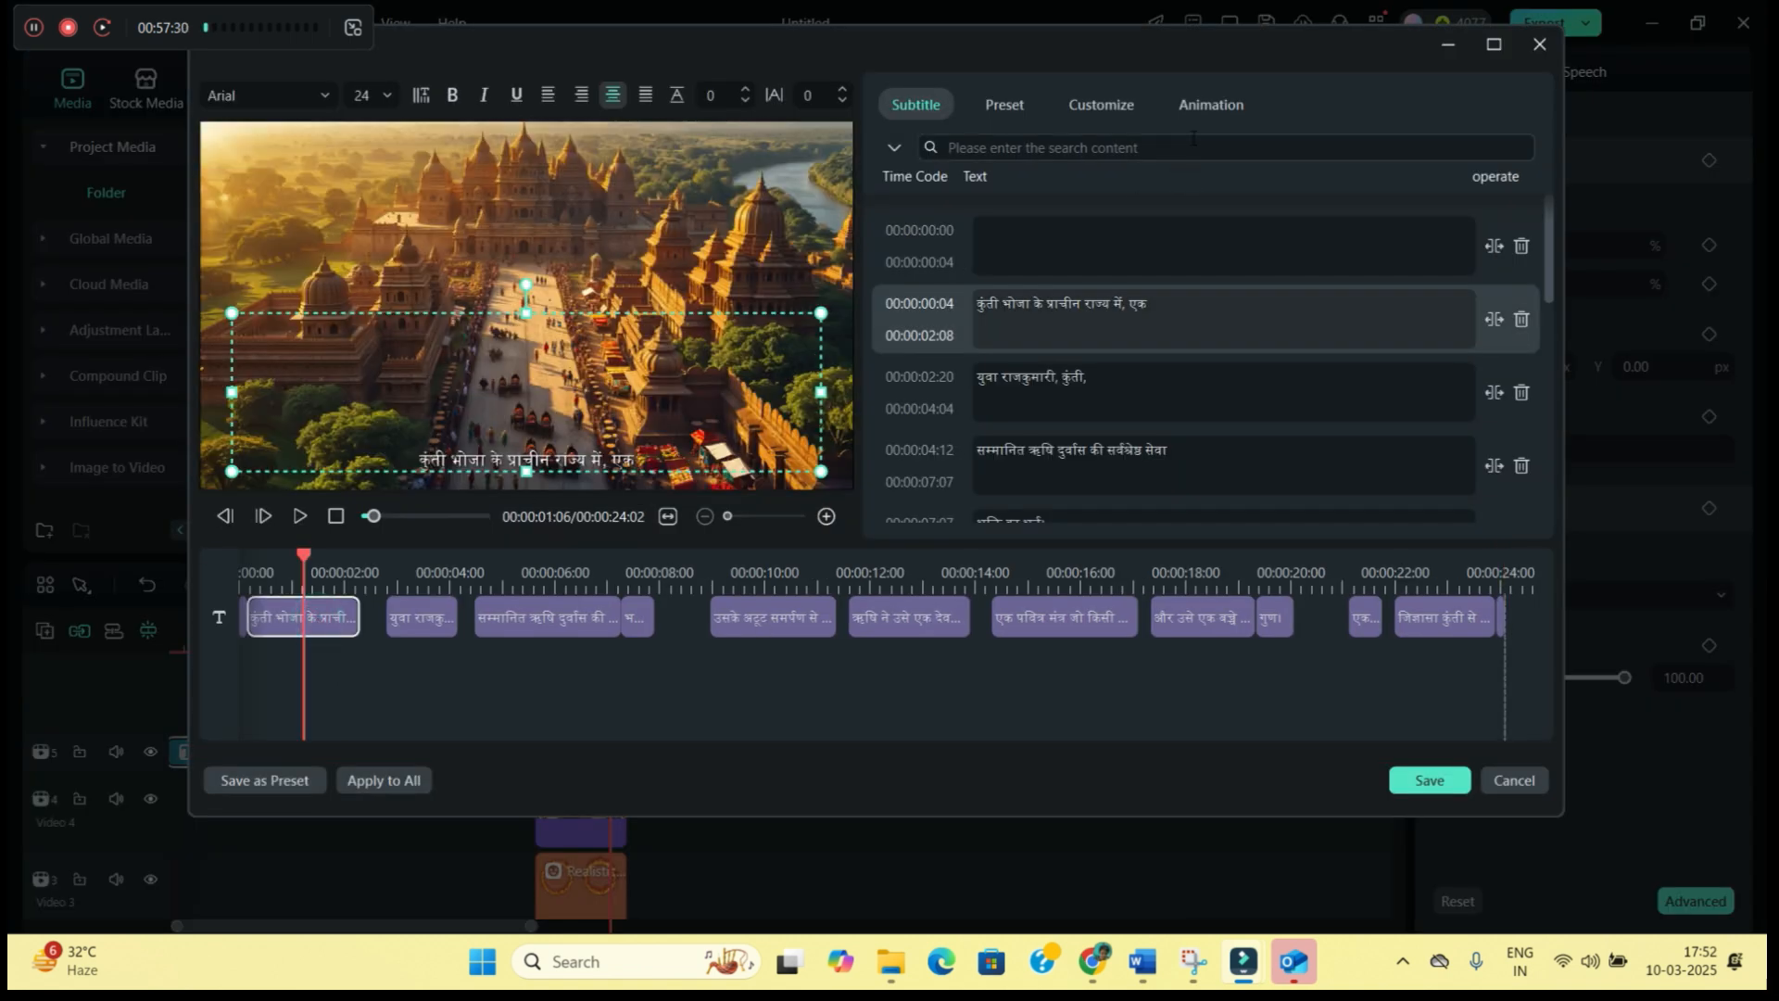
click(453, 93)
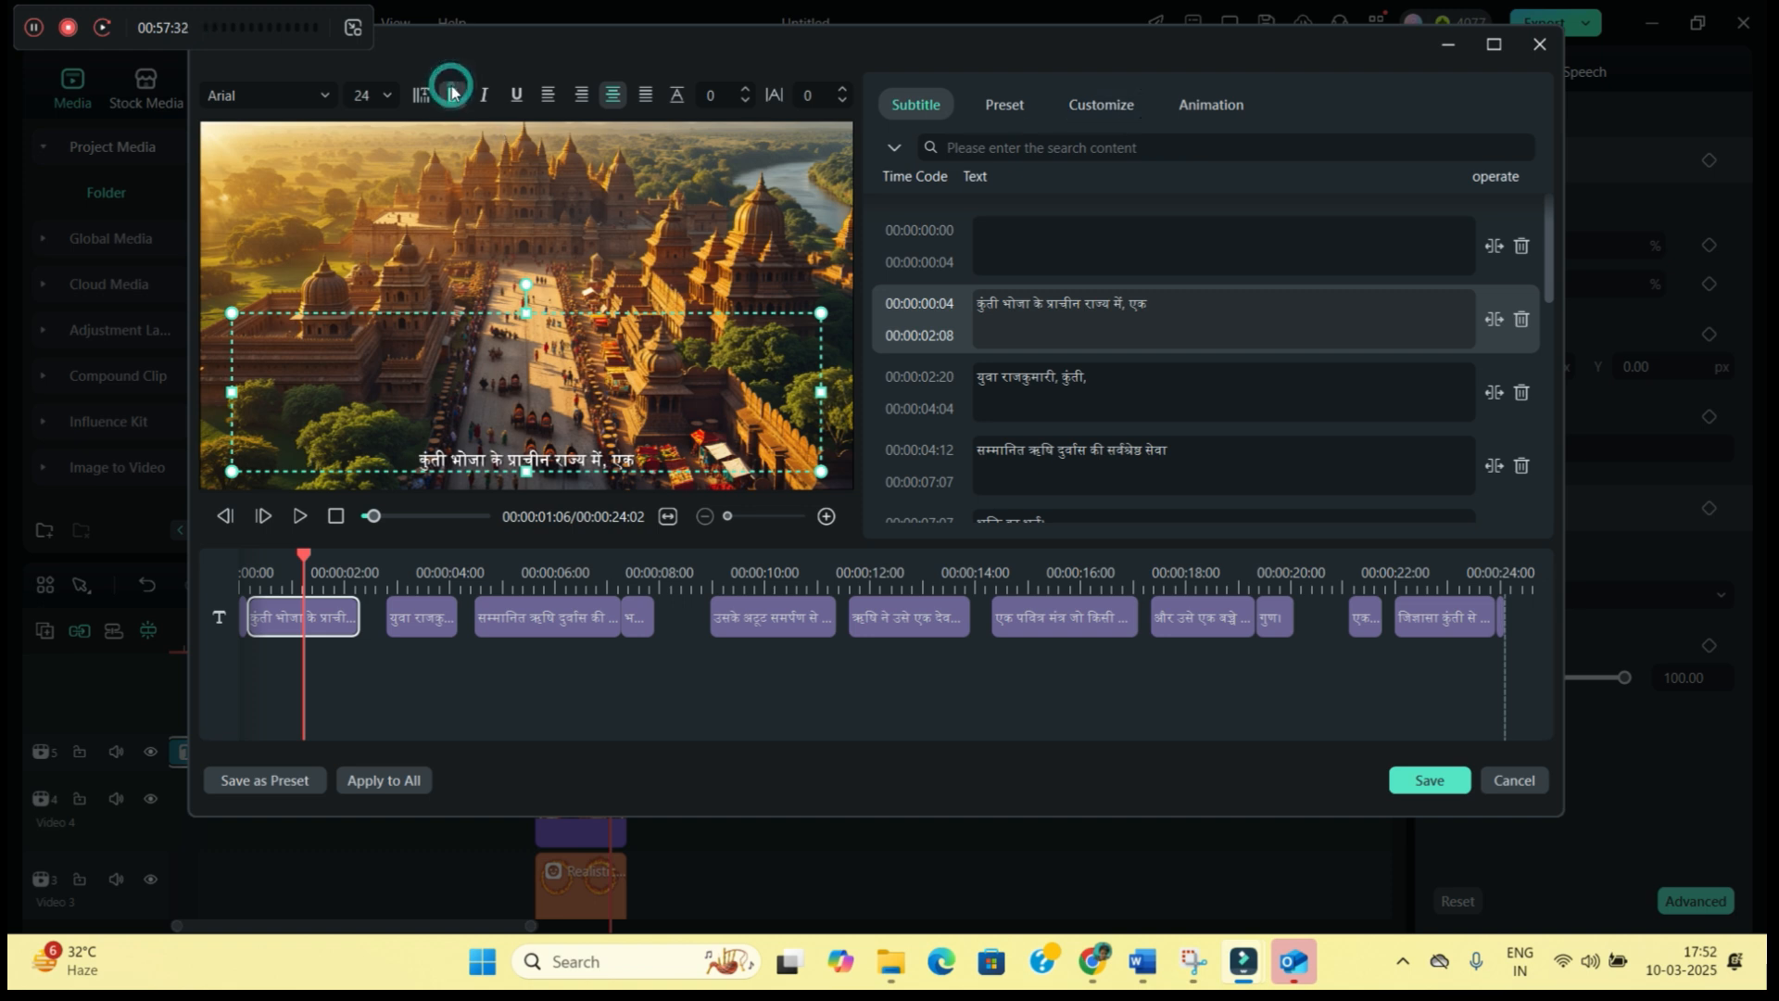
text(36)
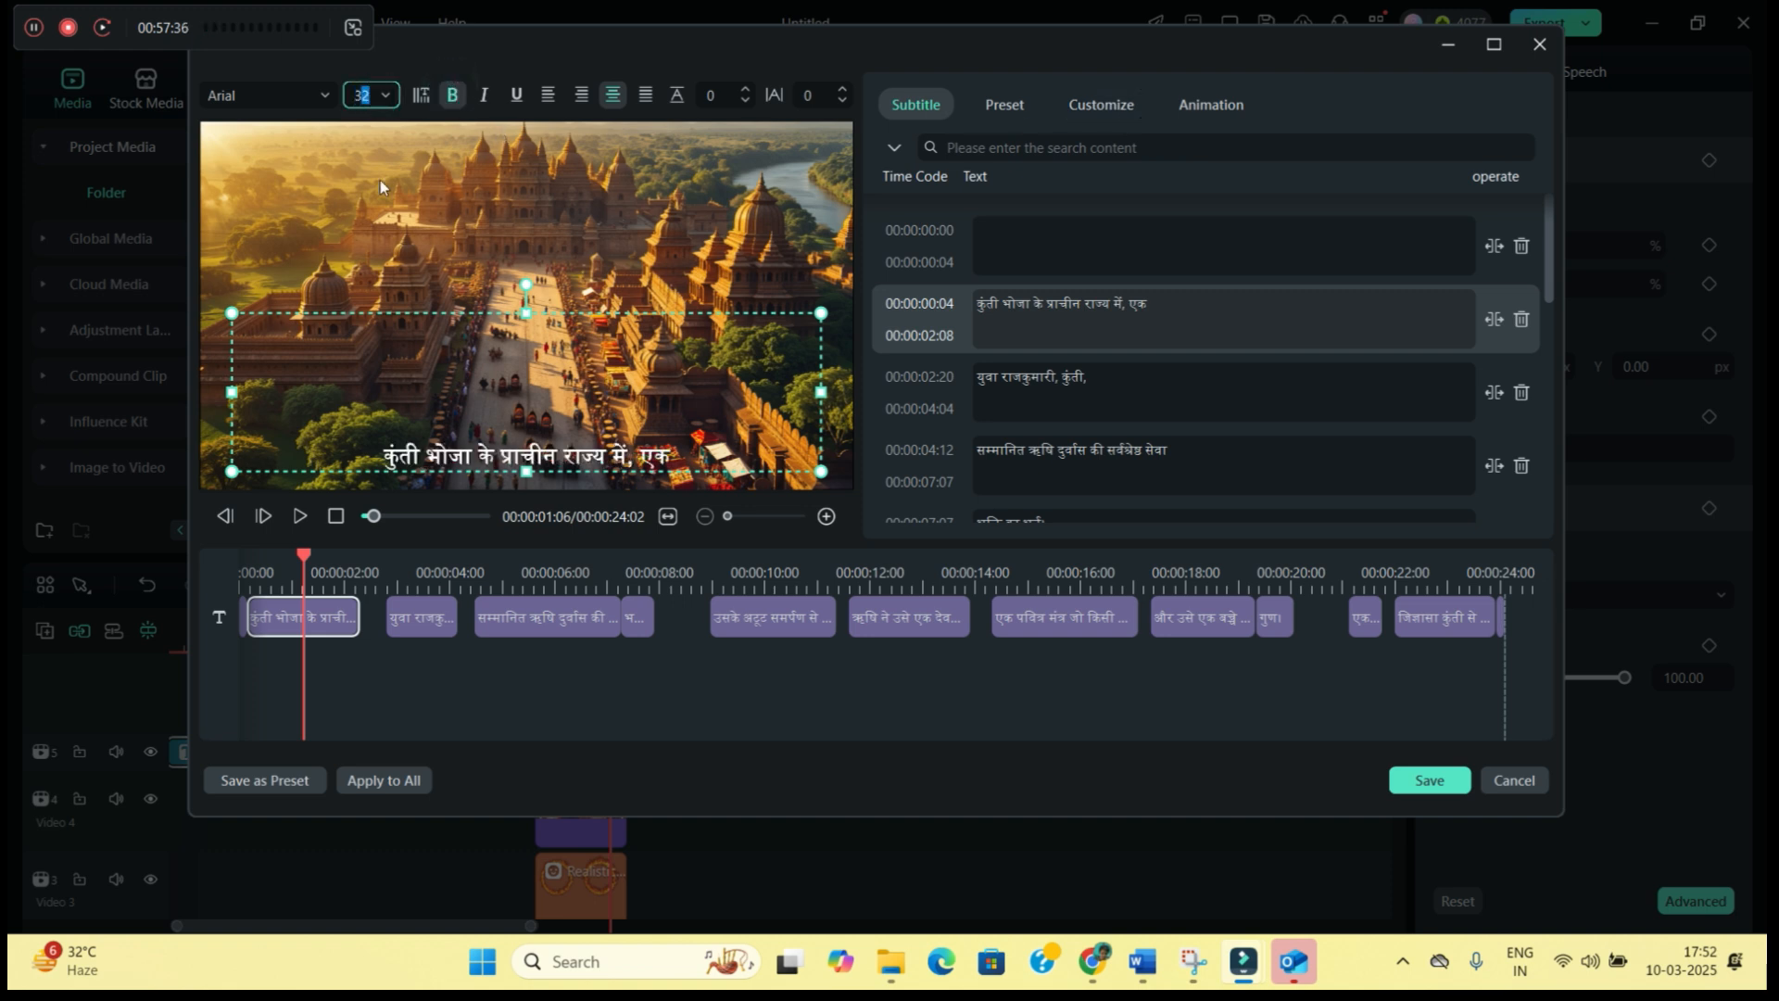
key(Return)
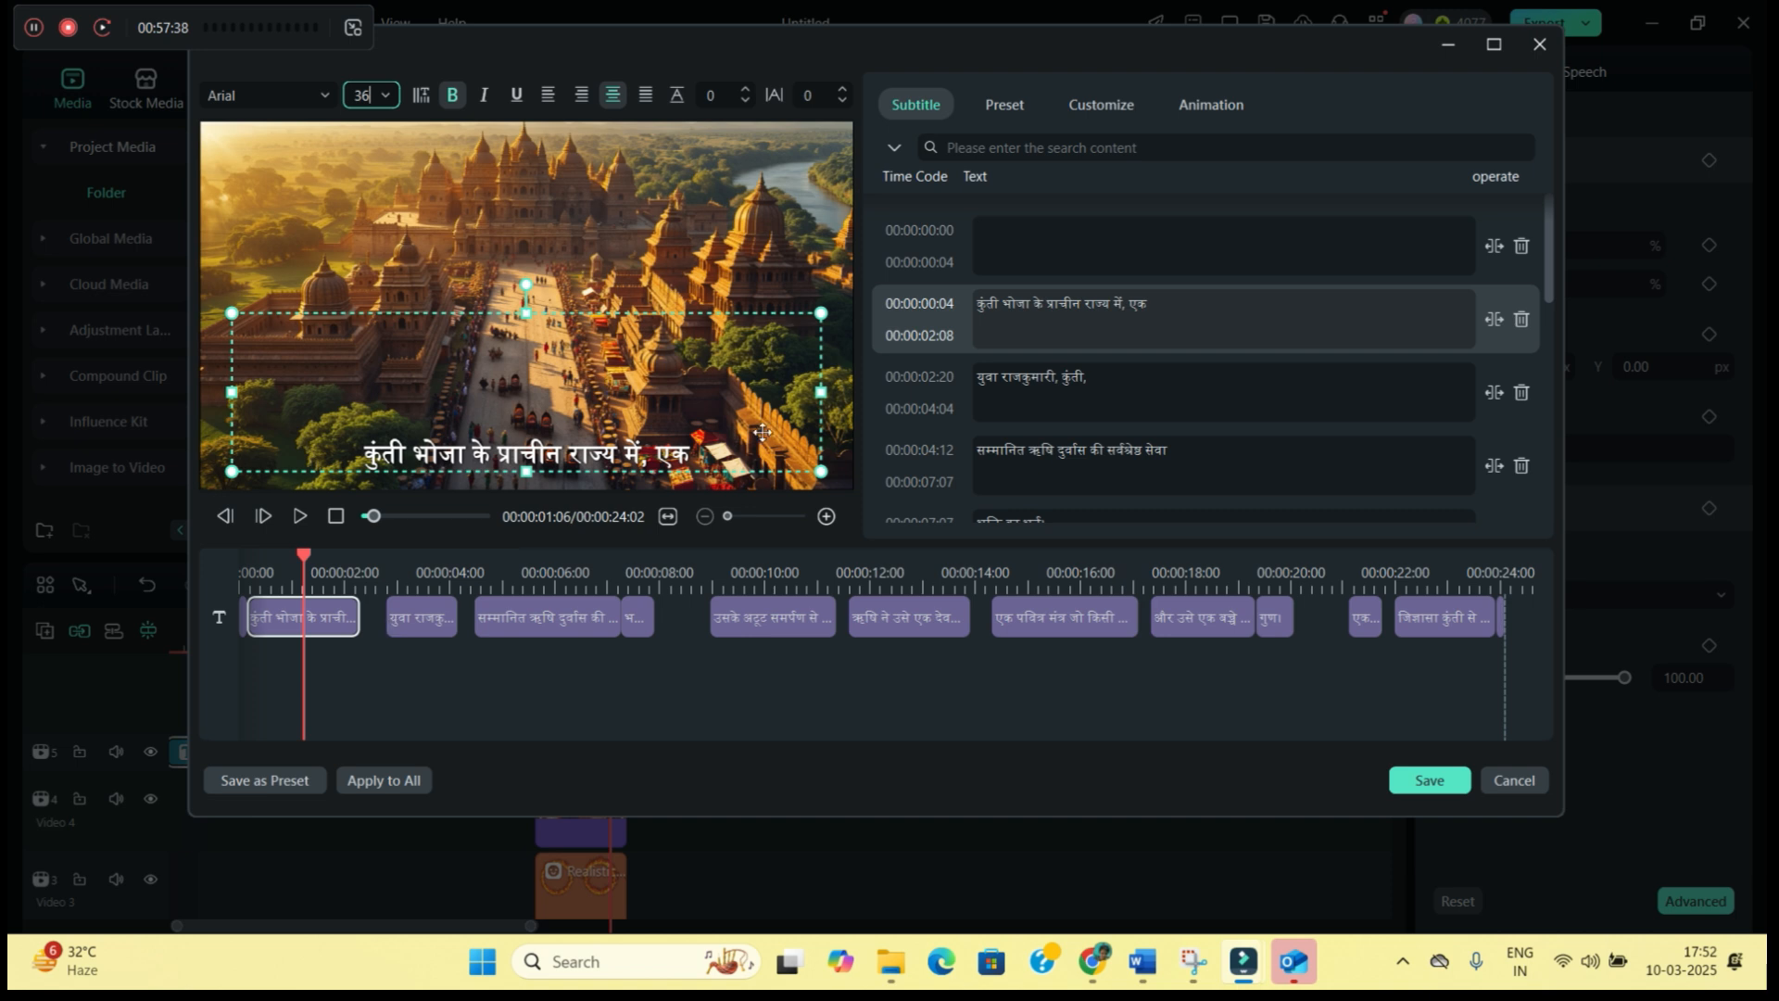
click(278, 95)
click(241, 289)
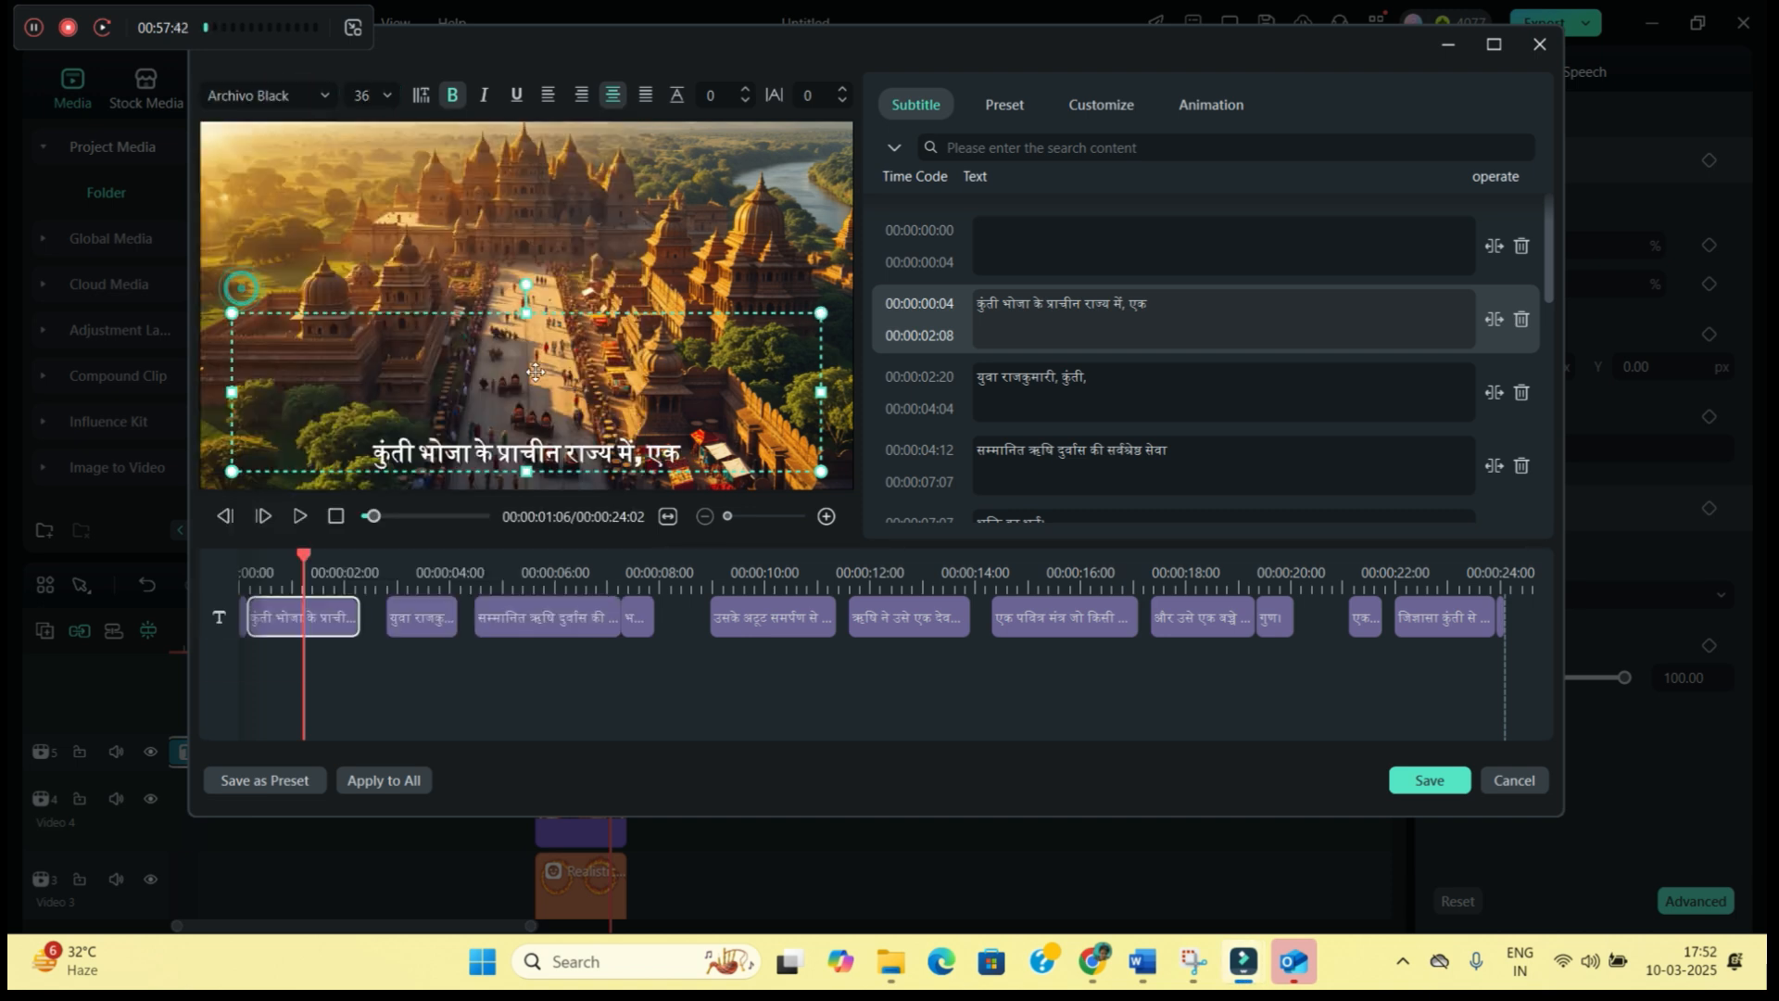
Try several text presets on the first Hindi subtitle, choose the orange one with the thick white outline, and apply it to all subtitles
click(1117, 108)
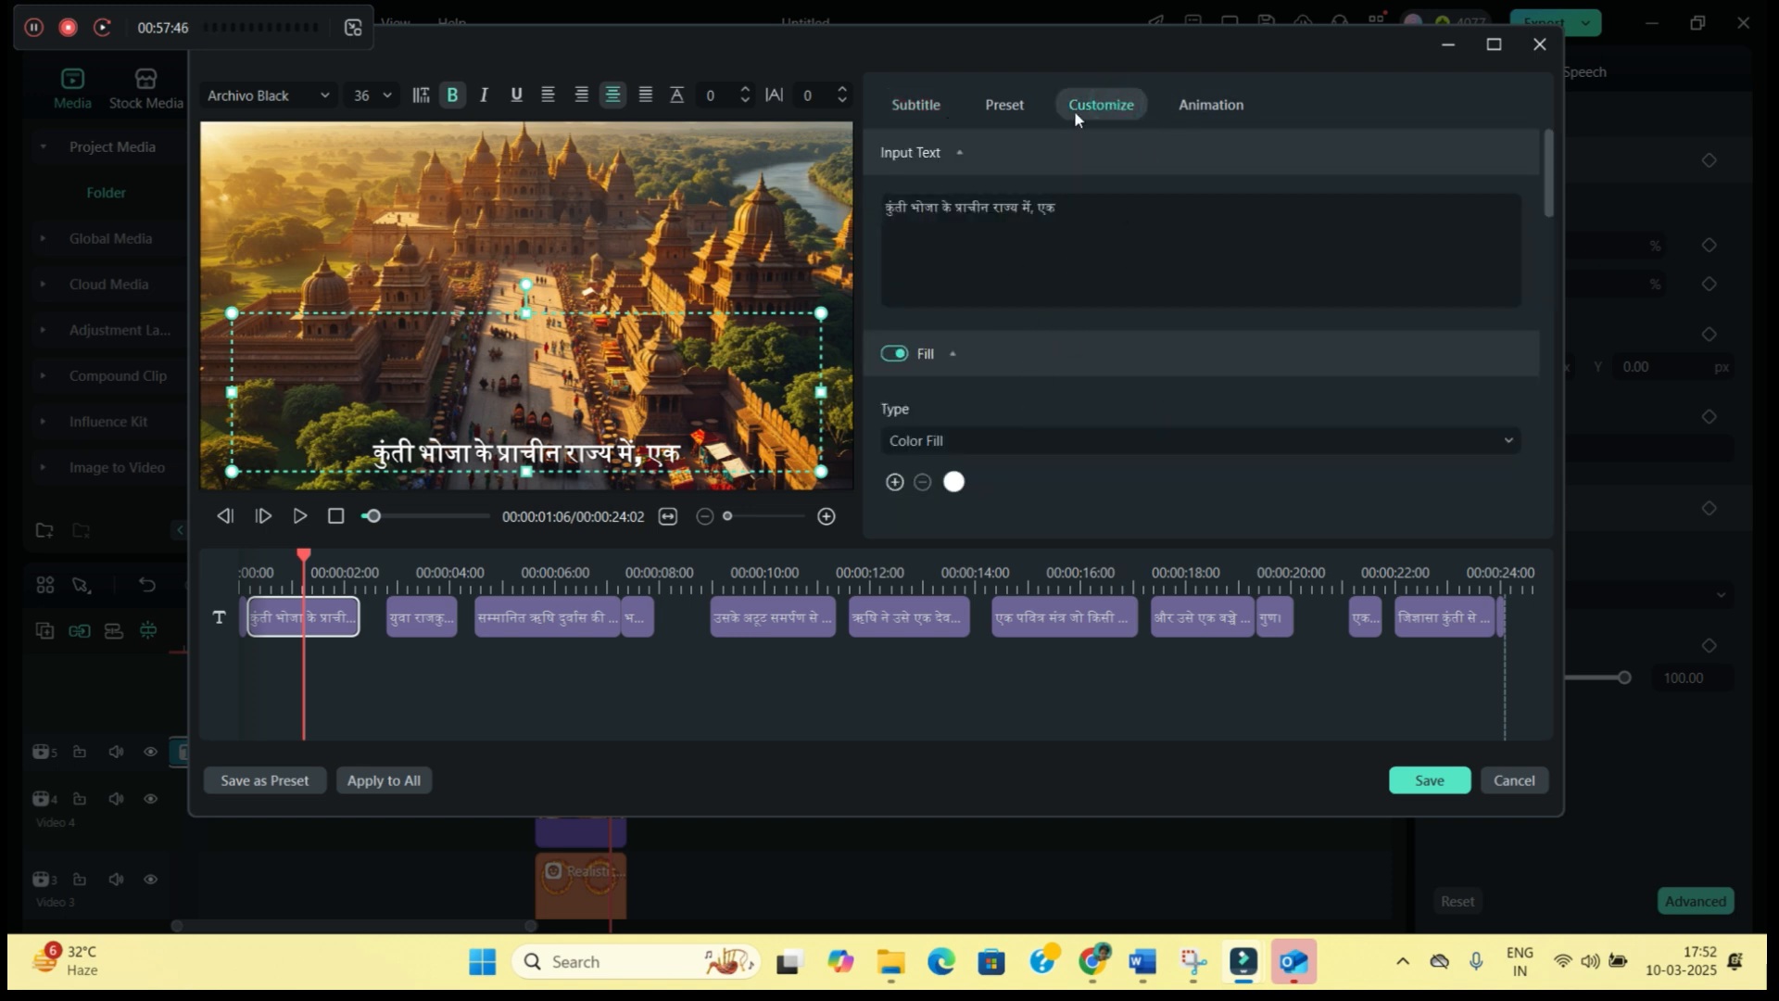
click(1004, 104)
click(1175, 223)
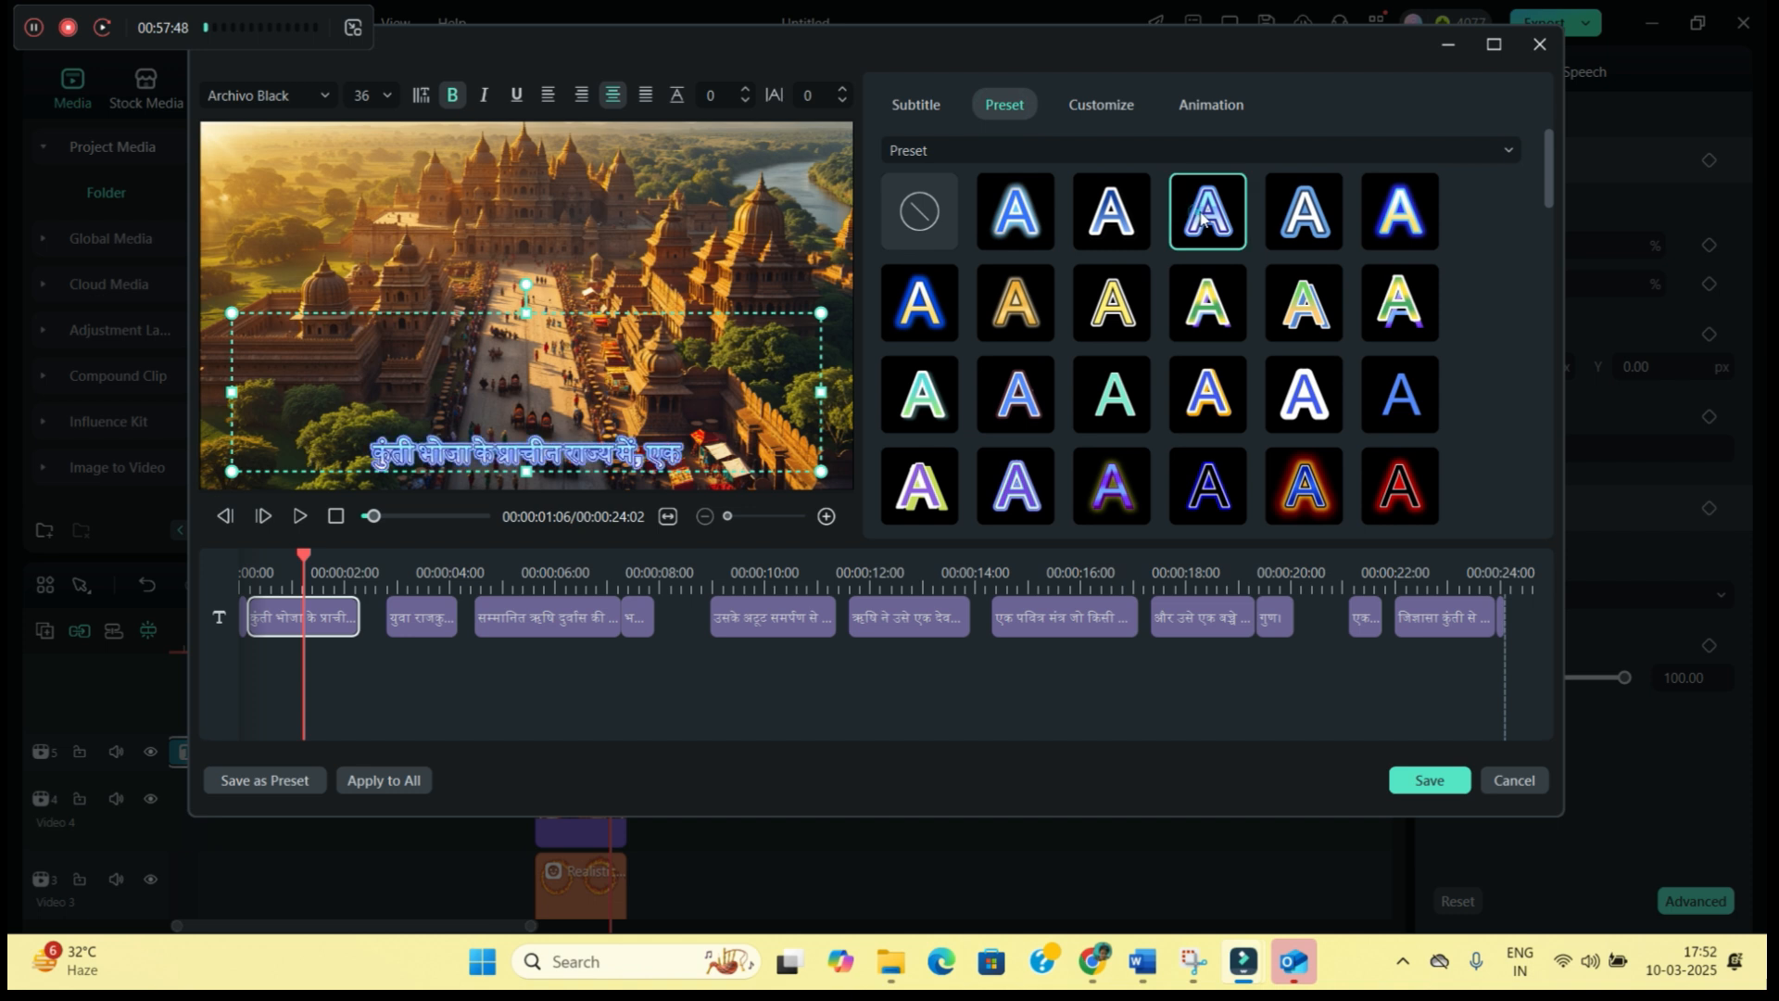
click(1209, 381)
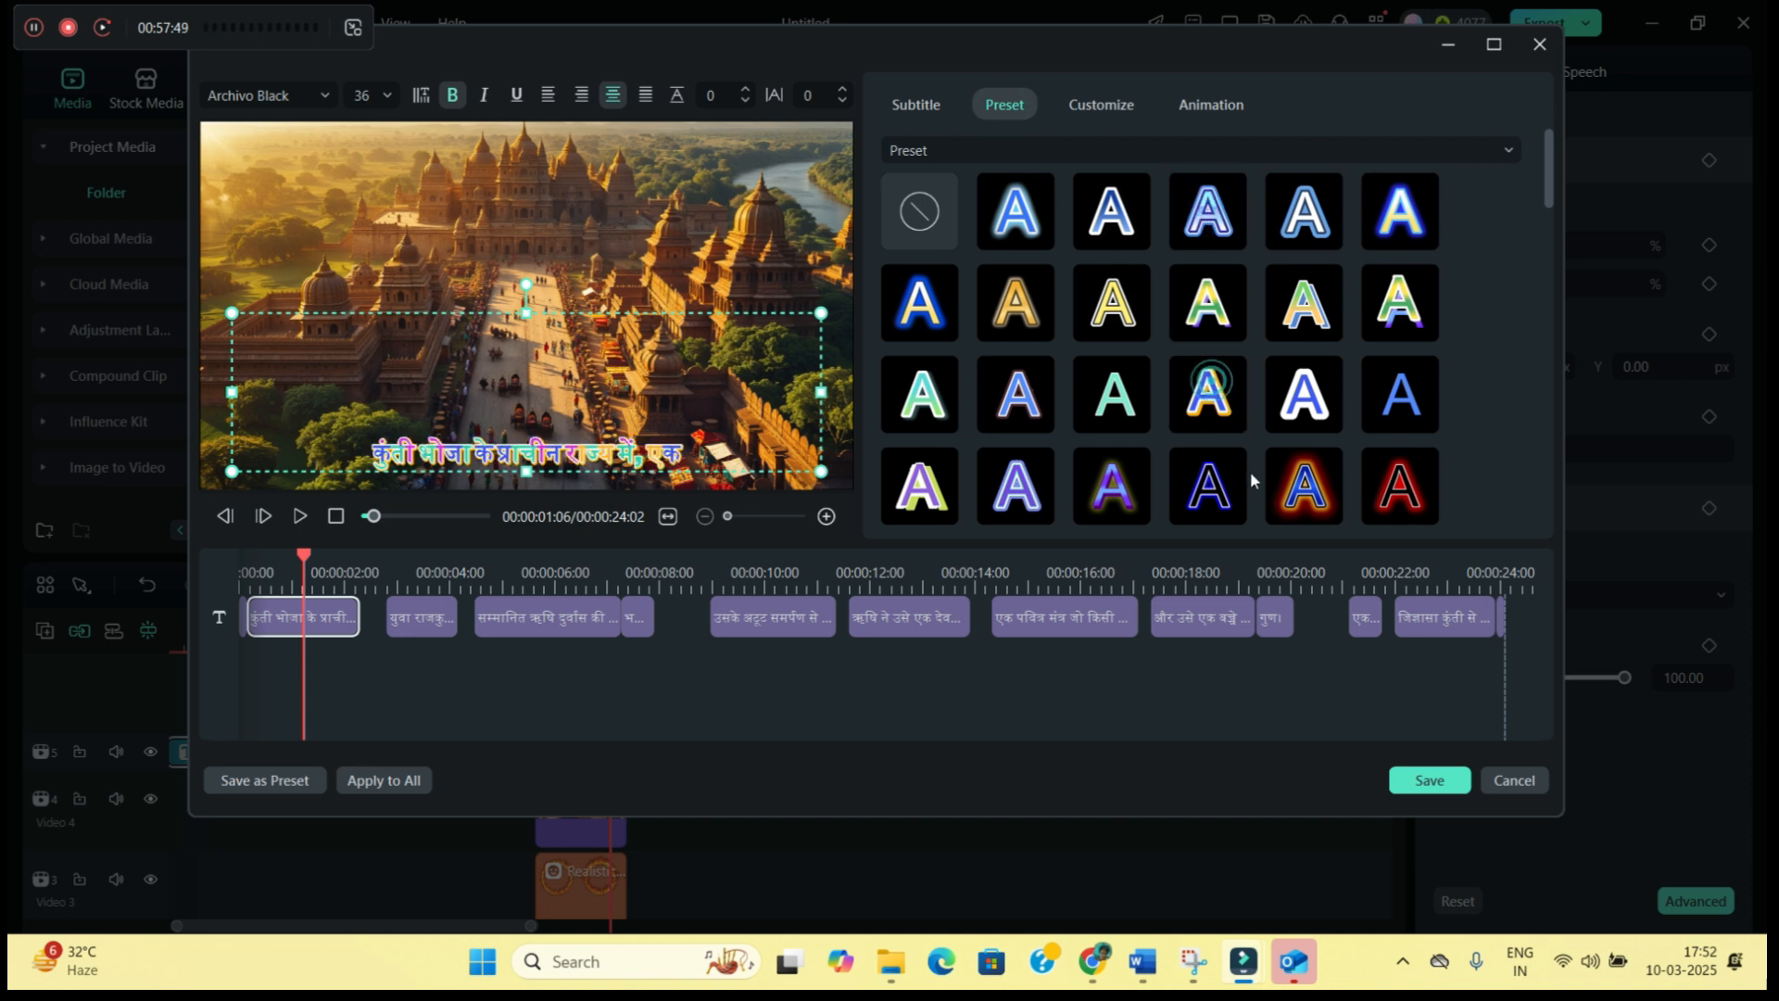
click(1293, 496)
click(931, 315)
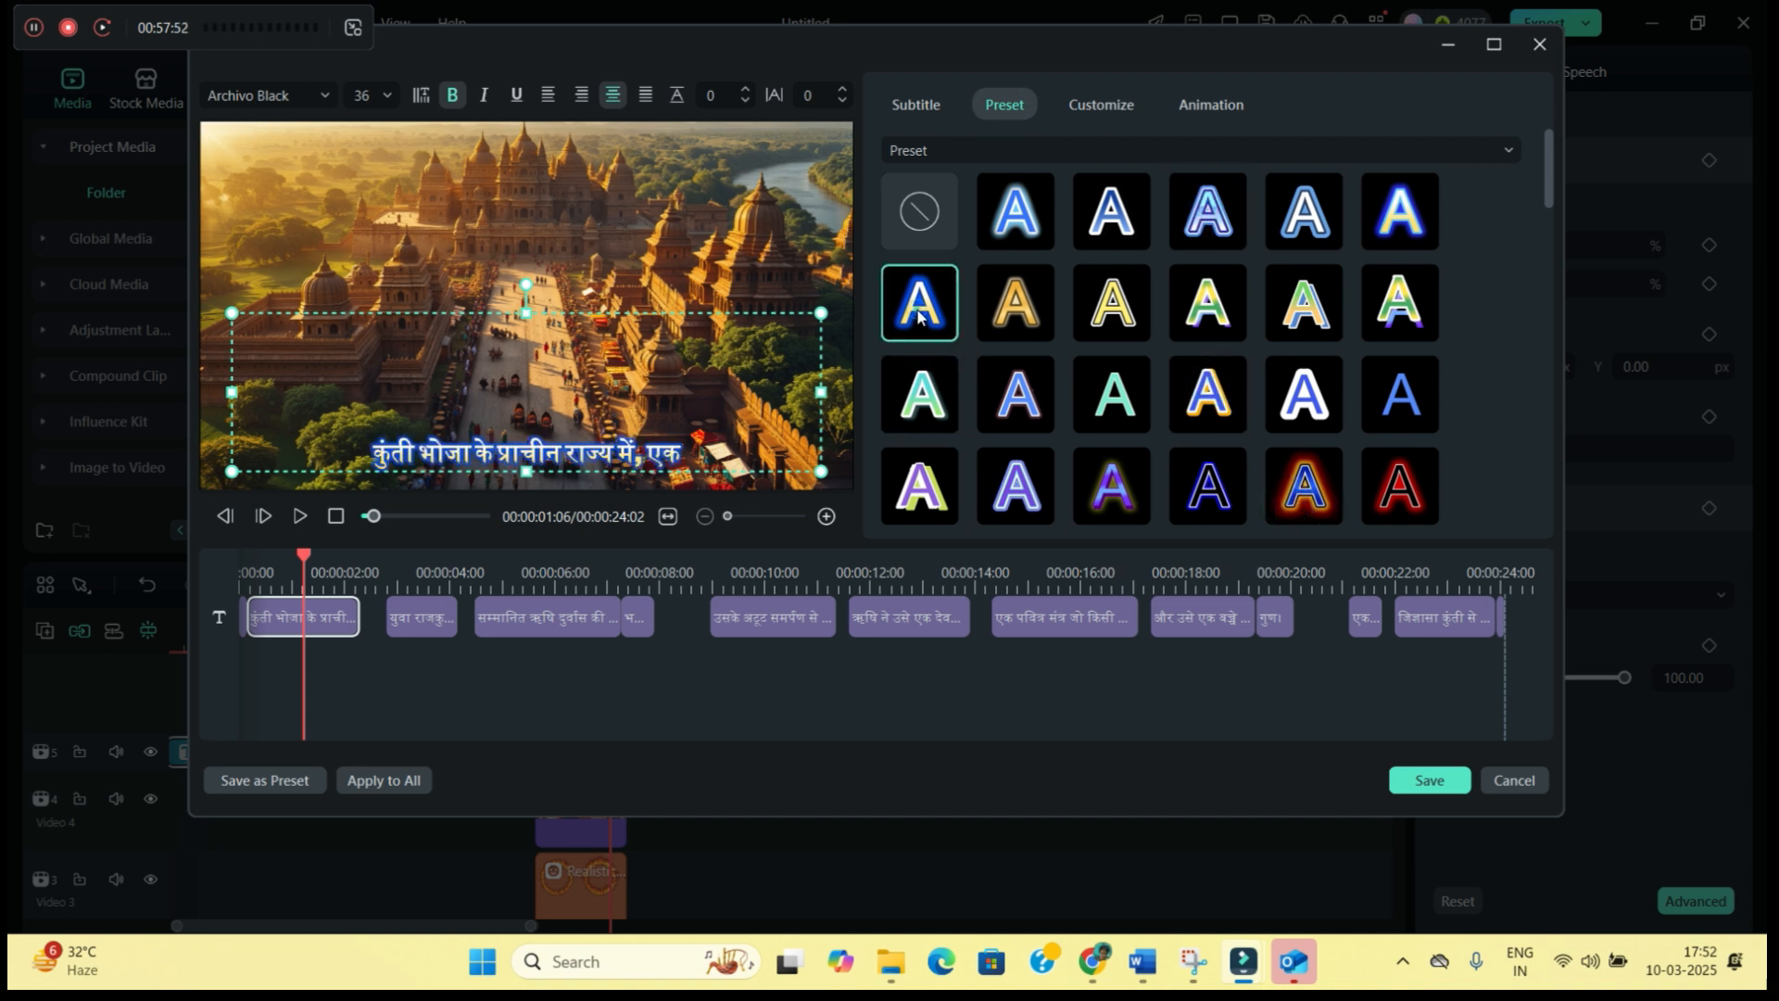
click(1387, 330)
scroll(1380, 345, down, 1)
click(1202, 452)
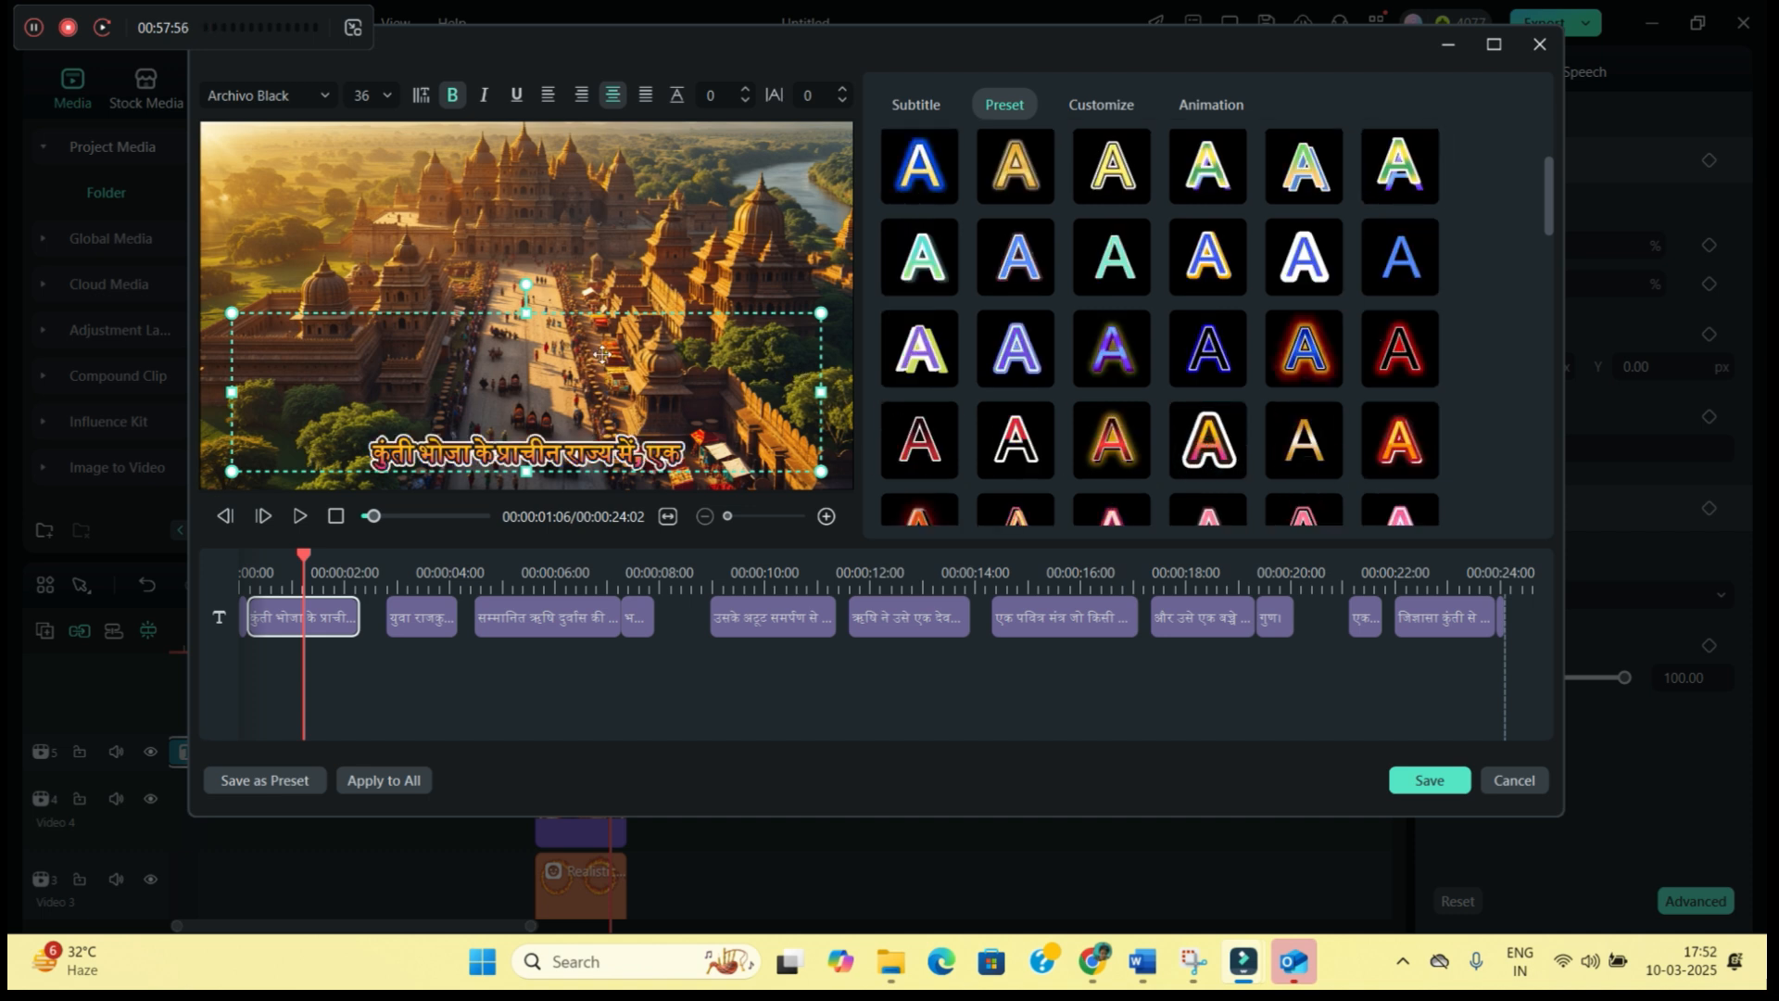
click(390, 784)
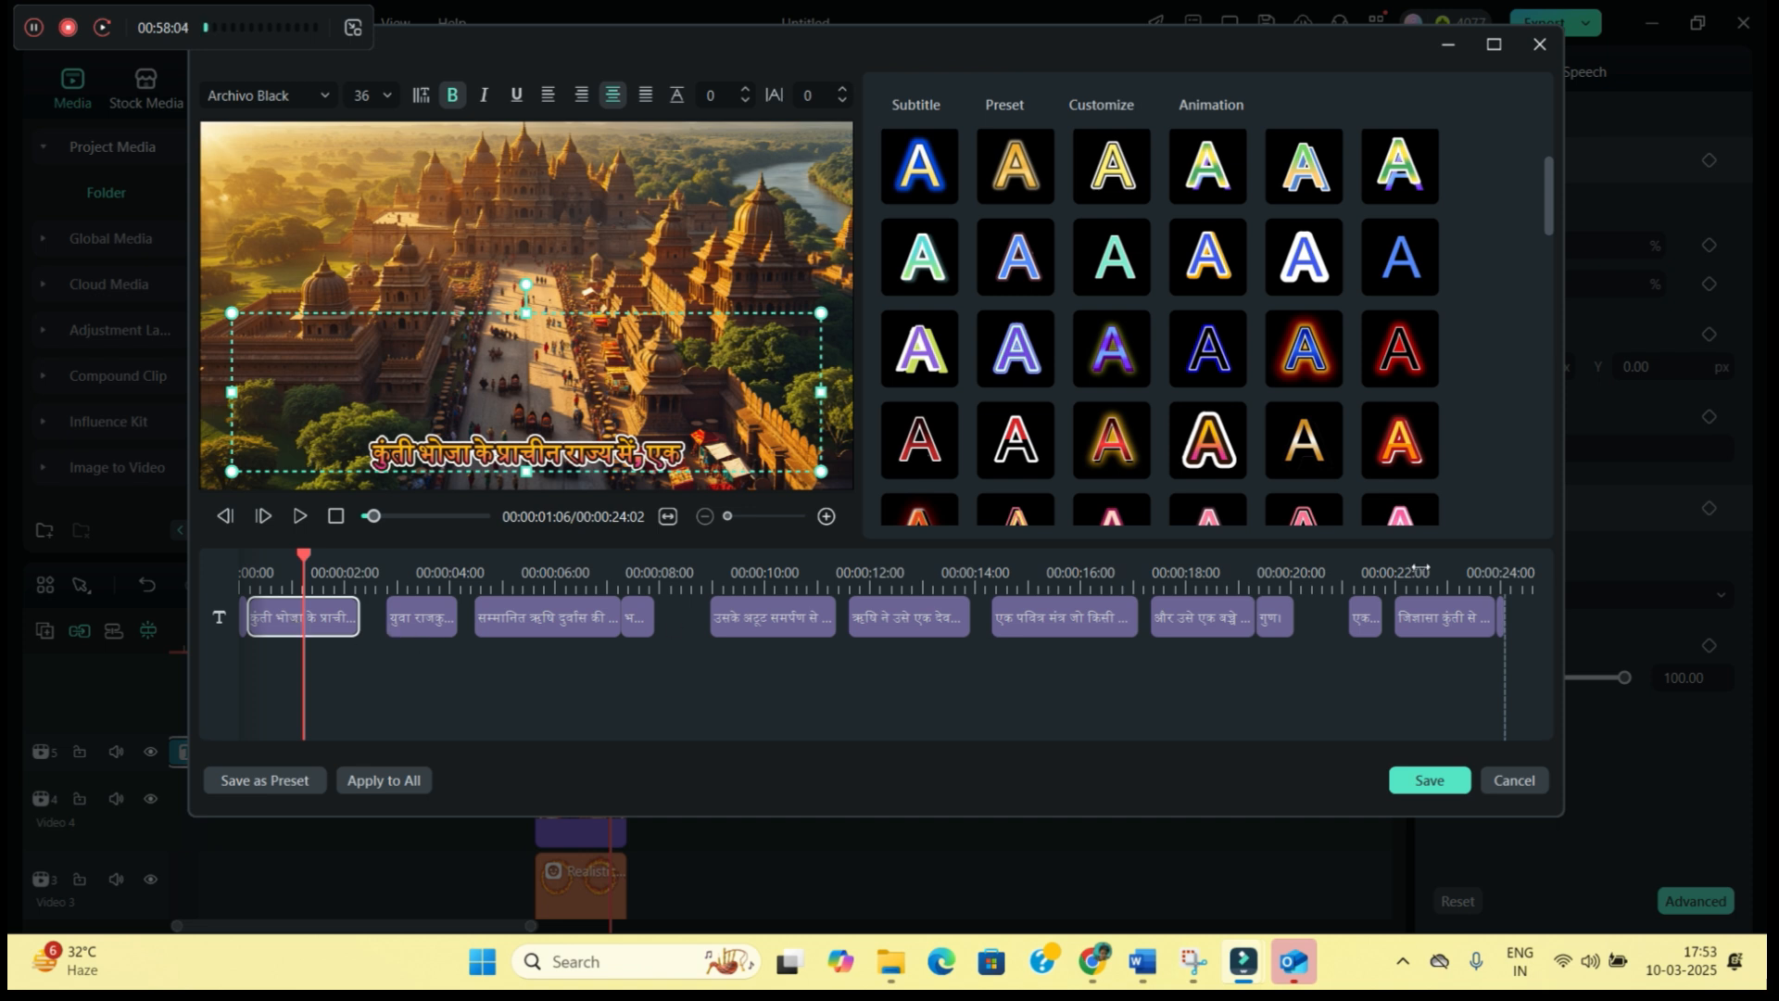
Give the subtitle the "Jump fro..." In animation and apply it to all subtitles
click(1231, 107)
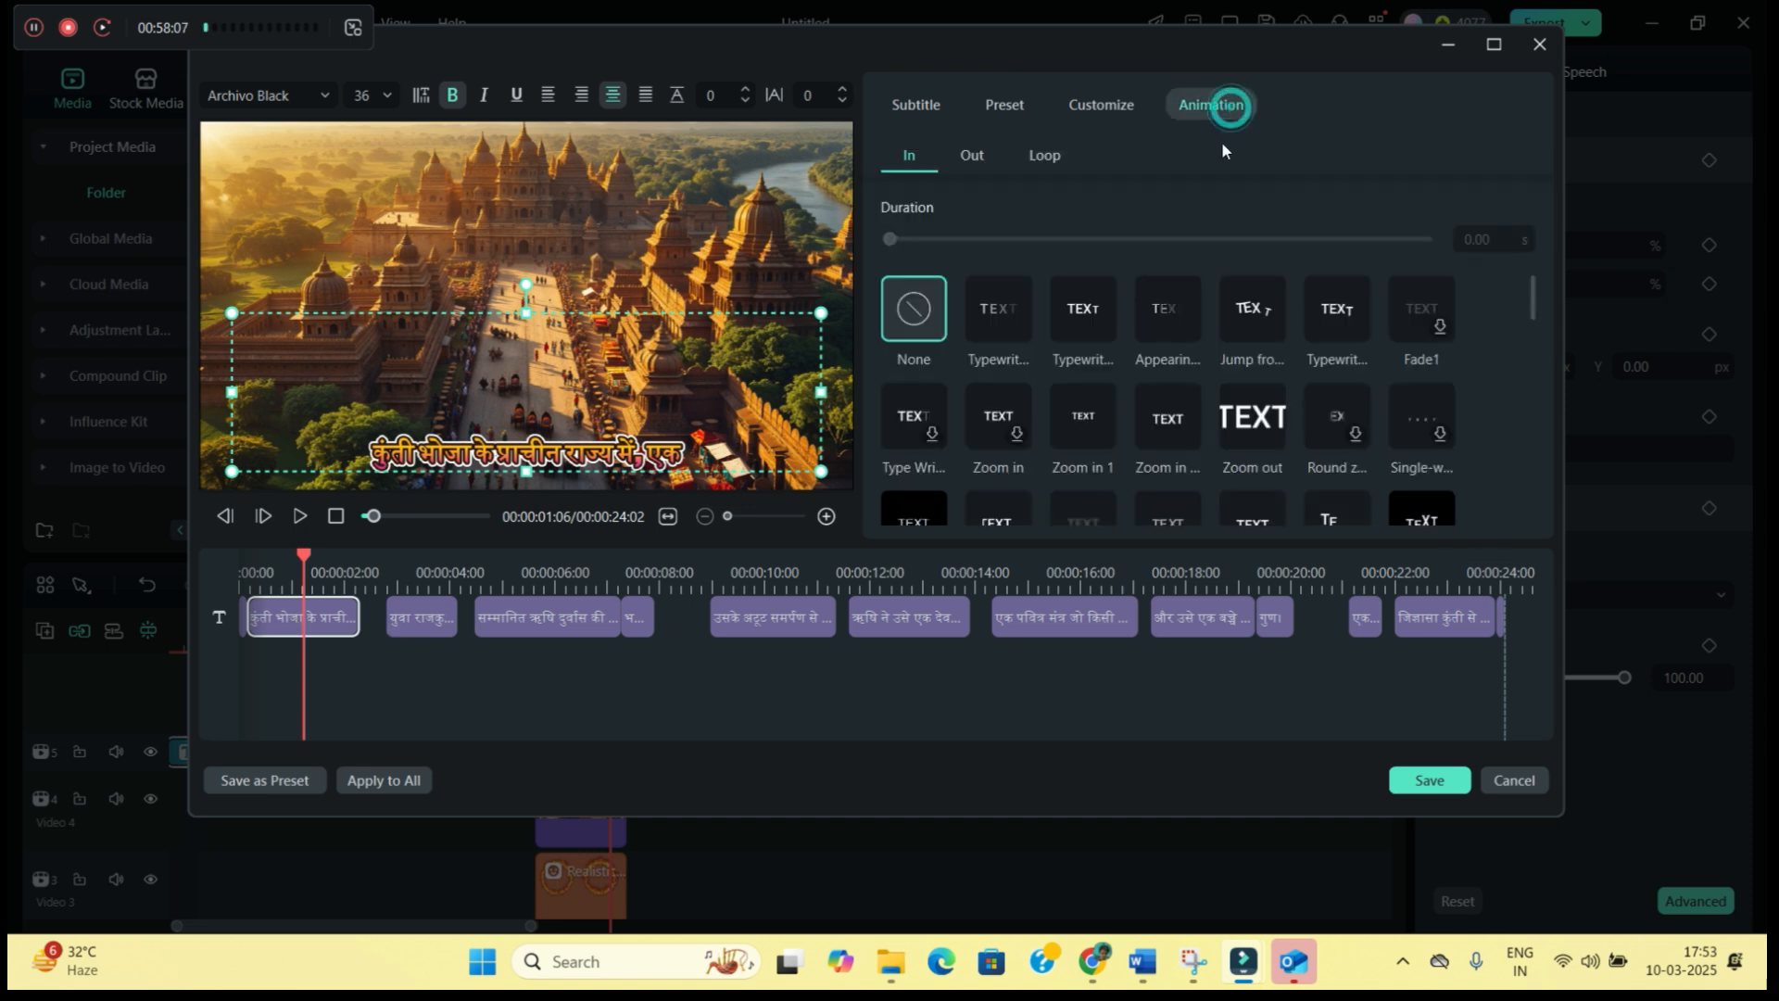
click(1018, 308)
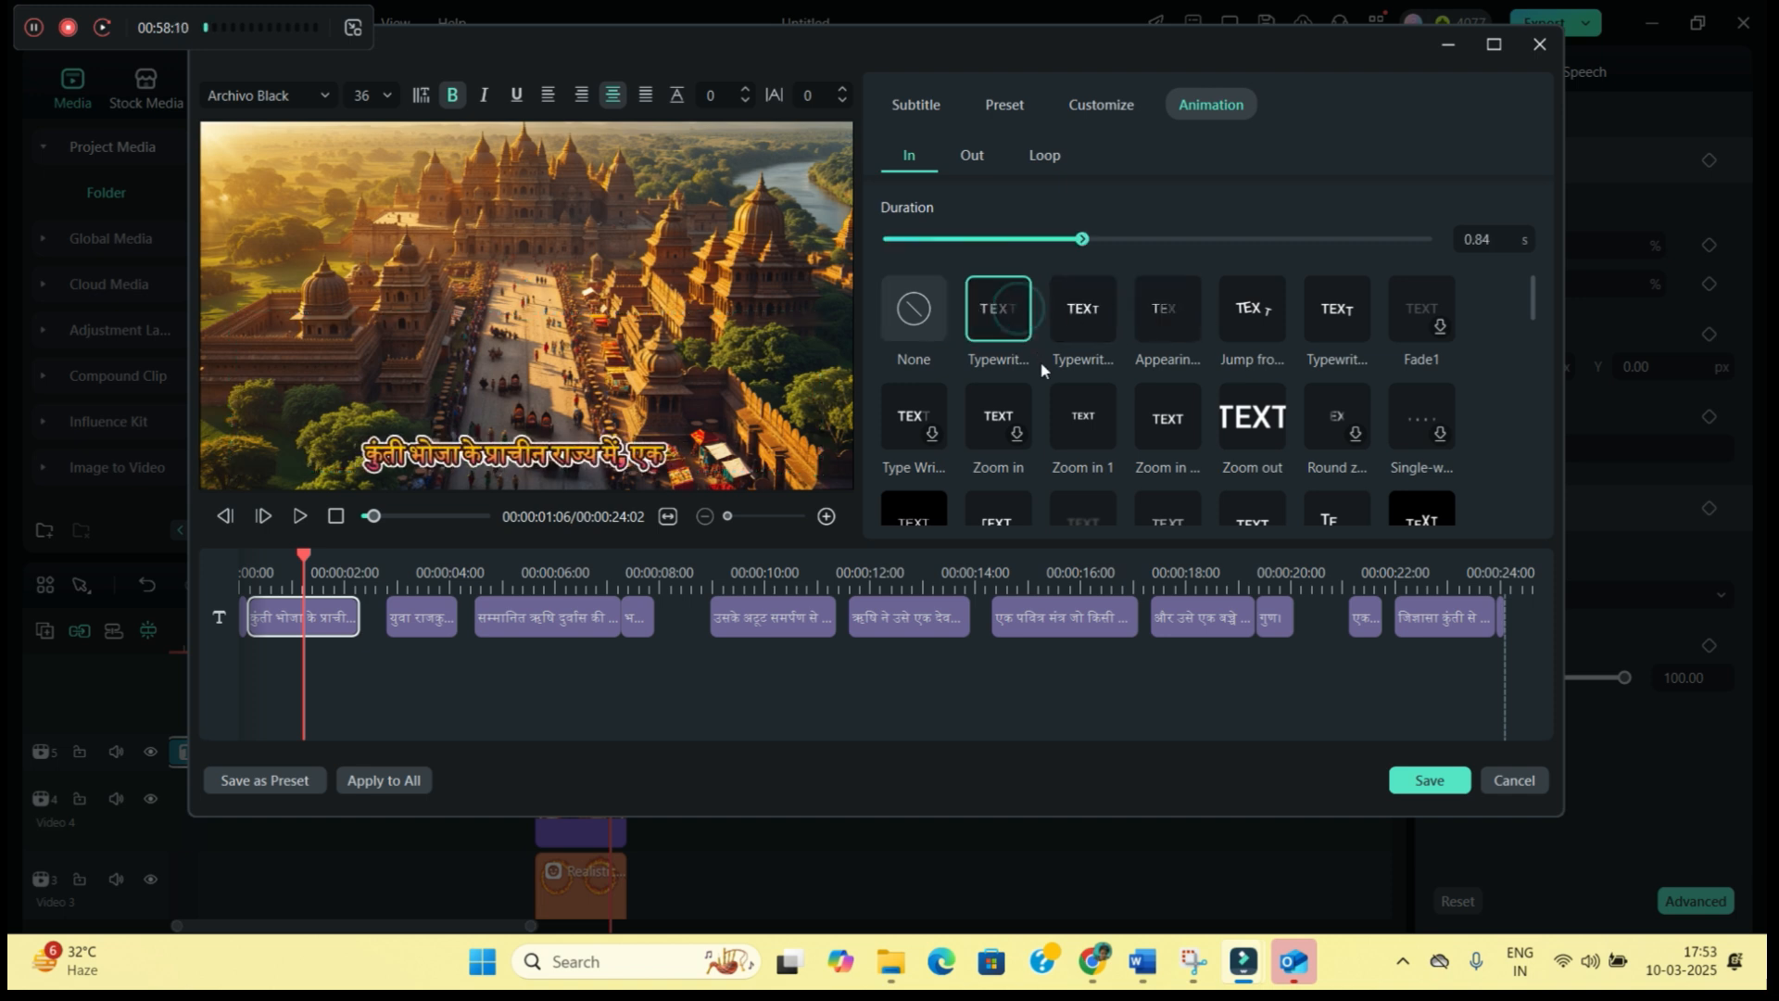
click(1250, 312)
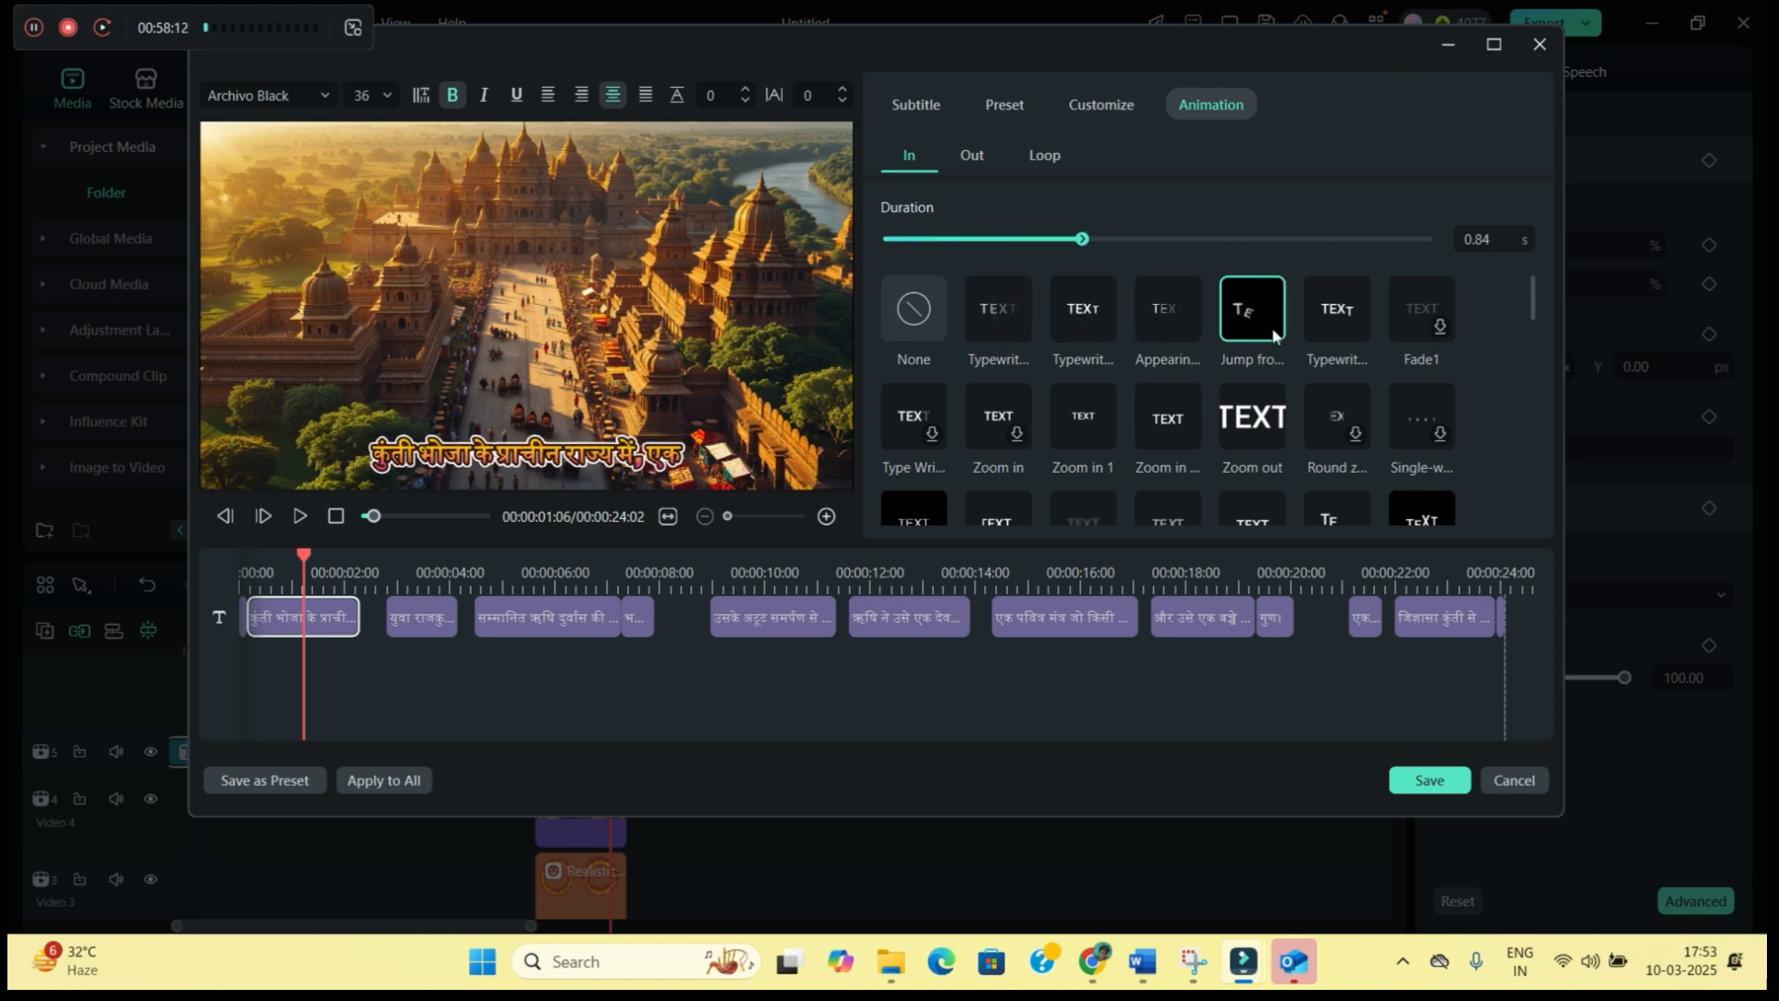
click(402, 781)
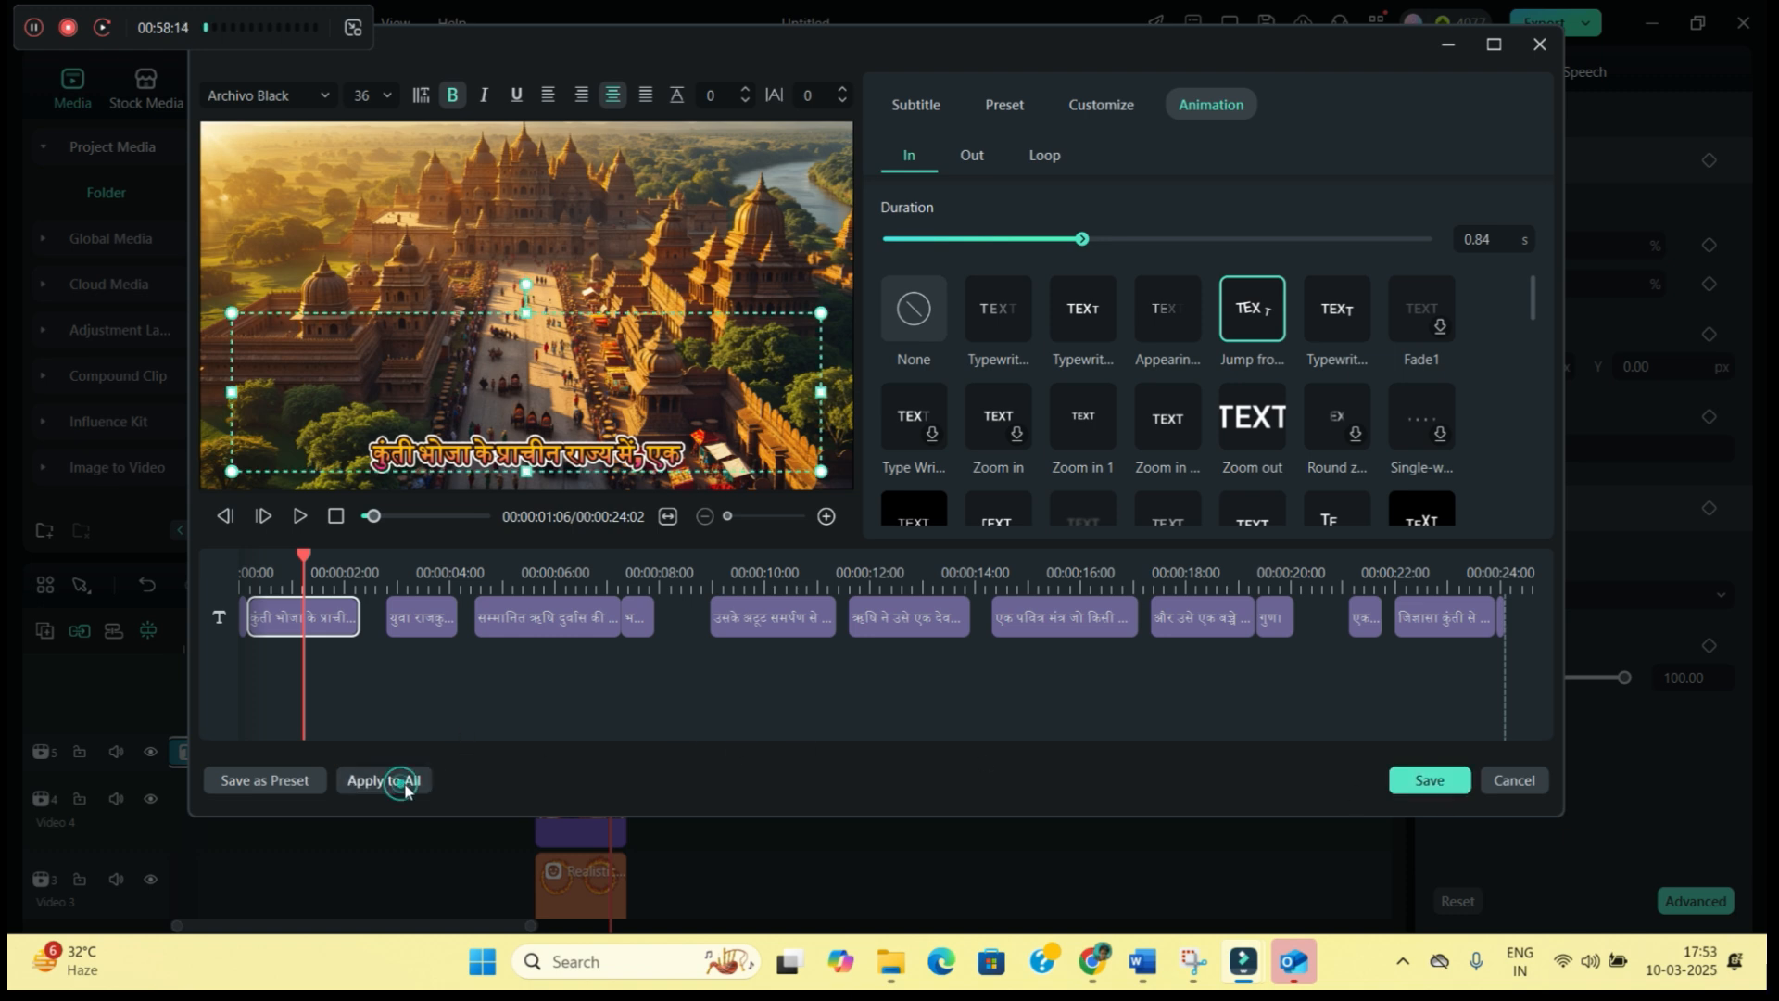
Save the subtitle style as a preset named DEMO TRALOR and display the Custom Presets category
click(276, 781)
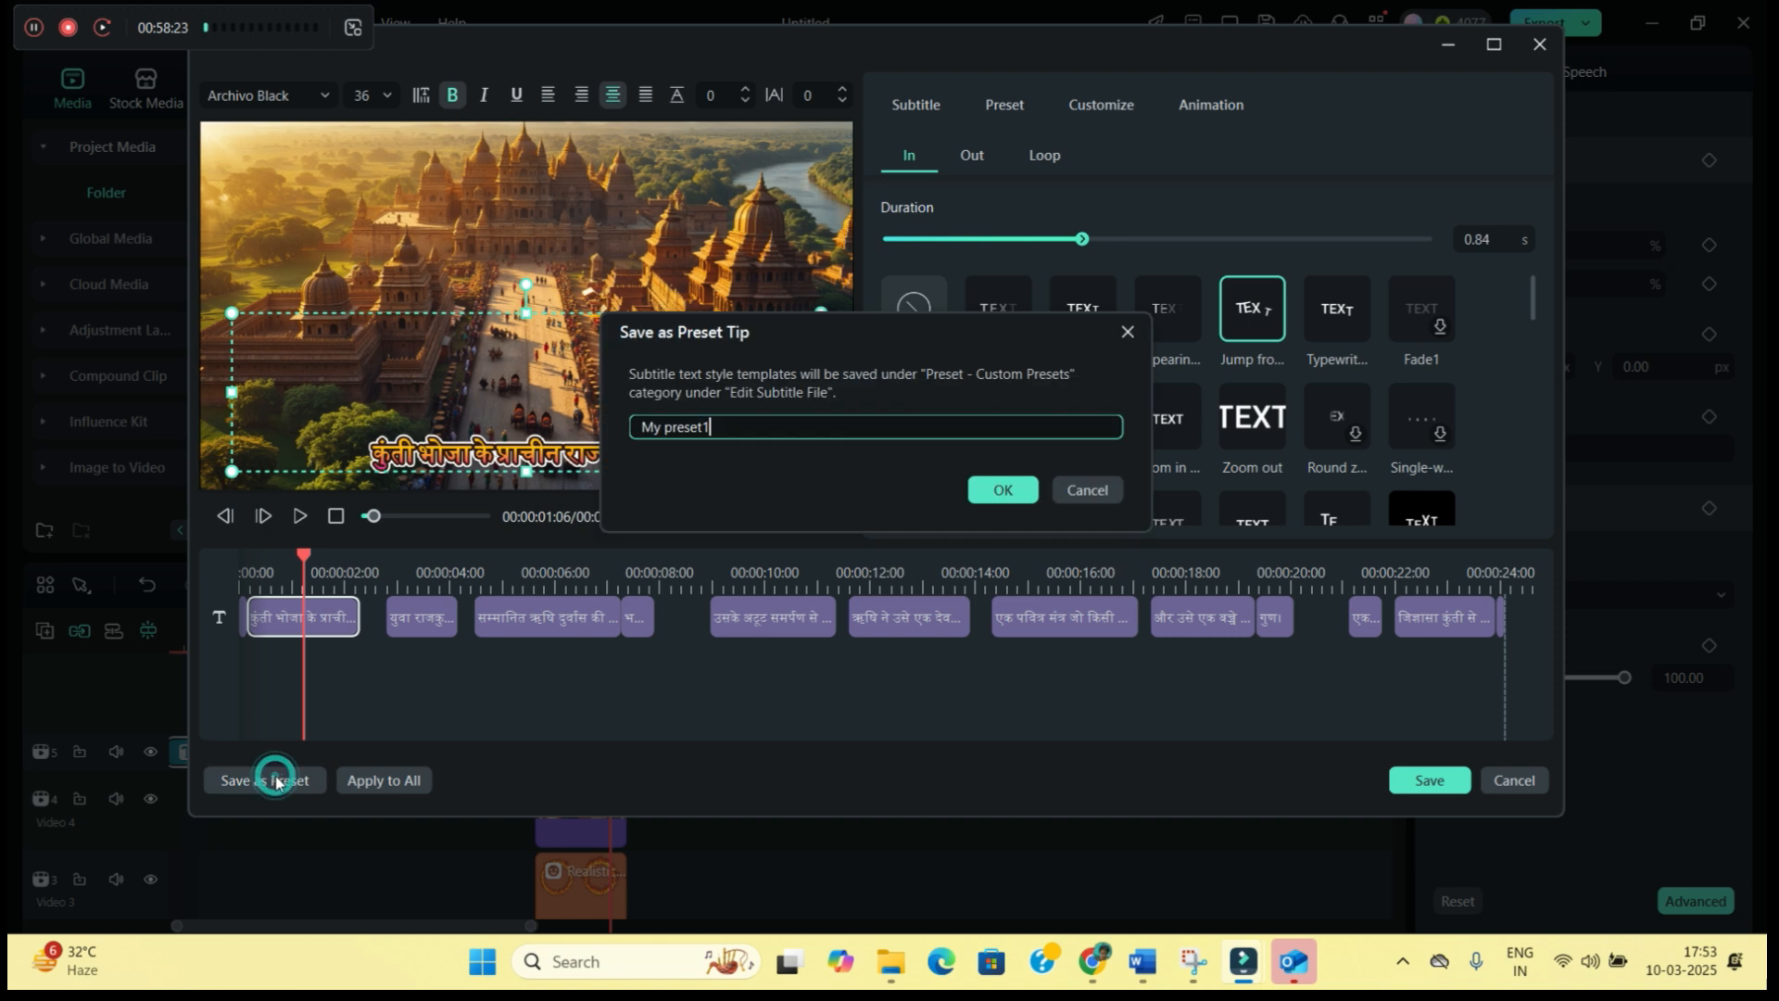
triple_click(746, 426)
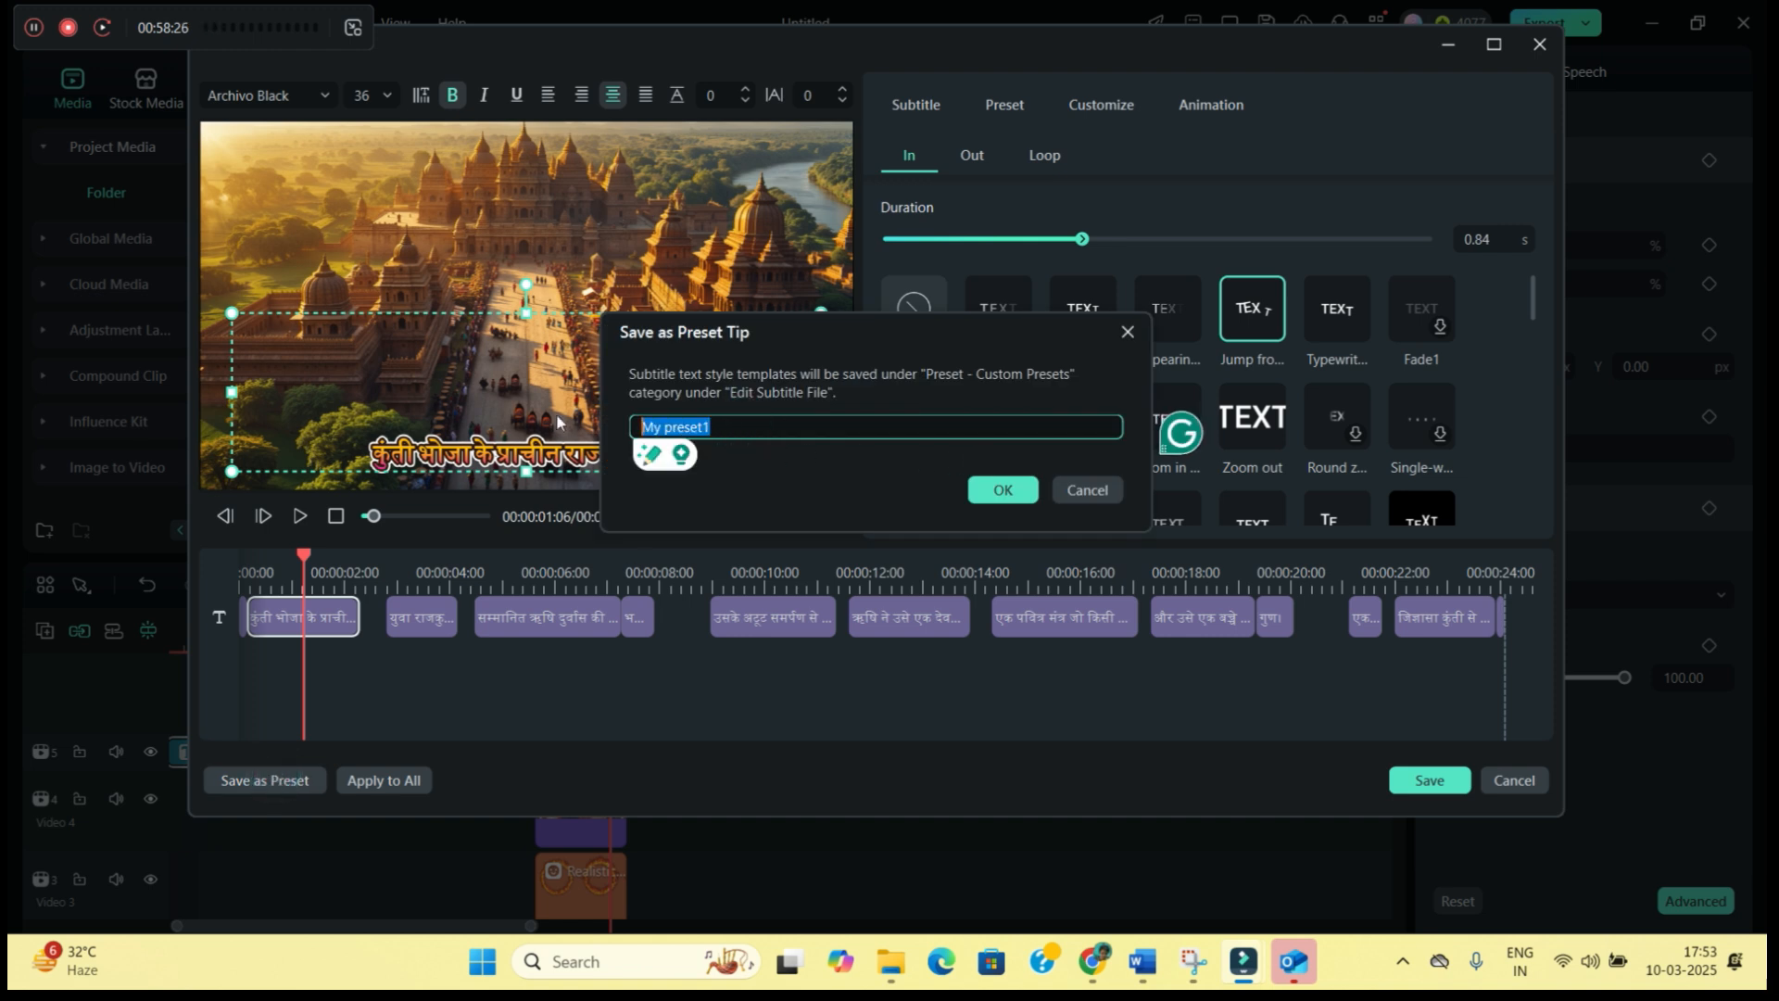
text(DEMO TRALOR)
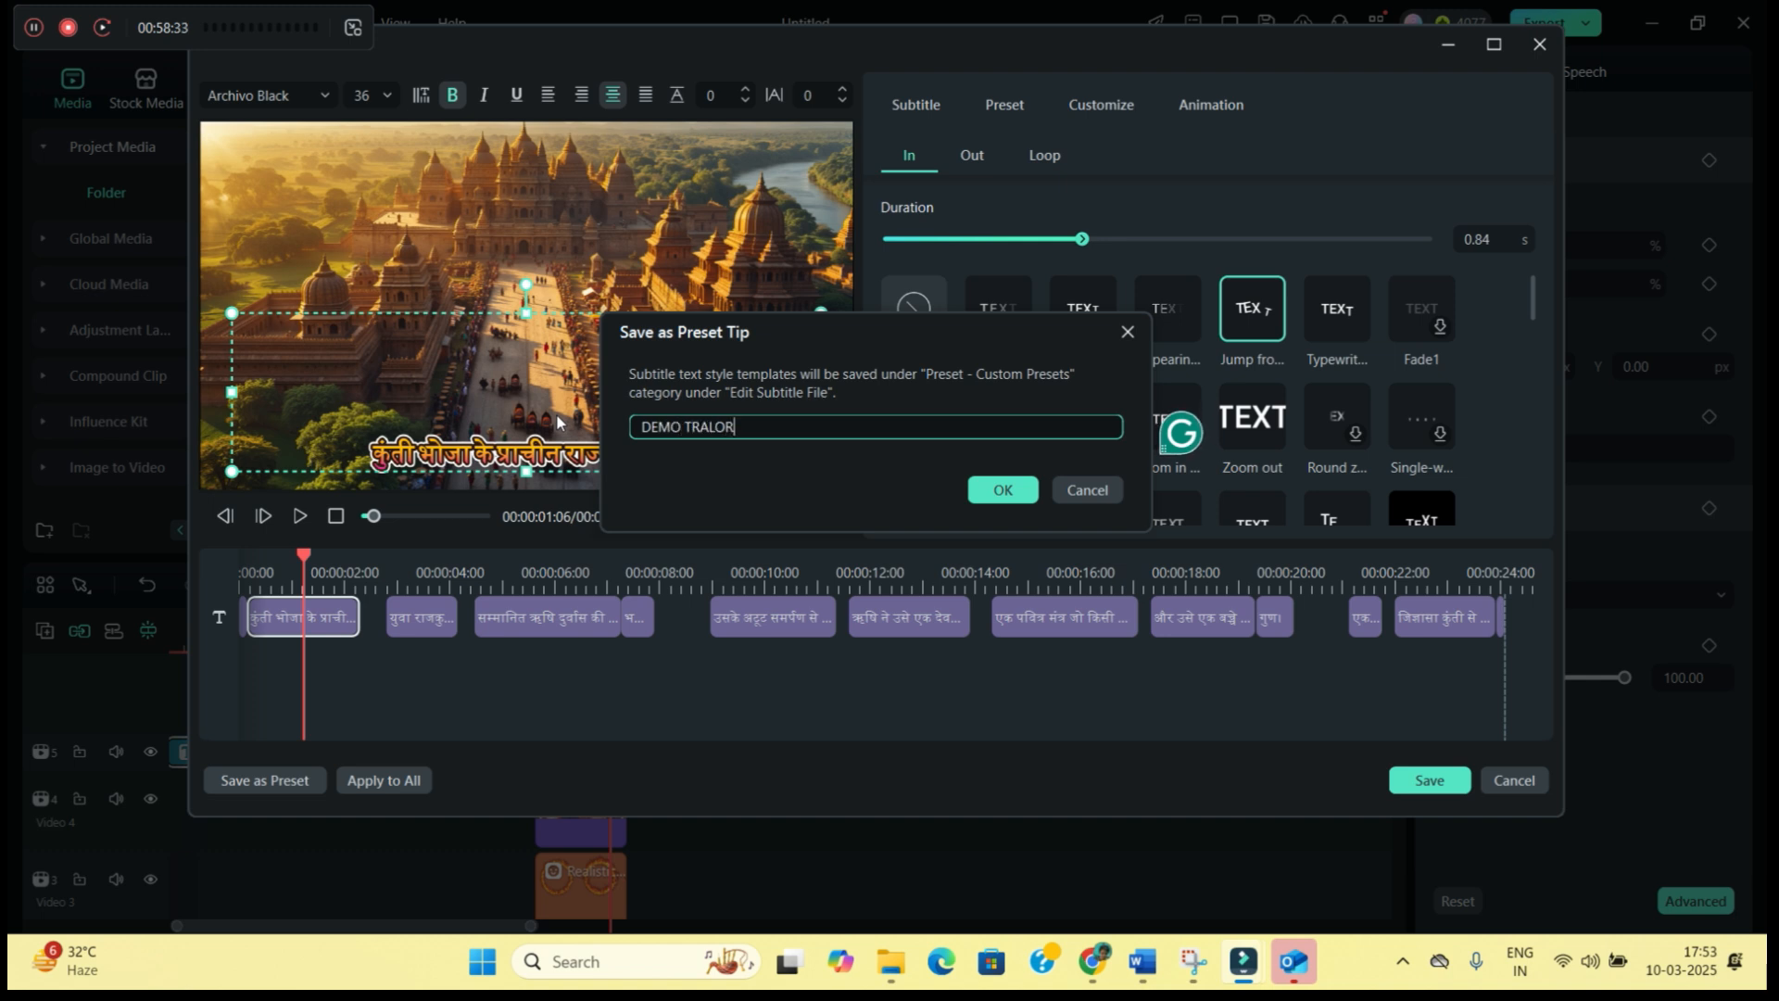
click(1003, 490)
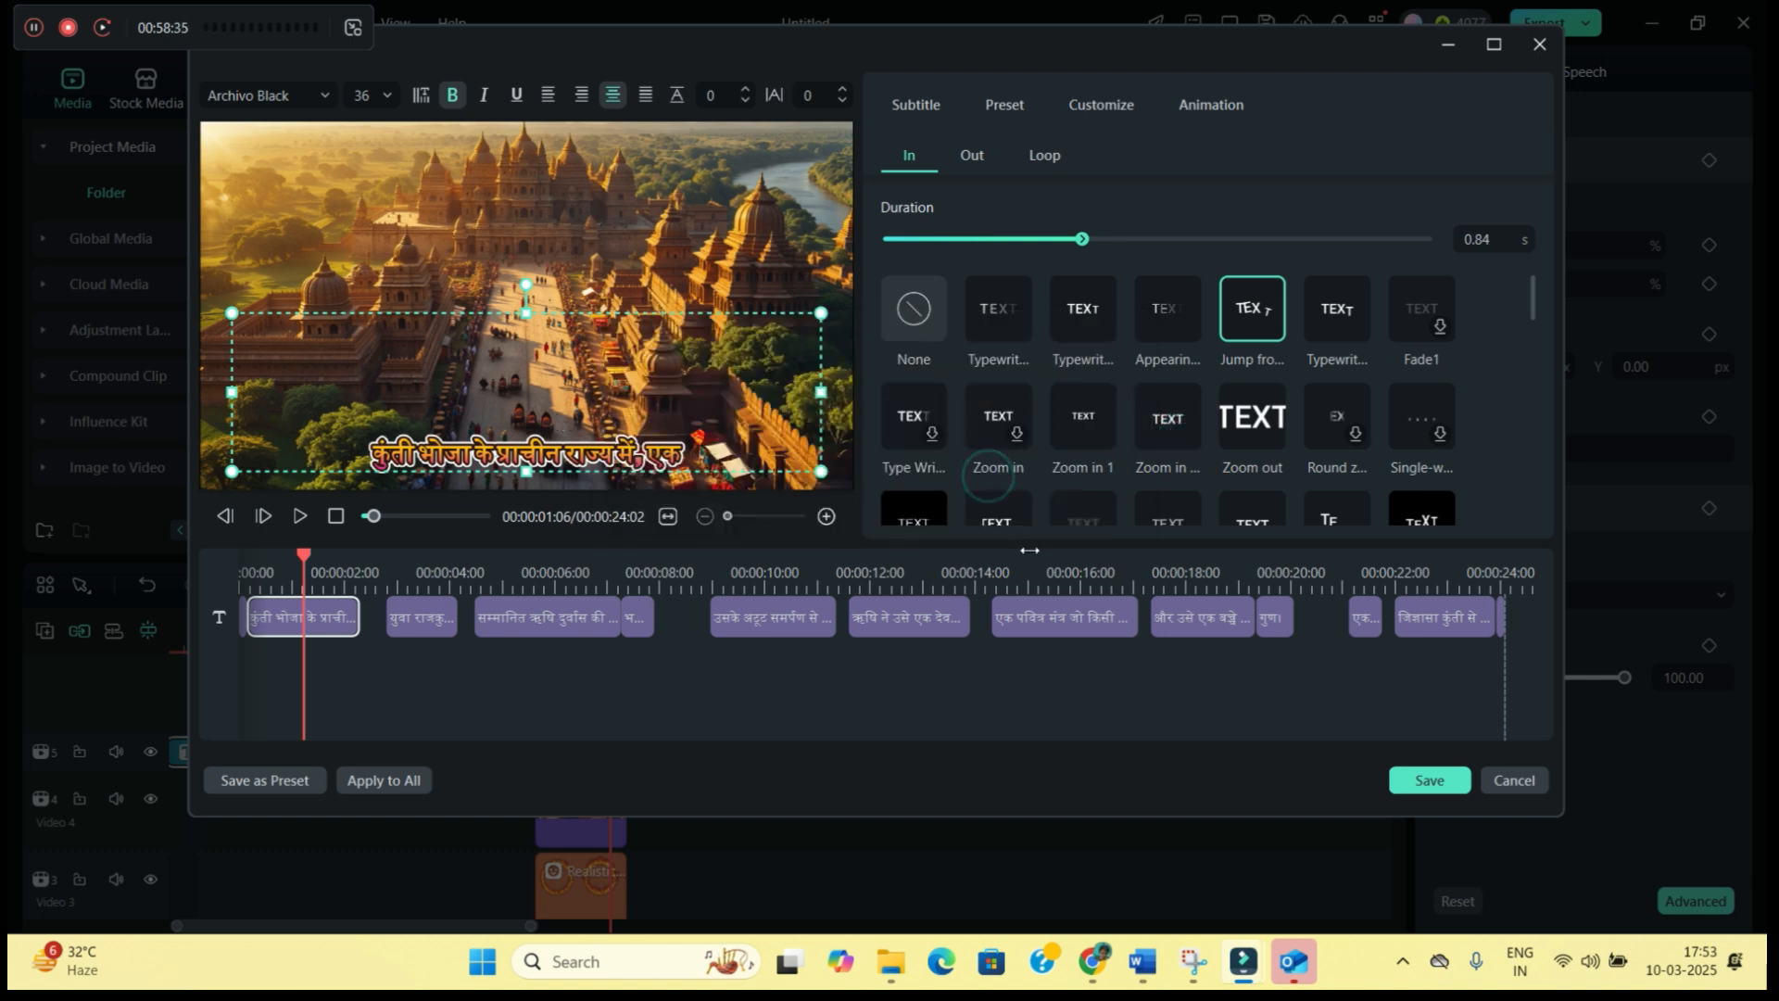
click(1002, 106)
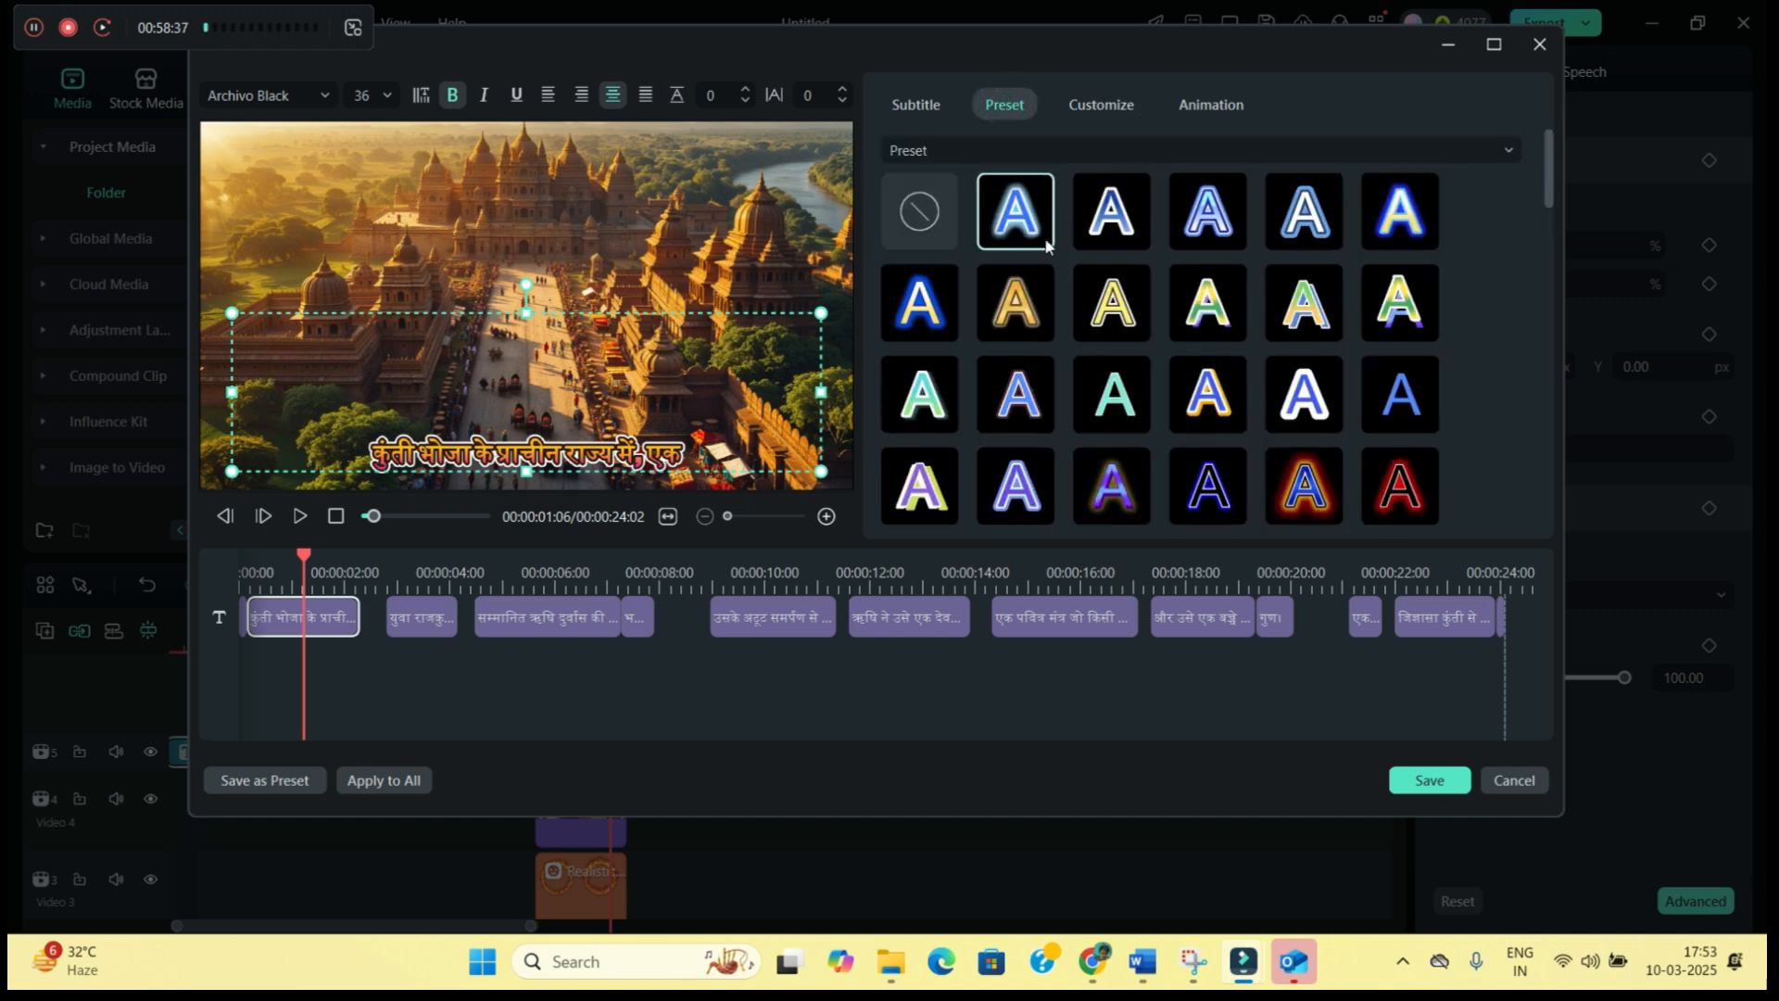
click(1020, 150)
click(970, 239)
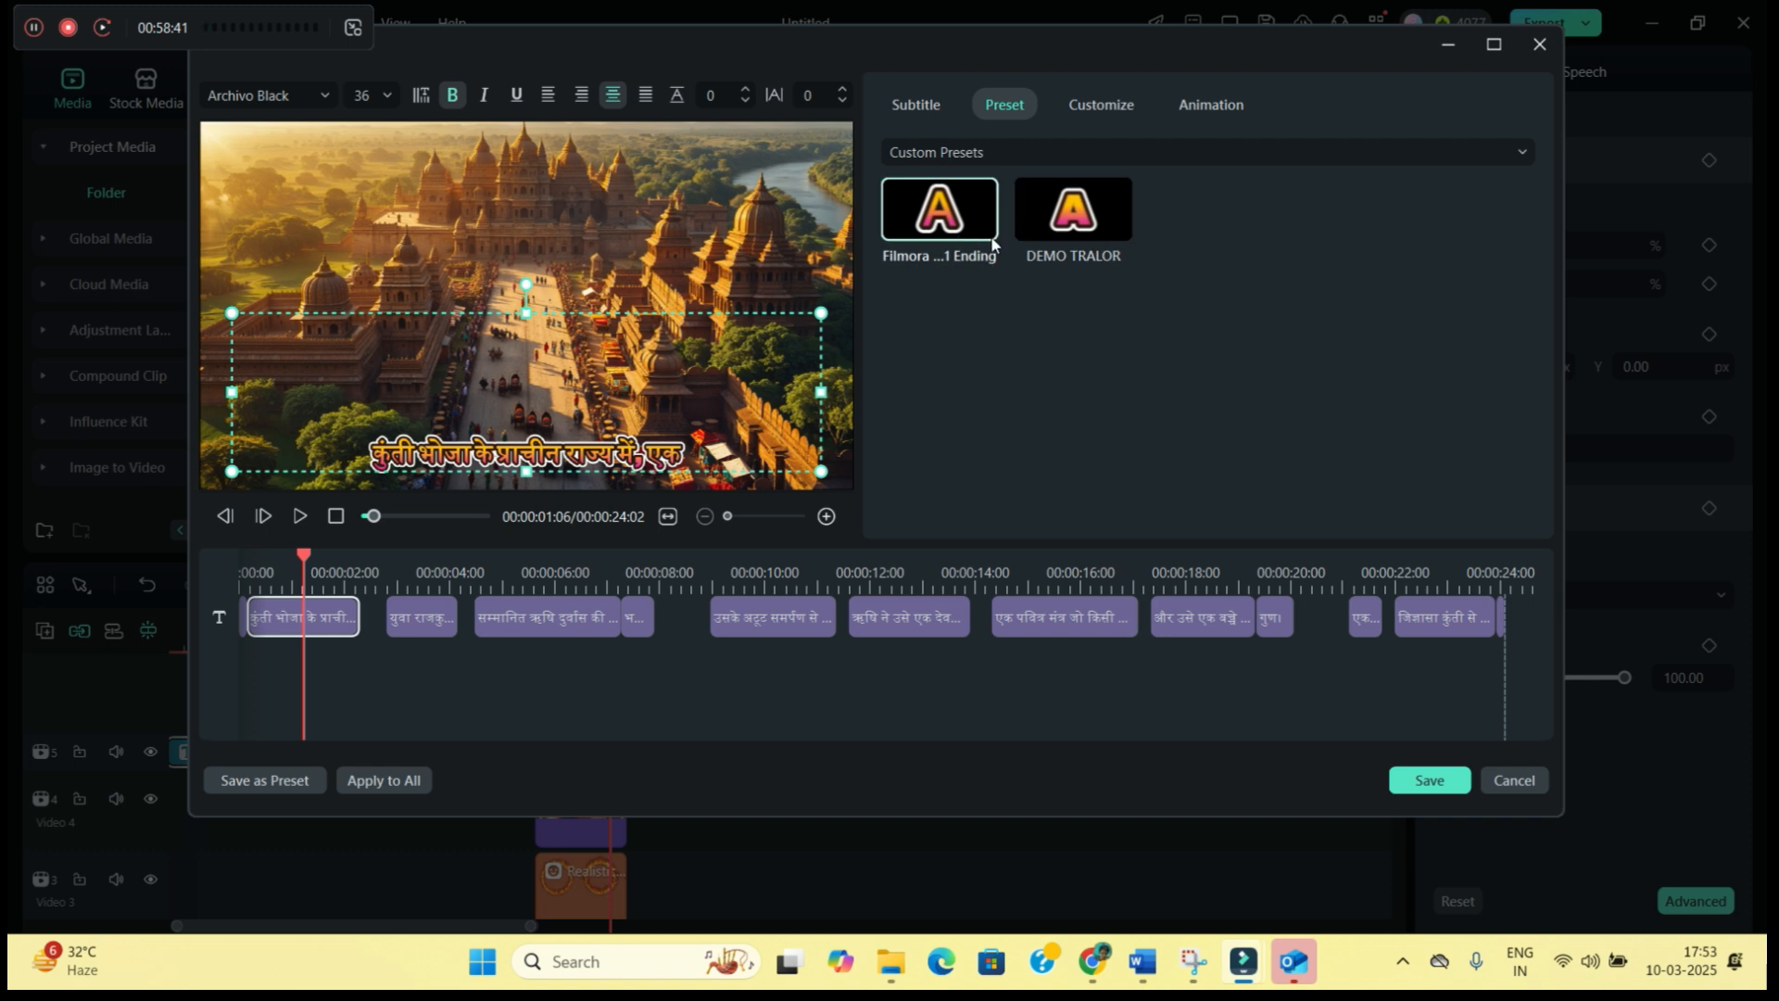
Save the subtitle edits and play the timeline from the start to preview the animated Hindi subtitles
click(1430, 780)
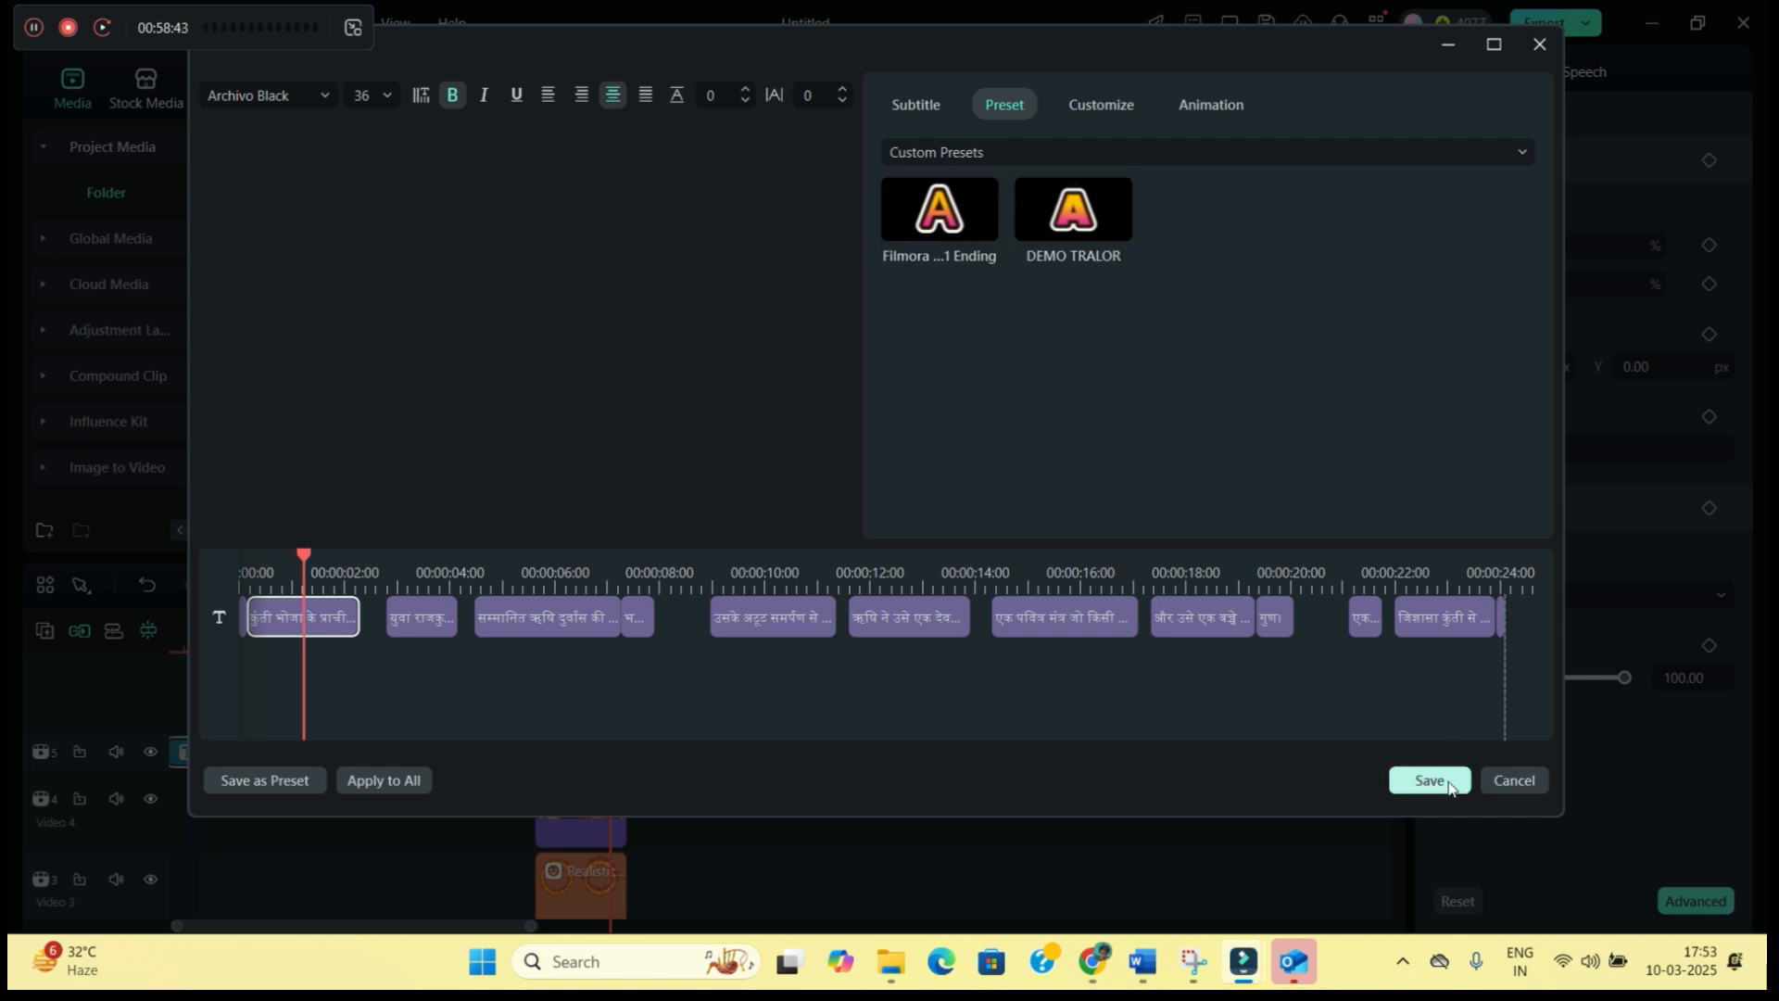
key(Home)
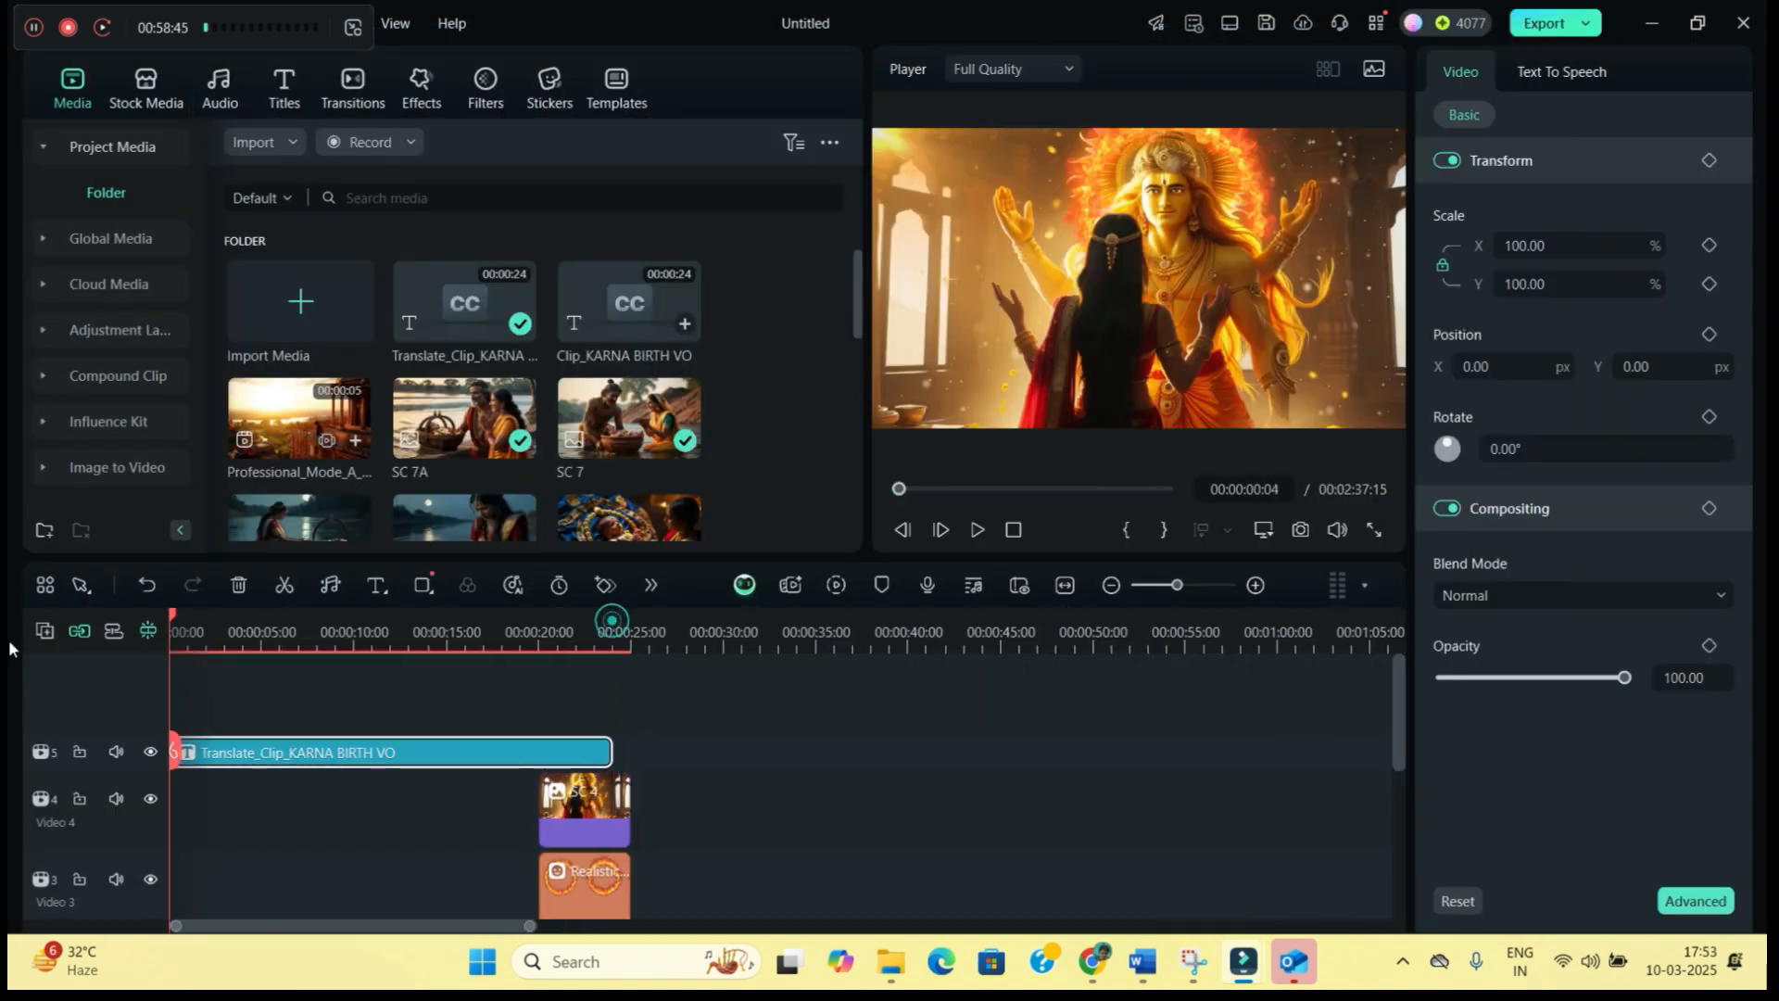
click(977, 529)
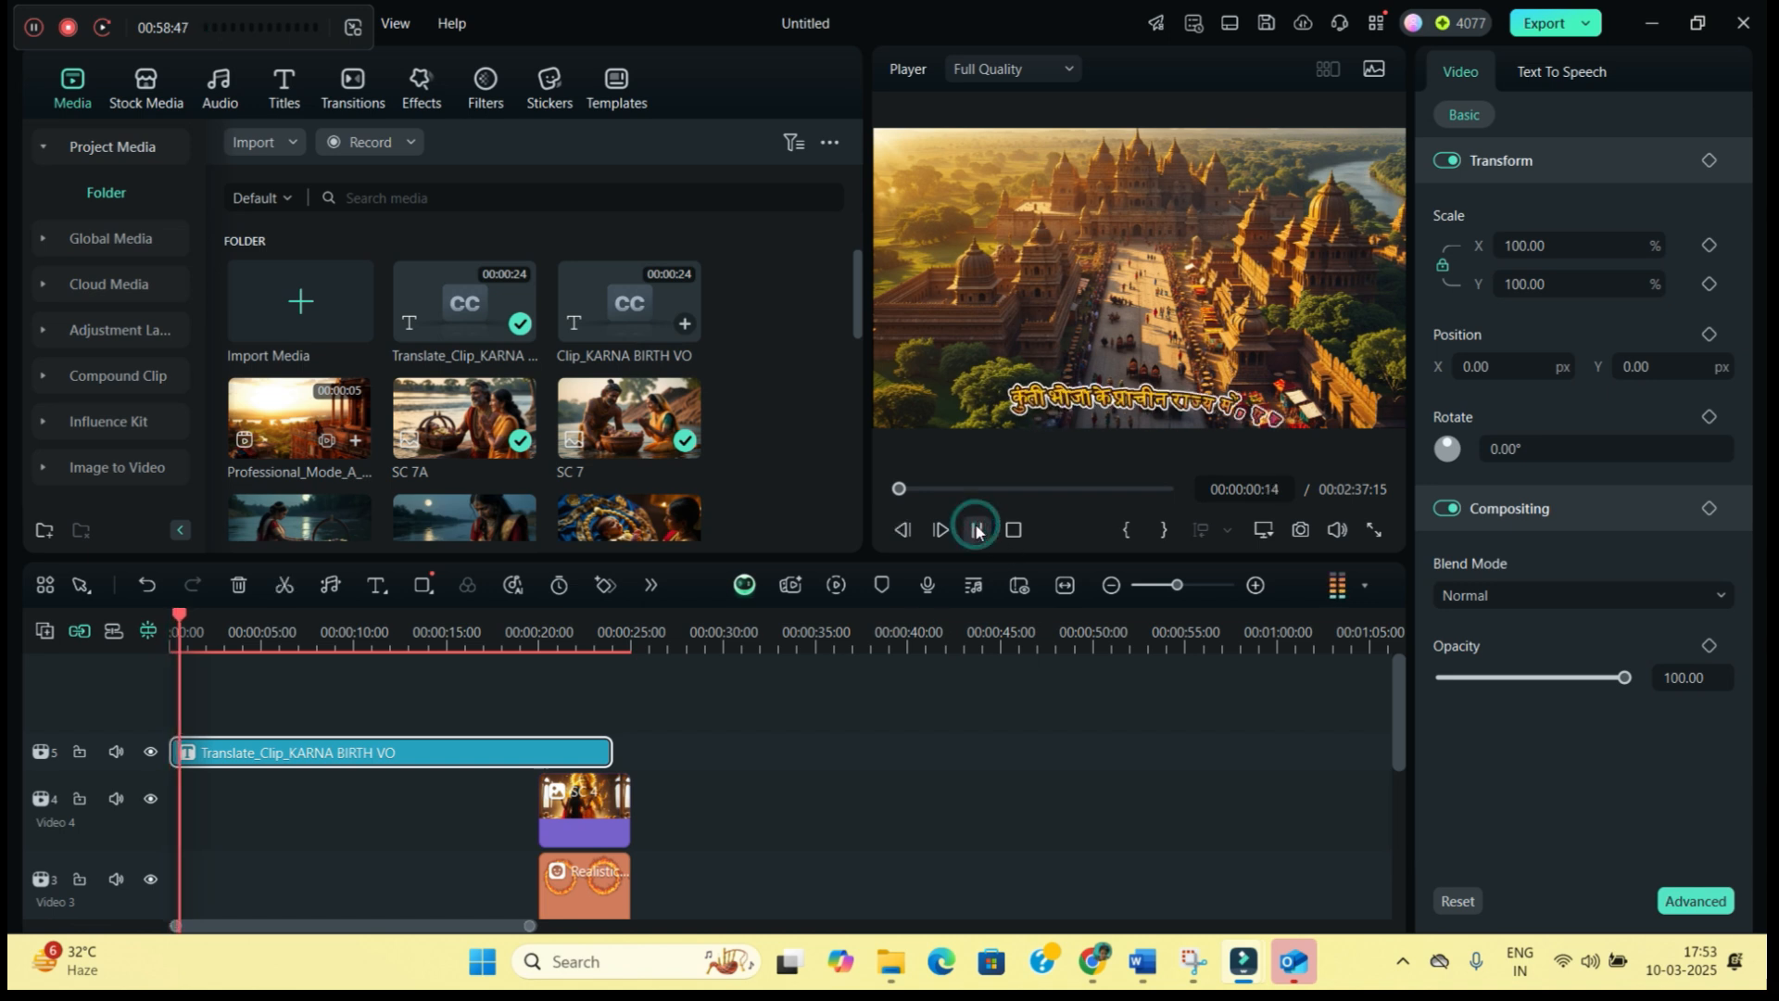
click(976, 530)
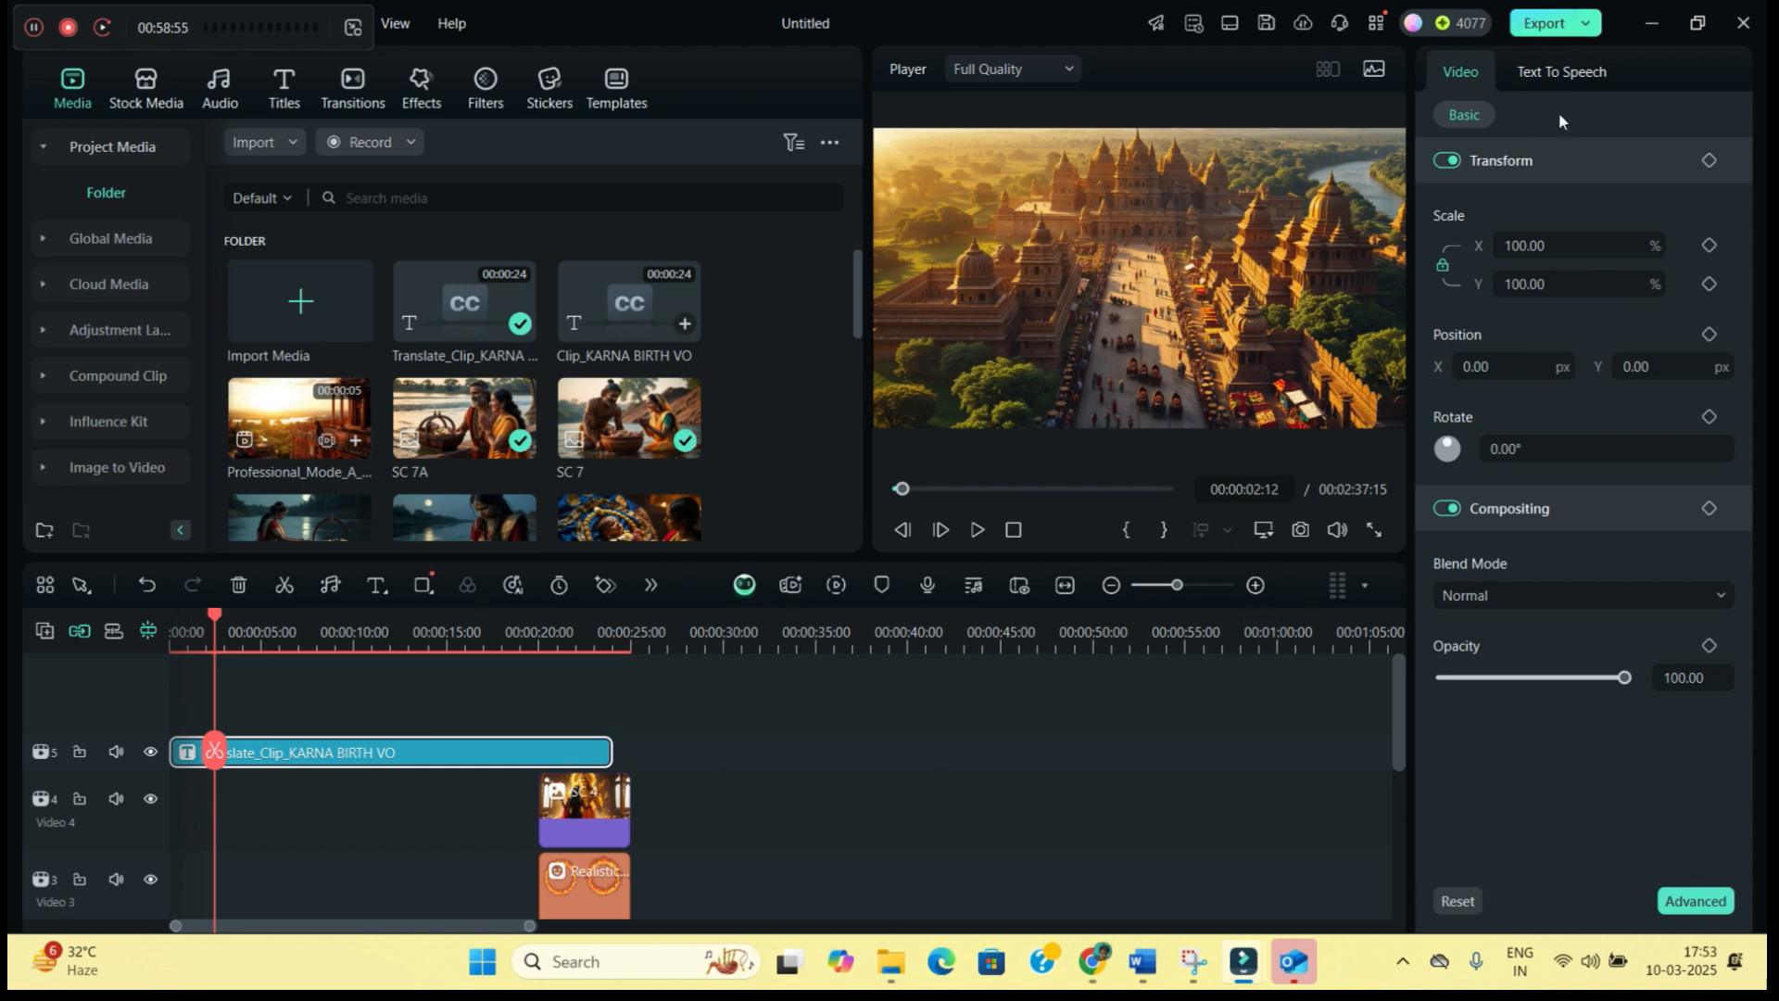
Open the local export settings, check the file name and save folder, and set the export quality to Higher
click(1553, 26)
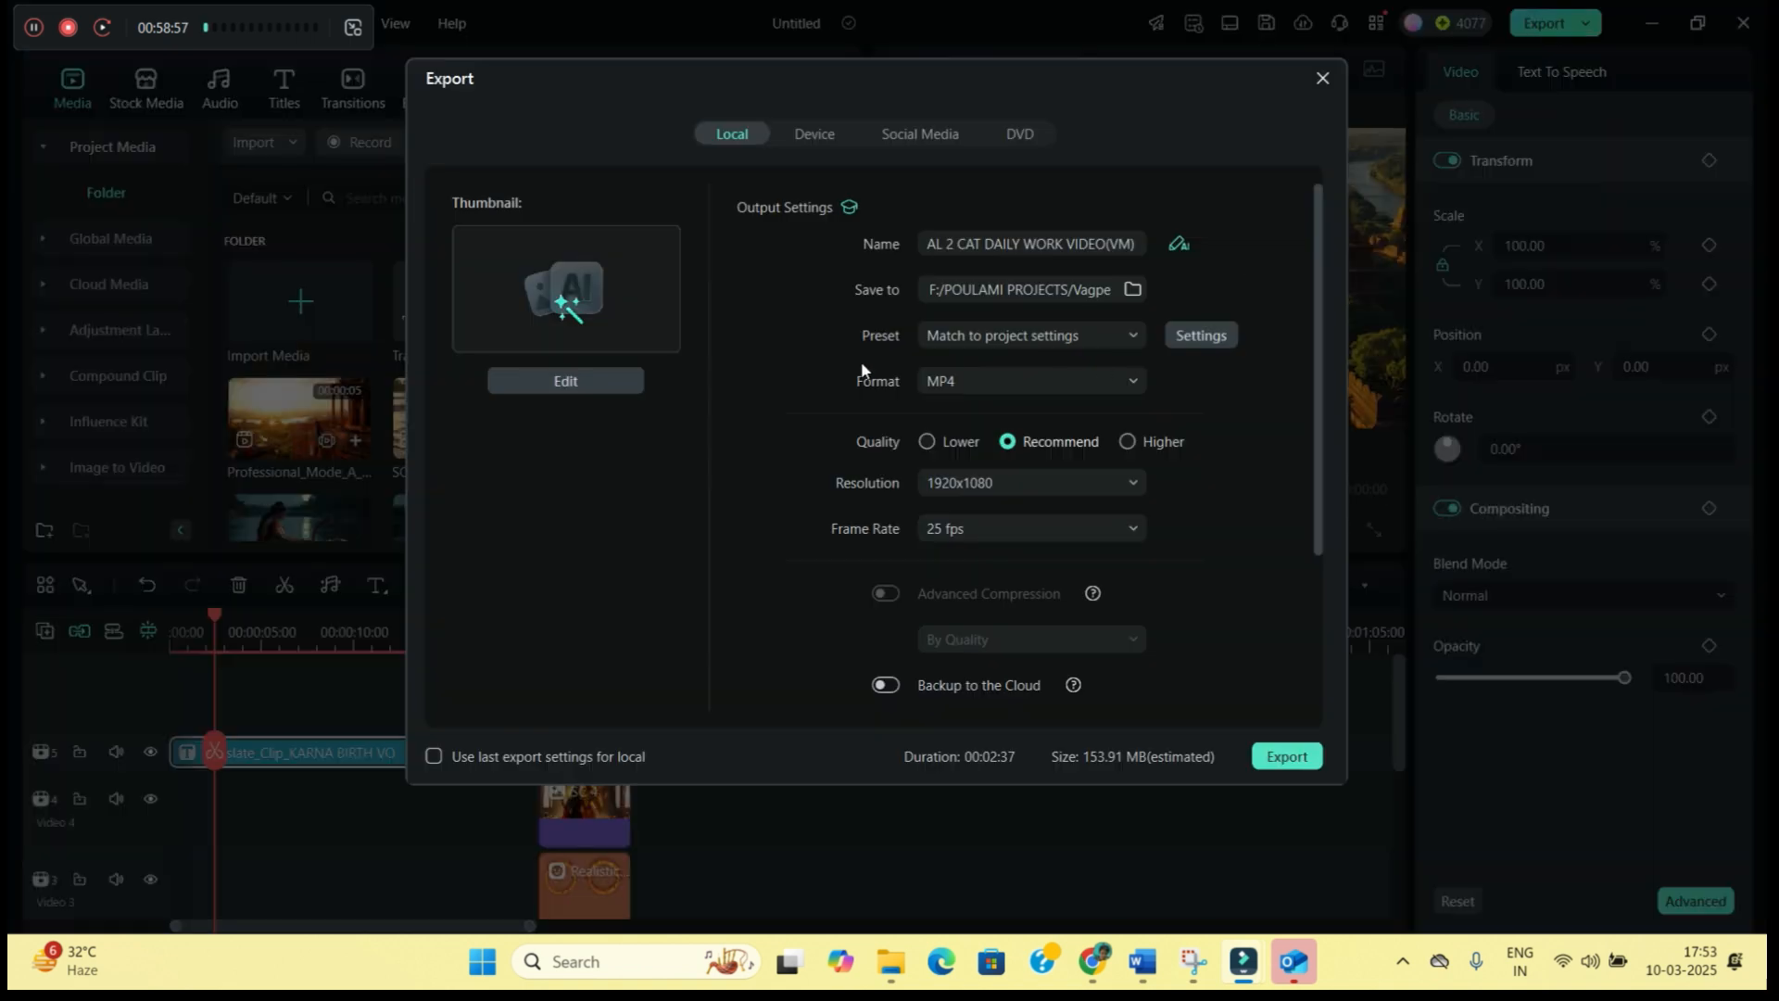
drag(1138, 245, 958, 244)
click(1133, 290)
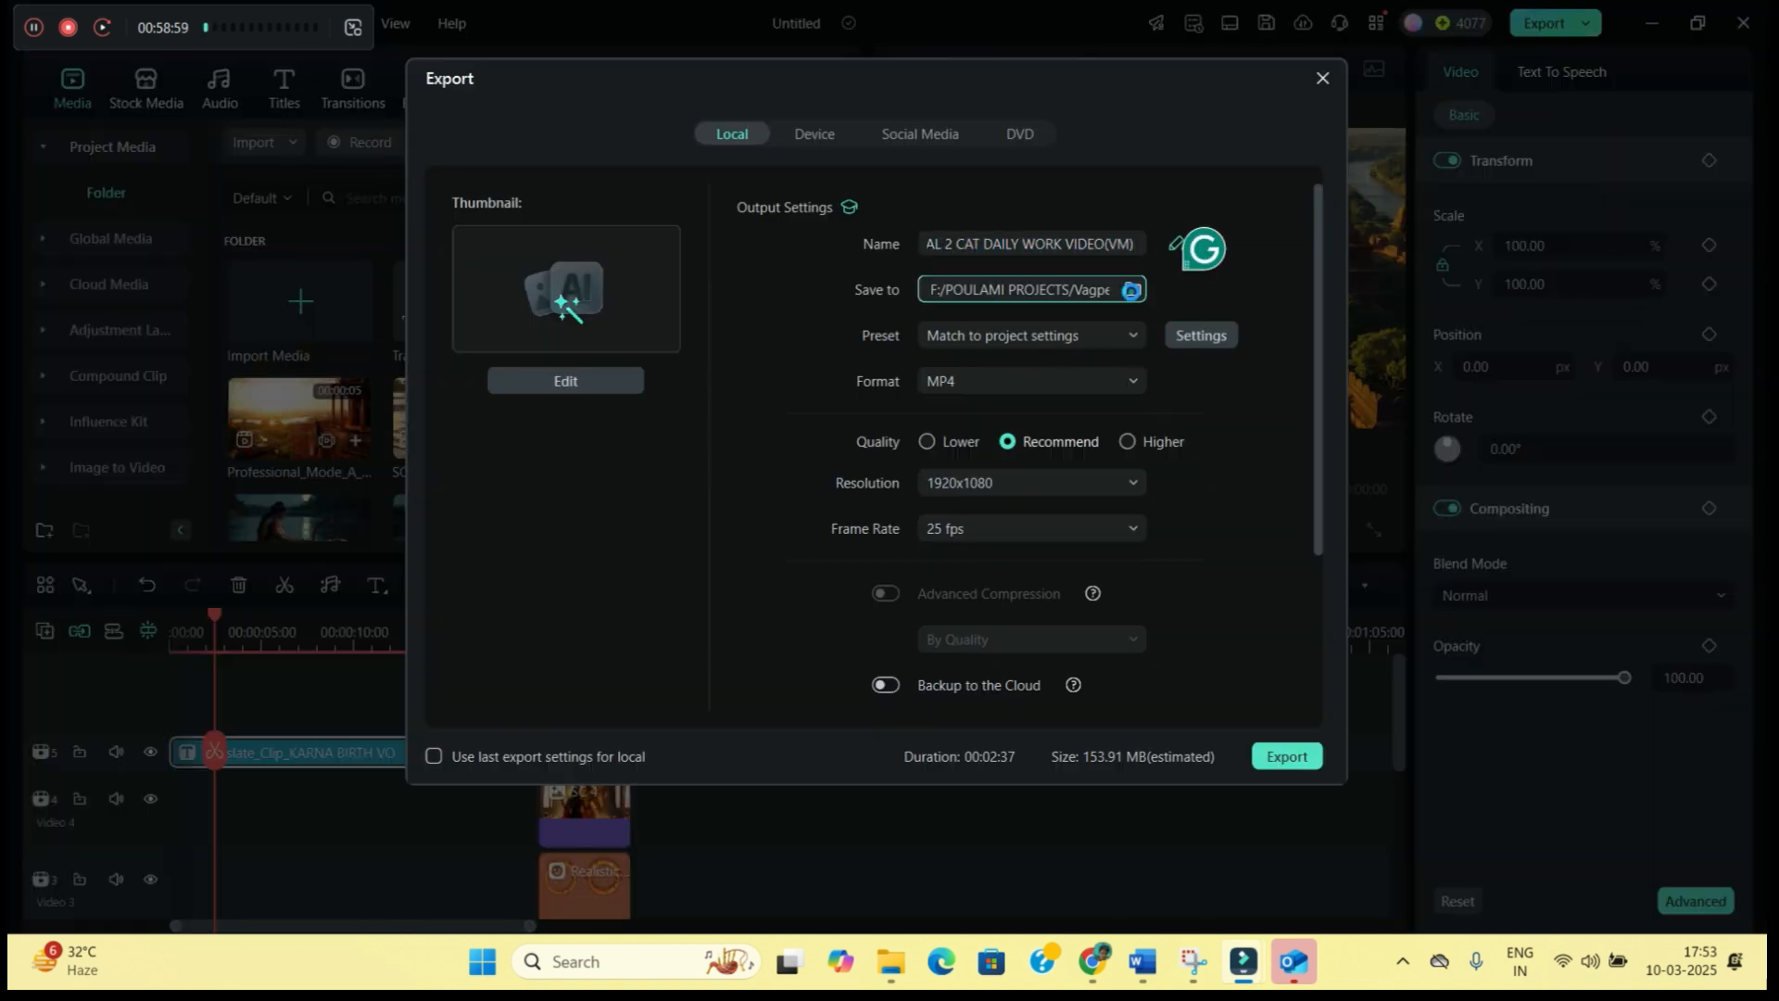
click(1243, 70)
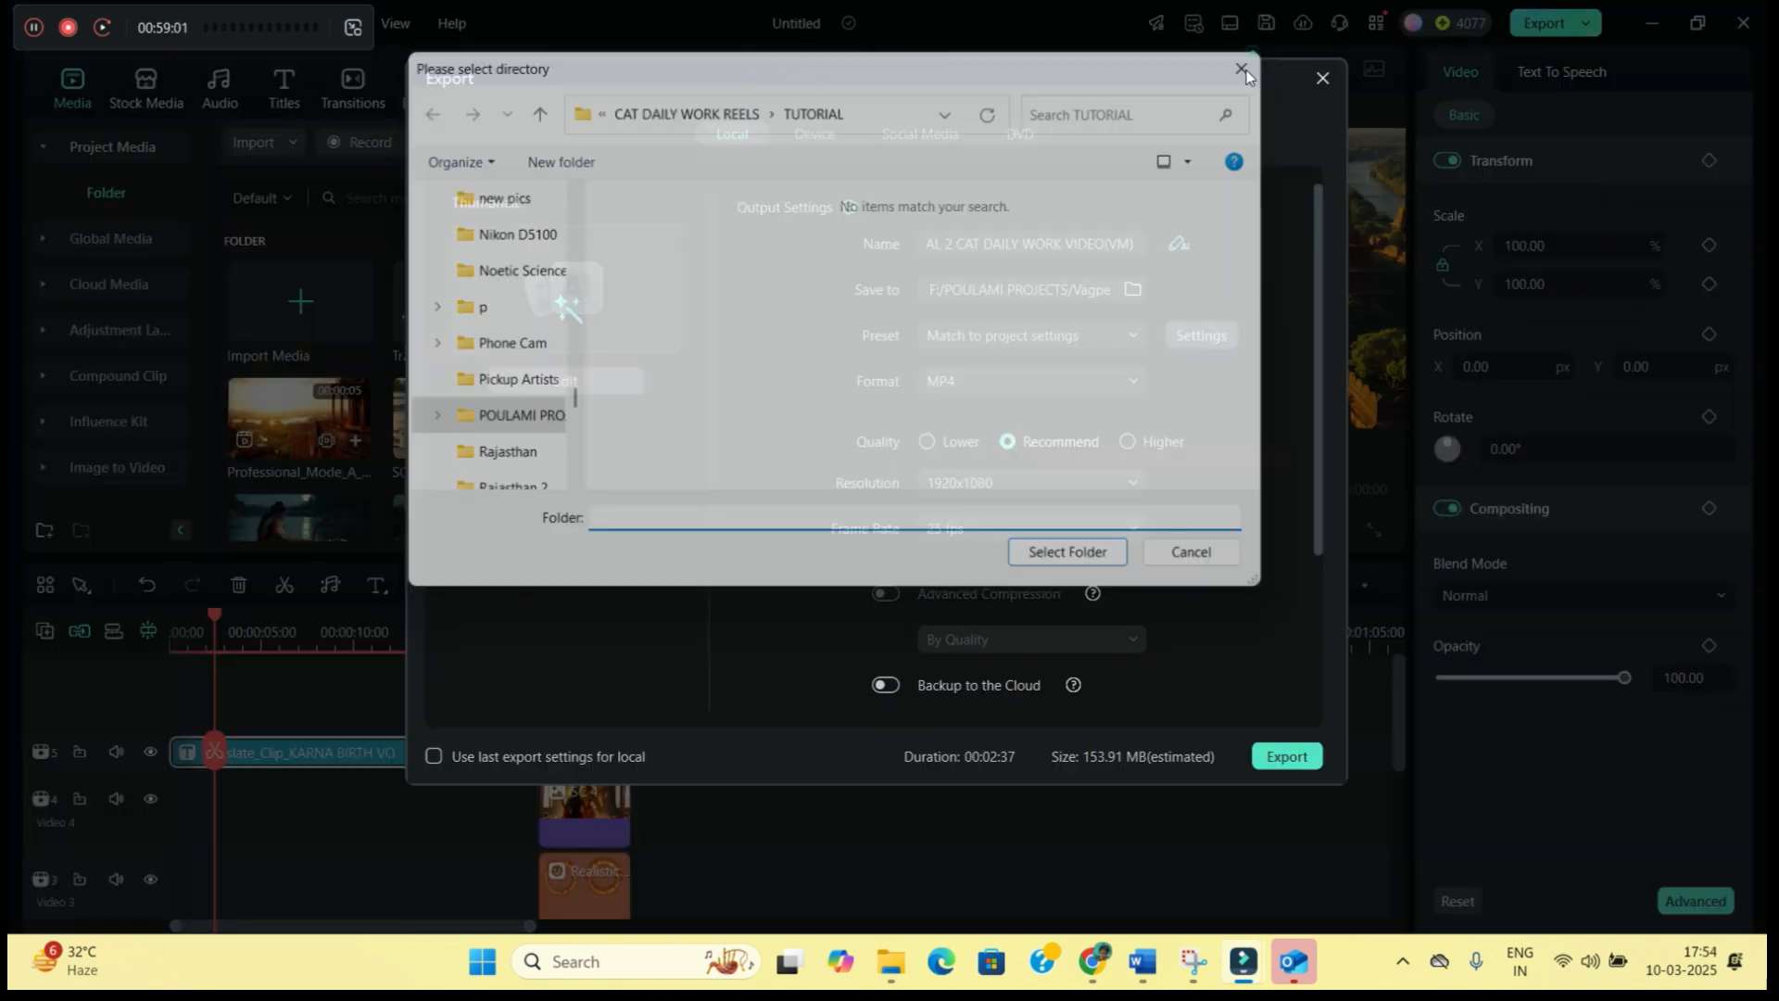
click(1122, 442)
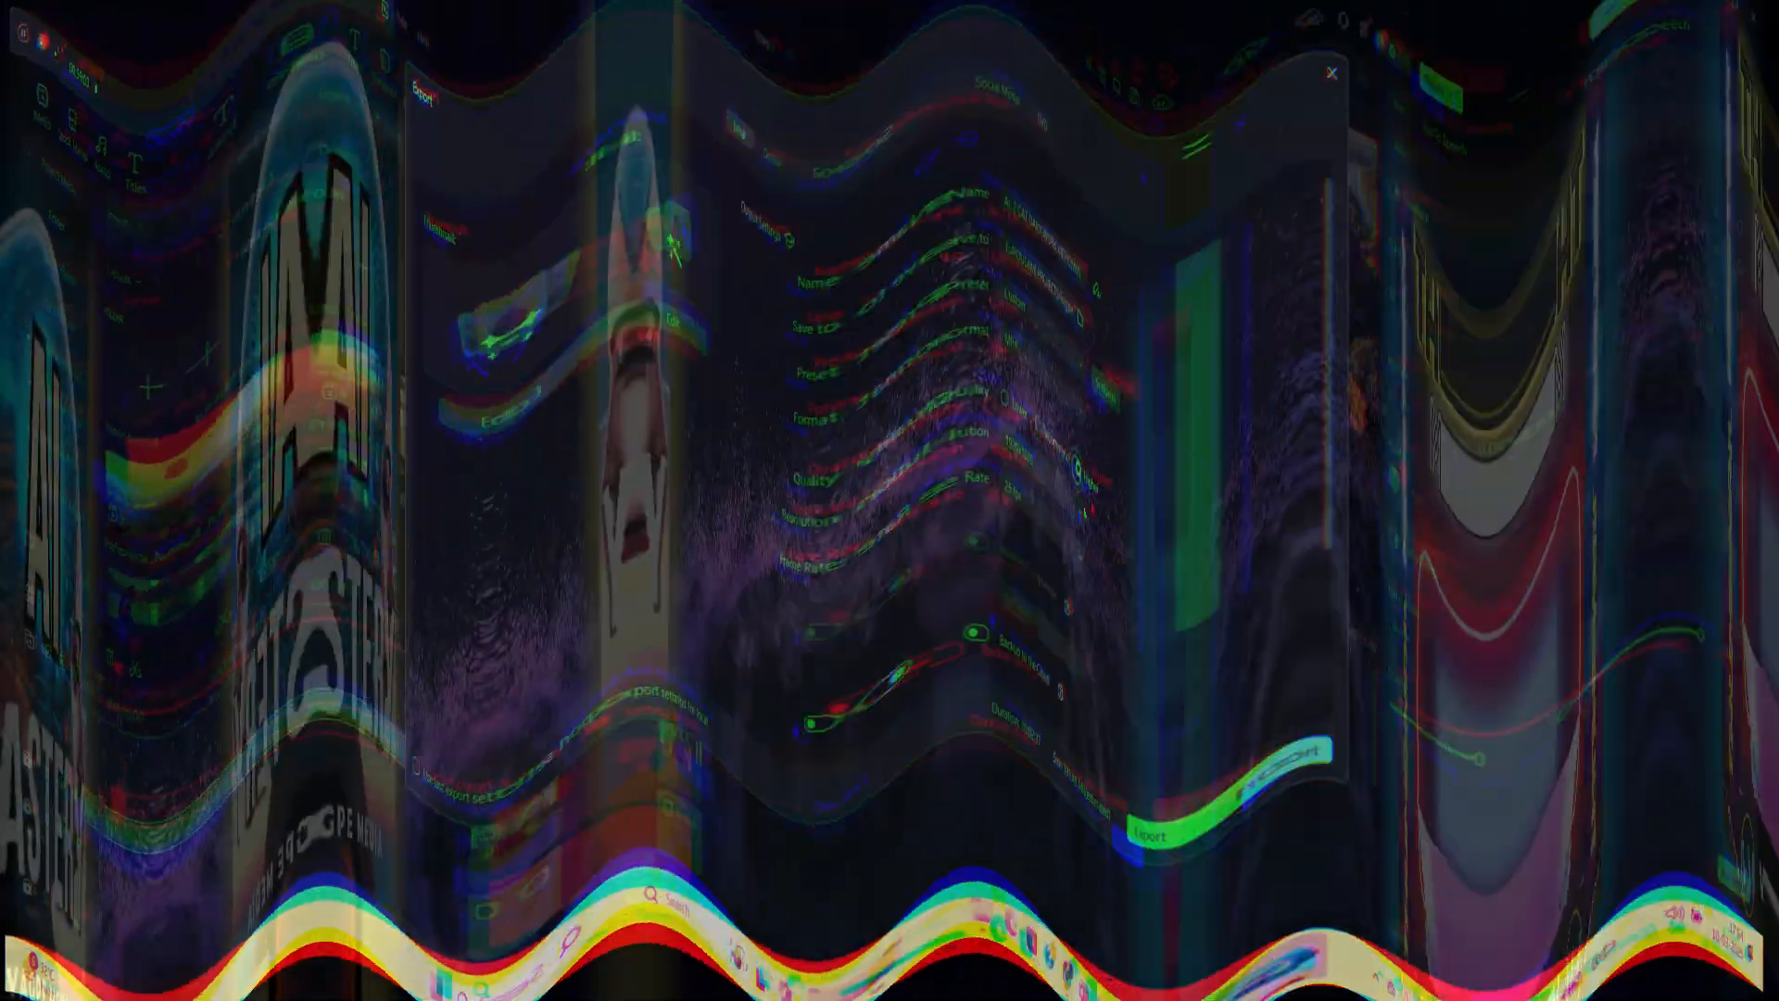